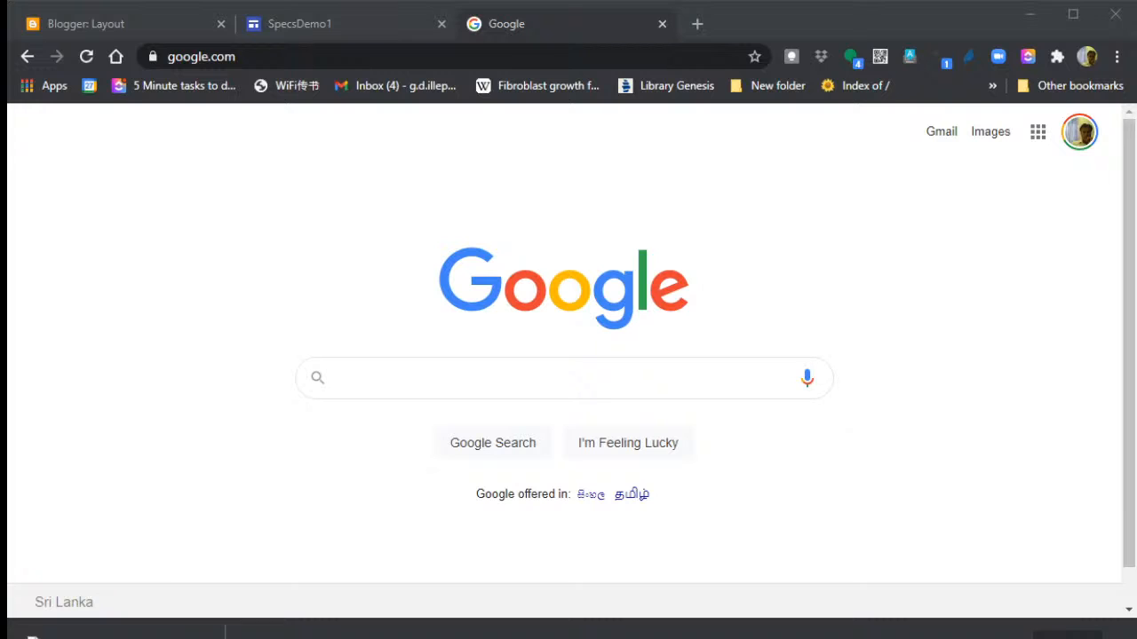
click(885, 25)
click(563, 379)
click(897, 37)
click(802, 28)
click(866, 17)
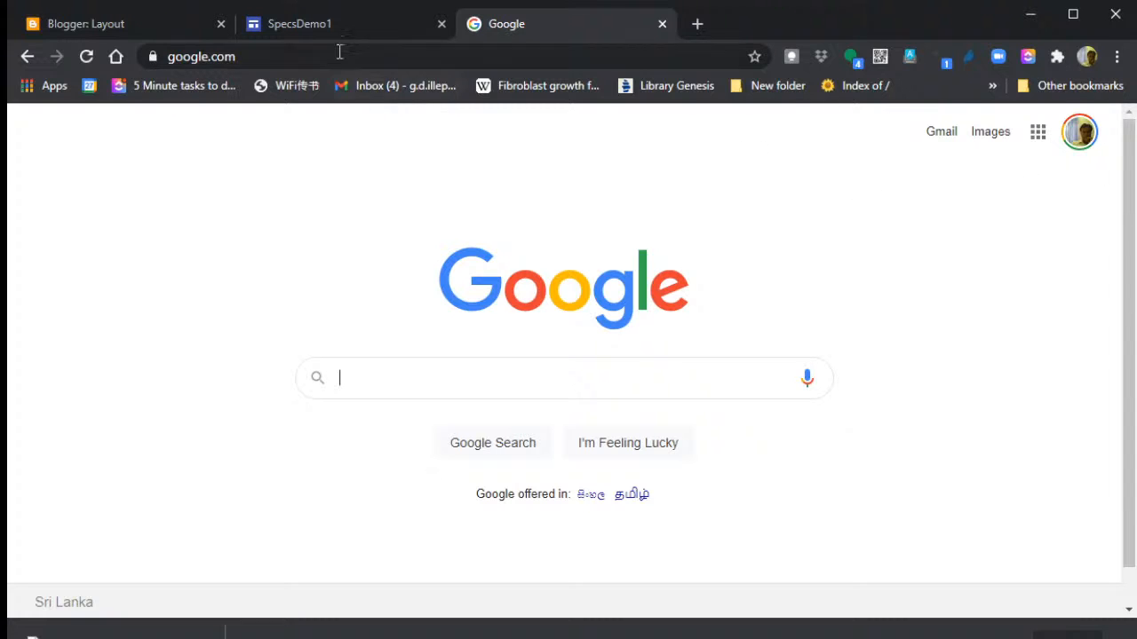
- Close the SpecsDemo1 page, open sites.google.com, and create a new blank site
click(441, 24)
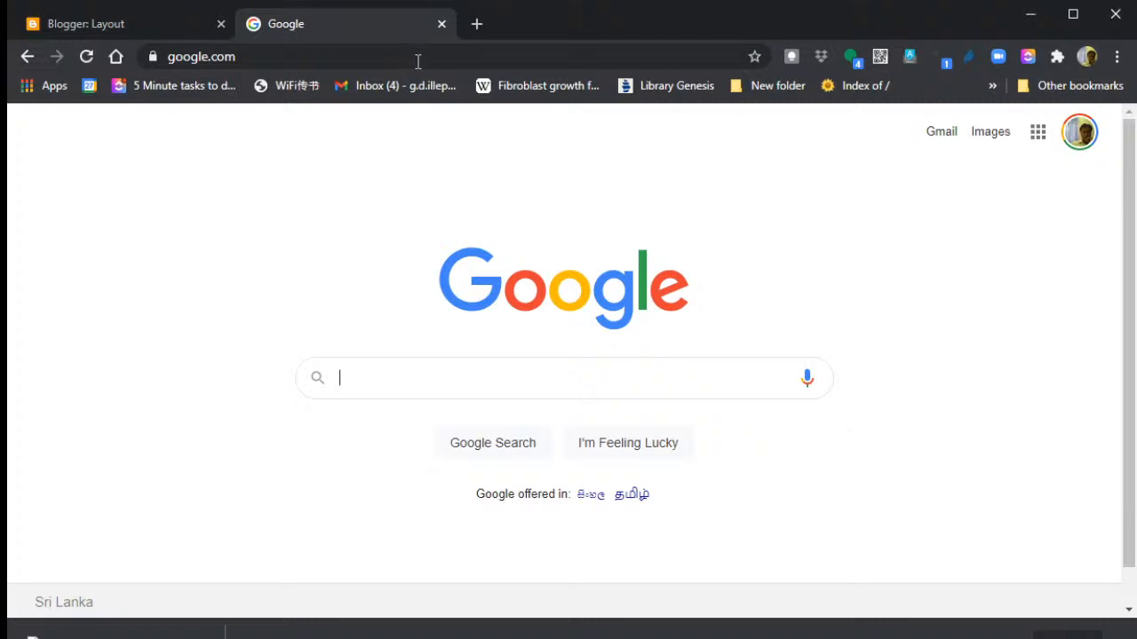
click(434, 54)
text(sit)
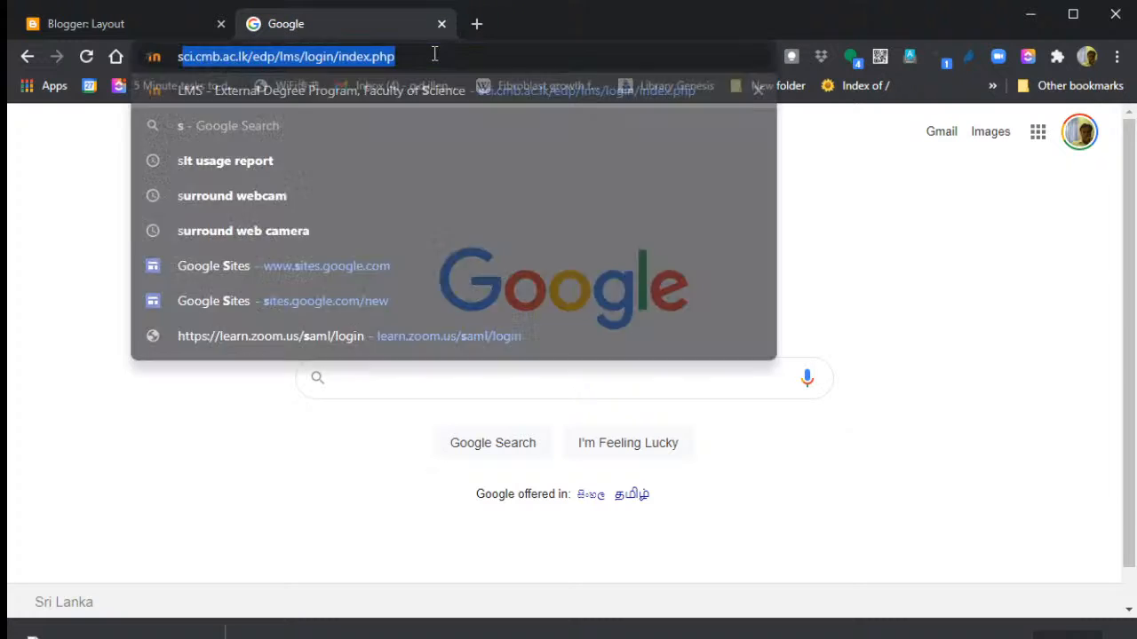
text(es.google.com)
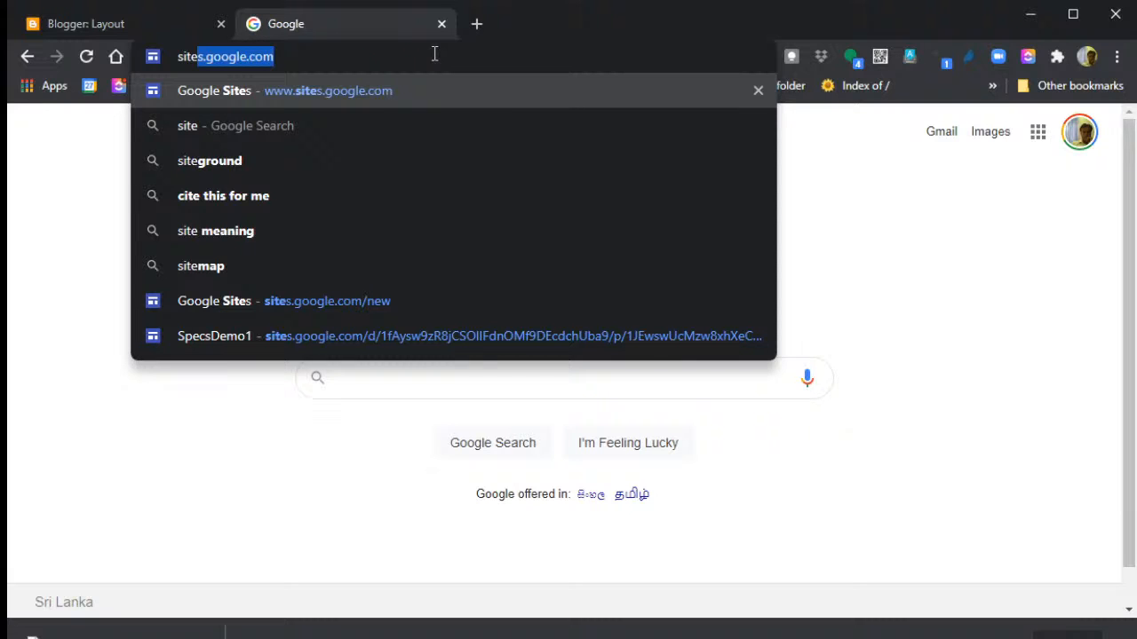
key(Return)
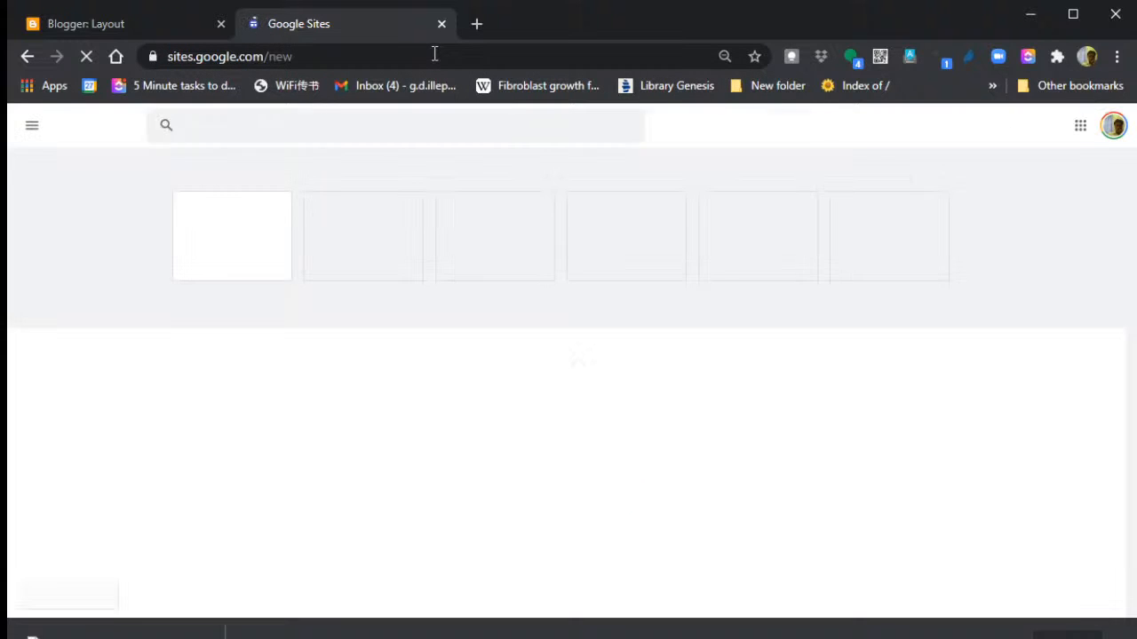
click(435, 55)
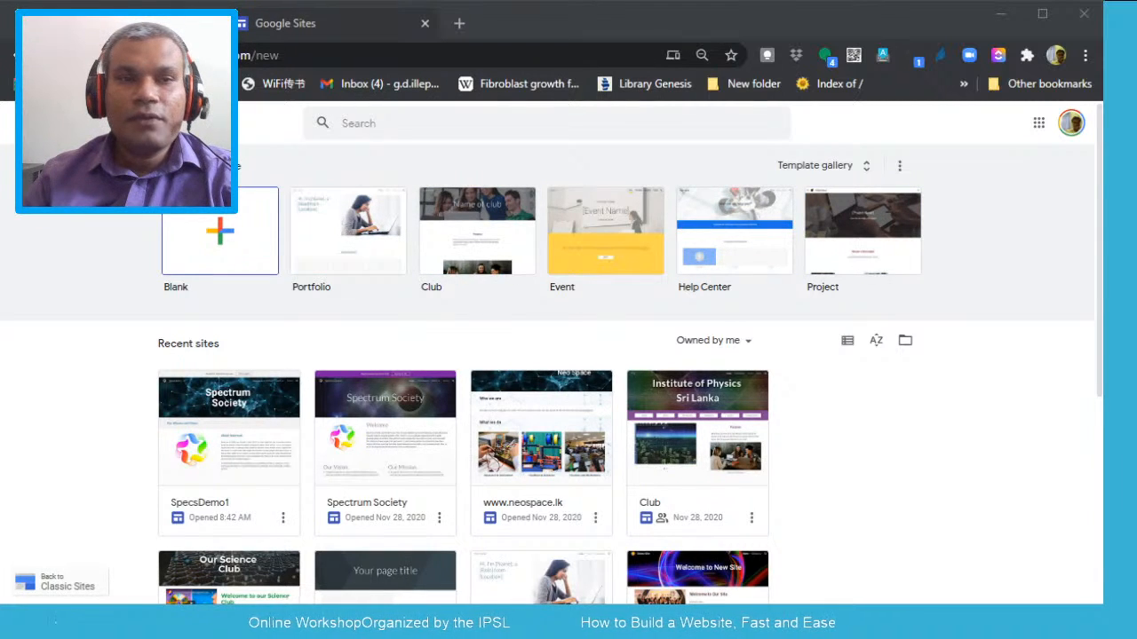
click(216, 233)
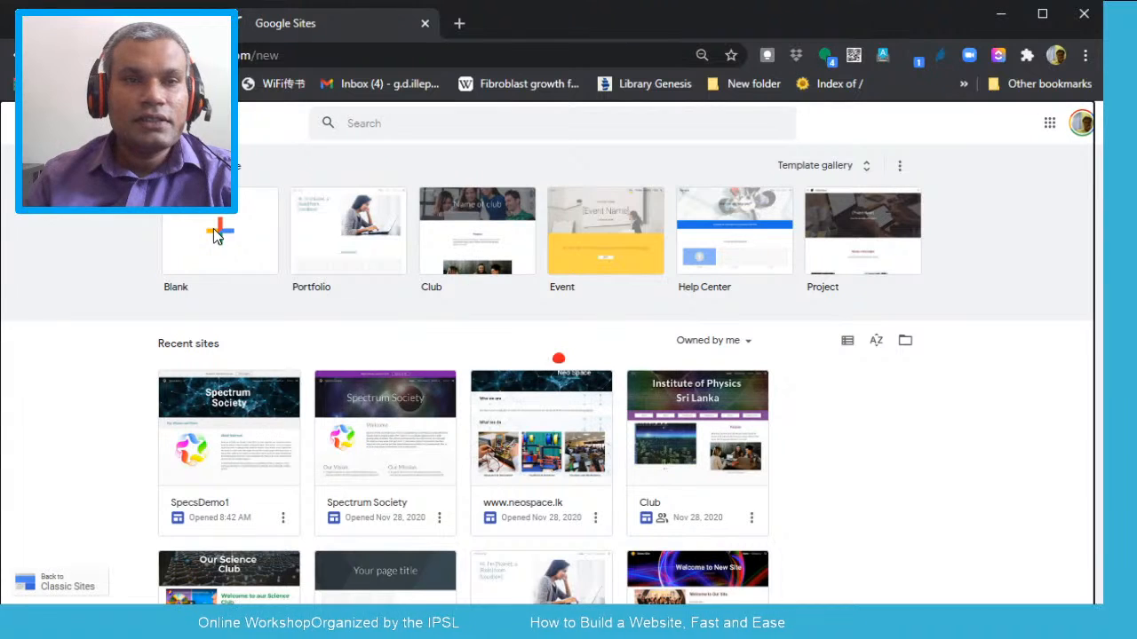
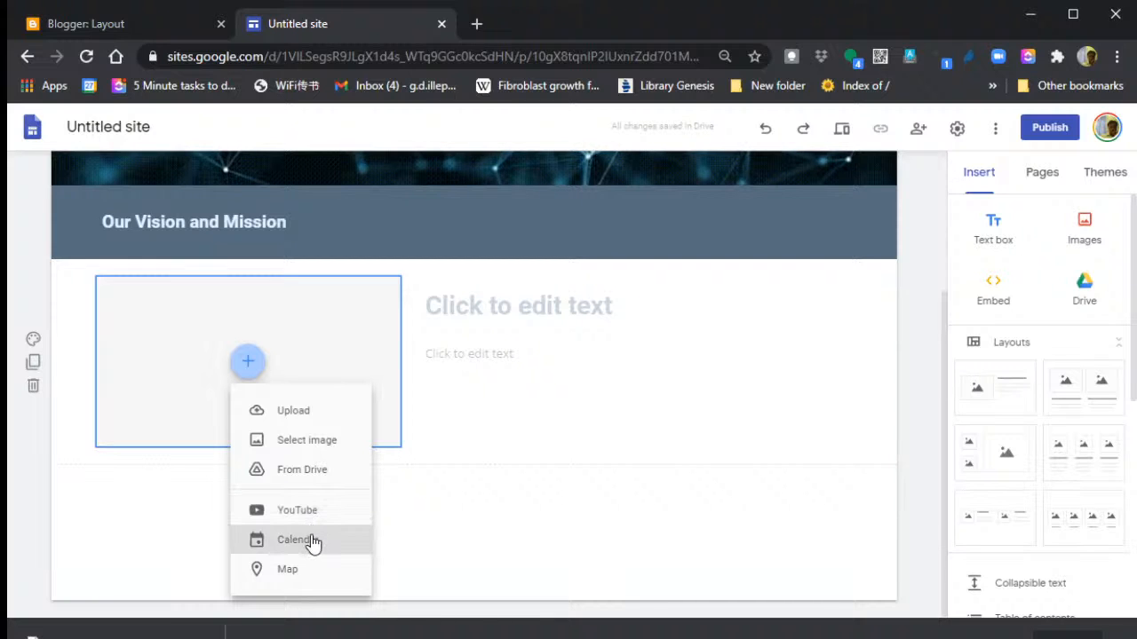
- Upload the colourful ring logo from the computer into the image placeholder below the "Our Vision and Mission" banner
click(302, 414)
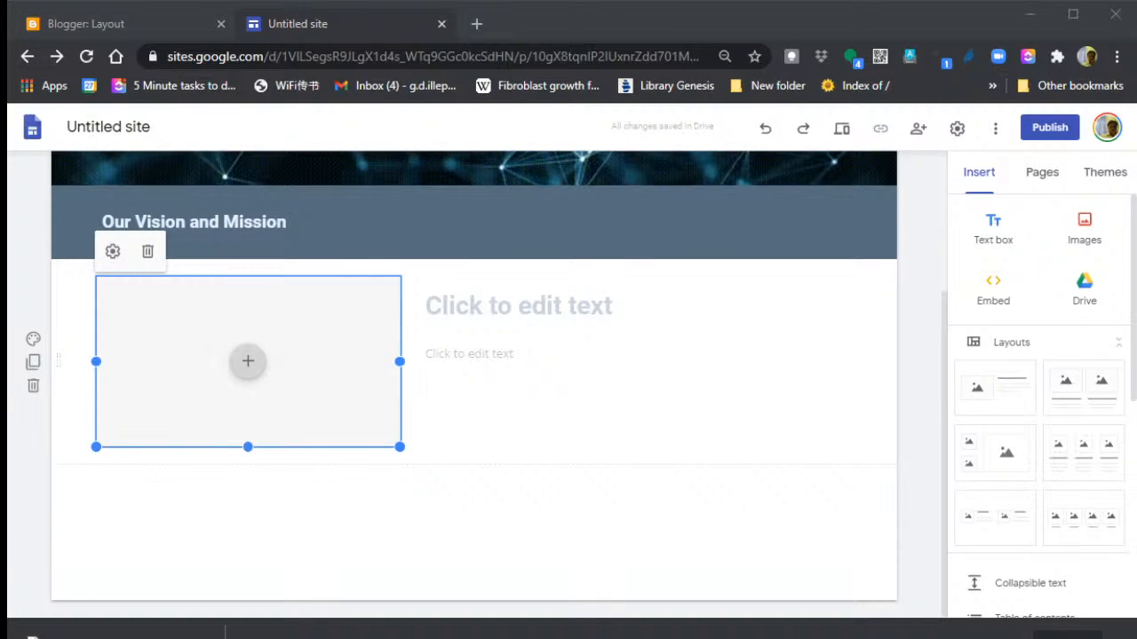
click(561, 449)
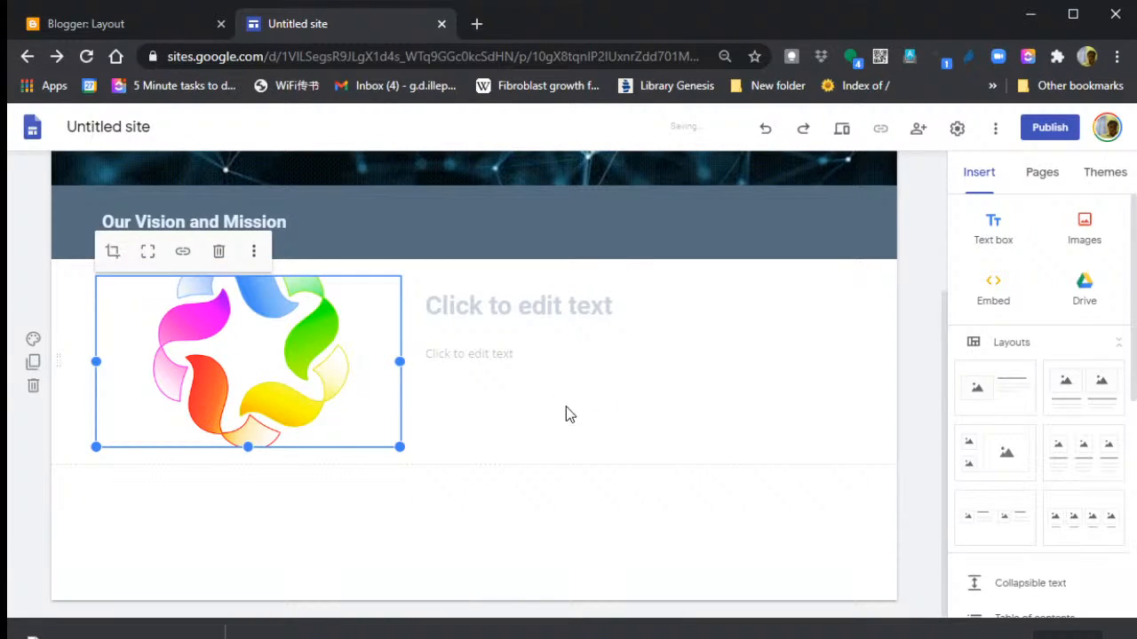
click(374, 493)
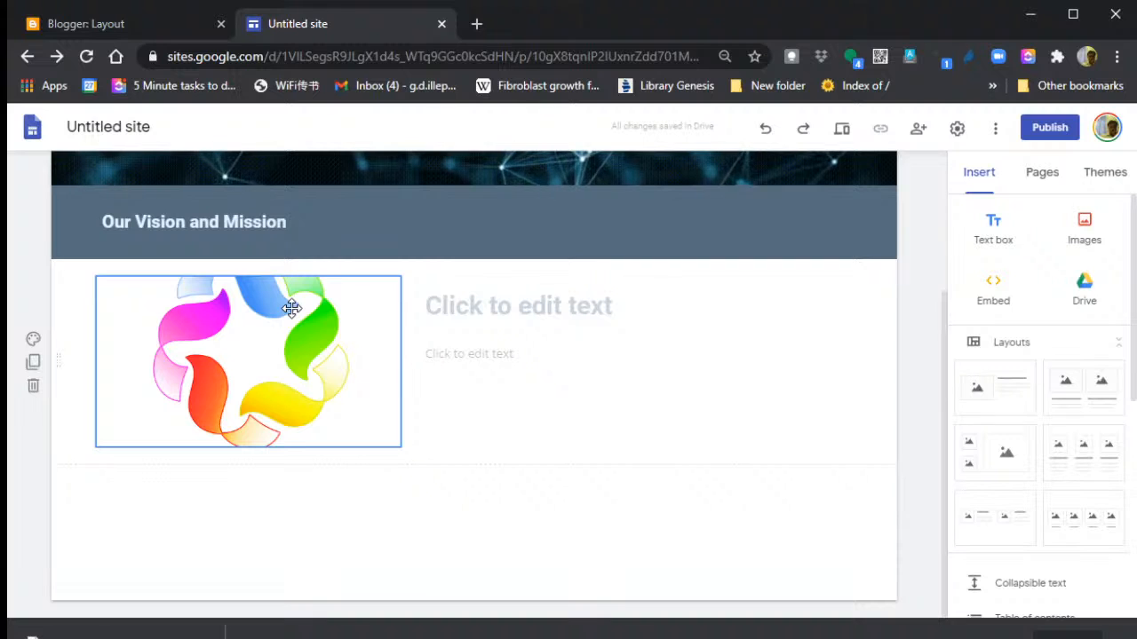
- Stretch the logo's image frame downward until the whole ring fits inside it
click(292, 309)
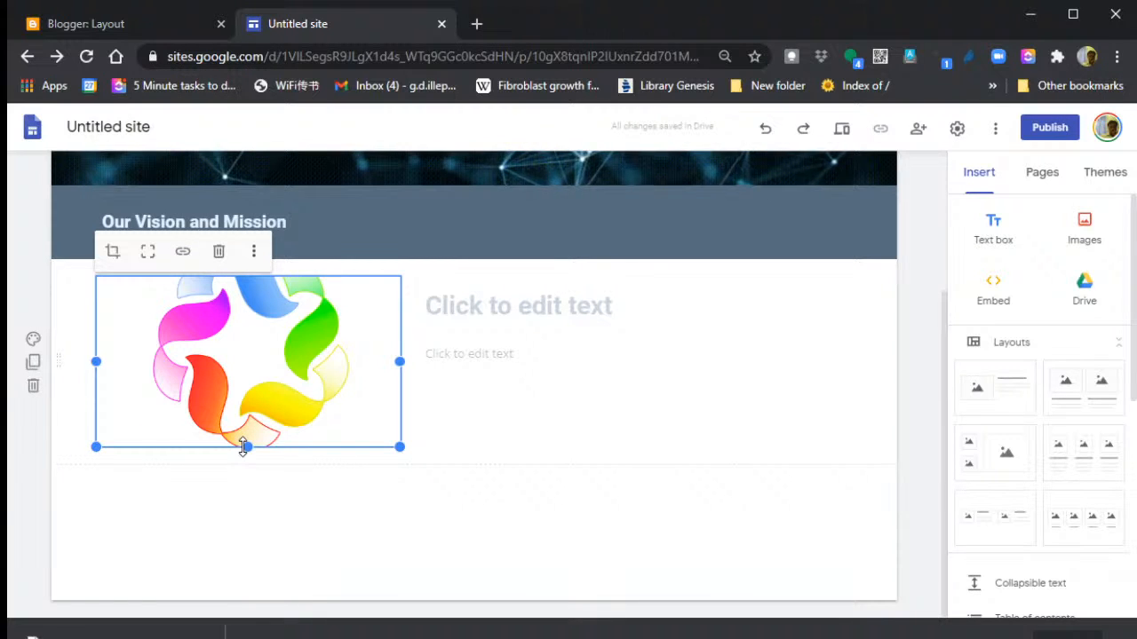
drag(245, 447, 234, 509)
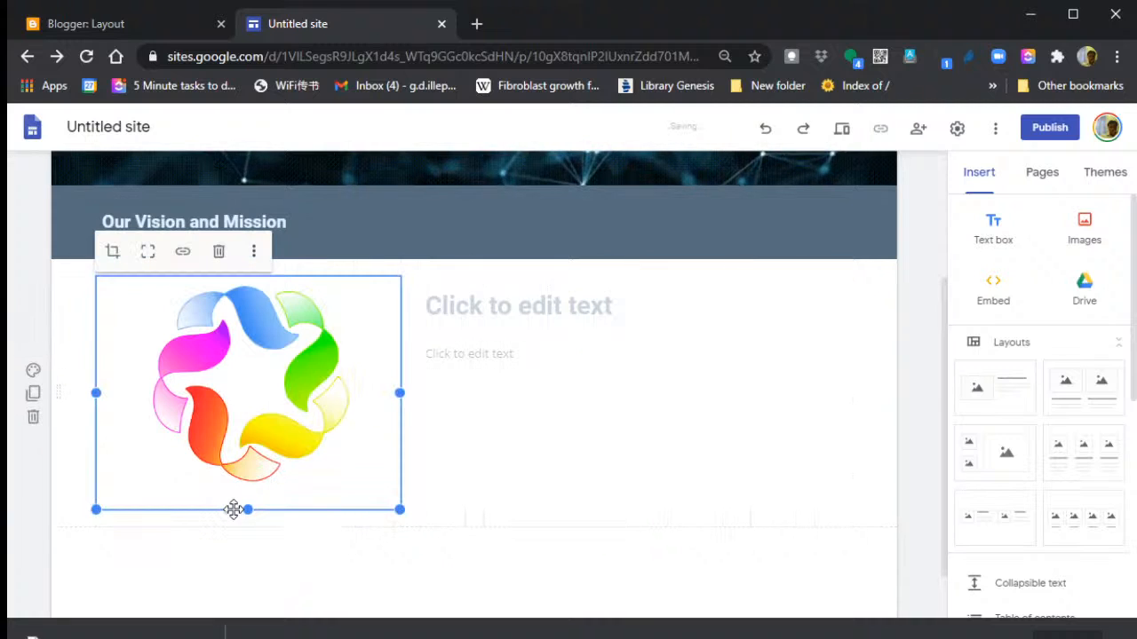
click(648, 433)
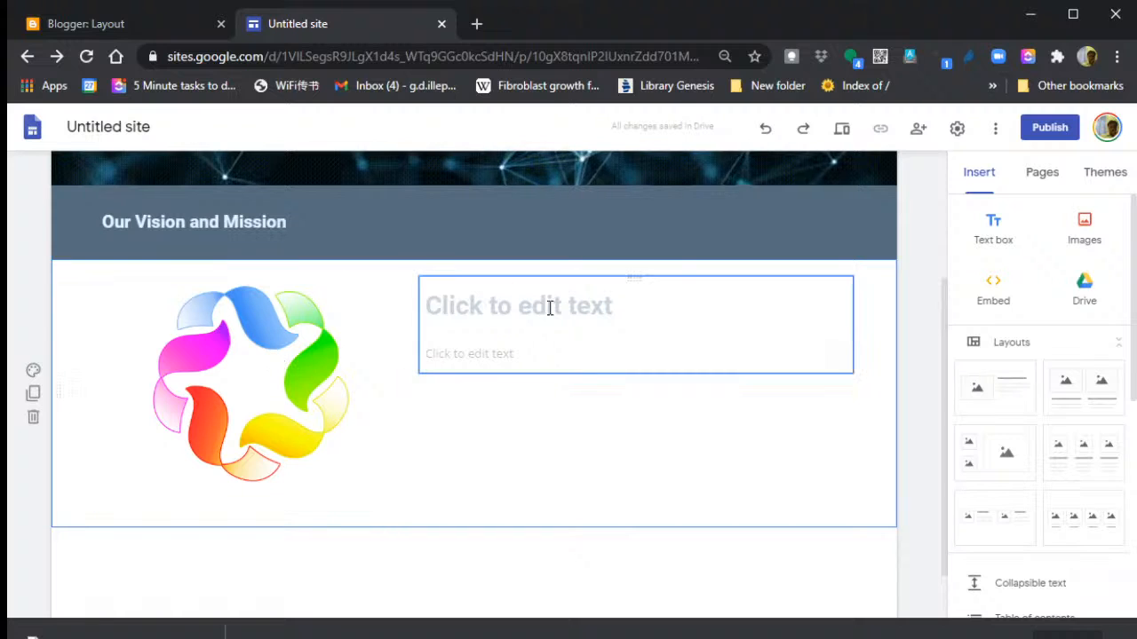
click(311, 348)
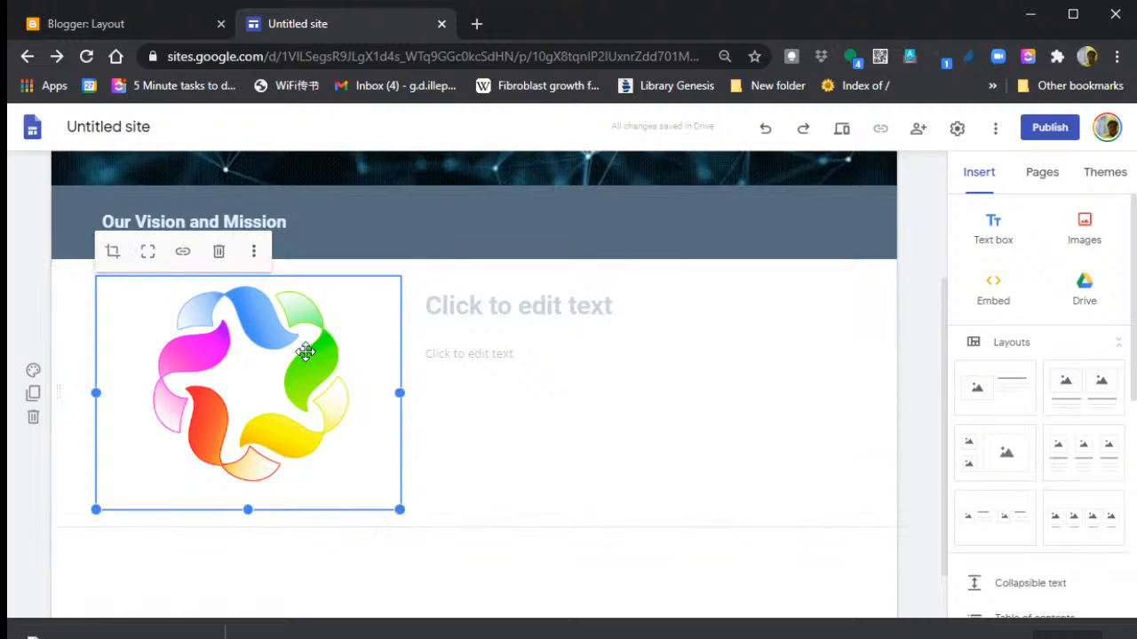
click(549, 321)
click(548, 370)
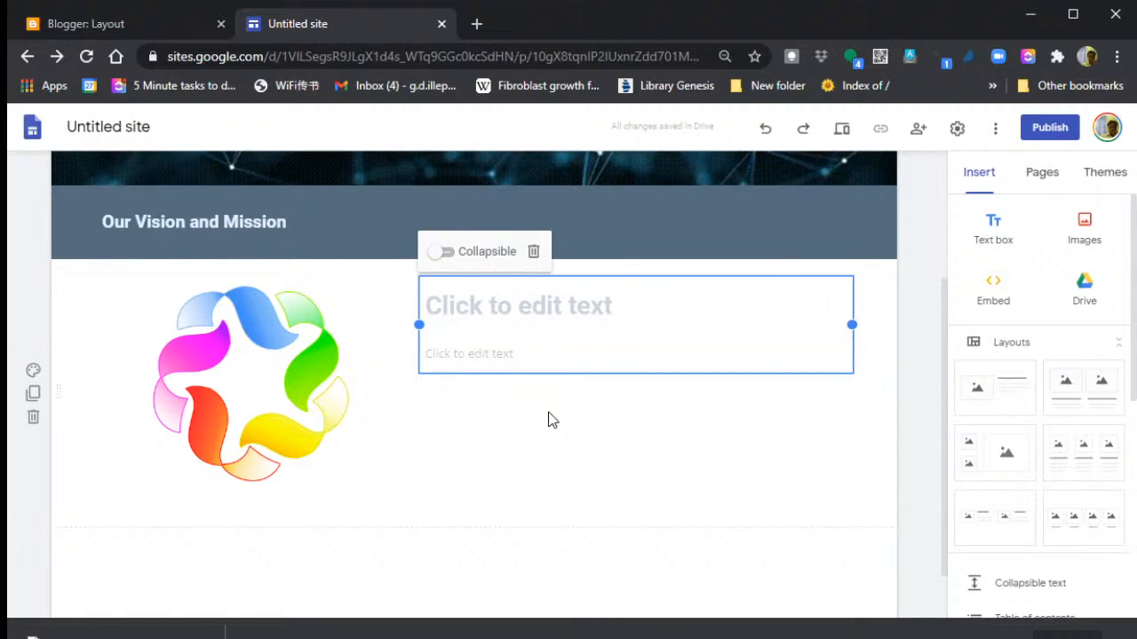
click(539, 457)
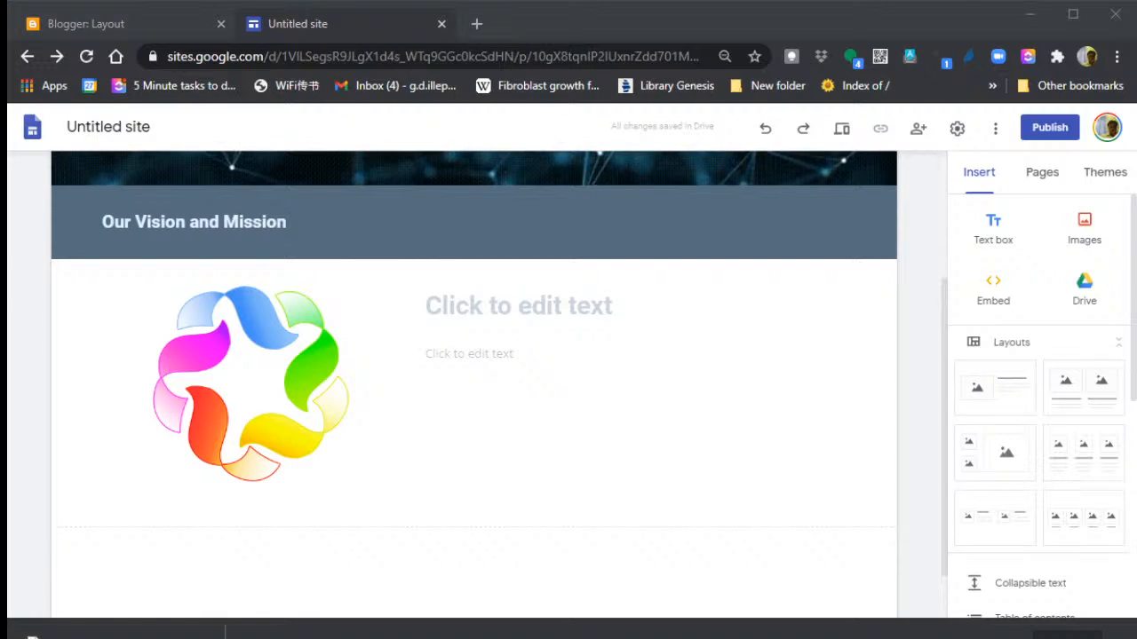
- Fill the title placeholder beside the logo with "About Spectrum" in Heading style, without the extra blank line below it
click(618, 316)
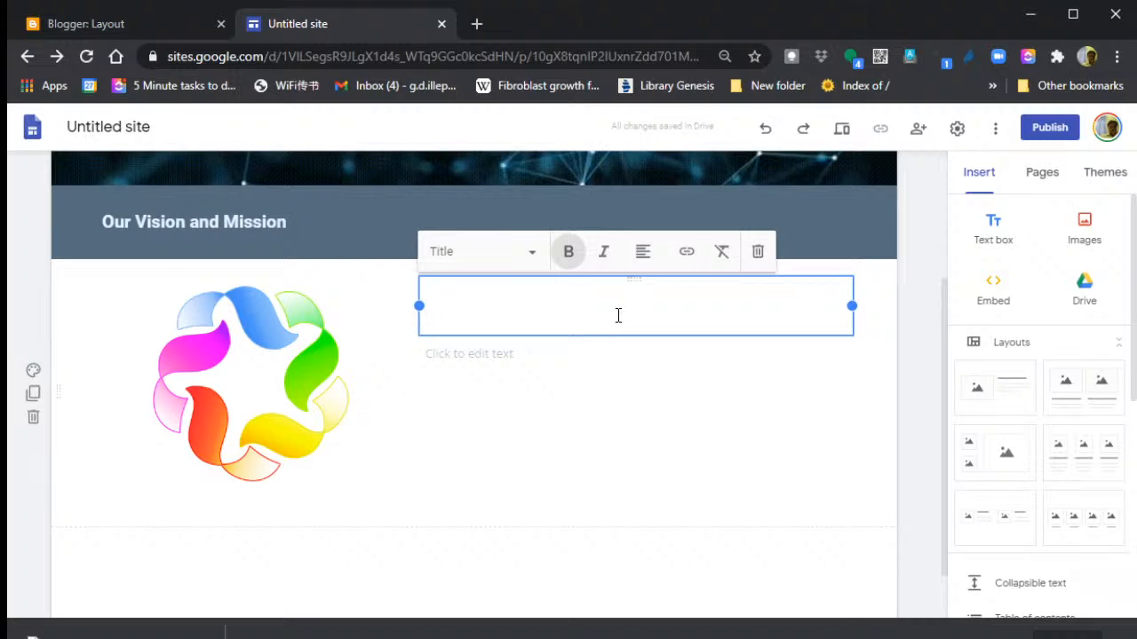
text(About Spectrum)
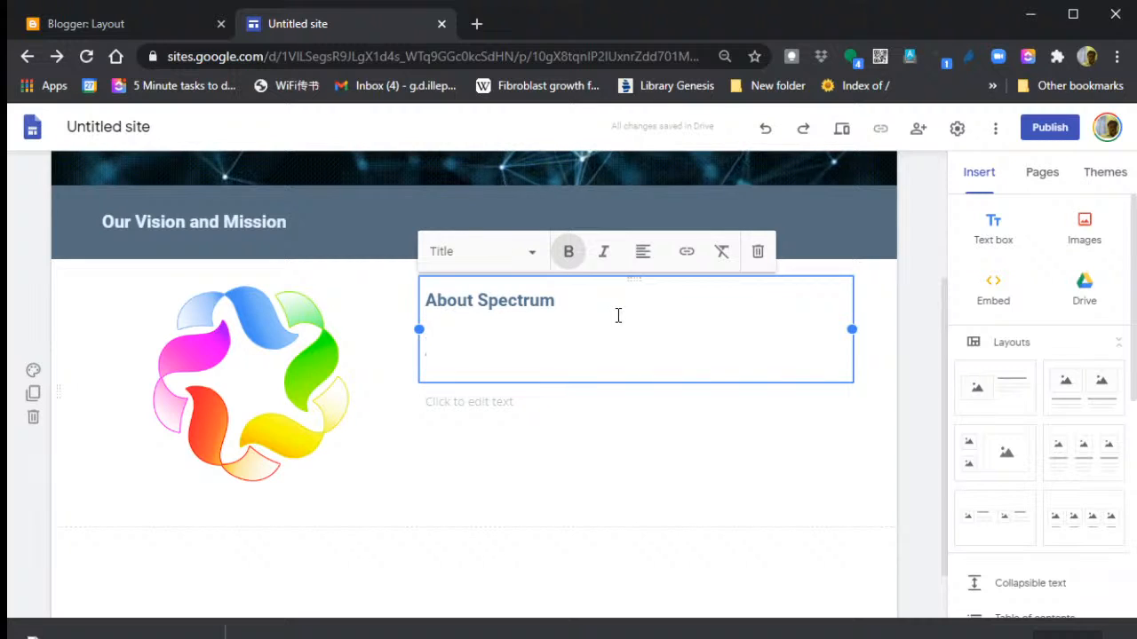
key(BackSpace)
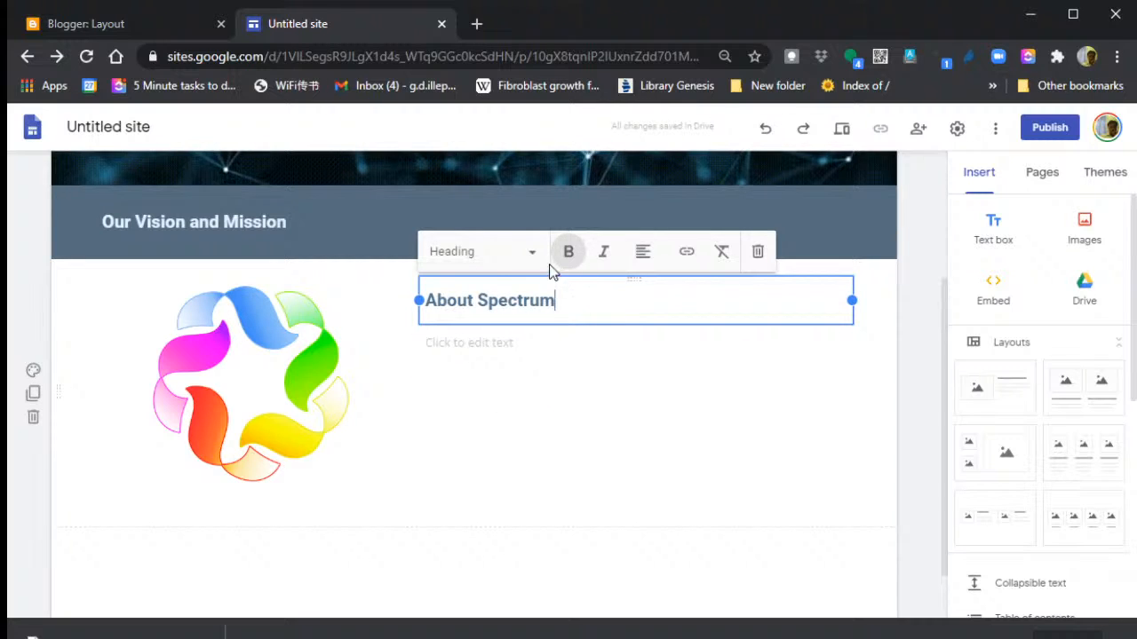
click(535, 261)
click(482, 328)
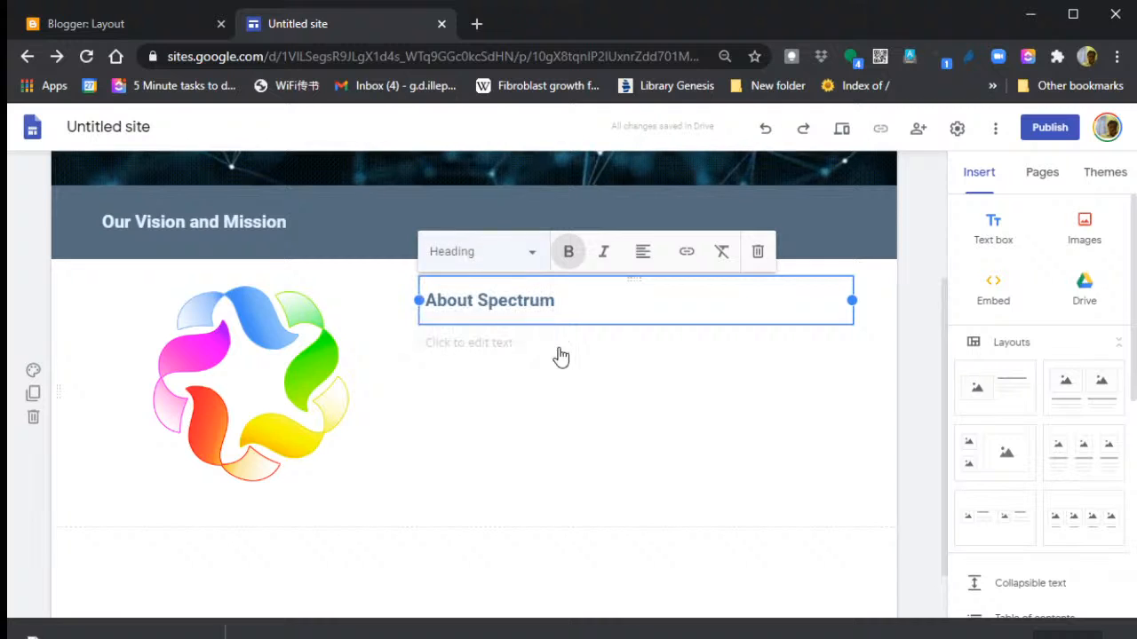
click(648, 378)
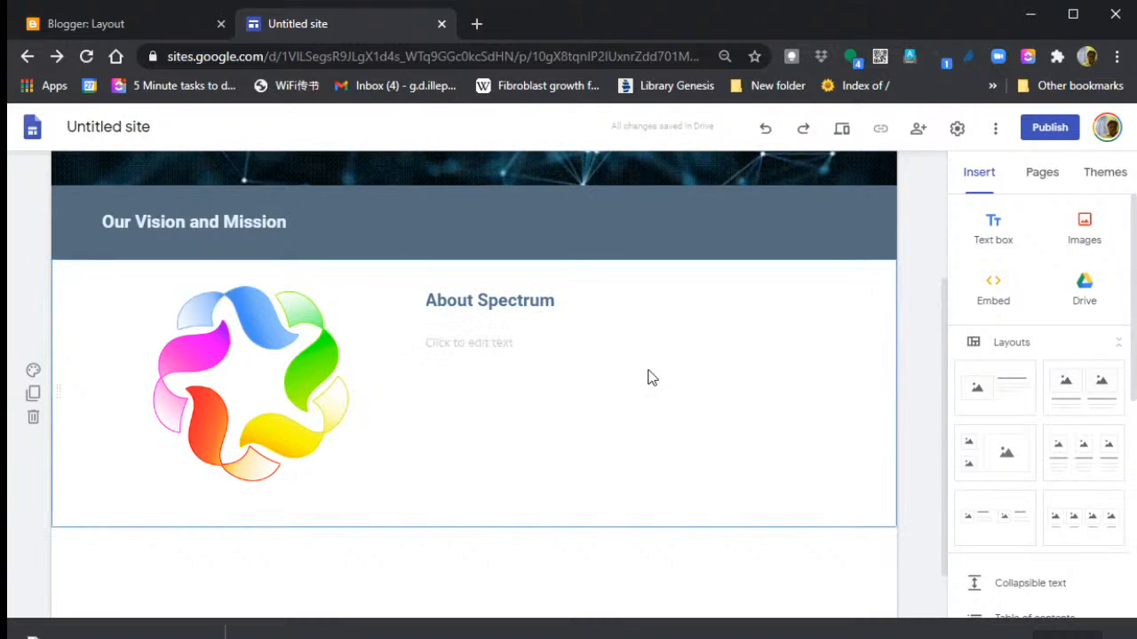
- Fill the body placeholder under "About Spectrum" with the paragraph beginning "Spectrum of OUSL was formed in year 2012", without a trailing blank line
click(483, 344)
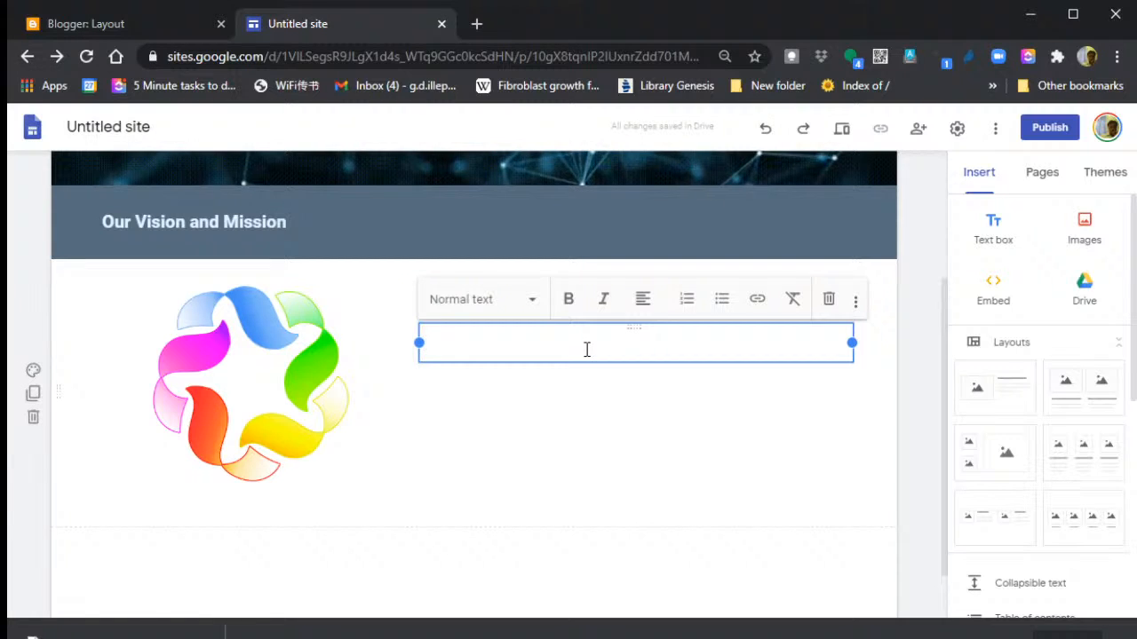
text(Spectrum of OUSL was formed in year 2012. Its main objective was to promote science, especially physics towards students and general public. (Visit  vision) . It is a very popular organization with a rapidly growing number of members. Many distinct events organized by the society in recent years had caught the attention of many people (Visit past event) . It had provide a platform for students to show theire talents and at the same time build their leadership and team work skills. (visit upcoming events)  Most of all, it's fun to participate in these events. (Visit our photo gallery).)
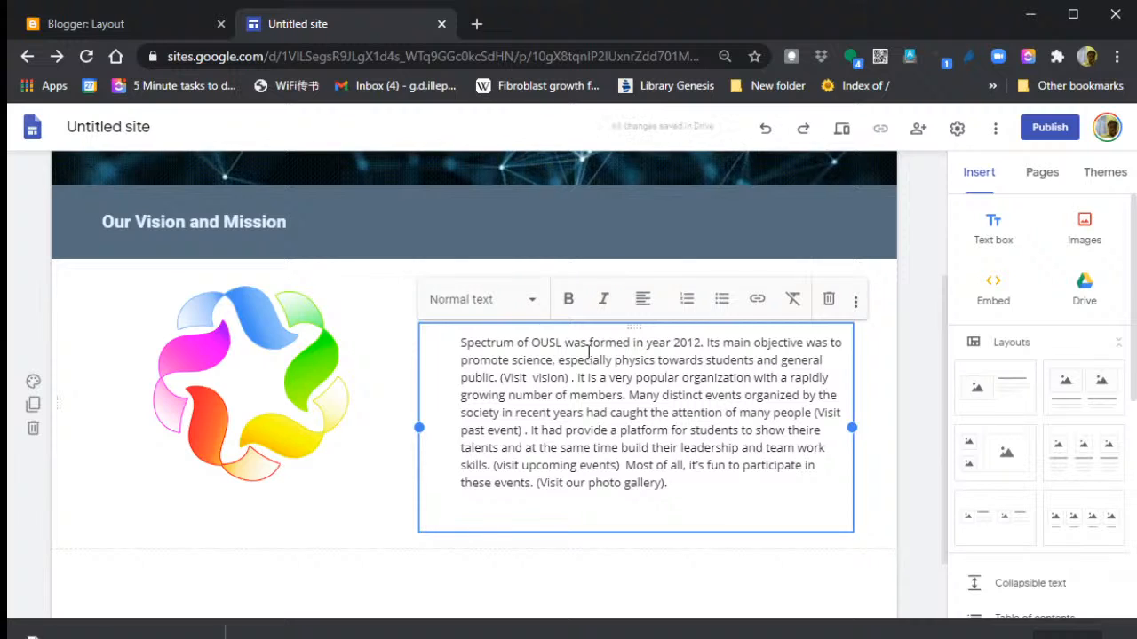
key(BackSpace)
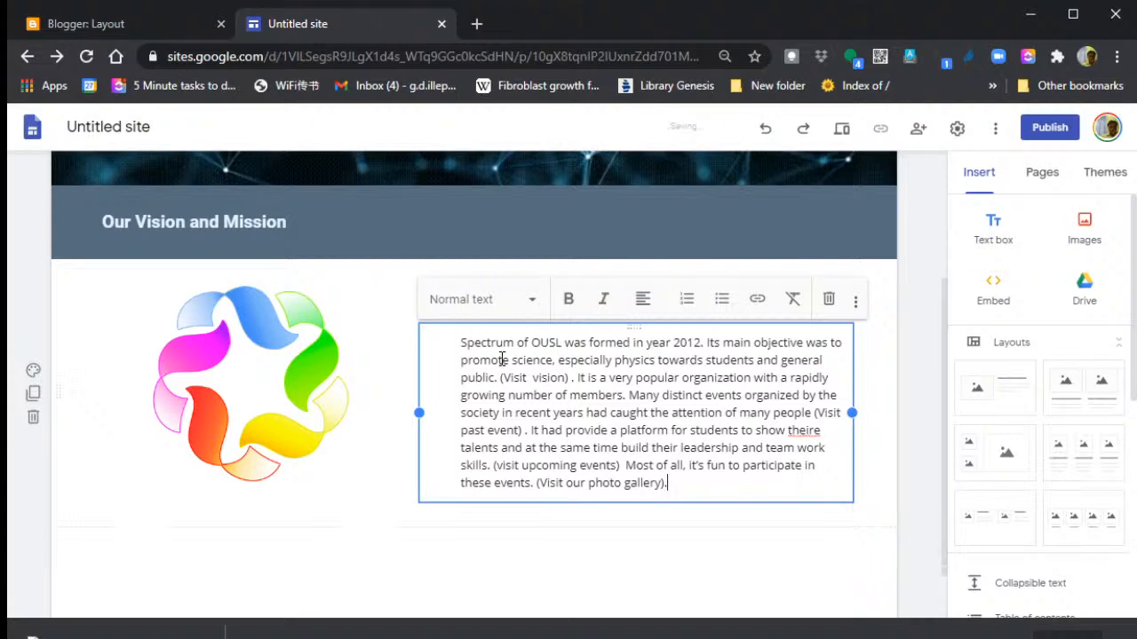
click(609, 561)
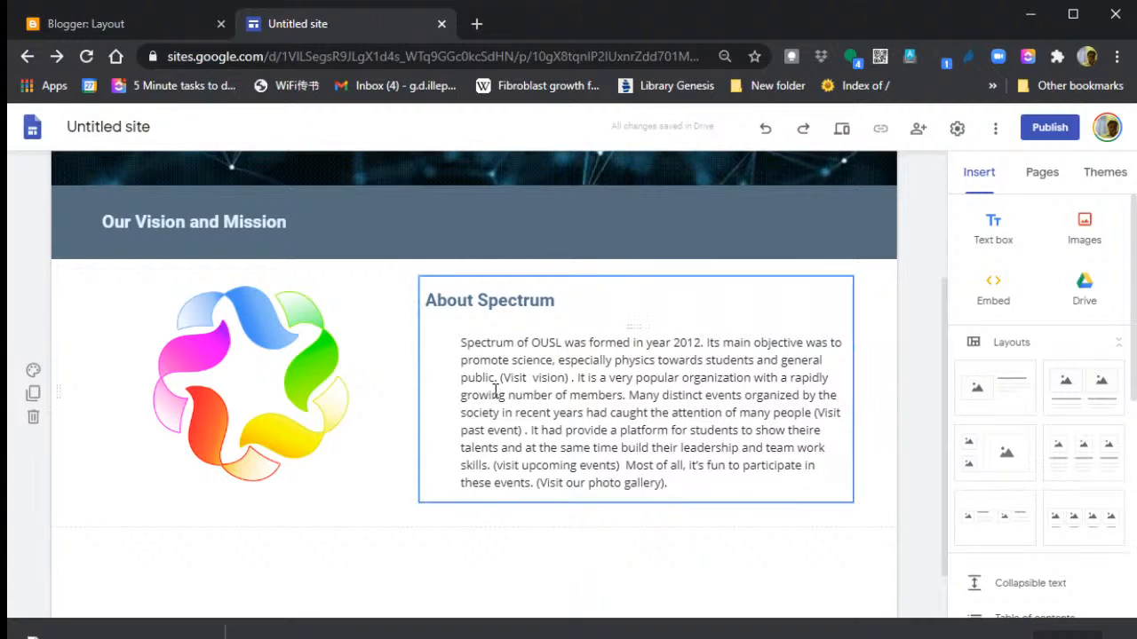
- Remove the indent of the "About Spectrum" body paragraph so it lines up with its heading
click(462, 347)
key(BackSpace)
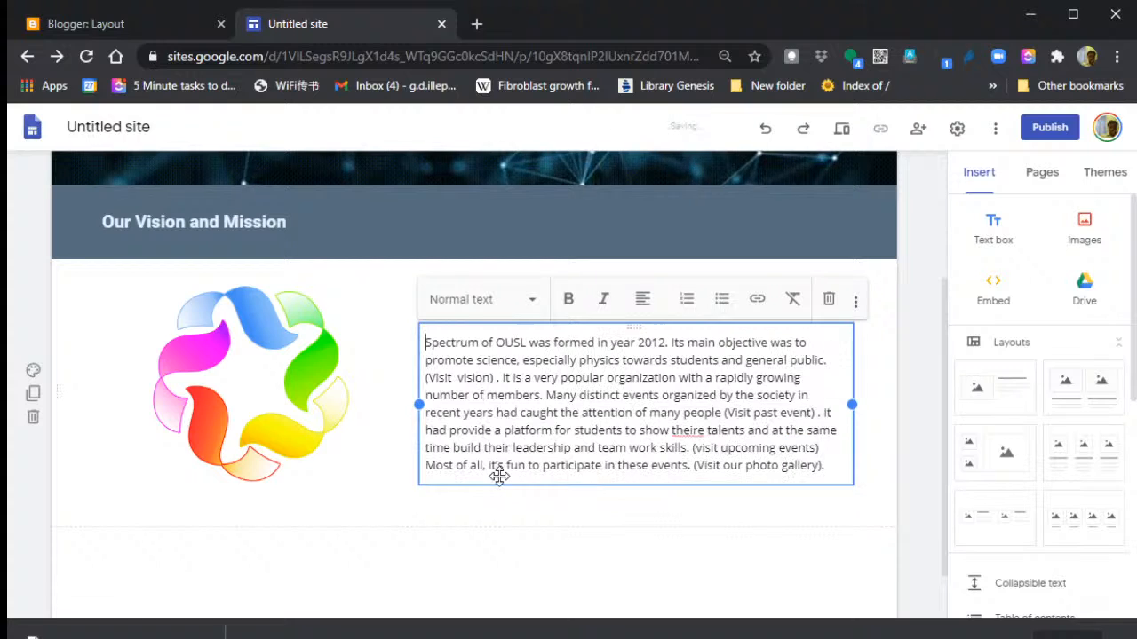
click(557, 566)
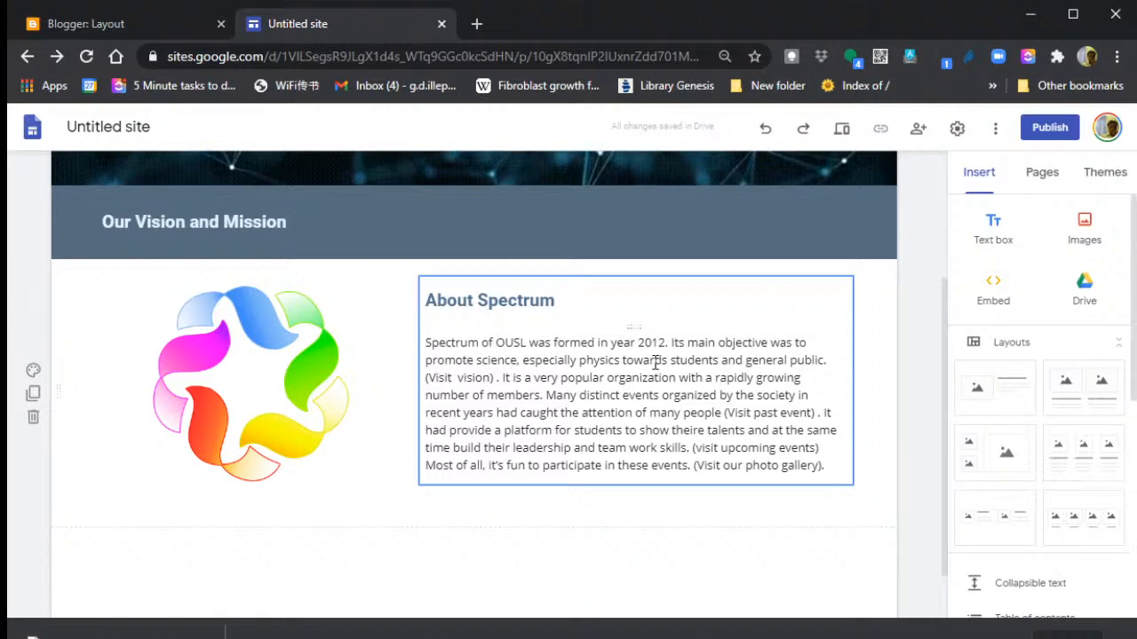
- Justify the body paragraph under "About Spectrum"
click(627, 379)
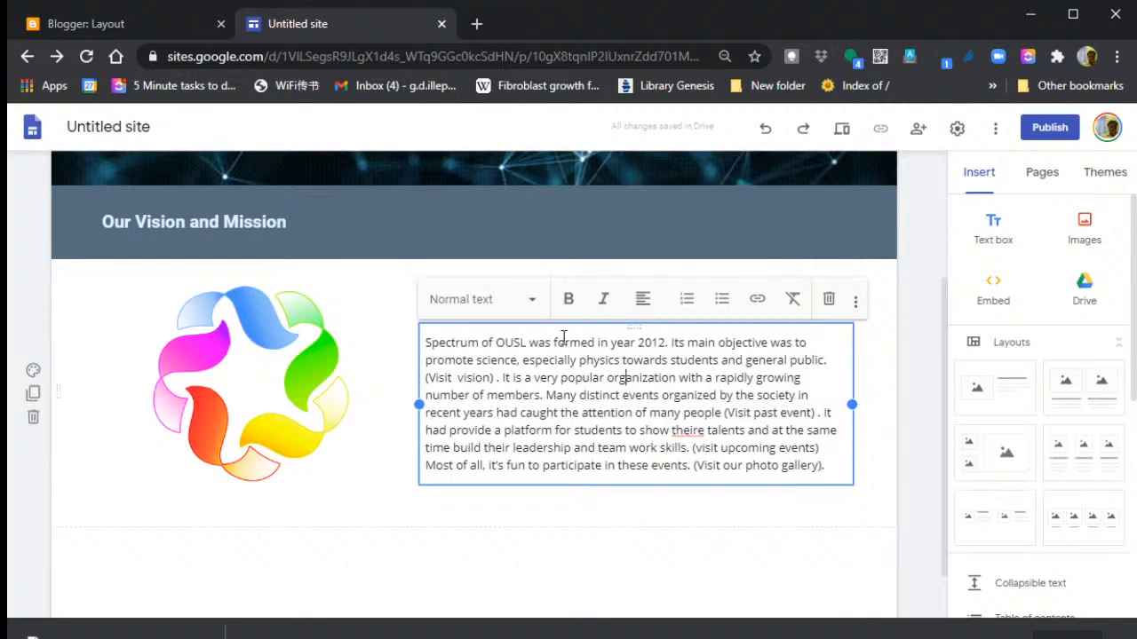
click(643, 305)
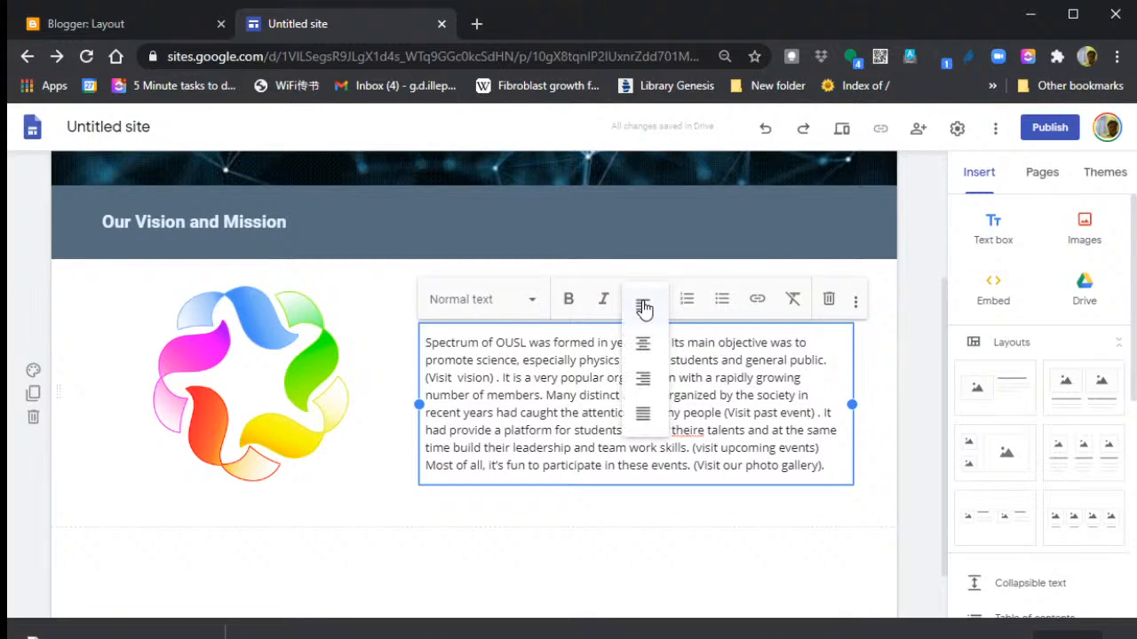
click(642, 415)
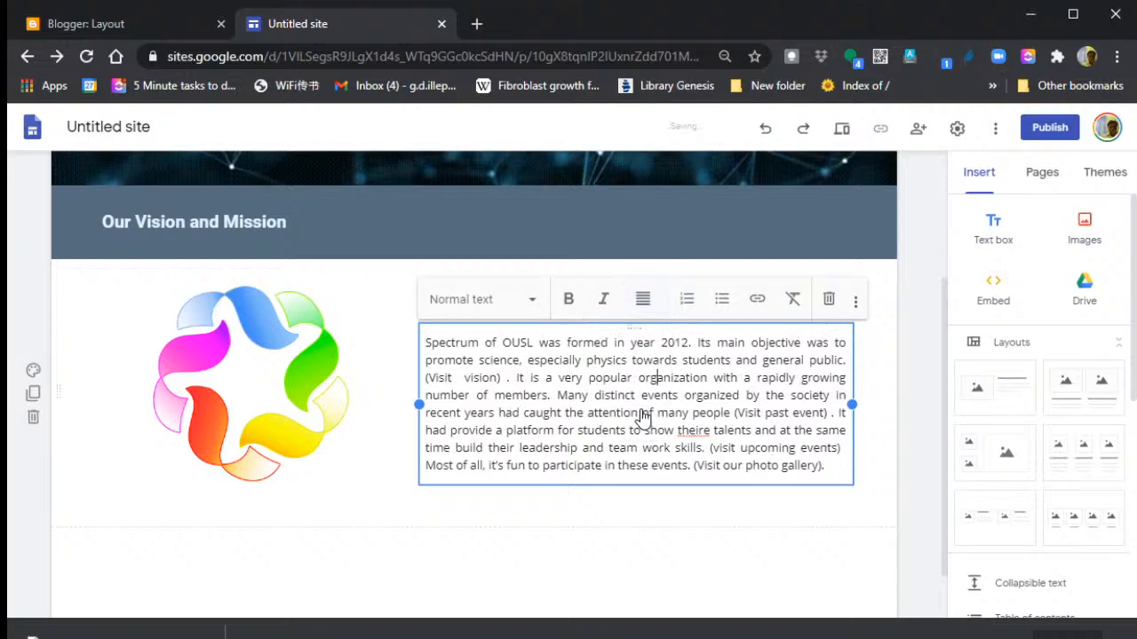
click(644, 538)
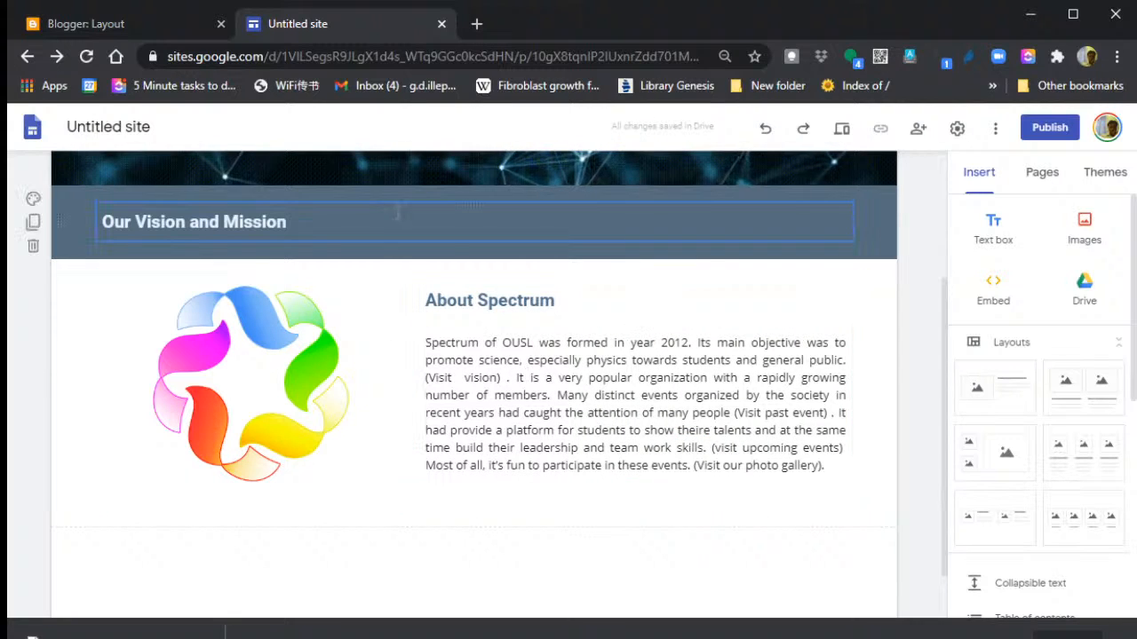
- Center the "Our Vision and Mission" heading within its banner section
click(337, 236)
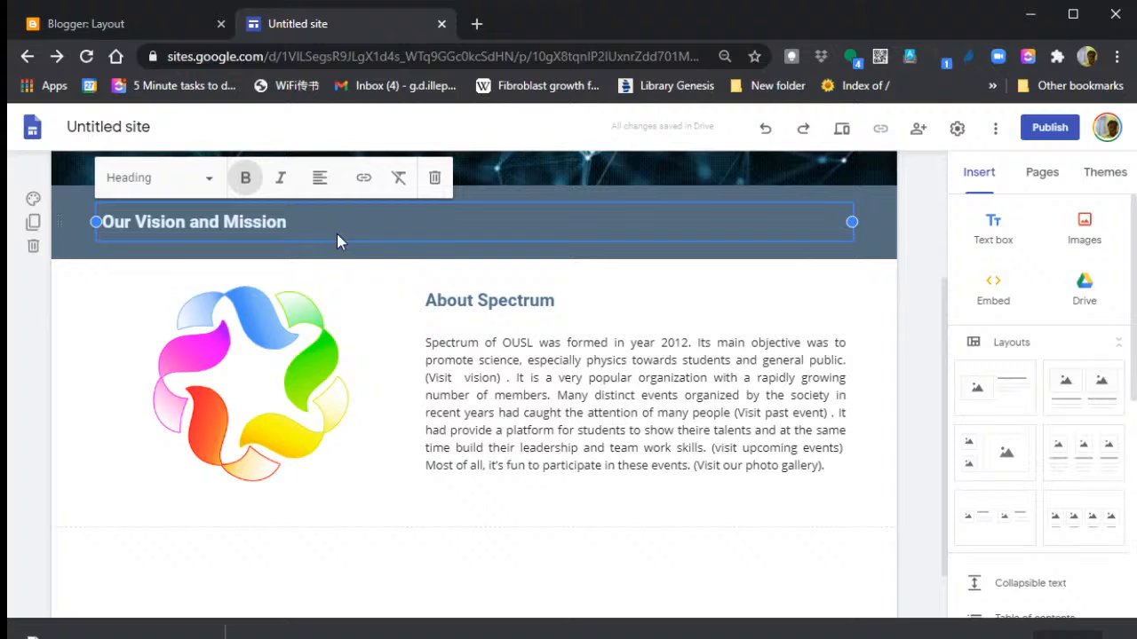
click(319, 177)
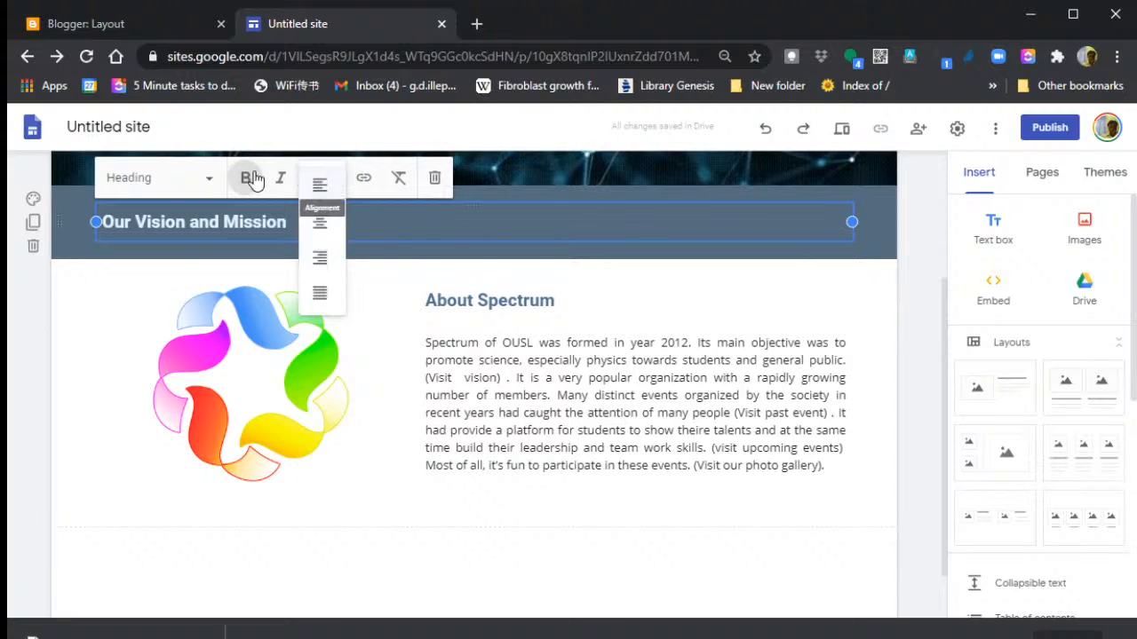
click(319, 228)
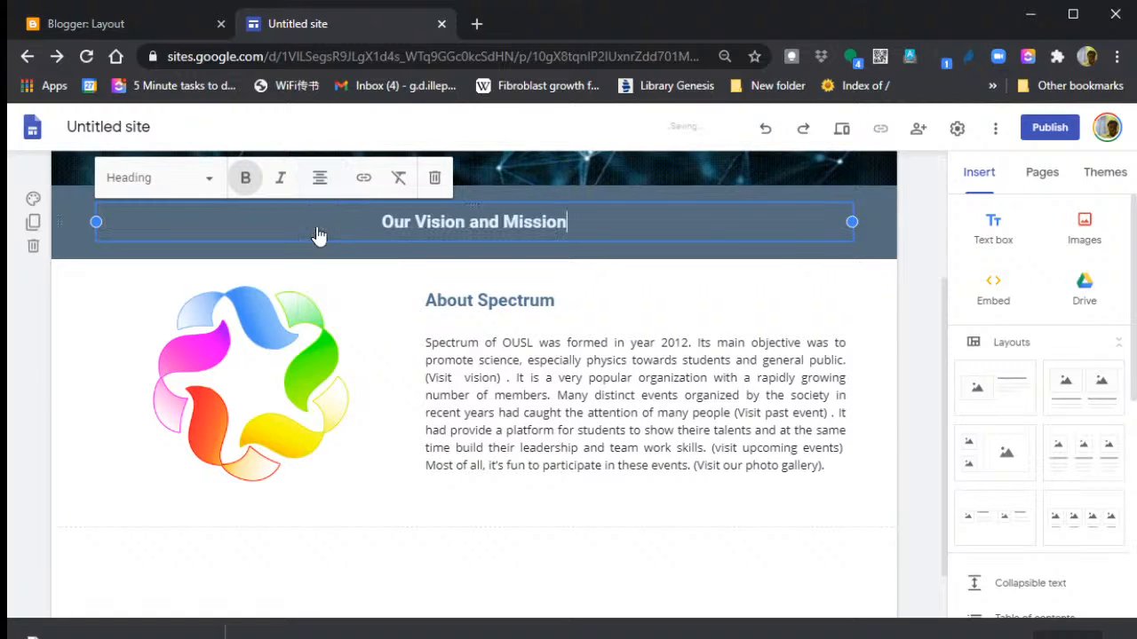
- Left-align the "Our Vision and Mission" heading within its banner section
click(388, 545)
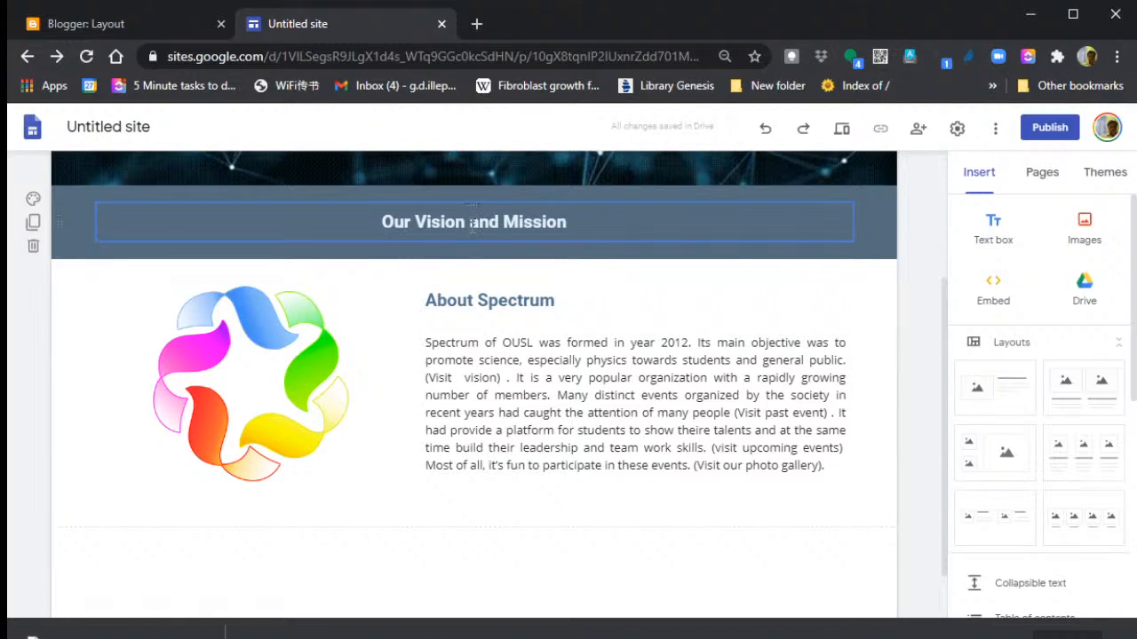
click(520, 222)
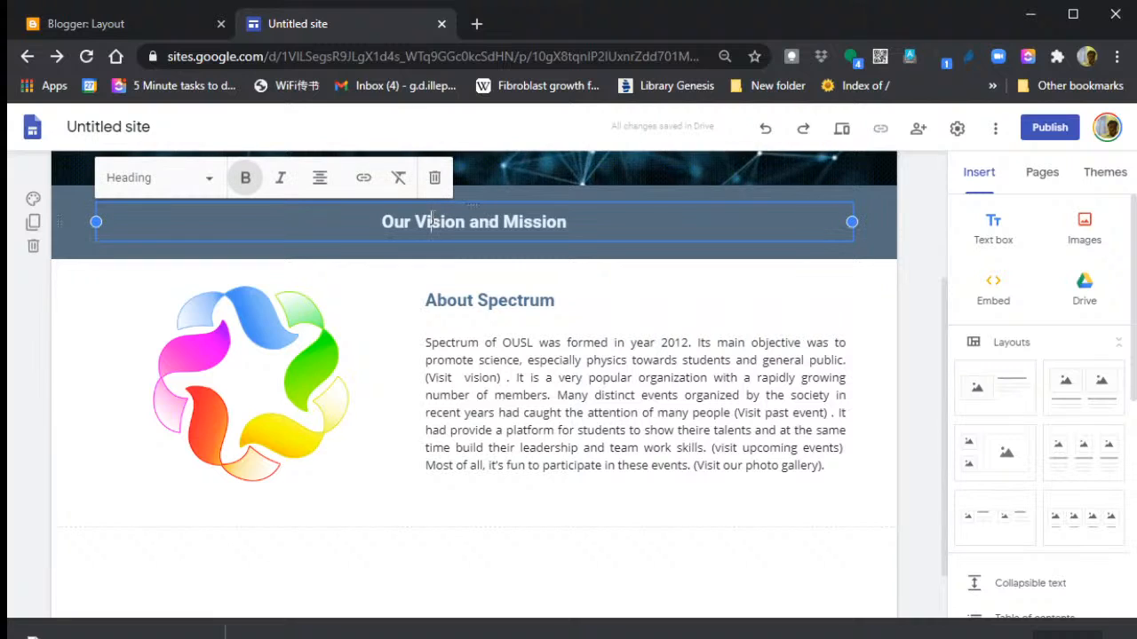
click(321, 185)
click(321, 186)
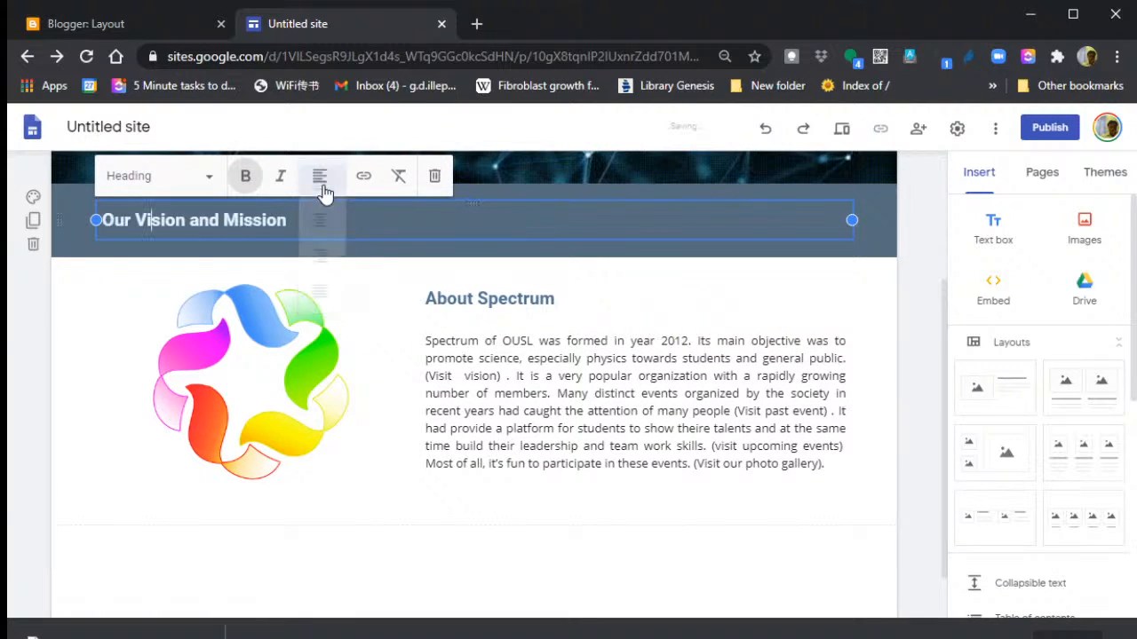
click(490, 532)
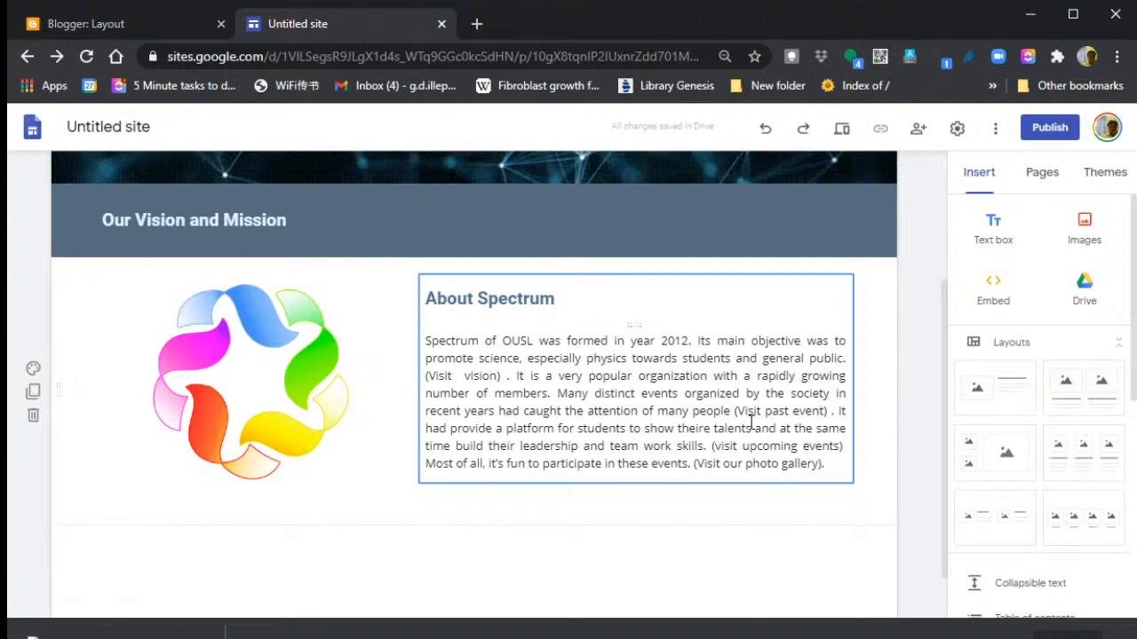
click(608, 360)
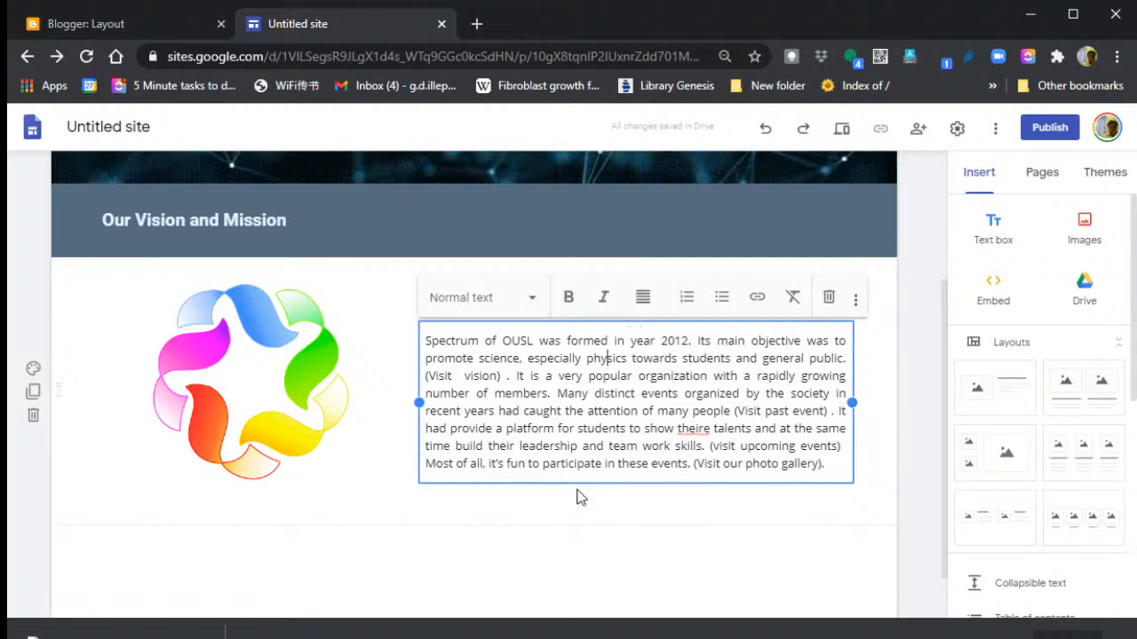
click(618, 545)
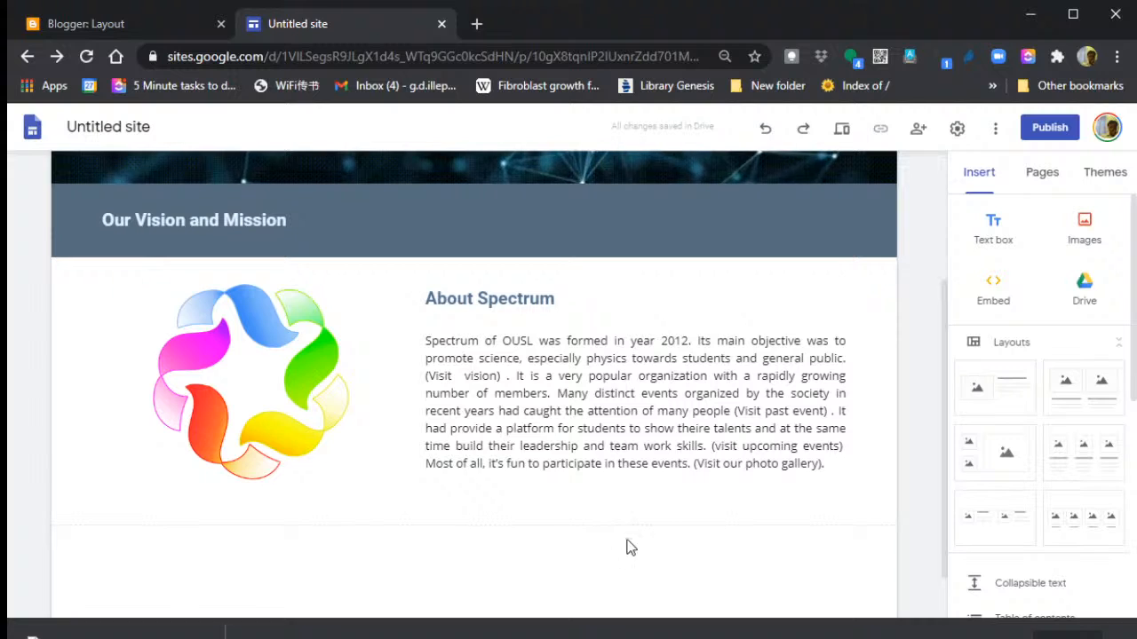
scroll(626, 546, up, 1)
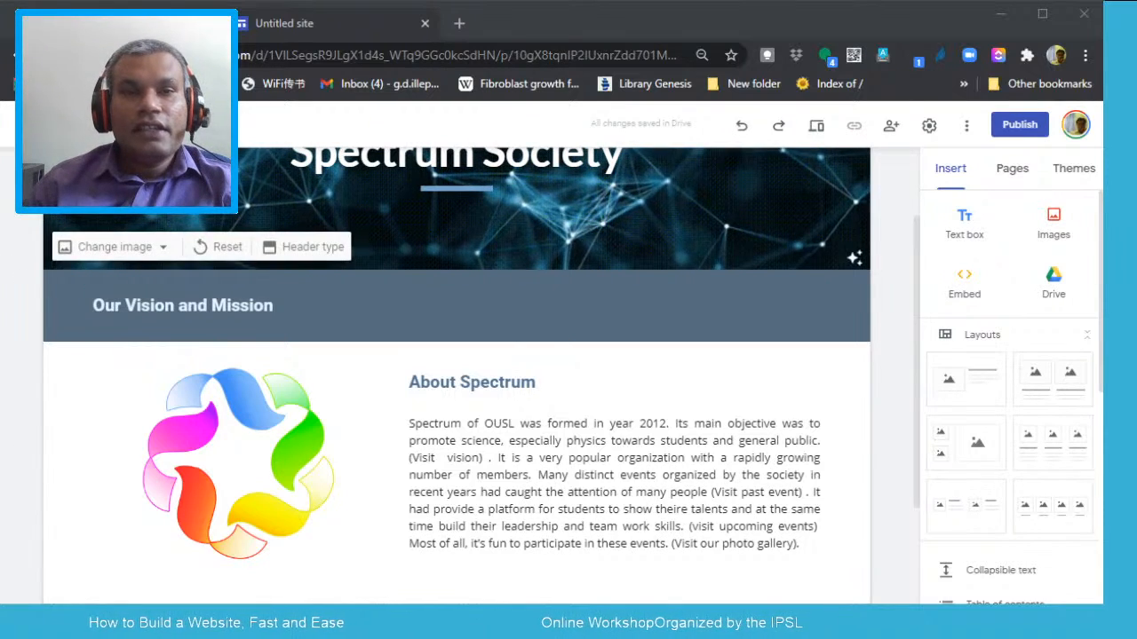
scroll(743, 250, up, 2)
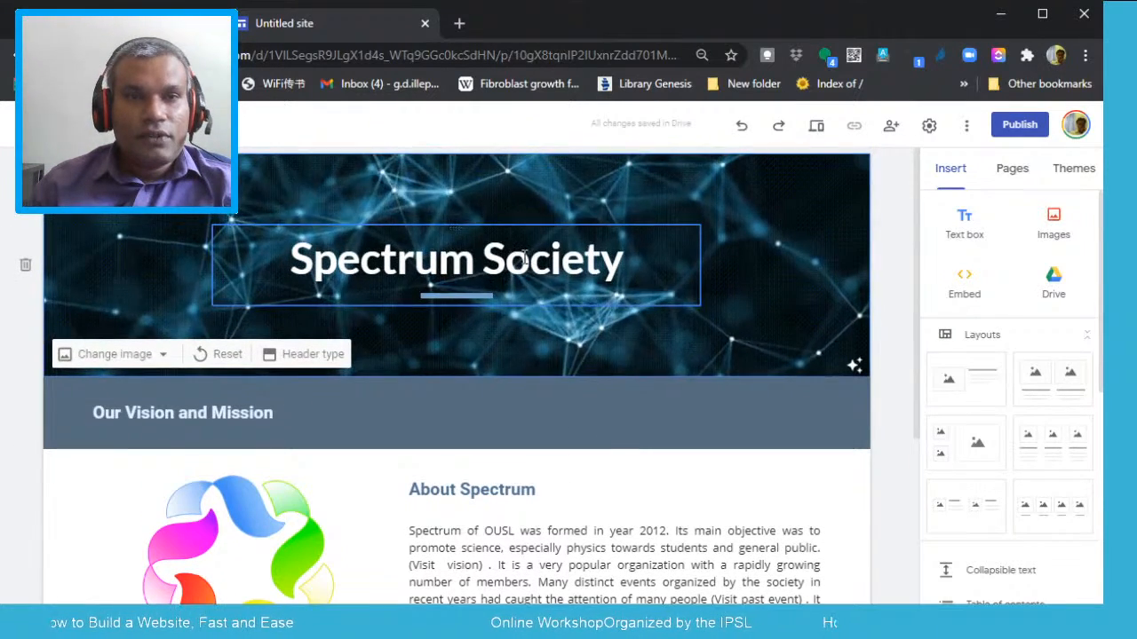
click(524, 257)
click(322, 202)
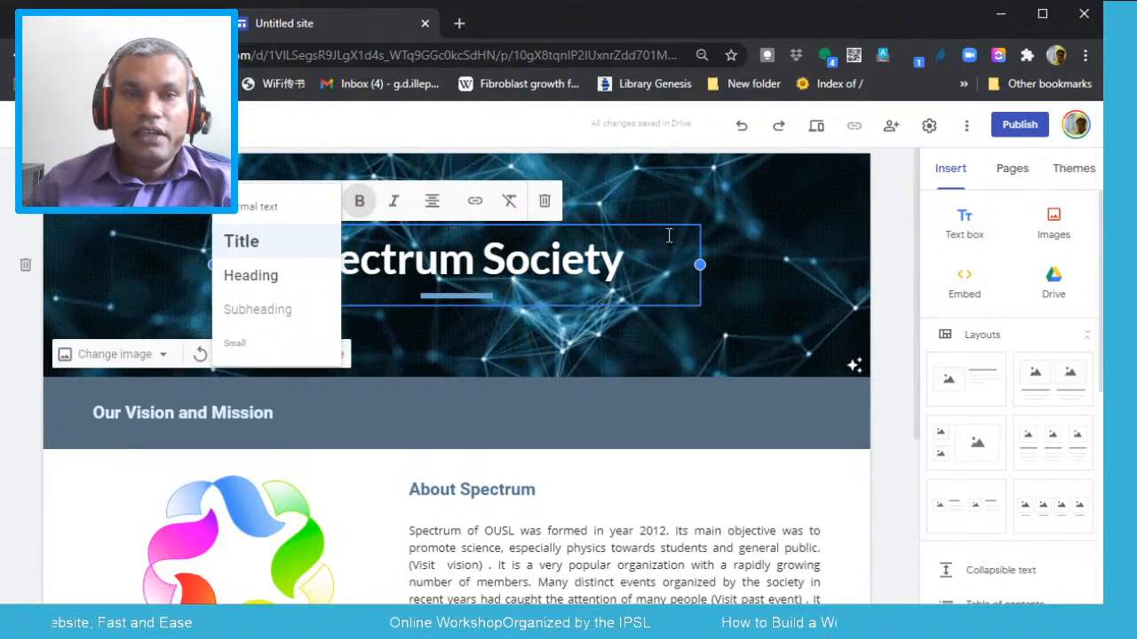
click(767, 255)
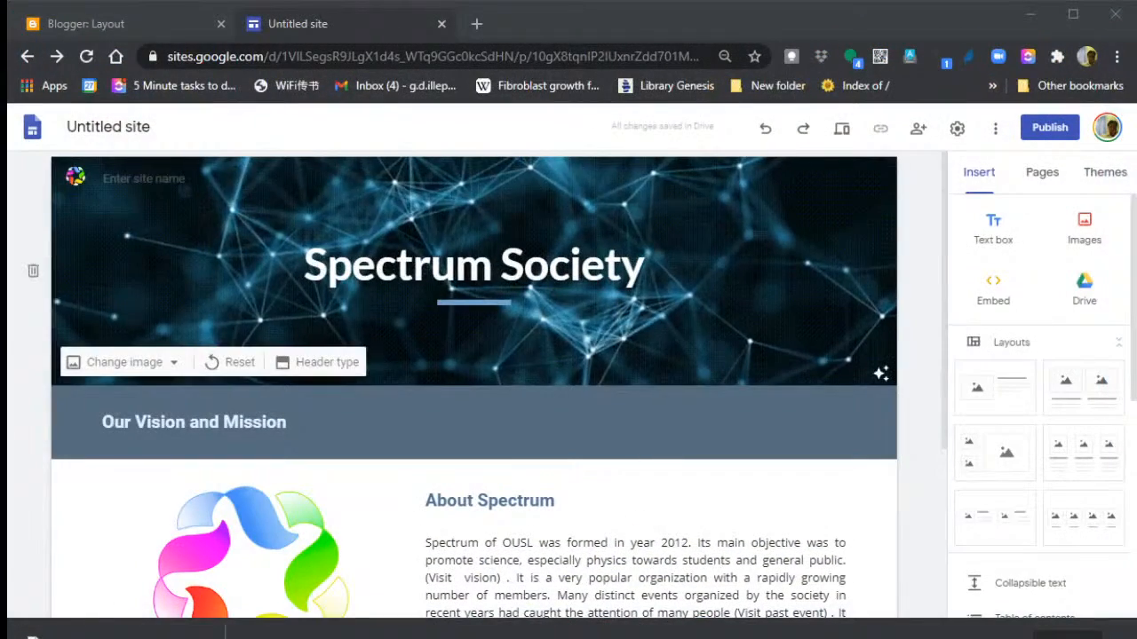
- Add two text boxes below the About Spectrum section, narrow both, and place them side by side in one row
scroll(474, 382, down, 3)
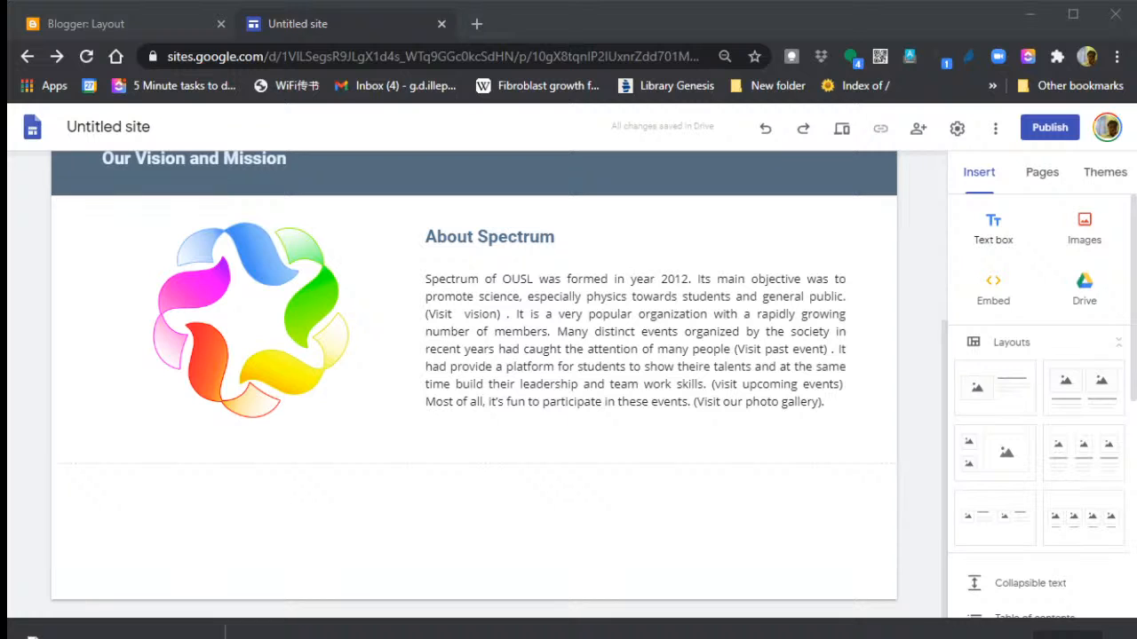
click(992, 233)
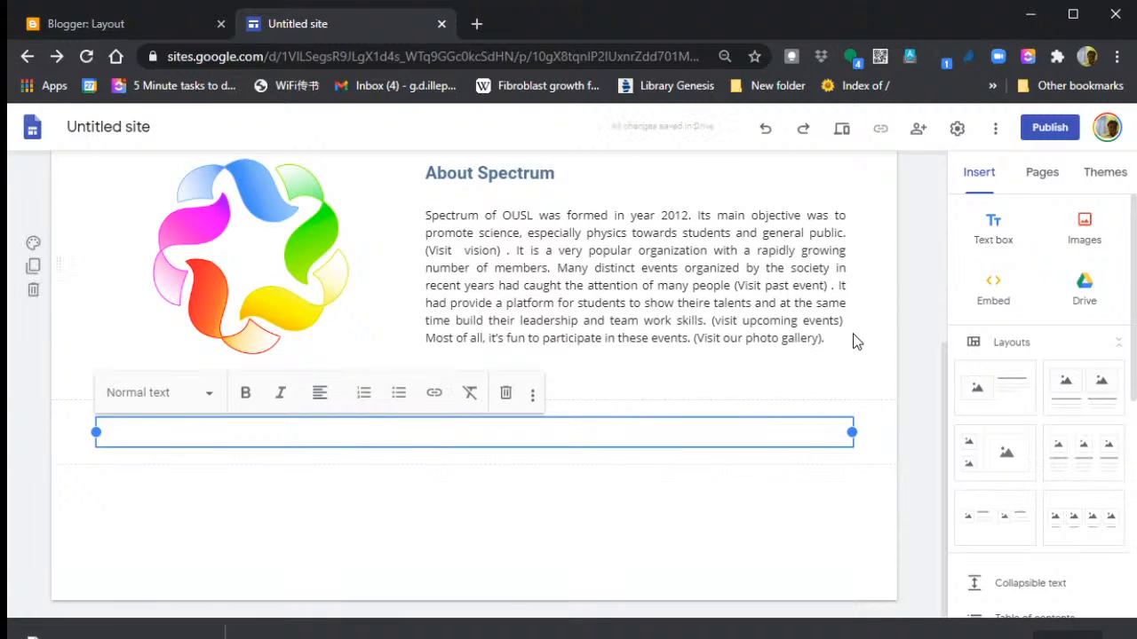
drag(853, 429, 391, 431)
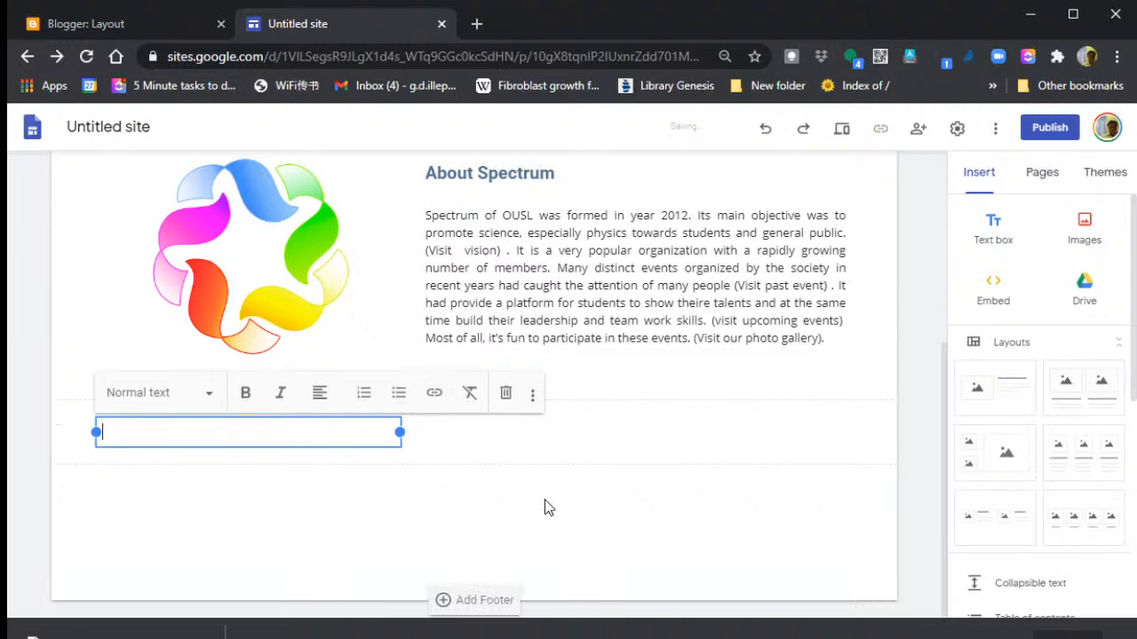
click(545, 499)
click(993, 228)
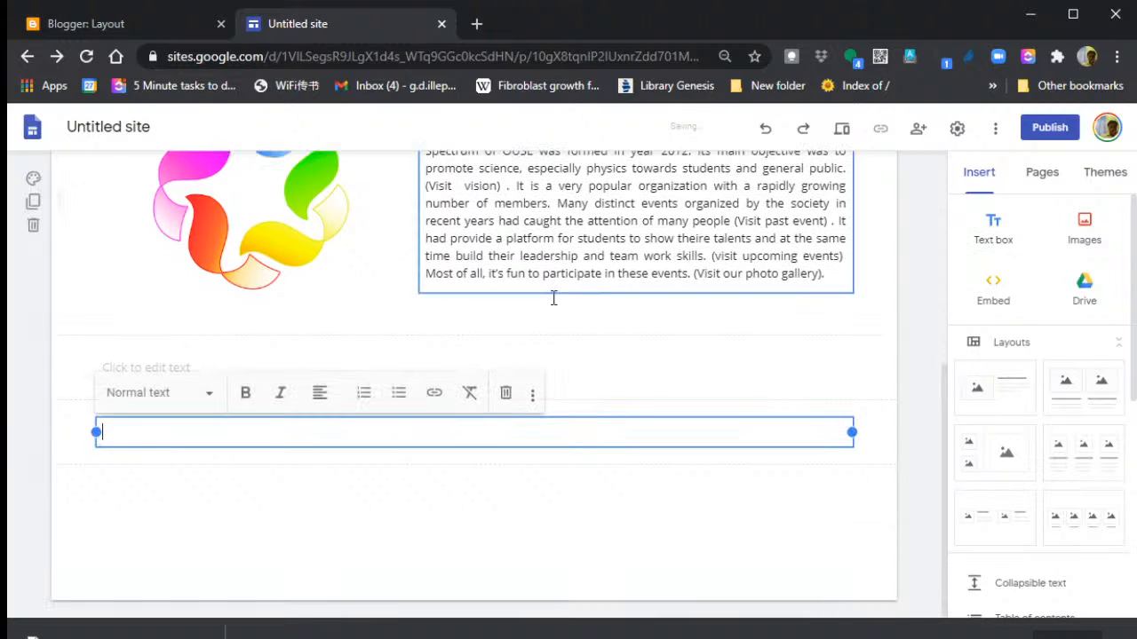
drag(852, 433, 404, 432)
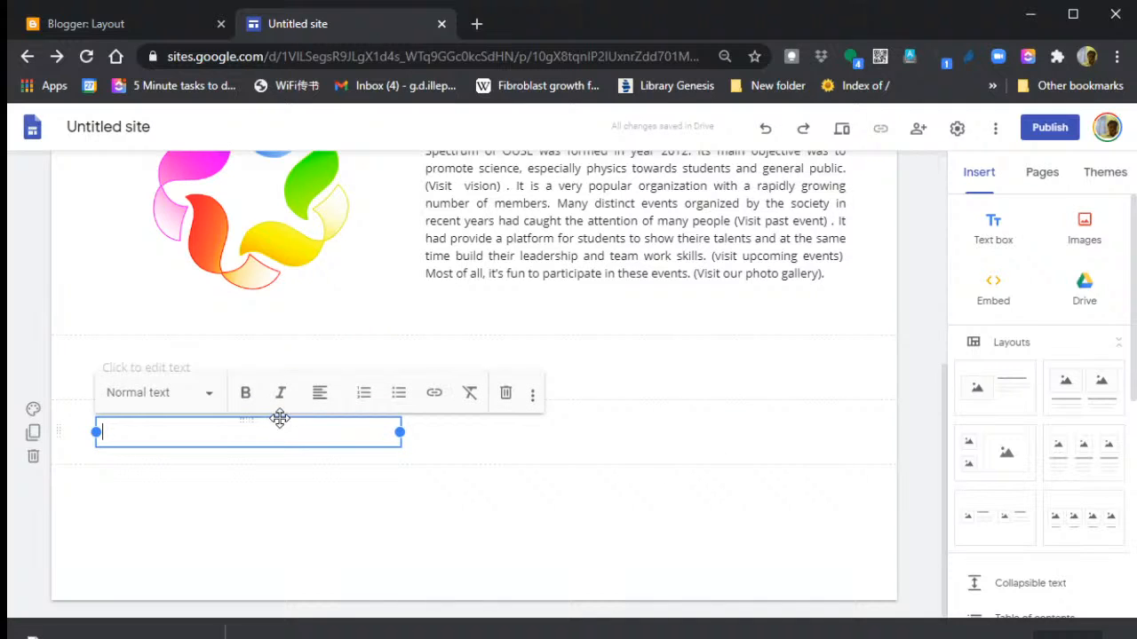
drag(280, 417, 553, 386)
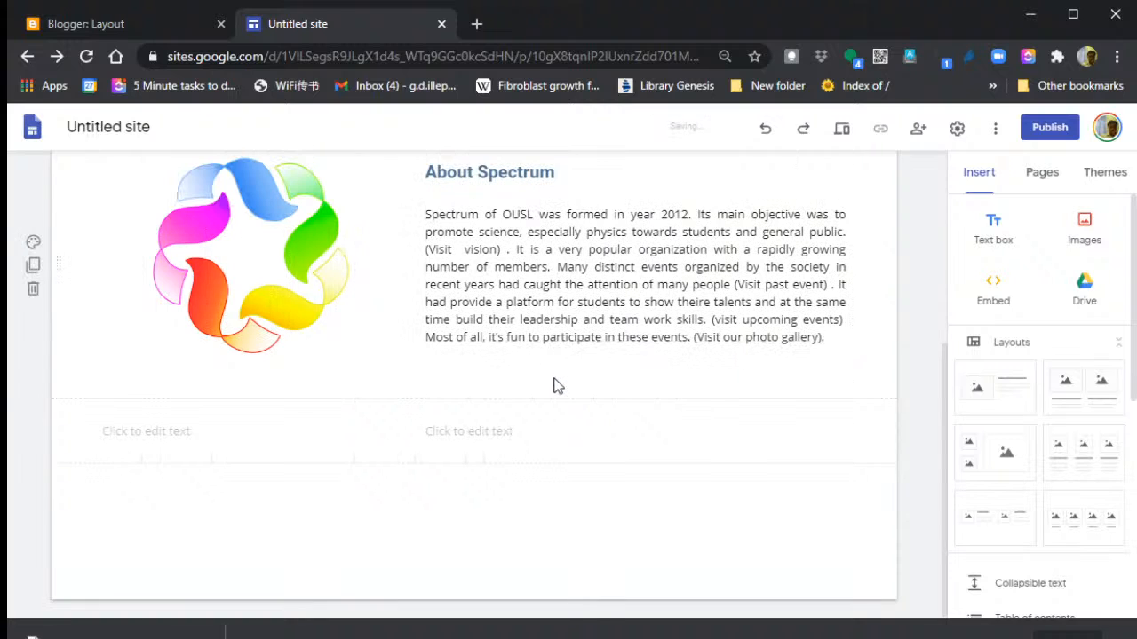
click(512, 430)
click(267, 430)
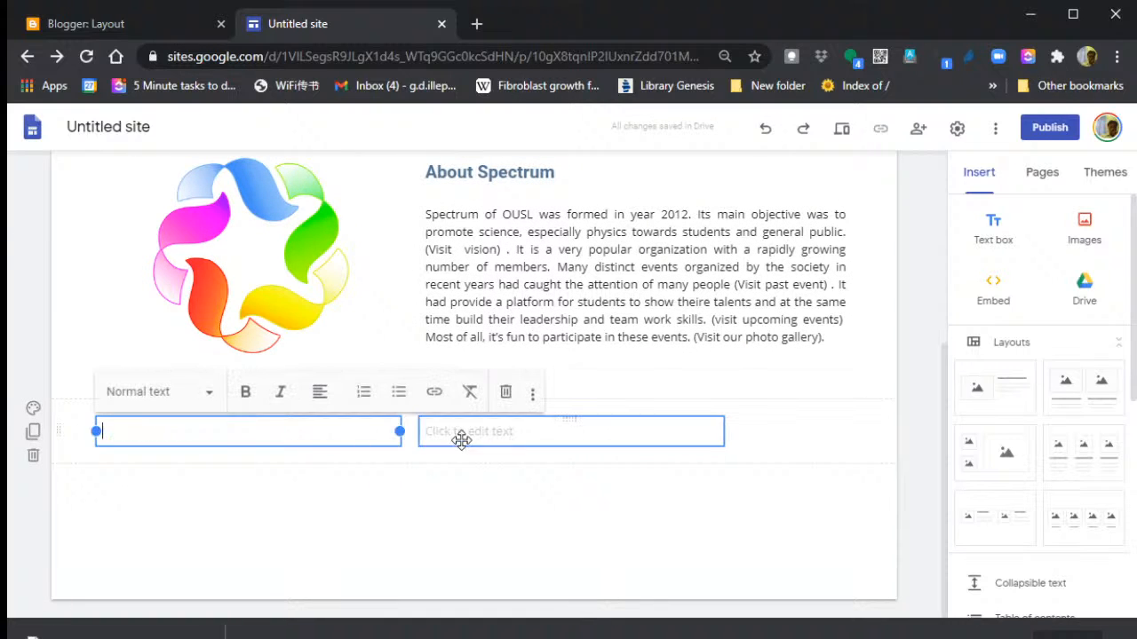
click(528, 435)
click(302, 433)
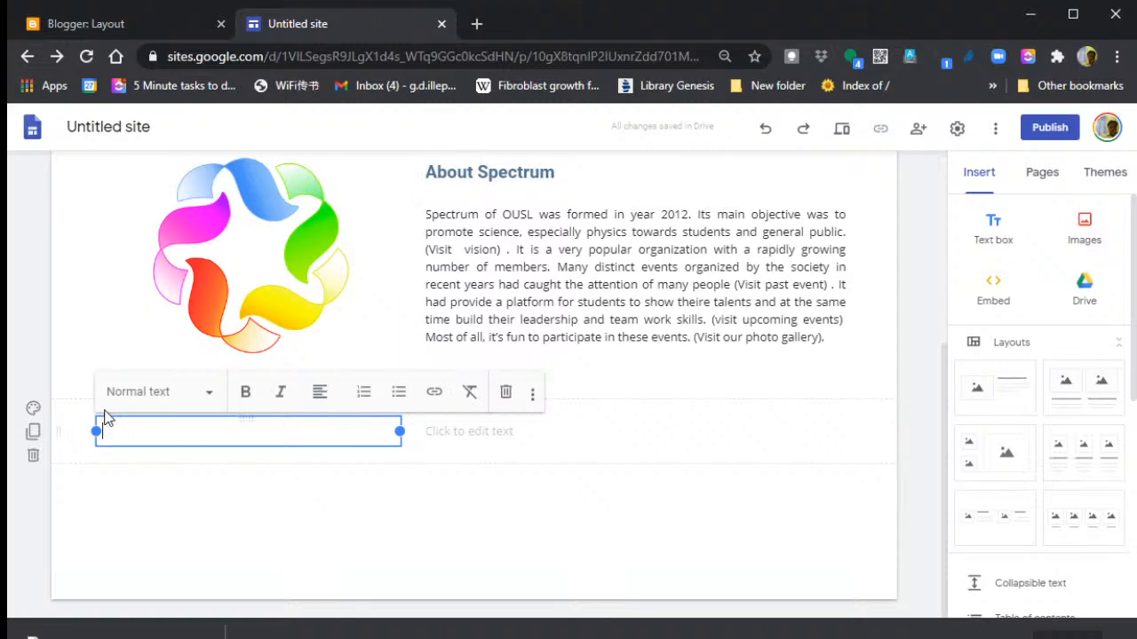
click(476, 429)
click(353, 429)
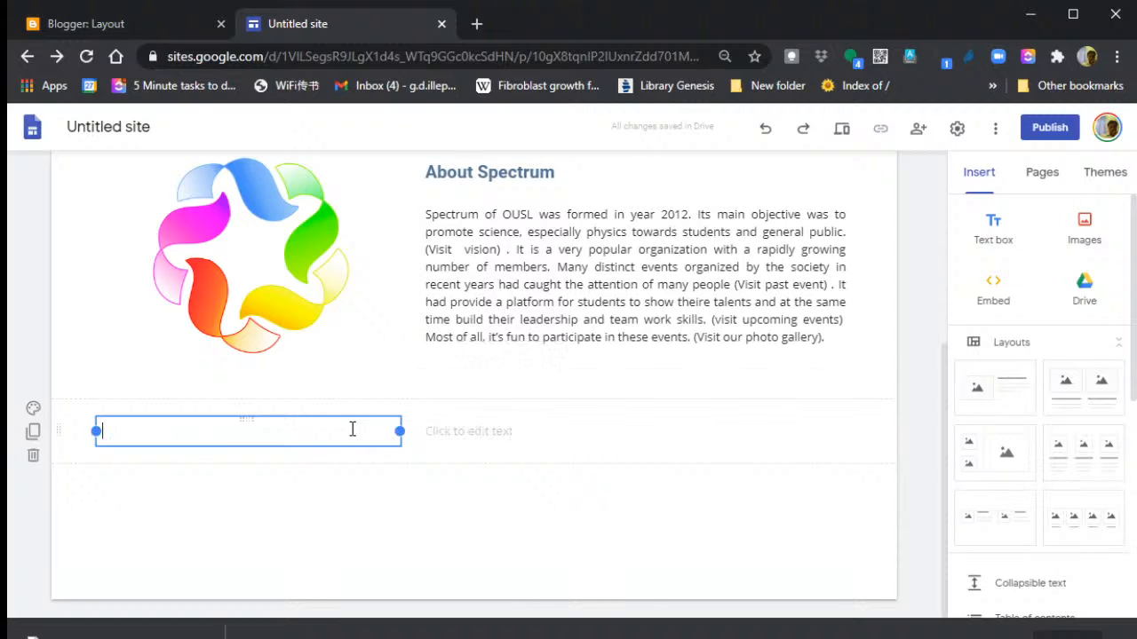
click(112, 503)
- Widen the gap between the two text boxes and extend the right one to the content's right margin
click(463, 430)
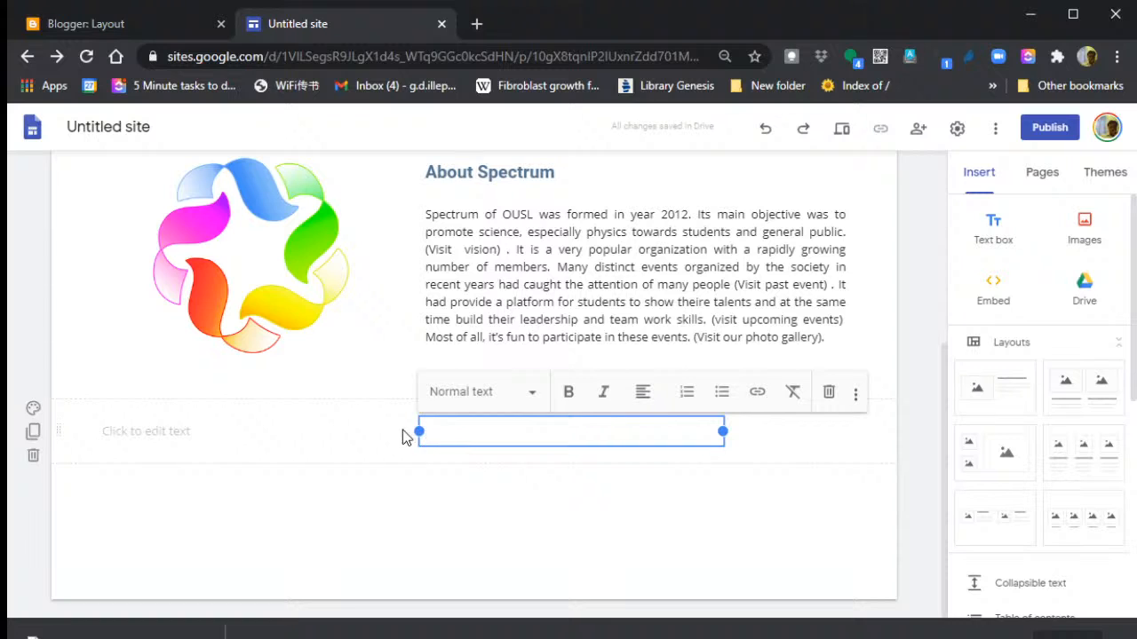
drag(421, 431, 487, 435)
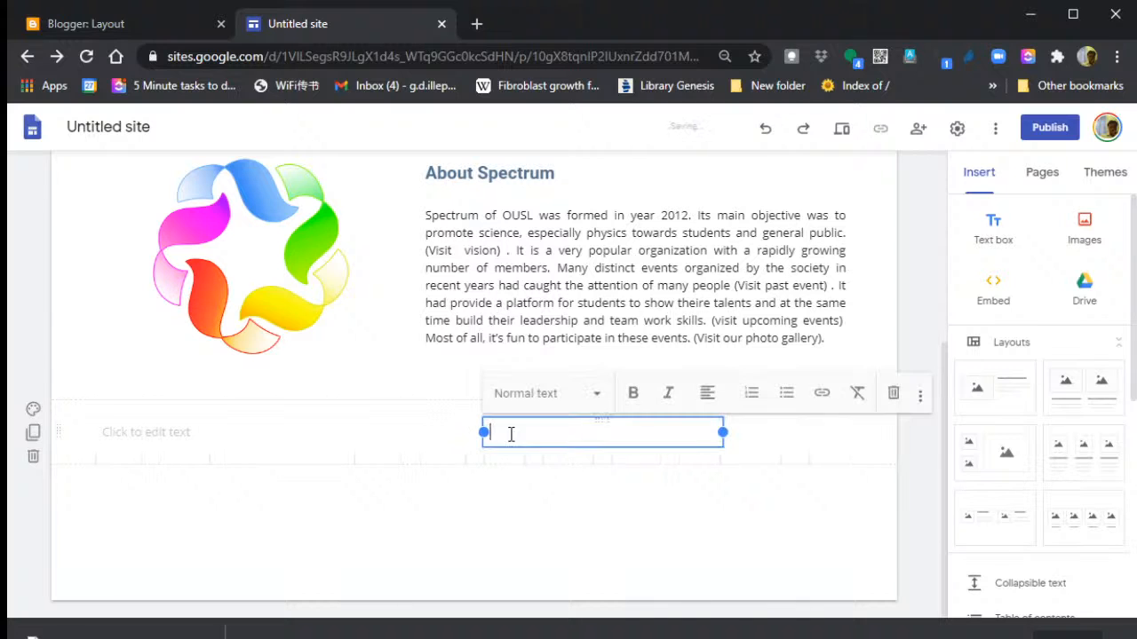
drag(723, 432, 851, 442)
- Enter "Mission" in the left text box, followed by blank lines
click(322, 426)
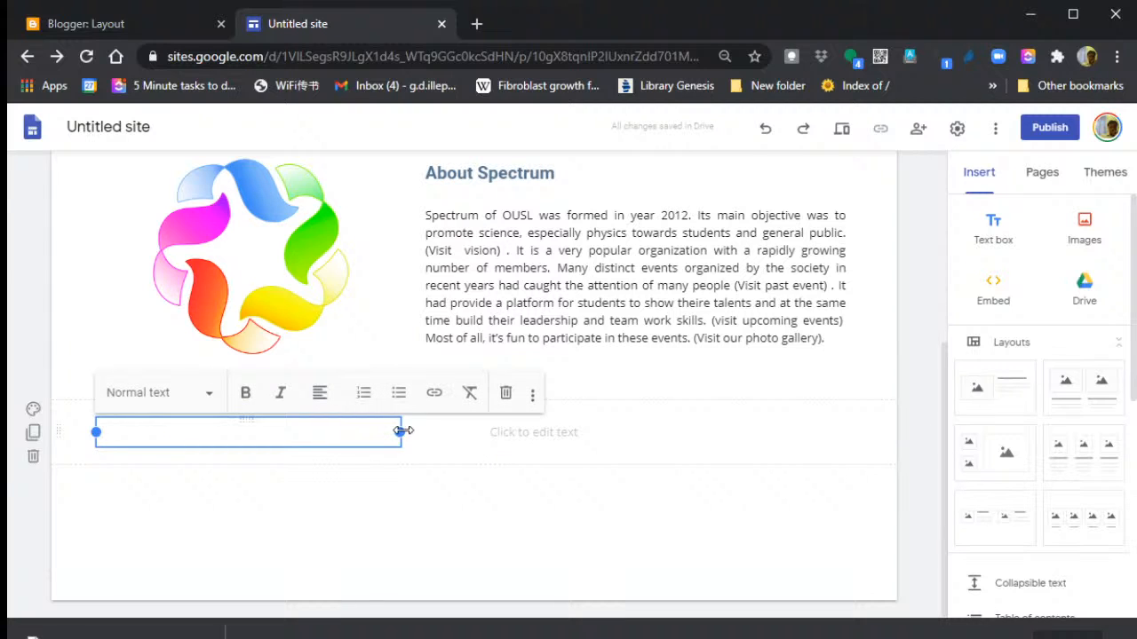
drag(402, 431, 428, 441)
text(Mission)
key(Return)
key(Return)
key(Return)
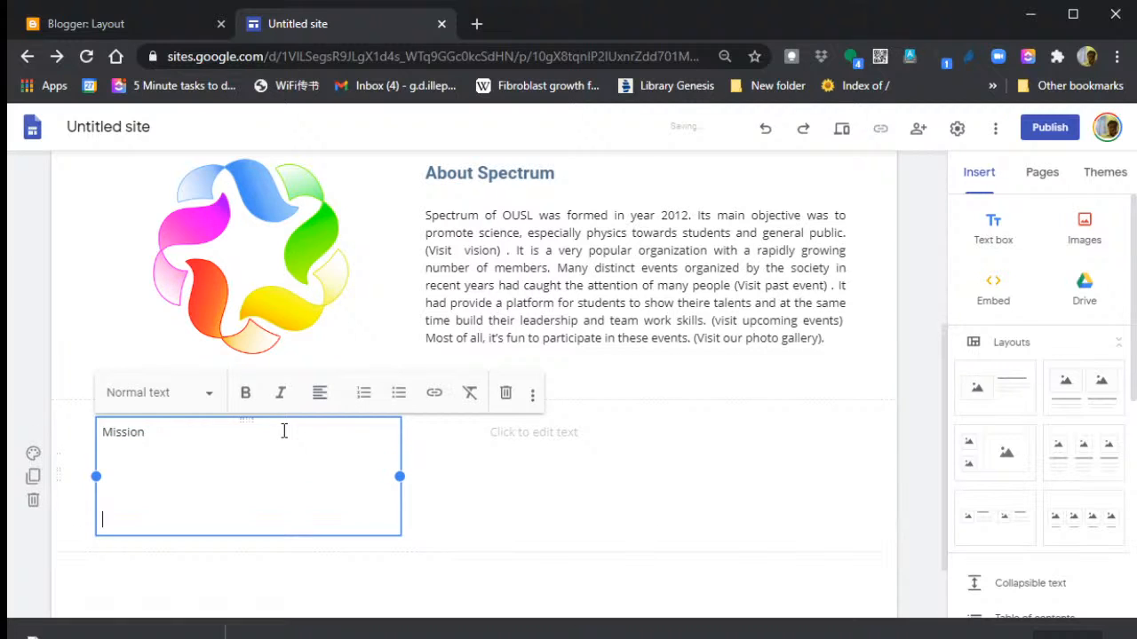
- Enter "Vision" in the right text box, followed by blank lines
click(563, 433)
text(Vissio)
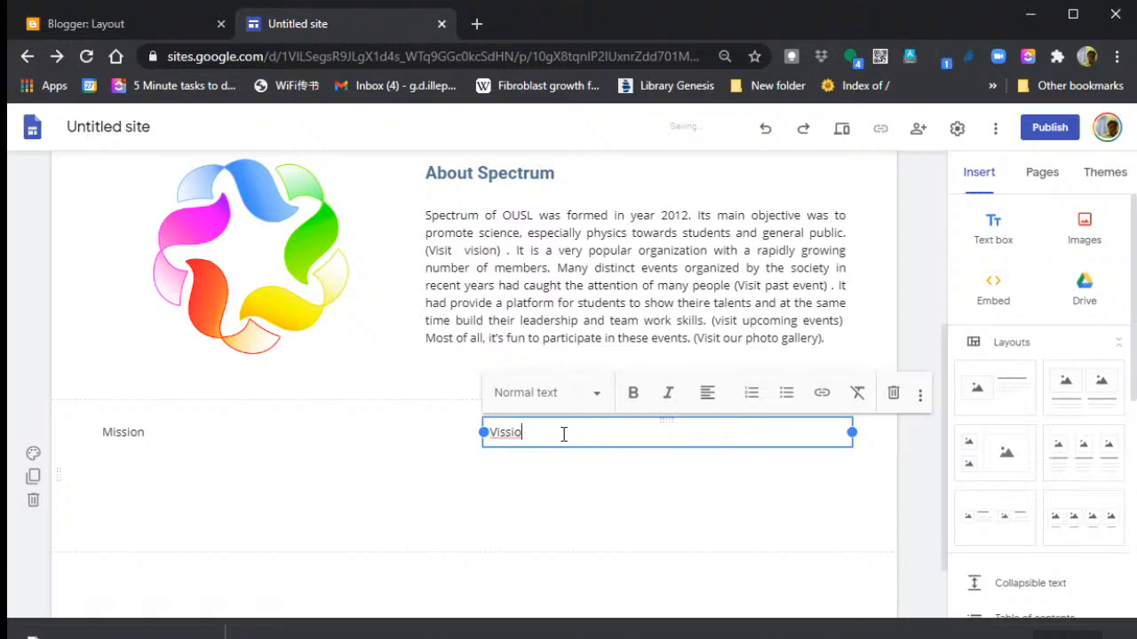
text(n)
key(Return)
key(Return)
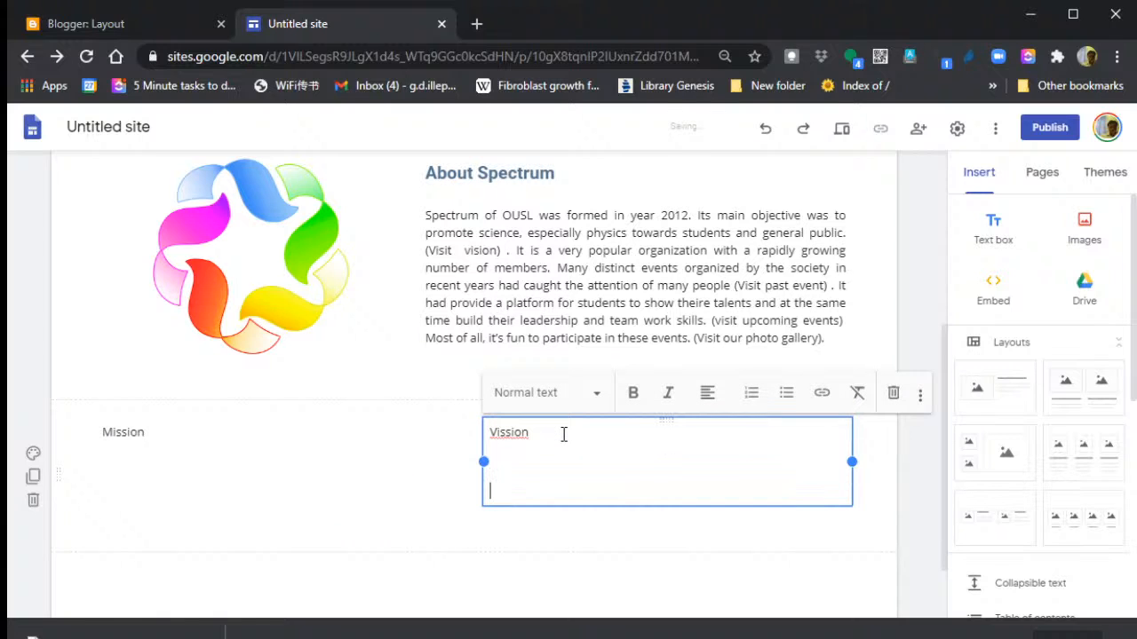
click(507, 433)
key(BackSpace)
- Fill in three mission points under "Mission", the first beginning "To organize activities to create an interest in the field of Physics"
click(160, 505)
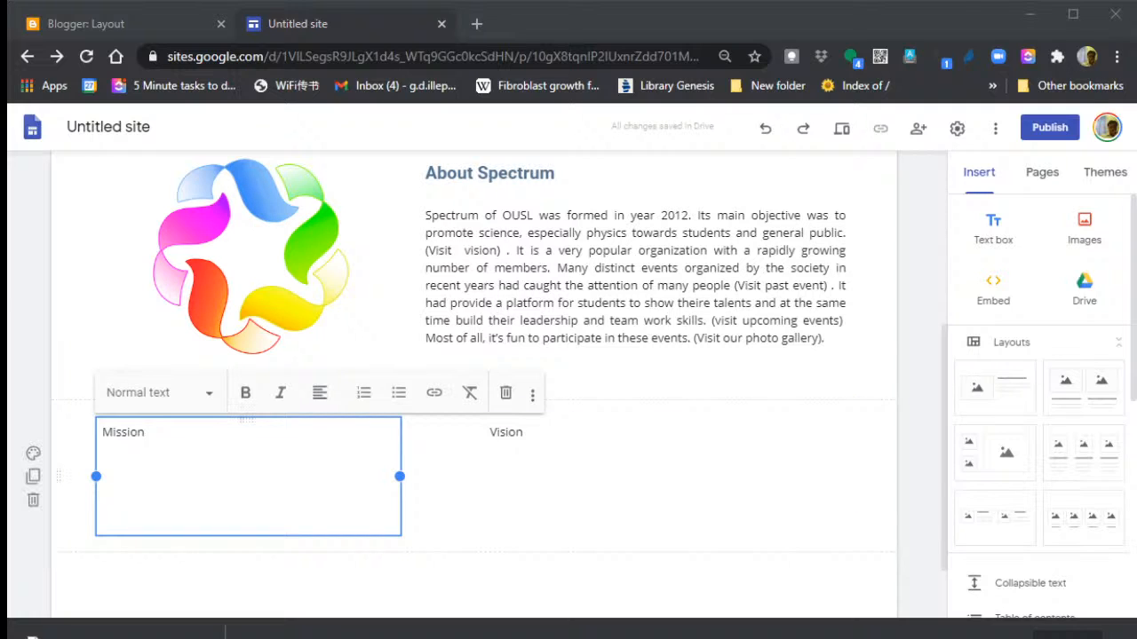
click(200, 478)
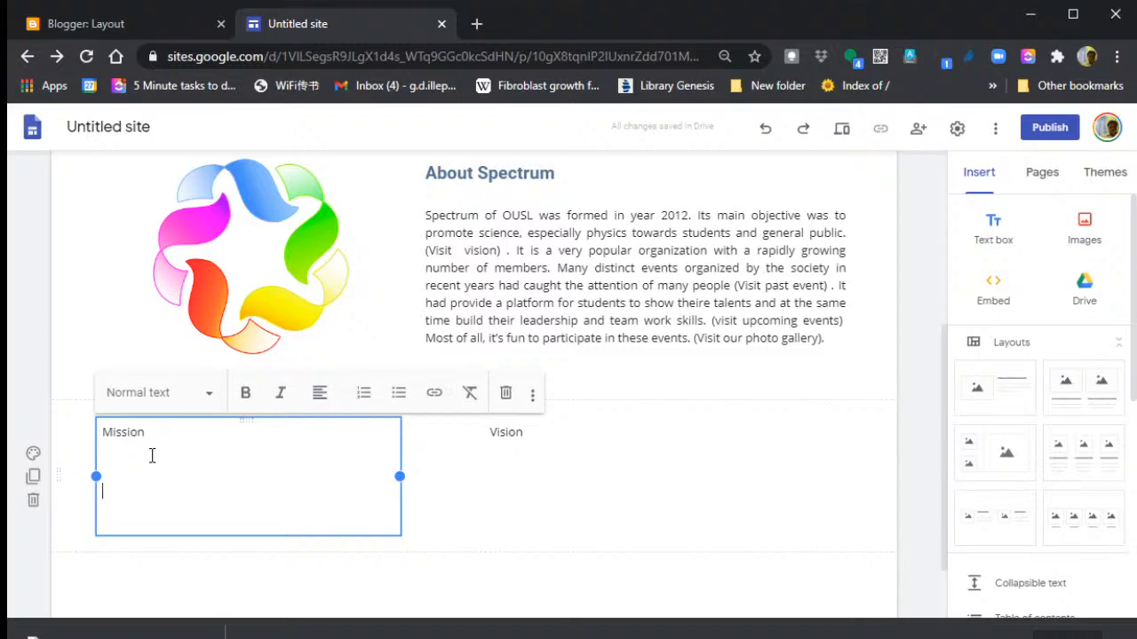
text(·	To organize activities to create an interest in the field of Physics in particular and Physical Sciences in general among the students of the University and the community at large.  ·	To conduct projects to assimilate and disseminate knowledge and experiences in the field of Physics in particular and Physical Sciences in general.  ·	To organize the appreciate the individual performances in the field of Physics in particular and Physical Sciences in general.)
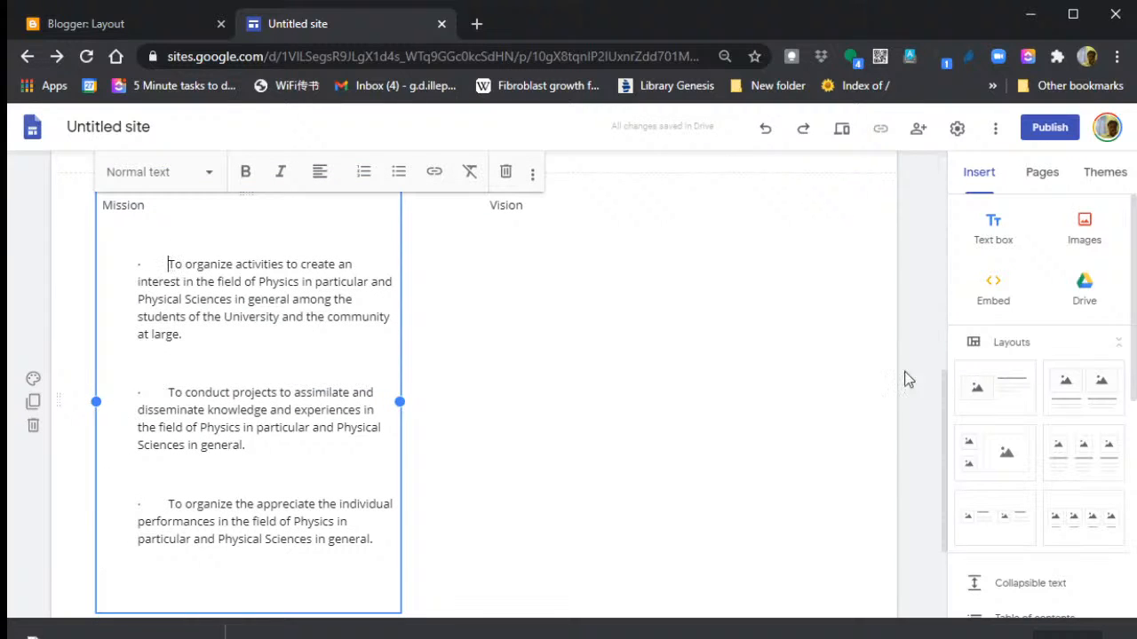
- Remove the bullet mark, extra spacing and indent from the first mission point so it lines up with "Mission"
scroll(585, 388, up, 2)
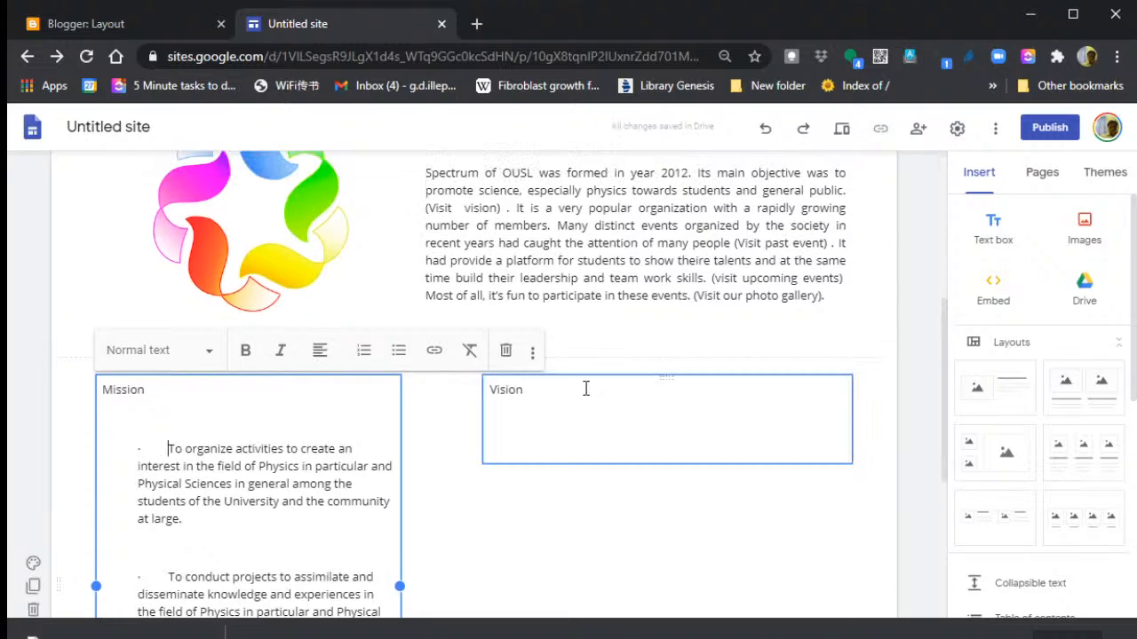
scroll(586, 388, down, 1)
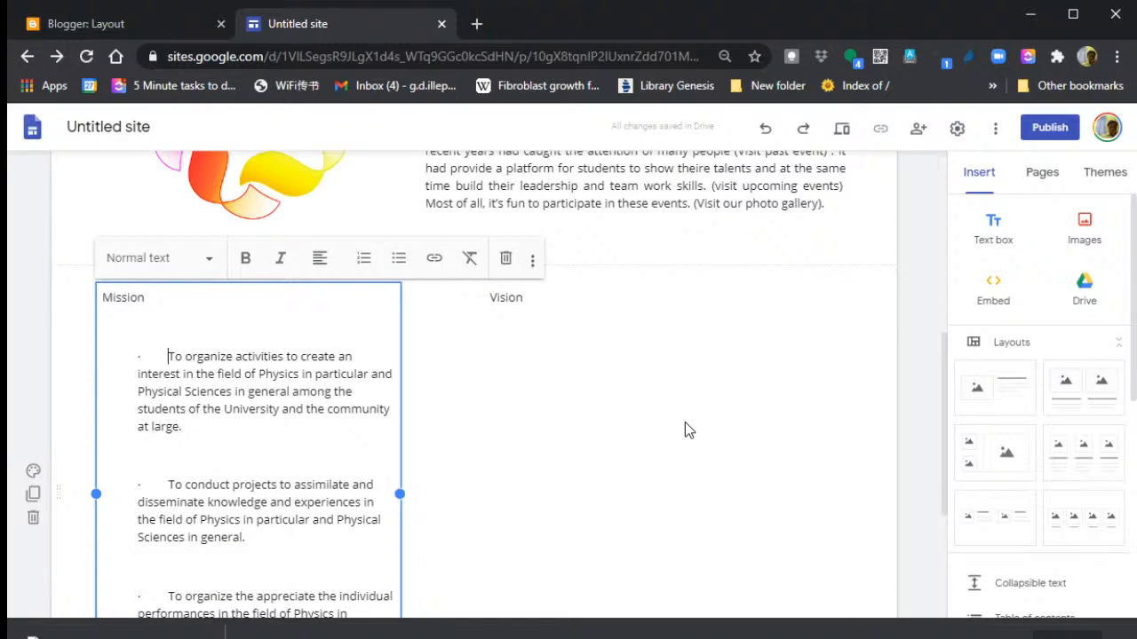
key(BackSpace)
key(BackSpace)
key(BackSpace)
key(BackSpace)
key(BackSpace)
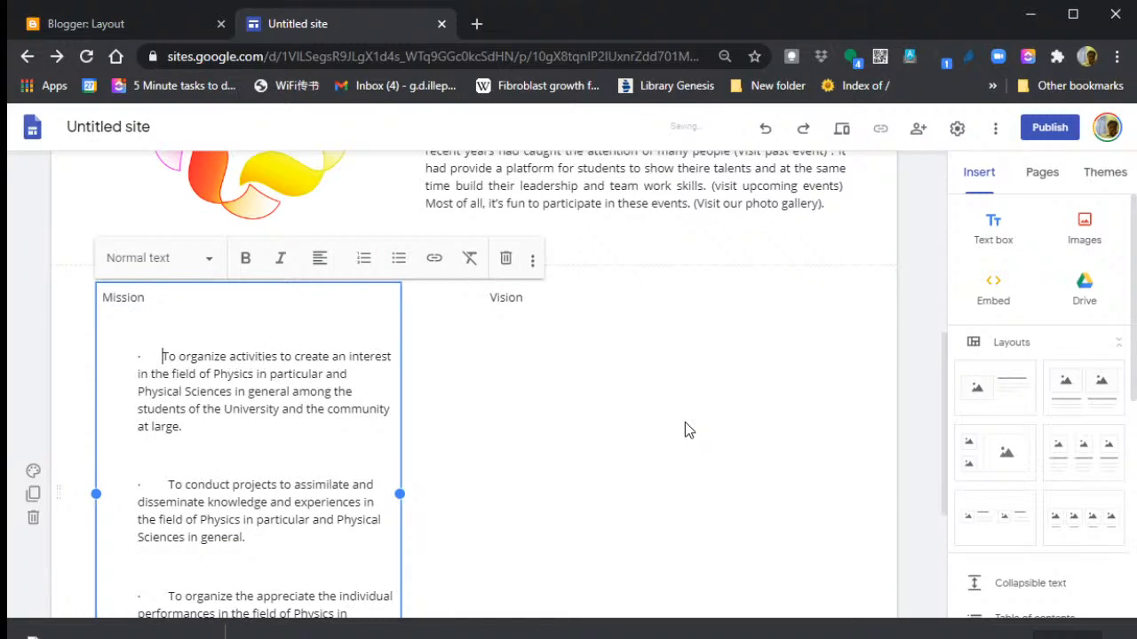
key(BackSpace)
key(BackSpace)
key(BackSpace)
key(BackSpace)
key(BackSpace)
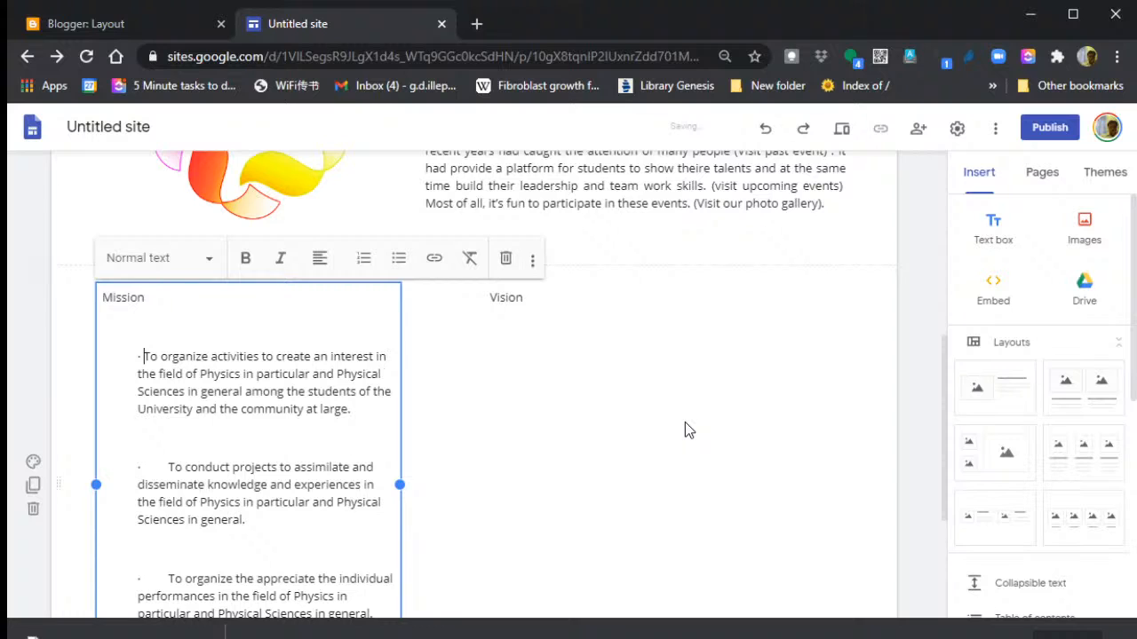
key(BackSpace)
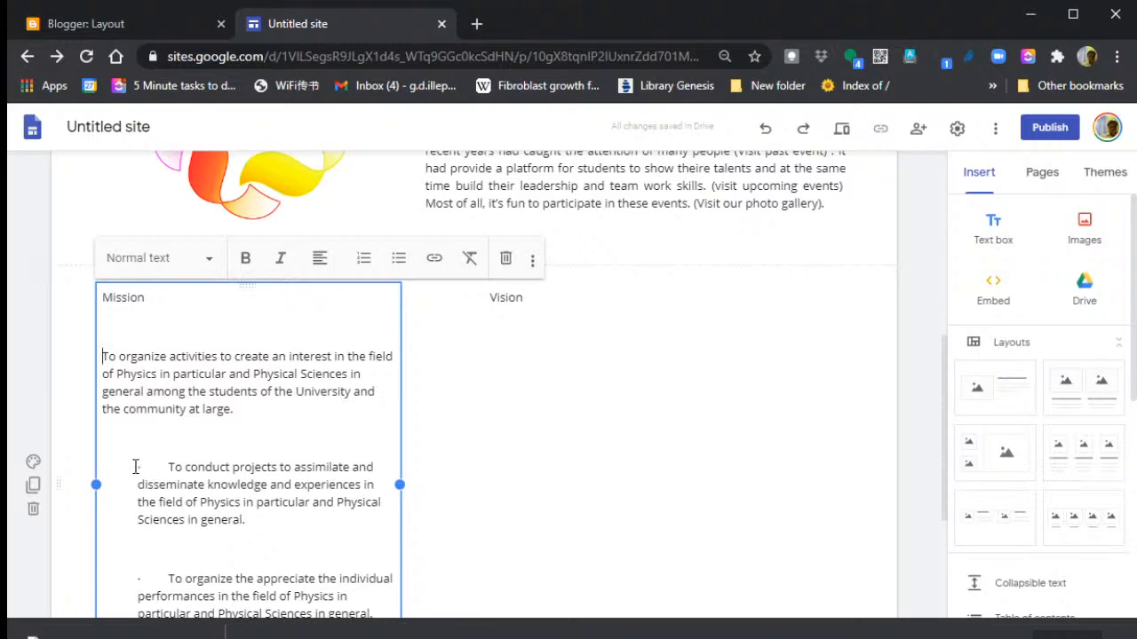
- Remove the bullet marks and indents from the second and third mission points, "To conduct projects" and "To organize the appreciate"
drag(164, 467, 100, 466)
key(BackSpace)
key(BackSpace)
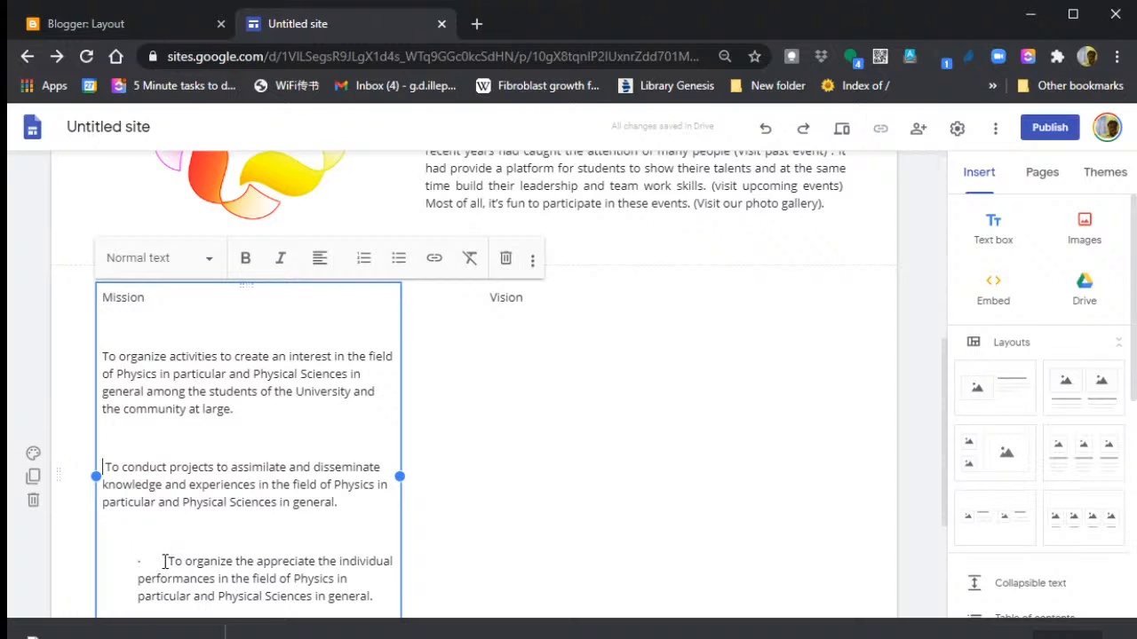
drag(167, 561, 48, 562)
key(BackSpace)
key(BackSpace)
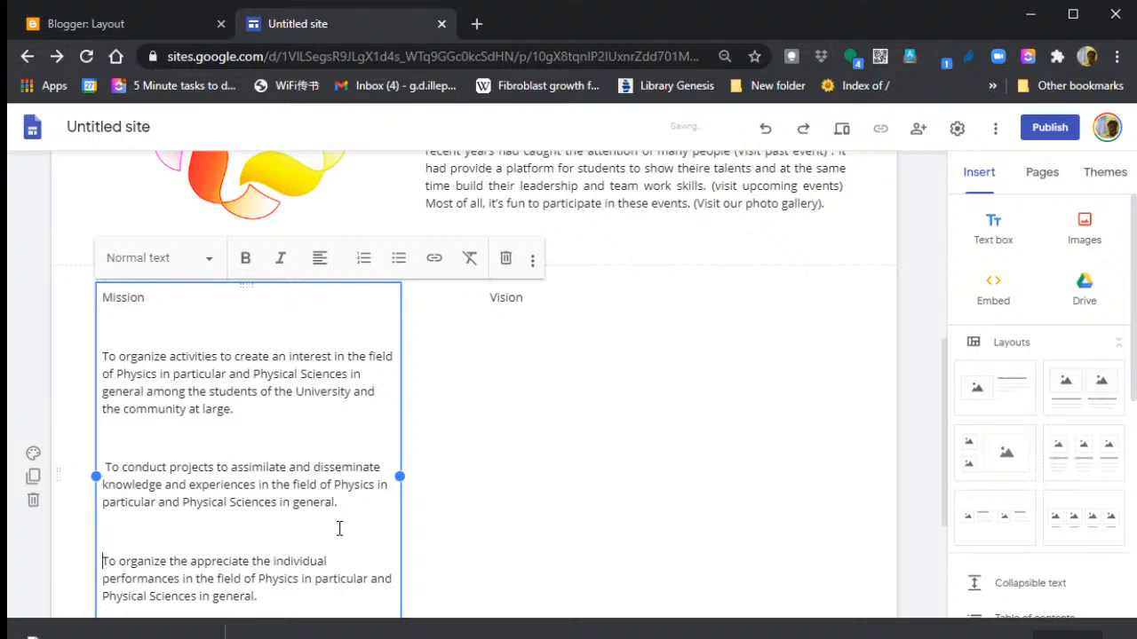
- Remove the blank lines between the three mission points and the empty lines after the last one
scroll(337, 533, down, 3)
scroll(302, 497, up, 2)
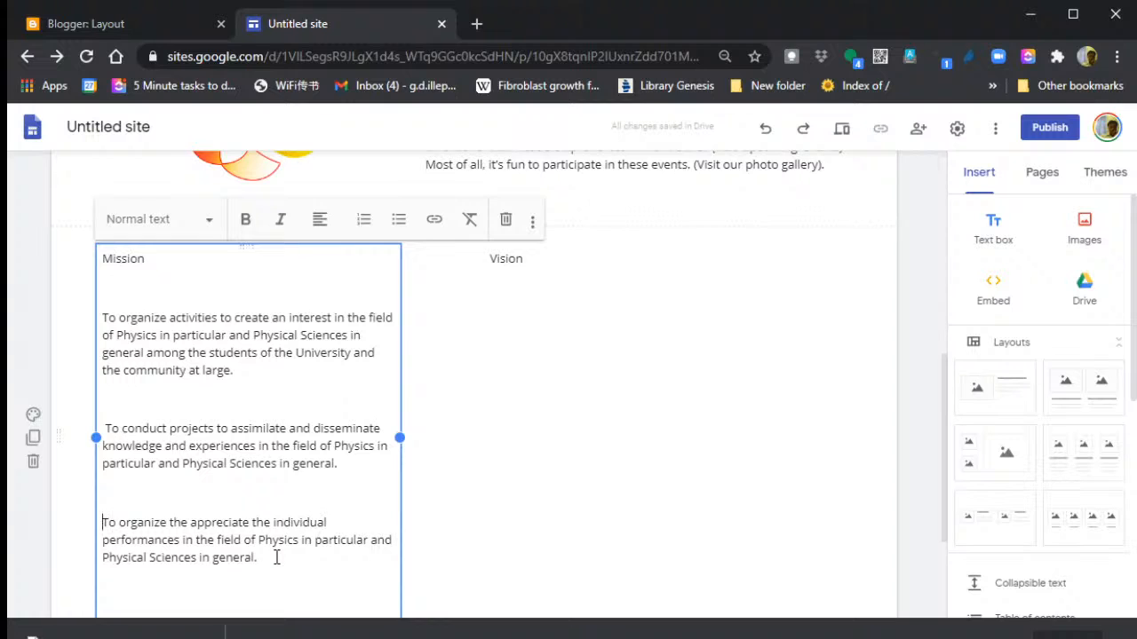
drag(276, 557, 151, 388)
click(154, 389)
key(BackSpace)
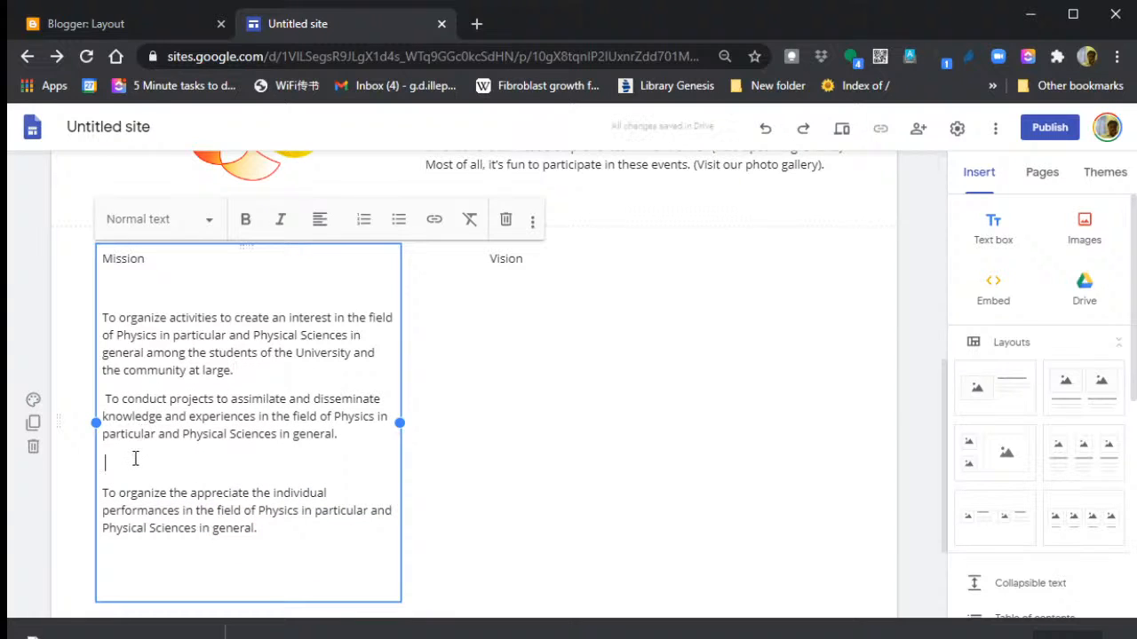
key(BackSpace)
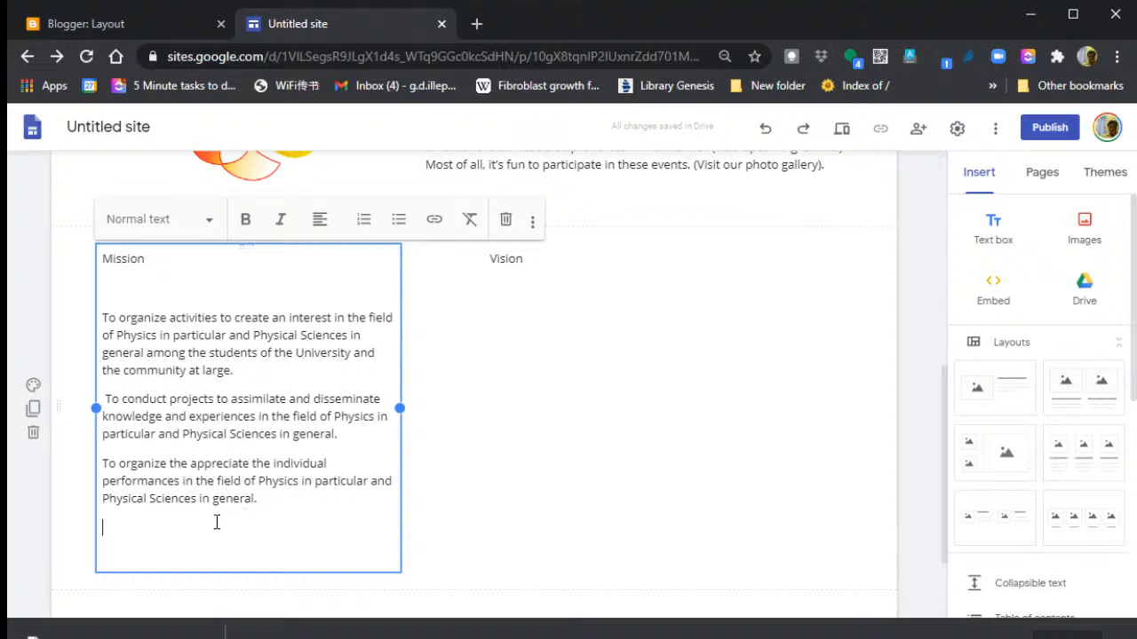
key(BackSpace)
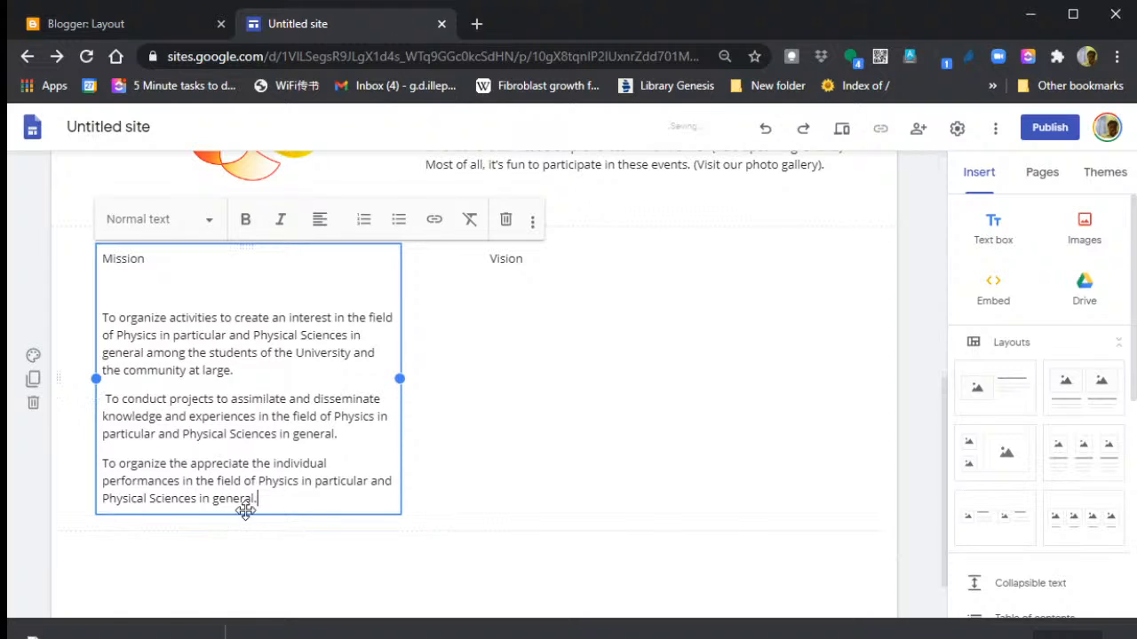
- Format the three mission points under "Mission" as a bulleted list
drag(263, 497, 95, 320)
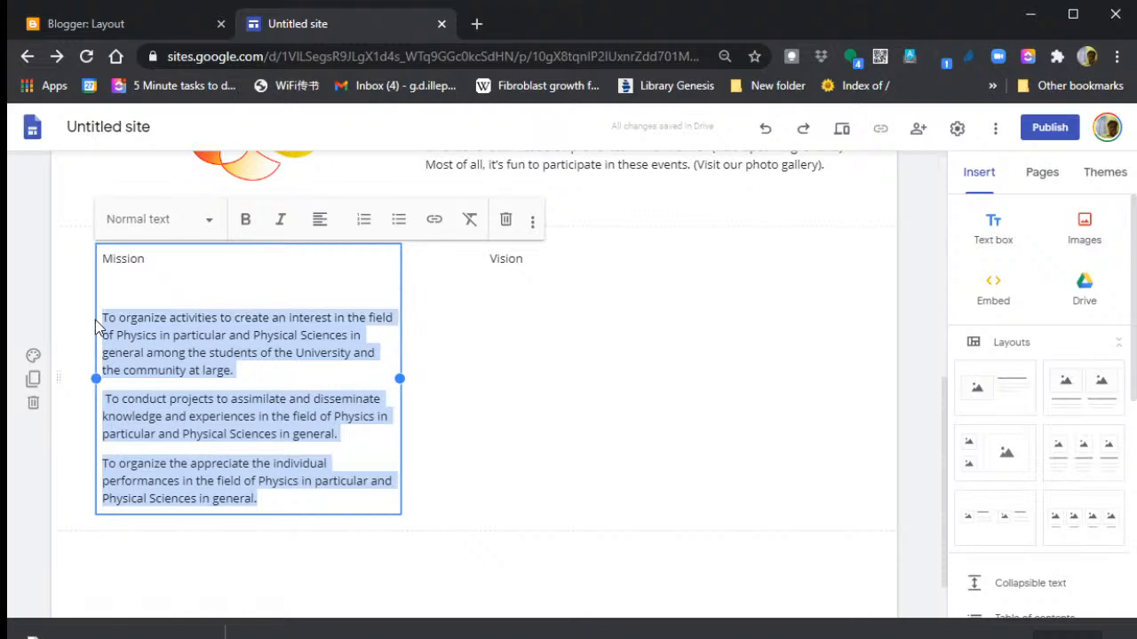
click(399, 228)
click(372, 402)
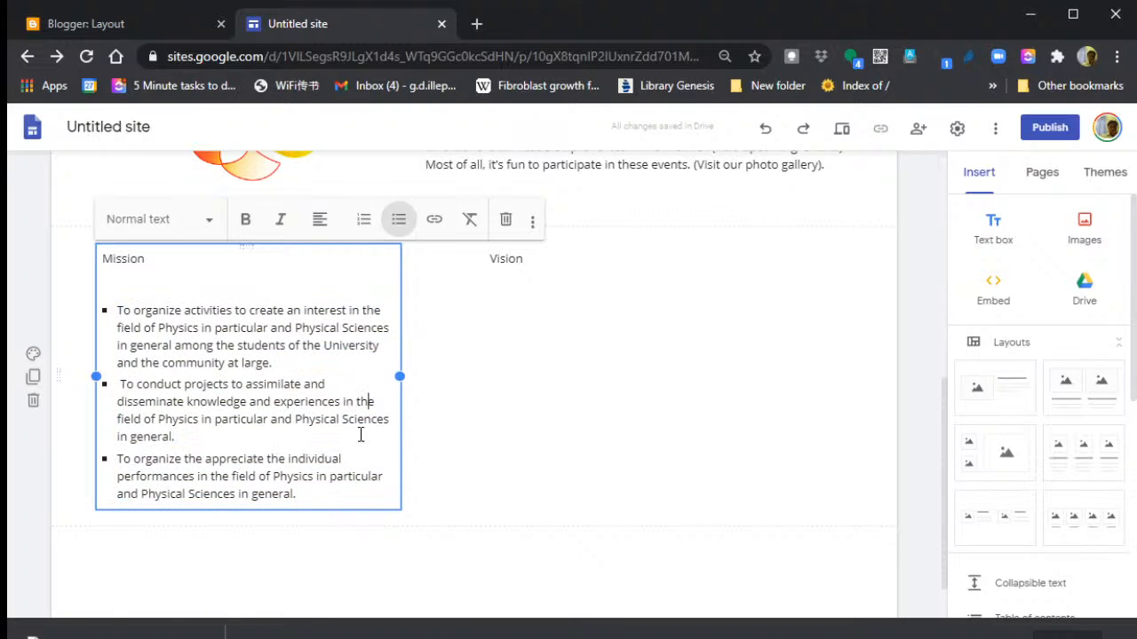
scroll(369, 439, up, 1)
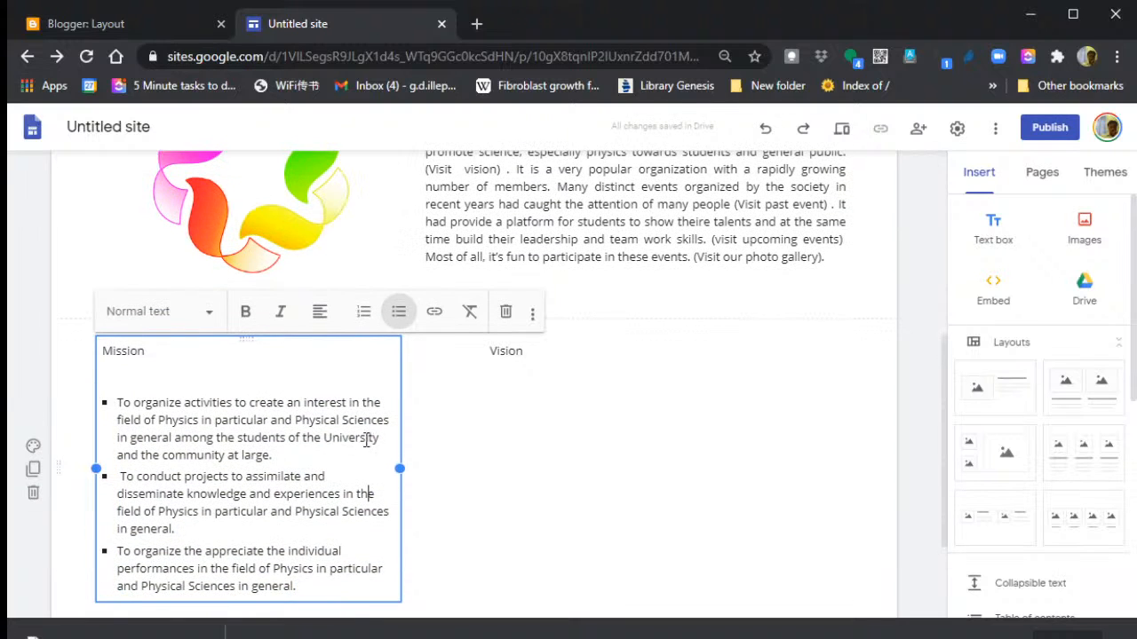
- Make the "Mission" title bold and give it the Heading style, keeping one blank line between it and the bullets
double_click(179, 354)
click(246, 313)
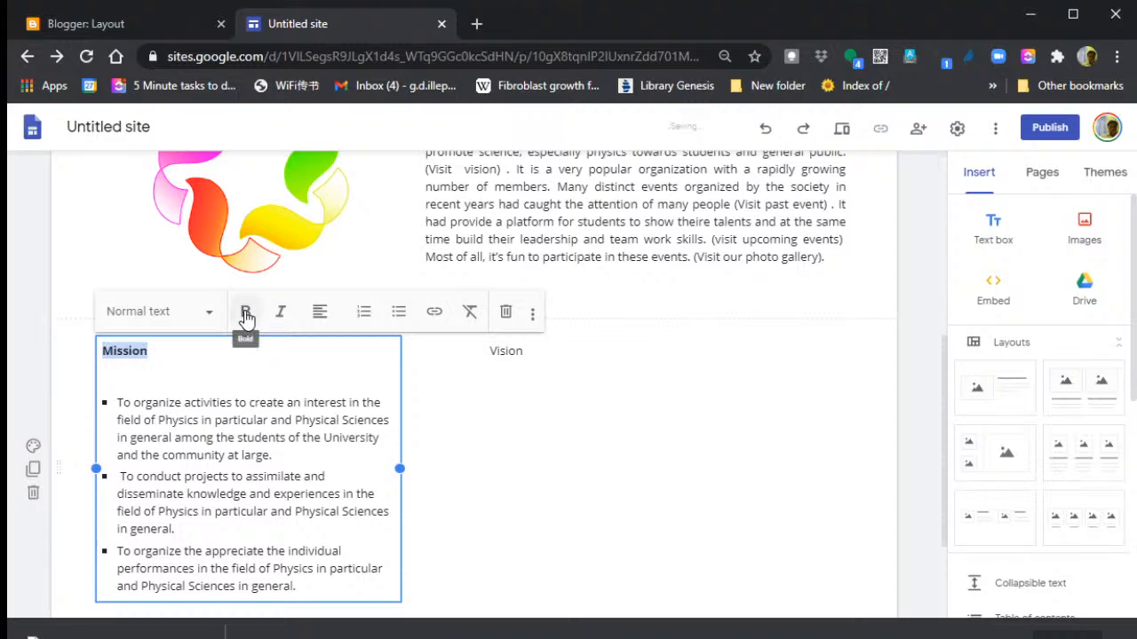
click(201, 386)
key(BackSpace)
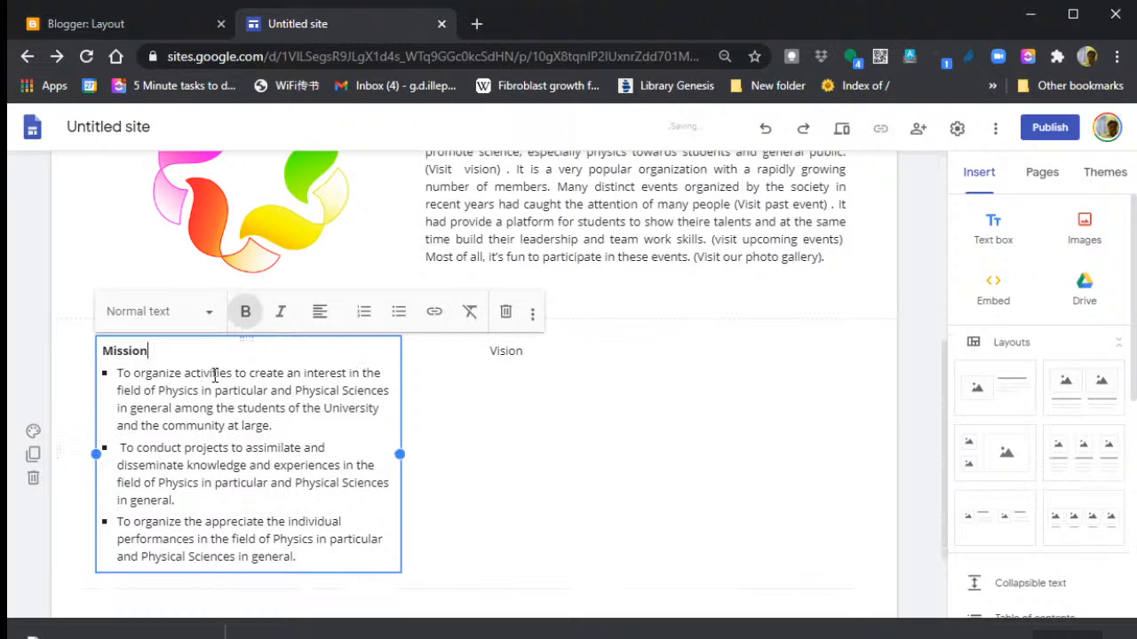
key(Return)
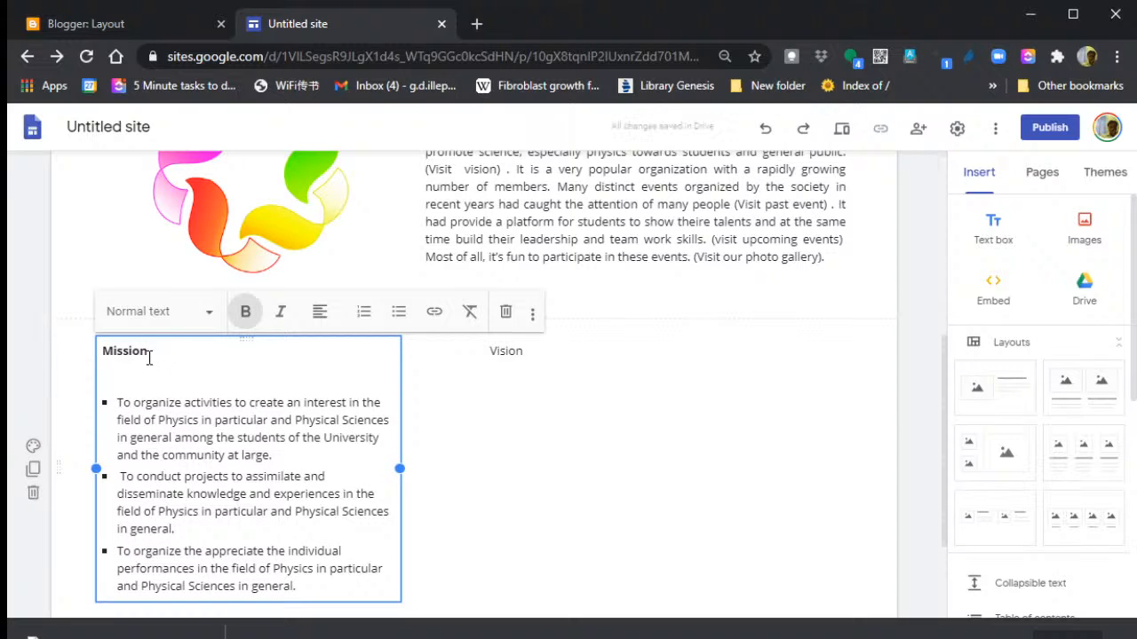
double_click(147, 356)
click(206, 311)
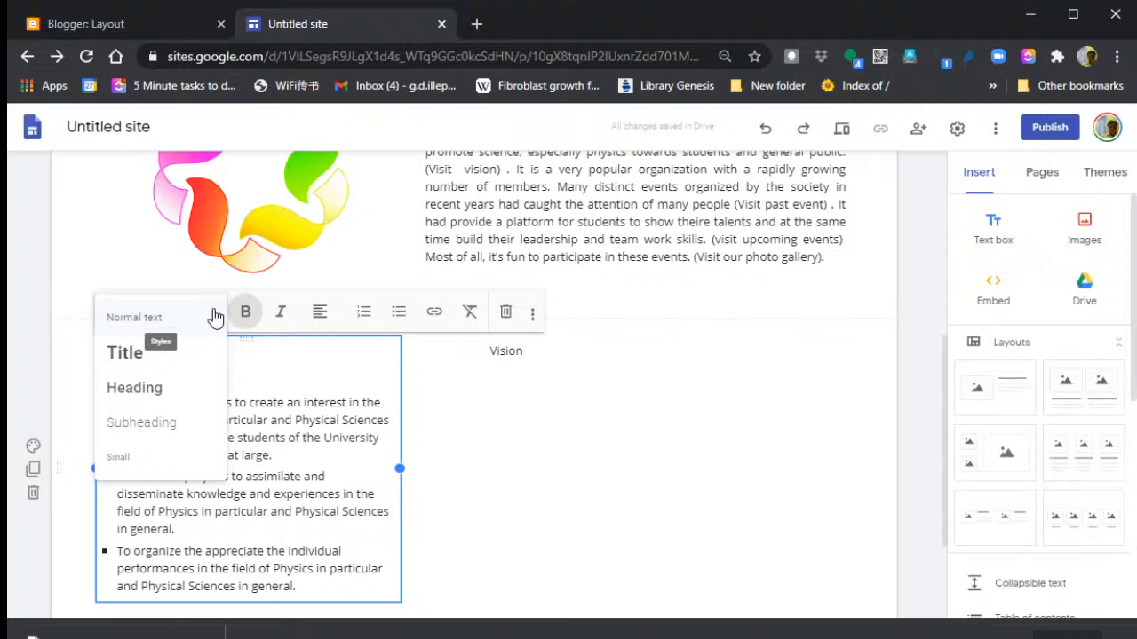
click(176, 387)
click(207, 393)
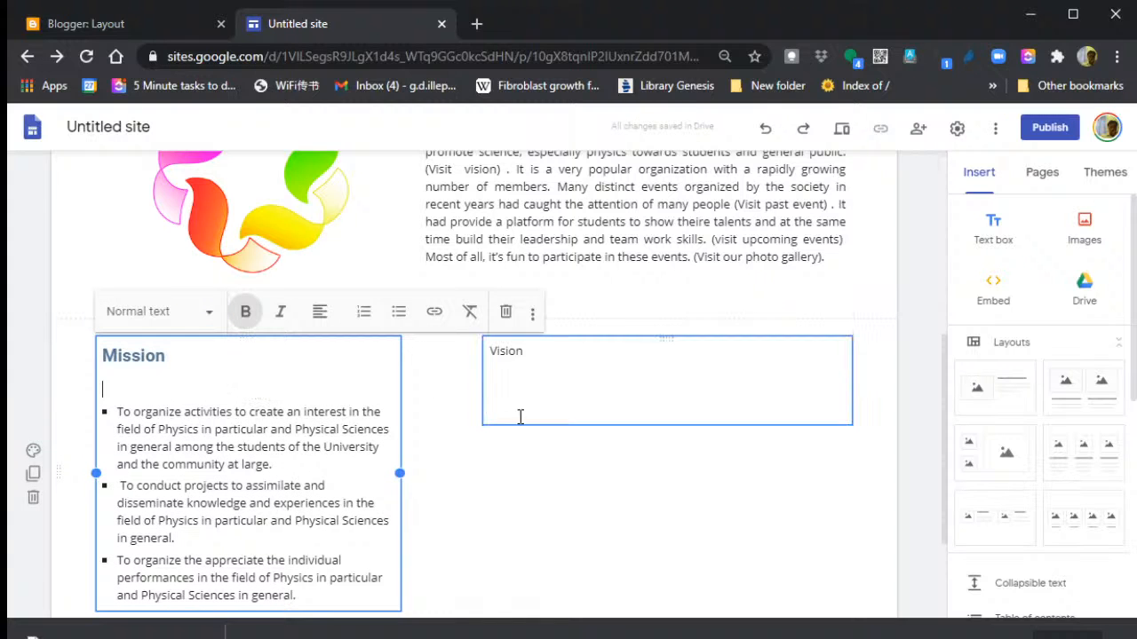
- Justify the three bulleted mission points and widen the Mission text box almost up to the Vision box
click(494, 452)
scroll(494, 441, up, 4)
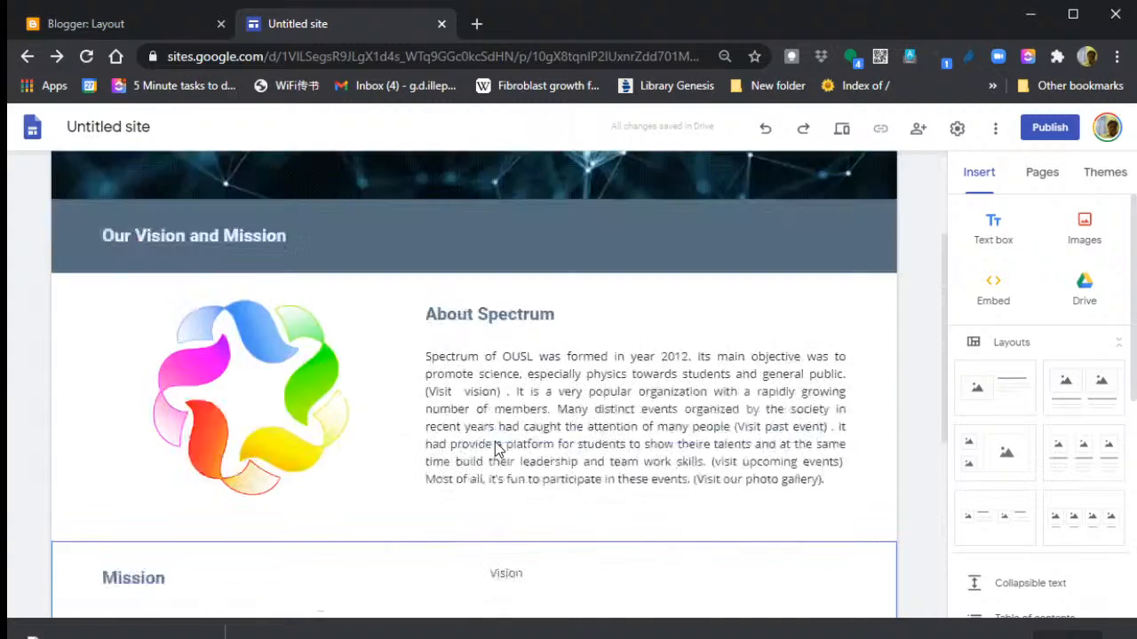
scroll(495, 442, down, 5)
click(295, 486)
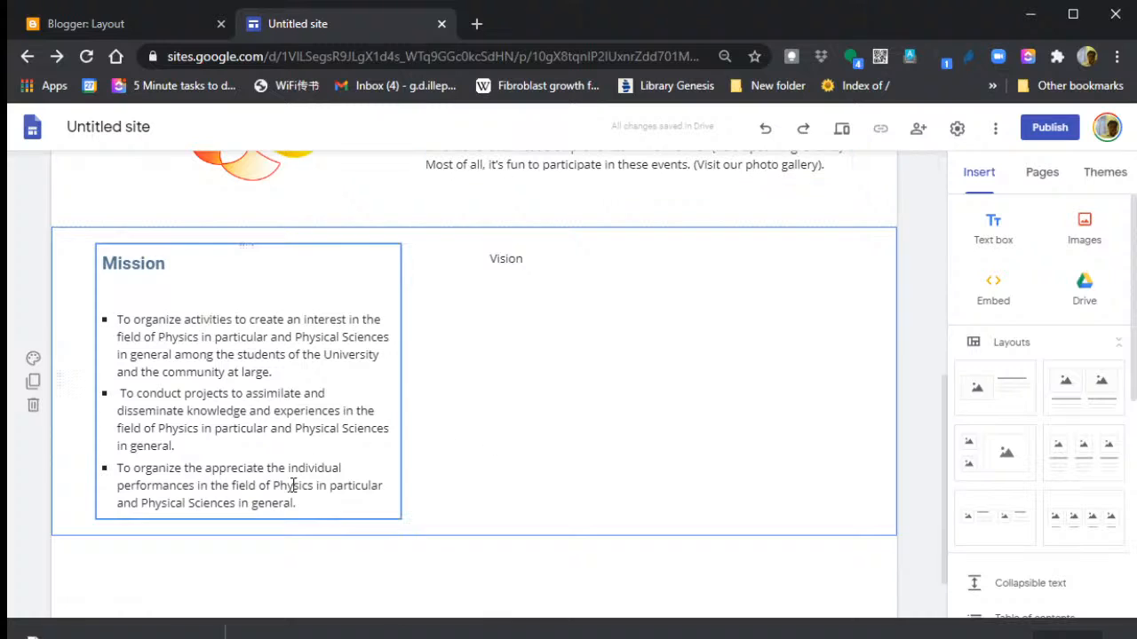
drag(298, 502, 103, 315)
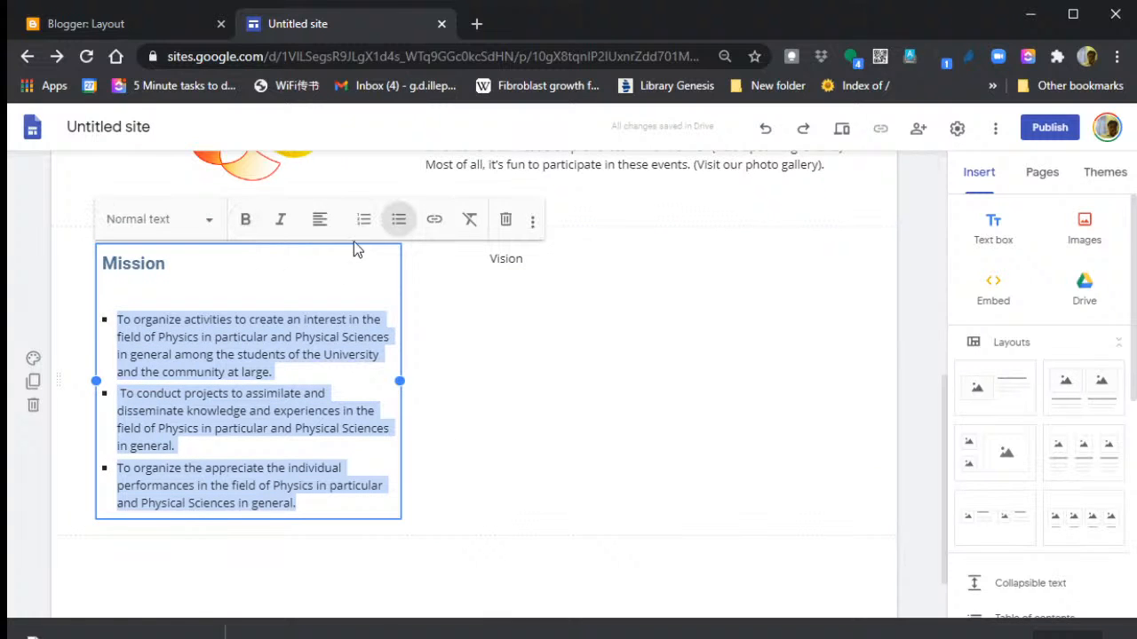
click(322, 224)
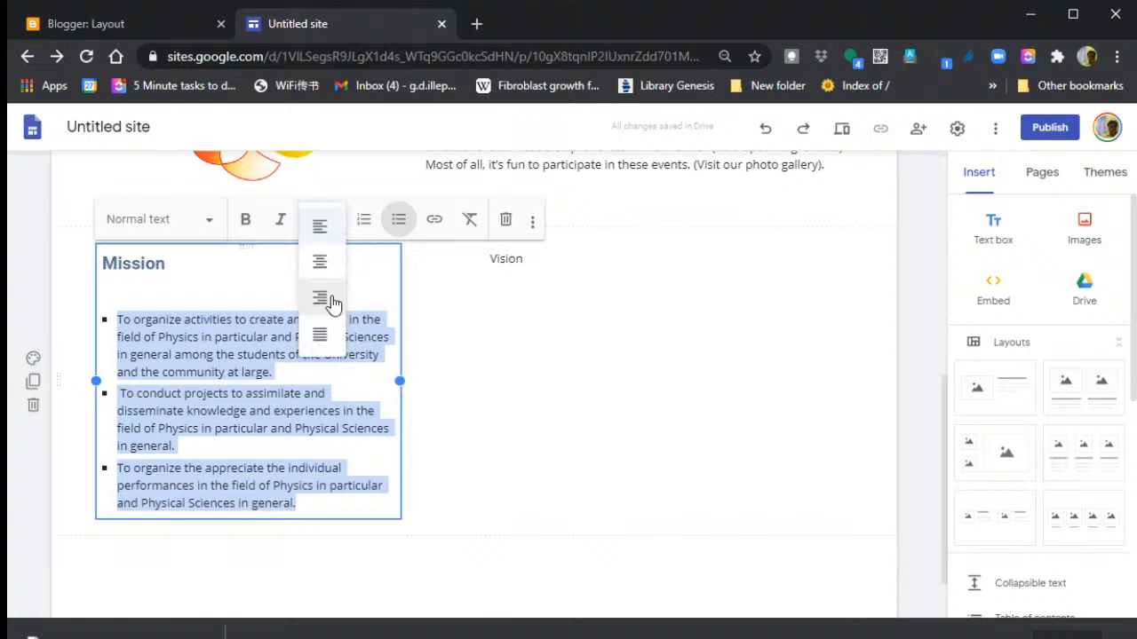
click(322, 334)
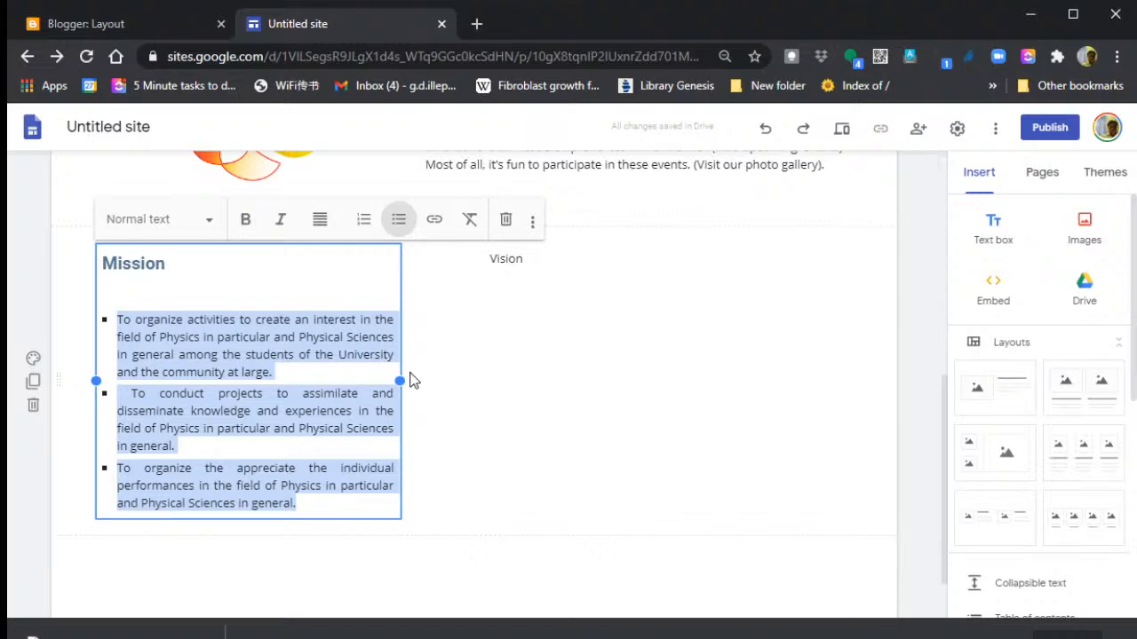
drag(403, 379, 449, 377)
click(354, 293)
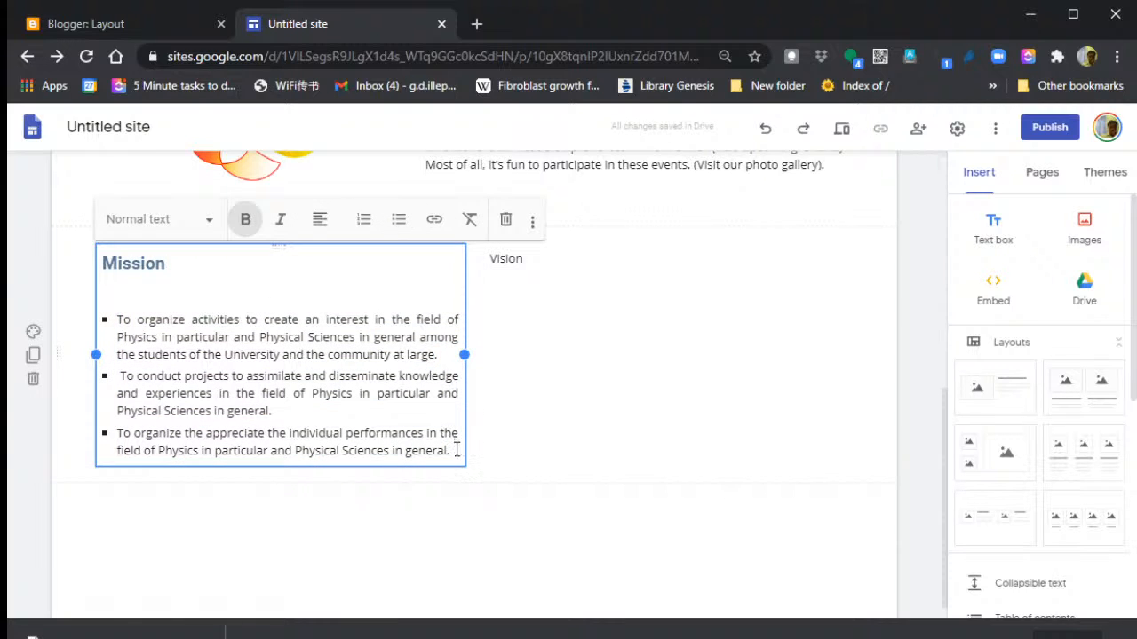
- Copy the Mission title and bullets over the "Vision" line in the other text box and remove the leftover blank lines
drag(455, 450, 113, 273)
key(ctrl+c)
click(559, 261)
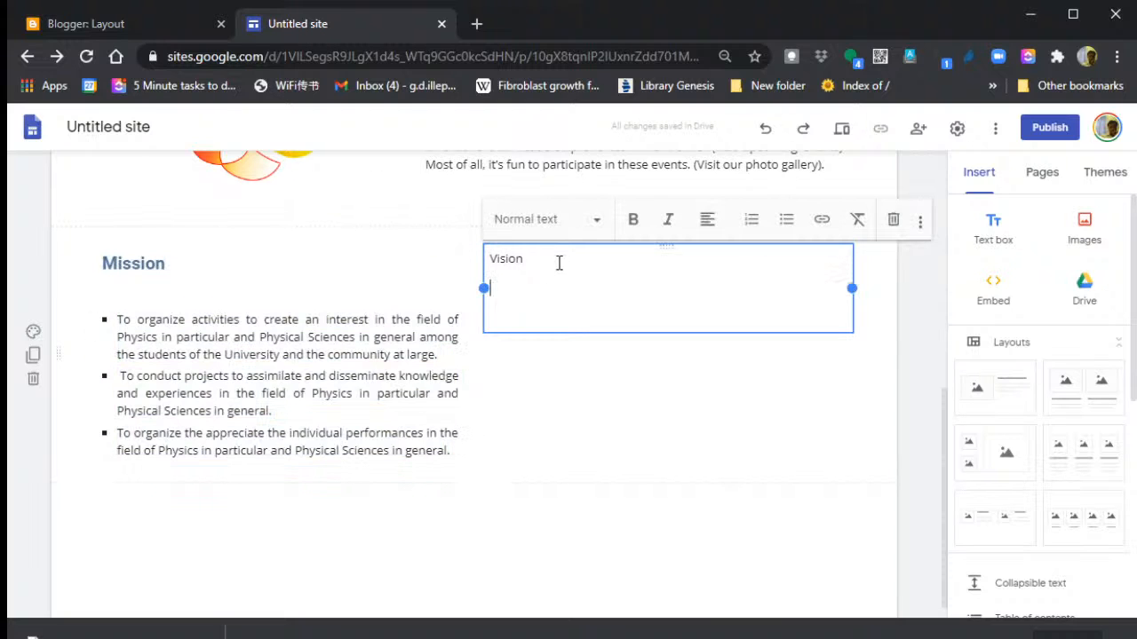
drag(559, 261, 448, 258)
key(ctrl+v)
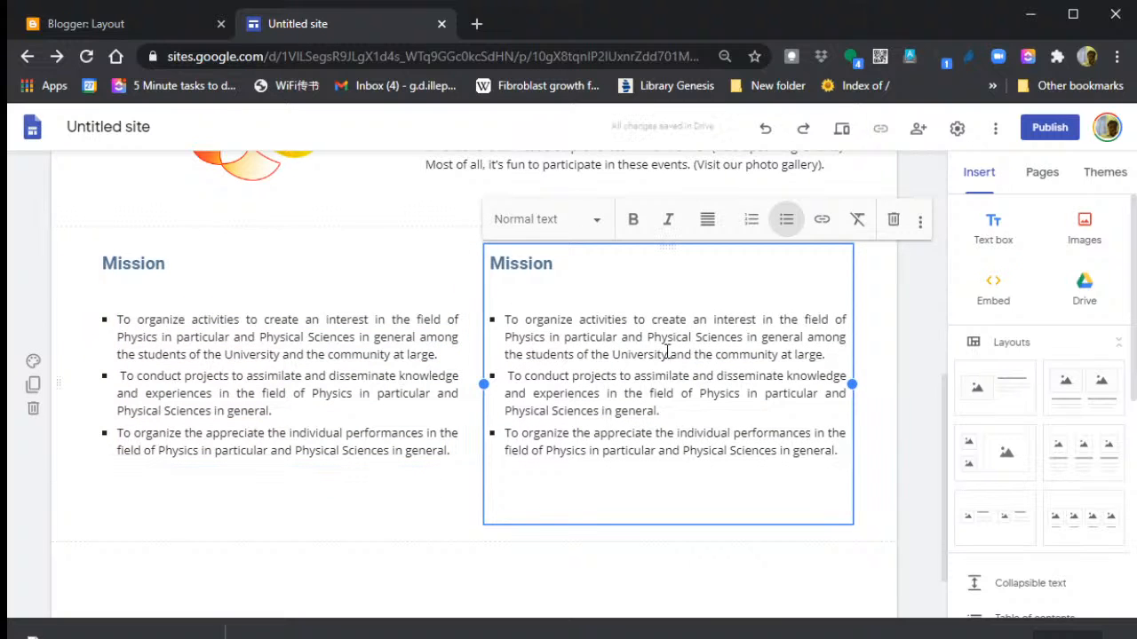
key(BackSpace)
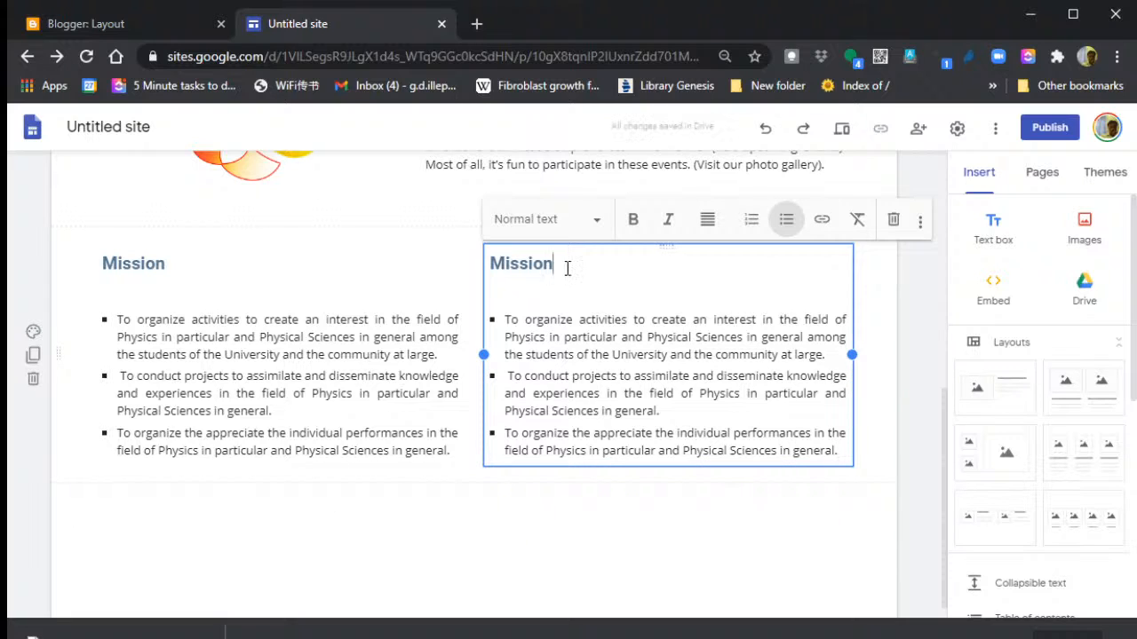
- Change the title of the copied text block from "Mission" to "Vision"
drag(567, 268, 484, 262)
text(V)
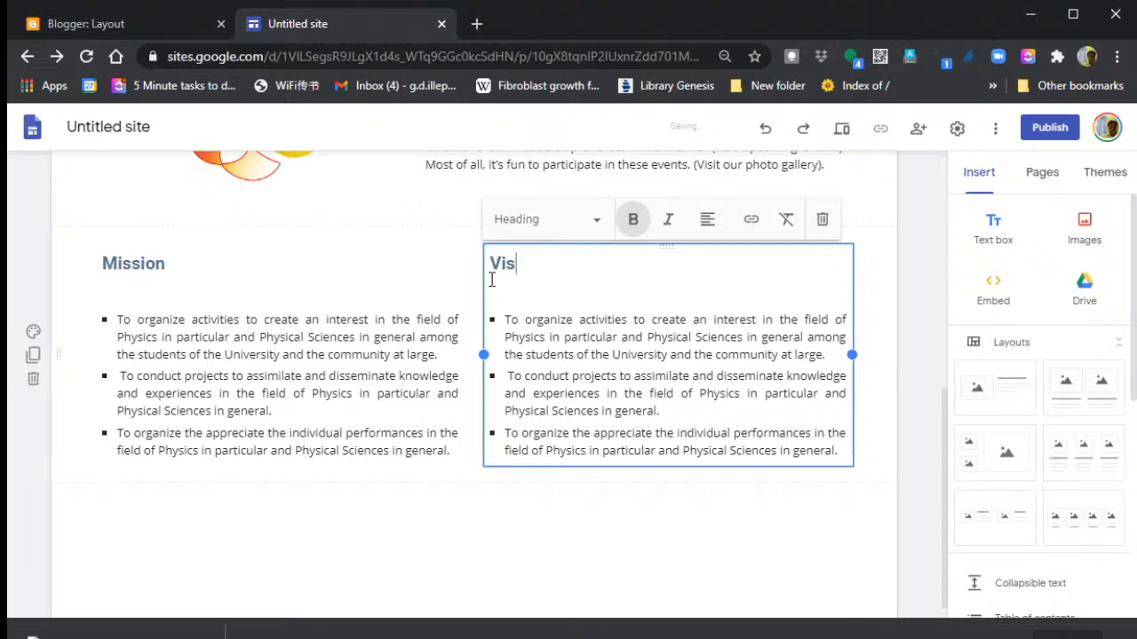
click(451, 556)
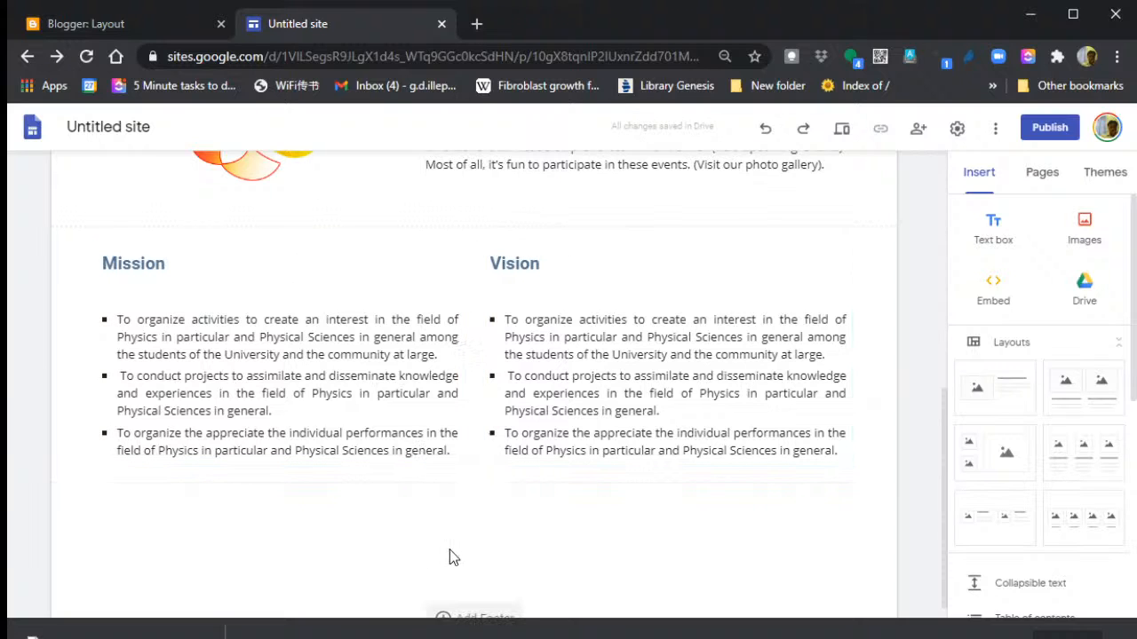
- Zoom the page out and check the layout of the About Spectrum, Mission and Vision sections
scroll(725, 496, up, 1)
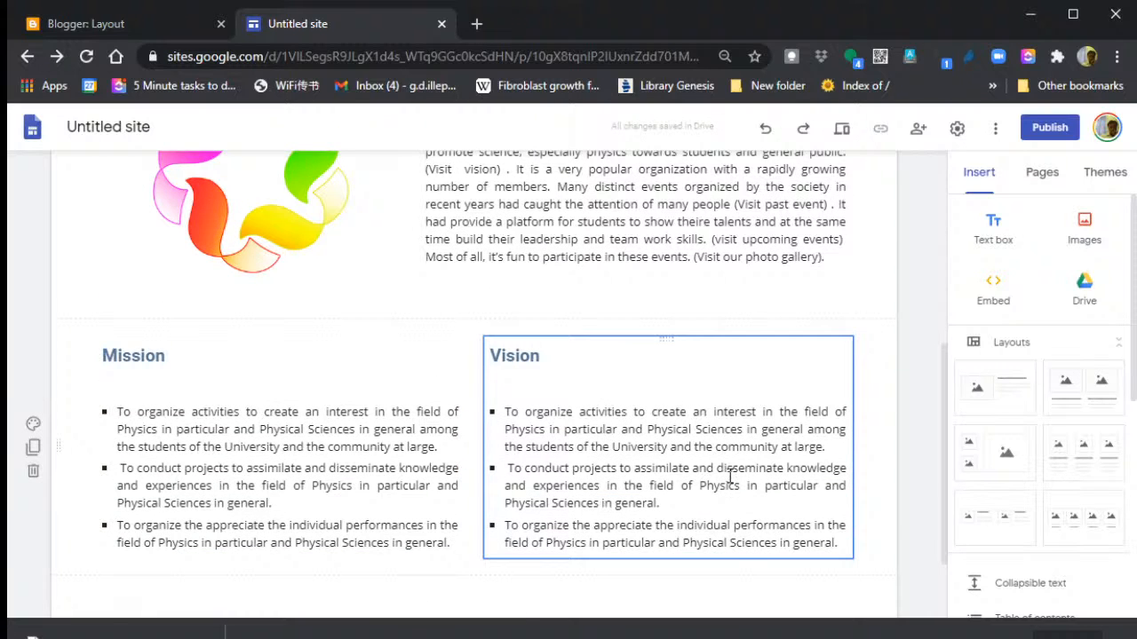
key(ctrl+minus)
scroll(800, 453, up, 1)
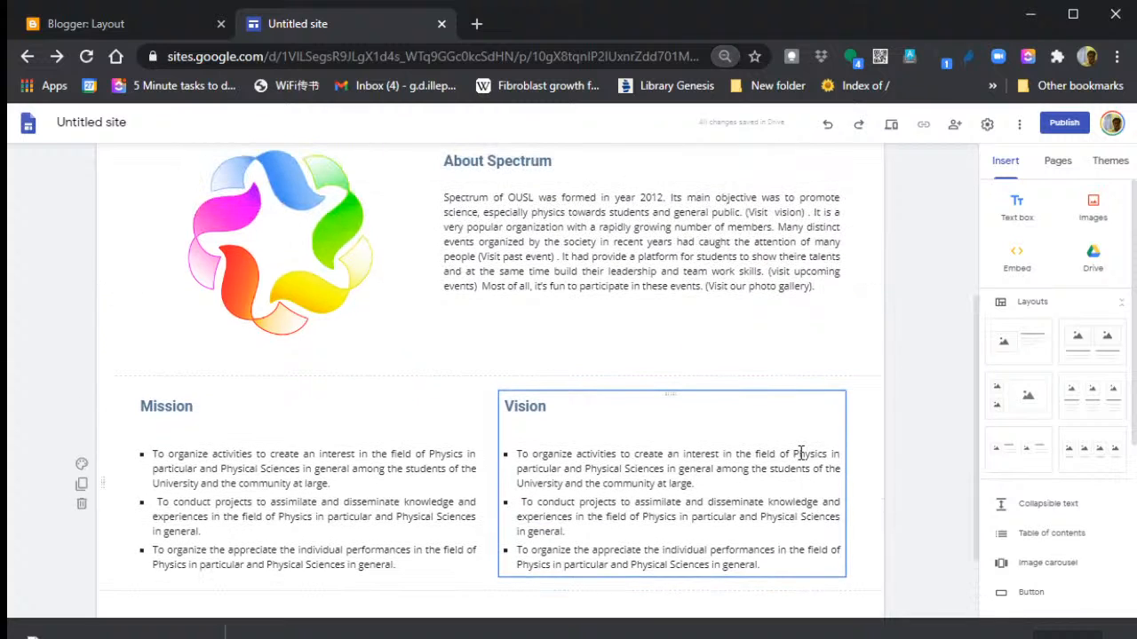
click(545, 286)
scroll(533, 291, up, 1)
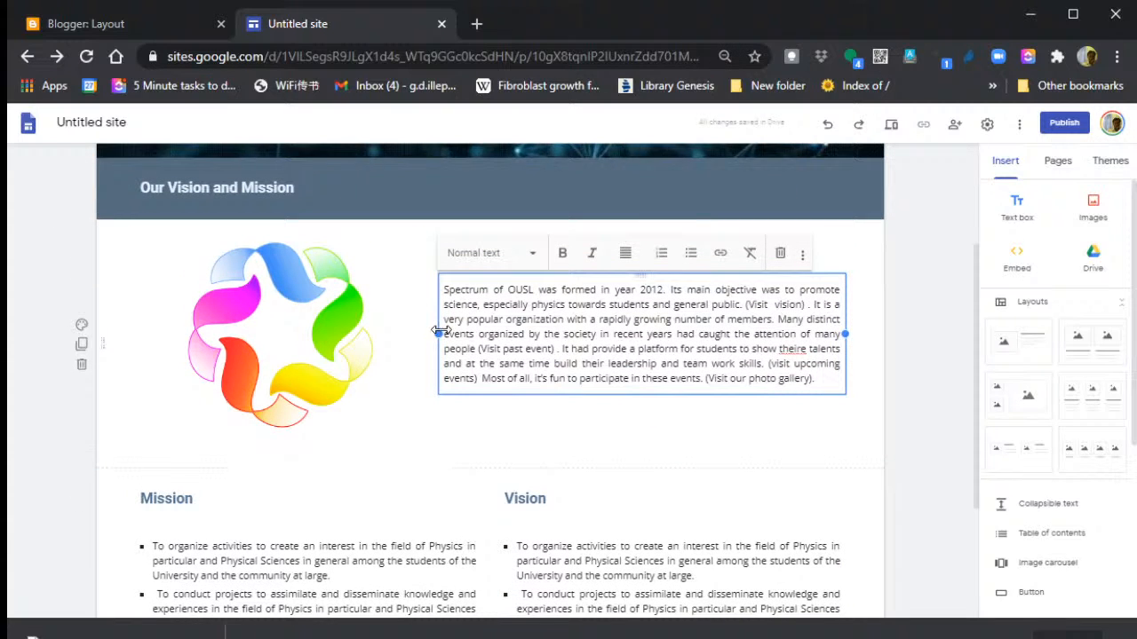
mouse_move(437, 334)
mouse_down()
mouse_move(489, 332)
mouse_move(442, 336)
mouse_up()
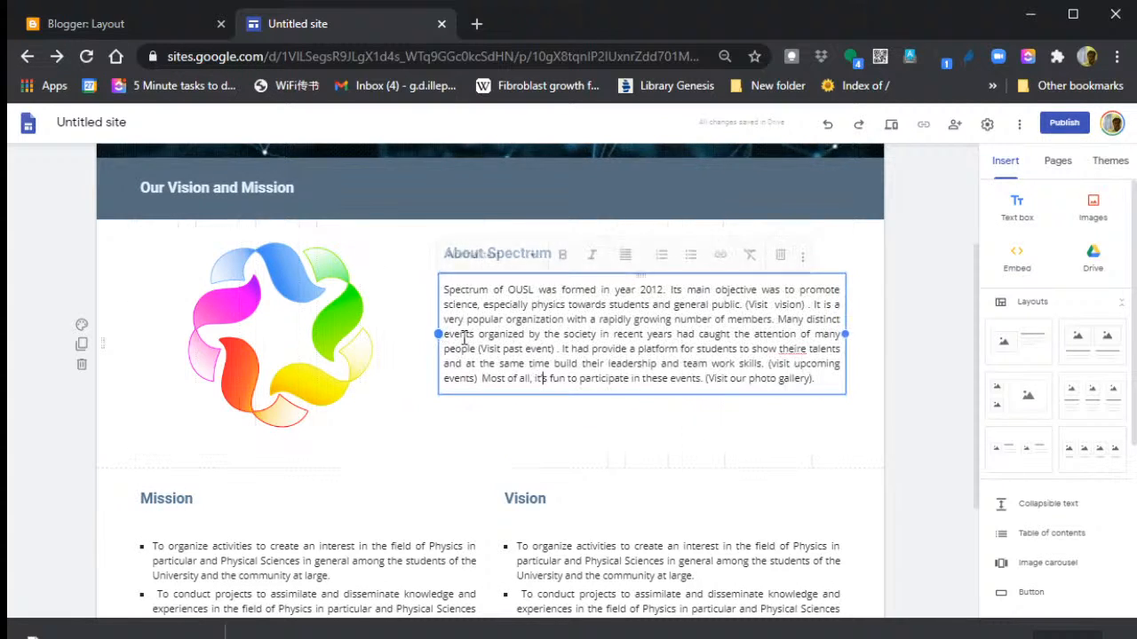
click(716, 427)
scroll(821, 480, down, 1)
scroll(821, 481, down, 1)
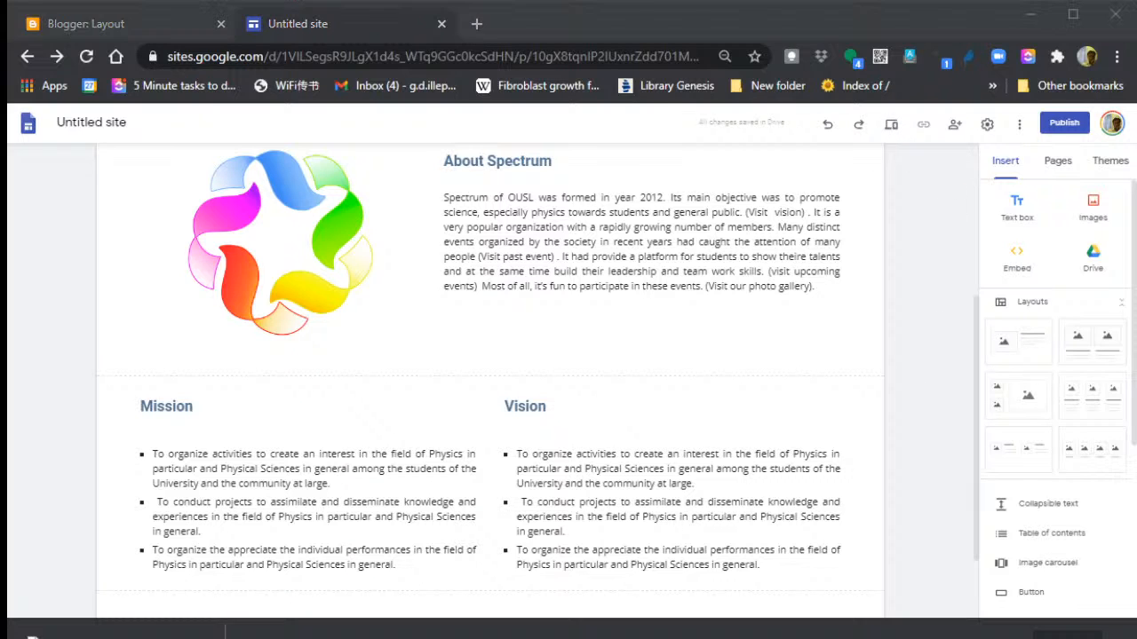
- Preview the site at large-screen size and look through it from the banner to the Mission and Vision sections
click(893, 127)
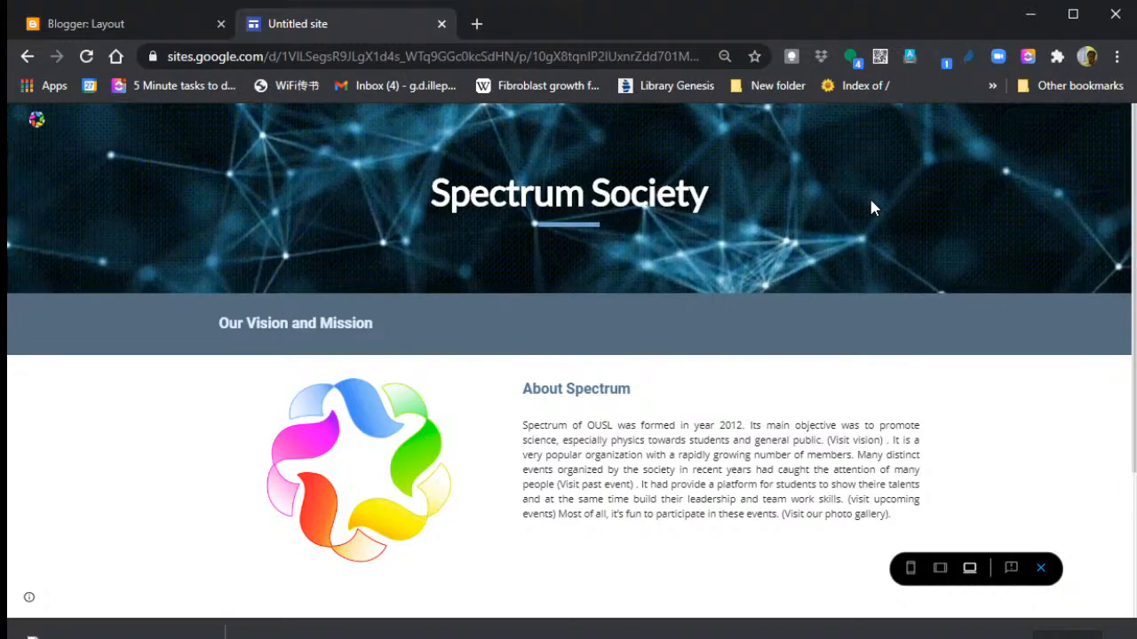
key(ctrl+minus)
key(ctrl+plus)
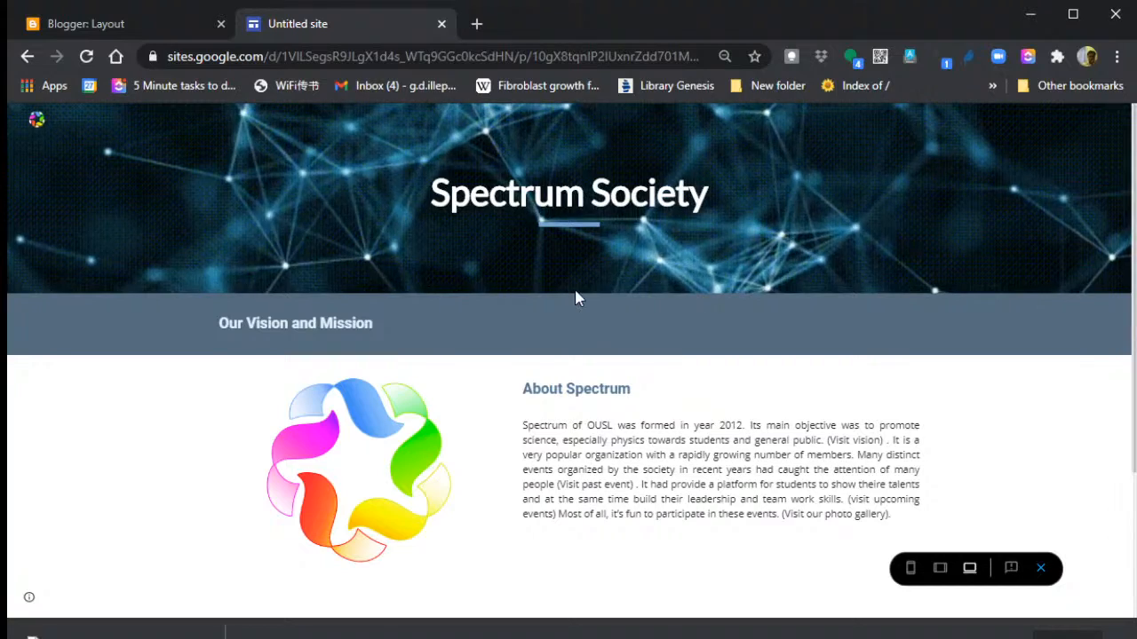
scroll(629, 264, down, 3)
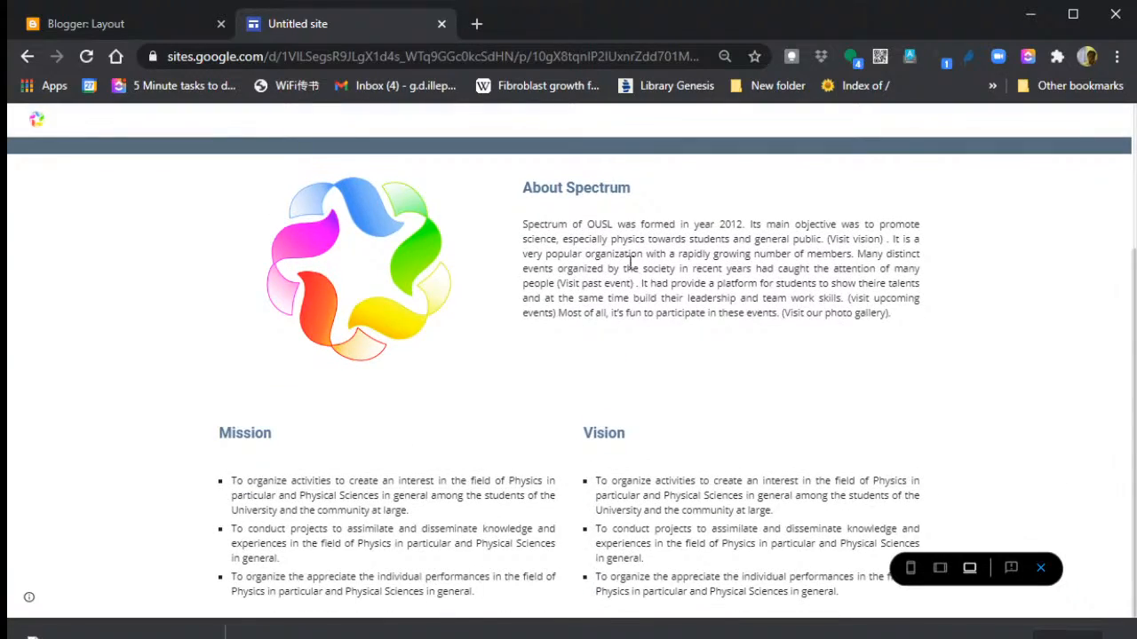
scroll(629, 262, up, 3)
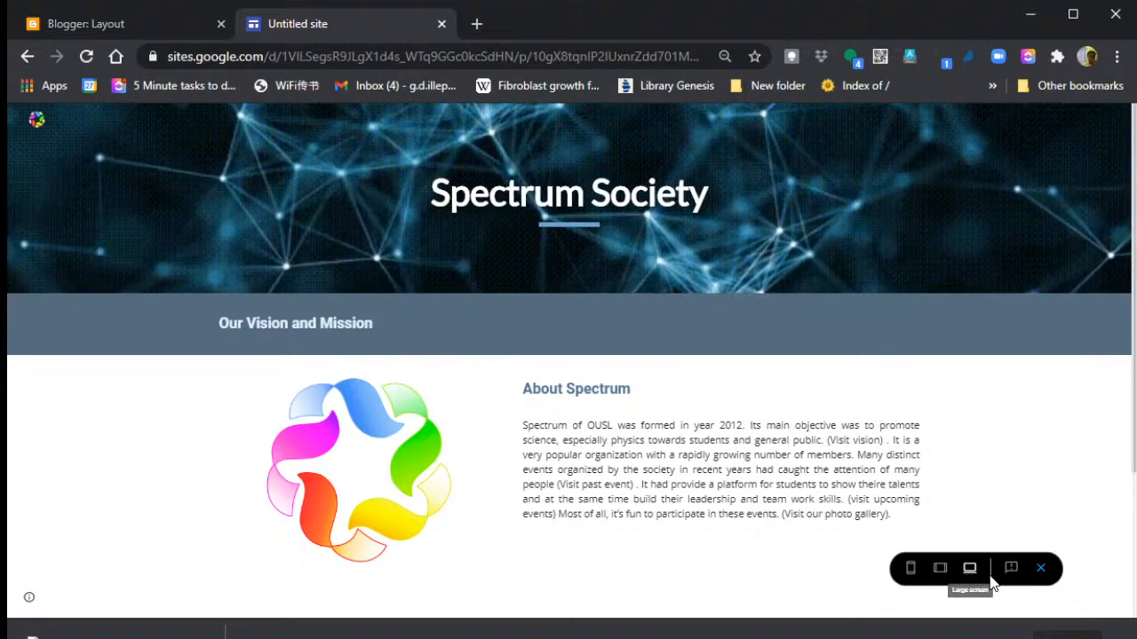
- Switch the preview to tablet size and look through the page down to the Mission and Vision bullets
click(939, 571)
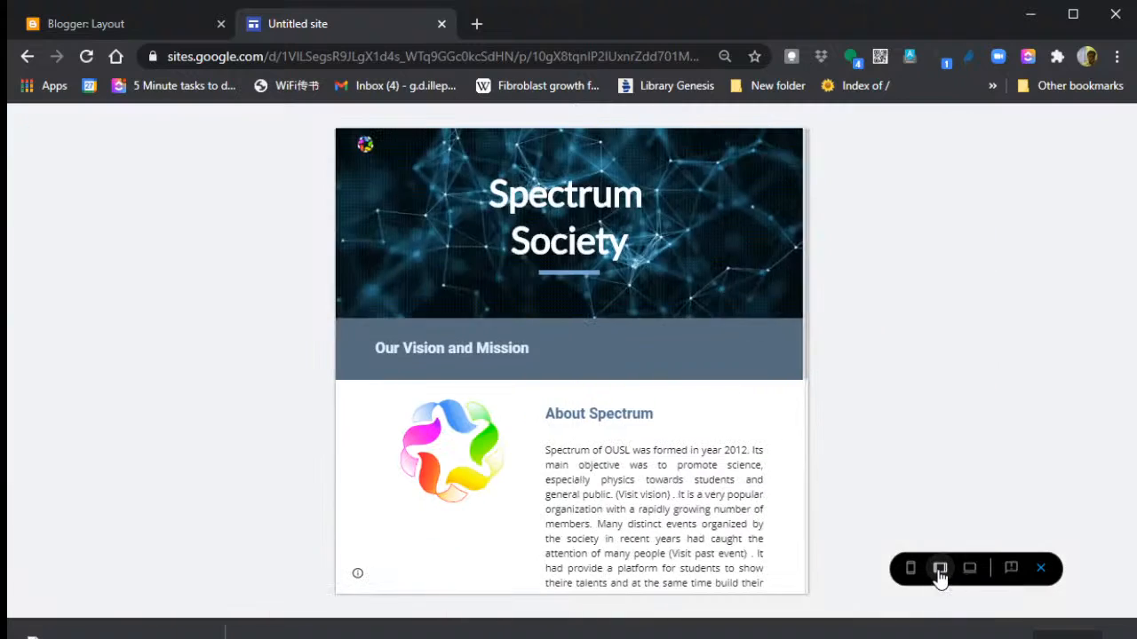
scroll(728, 312, down, 3)
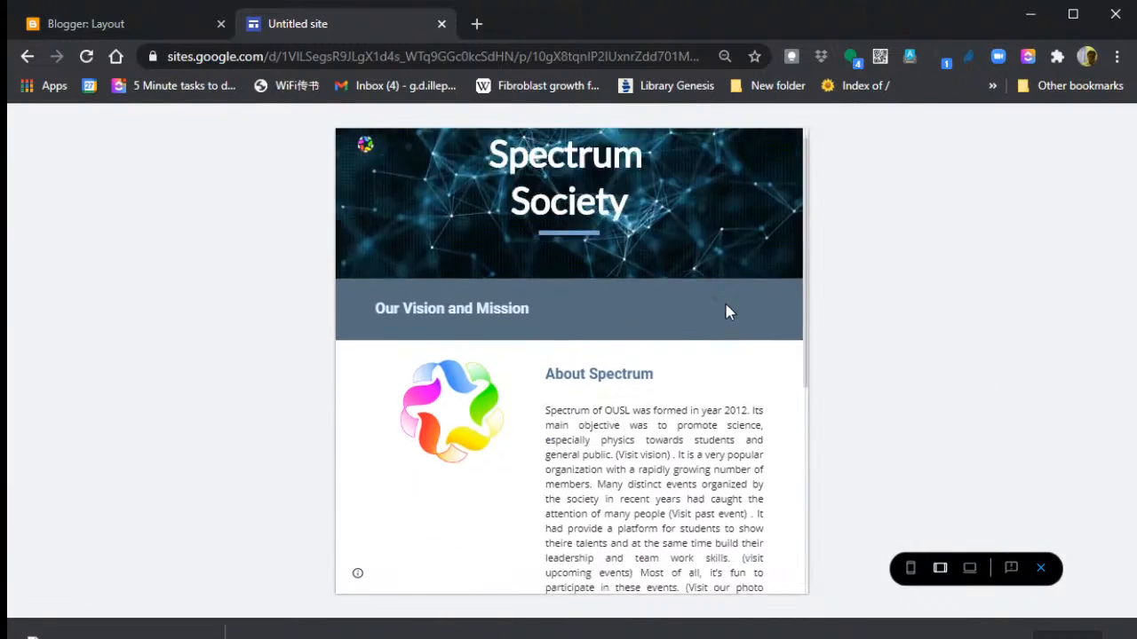
scroll(725, 310, down, 2)
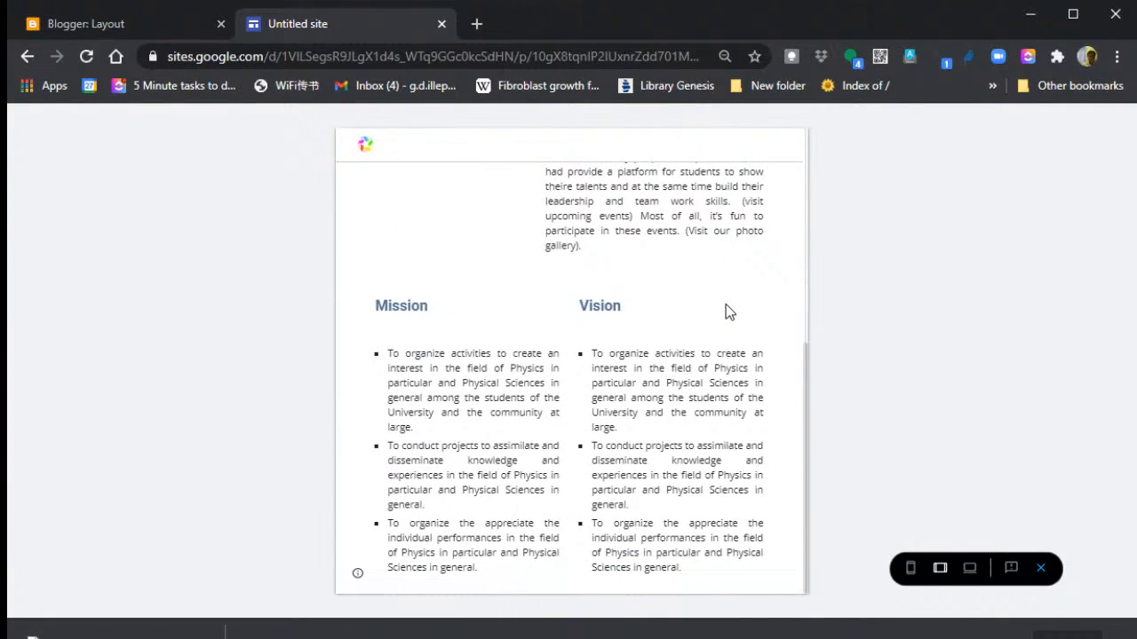
- Switch the preview to phone size, look through the page from the banner to the Vision bullets, and return to large-screen size
scroll(725, 310, up, 5)
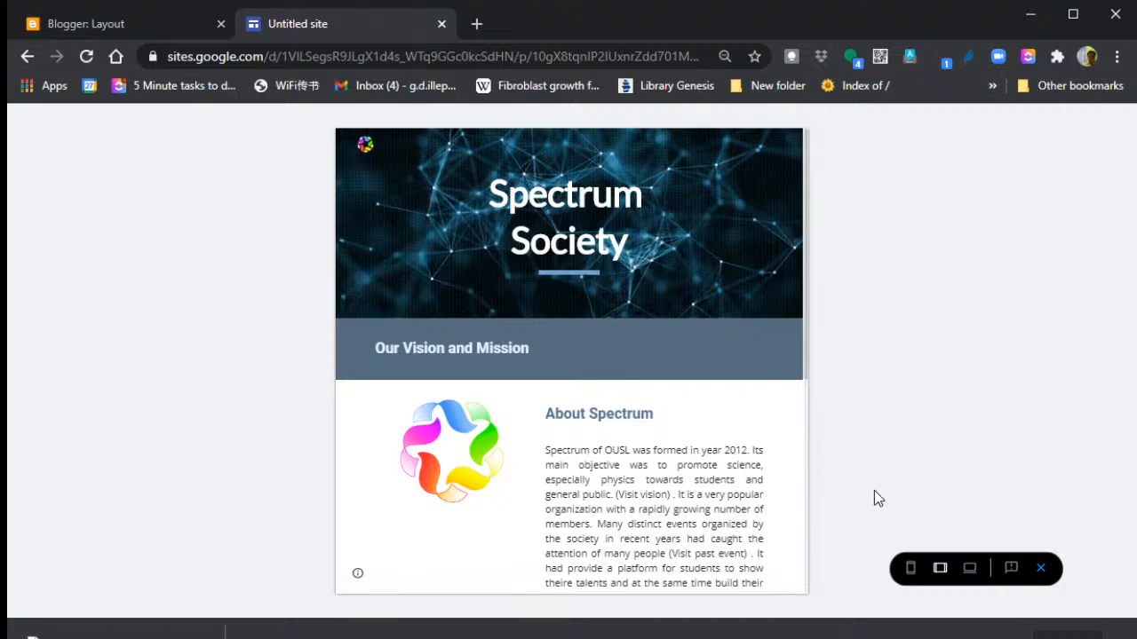
click(906, 568)
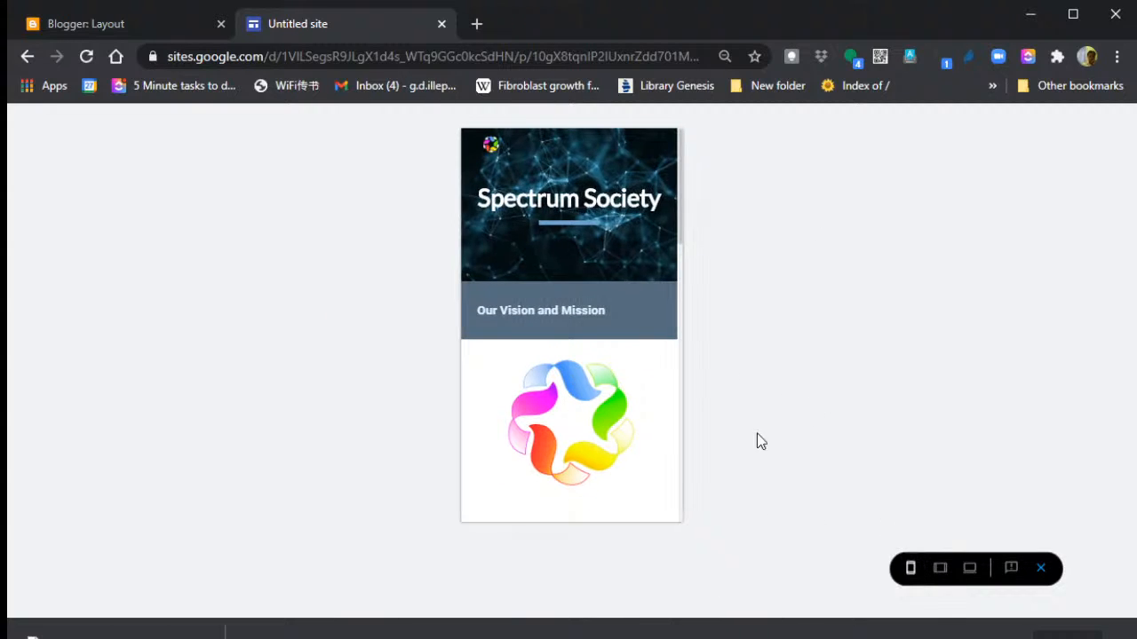
scroll(604, 302, down, 6)
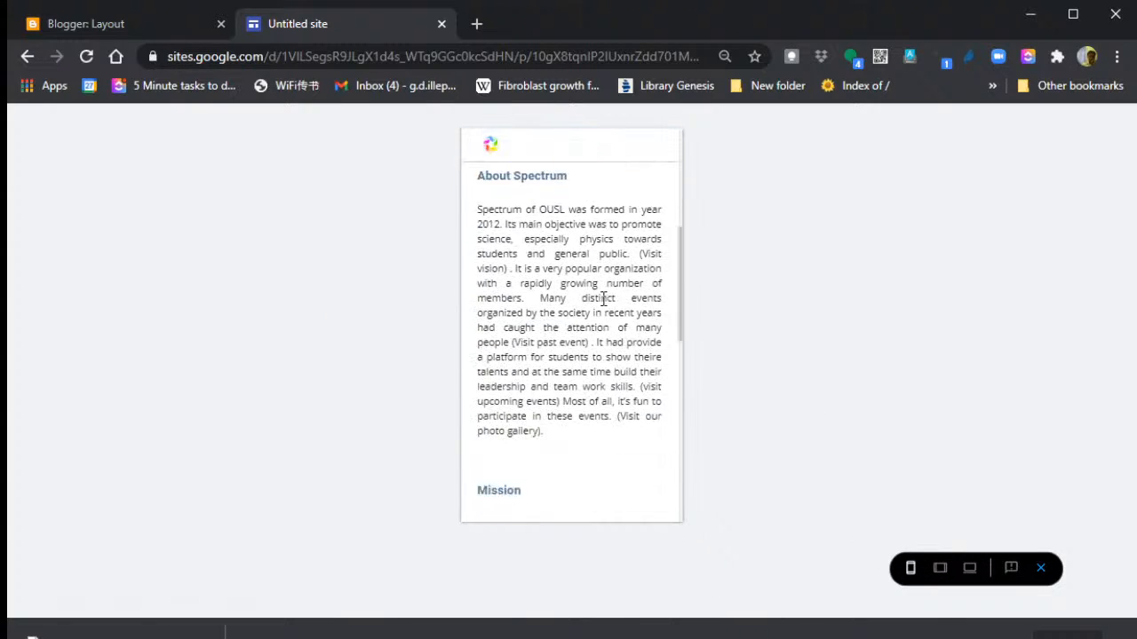
scroll(604, 300, down, 5)
scroll(603, 301, up, 10)
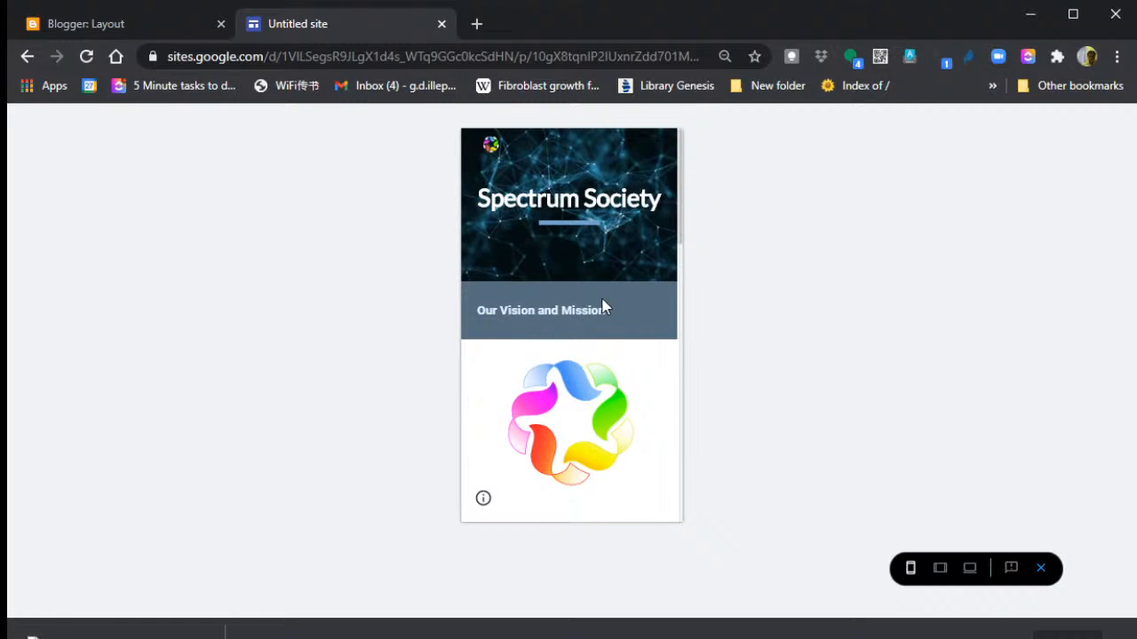
scroll(603, 307, down, 8)
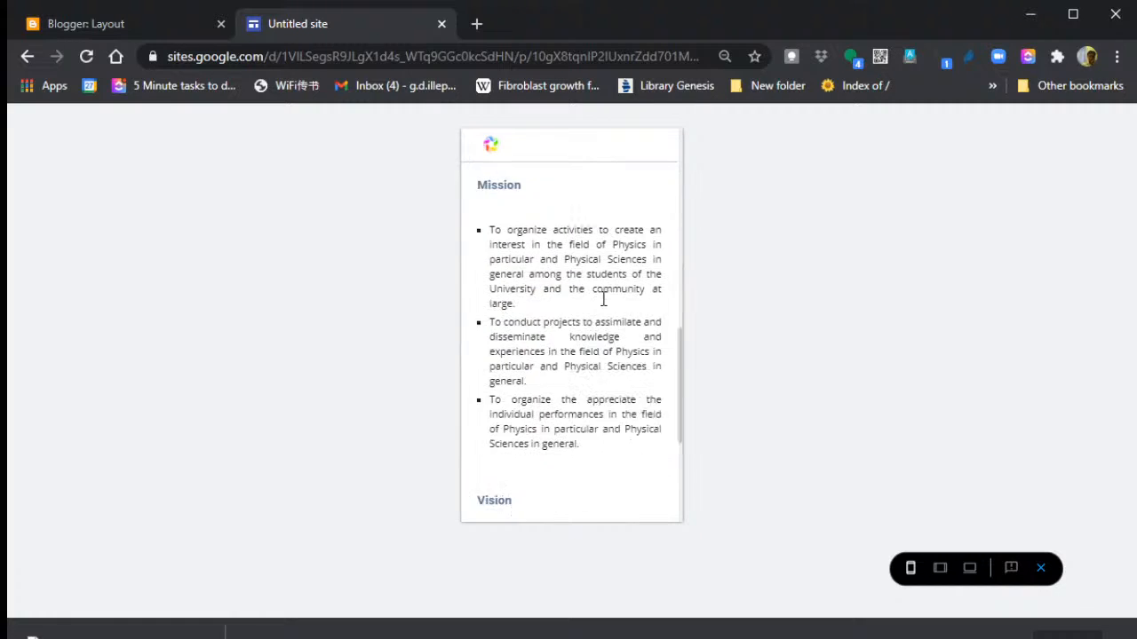
scroll(603, 300, down, 3)
scroll(603, 300, up, 10)
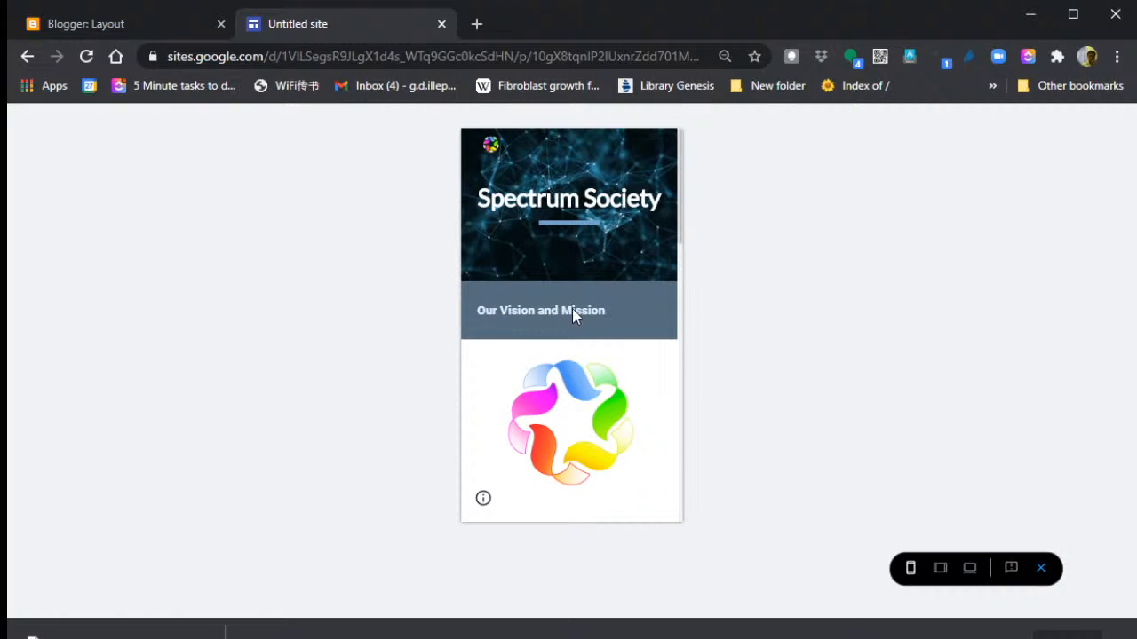
scroll(604, 391, down, 3)
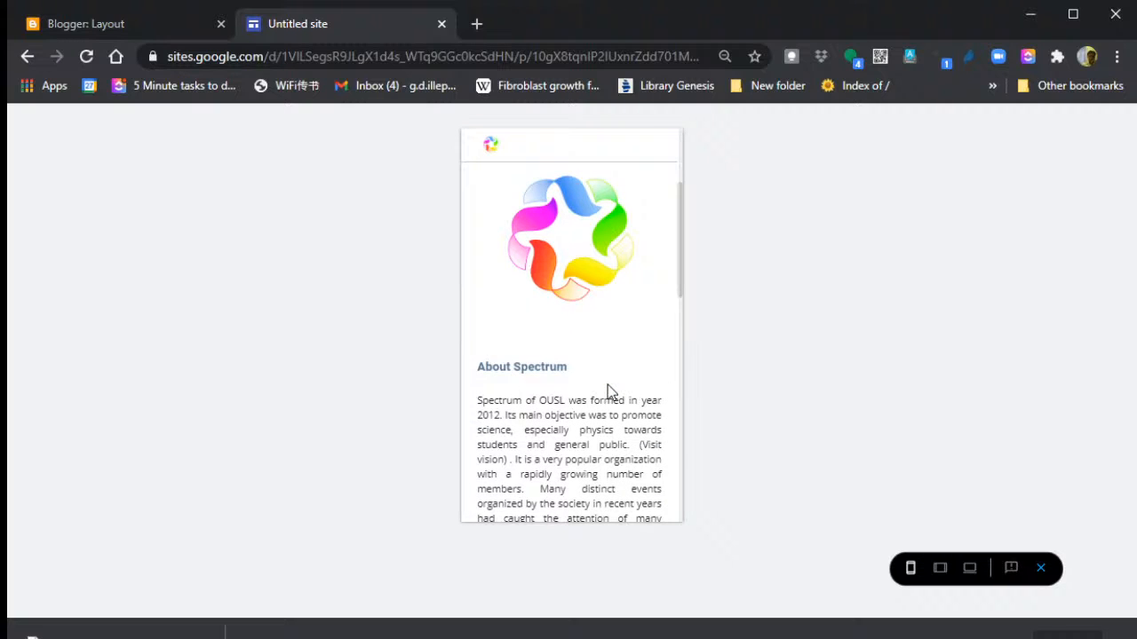
scroll(608, 385, down, 8)
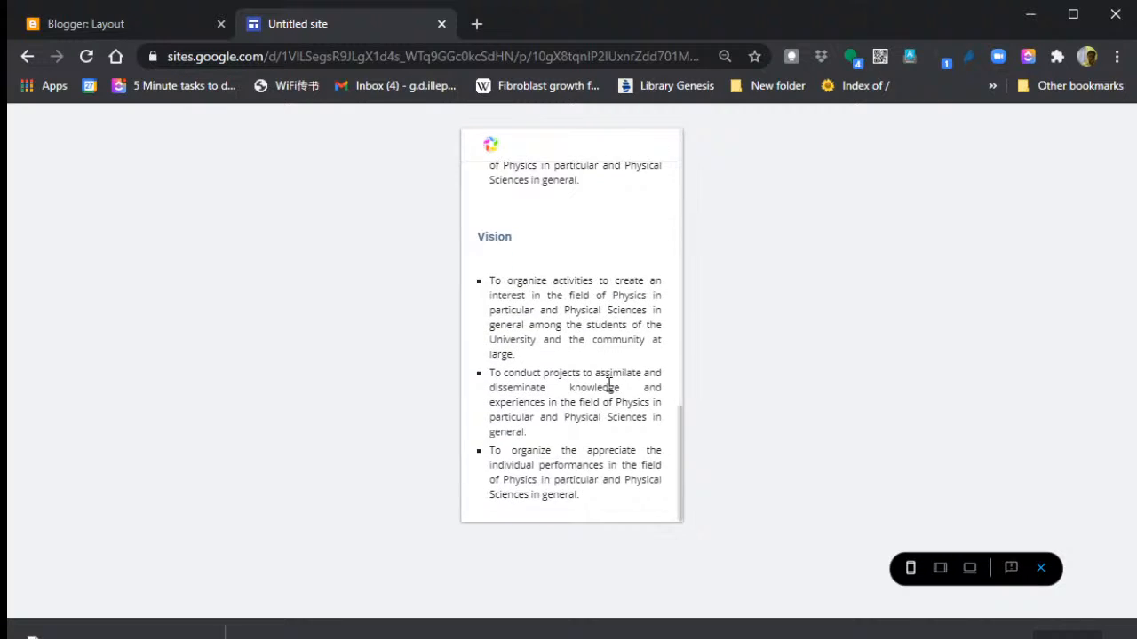
scroll(608, 385, up, 10)
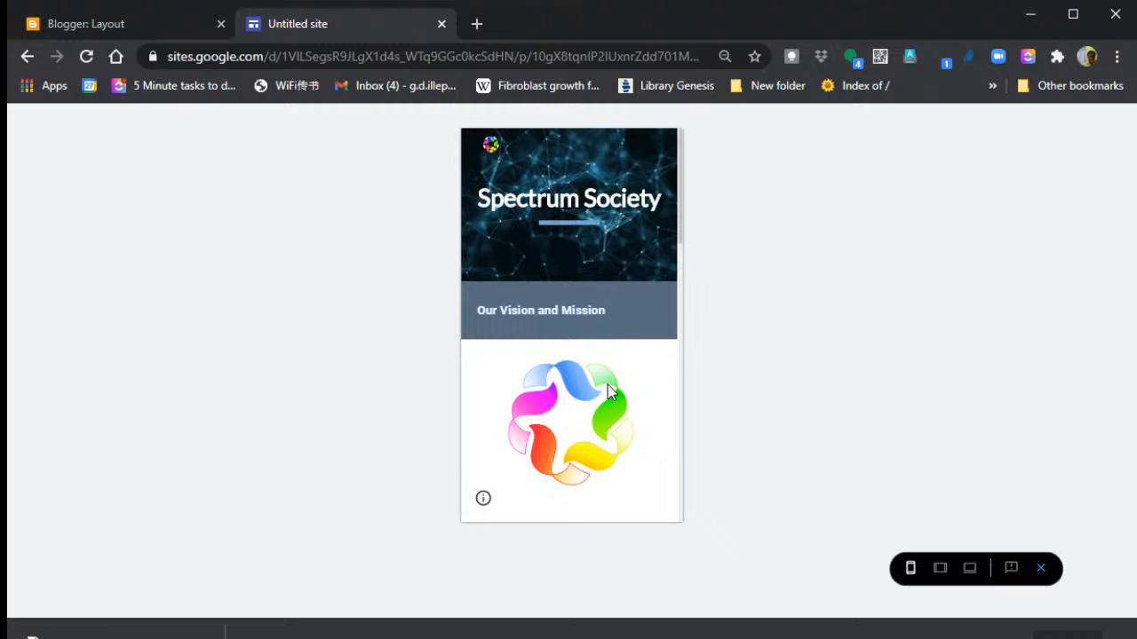
click(970, 570)
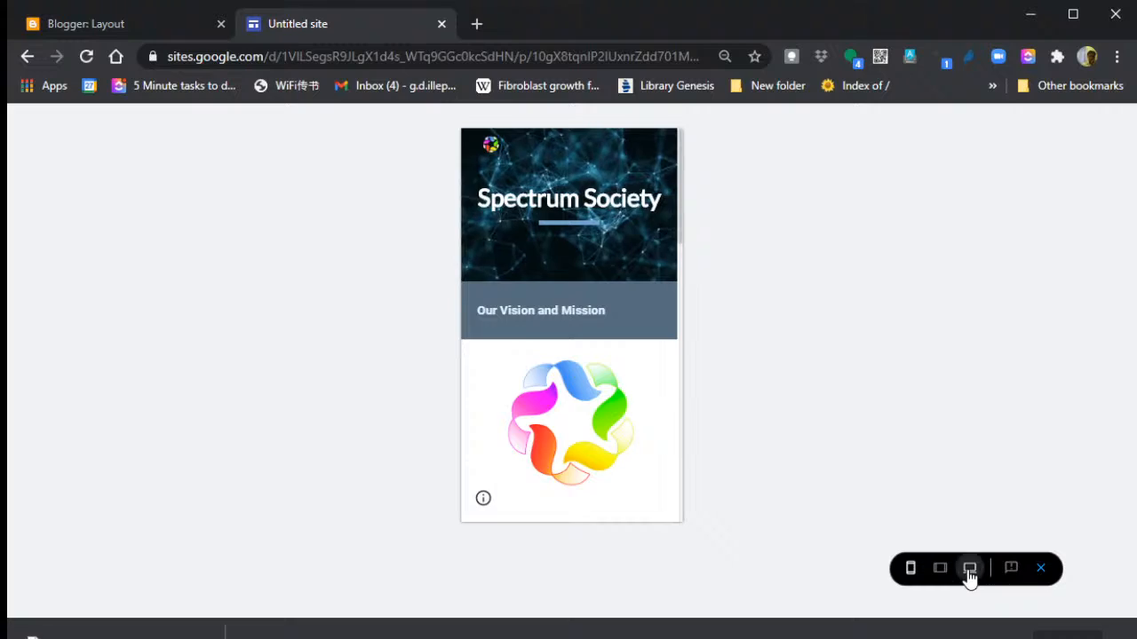
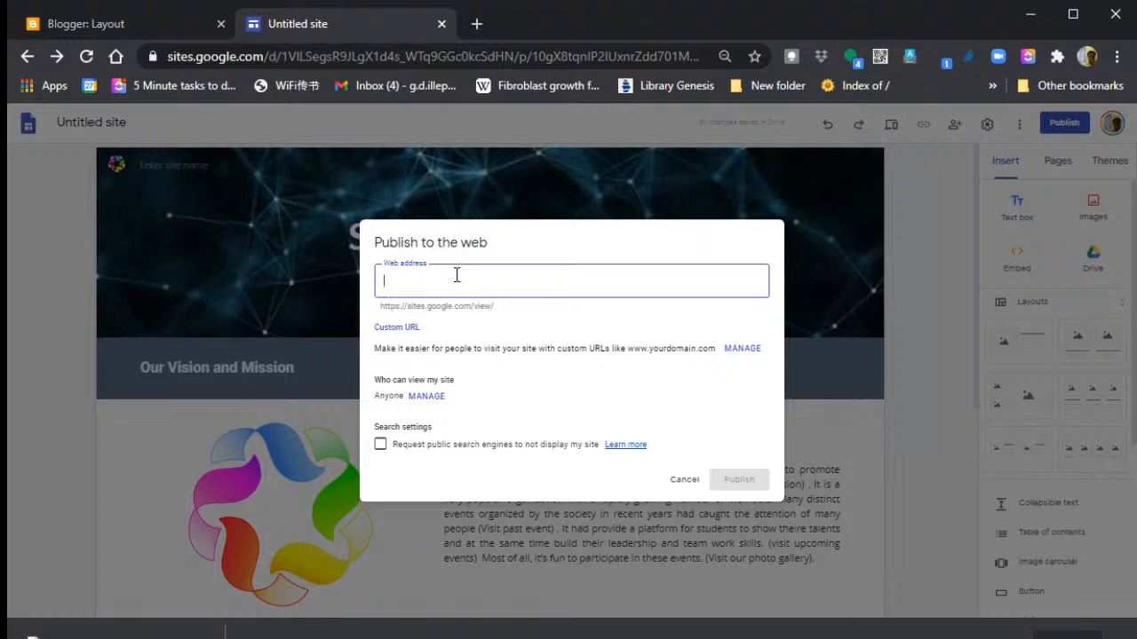
- Publish the site to the web with the web address "testspectrumsite"
text(tes)
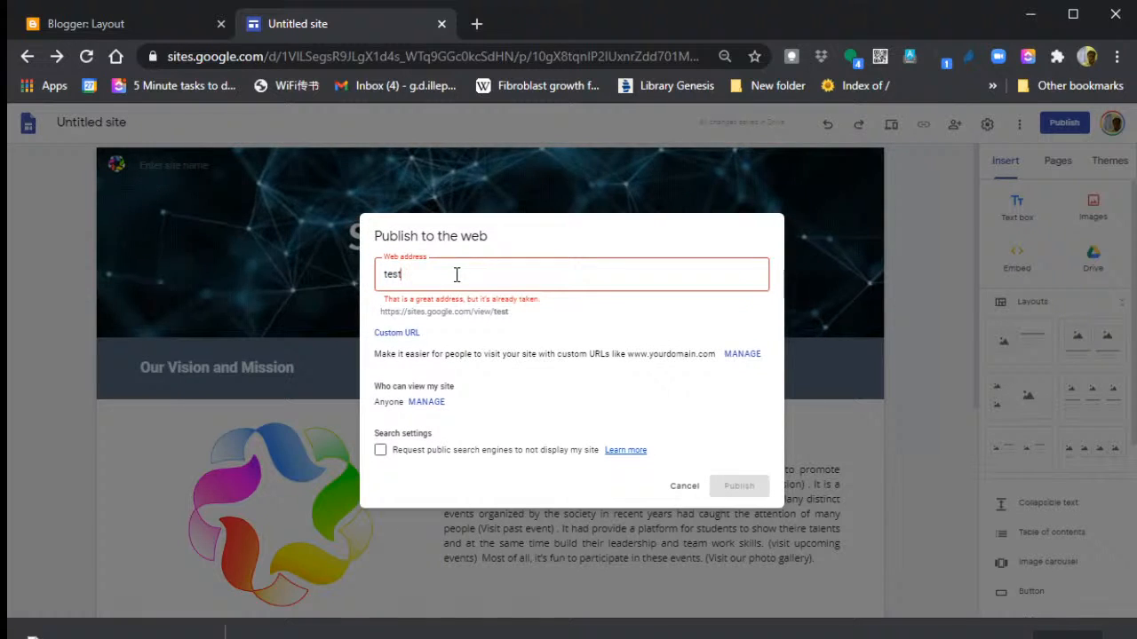
text(t)
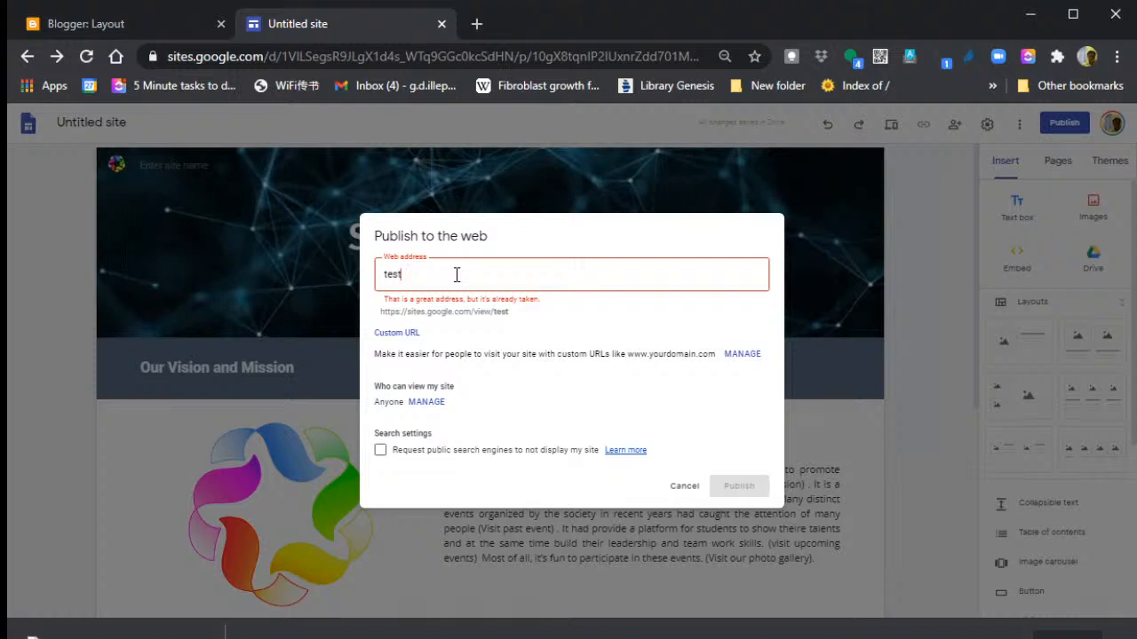
text(spectrum)
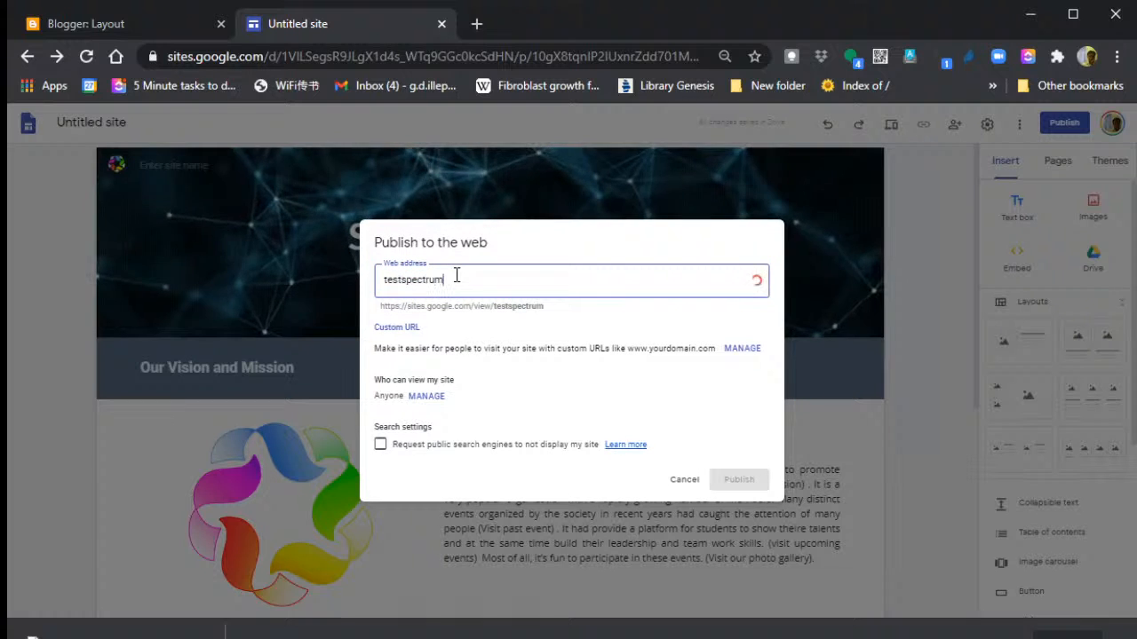
text(site)
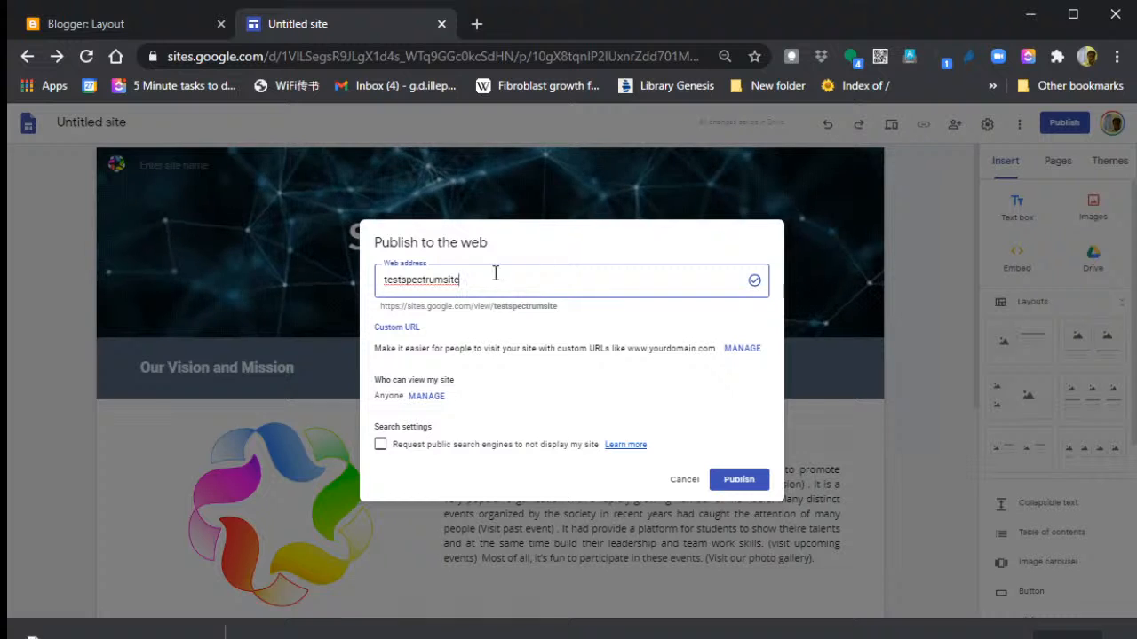
click(746, 480)
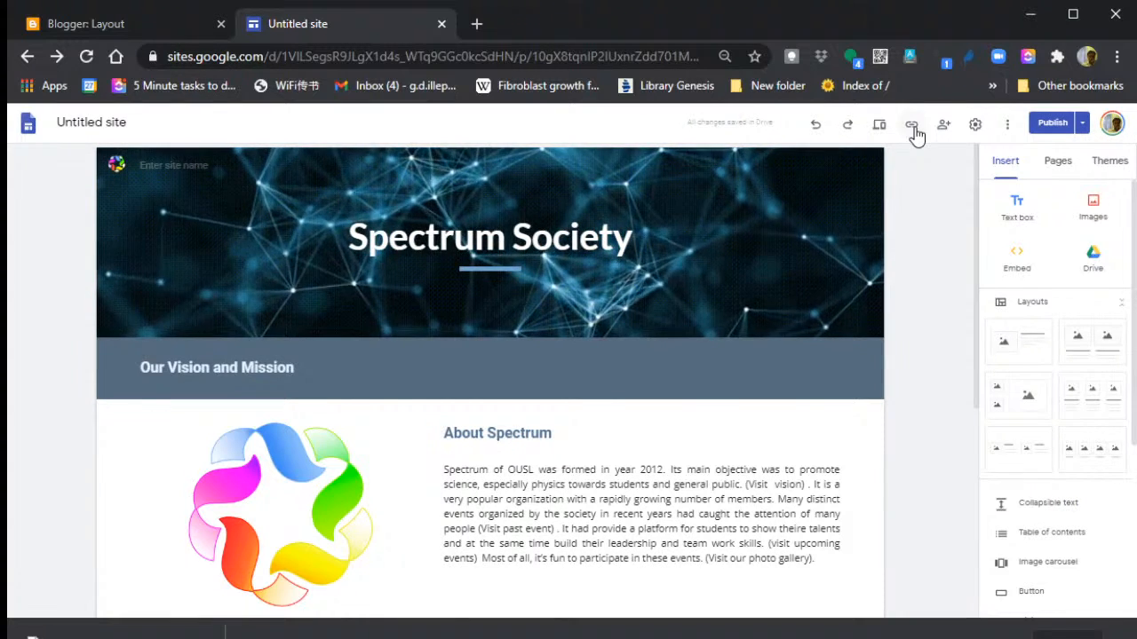
- Copy the published site link and open it in a new browser tab
click(912, 126)
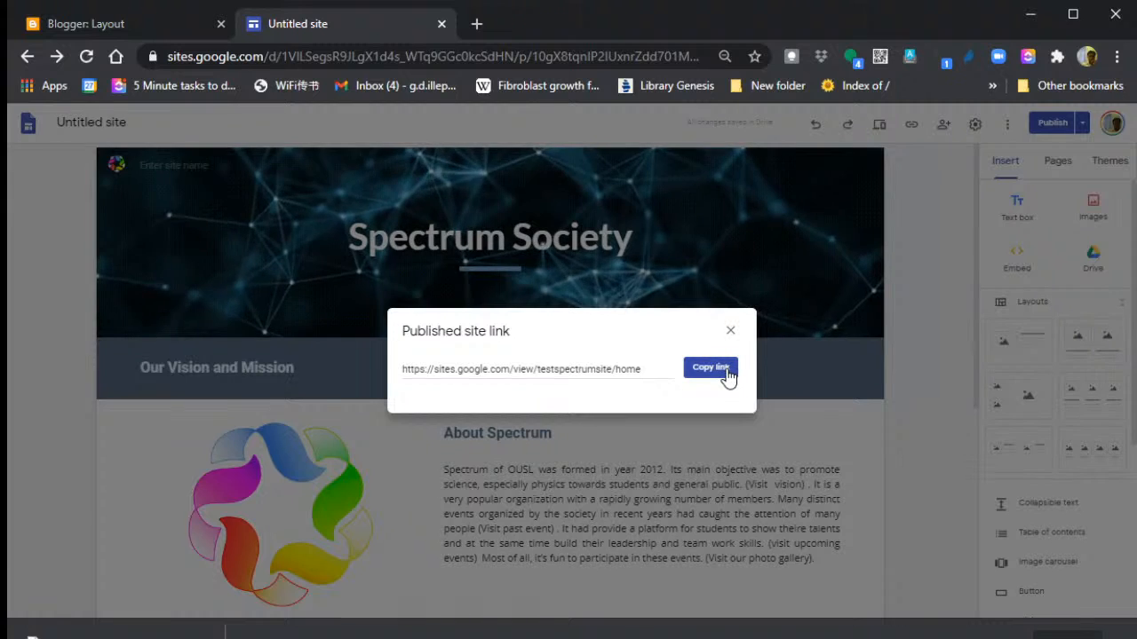
click(725, 369)
click(477, 25)
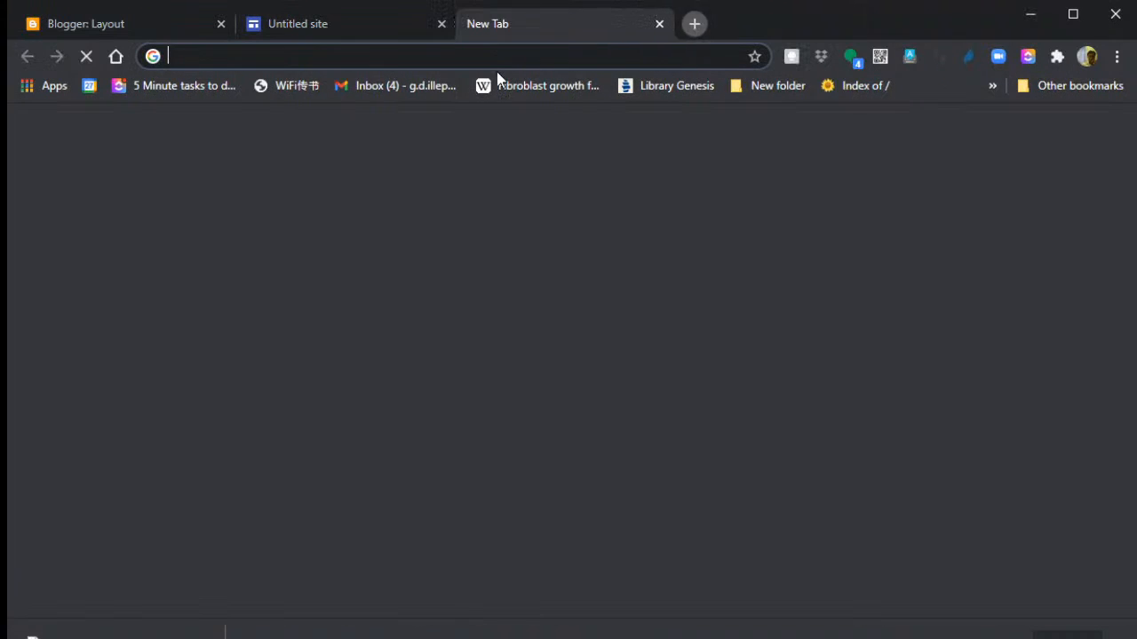
key(ctrl+v)
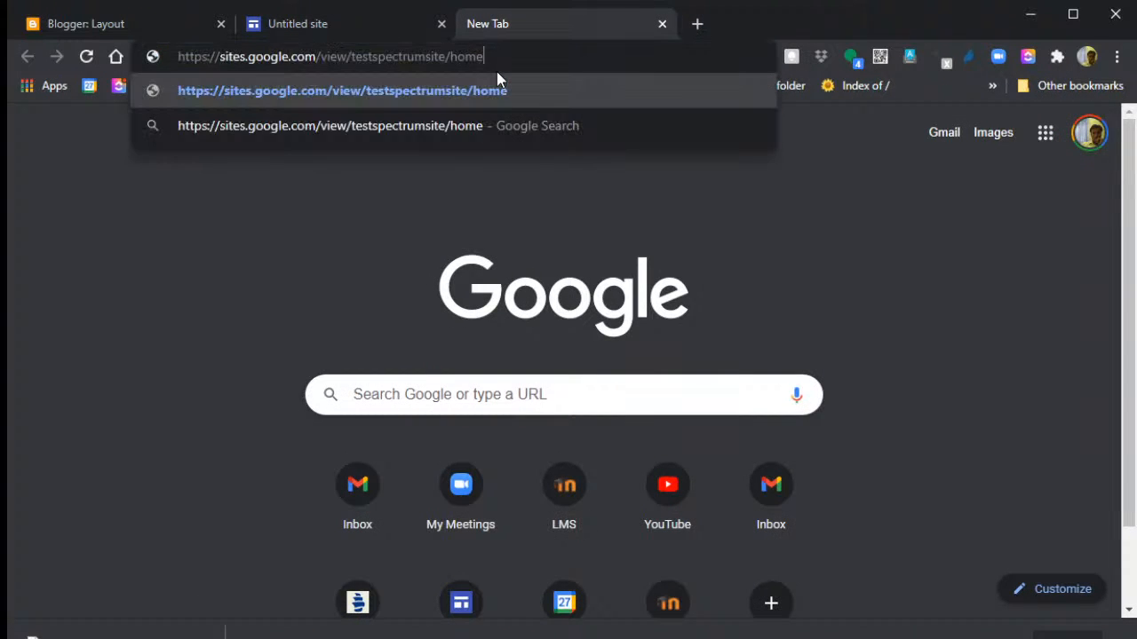
key(Return)
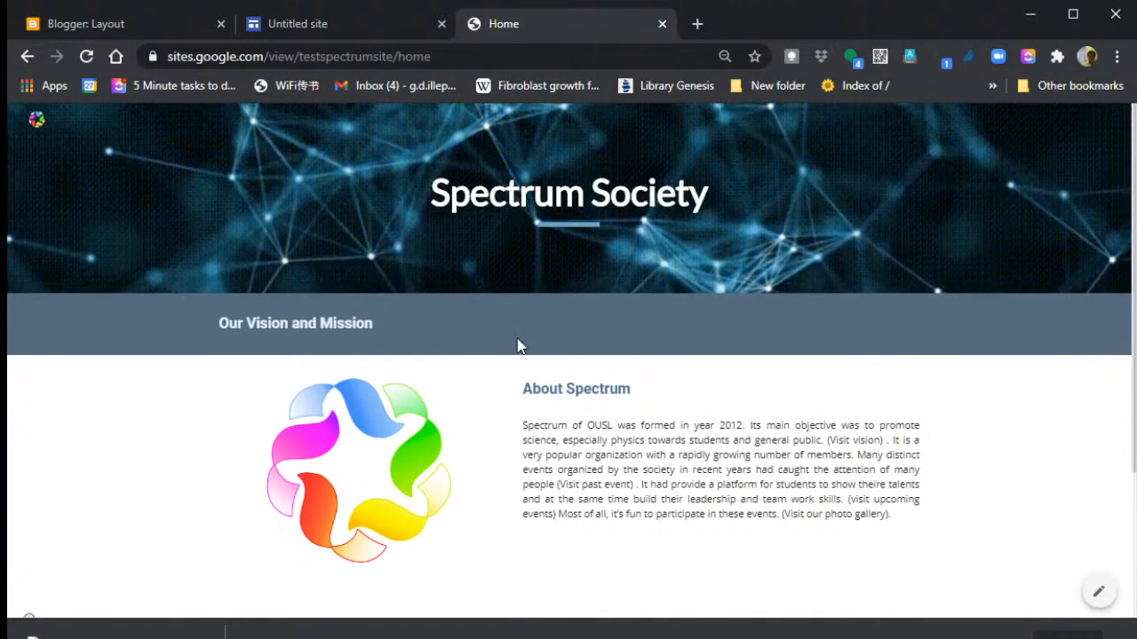
- Look over the published Spectrum Society home page, leave it, and return to the site editor
scroll(602, 352, down, 2)
scroll(602, 352, up, 2)
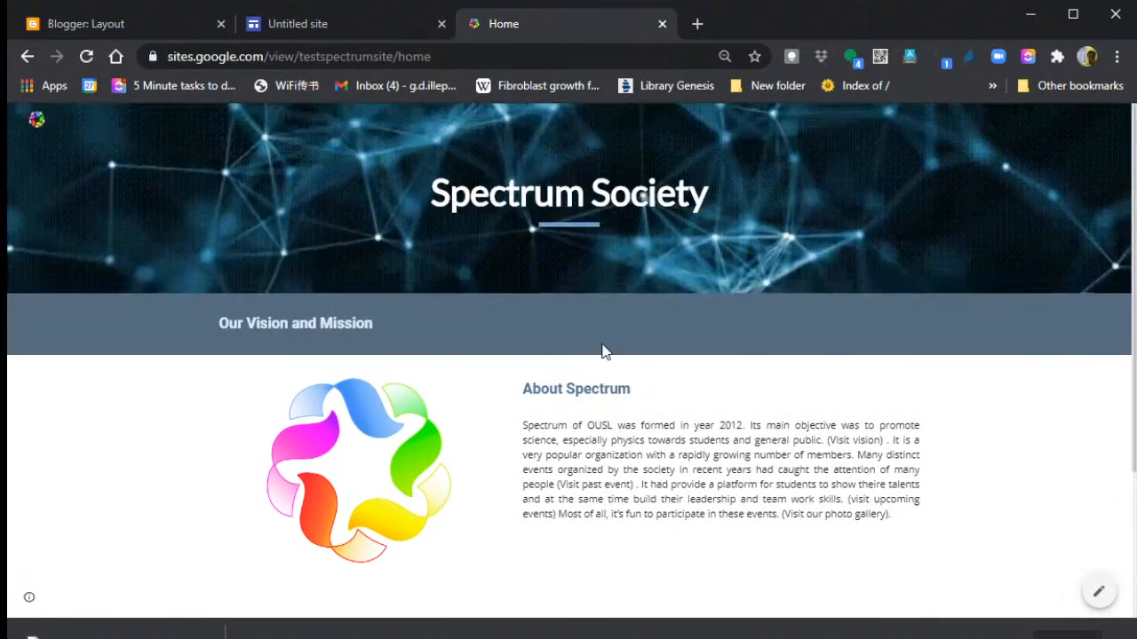
click(29, 56)
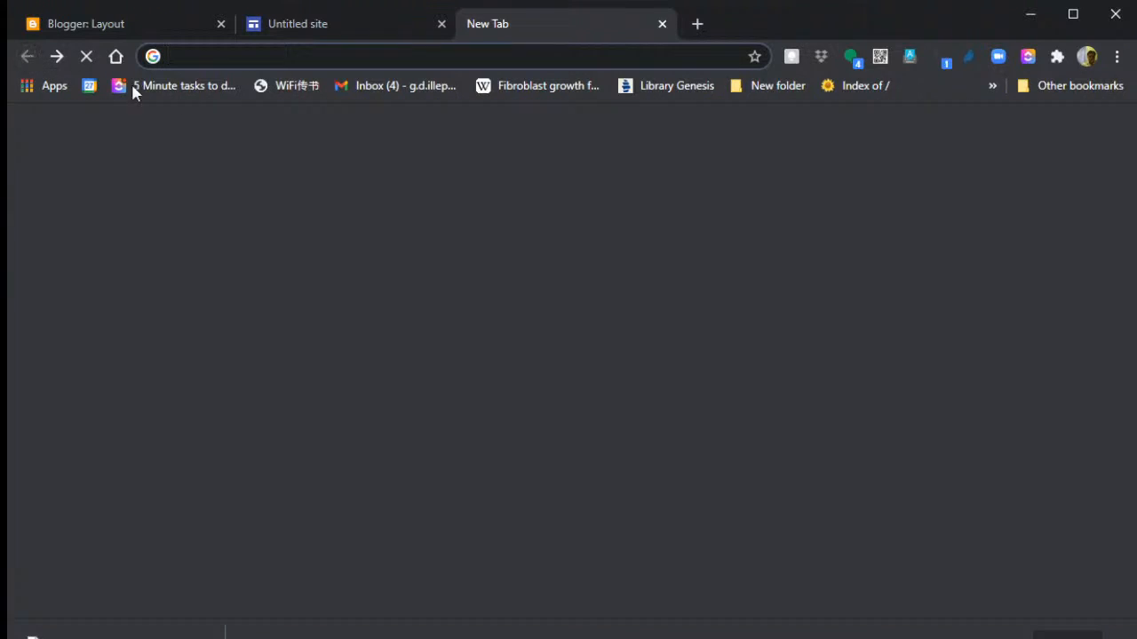
click(363, 26)
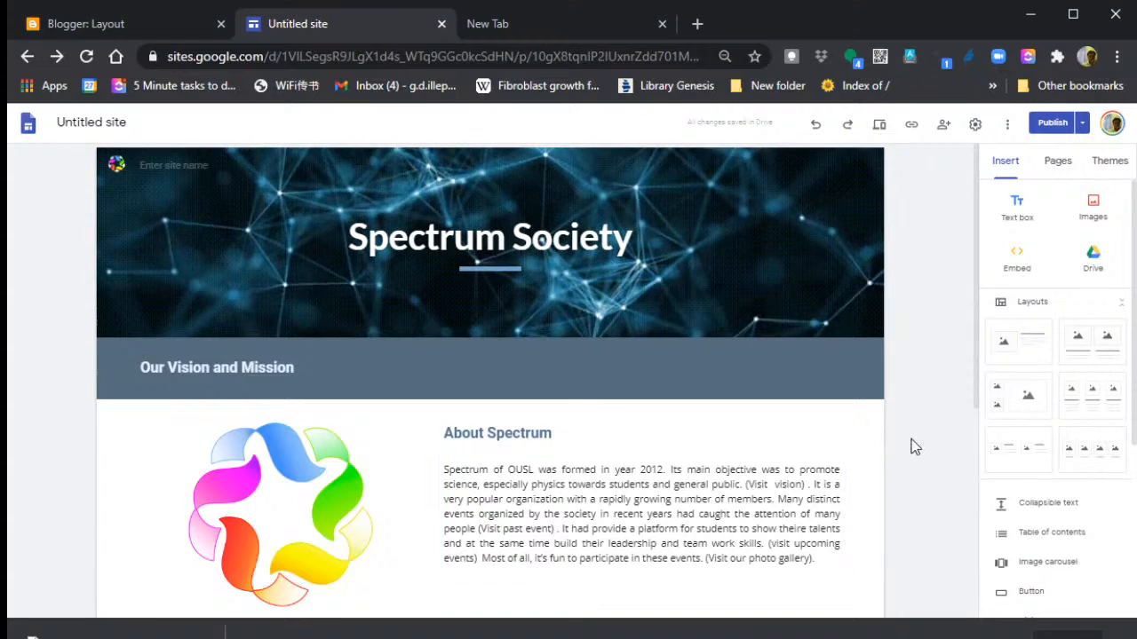
- Examine the page layout in the editor from the Spectrum Society banner down to the Mission and Vision lists
scroll(849, 454, down, 3)
scroll(821, 459, down, 1)
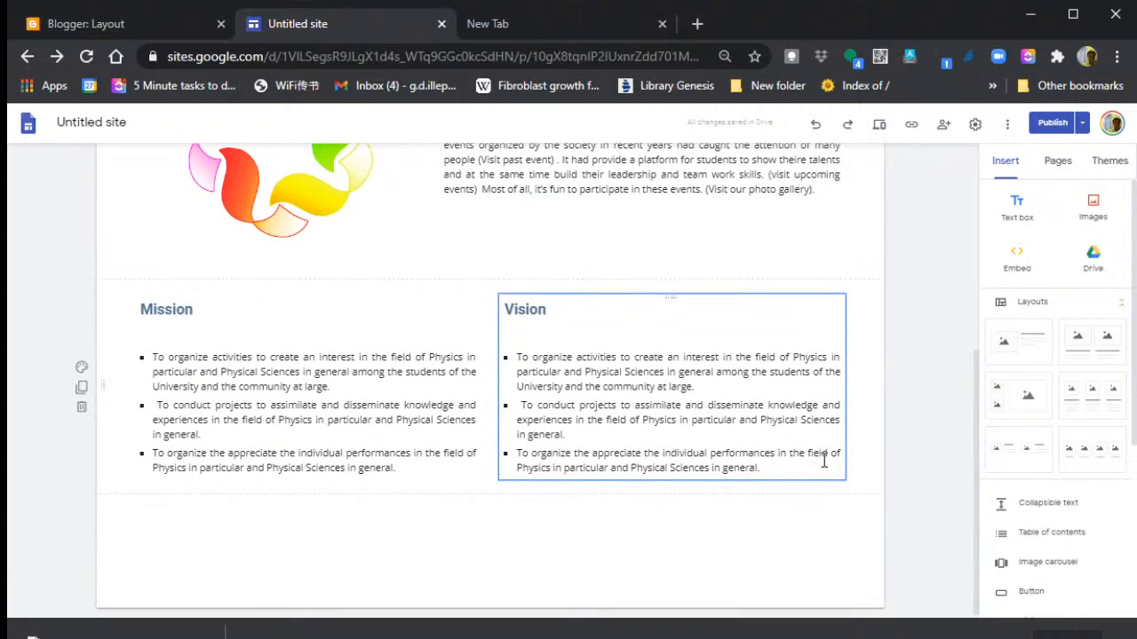
scroll(684, 383, up, 1)
scroll(683, 382, up, 3)
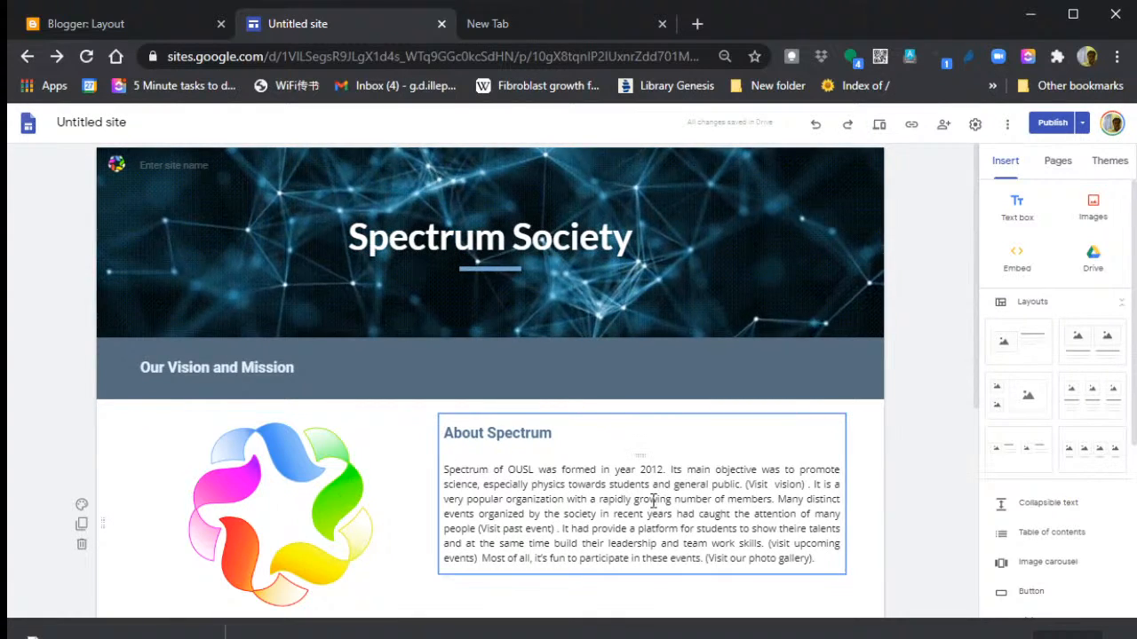
scroll(561, 492, down, 1)
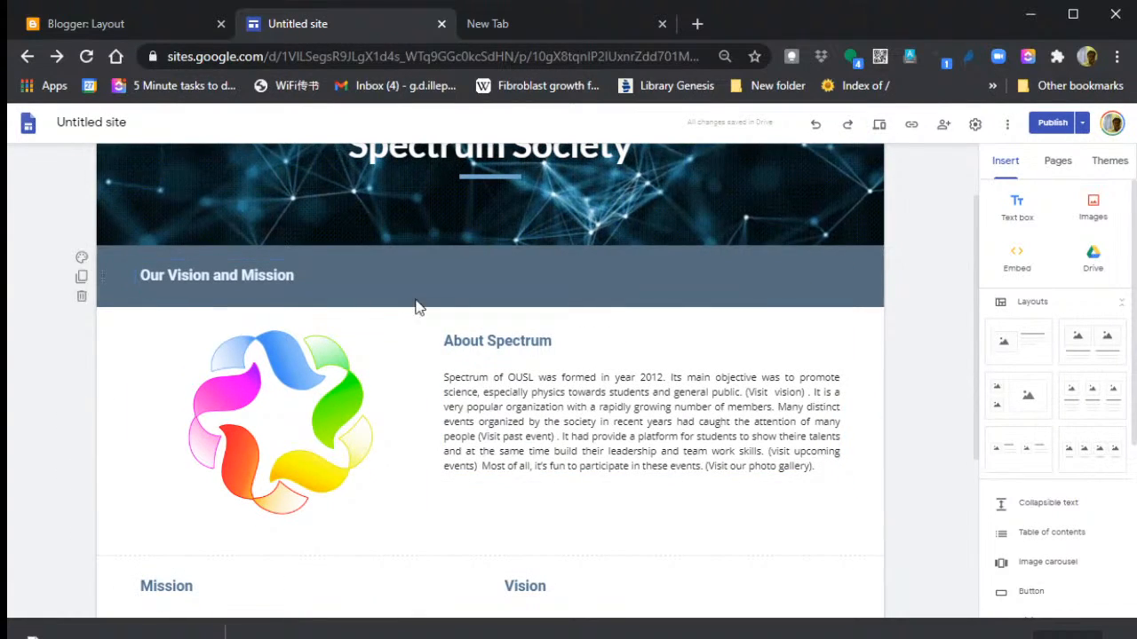
scroll(627, 368, down, 3)
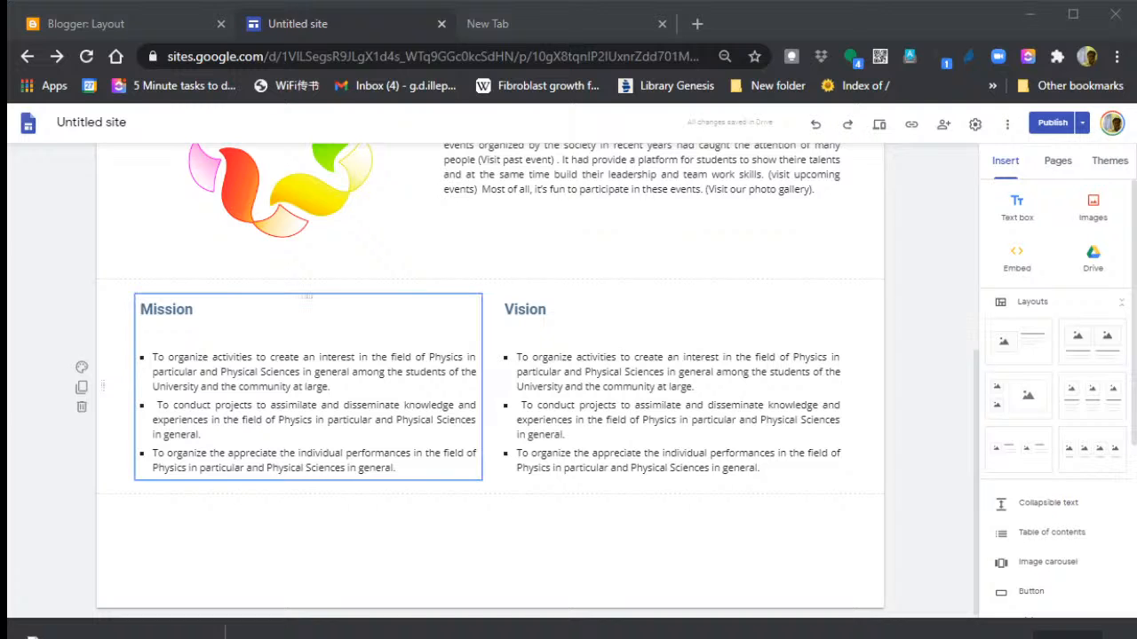
scroll(308, 385, down, 1)
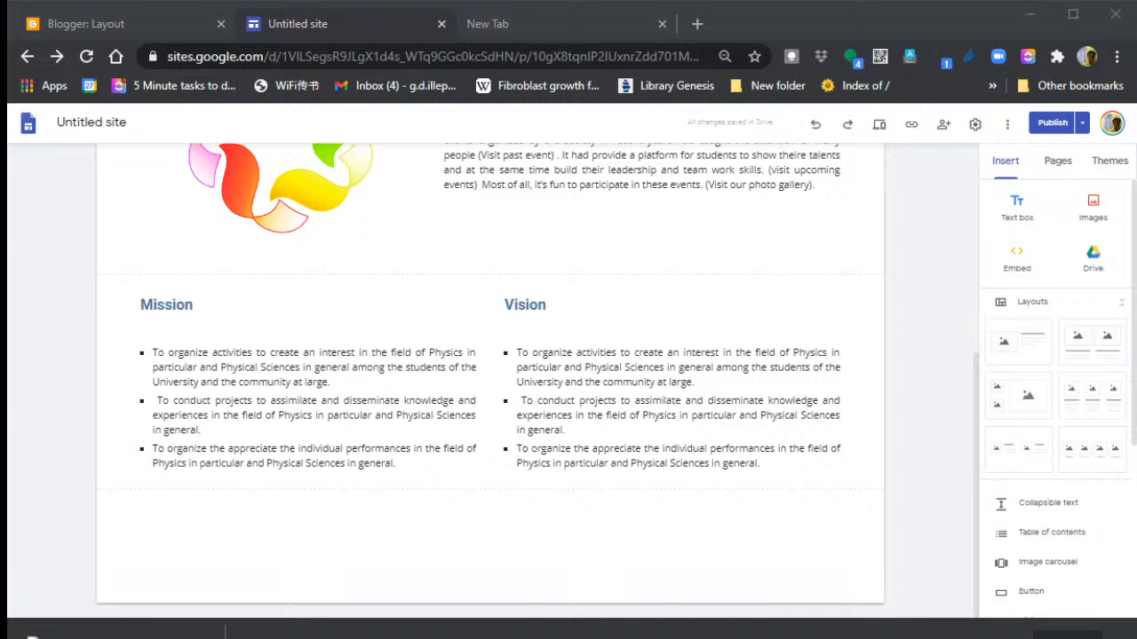
scroll(639, 415, up, 2)
scroll(639, 415, up, 2)
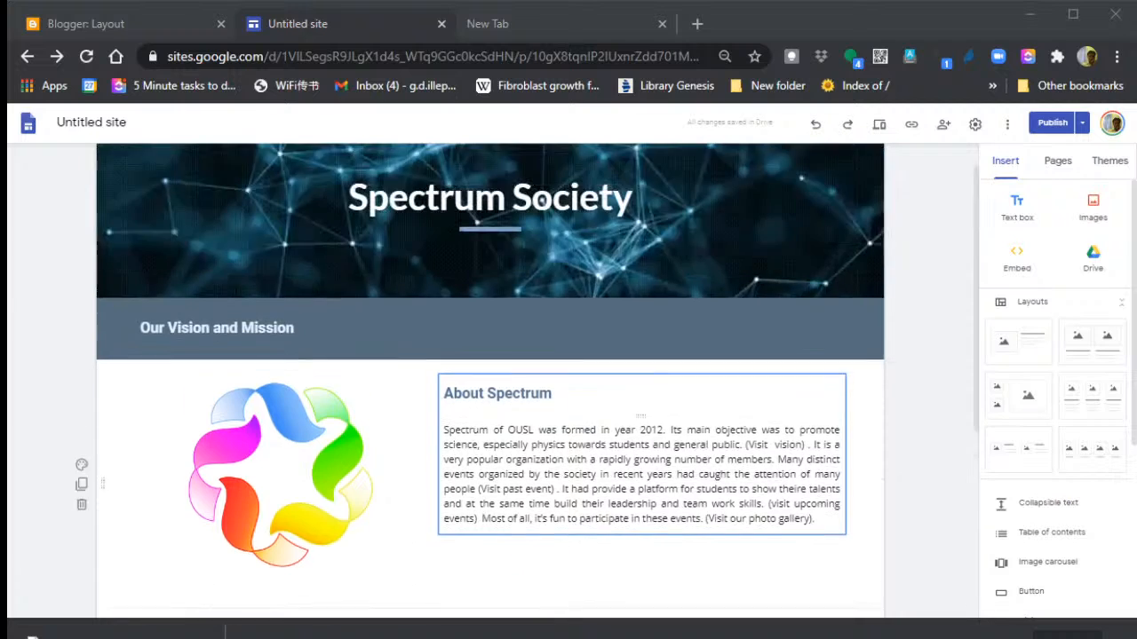
scroll(639, 414, down, 4)
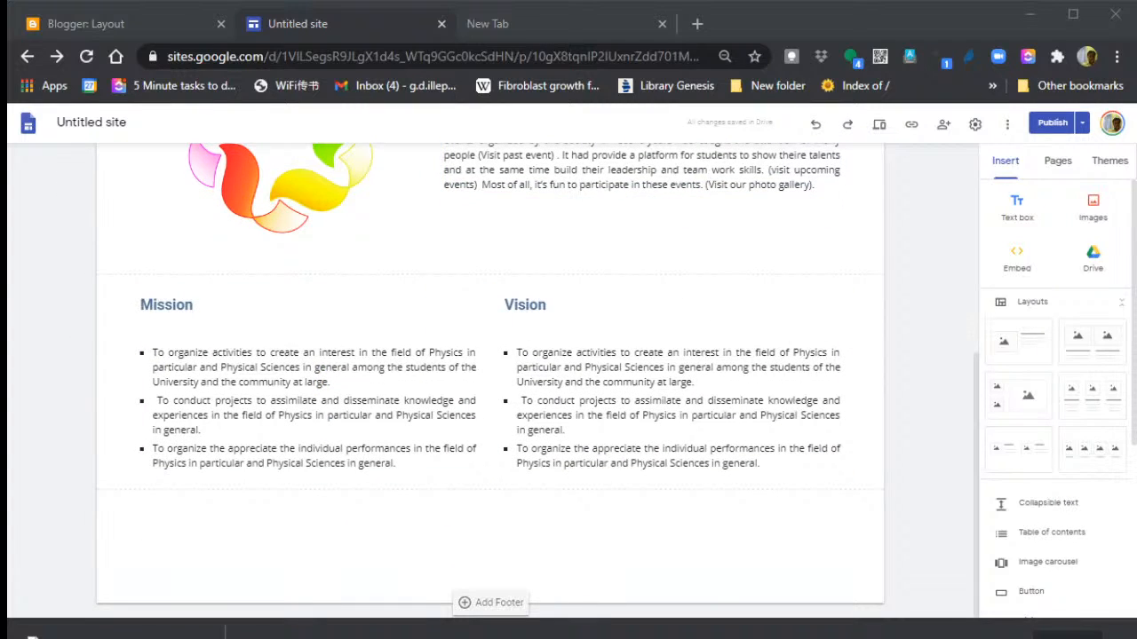
scroll(640, 415, up, 4)
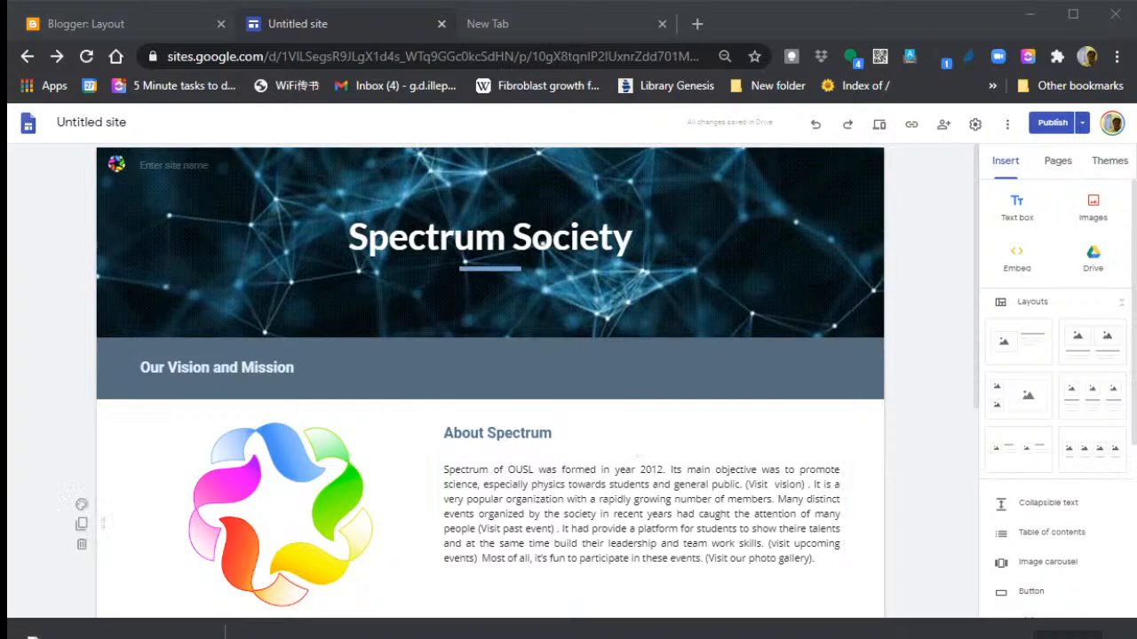
- Insert a full-width text box reading "Events" above the Mission and Vision section and select it for formatting
scroll(539, 240, down, 4)
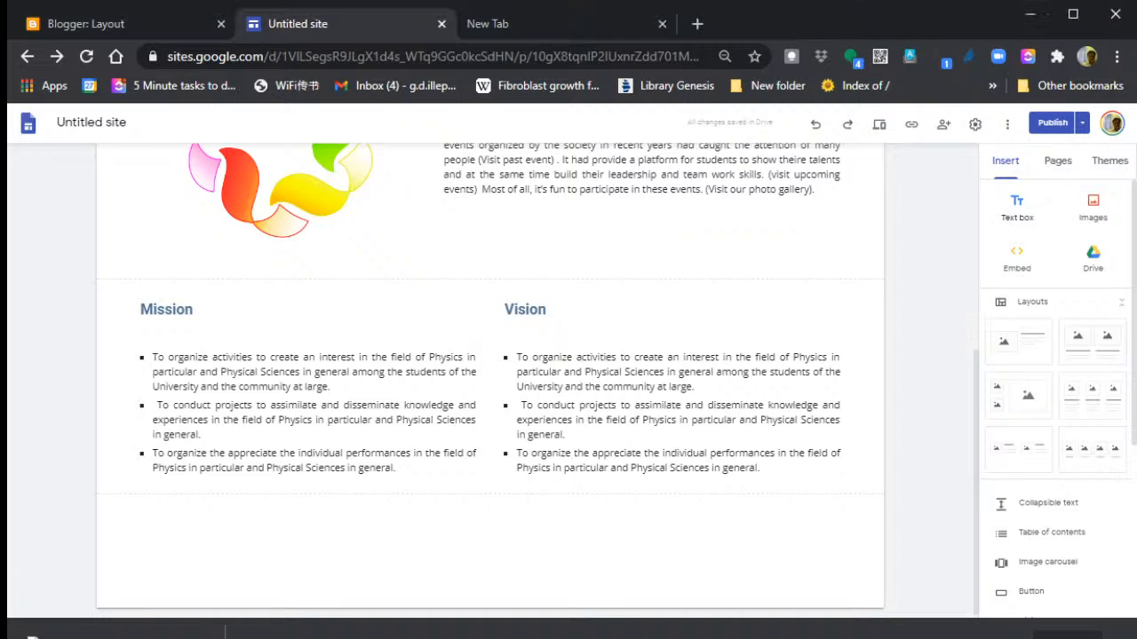
click(1016, 213)
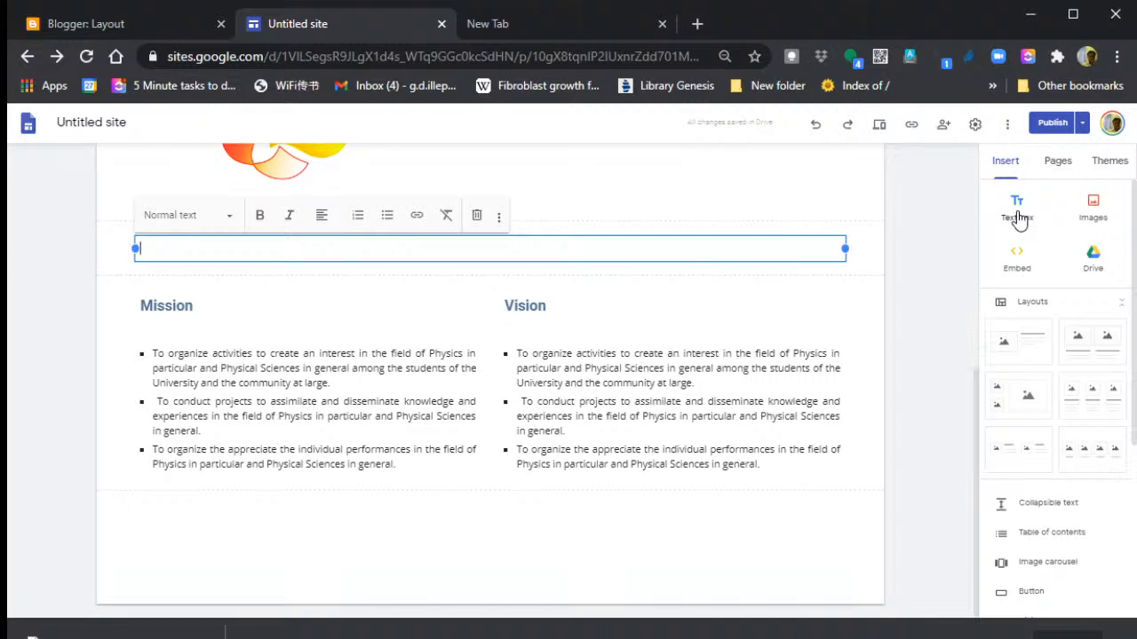
text(Events)
click(923, 255)
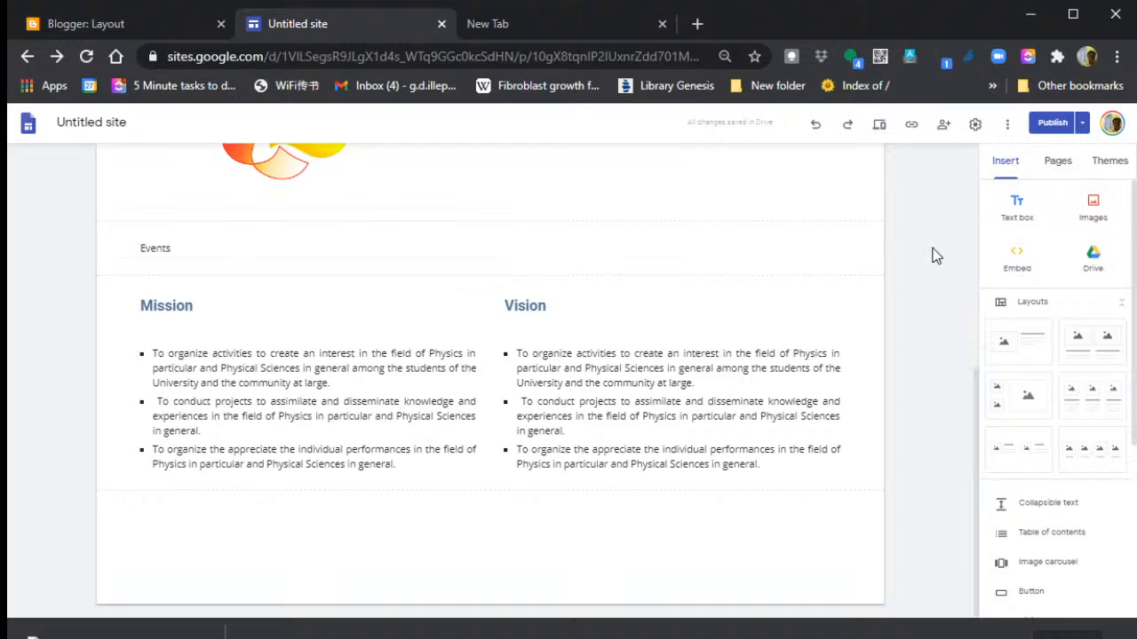
click(223, 247)
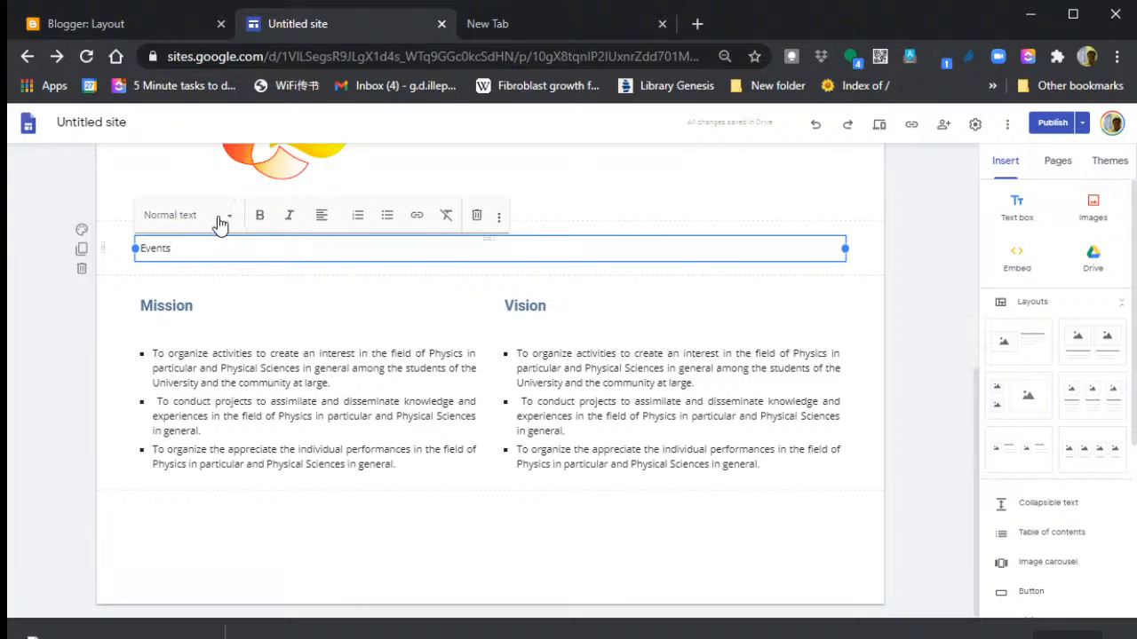
- Format the "Events" text as a Heading and move its section below the Mission and Vision section
click(216, 218)
click(199, 279)
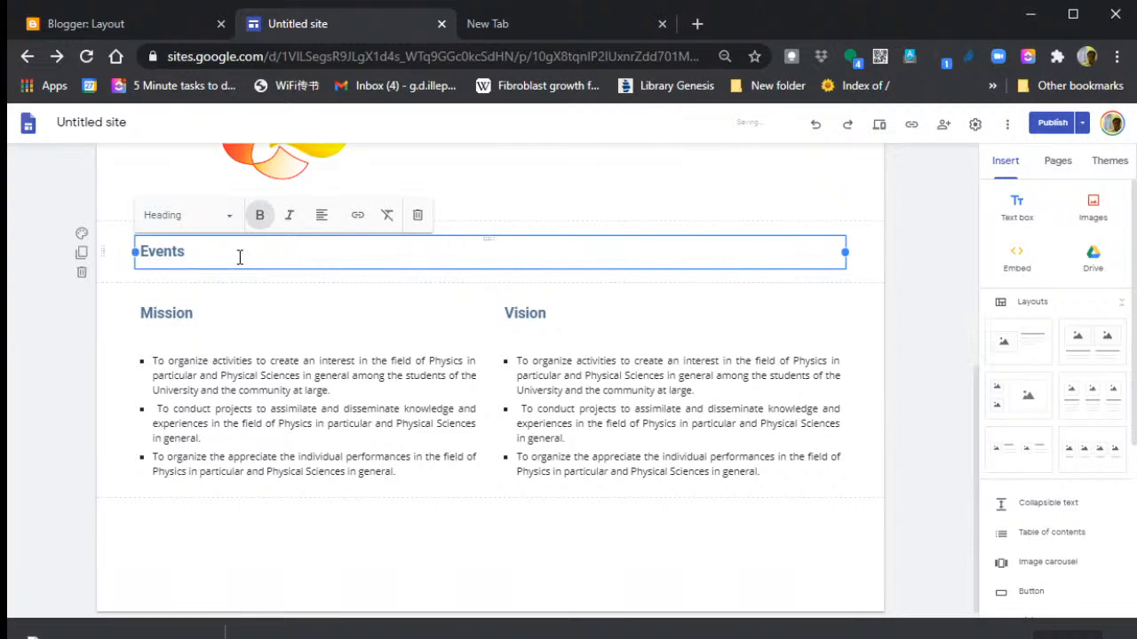
click(563, 222)
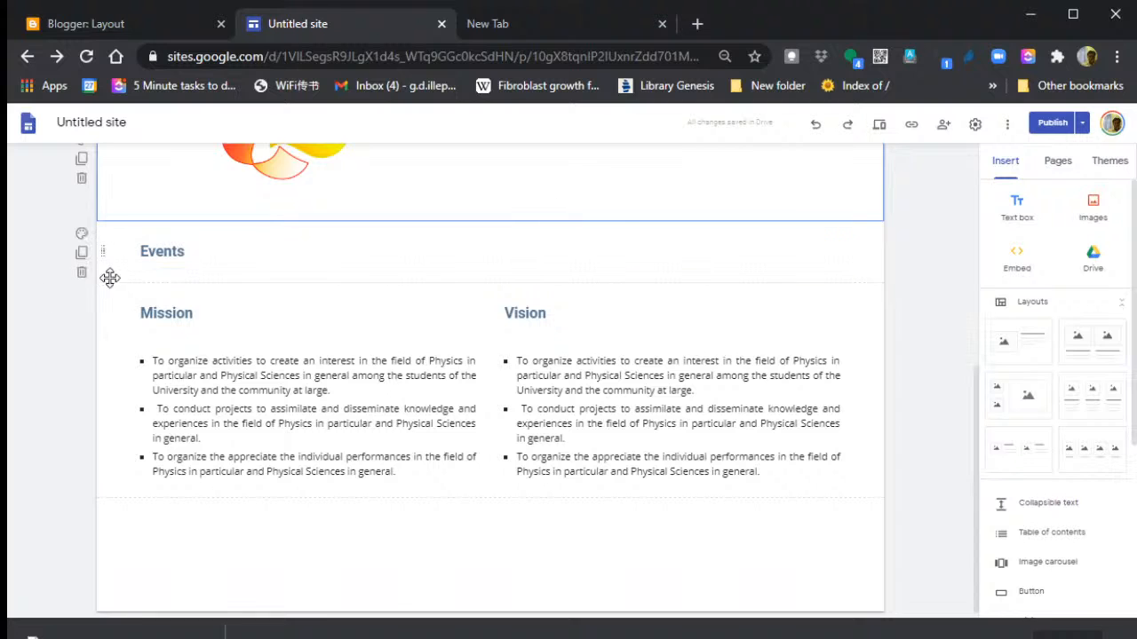
drag(101, 254, 100, 516)
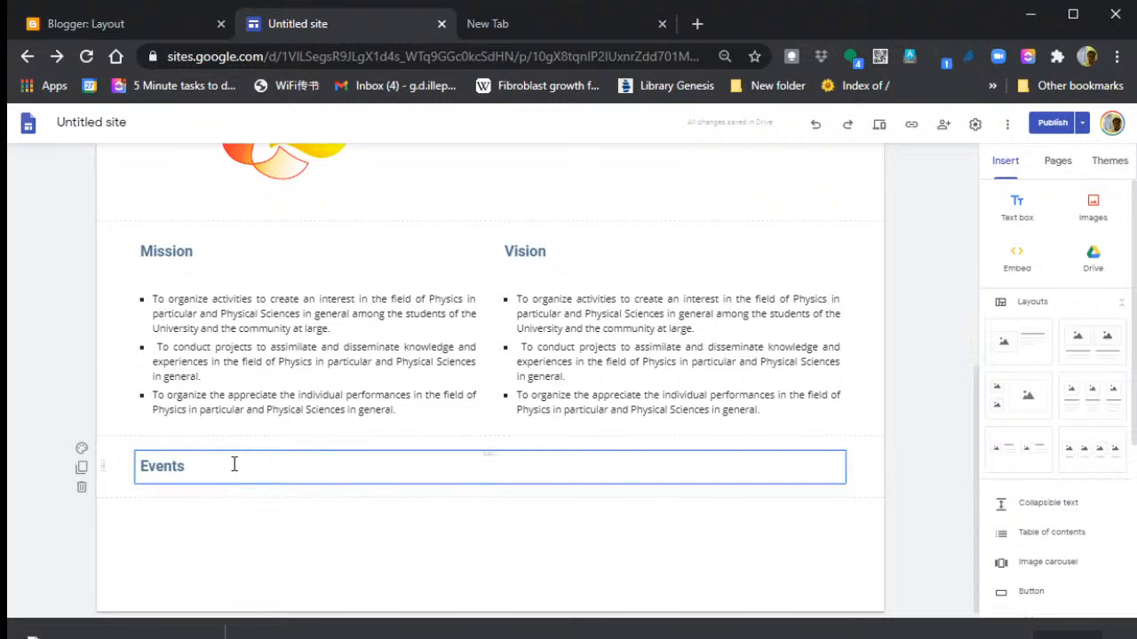
- Apply the Emphasis 1 background to the Events section and compare it with the rest of the page
scroll(372, 400, up, 3)
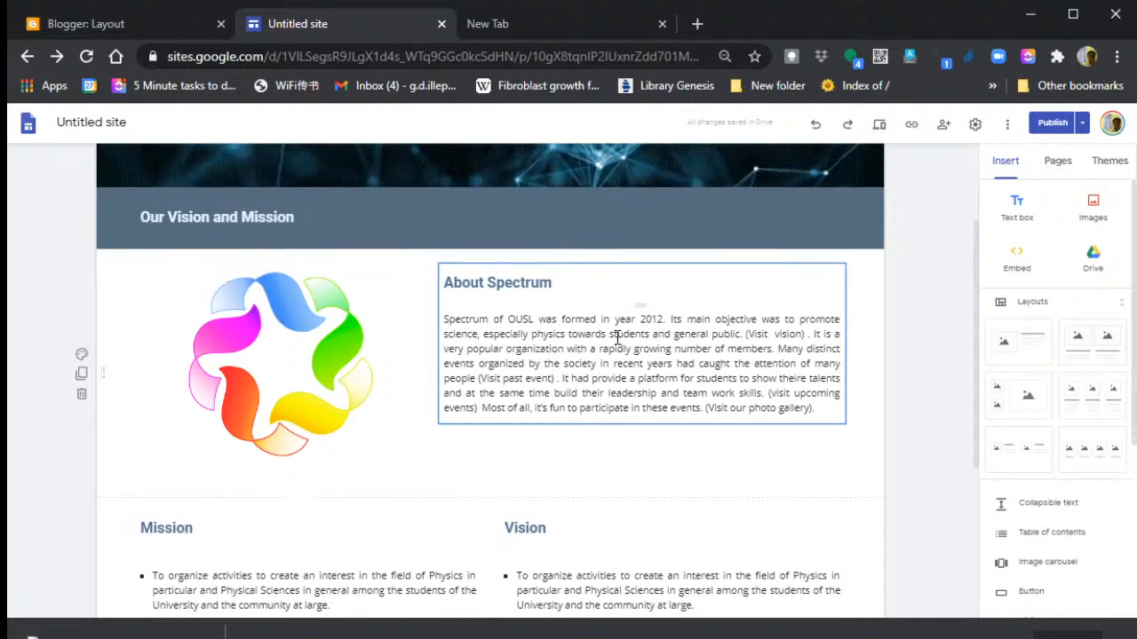
scroll(617, 338, down, 1)
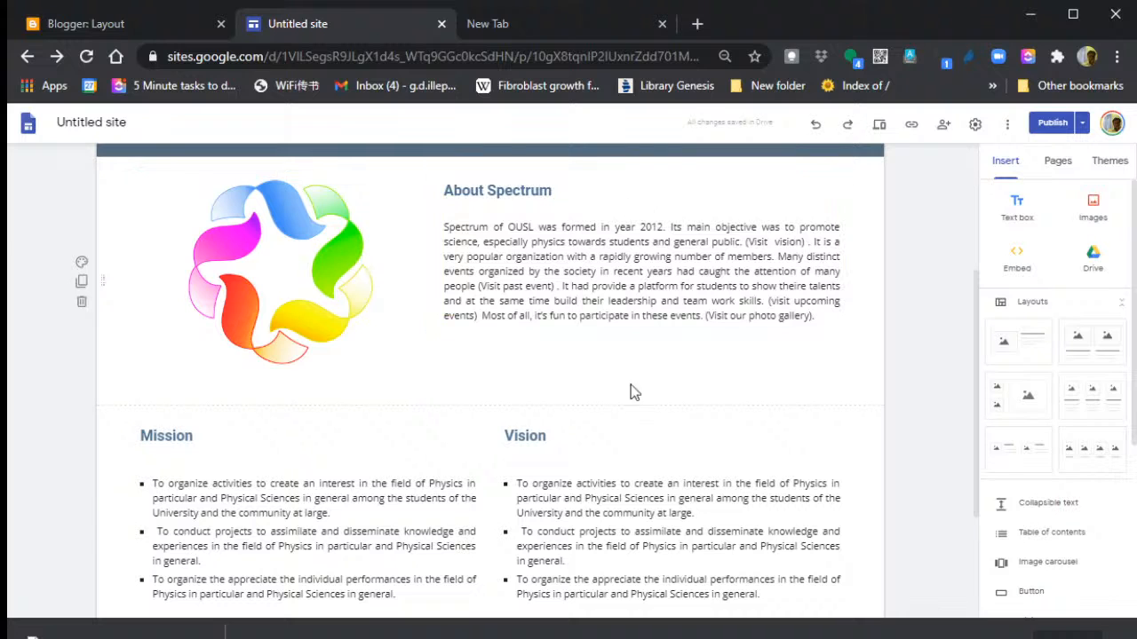
scroll(540, 488, down, 2)
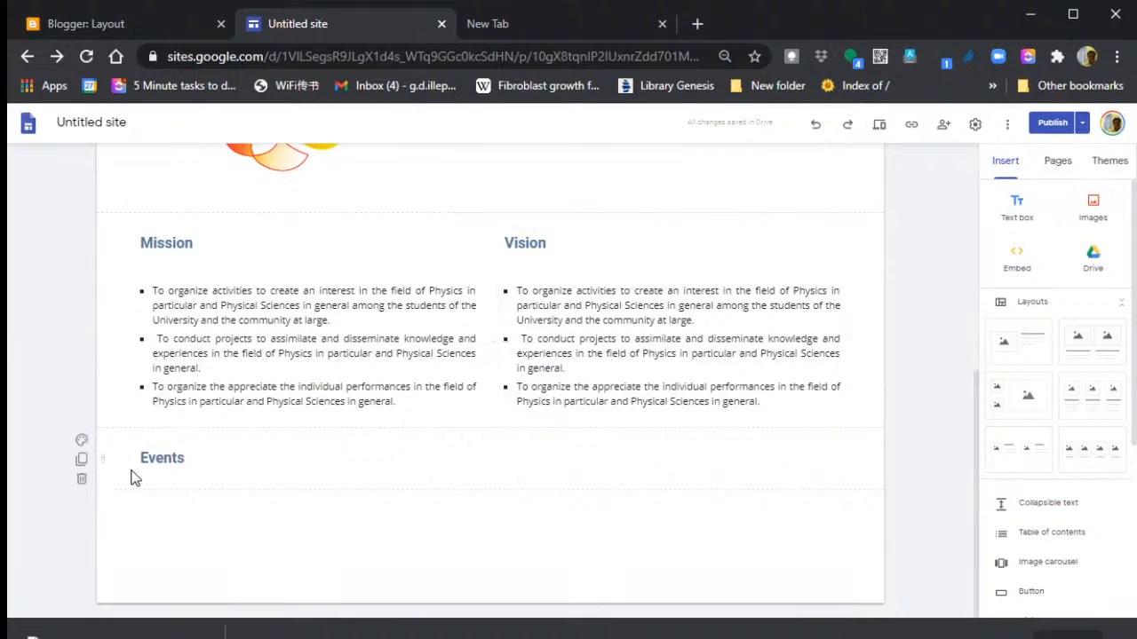
click(201, 461)
click(105, 462)
click(248, 462)
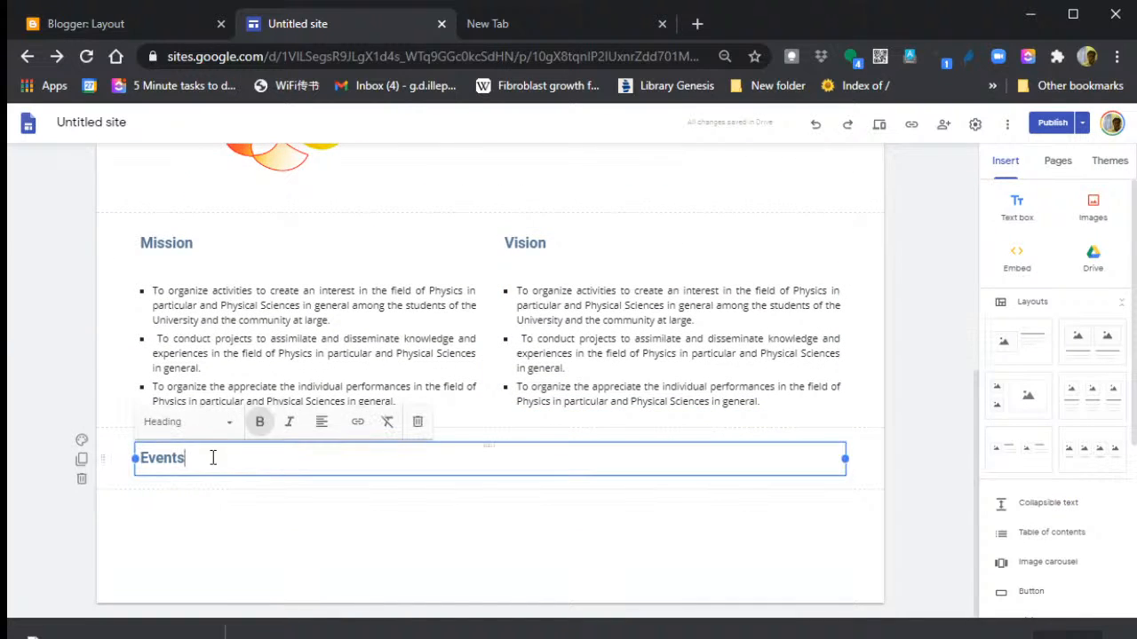
click(83, 441)
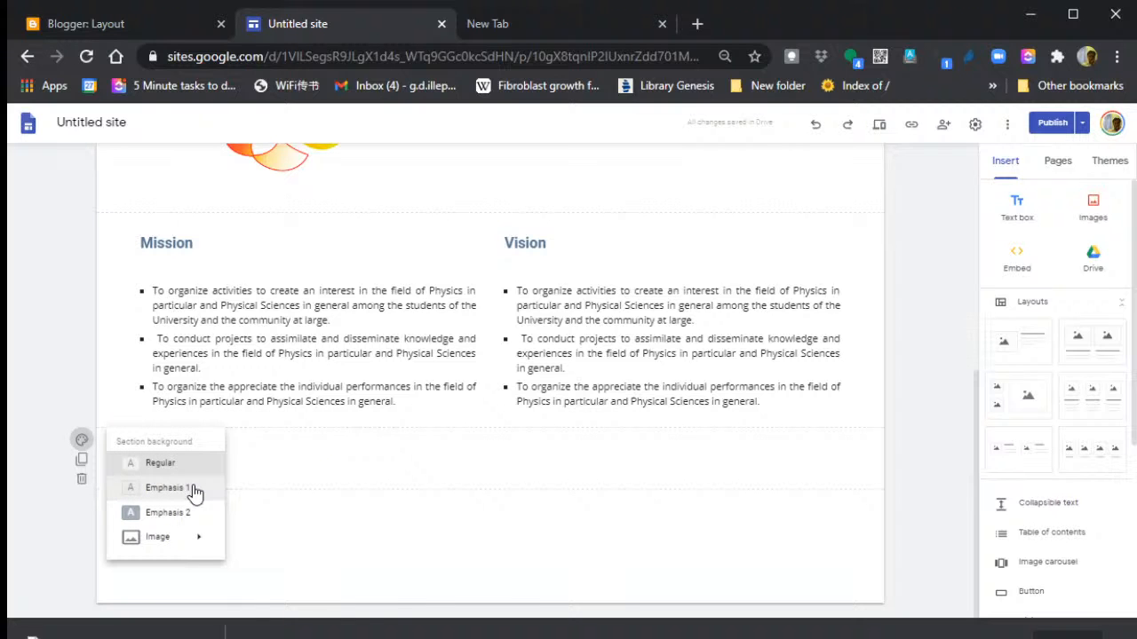
click(169, 488)
scroll(471, 373, up, 5)
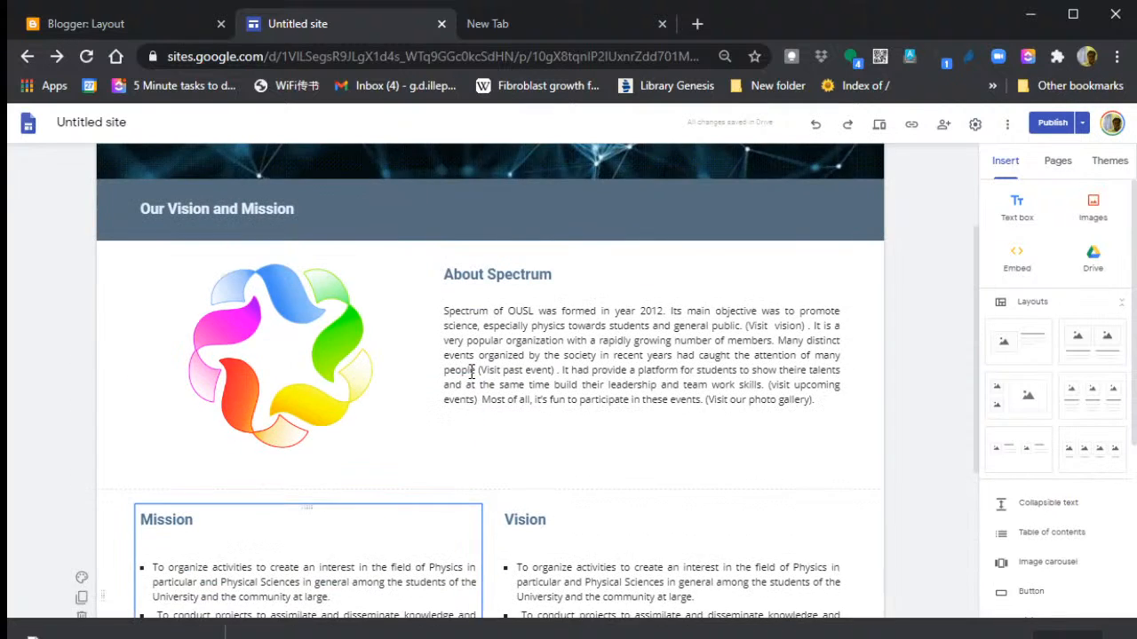
scroll(470, 373, down, 3)
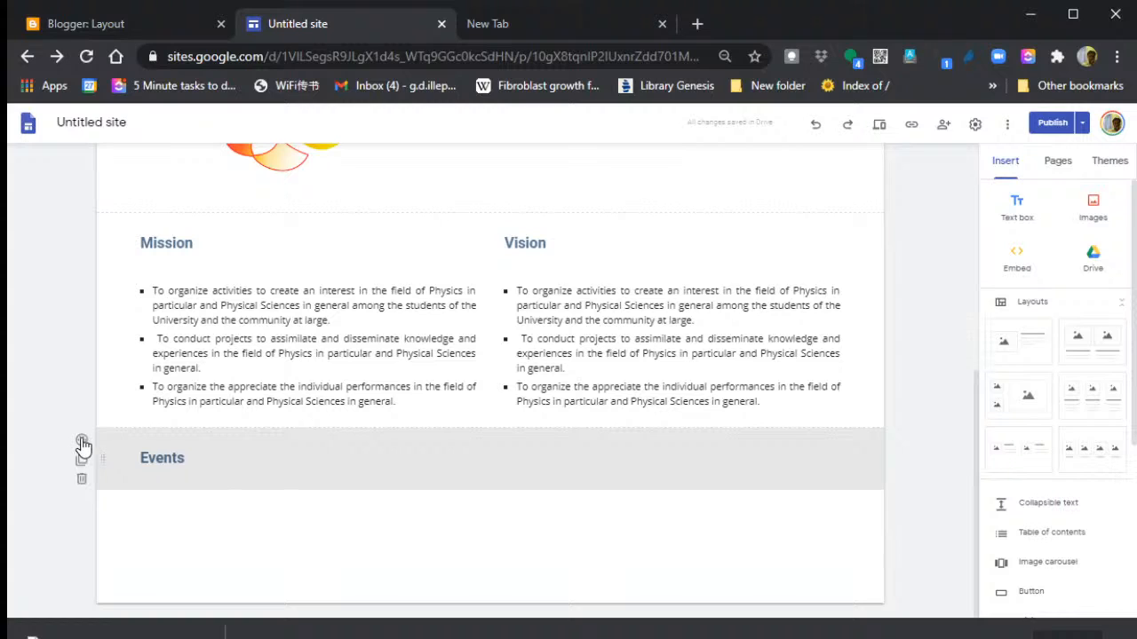
- Try the Emphasis 2 background on the Events section, then restore Emphasis 1
click(82, 441)
click(164, 511)
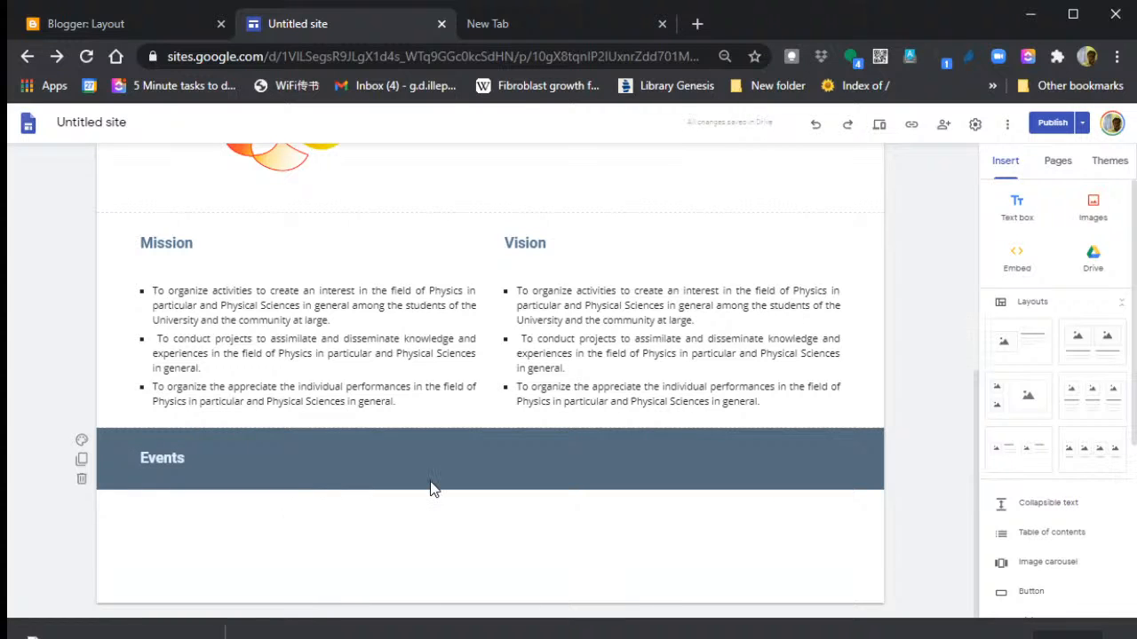
click(81, 440)
click(131, 496)
- Set the background of the "Our Vision and Mission" section to Emphasis 1 to match the Events section
scroll(237, 450, up, 5)
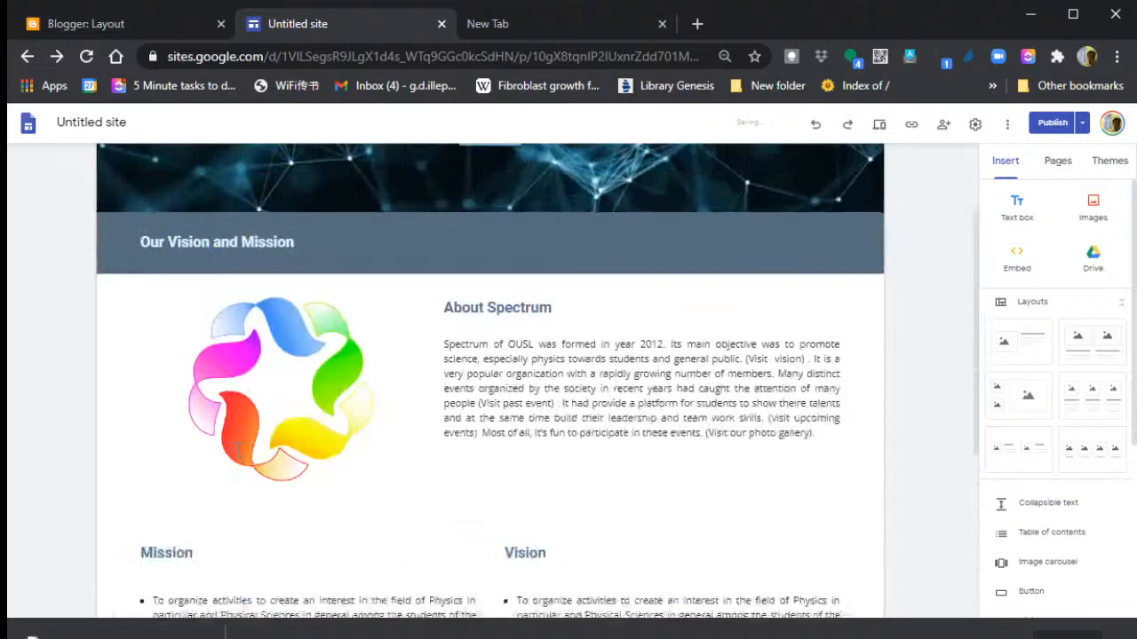
click(81, 283)
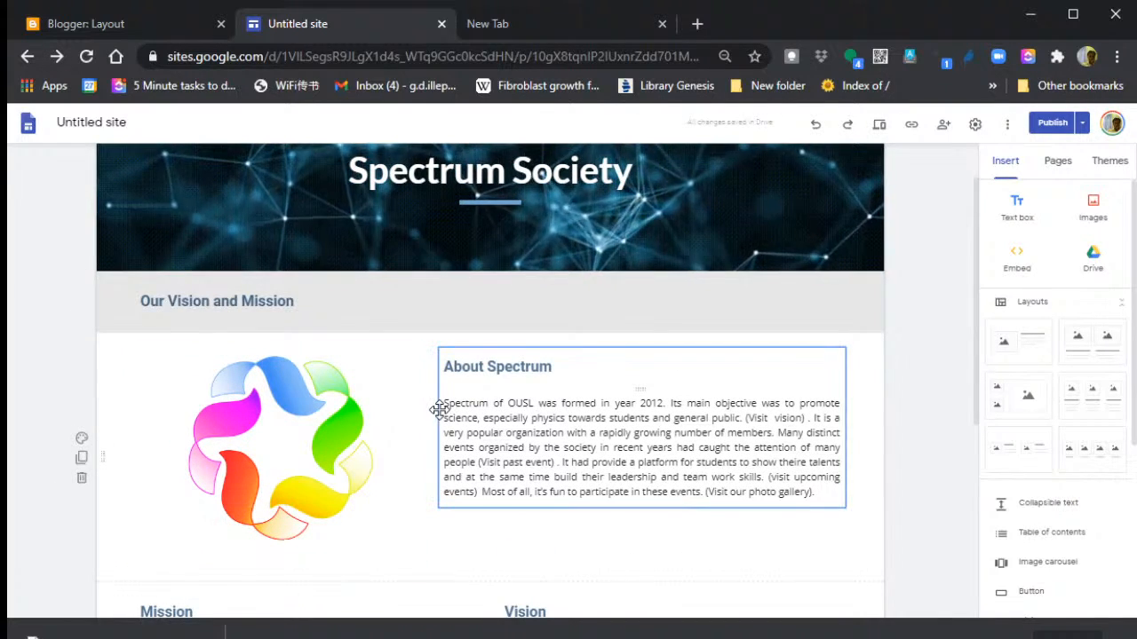
scroll(439, 410, down, 5)
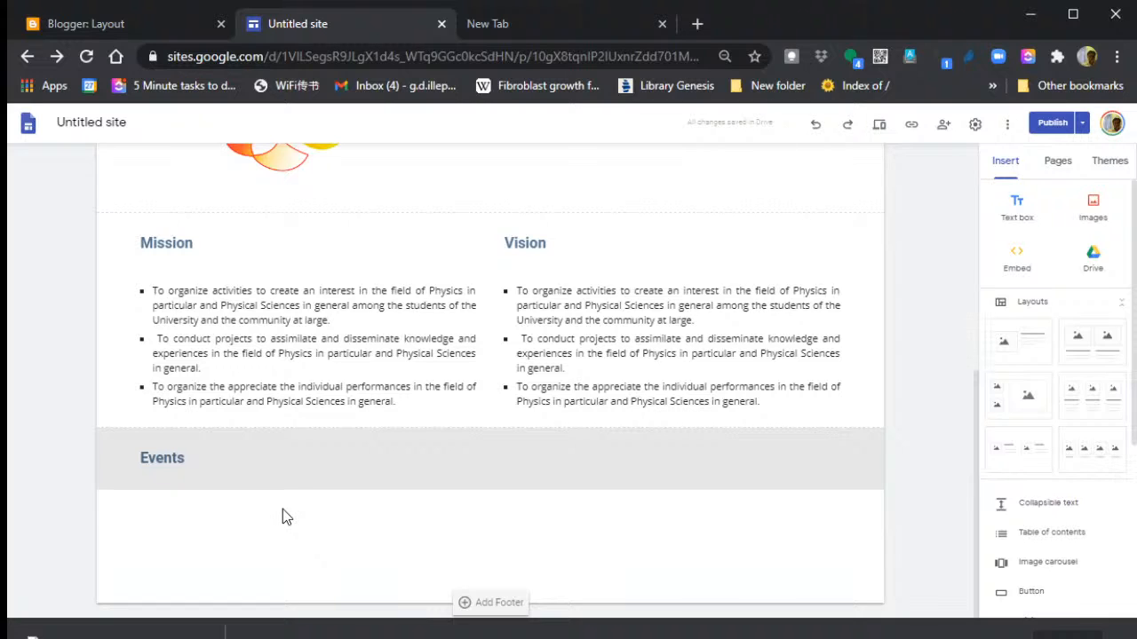
click(279, 391)
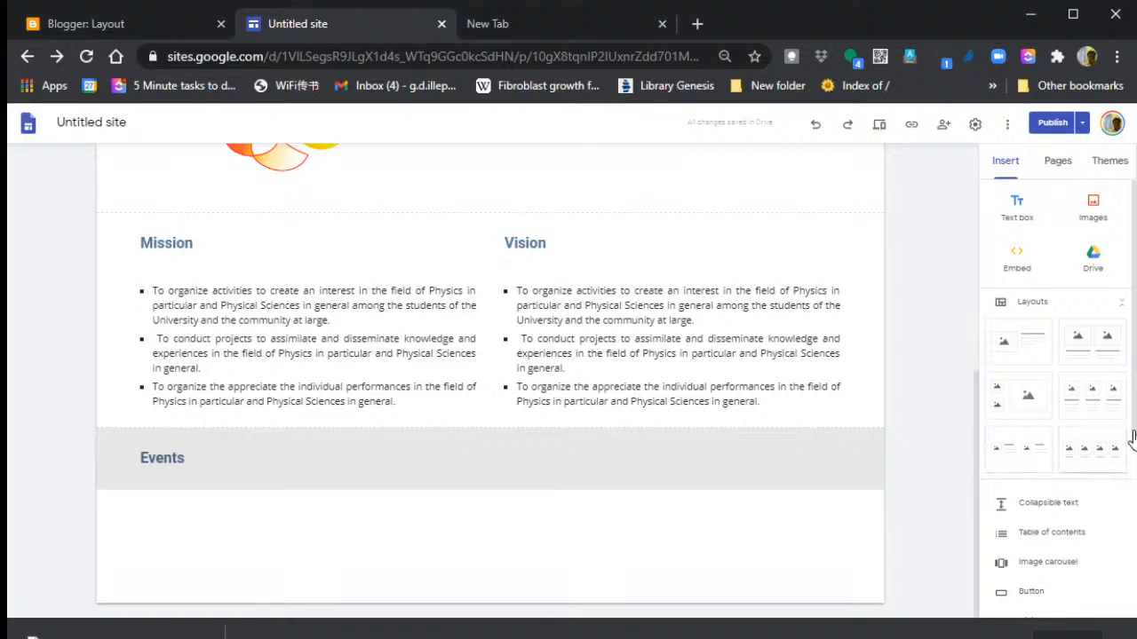
- Upload five event photos to a new image carousel and move the fourth photo to first place
scroll(1079, 460, down, 2)
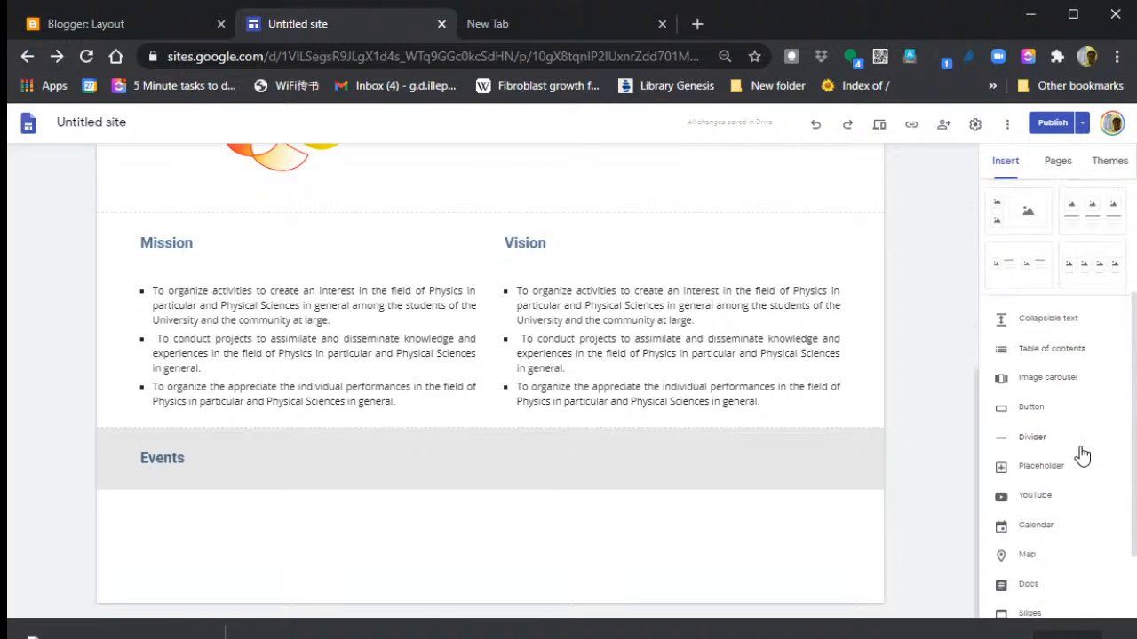
click(1056, 382)
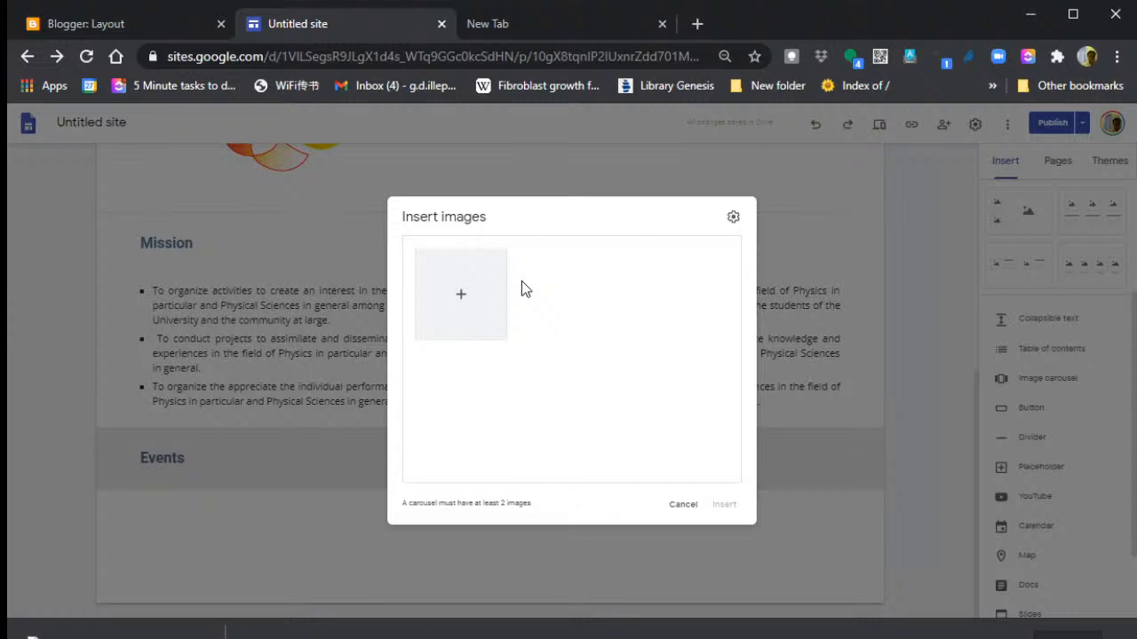
click(460, 297)
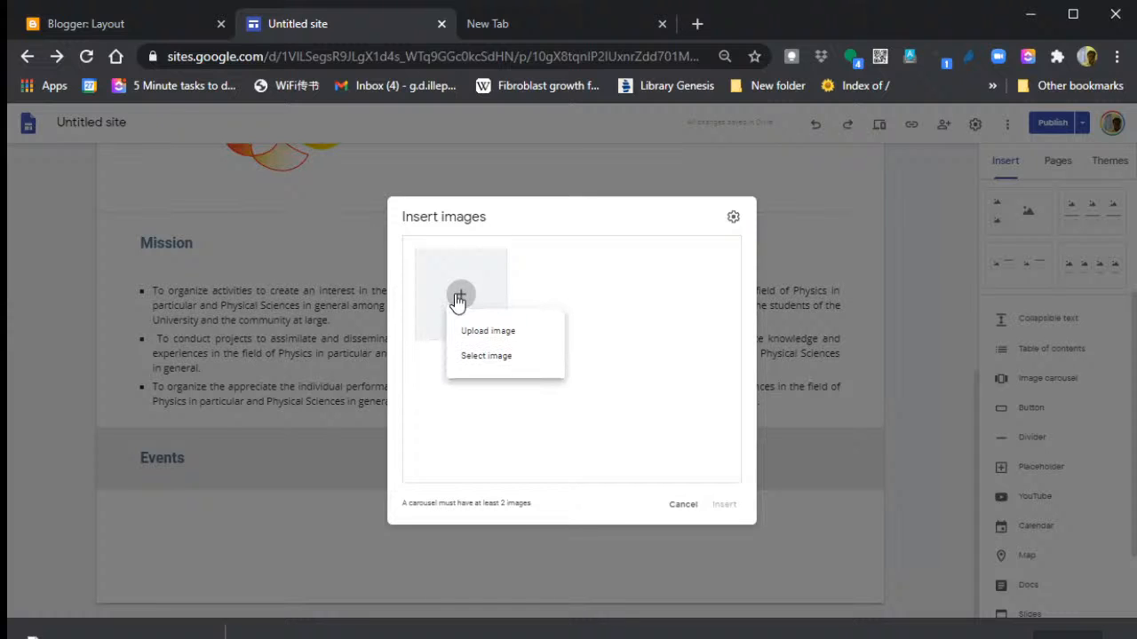
click(491, 332)
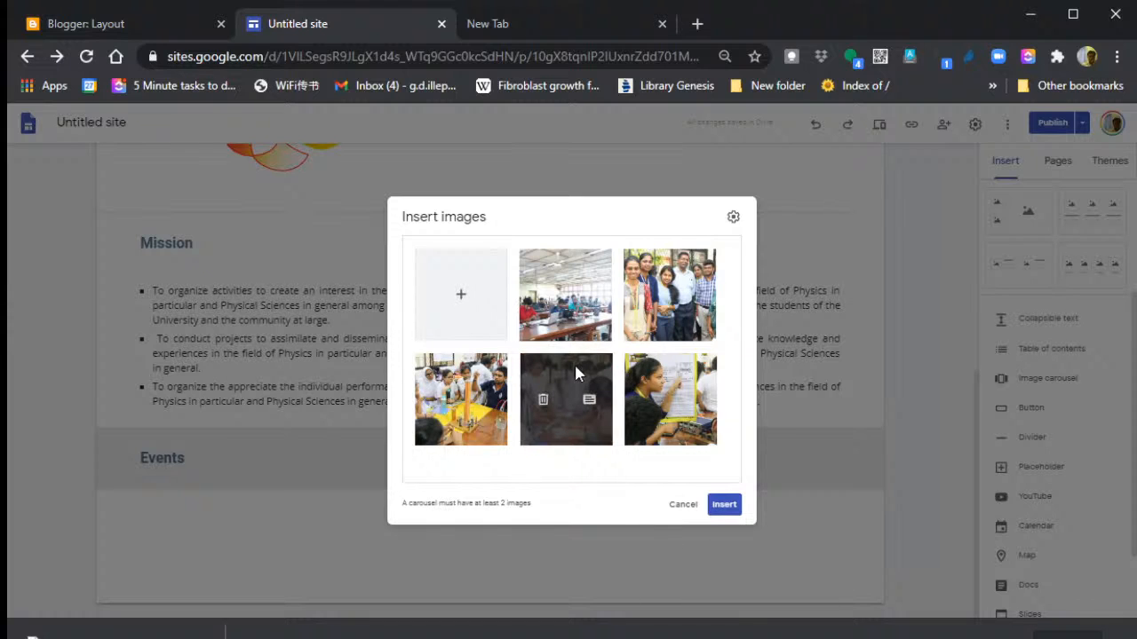
drag(569, 395, 520, 284)
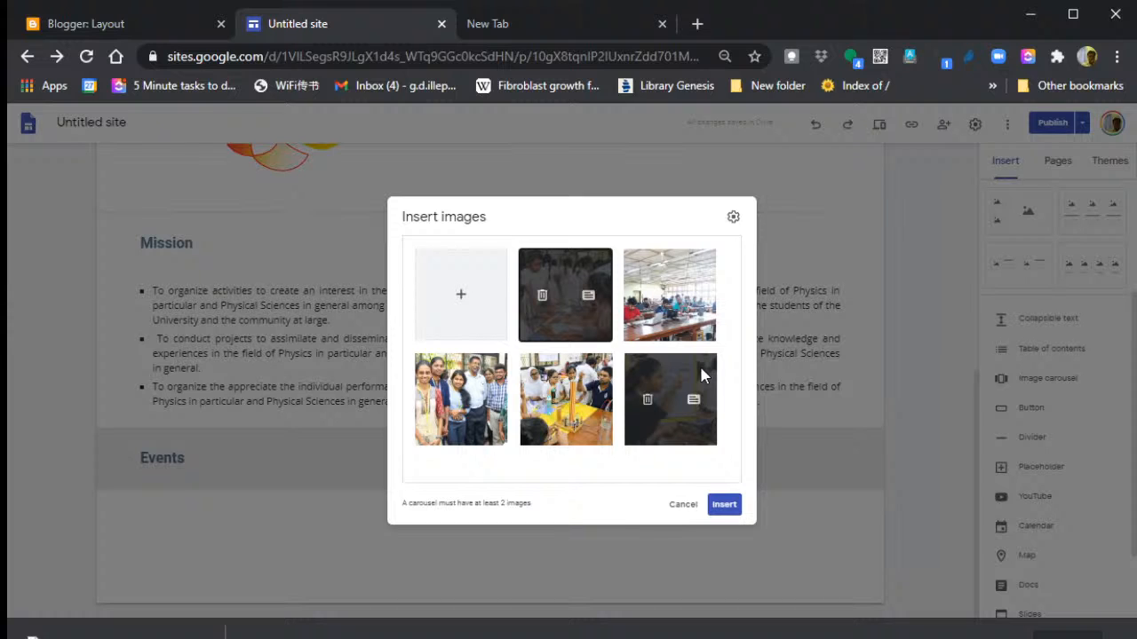
- Turn on Auto start for the image carousel and insert it below the Events section
click(734, 220)
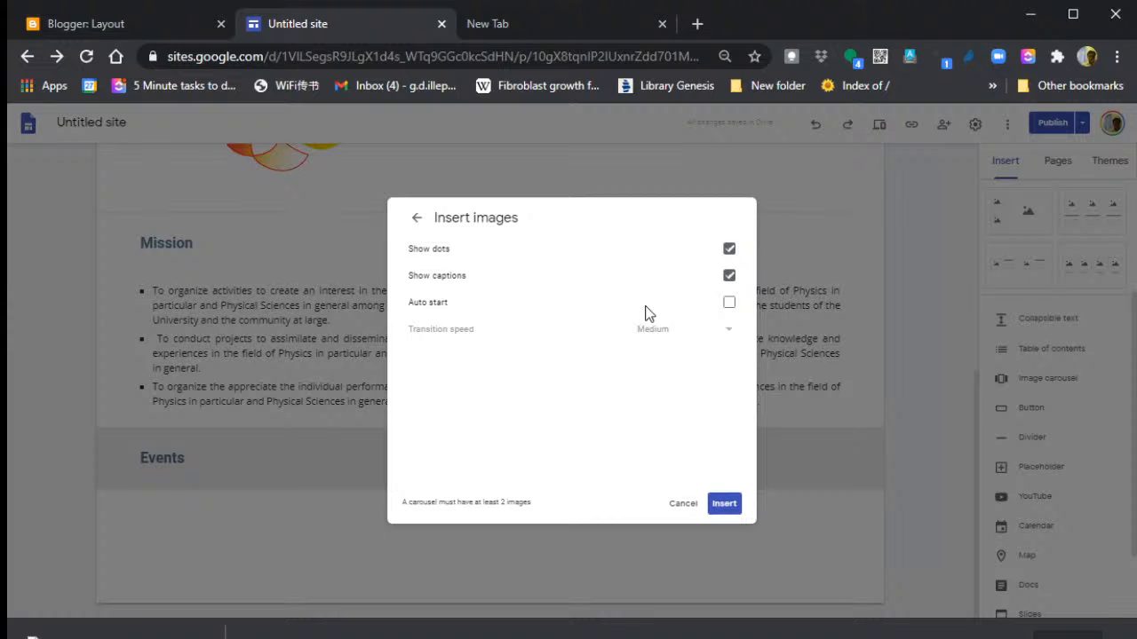
click(729, 304)
click(417, 220)
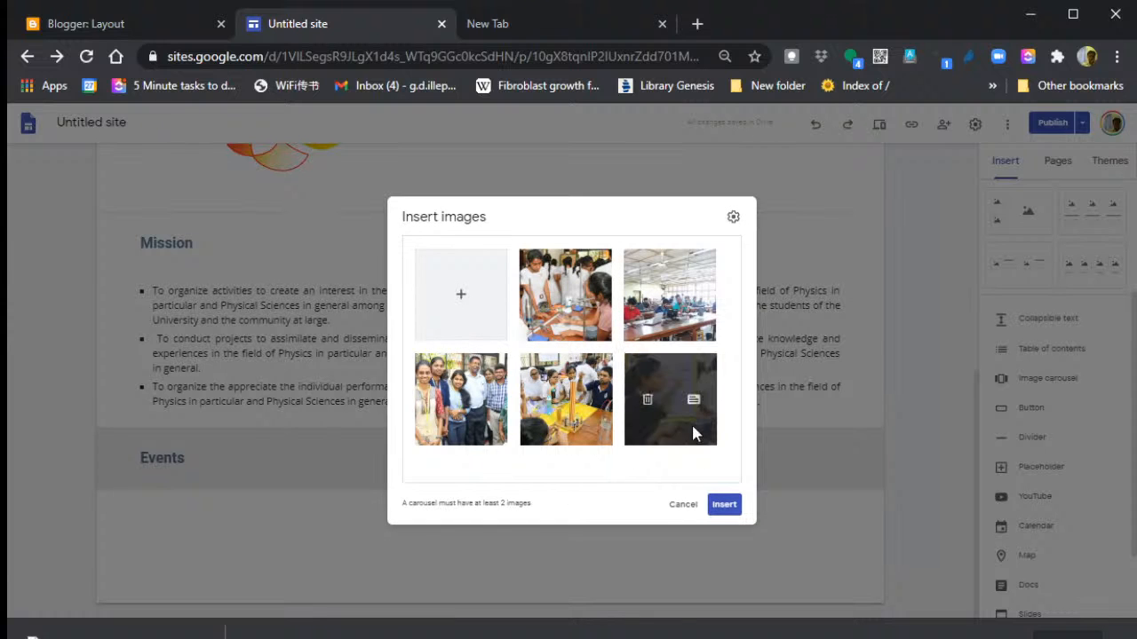
click(718, 513)
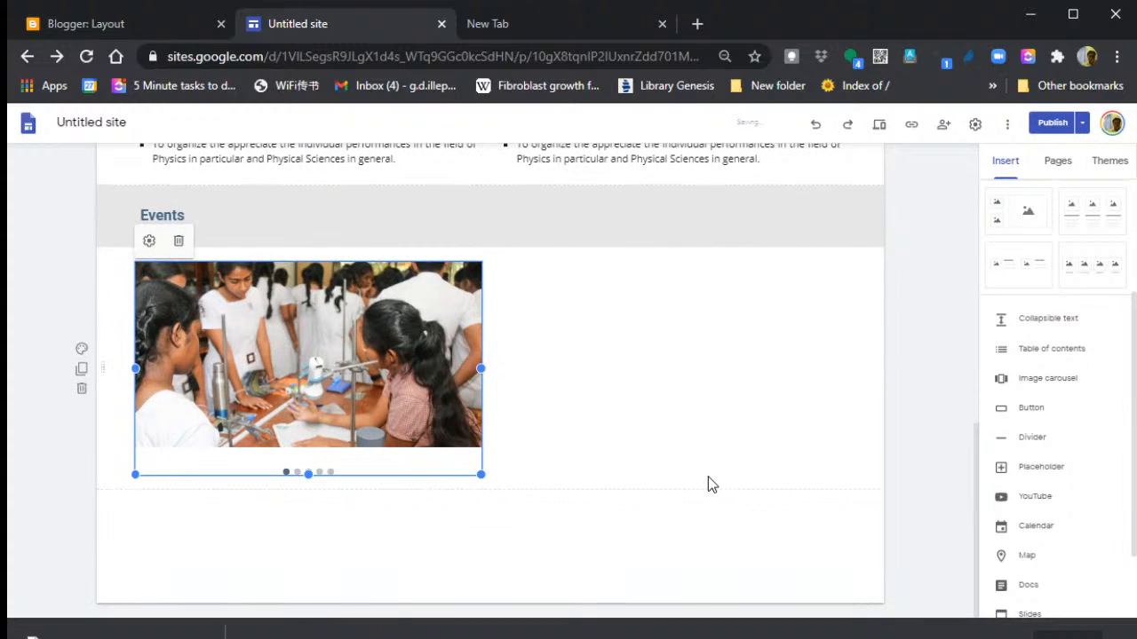
- Make the image carousel below the Events heading taller by extending its lower edge, and check its fit on the page
drag(305, 472, 306, 509)
click(675, 418)
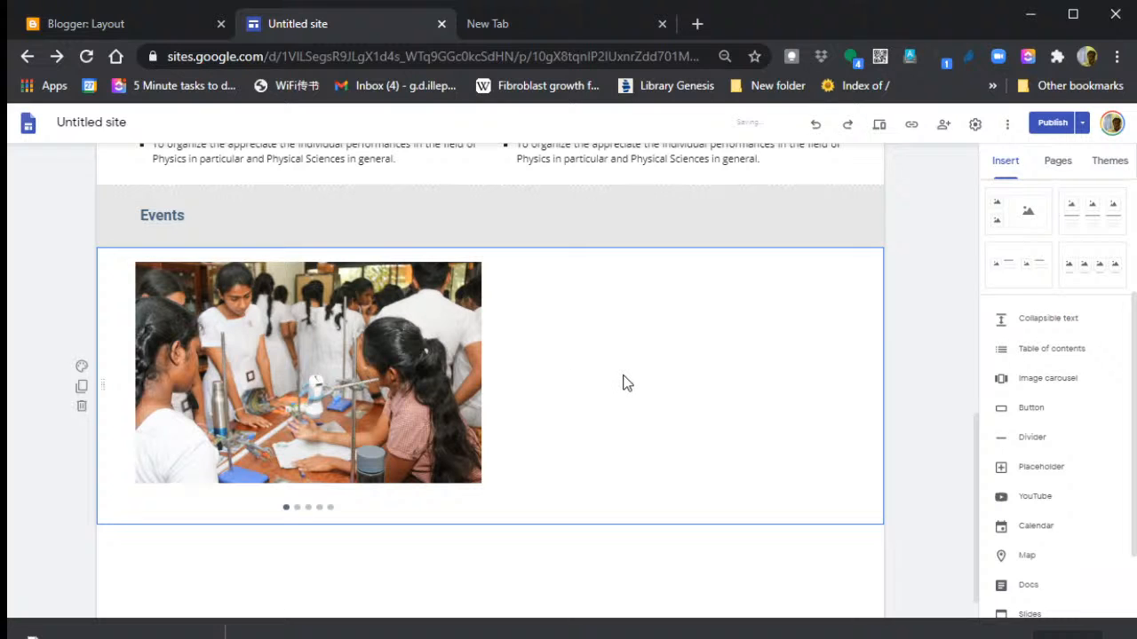
scroll(746, 289, up, 2)
click(749, 279)
scroll(749, 279, down, 2)
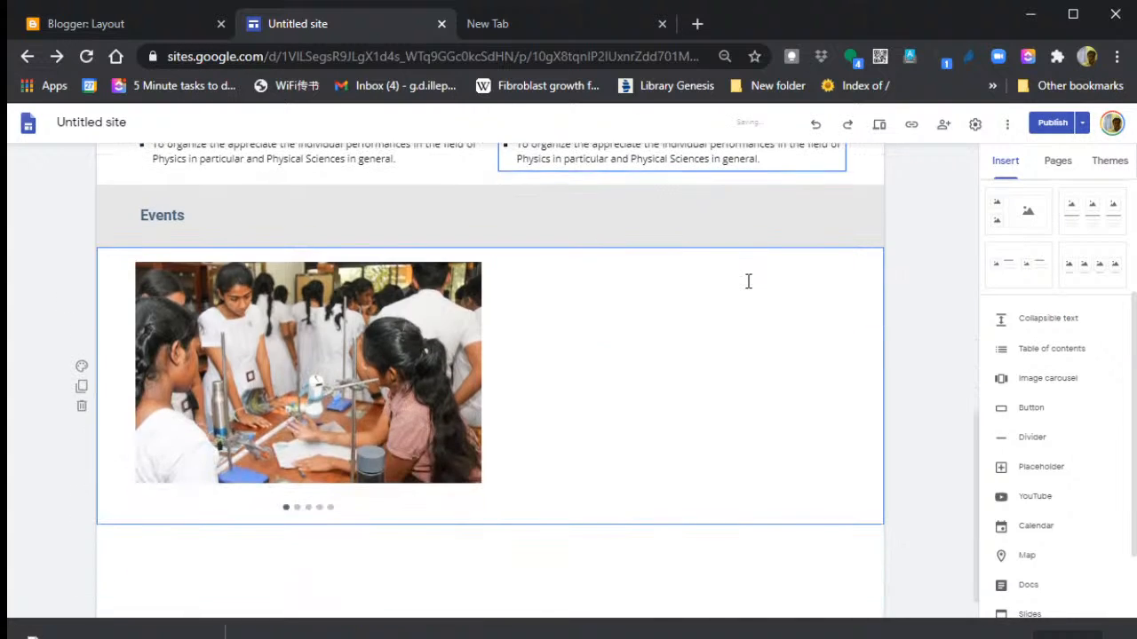
- Preview the site from the banner to the Events section, then return to the editor and check the carousel
click(879, 124)
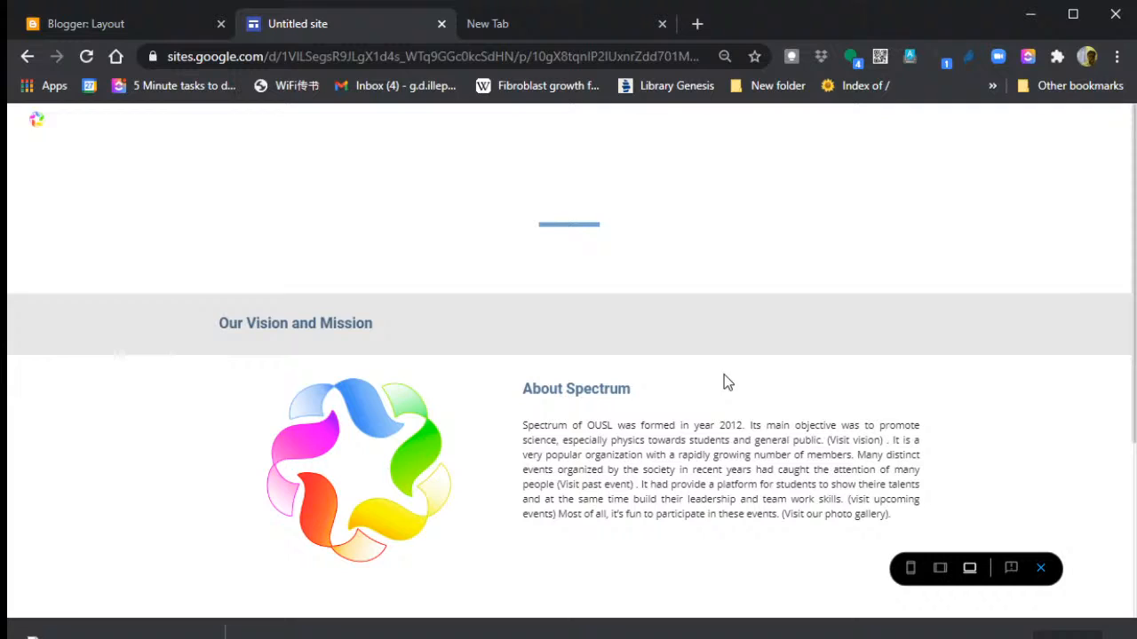
scroll(724, 382, down, 3)
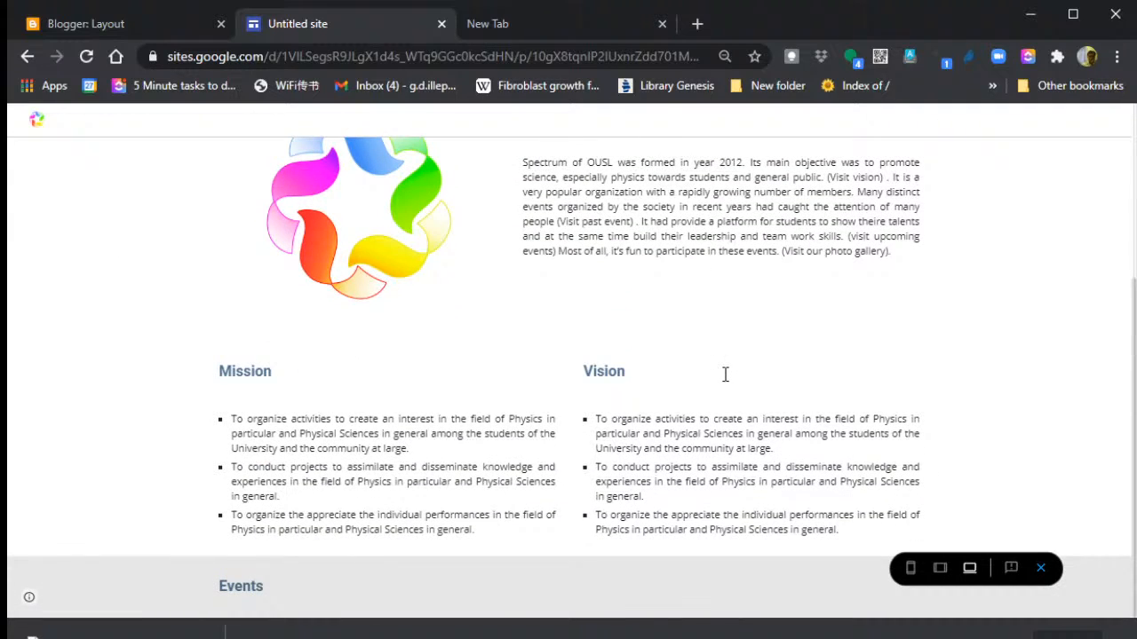
scroll(723, 382, up, 2)
scroll(725, 377, down, 2)
scroll(723, 385, up, 3)
scroll(725, 382, down, 3)
scroll(723, 387, up, 3)
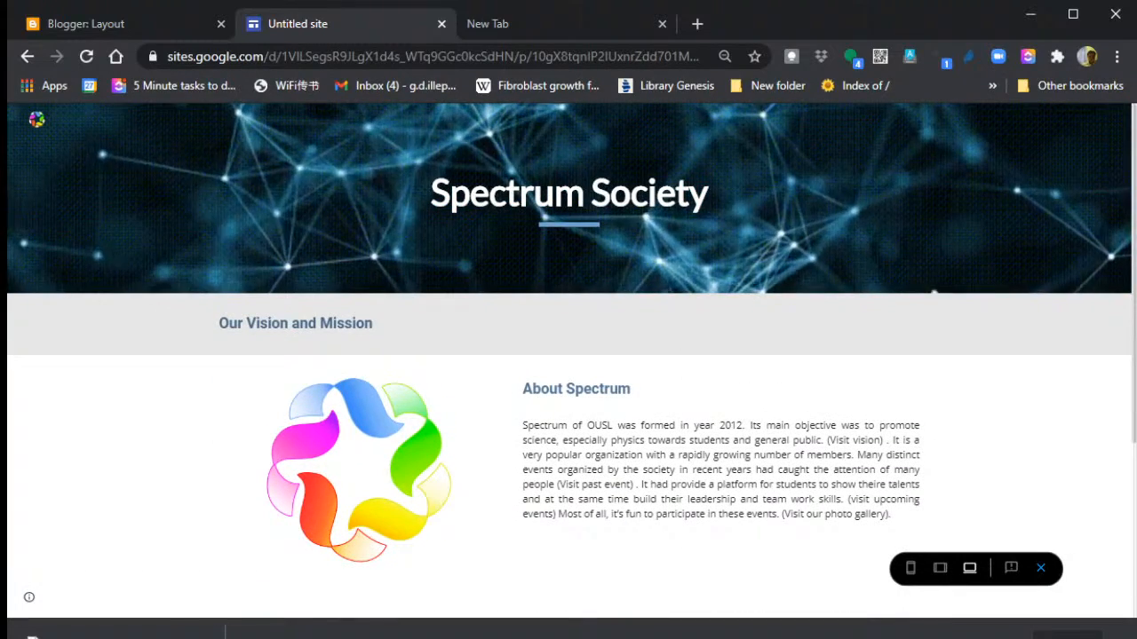
click(1041, 568)
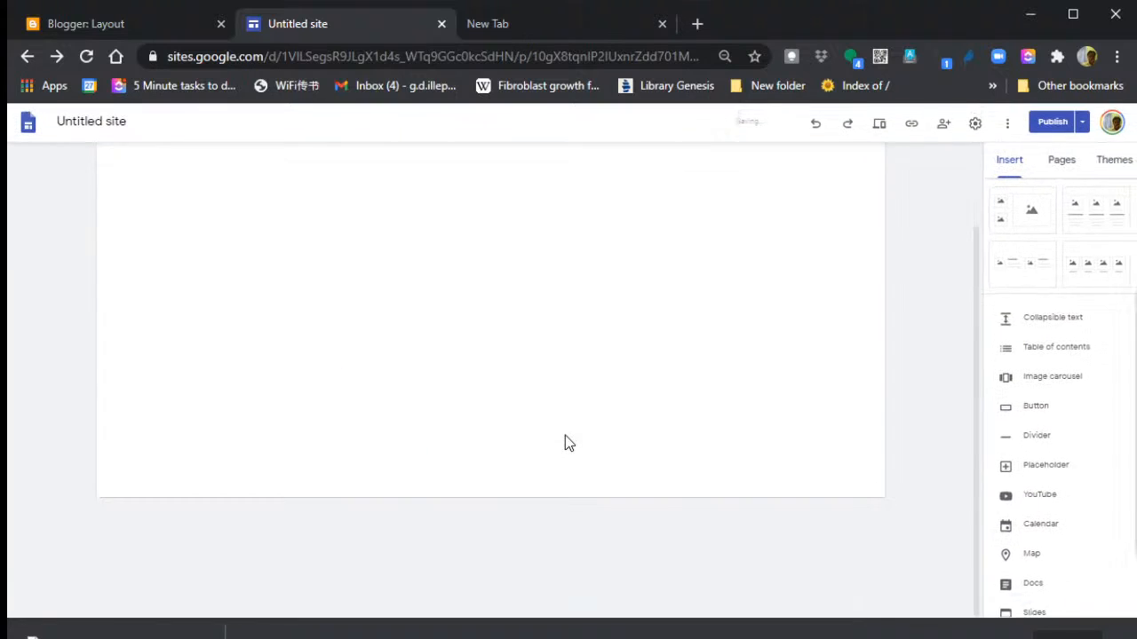
scroll(568, 439, down, 5)
click(573, 439)
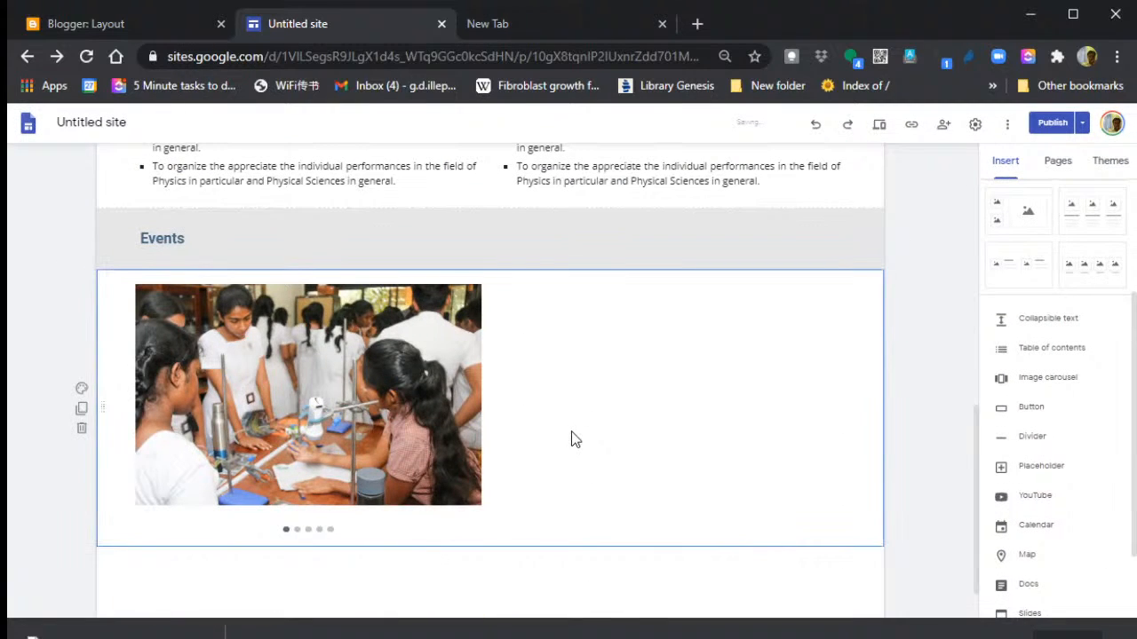
scroll(660, 426, down, 1)
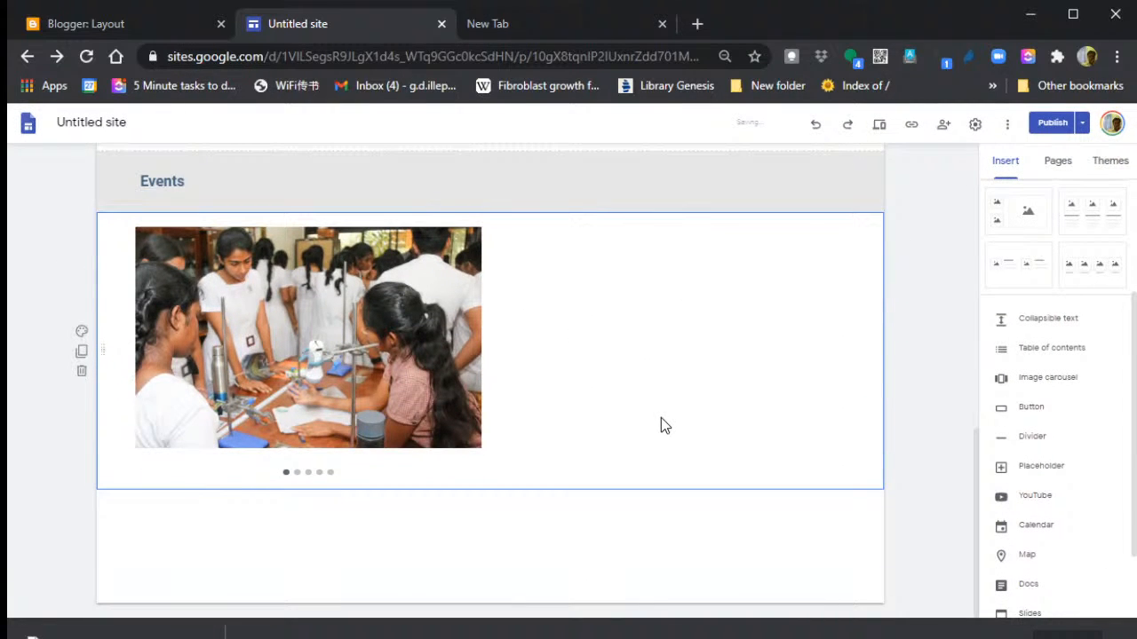
- Preview the site again with the browser zoomed out to view the whole page, then reset the zoom
click(878, 124)
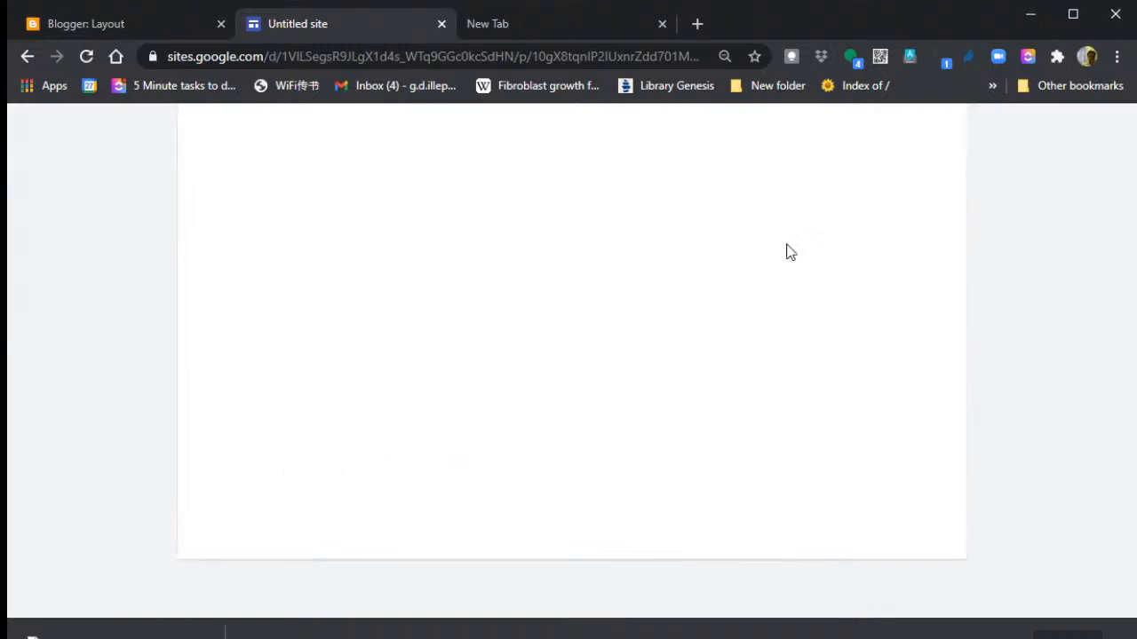
scroll(772, 362, down, 3)
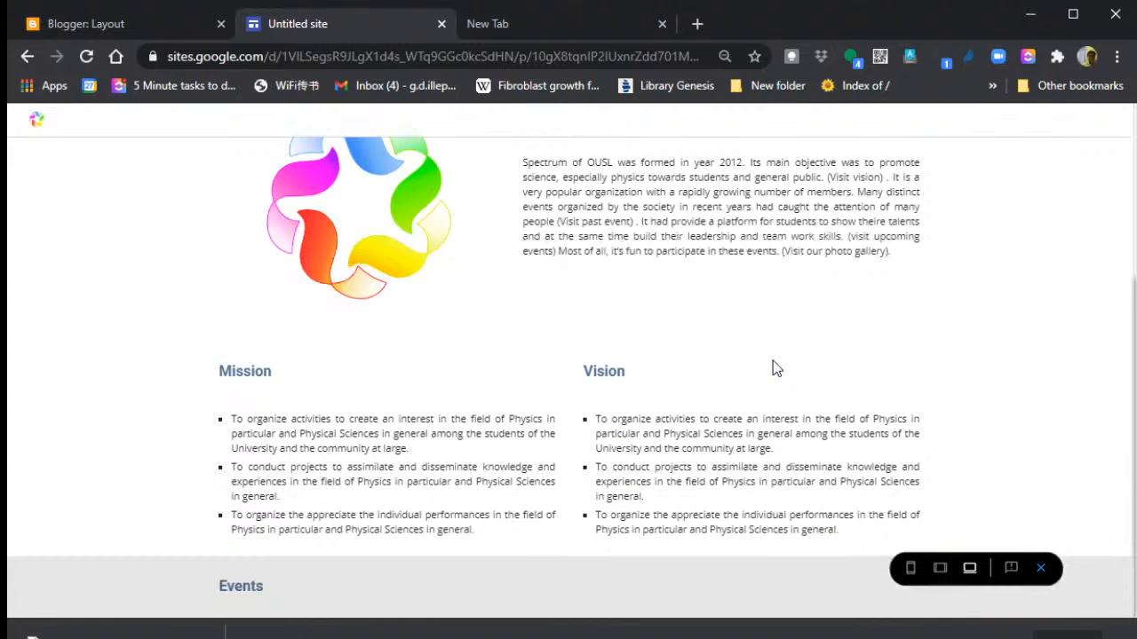
key(ctrl+minus)
key(ctrl+minus)
key(ctrl+minus)
key(ctrl+minus)
key(ctrl+minus)
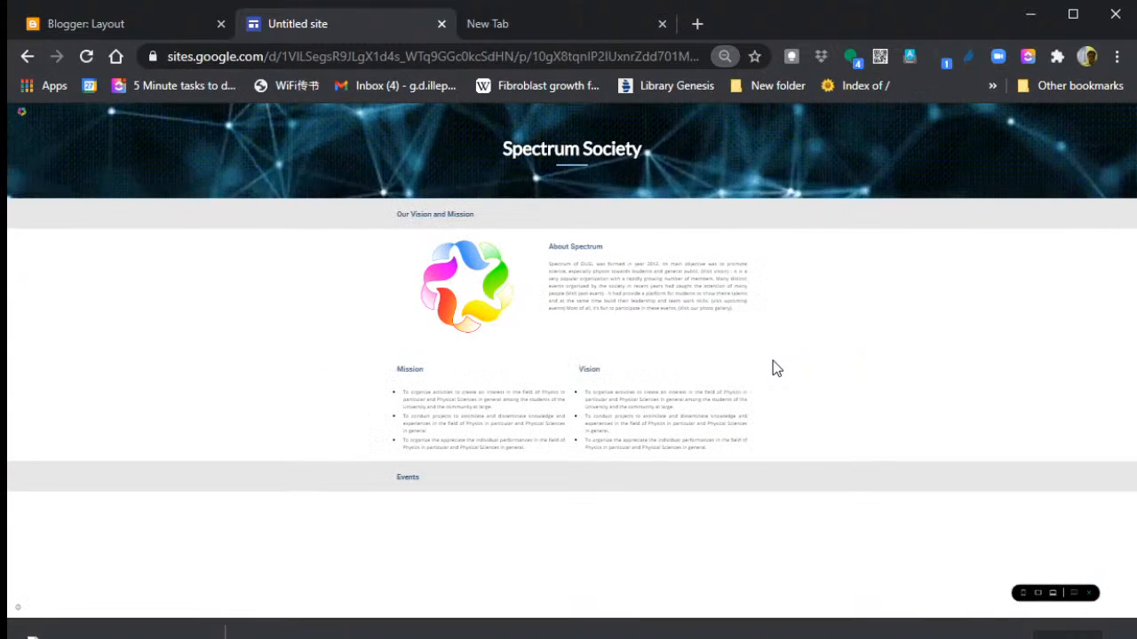
key(ctrl+0)
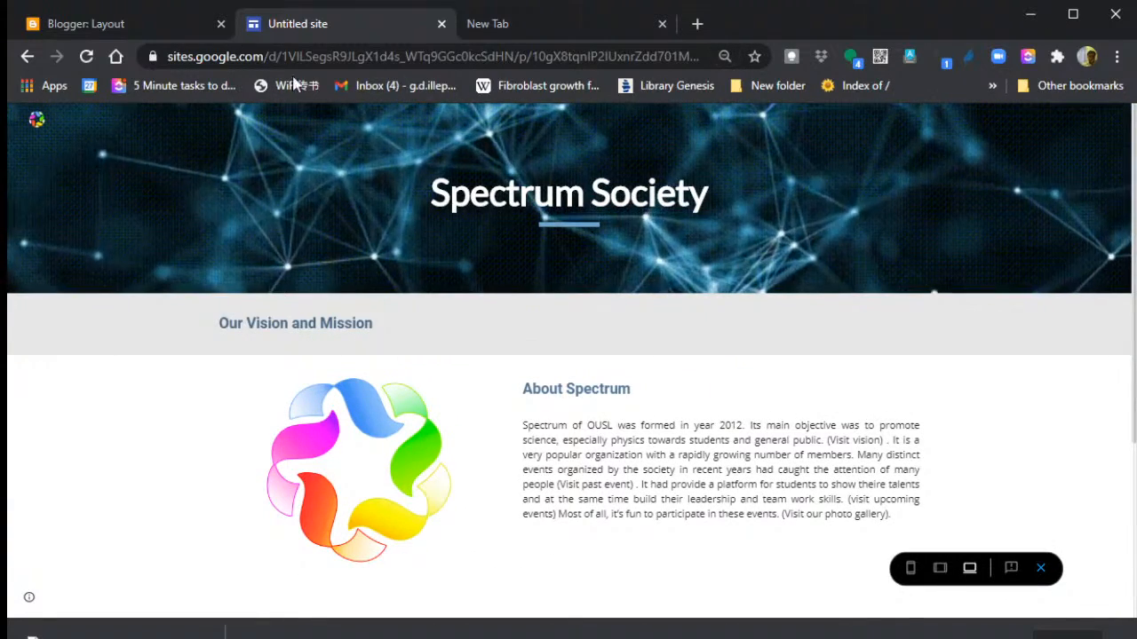
- Exit the preview, compare the draft with the currently published version in the publish review, and return to the editor without publishing
click(1040, 569)
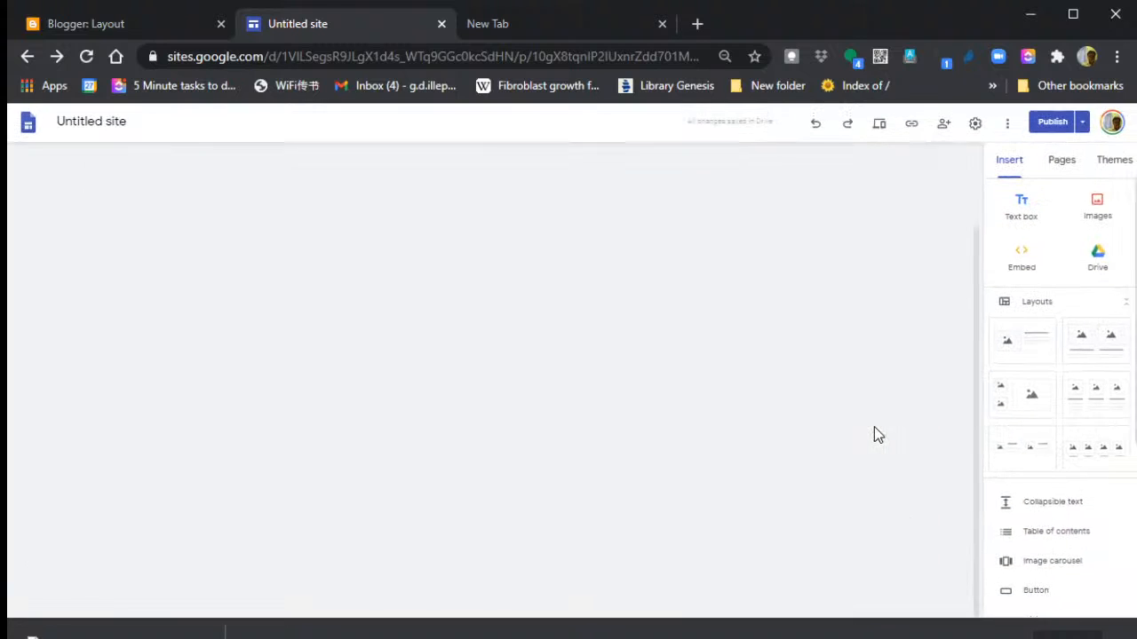
scroll(874, 435, down, 10)
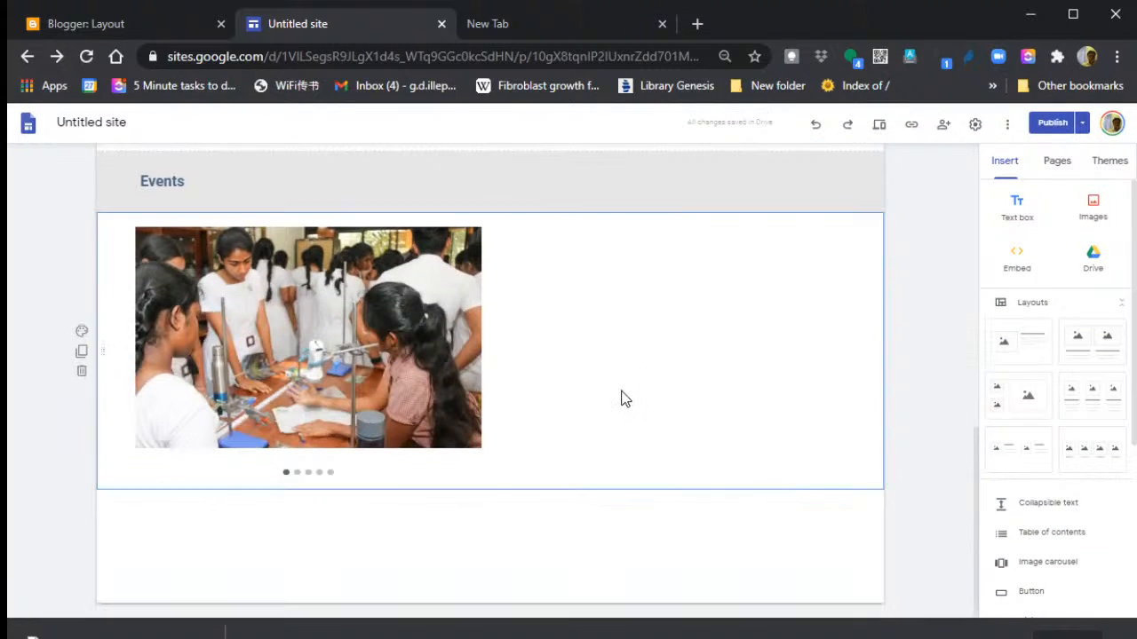
scroll(646, 395, up, 4)
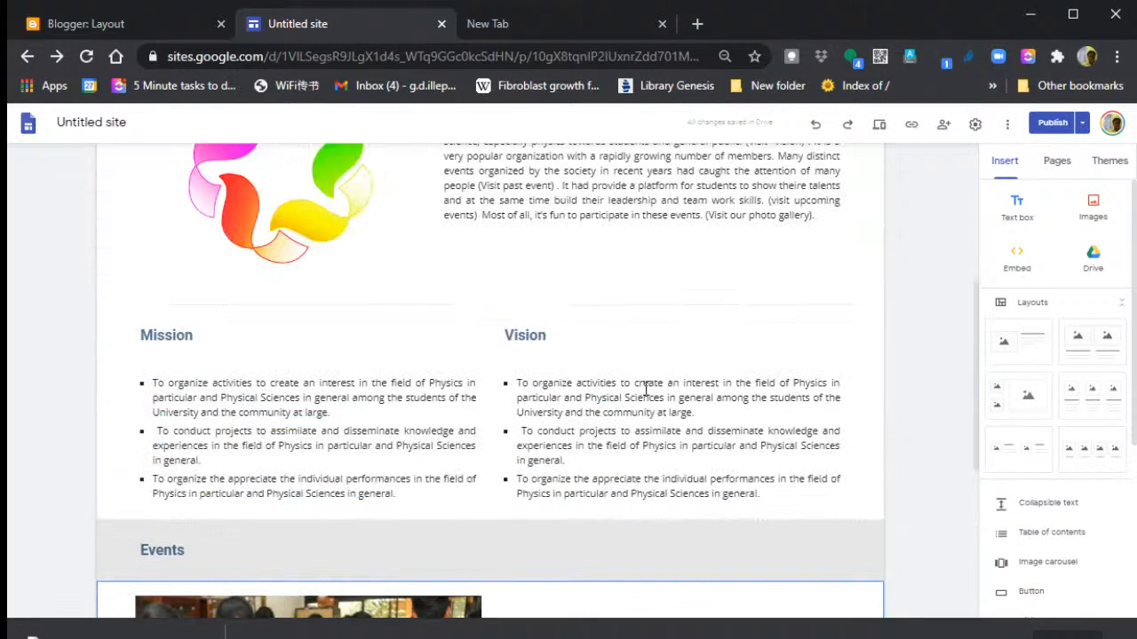
click(1054, 126)
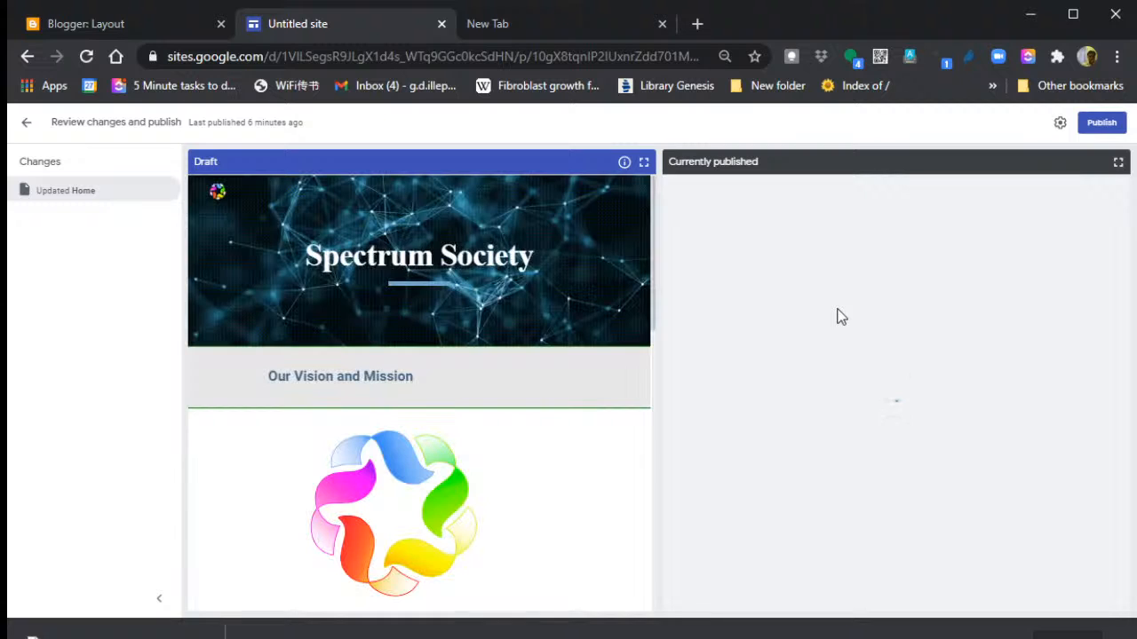
scroll(835, 309, down, 5)
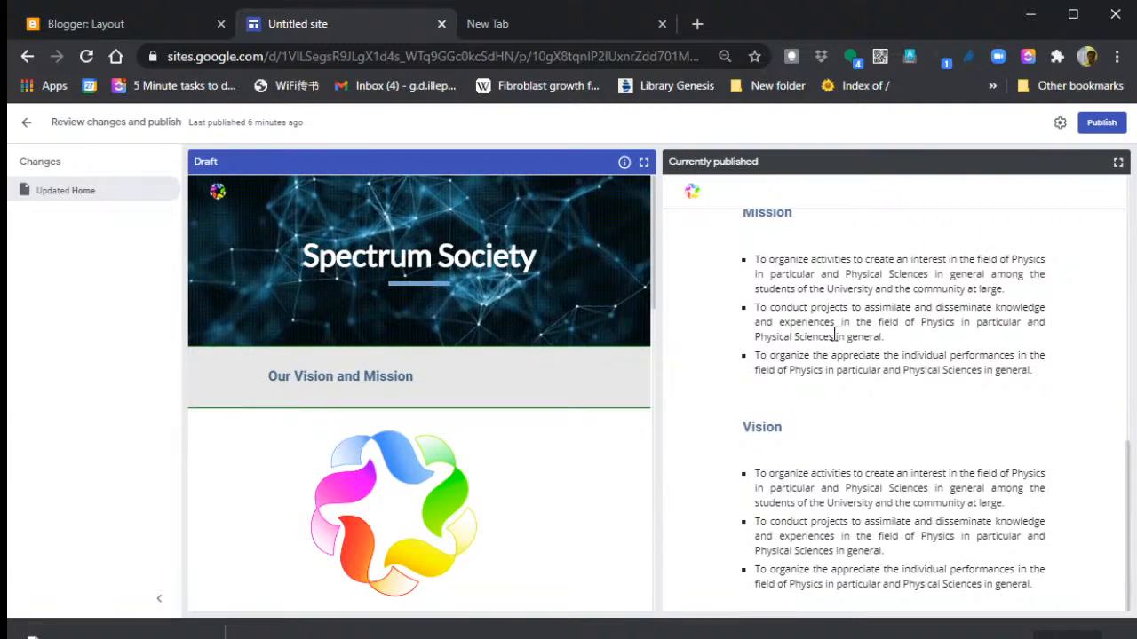
scroll(836, 333, up, 5)
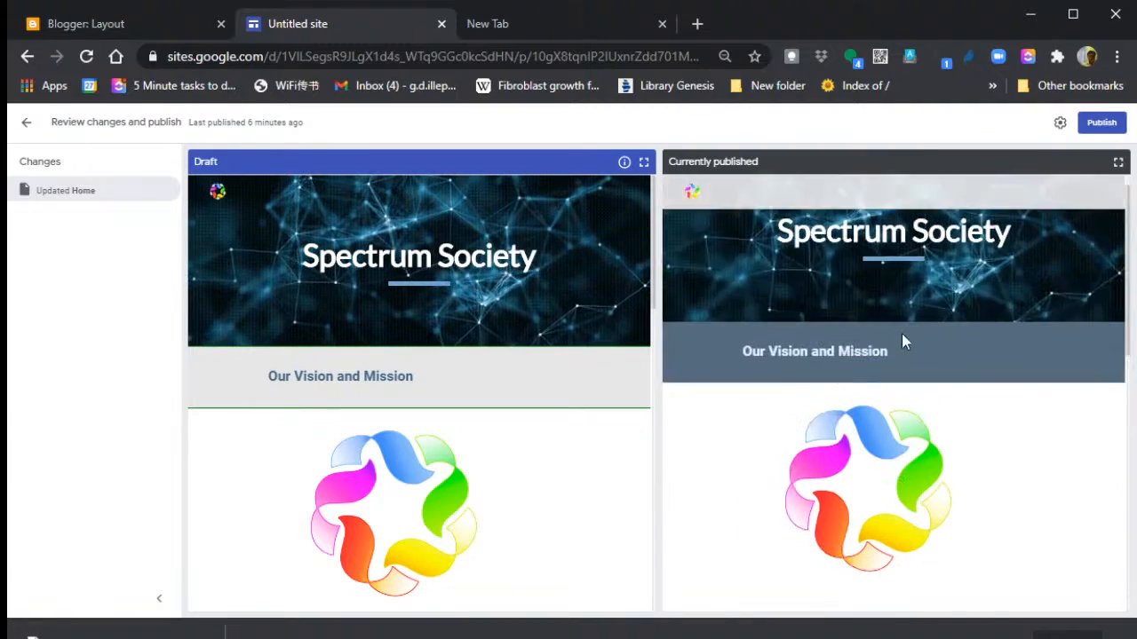
click(29, 125)
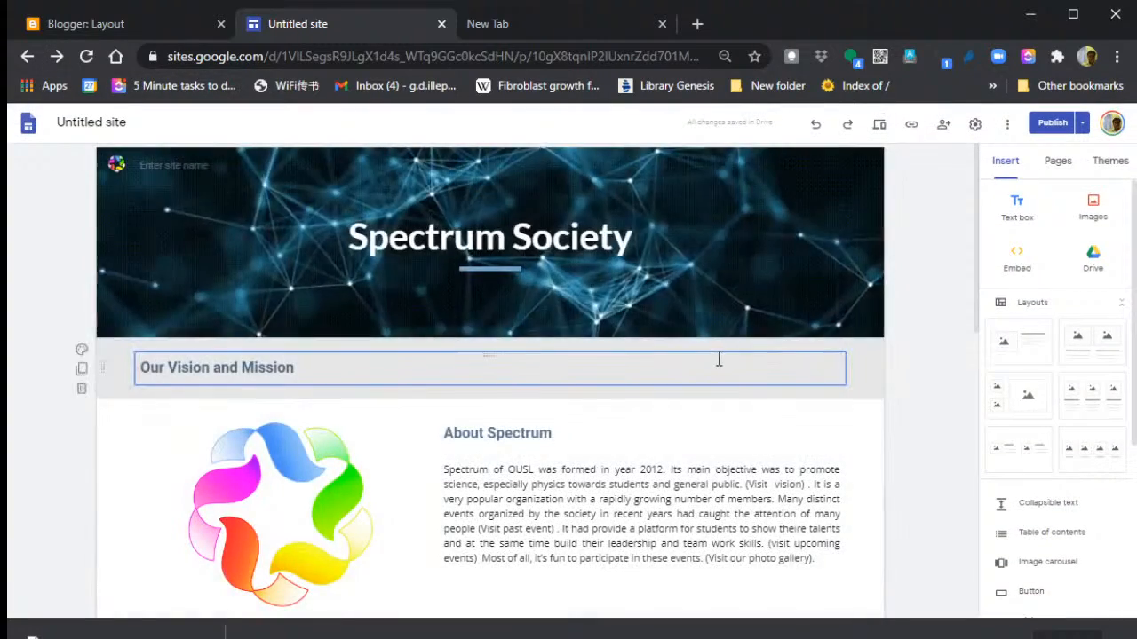
- Go to the Events section and inspect the image carousel and the space beside it
scroll(718, 359, down, 7)
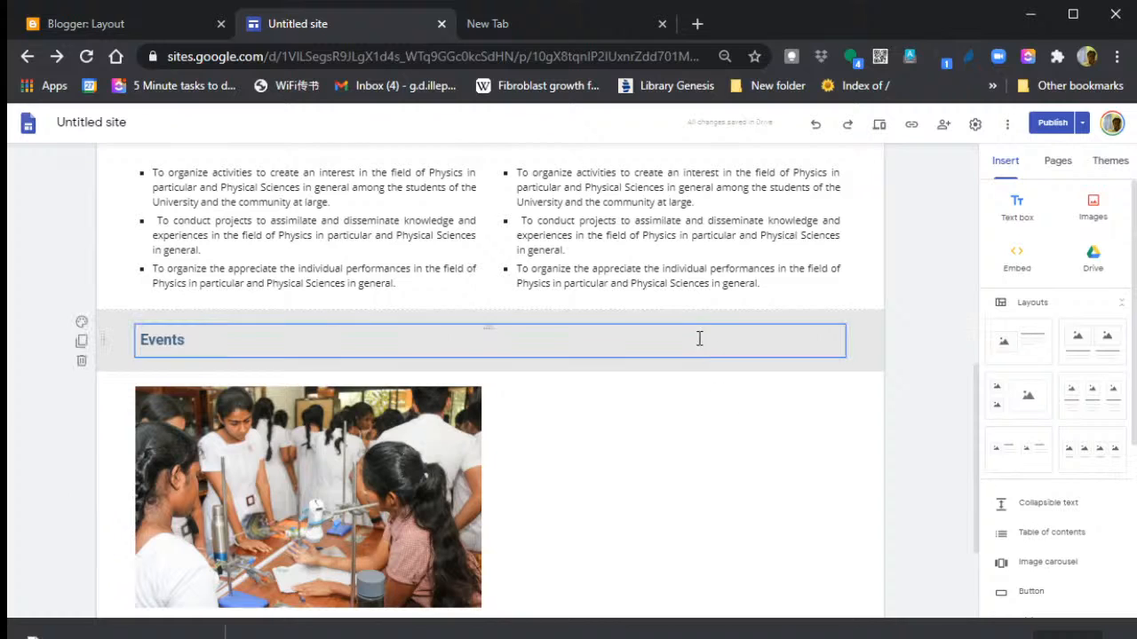
scroll(663, 458, down, 2)
click(199, 282)
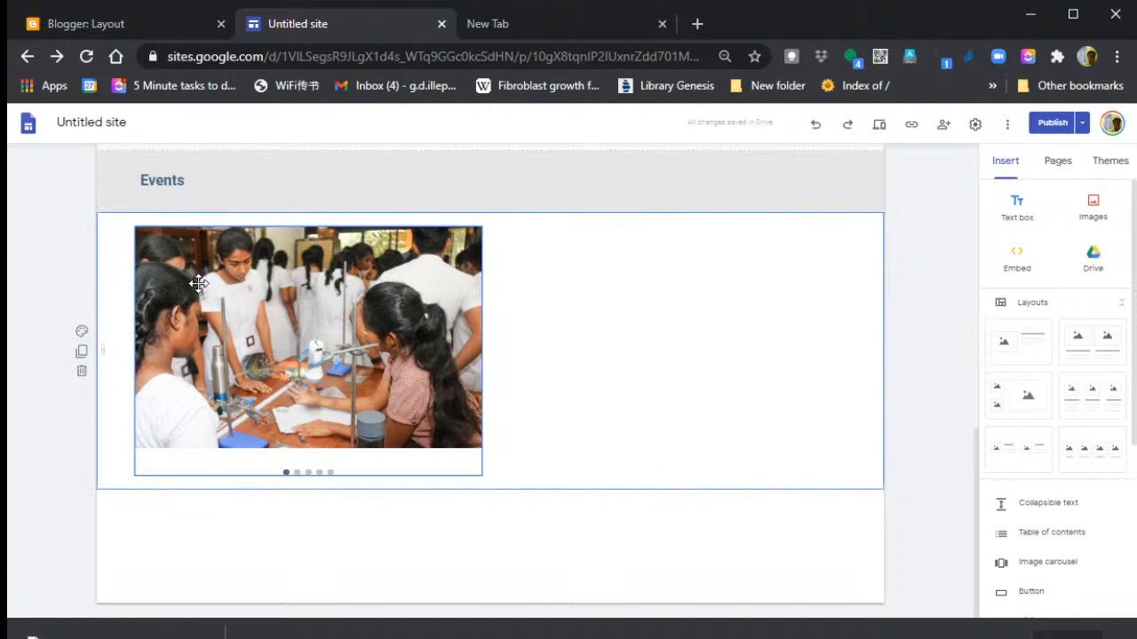
click(276, 284)
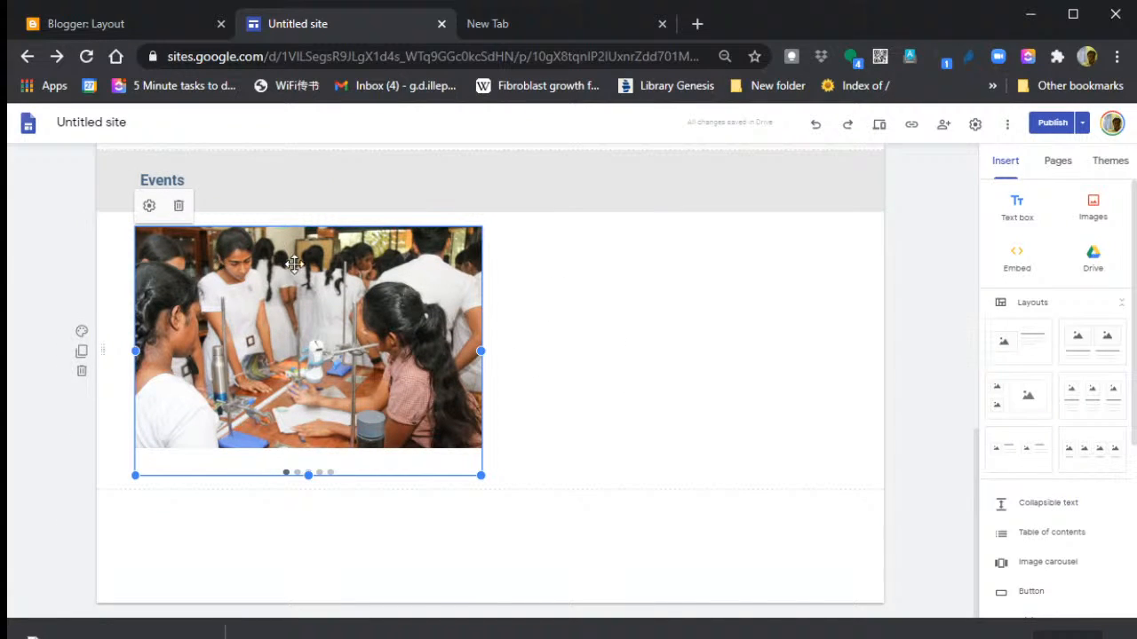
click(668, 284)
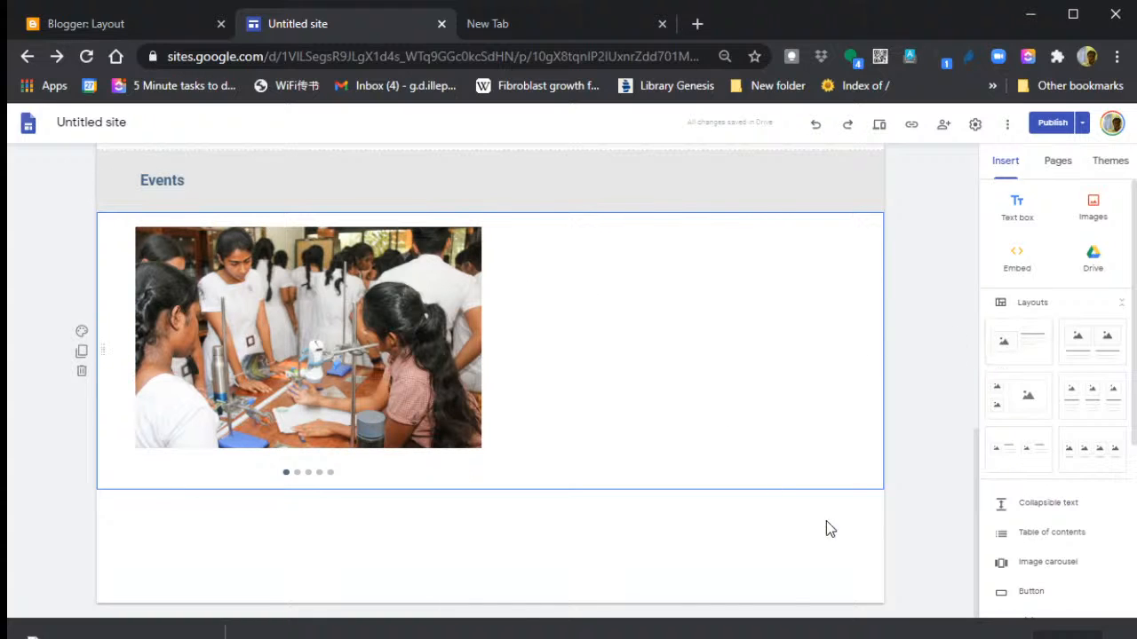
- Search YouTube for "OUSL", insert the "OUSL Pathfinder Orientation video 2020", and place it beside the image carousel in the same section
scroll(1017, 426, down, 3)
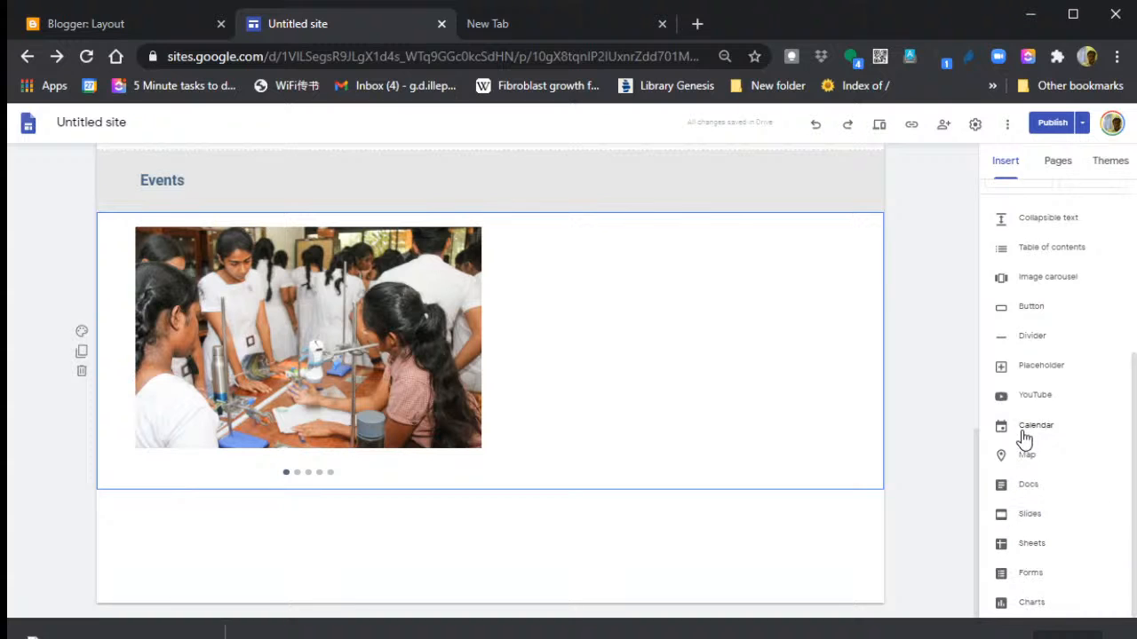
click(1033, 400)
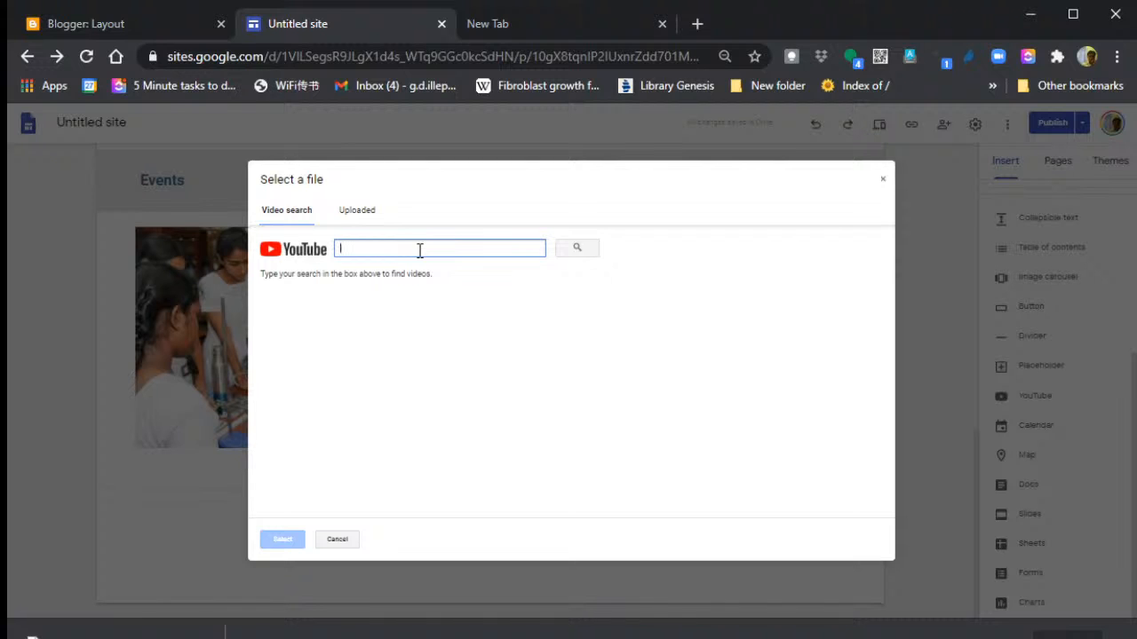
text(OUSL)
key(Return)
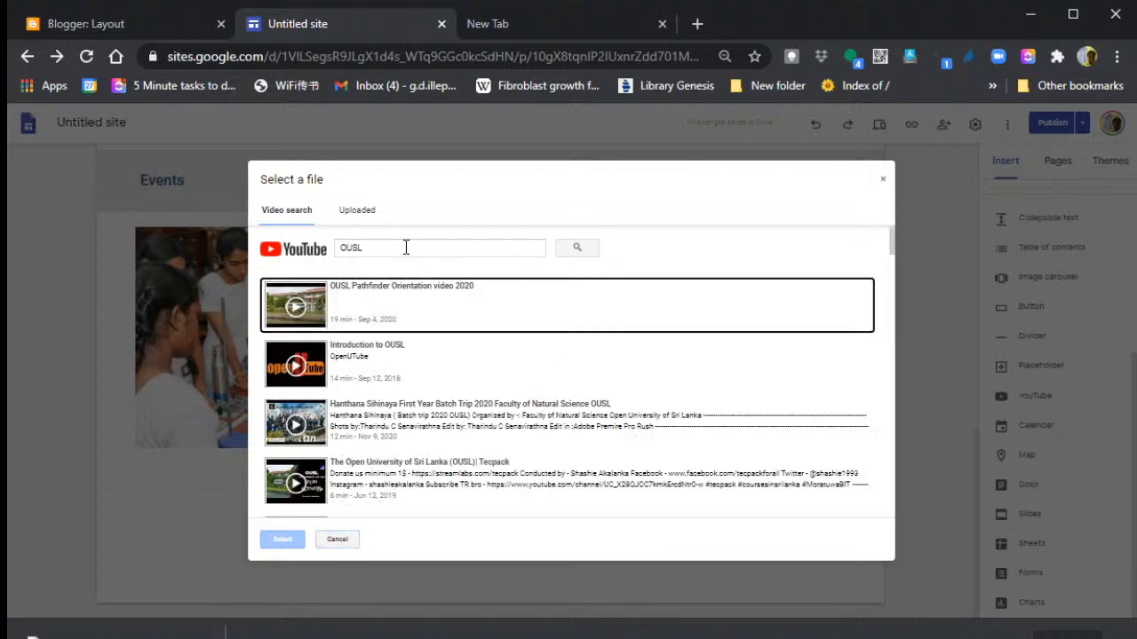
click(338, 303)
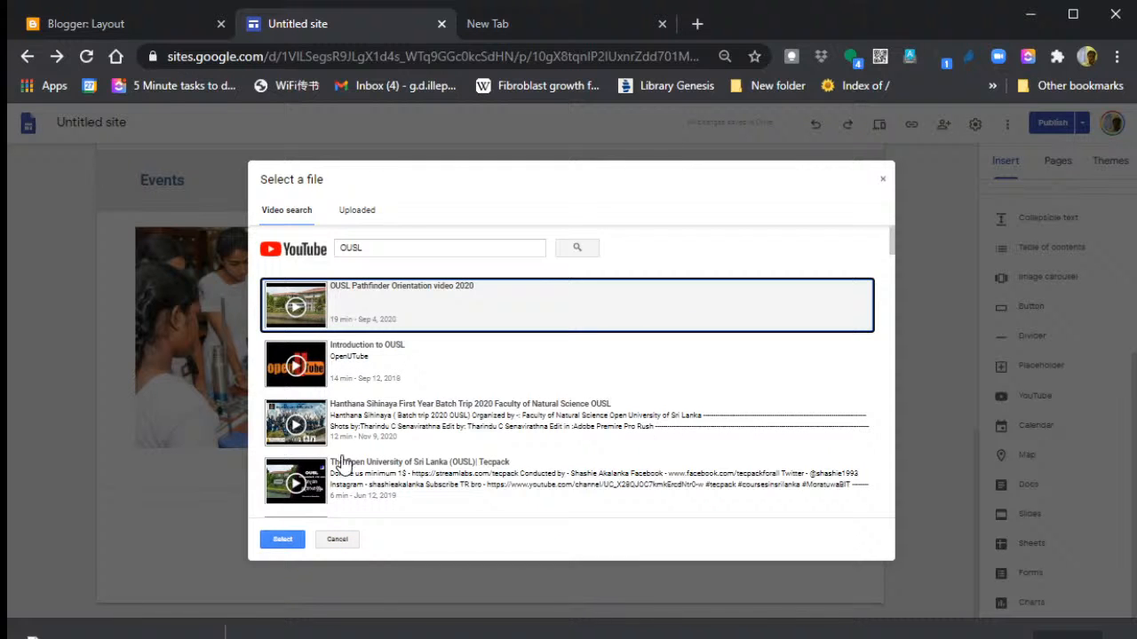
click(297, 547)
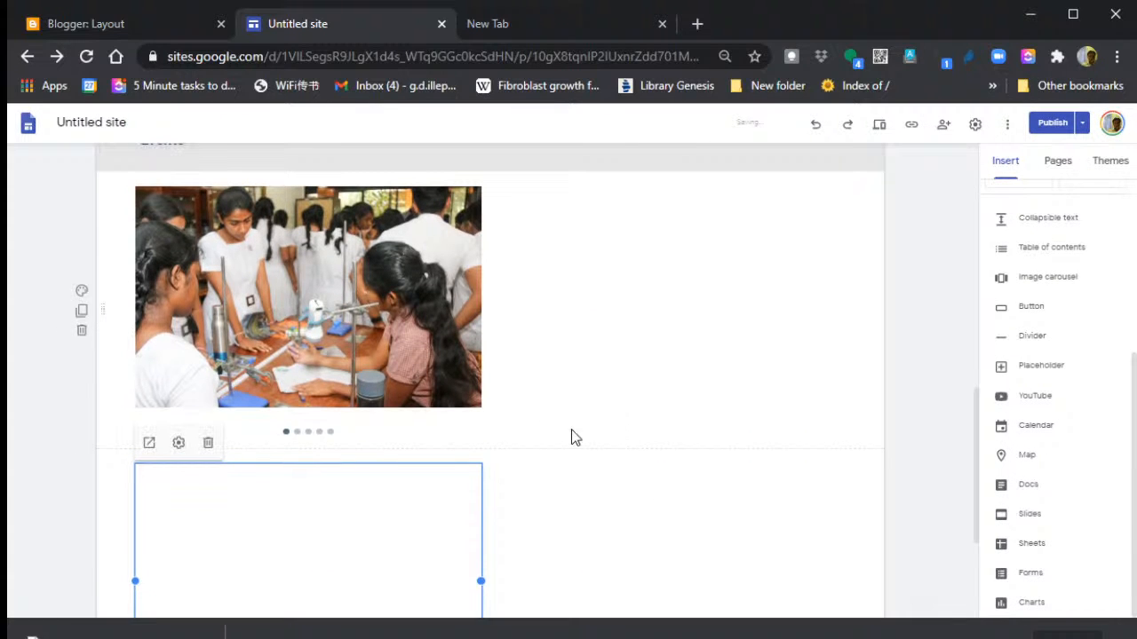
drag(323, 551, 640, 272)
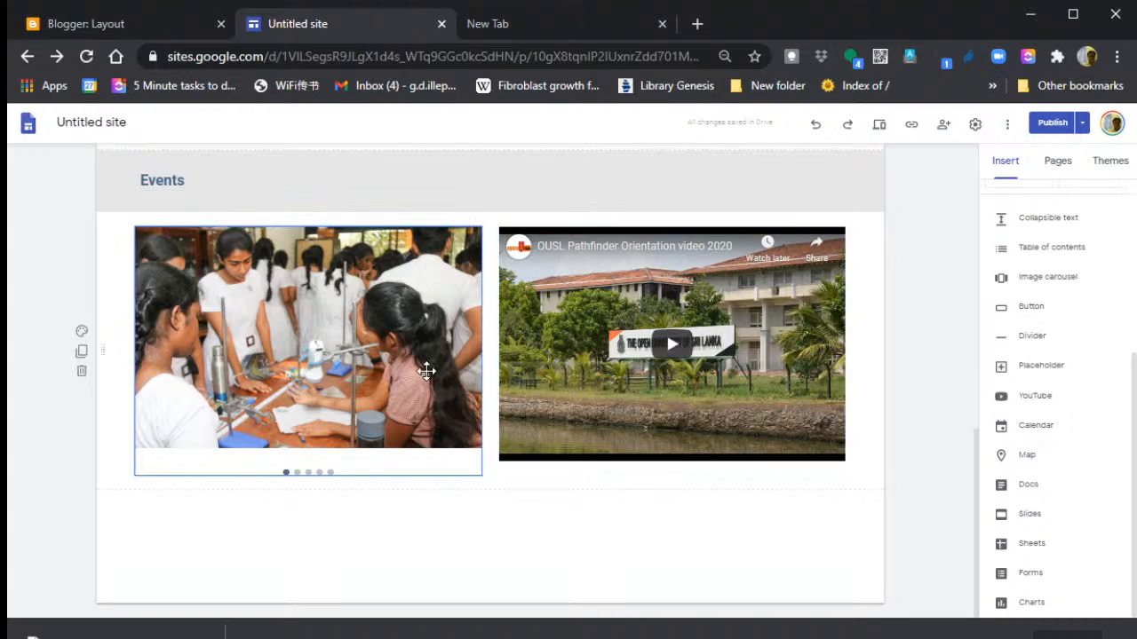
- Preview the site, test playing and pausing the embedded video in the Events section, and return to the editor
click(878, 130)
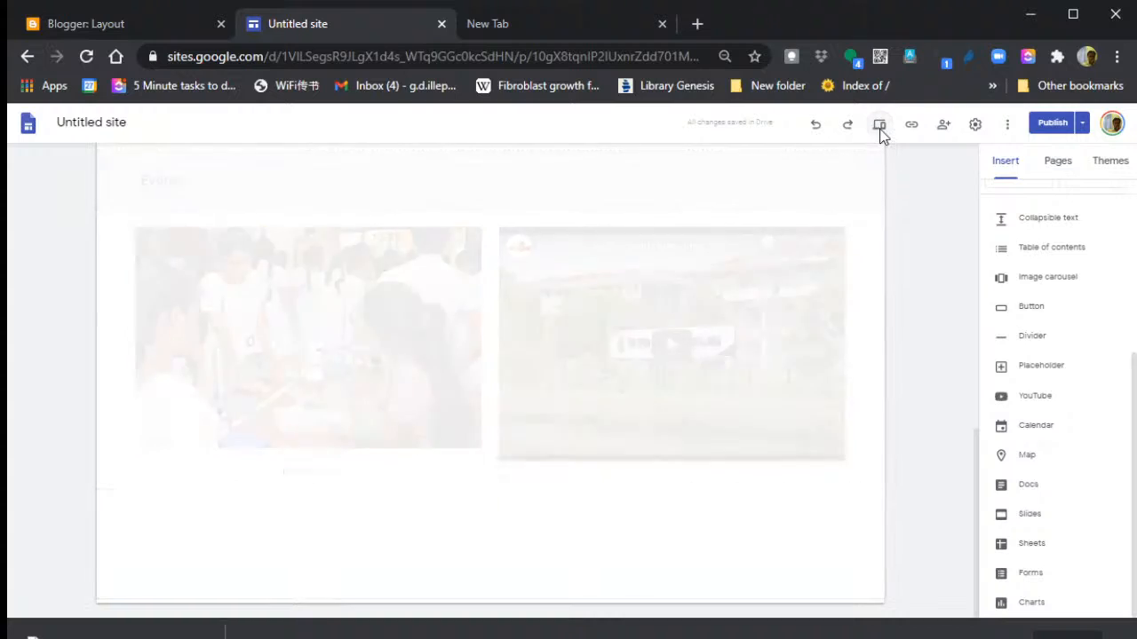
scroll(648, 321, down, 5)
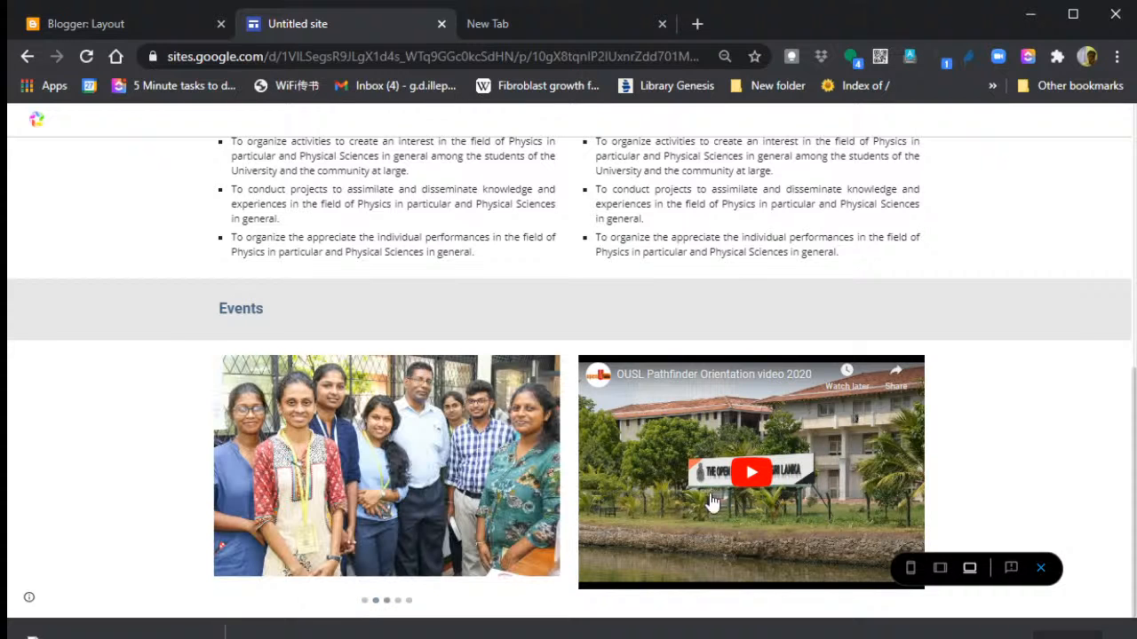
click(755, 475)
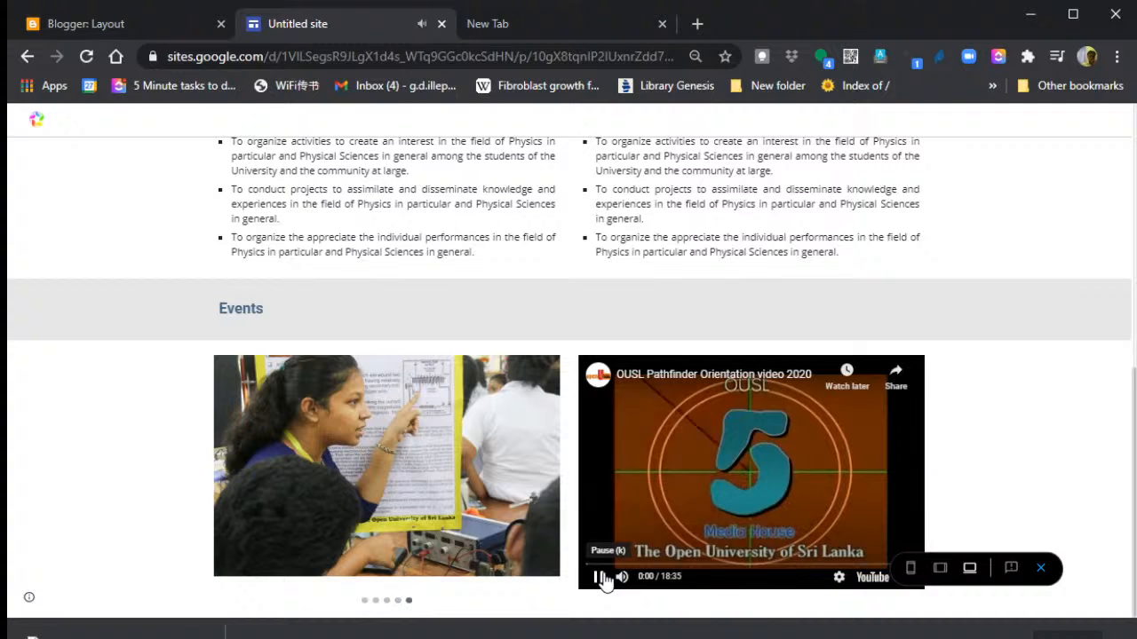
click(600, 577)
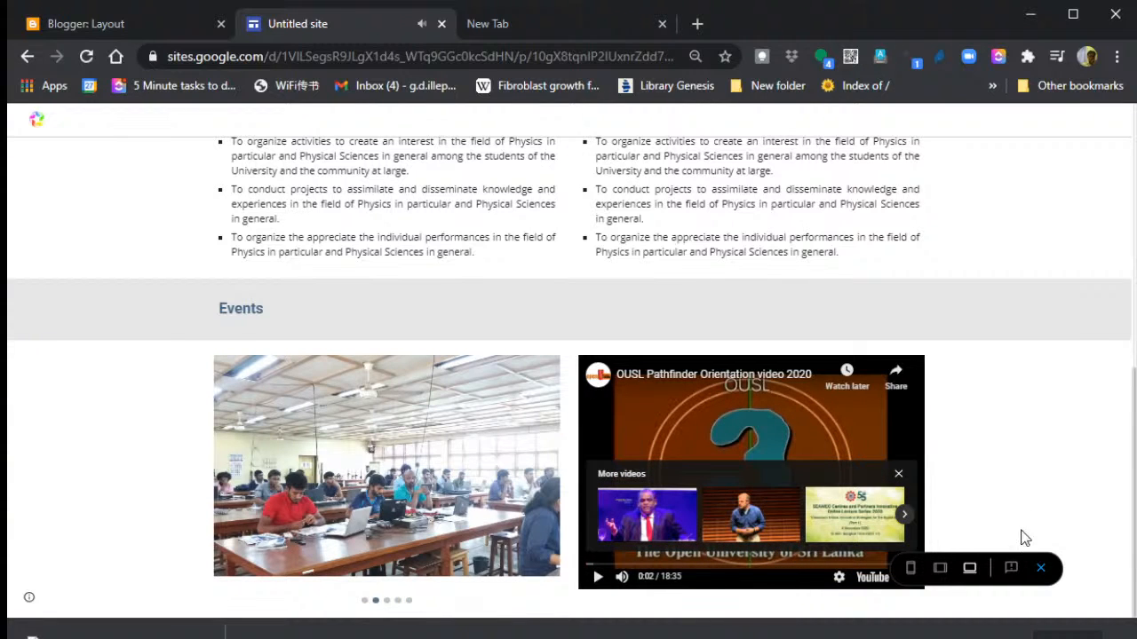
click(1039, 571)
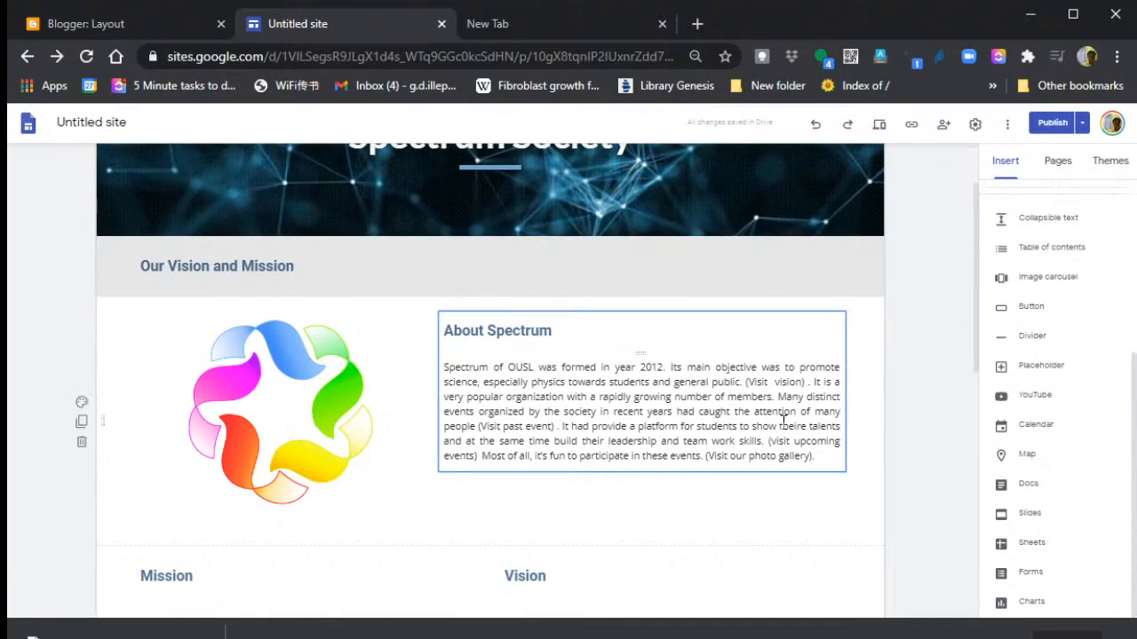
- Set the background of the section holding the carousel and video to the light grey style matching the Events heading
scroll(782, 422, down, 1)
scroll(782, 422, down, 6)
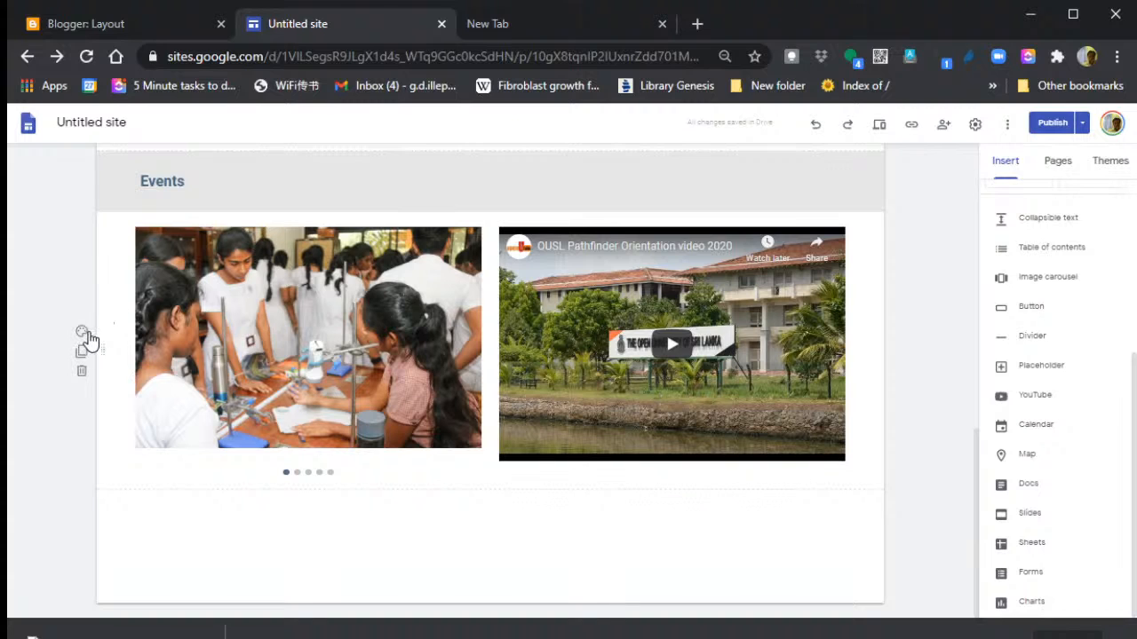
click(257, 175)
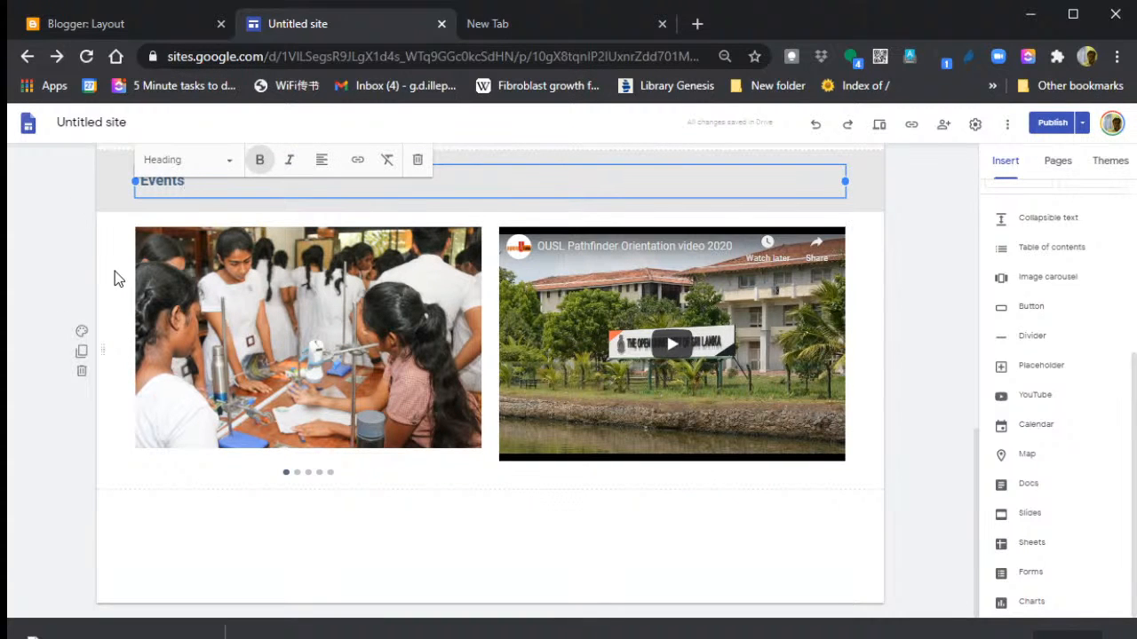
click(114, 270)
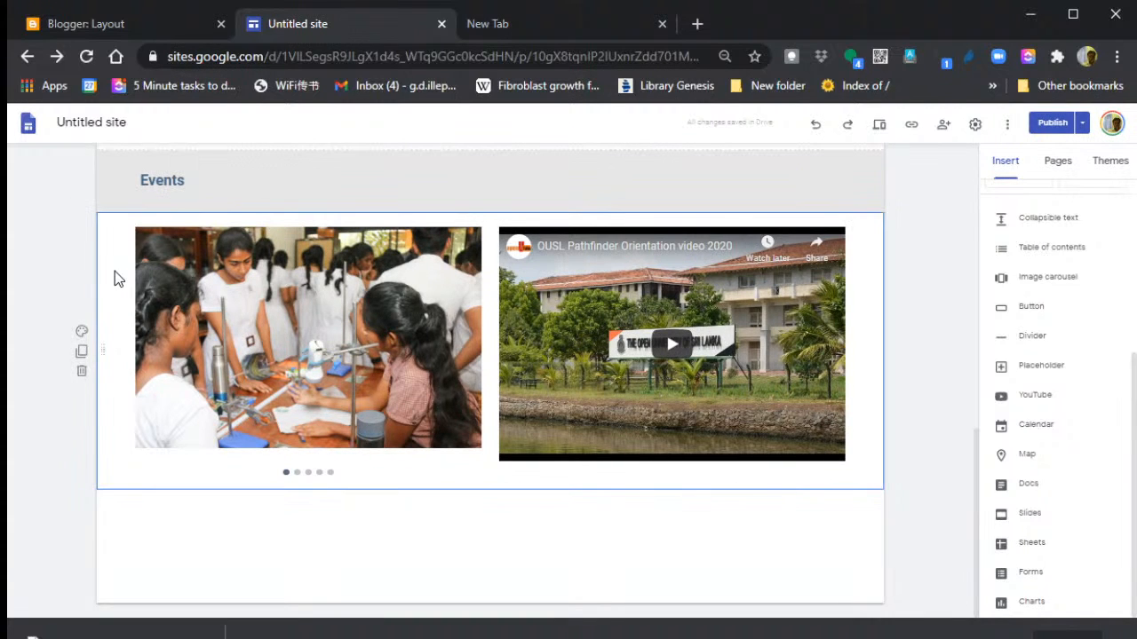
click(80, 332)
click(162, 380)
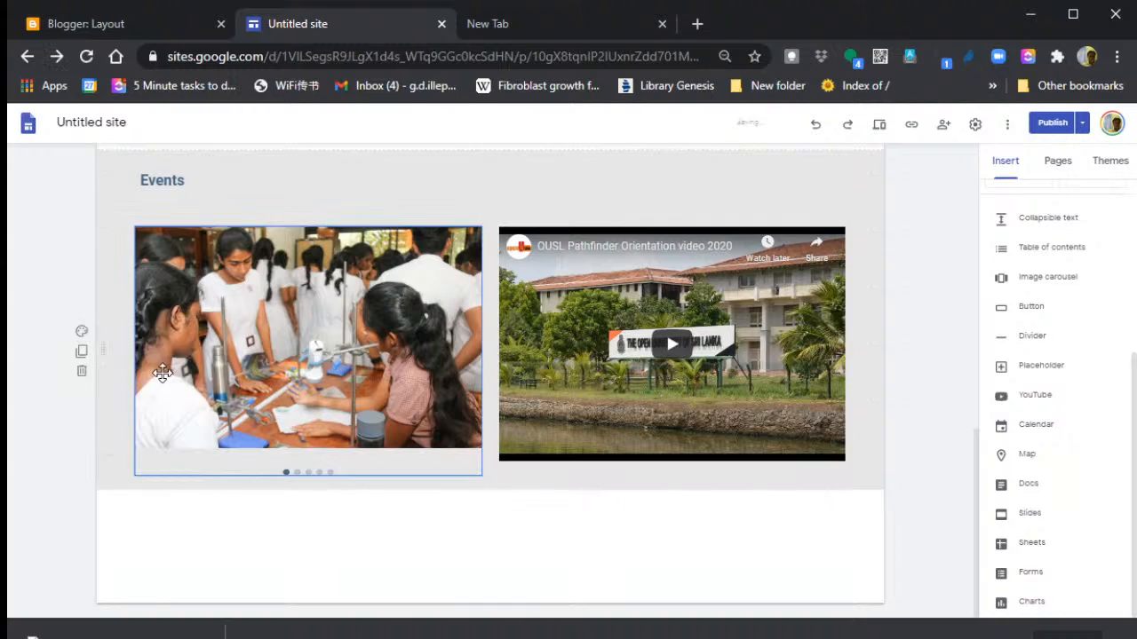
- Review the page layout from the Spectrum Society banner through About, Mission and Vision to the Events section
scroll(954, 330, up, 7)
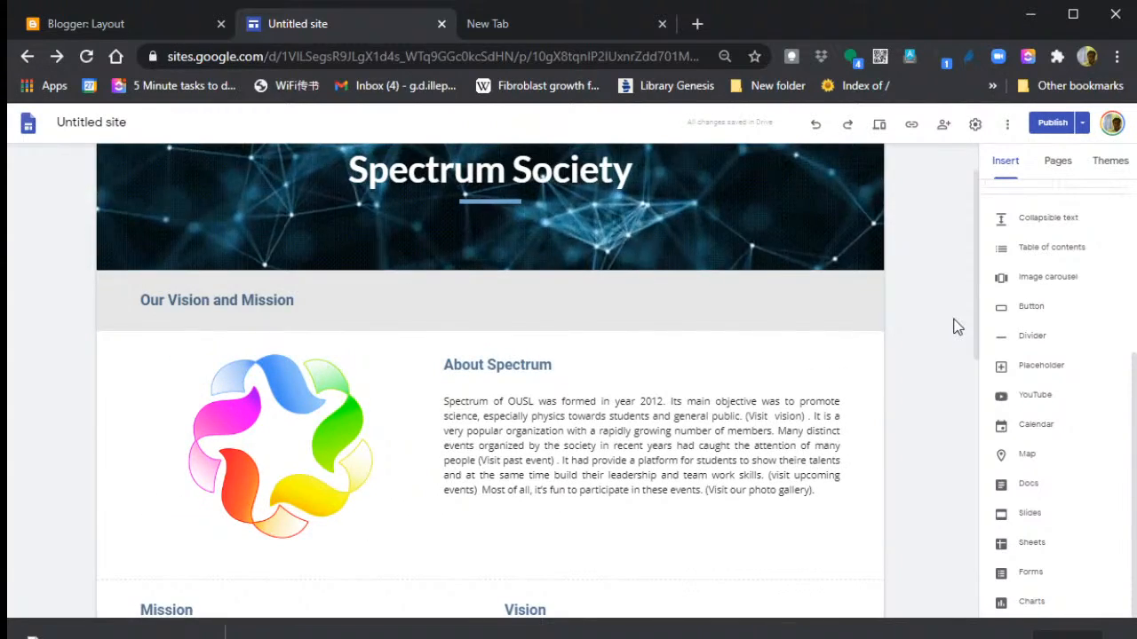
scroll(957, 325, down, 5)
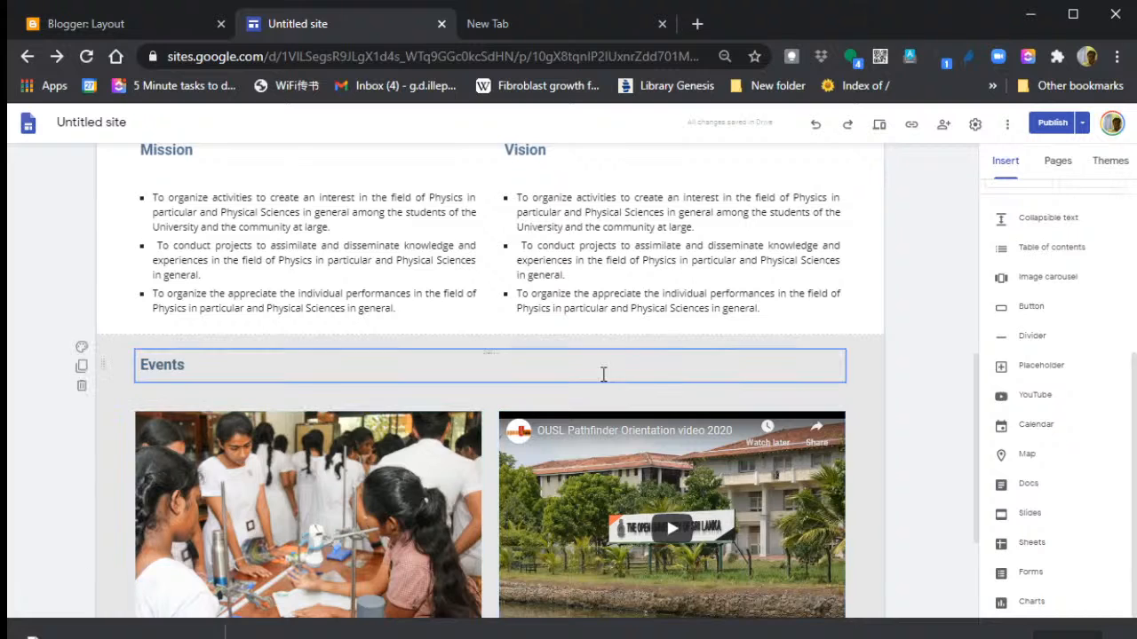
scroll(601, 373, up, 4)
scroll(675, 453, down, 2)
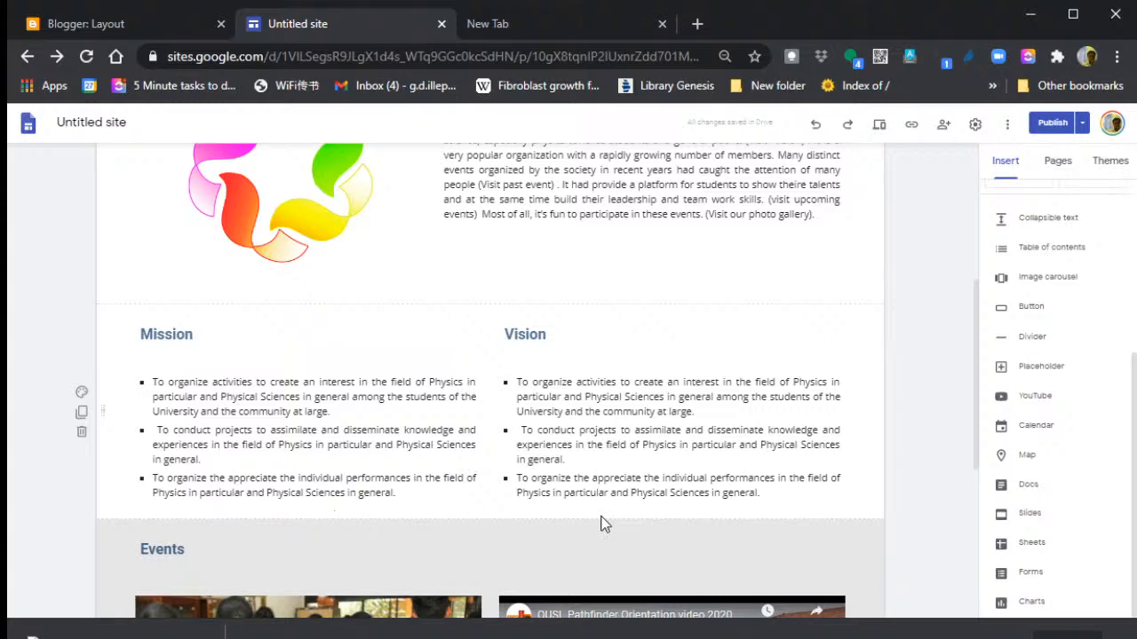
scroll(473, 428, up, 2)
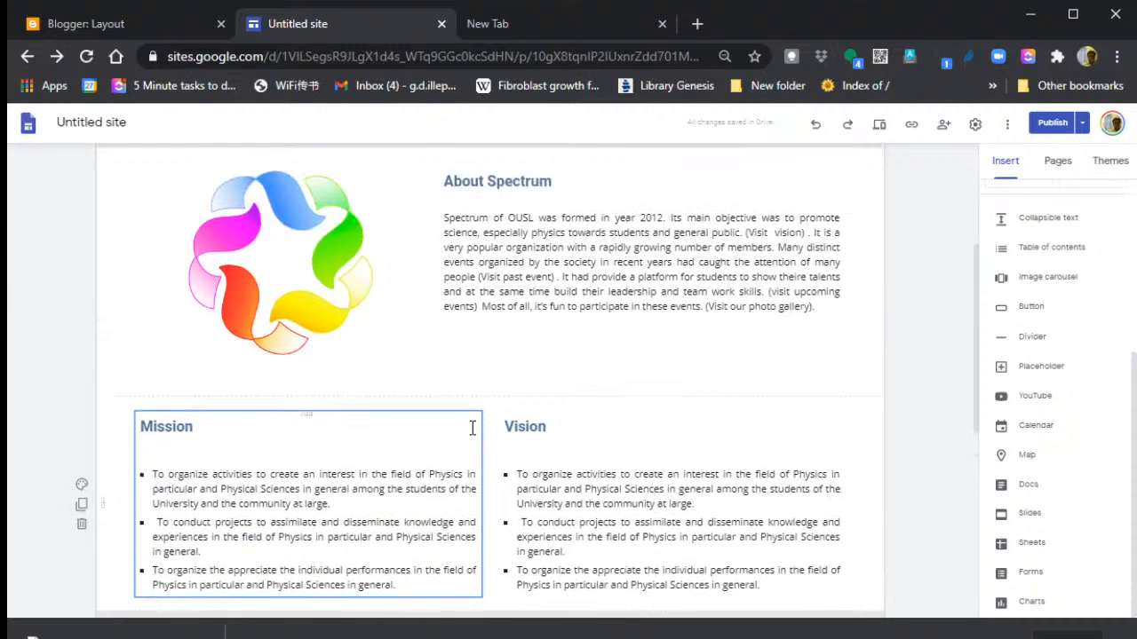
scroll(472, 428, up, 3)
scroll(473, 428, down, 4)
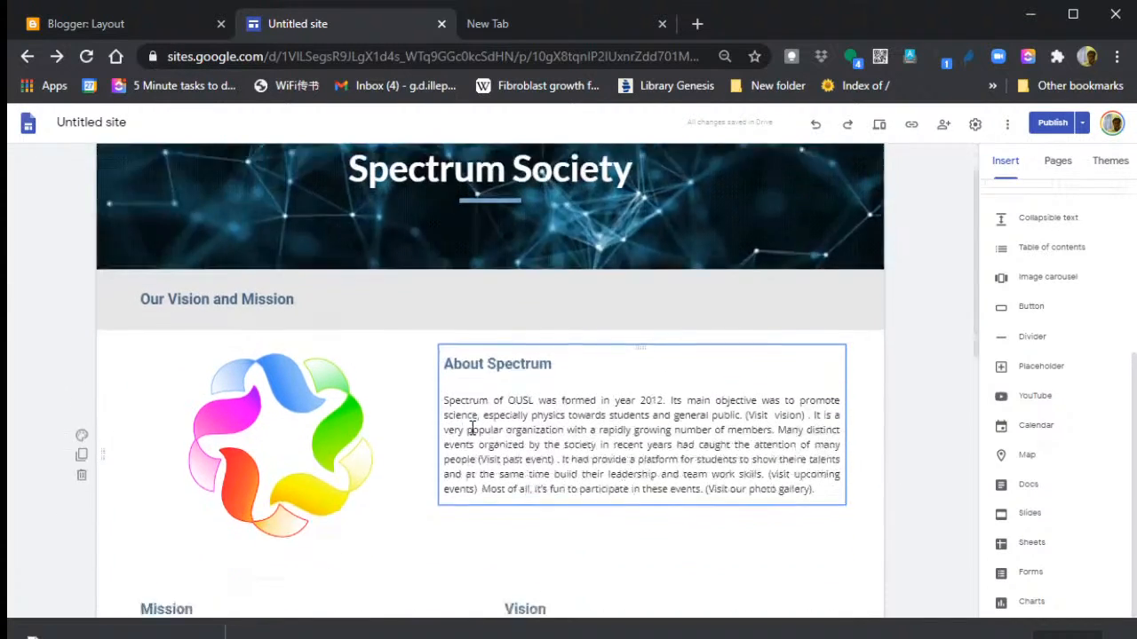
scroll(472, 428, down, 2)
scroll(472, 428, down, 3)
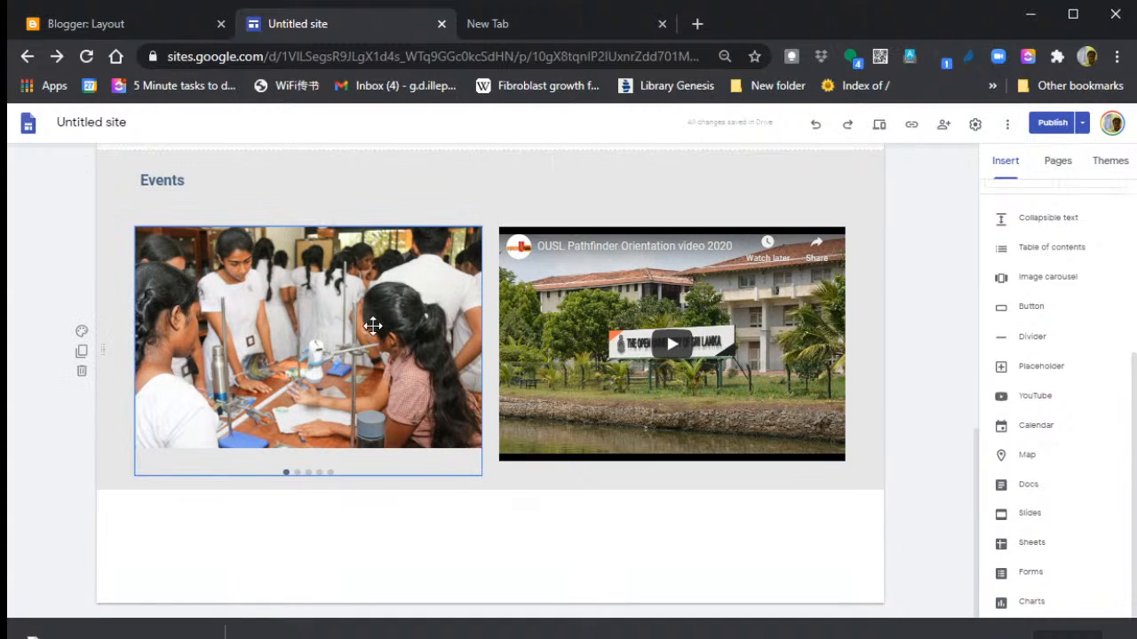
scroll(517, 359, up, 4)
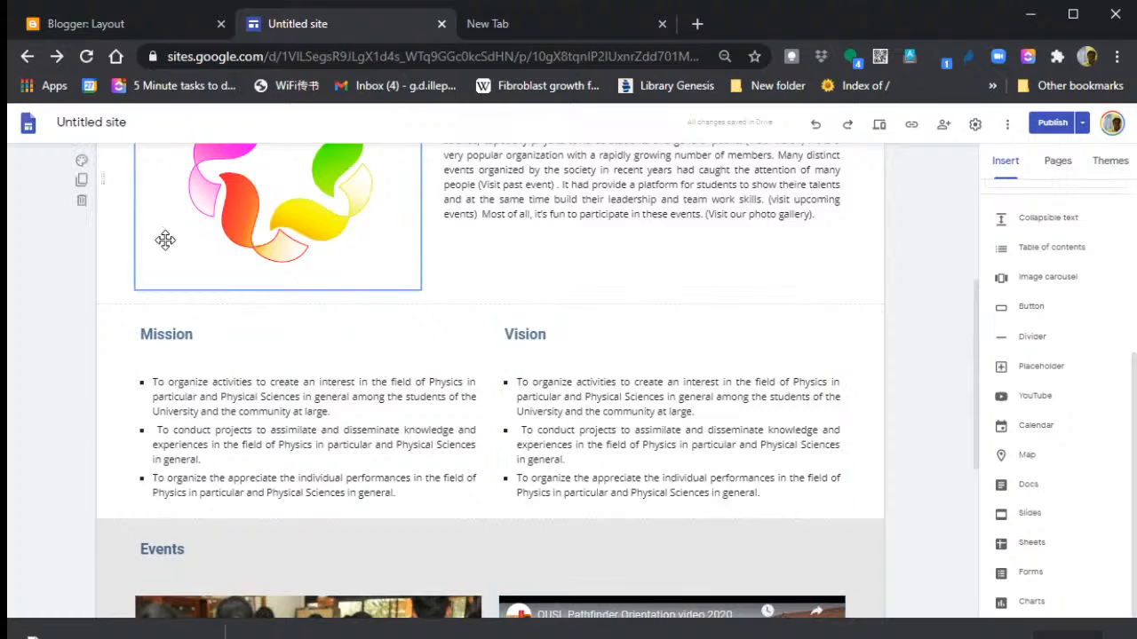
scroll(165, 241, up, 4)
scroll(167, 241, down, 8)
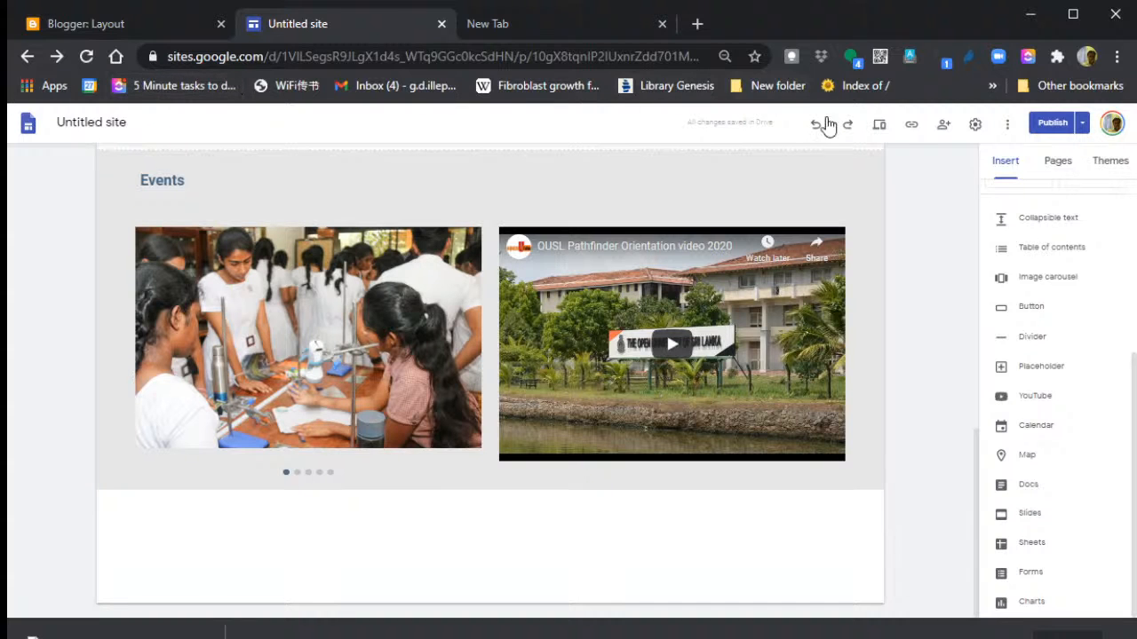
- Preview the site in the phone, tablet and large-screen layouts, check the phone view down to the Events section, and return to the editor
click(879, 125)
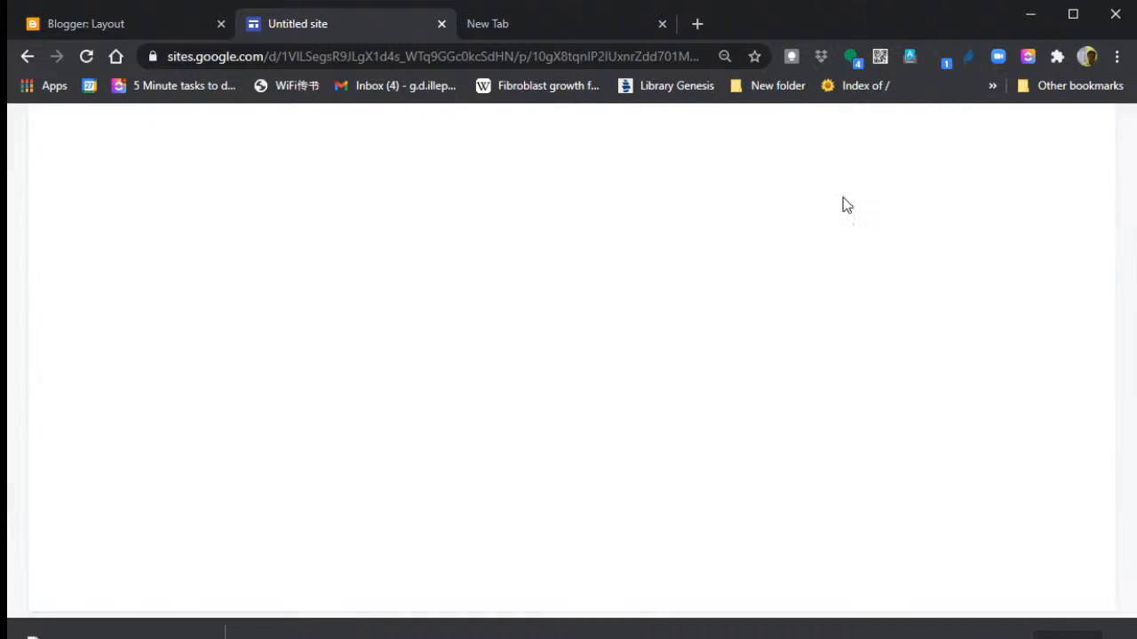
scroll(843, 318, down, 2)
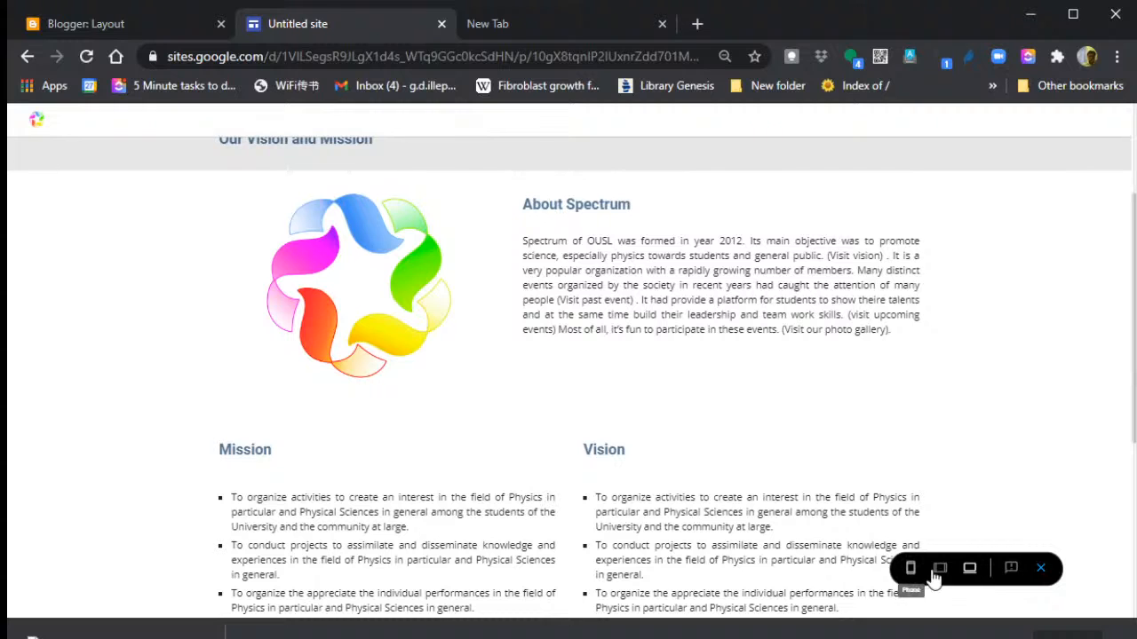
click(909, 573)
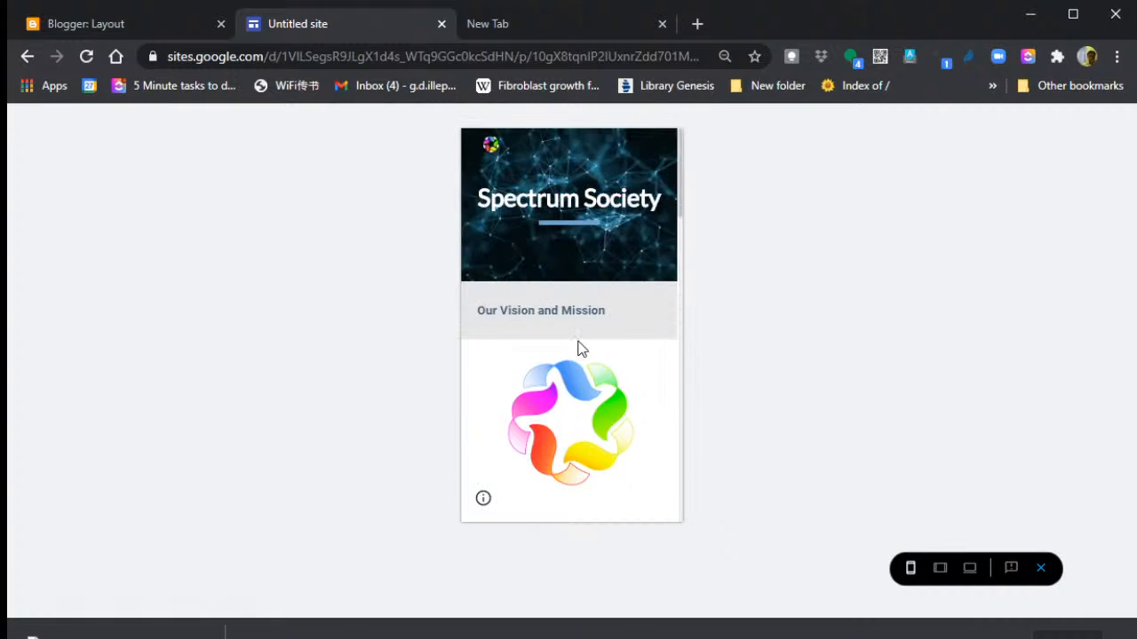
scroll(578, 346, down, 10)
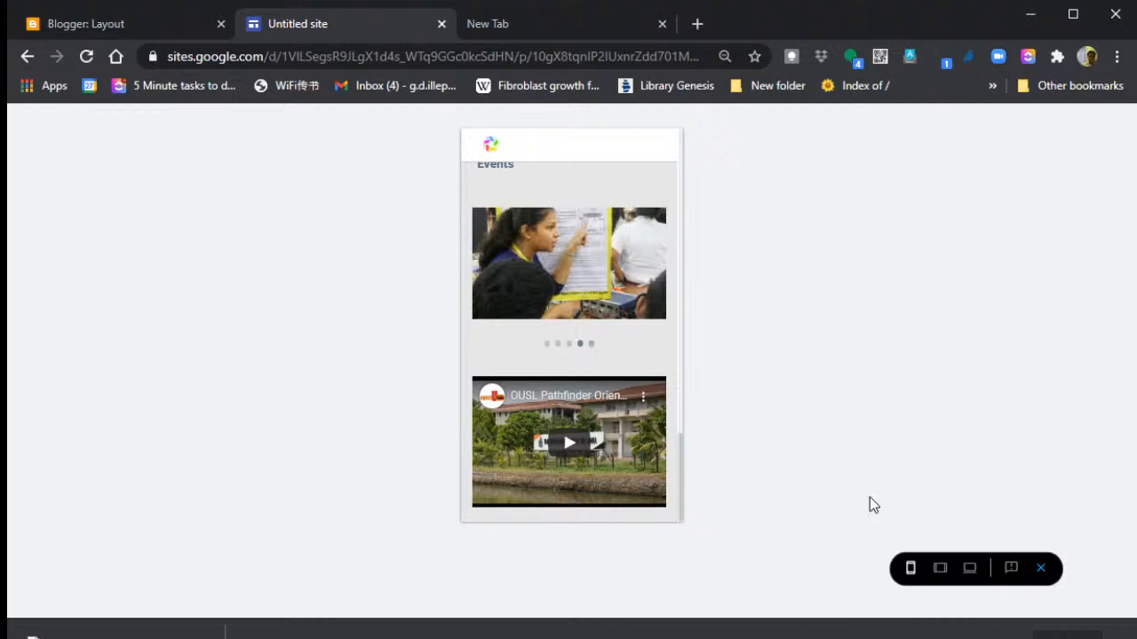
click(940, 573)
click(967, 574)
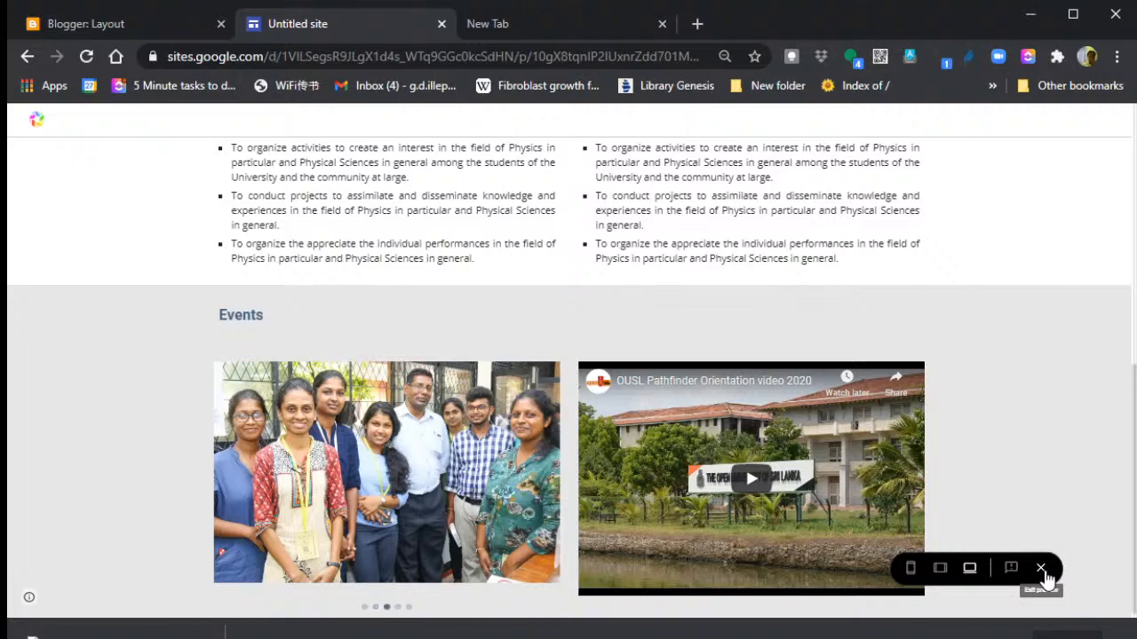
click(1043, 573)
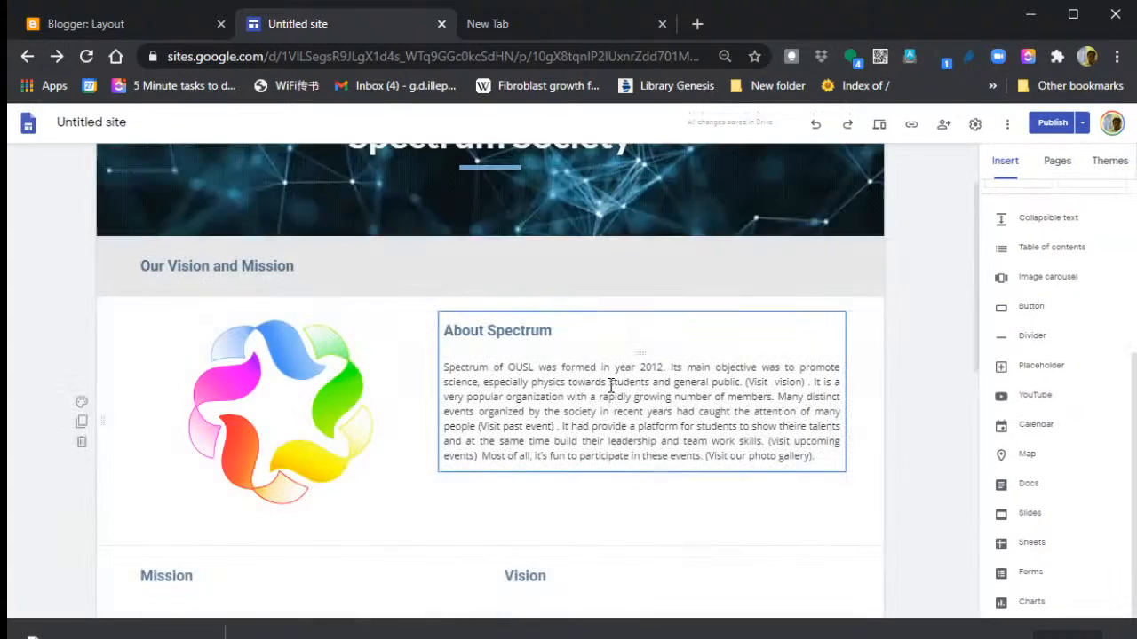
- Insert the "OUSL calender" Google Calendar as a new section below the Events carousel and video
scroll(409, 261, down, 4)
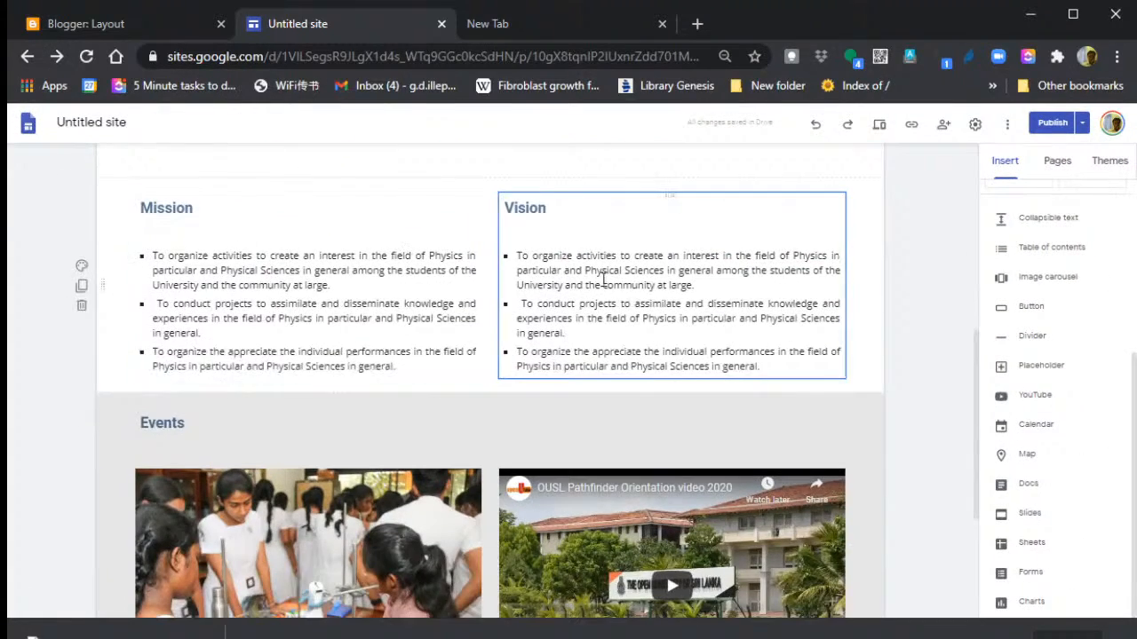
scroll(295, 383, down, 3)
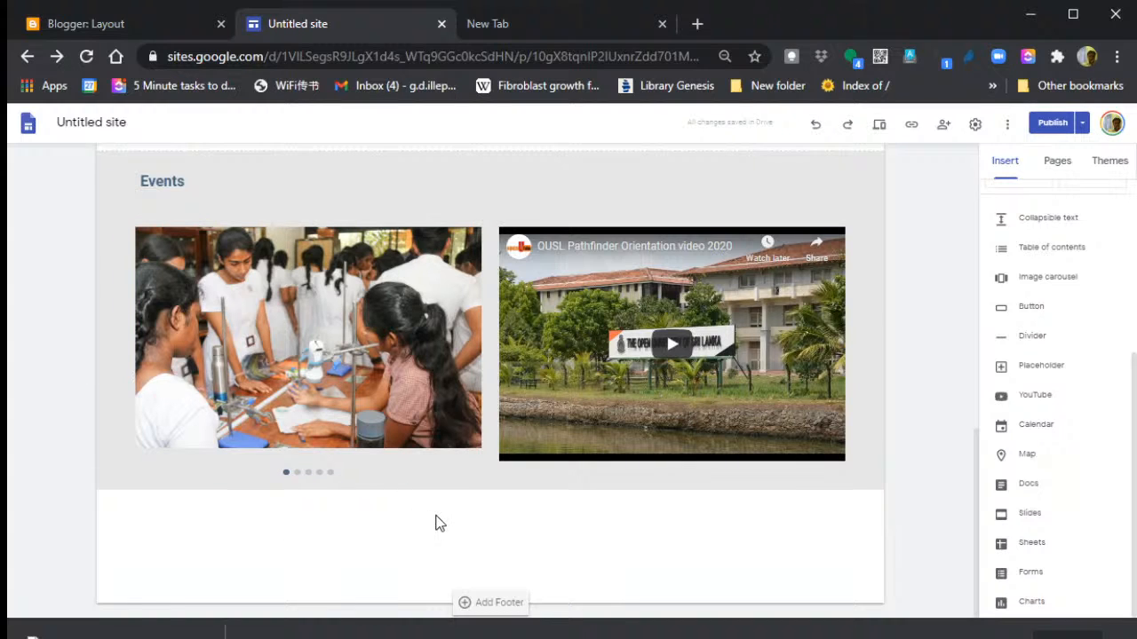
click(1056, 433)
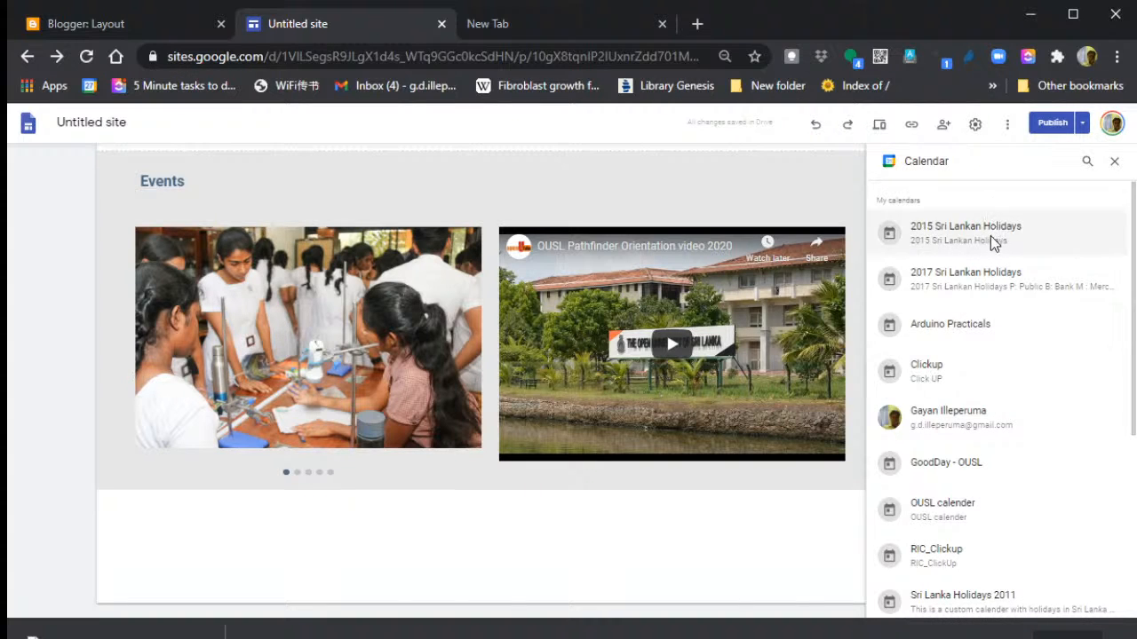
click(957, 516)
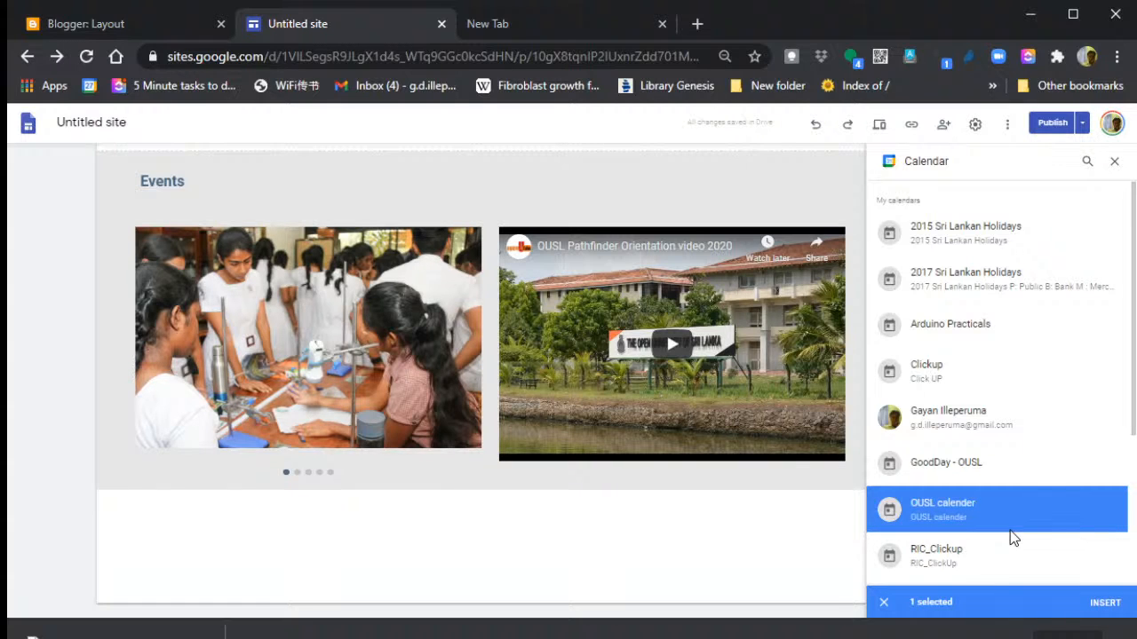
click(1098, 606)
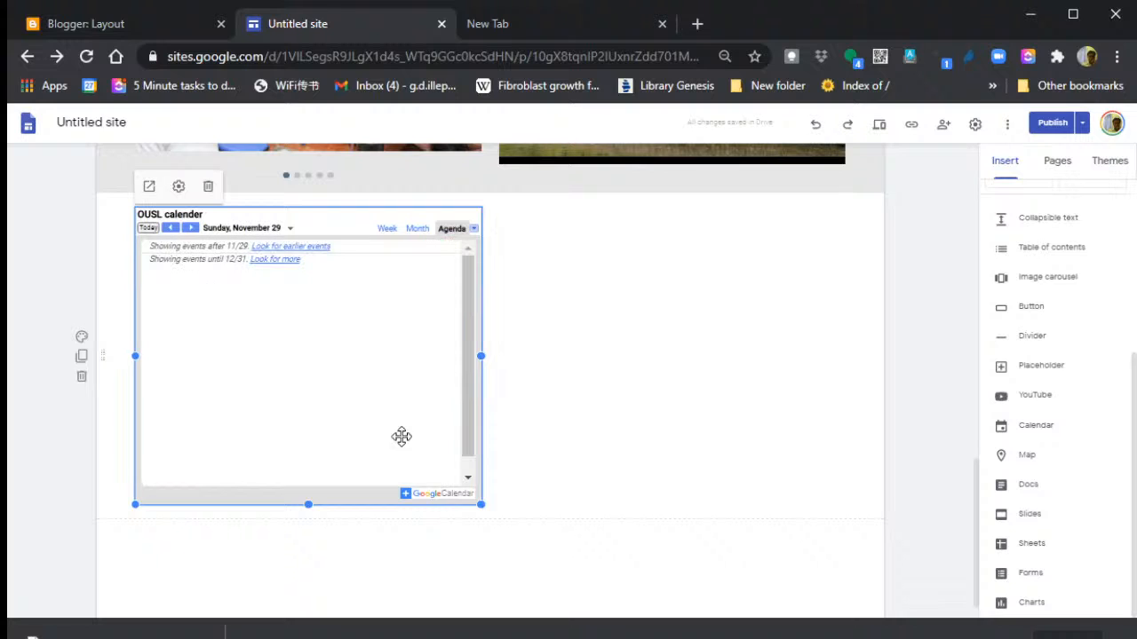
click(583, 380)
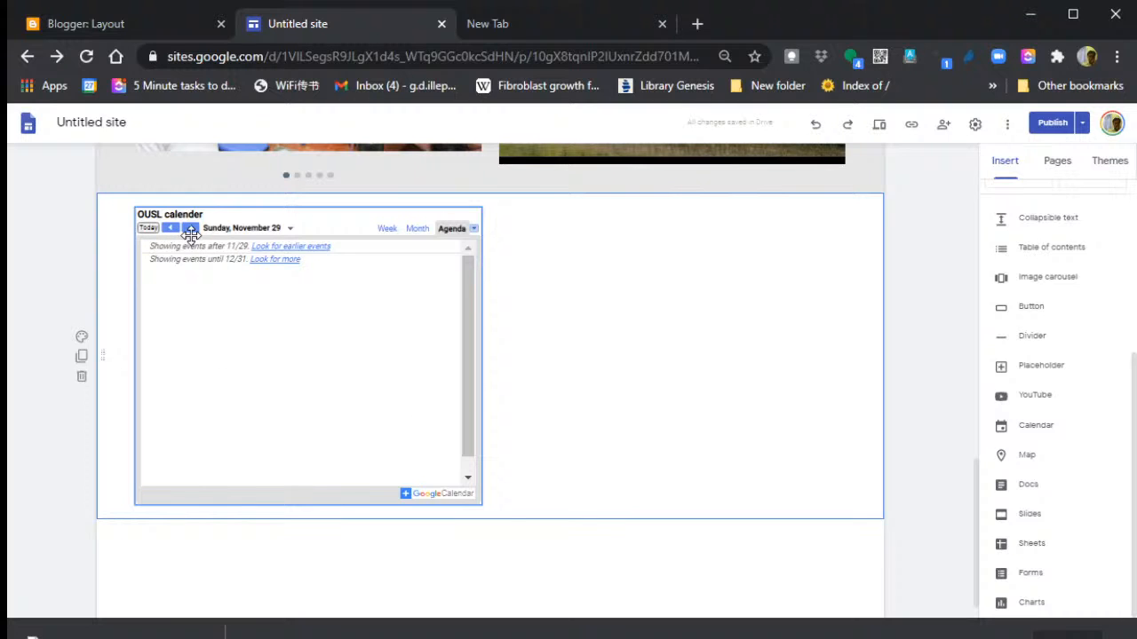
- Configure the embedded calendar to use the Month view mode and hide its title
click(347, 299)
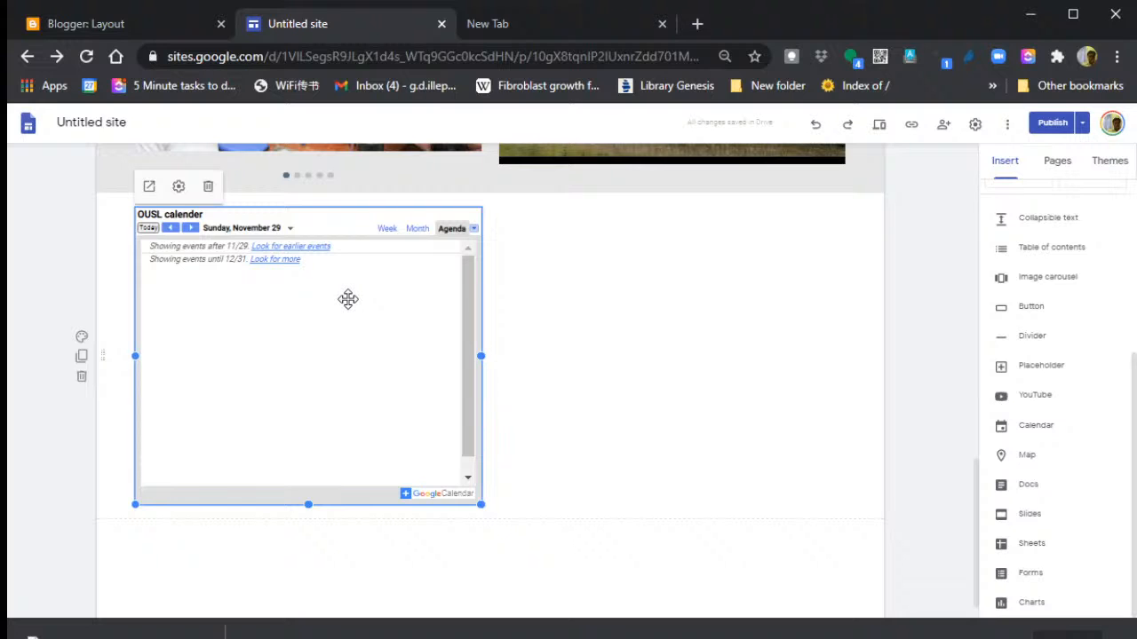
click(586, 314)
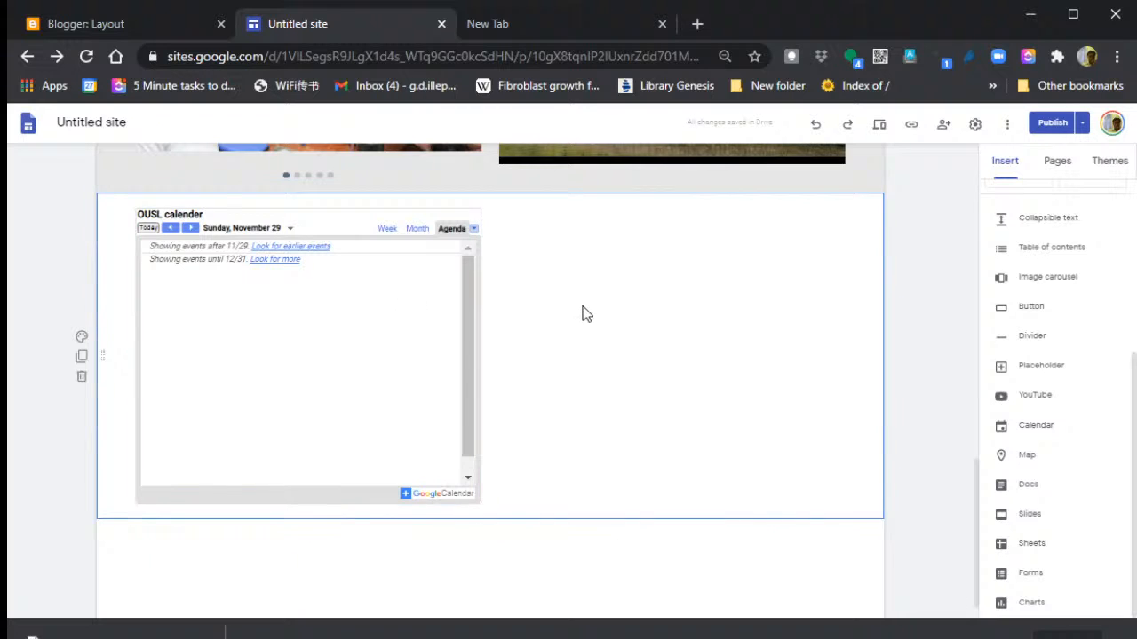
click(370, 320)
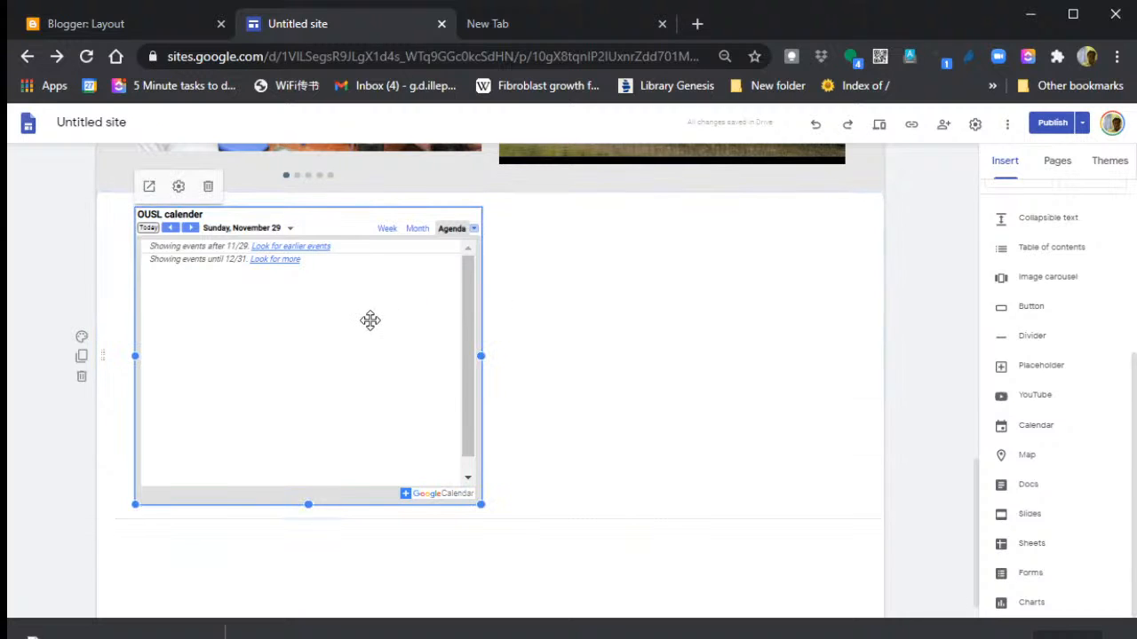
click(178, 188)
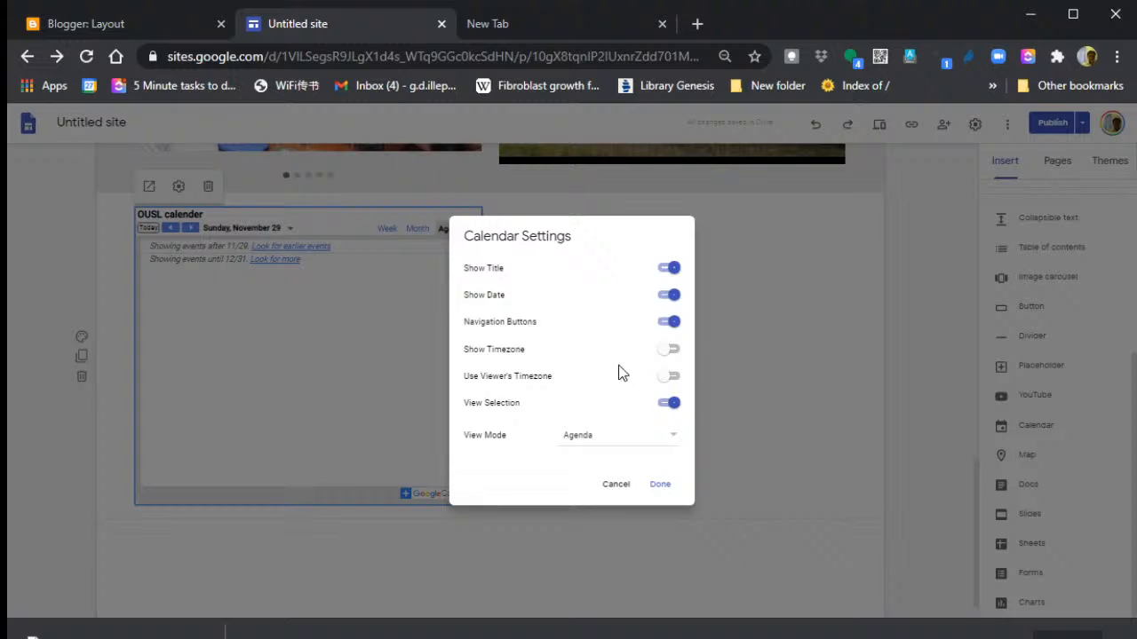
click(610, 437)
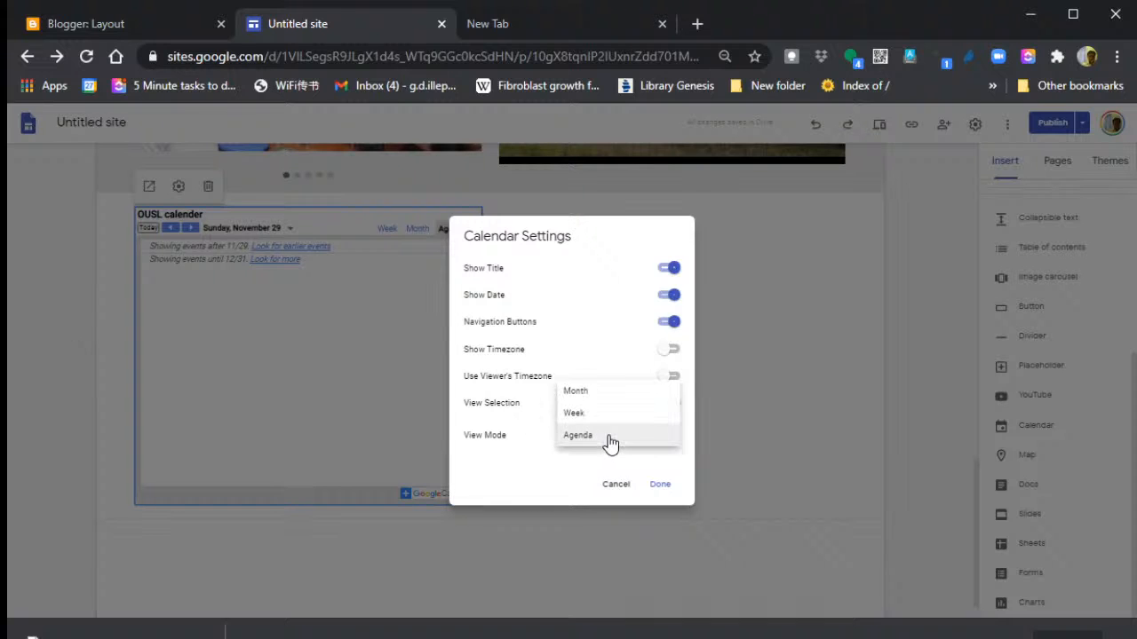
click(611, 394)
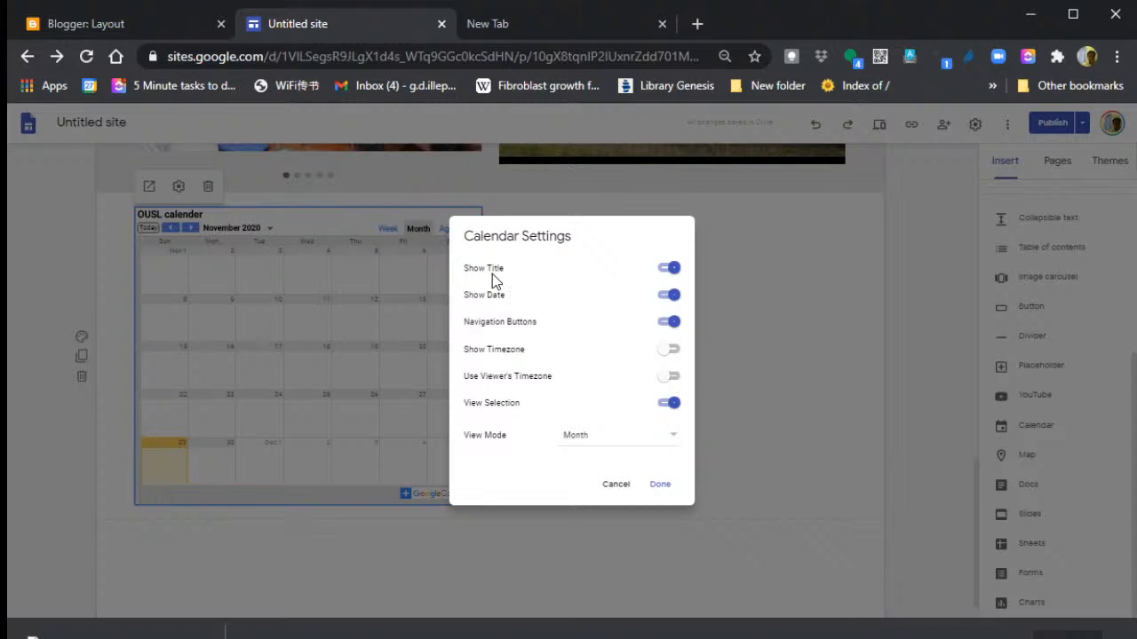
click(668, 268)
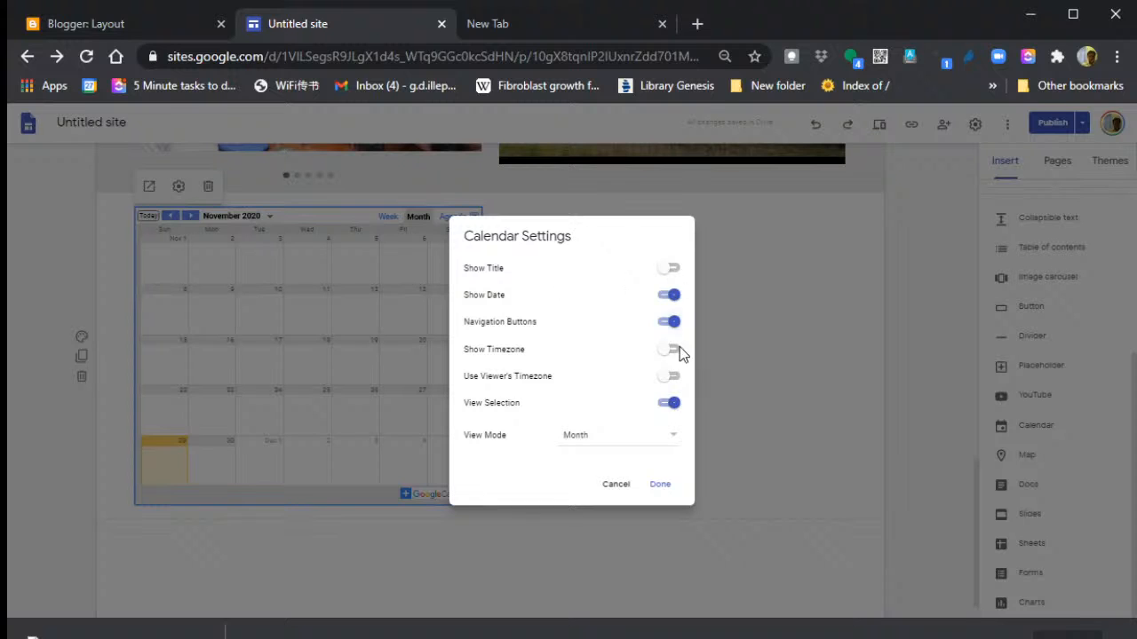
click(662, 484)
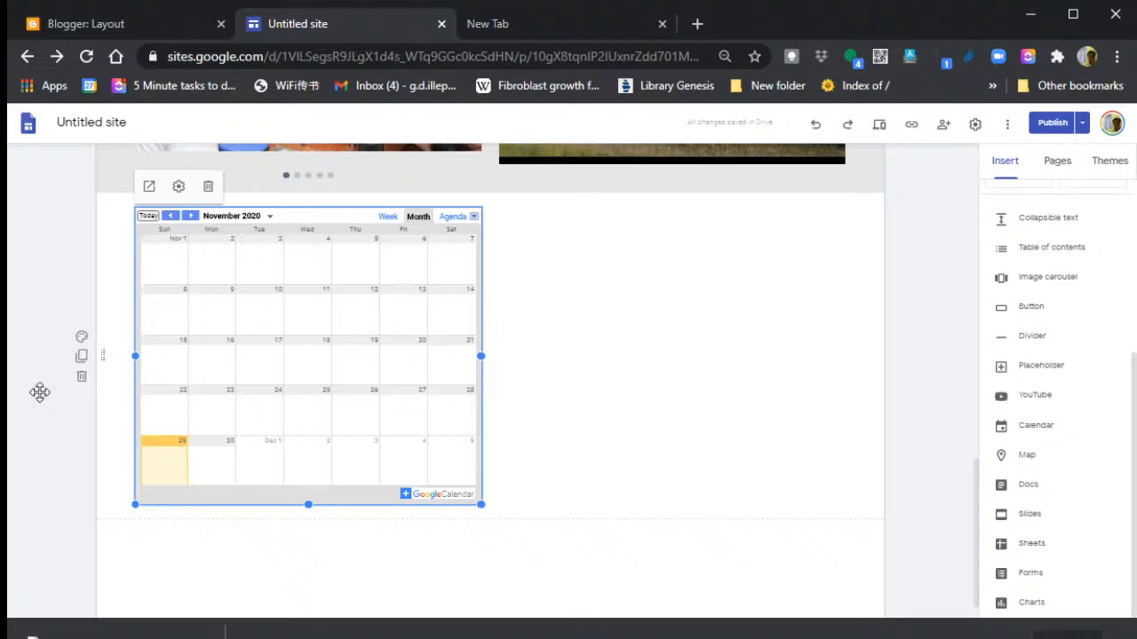
click(600, 382)
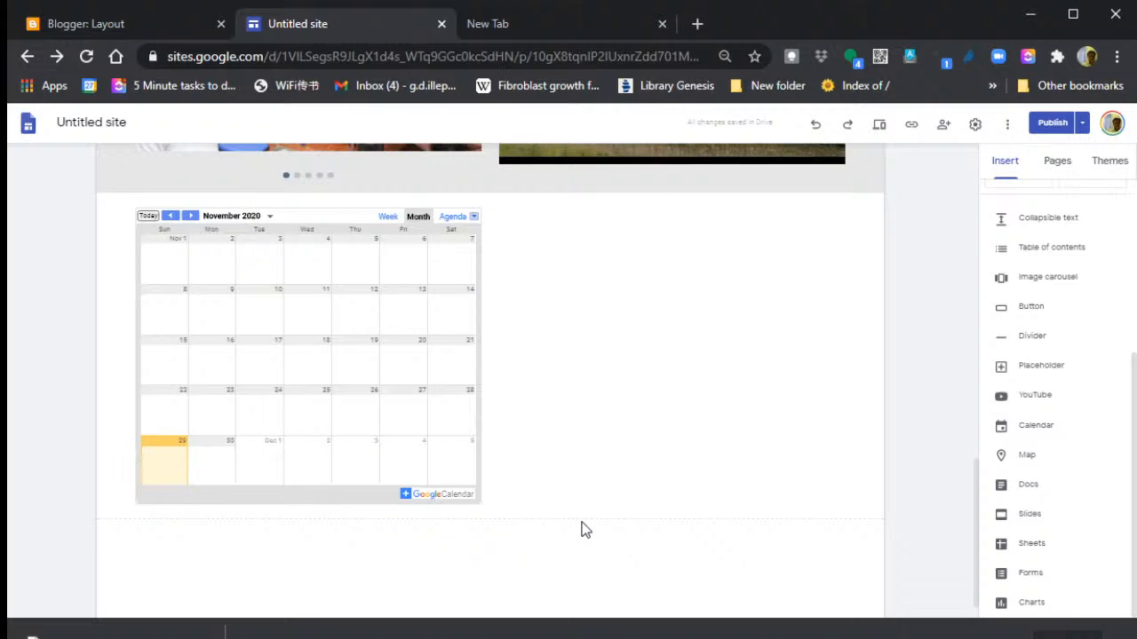
- Try the Emphasis 1 background on the calendar section and return it to Regular
scroll(581, 527, up, 1)
scroll(581, 528, down, 1)
click(81, 339)
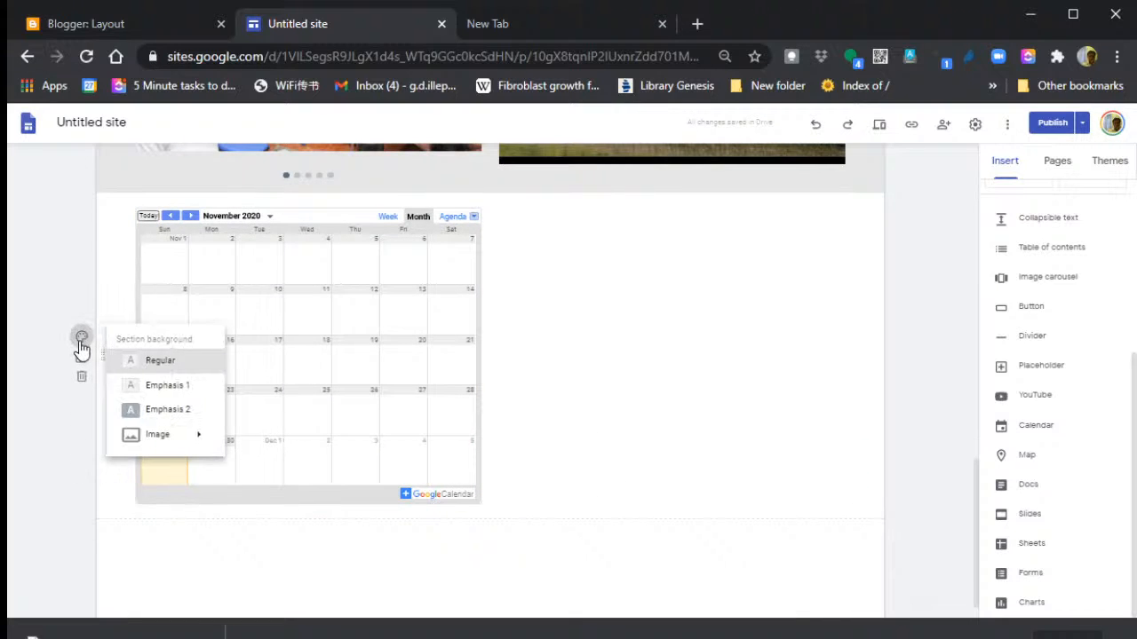
click(153, 387)
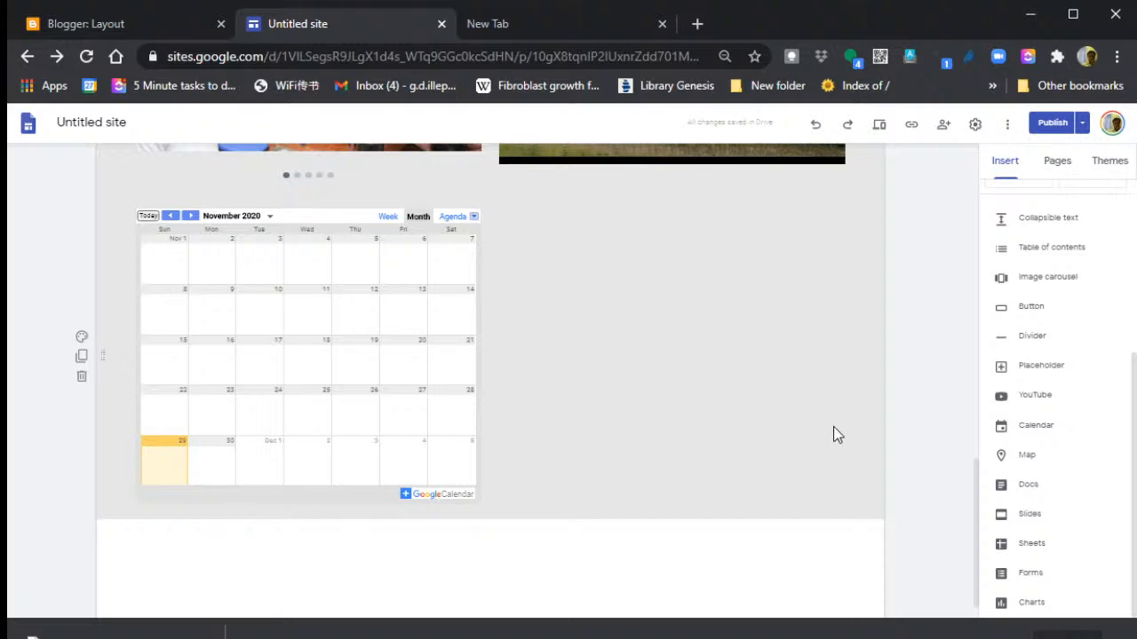
scroll(777, 394, up, 3)
scroll(777, 393, down, 2)
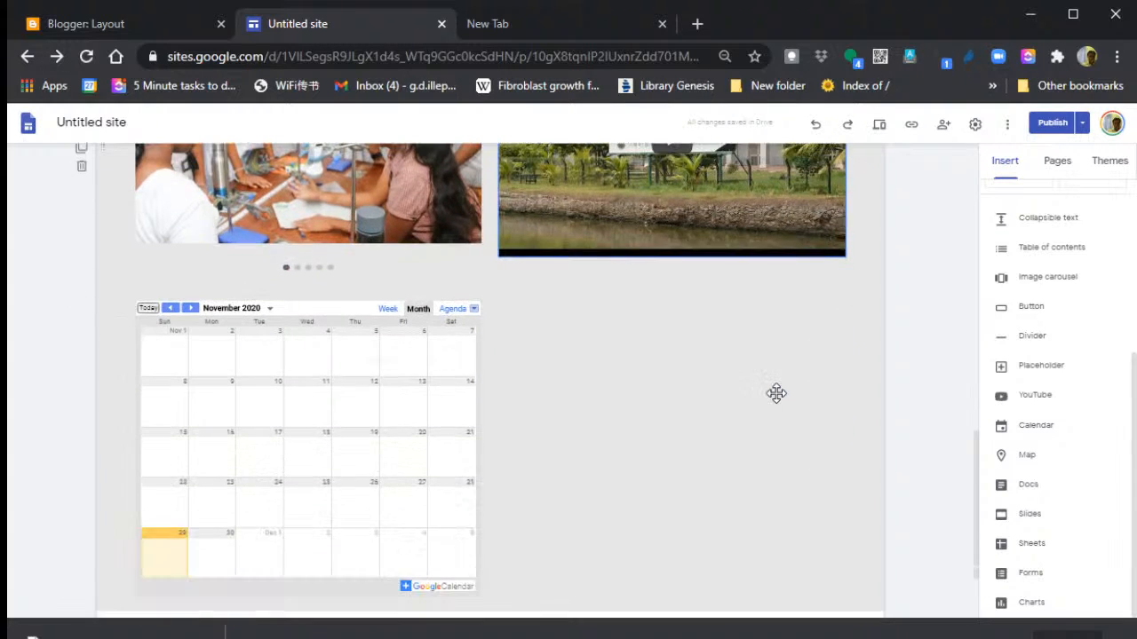
scroll(776, 401, down, 1)
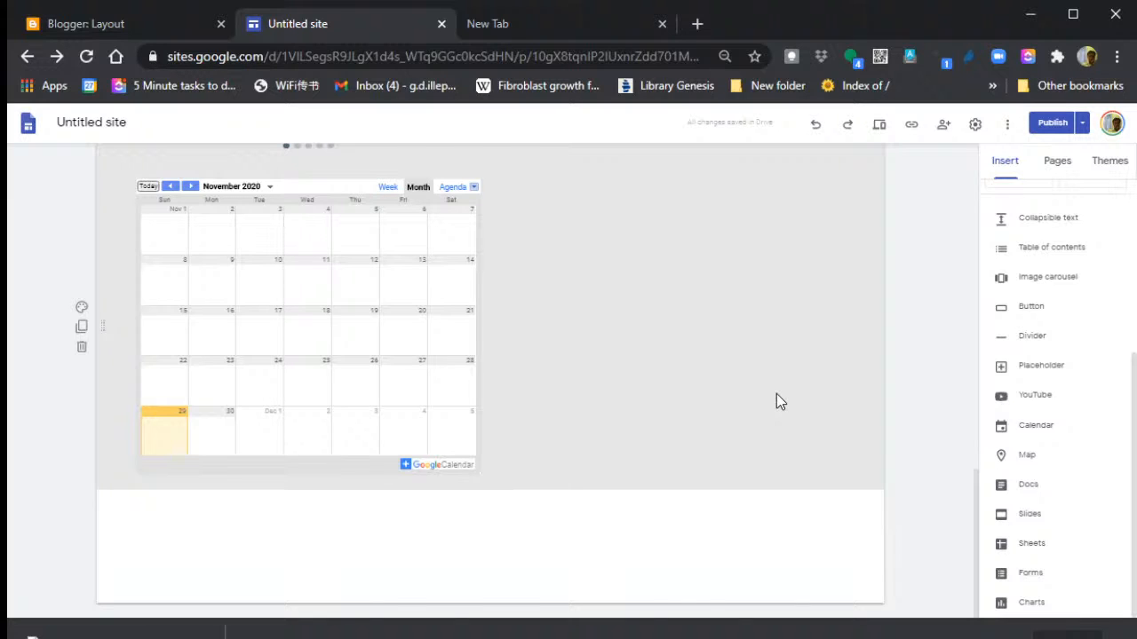
click(82, 309)
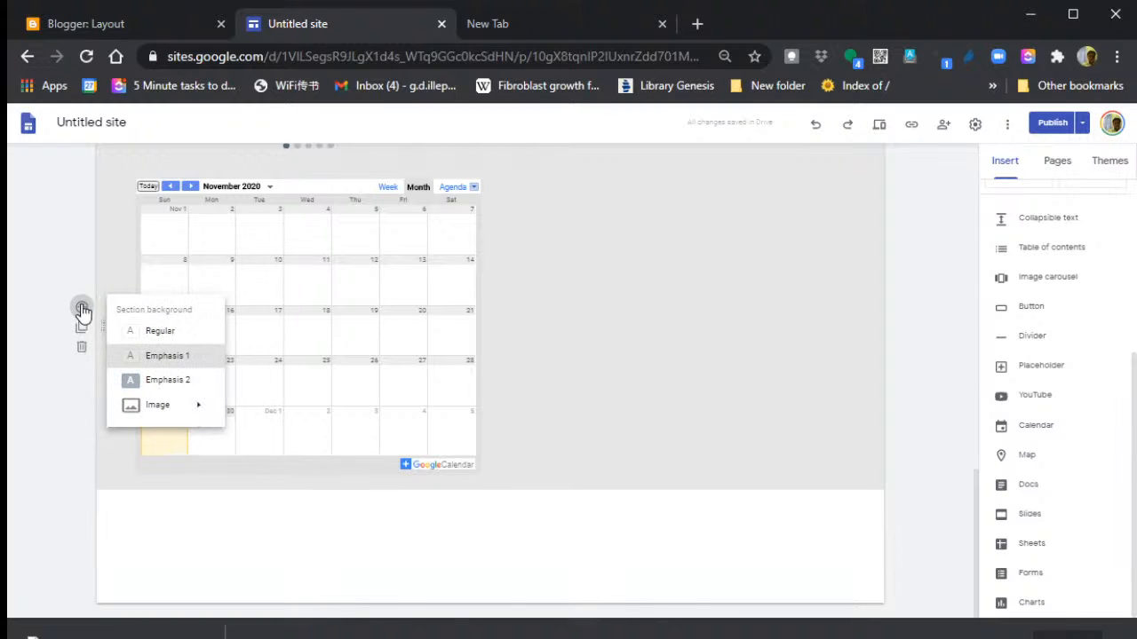
click(142, 332)
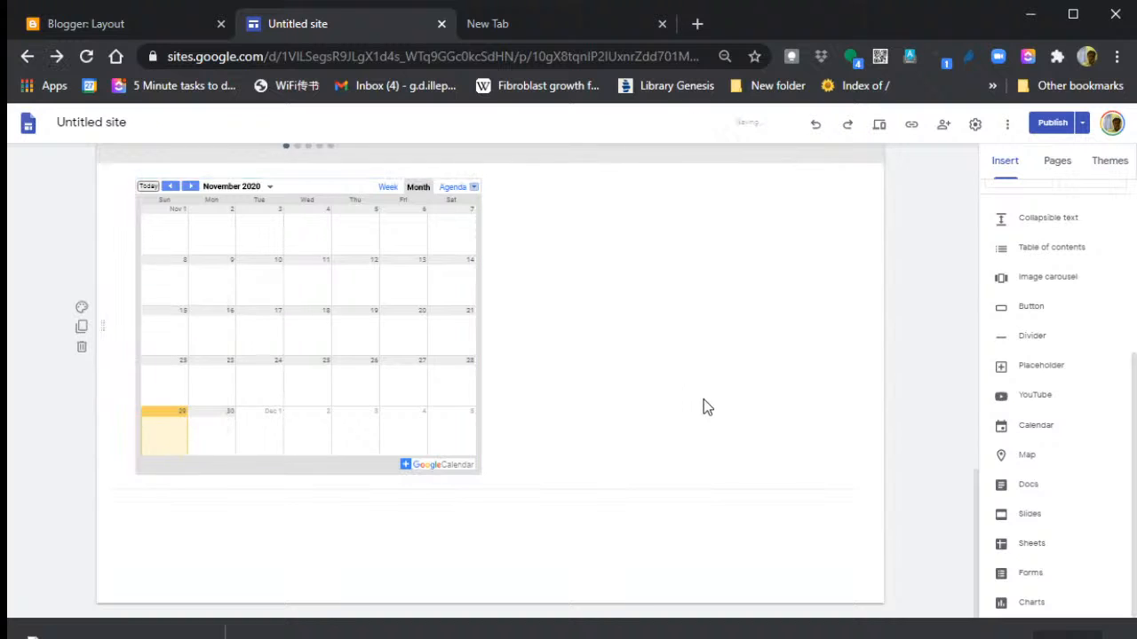
- Insert a map of The Open University of Sri Lanka, Nawala, found by searching for "the open", as a new section below the calendar
scroll(703, 399, up, 3)
scroll(706, 397, down, 2)
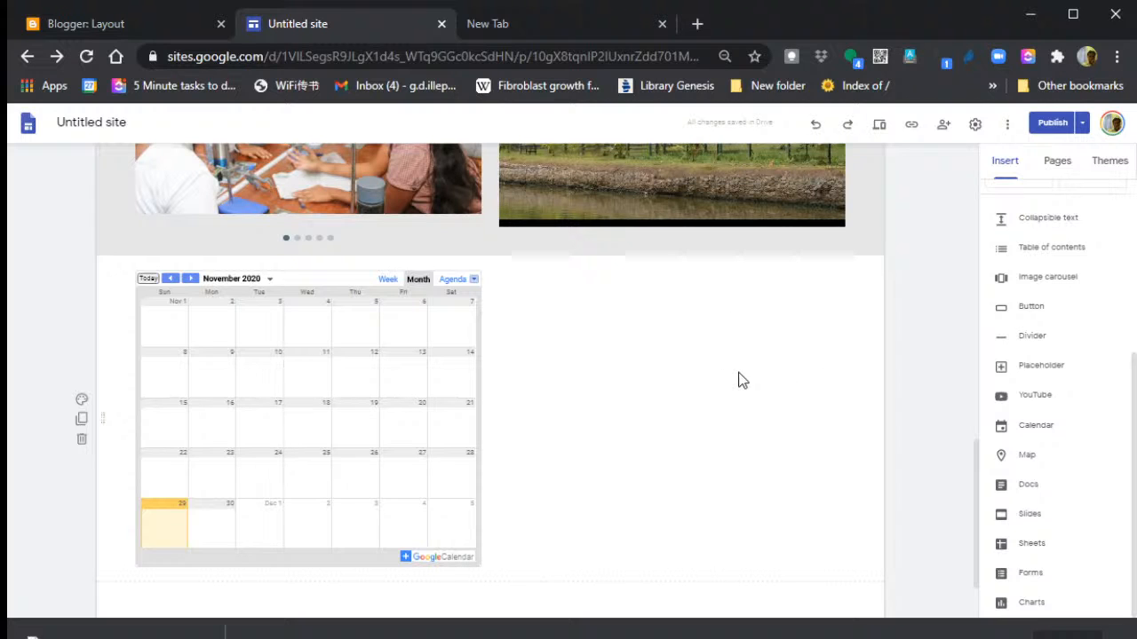
click(1028, 457)
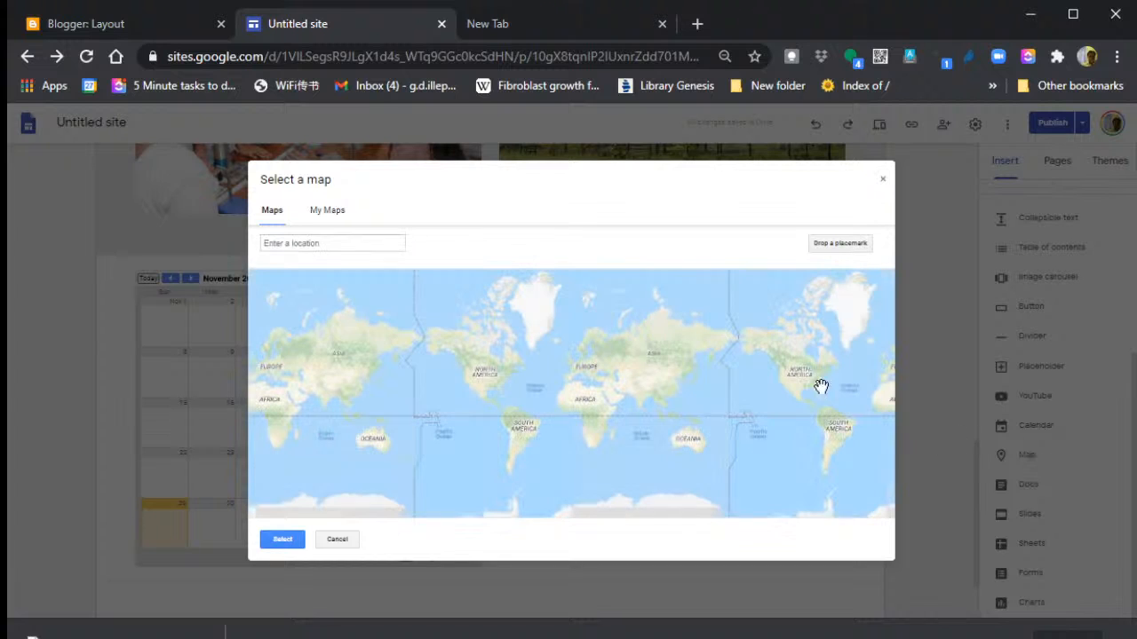
click(282, 238)
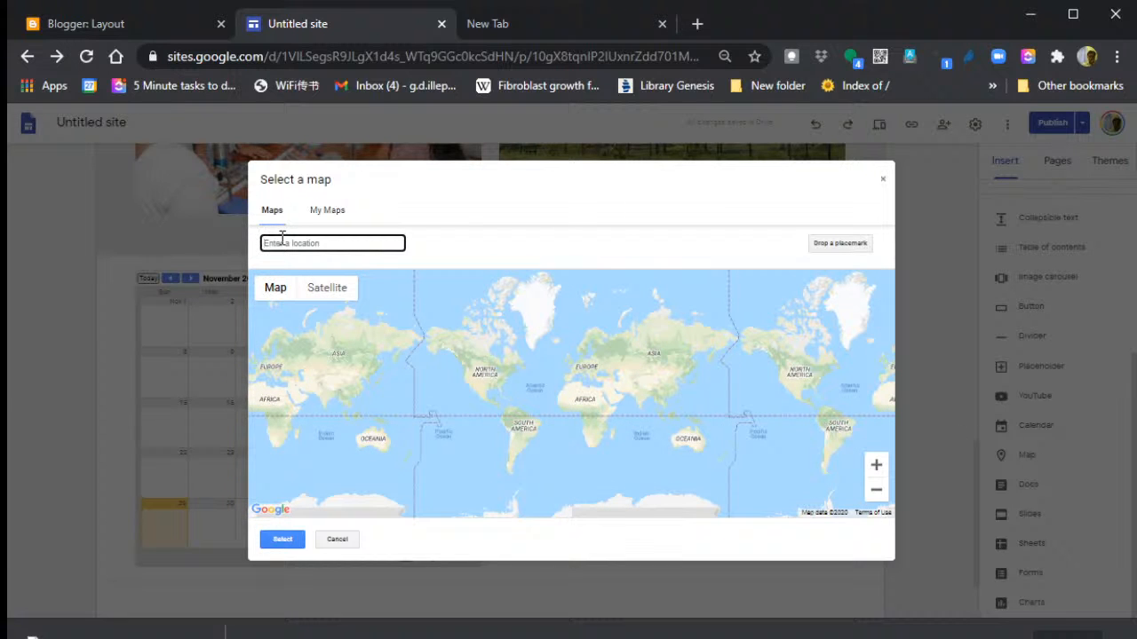
text(the )
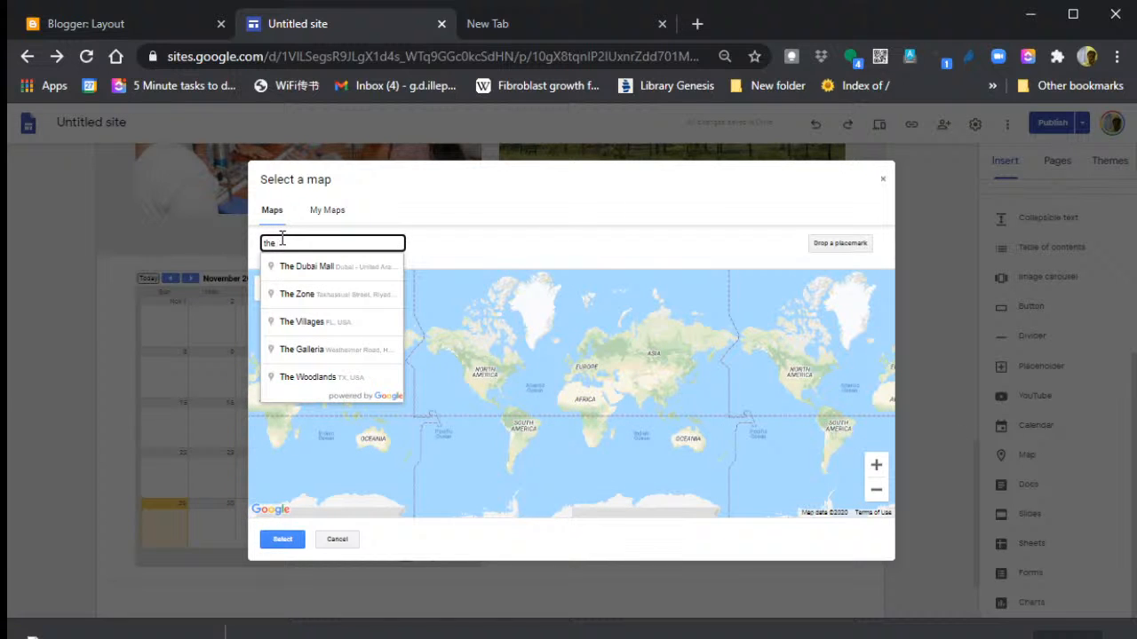
text(open)
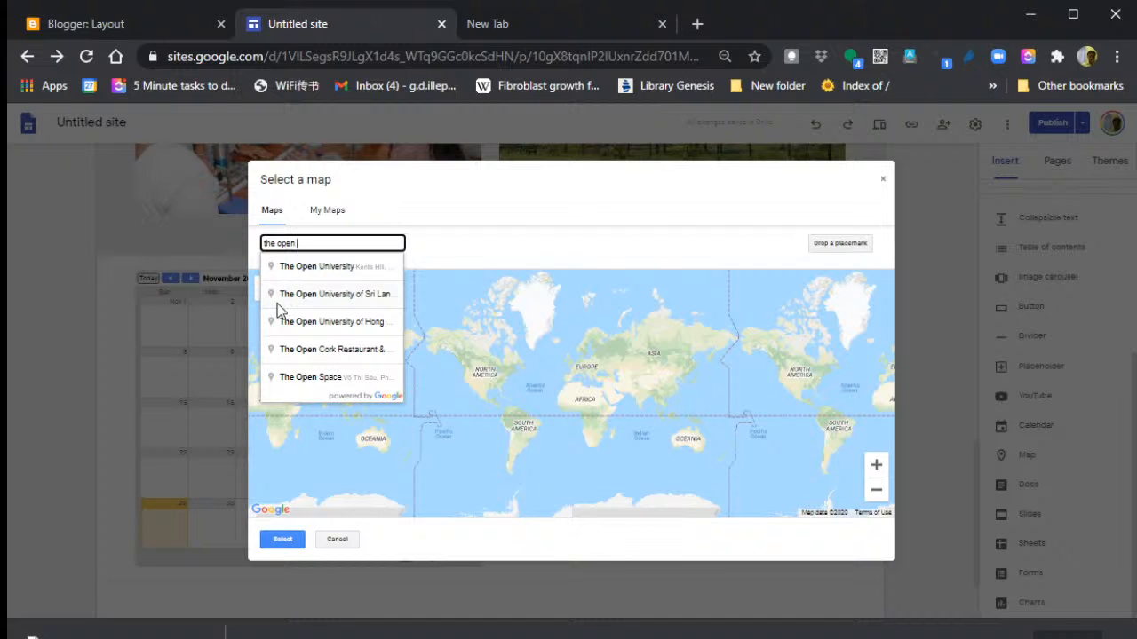
click(310, 294)
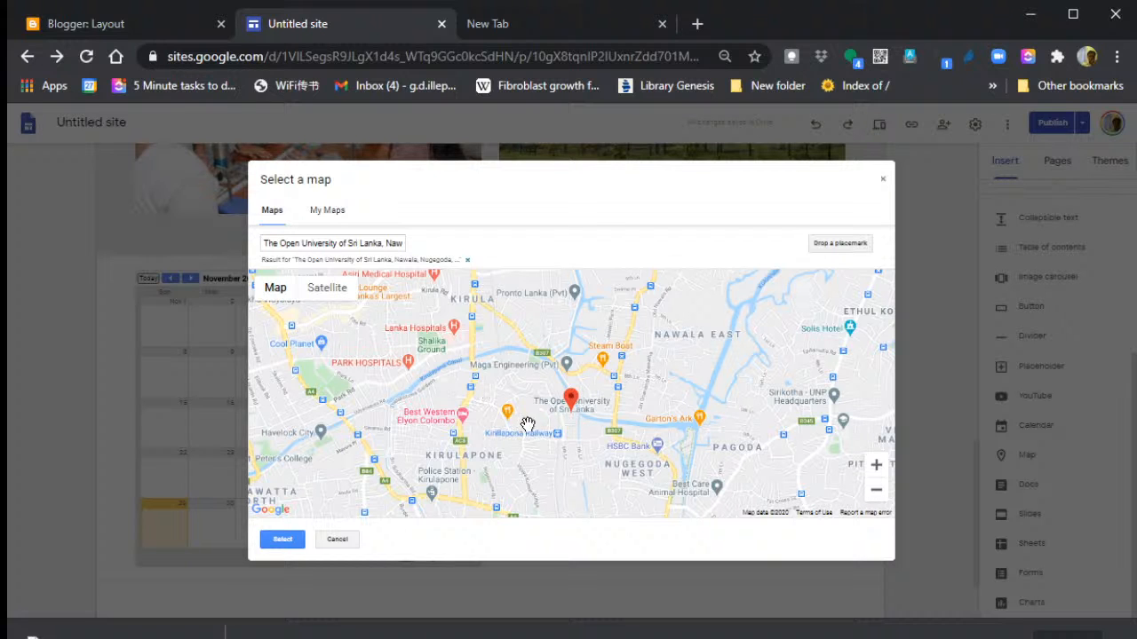
scroll(598, 424, down, 2)
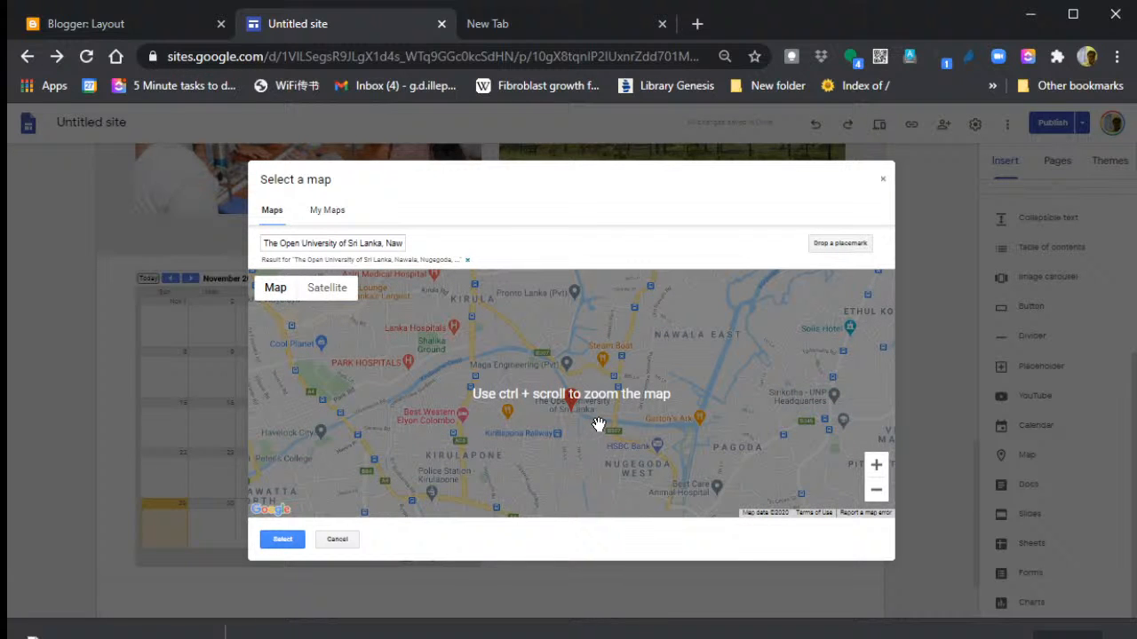
click(280, 540)
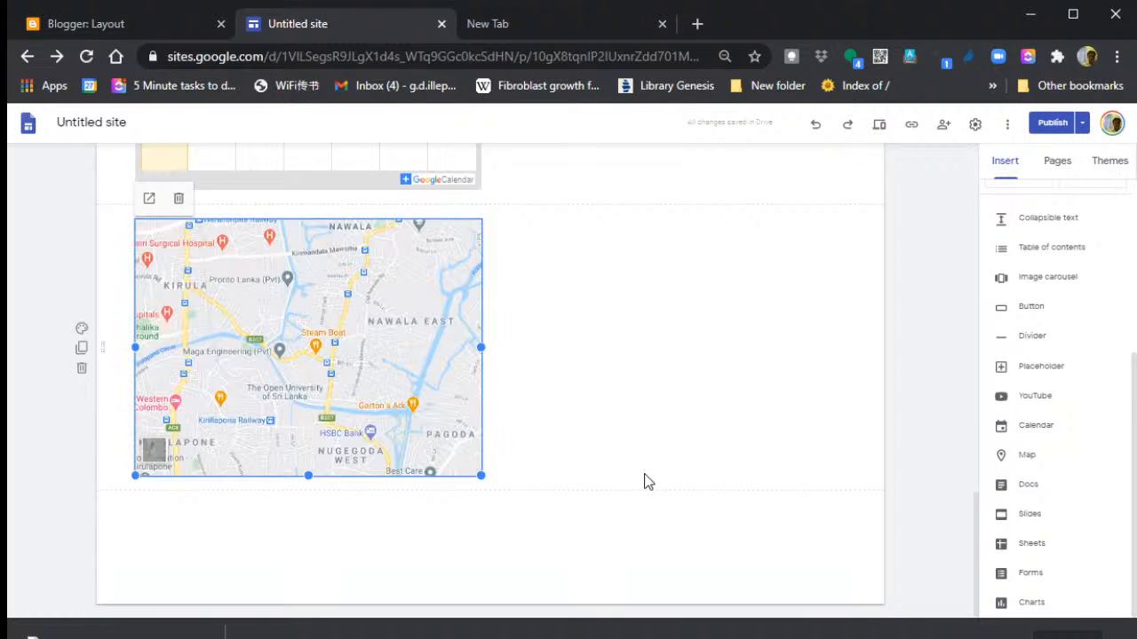
- Move the map beside the calendar in the same section and shorten the calendar to about the map's height
scroll(644, 480, up, 1)
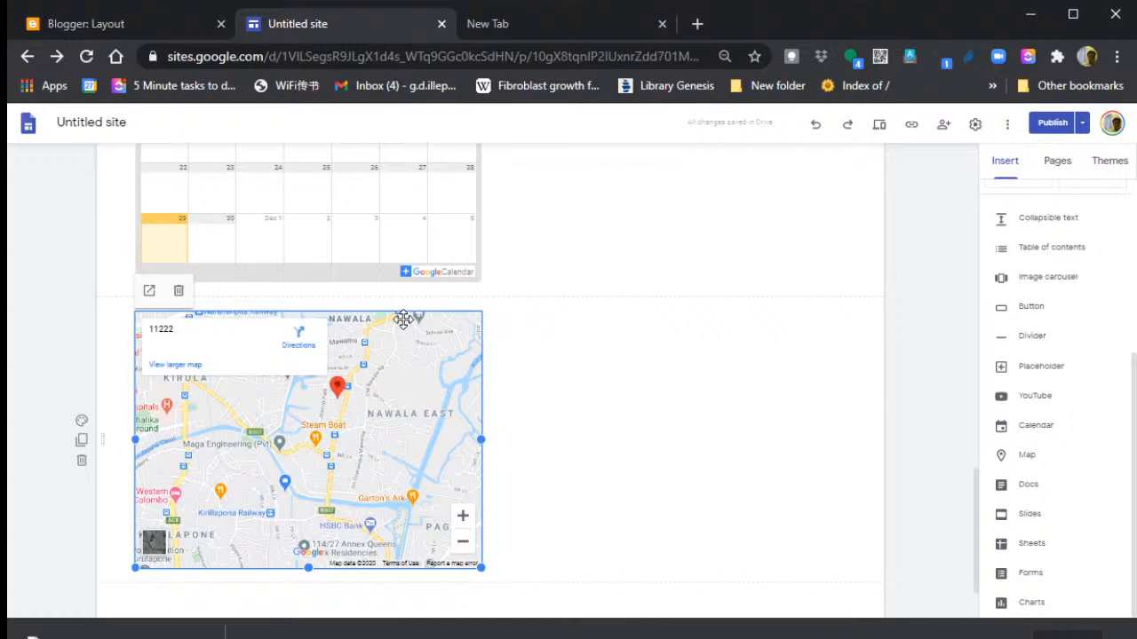
drag(400, 327, 620, 237)
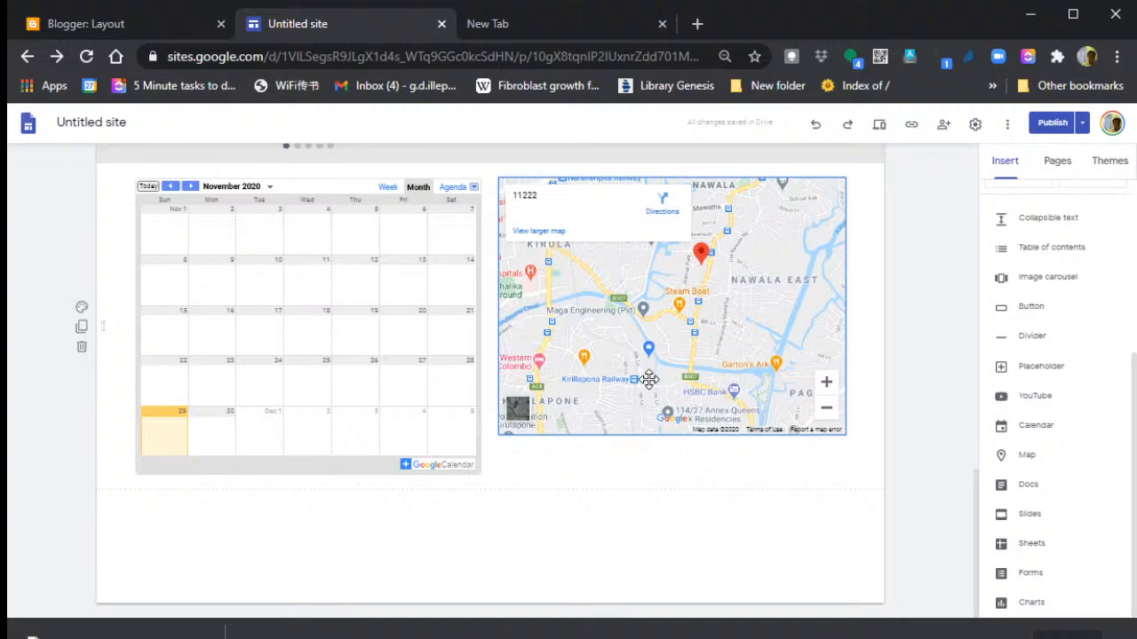
click(315, 435)
drag(308, 473, 322, 452)
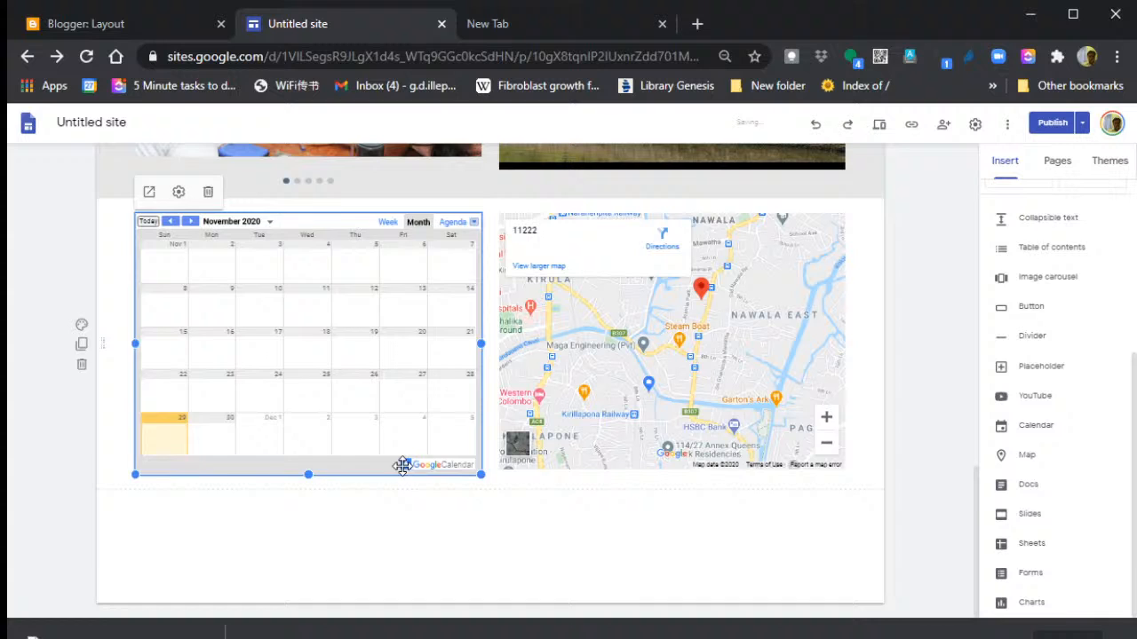
click(482, 533)
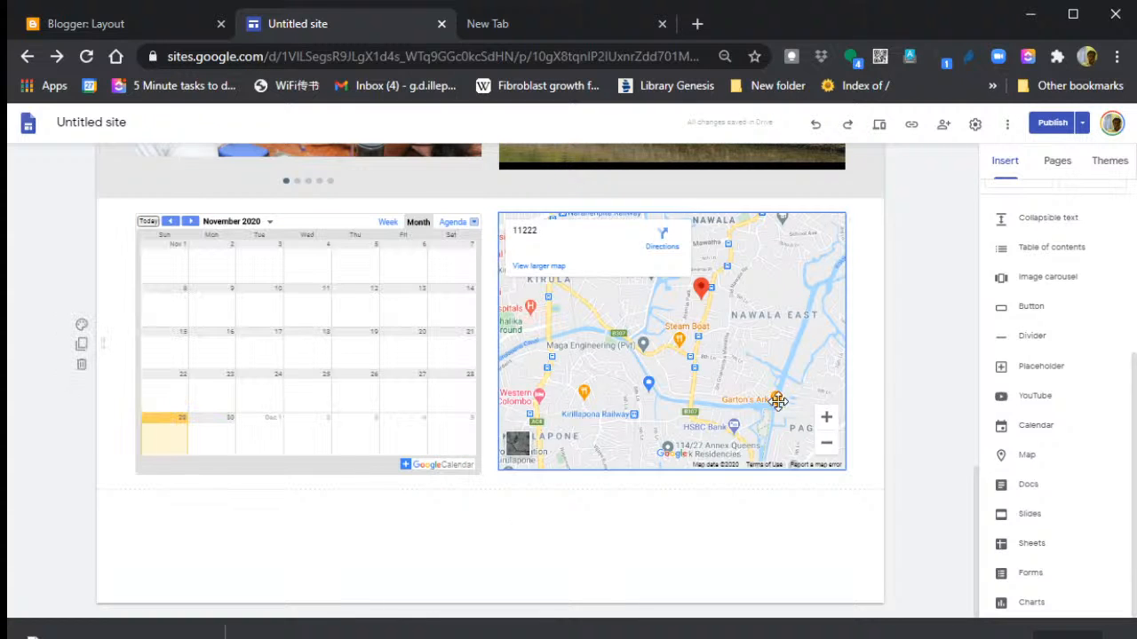
- Review the page layout from the Spectrum Society header down to the calendar and map section
scroll(916, 393, up, 1)
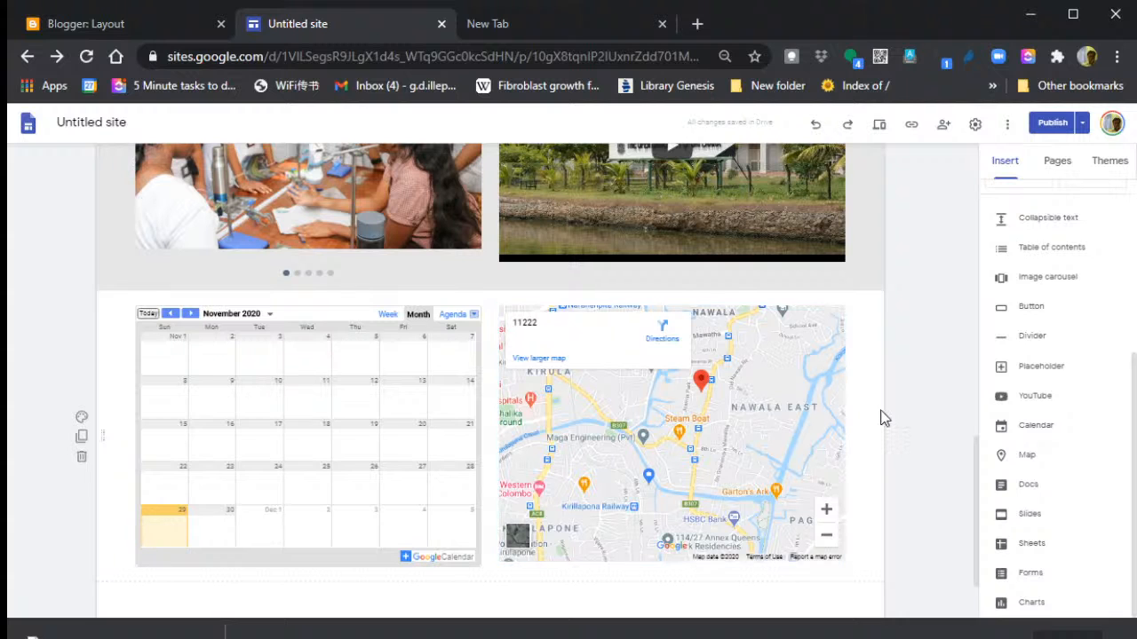
scroll(884, 418, up, 1)
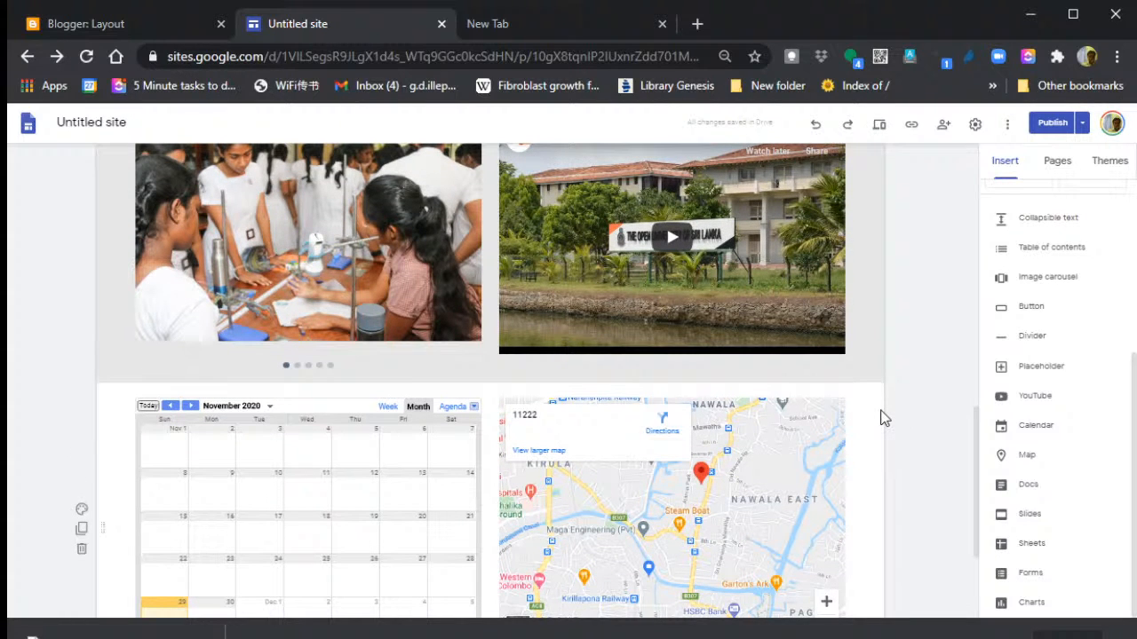
scroll(884, 418, up, 9)
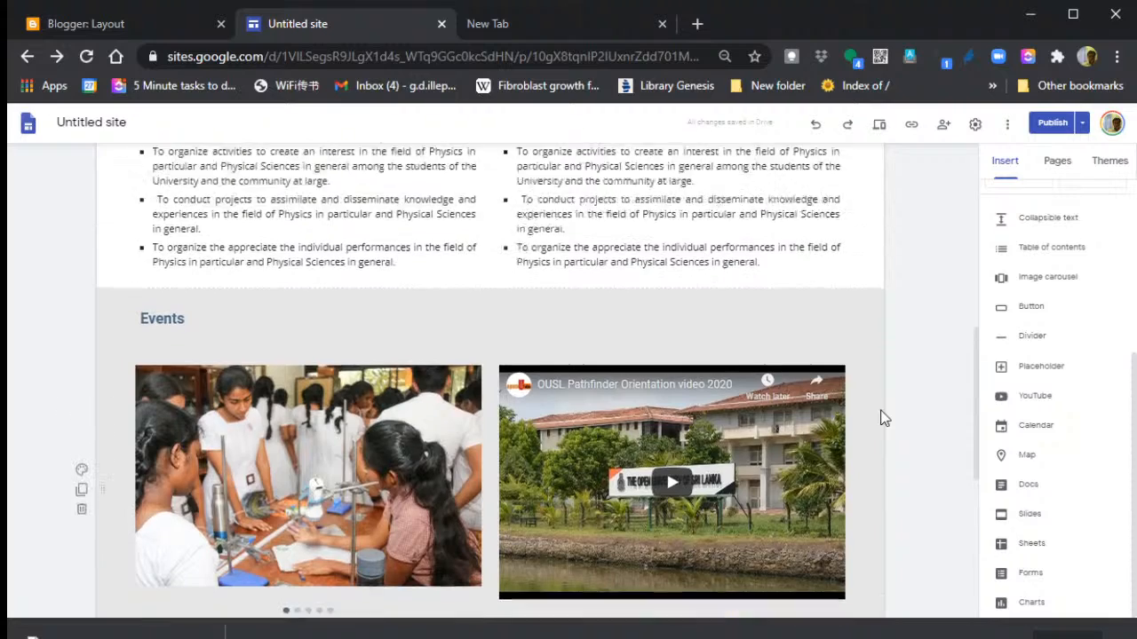
scroll(884, 418, up, 1)
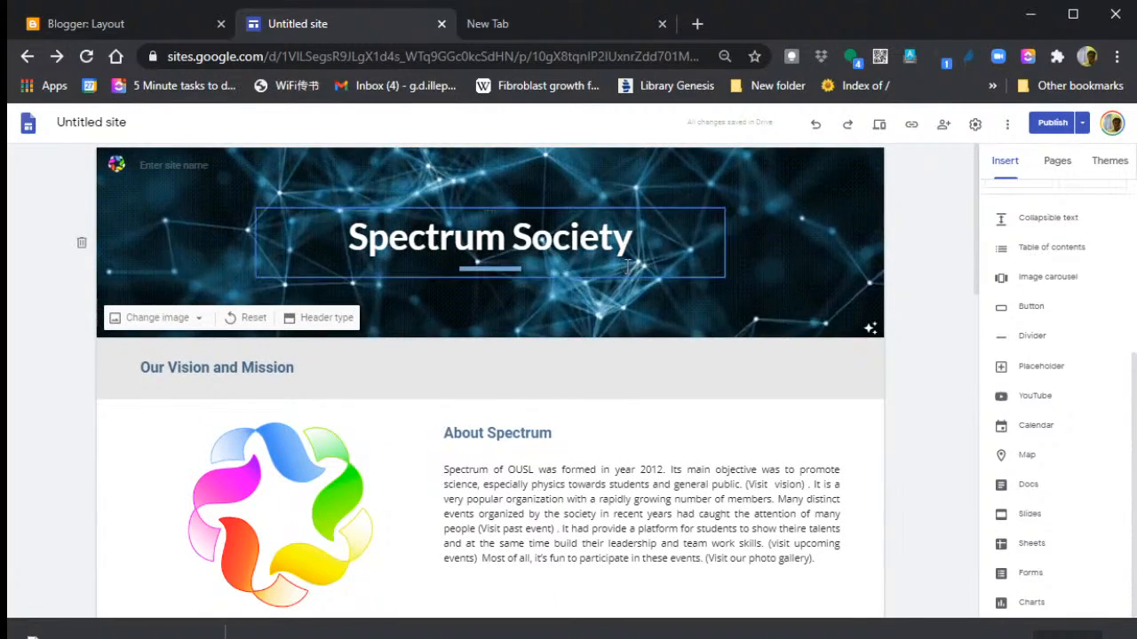
scroll(716, 393, down, 1)
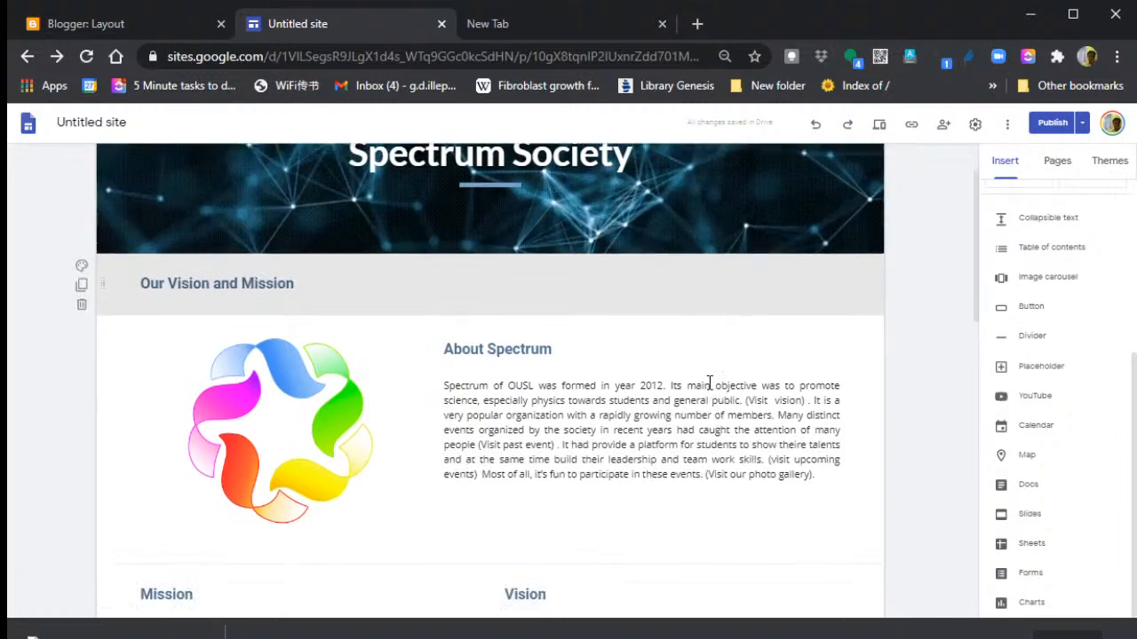
scroll(611, 358, down, 6)
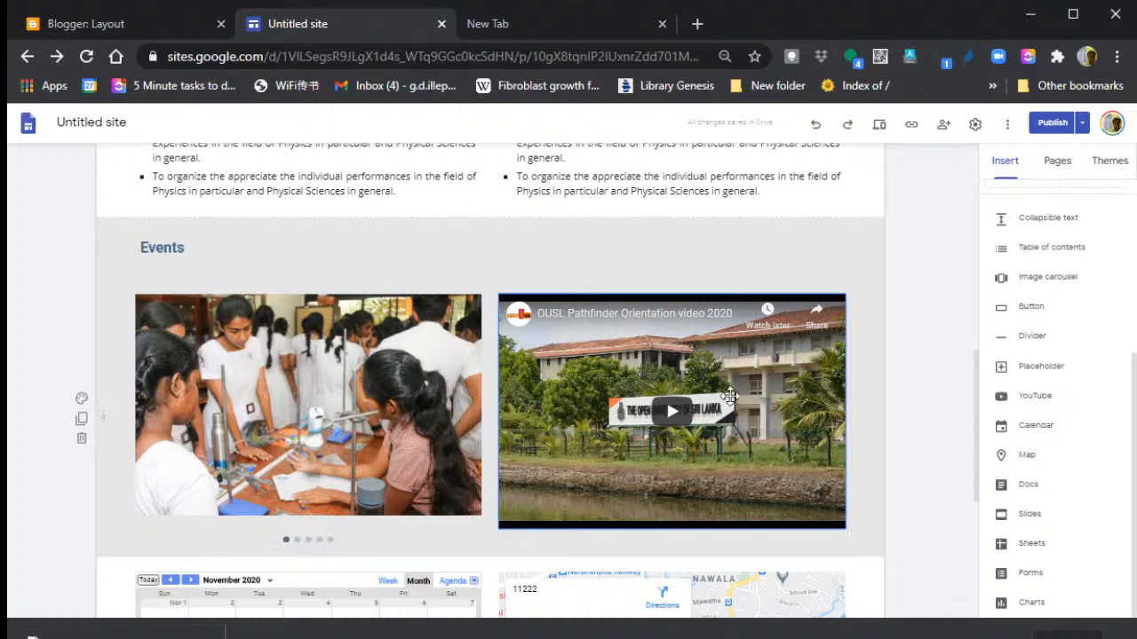
scroll(634, 406, down, 3)
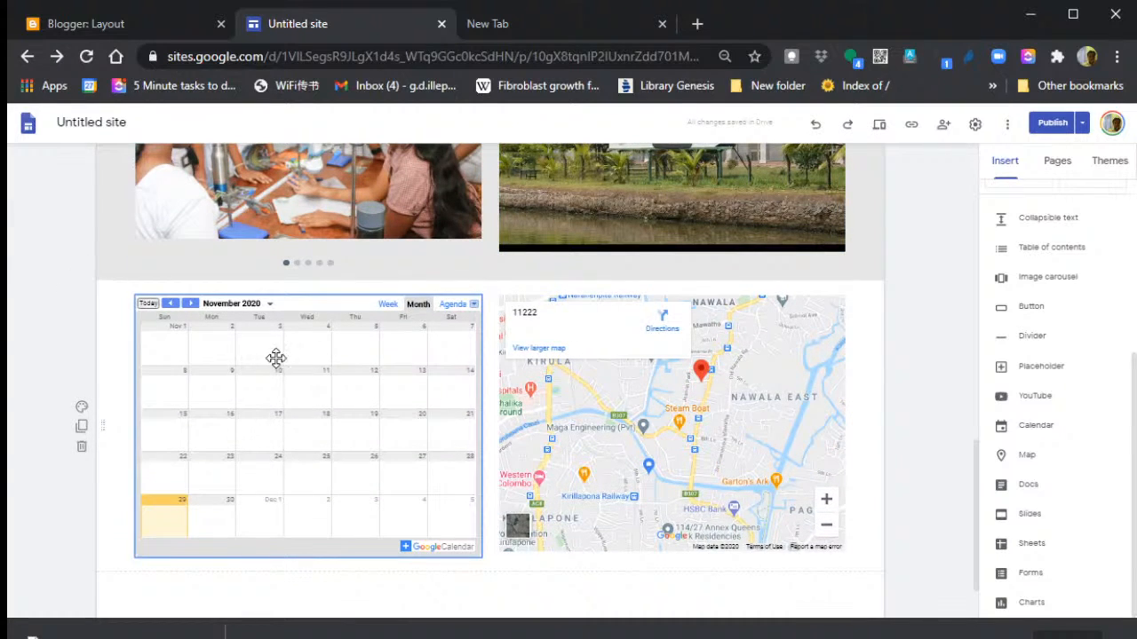
- Add a page footer containing a "Contact US" heading and the society's postal address
scroll(842, 448, down, 1)
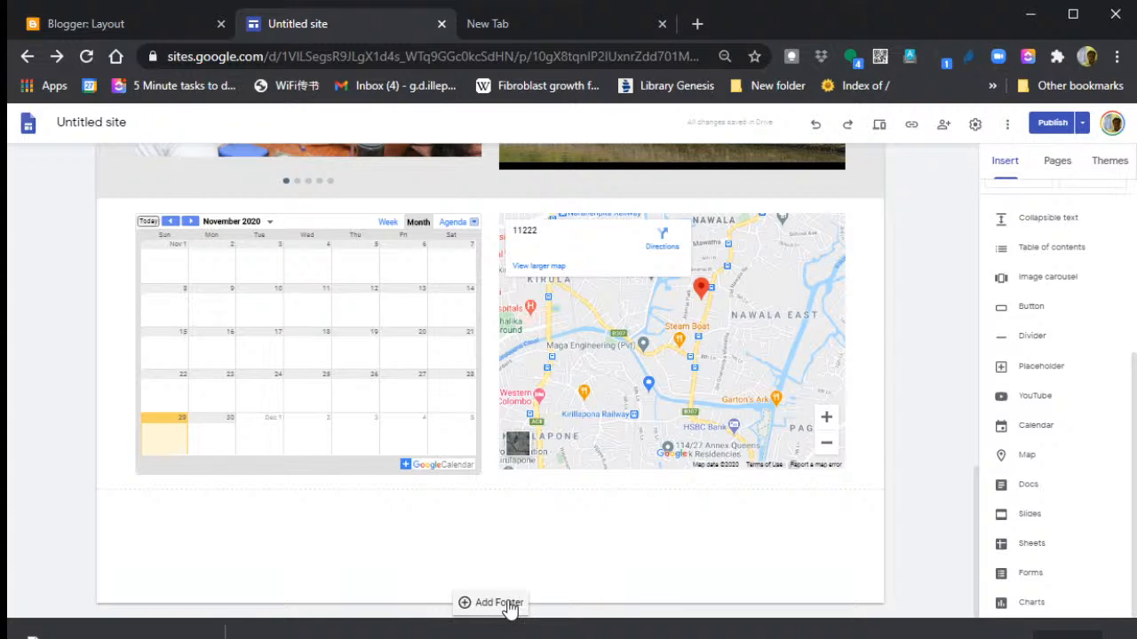
click(509, 602)
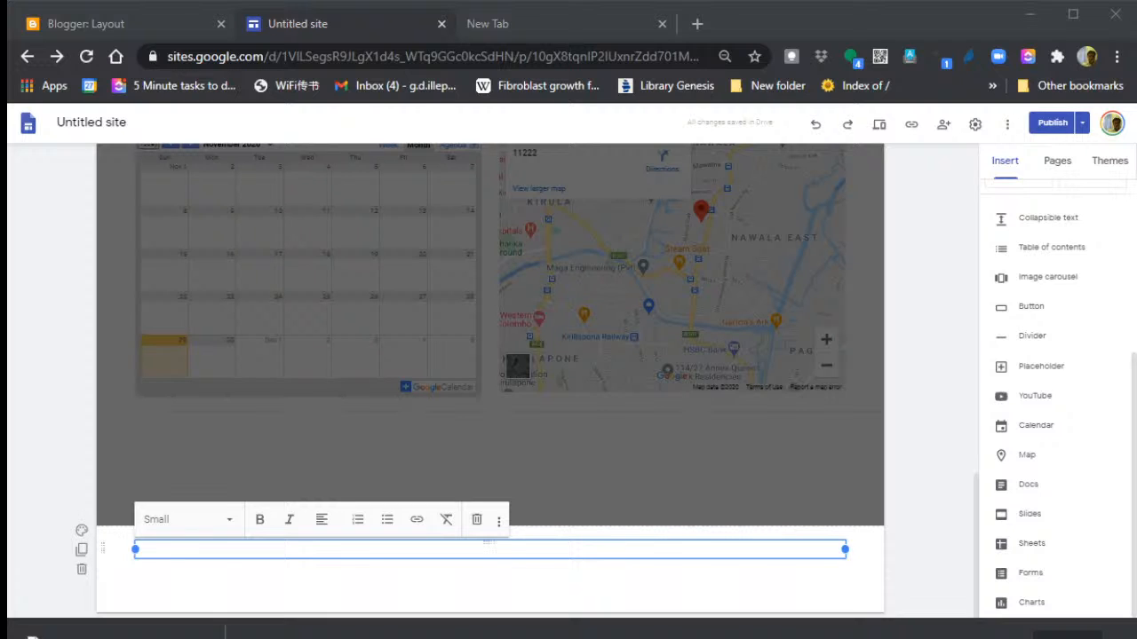
click(507, 551)
key(BackSpace)
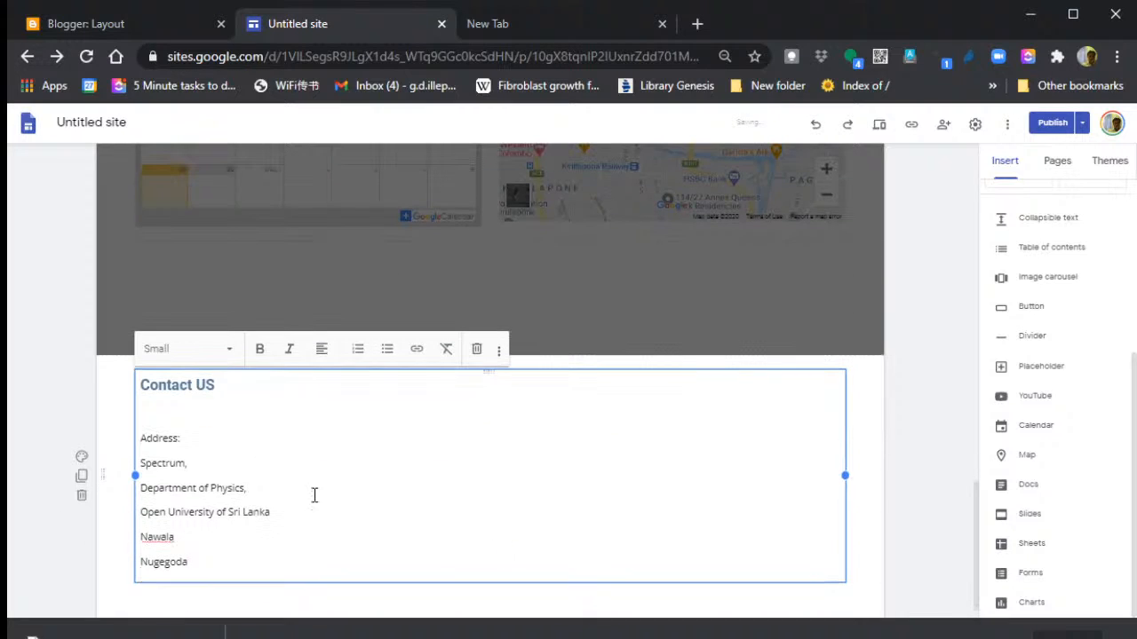
- Remove the blank line under the "Contact US" heading and the "Address:" line, and leave footer editing
click(196, 411)
key(BackSpace)
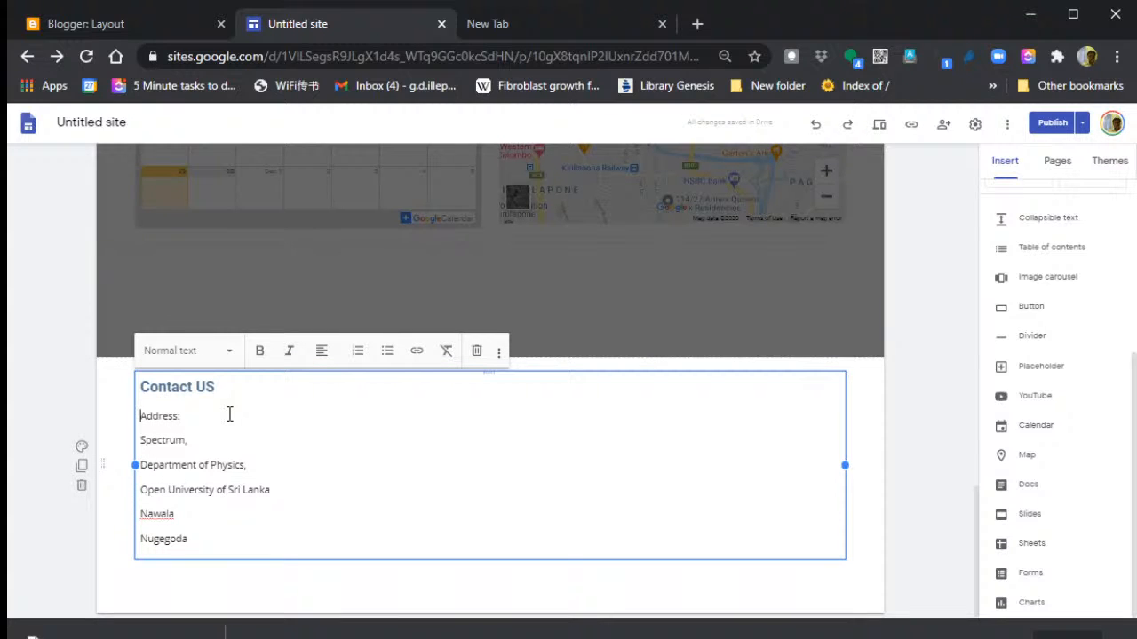
key(shift+Right)
key(shift+Right)
key(shift+Right)
key(shift+Right)
key(shift+Right)
key(BackSpace)
key(BackSpace)
key(Down)
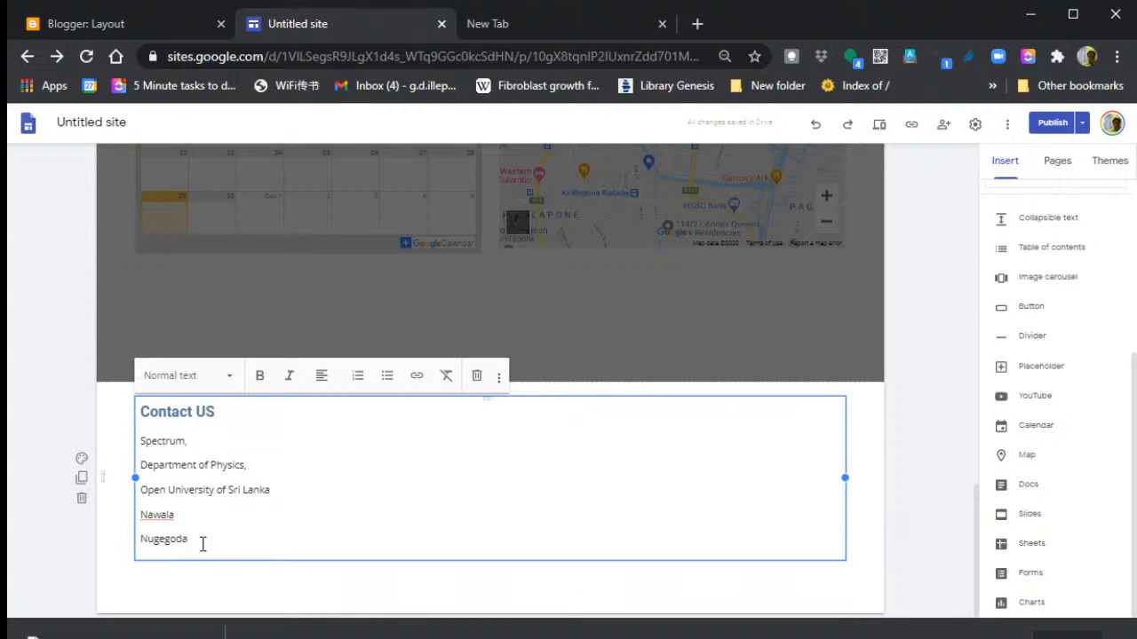
click(222, 595)
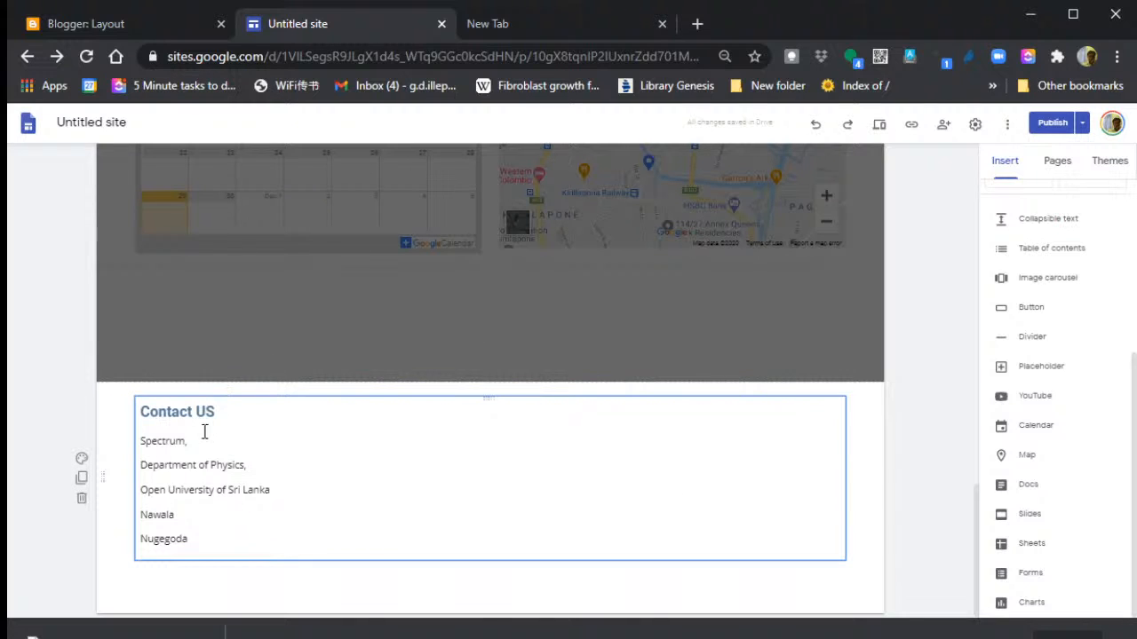
double_click(849, 339)
click(694, 344)
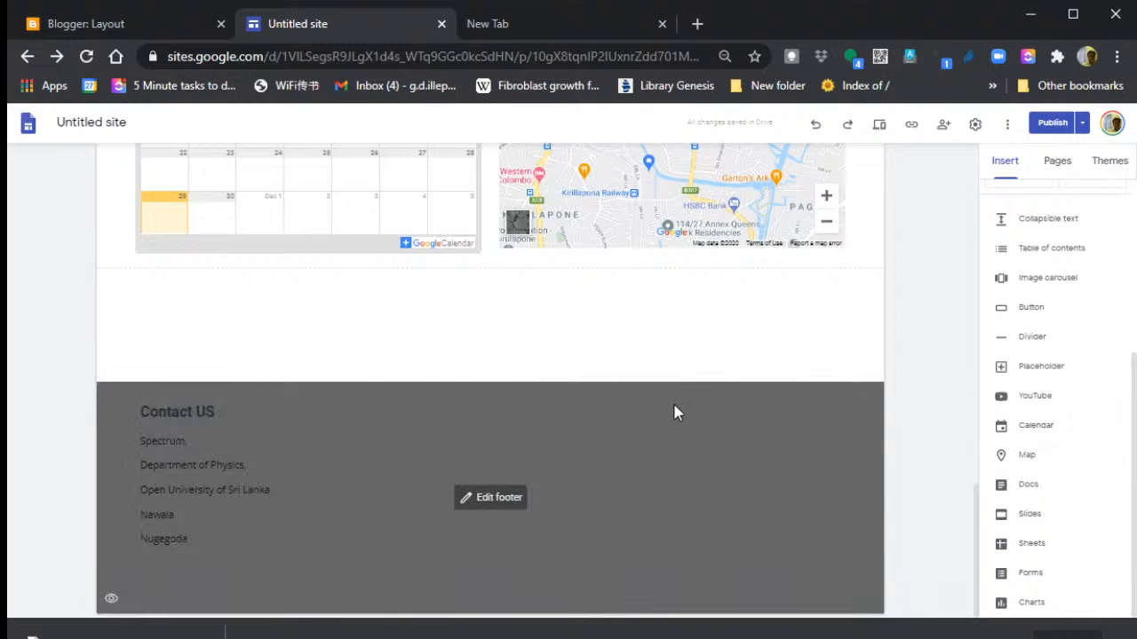
- Preview the site, examine it from the header to the Contact US footer, and close the preview
scroll(810, 402, up, 10)
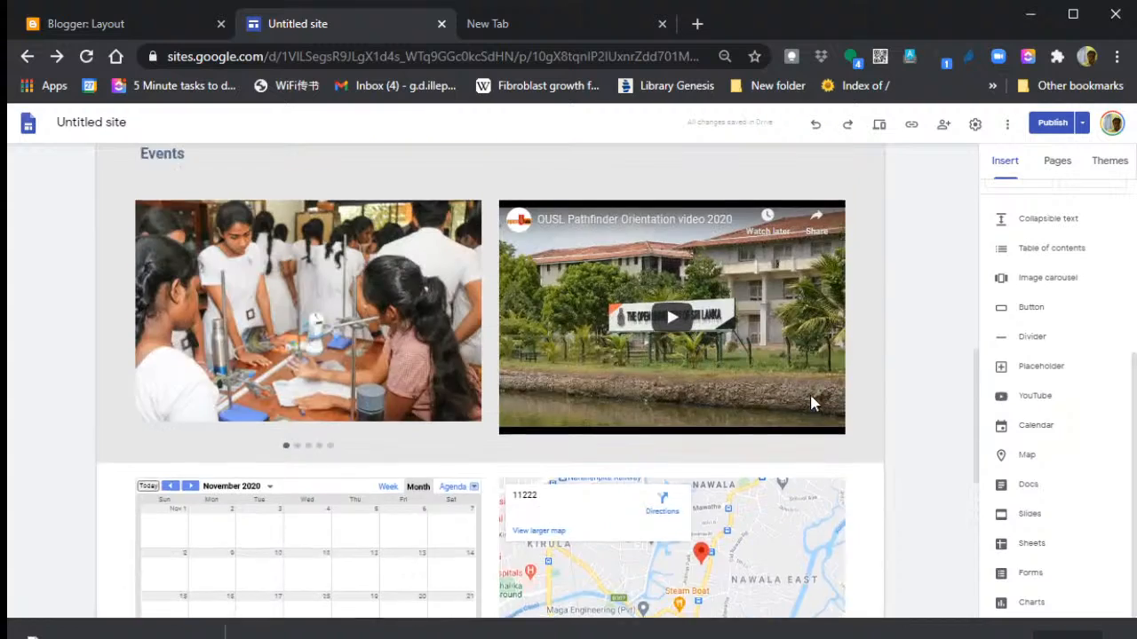
scroll(810, 402, up, 2)
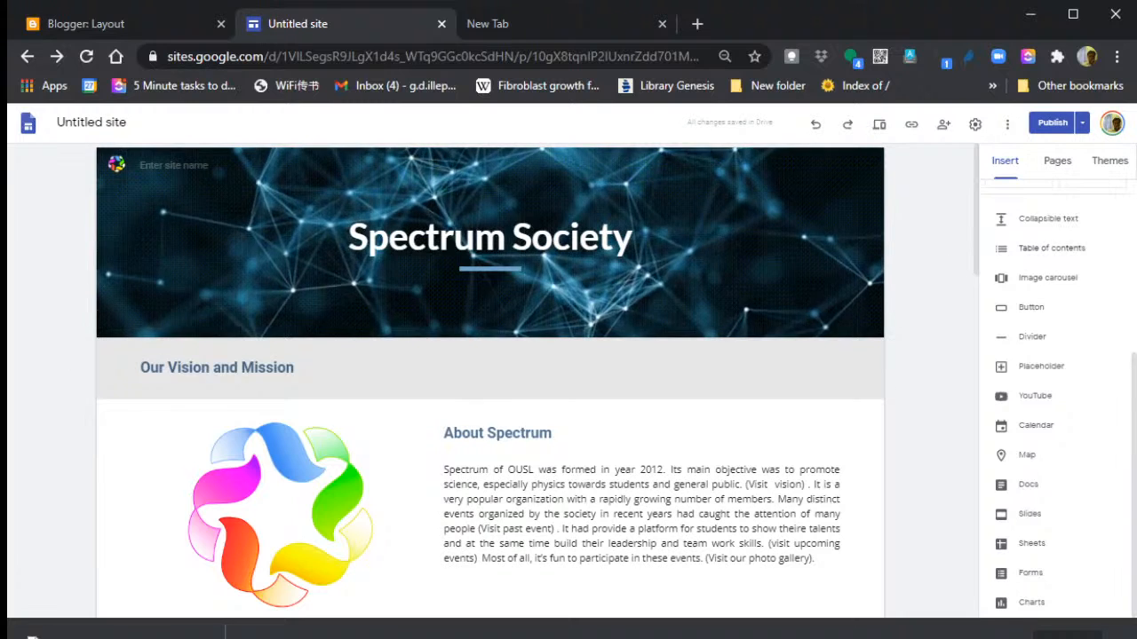
click(880, 125)
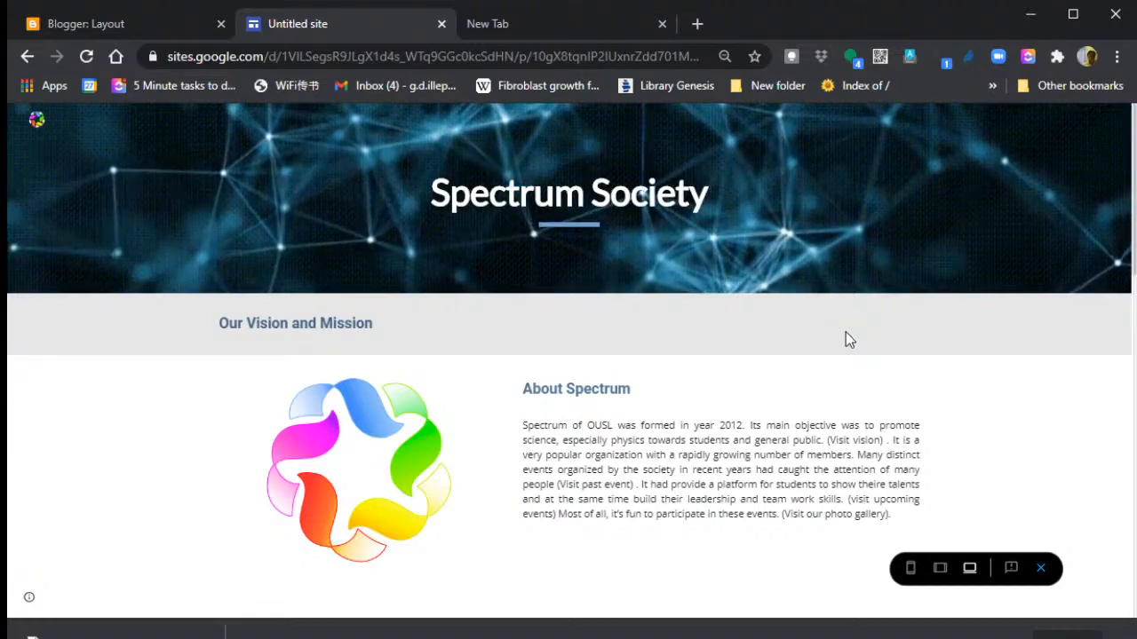
scroll(845, 332, down, 7)
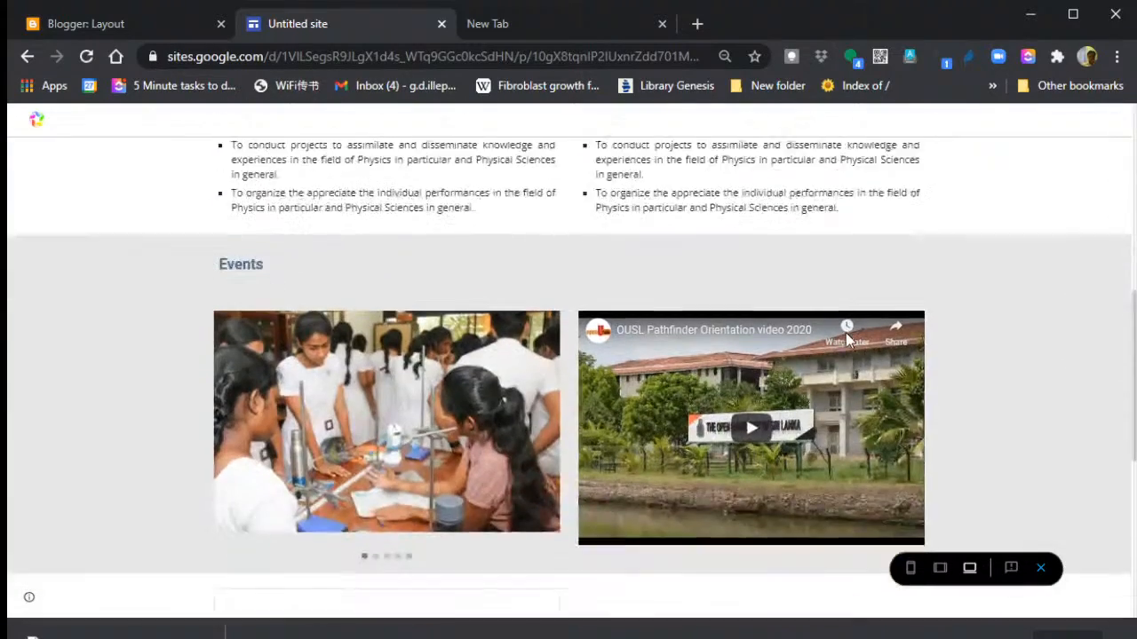
scroll(845, 334, down, 5)
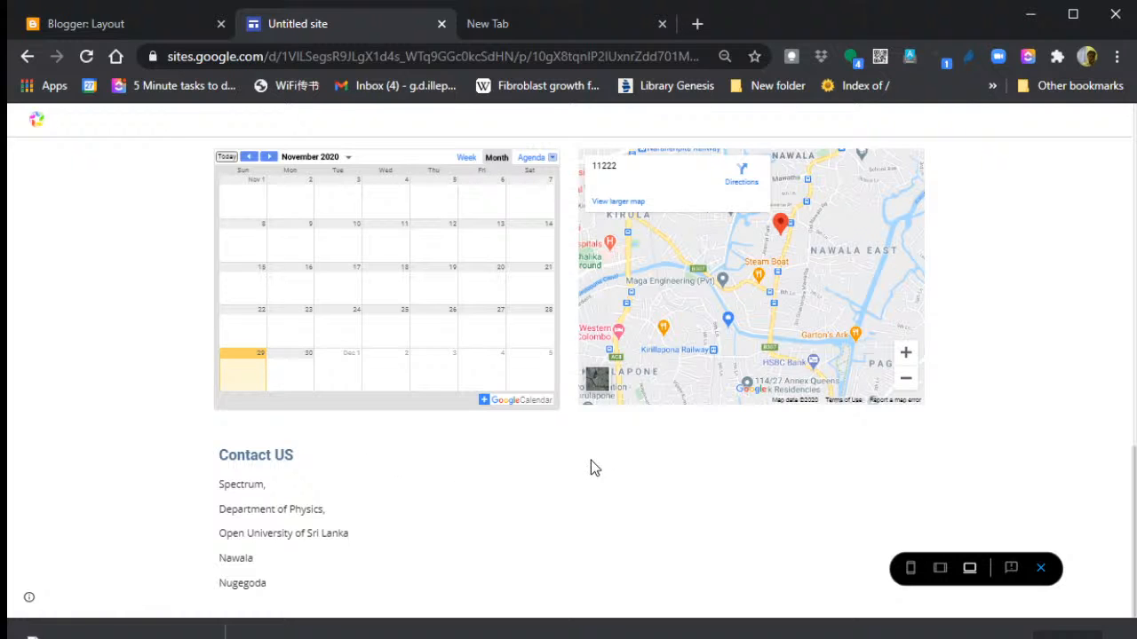
scroll(591, 460, up, 6)
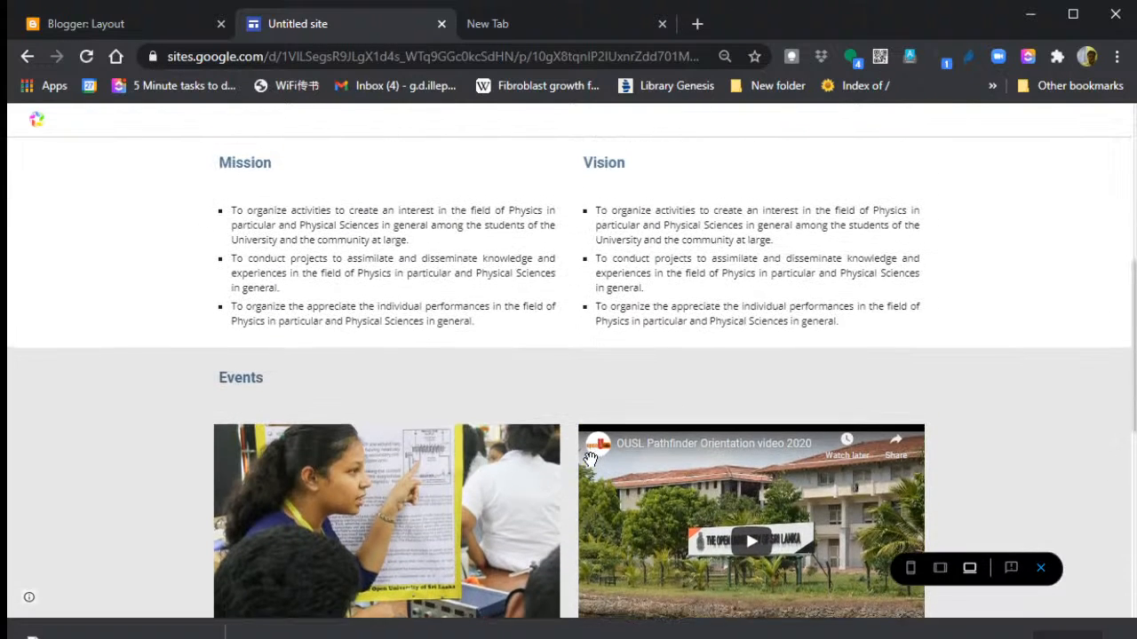
scroll(590, 460, up, 5)
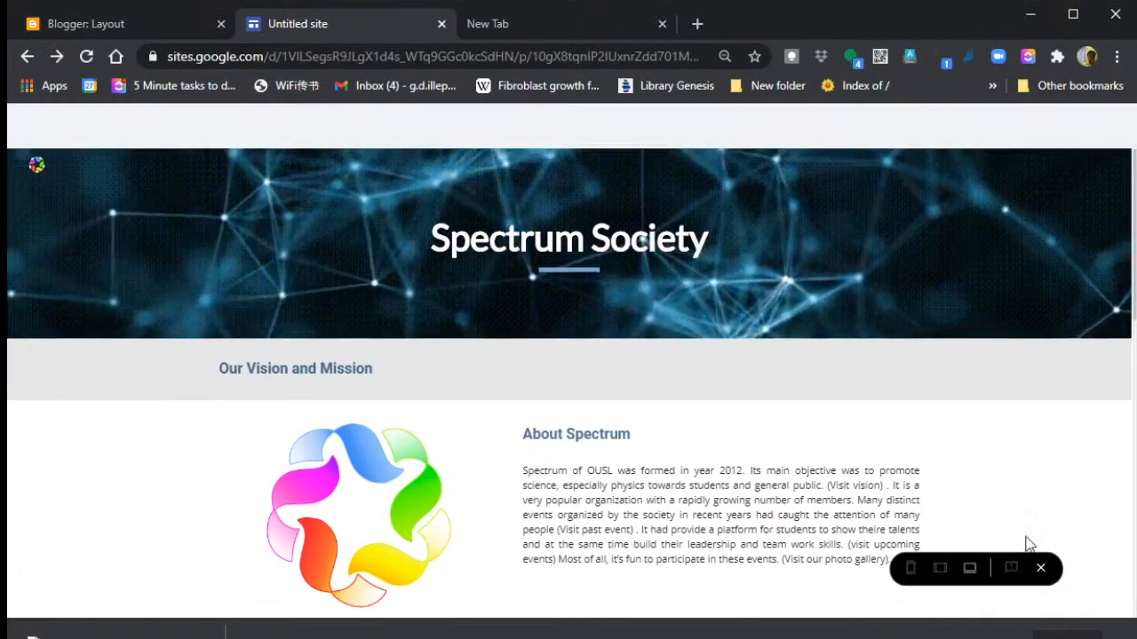
click(1039, 569)
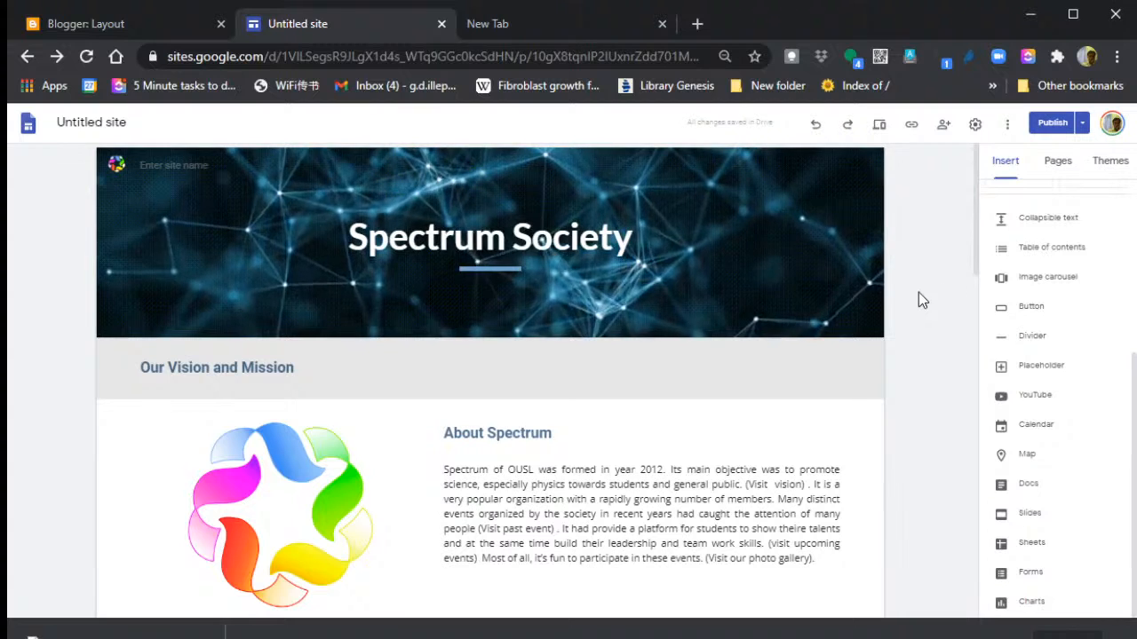
- Start creating a new page for the site
click(1055, 169)
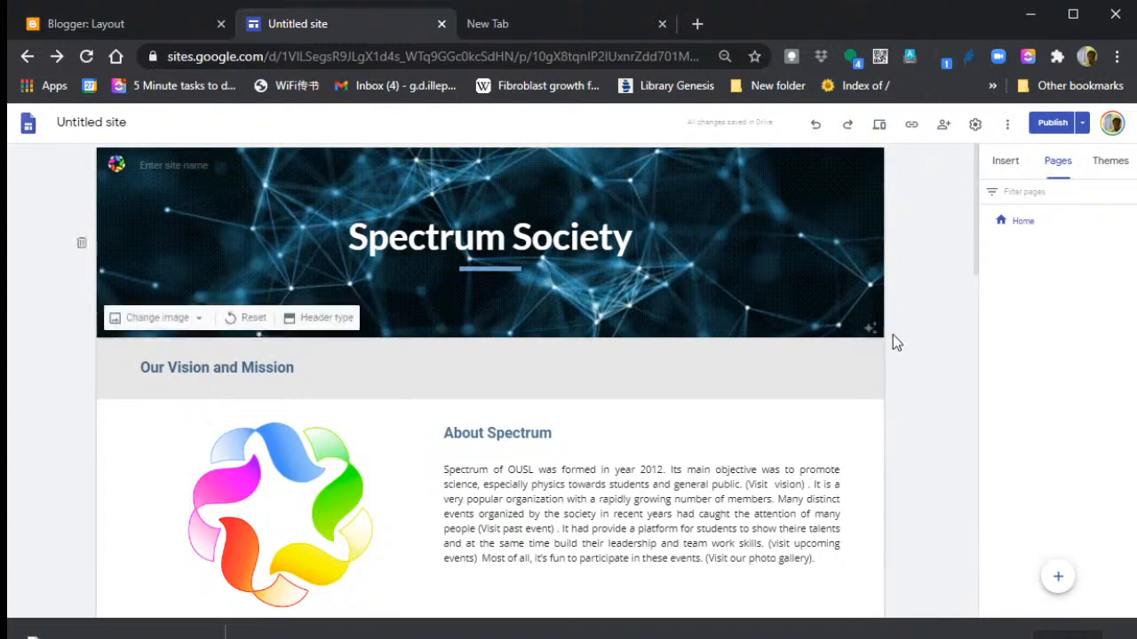
key(ctrl+plus)
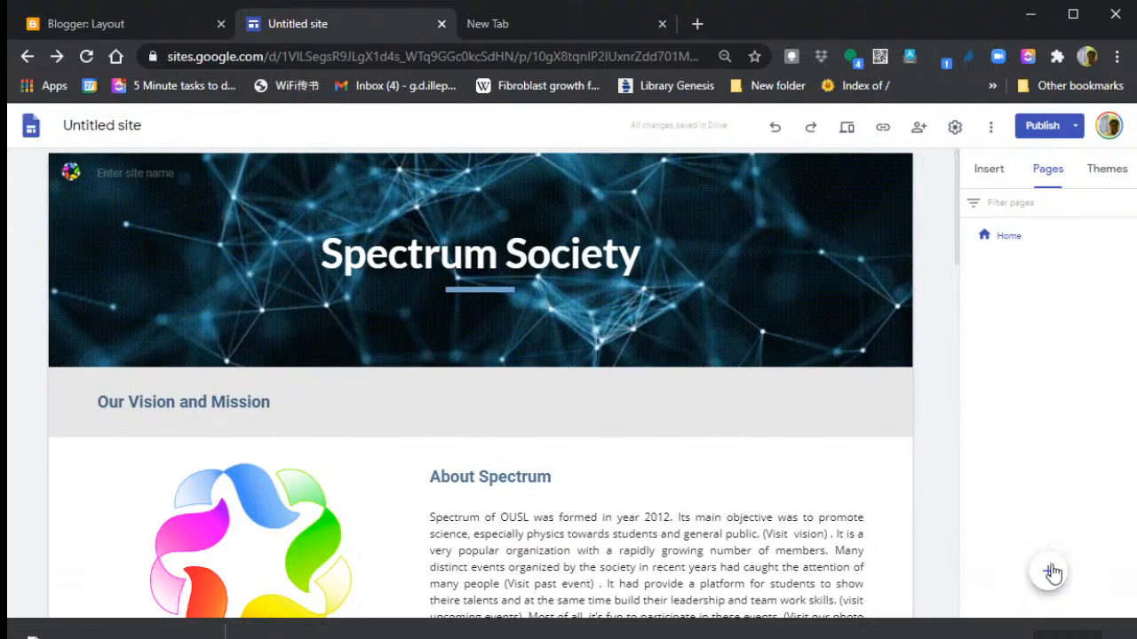
mouse_move(1051, 572)
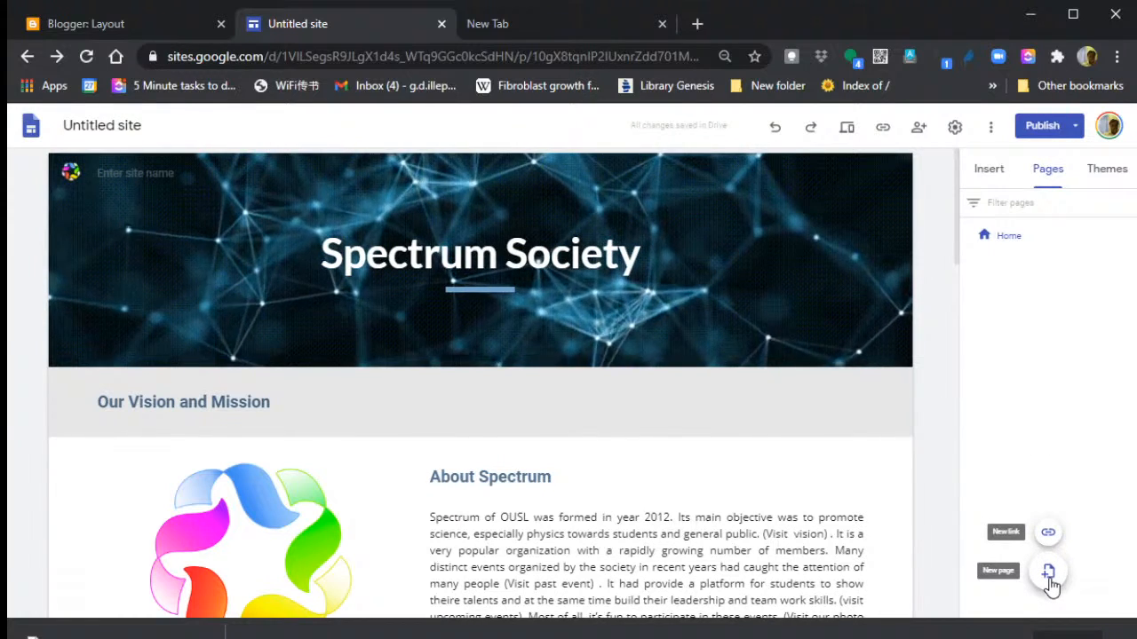
click(1049, 574)
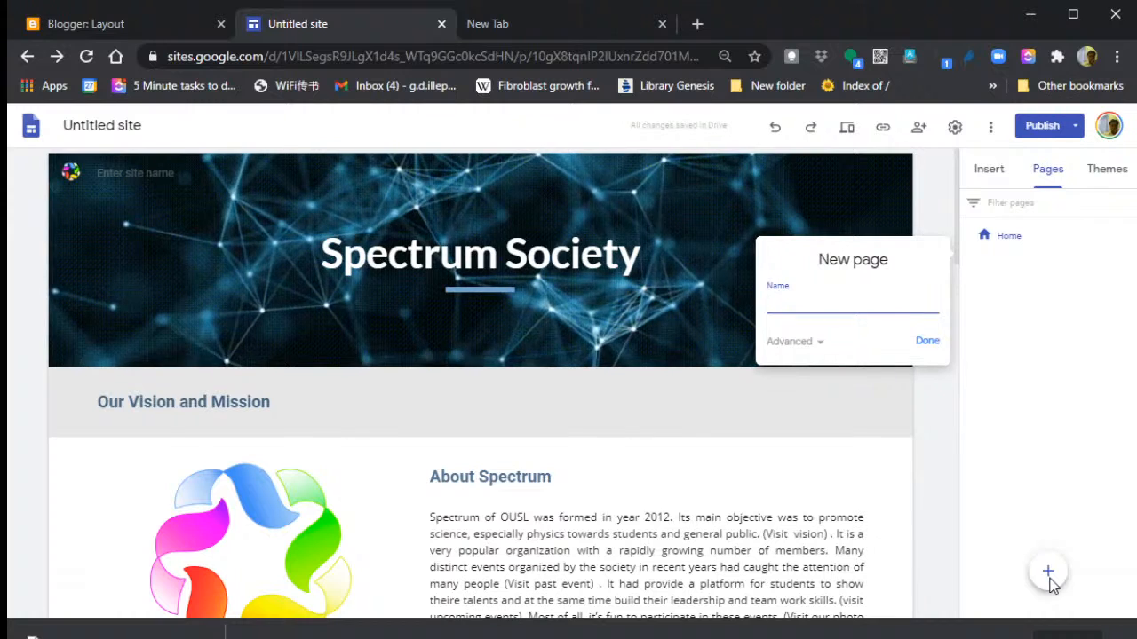
- Add a new page named "Events" to the site and open it for editing
text(Events)
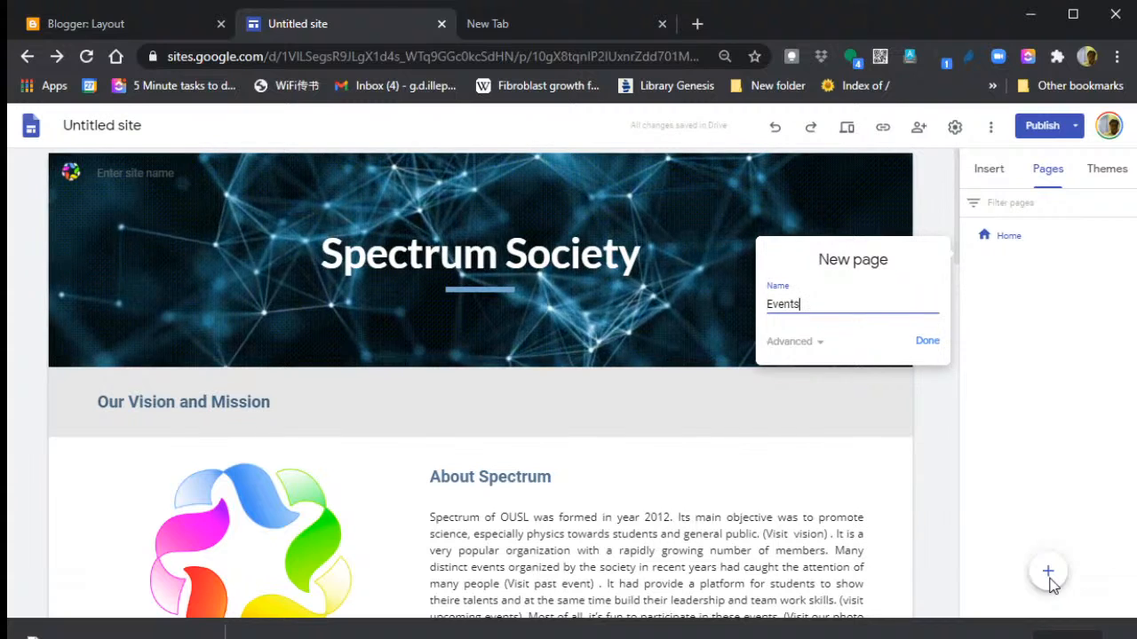
key(Return)
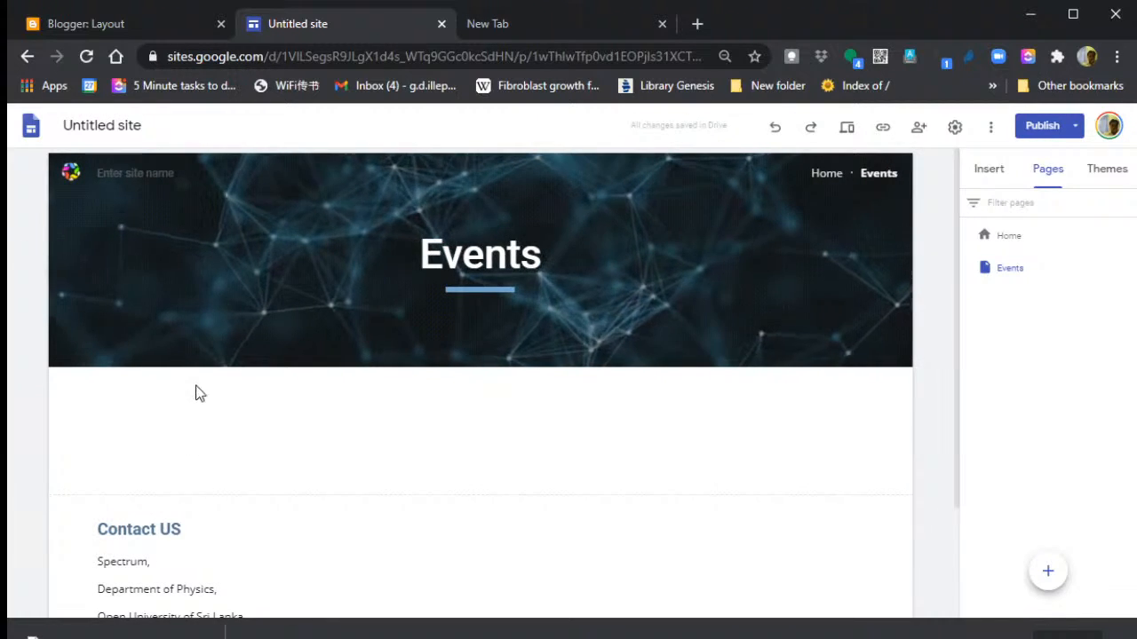
click(1003, 241)
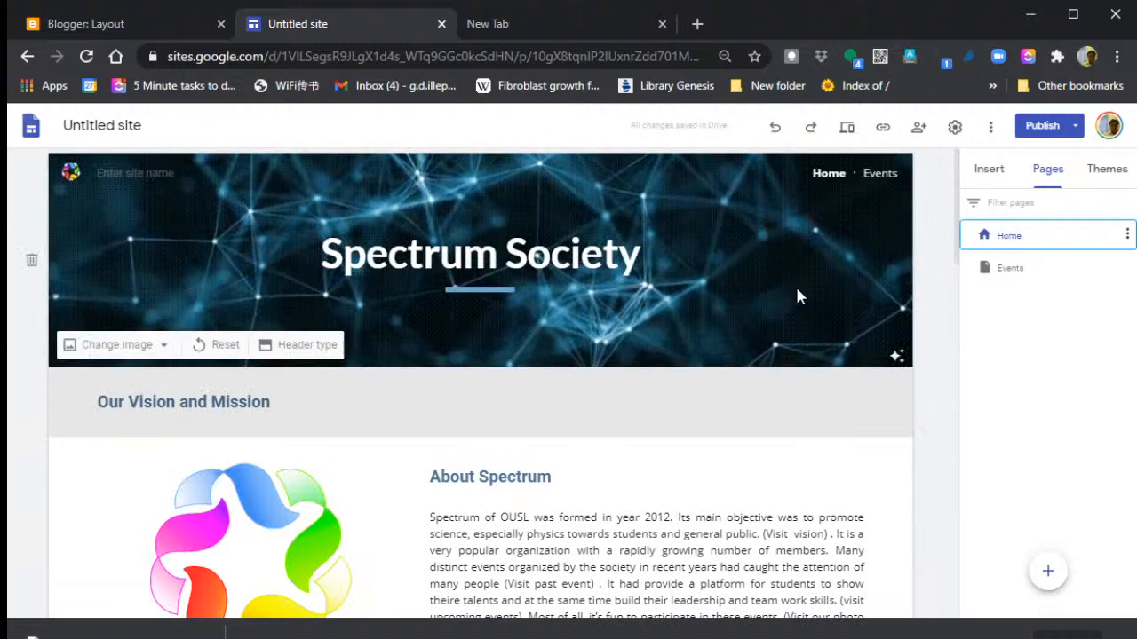
click(1015, 273)
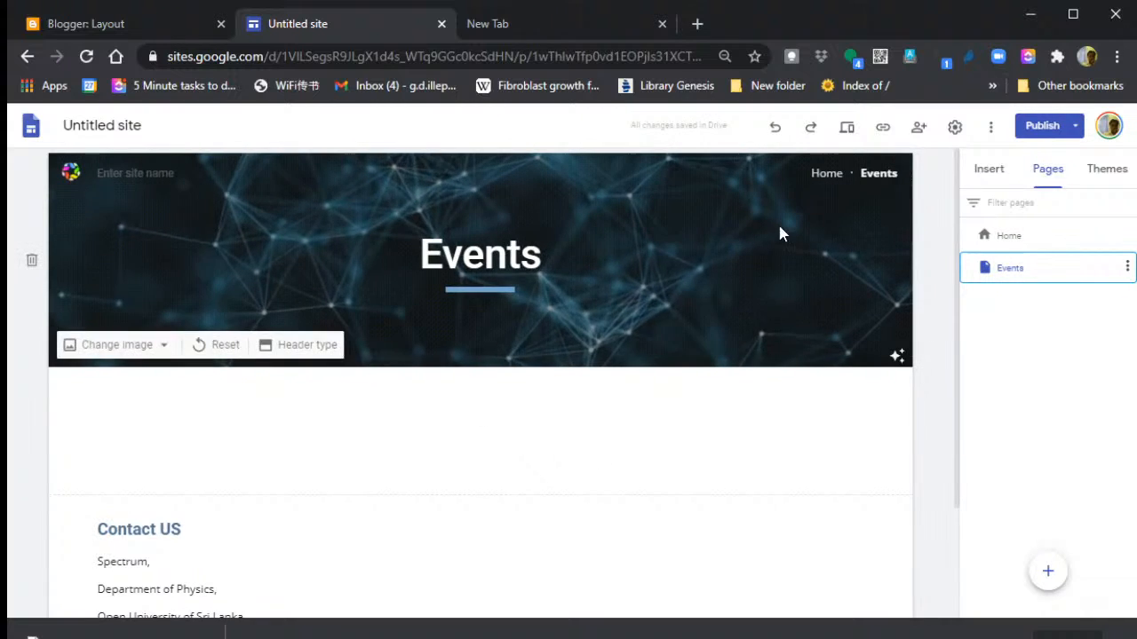
- Insert a collapsible text block on the Events page and give it the heading "MATLAB workshop 2021"
click(987, 168)
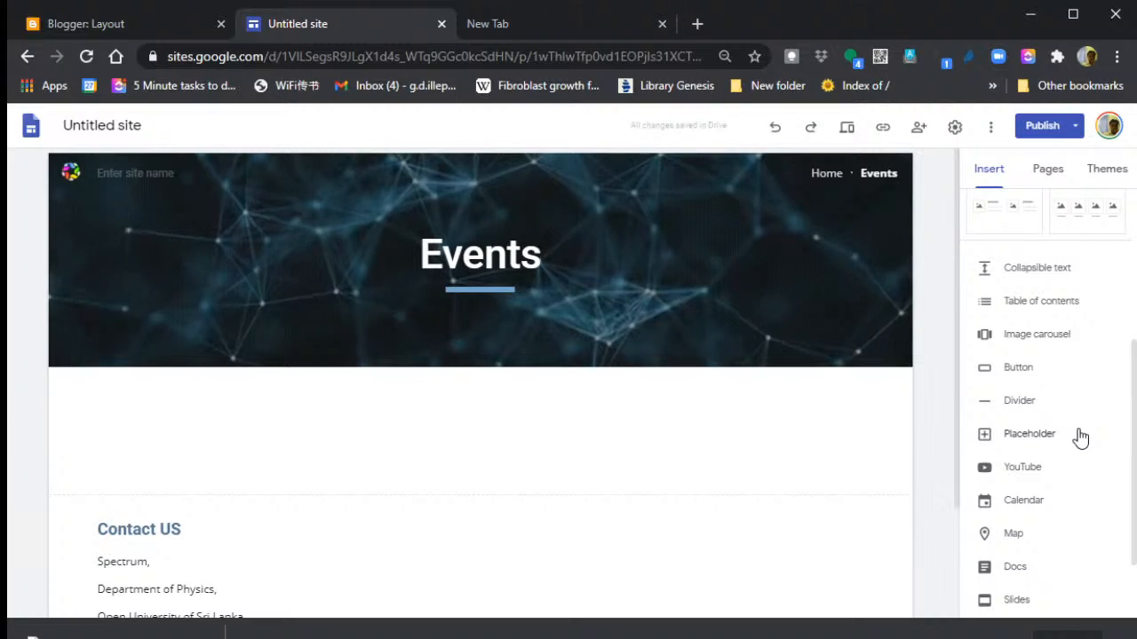
click(1042, 281)
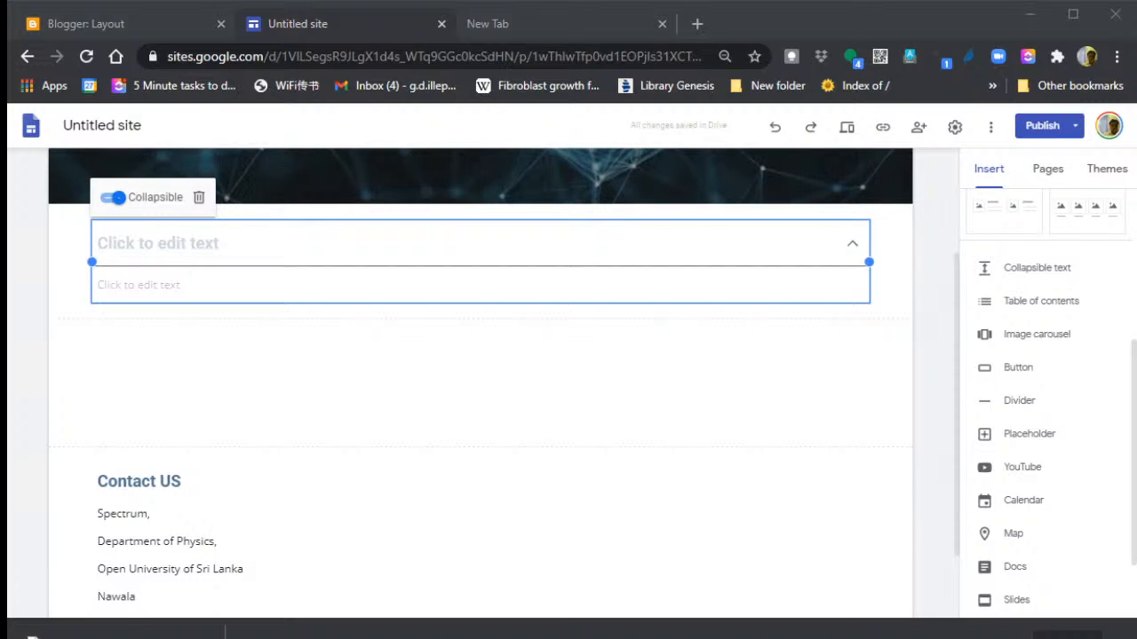
click(315, 251)
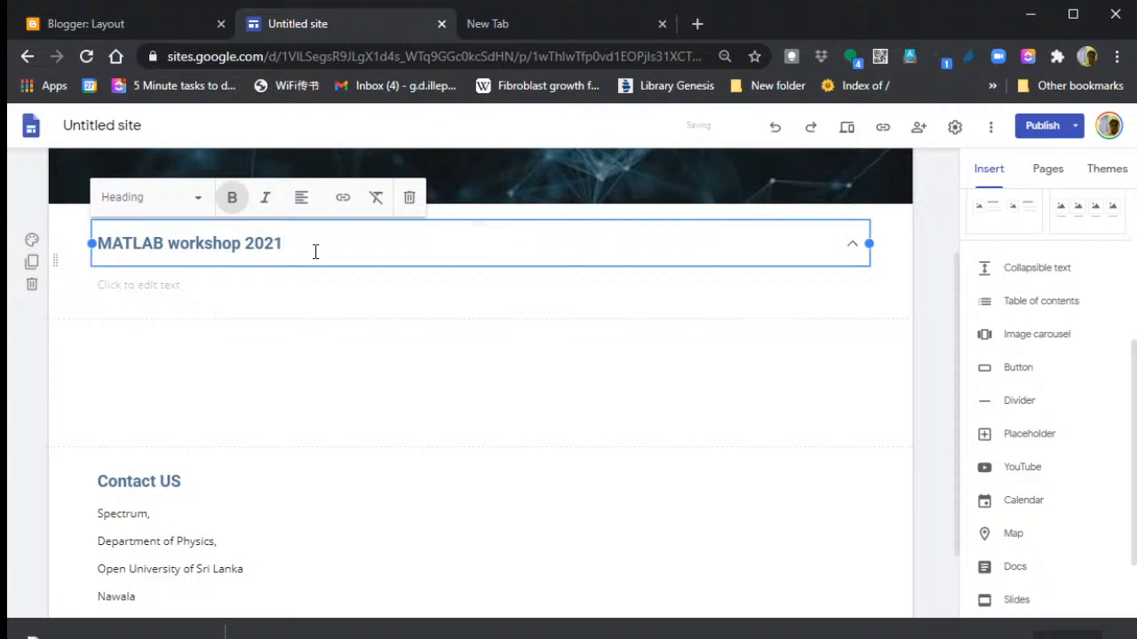
- Paste the four-line MATLAB workshop details, from "Matlab workshop 2021" to "To download MATLAB click here", into the block's body
click(355, 287)
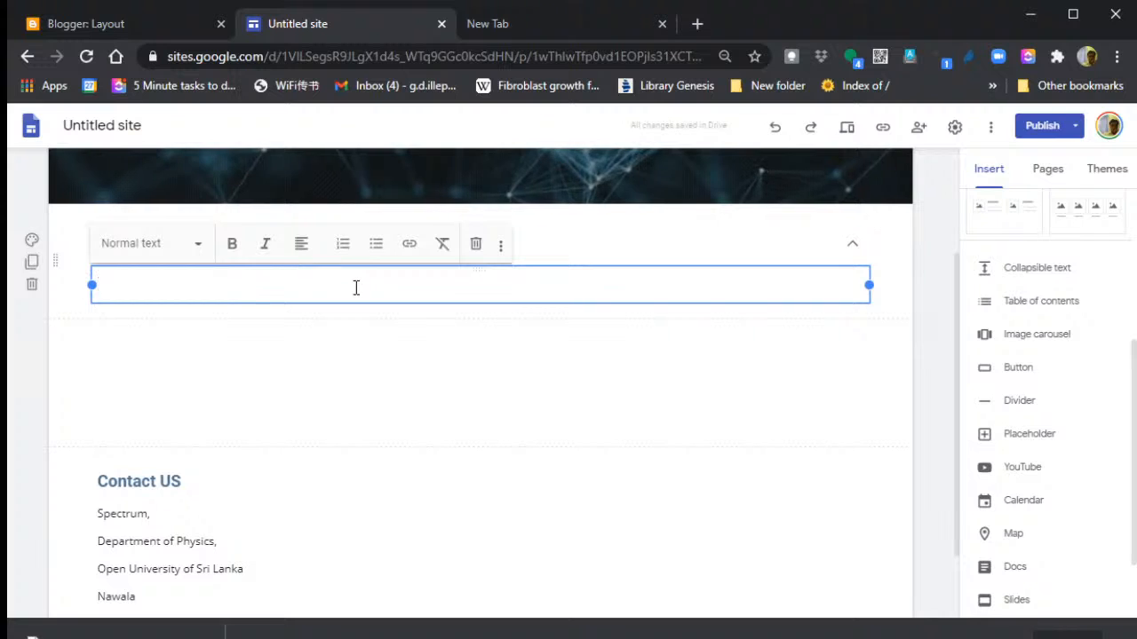
key(alt+Tab)
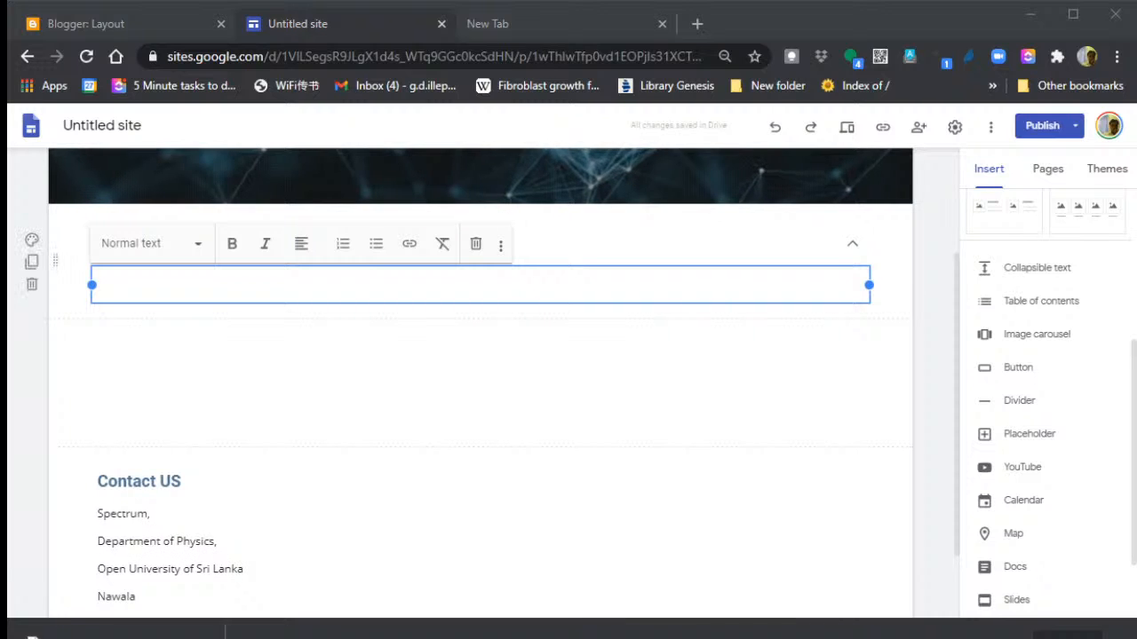
click(335, 275)
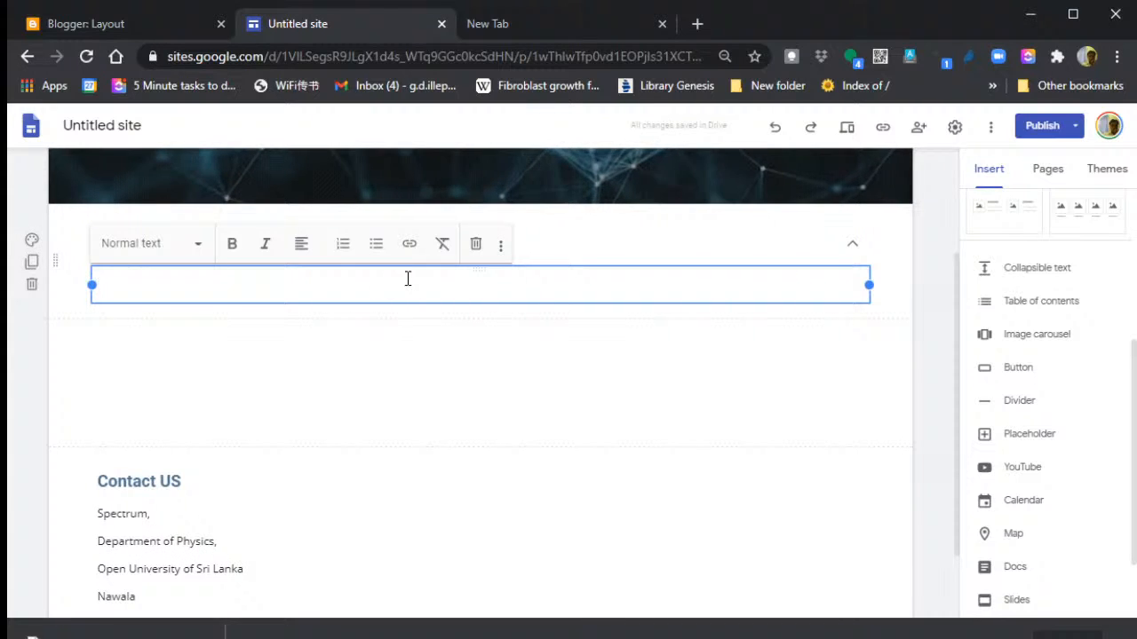
text(Matlab workshop 2021 The event will be held on 01 st Jan 2021 This will be useful for the research To download MATLAB click here)
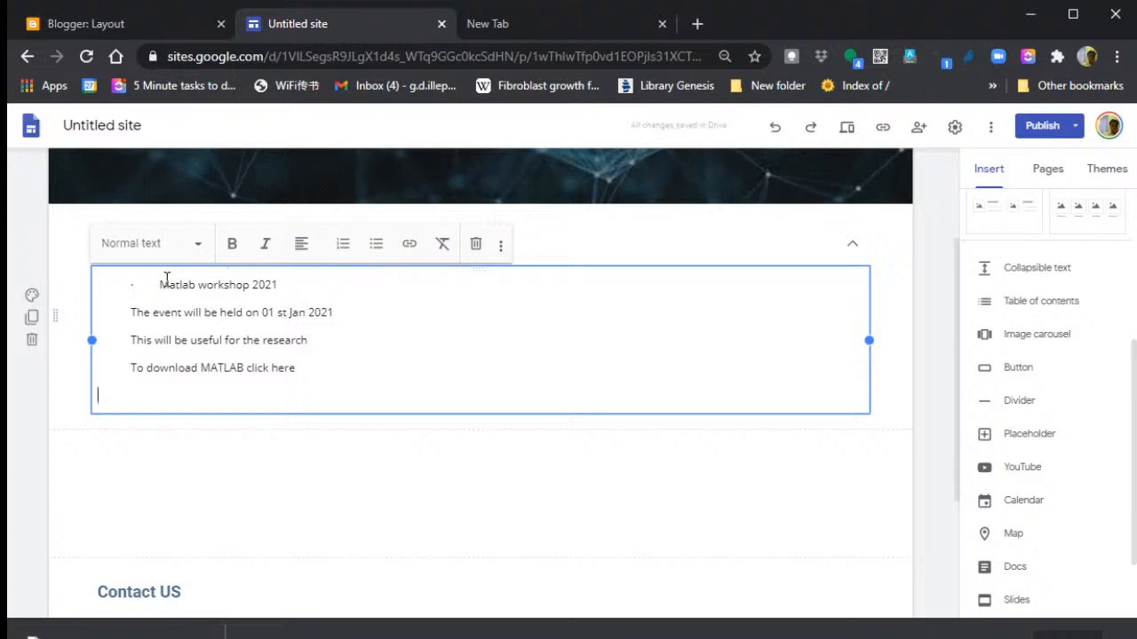
- Remove the bullet and the indentation from all four lines of the MATLAB workshop body text
key(BackSpace)
key(BackSpace)
key(BackSpace)
key(BackSpace)
key(BackSpace)
key(BackSpace)
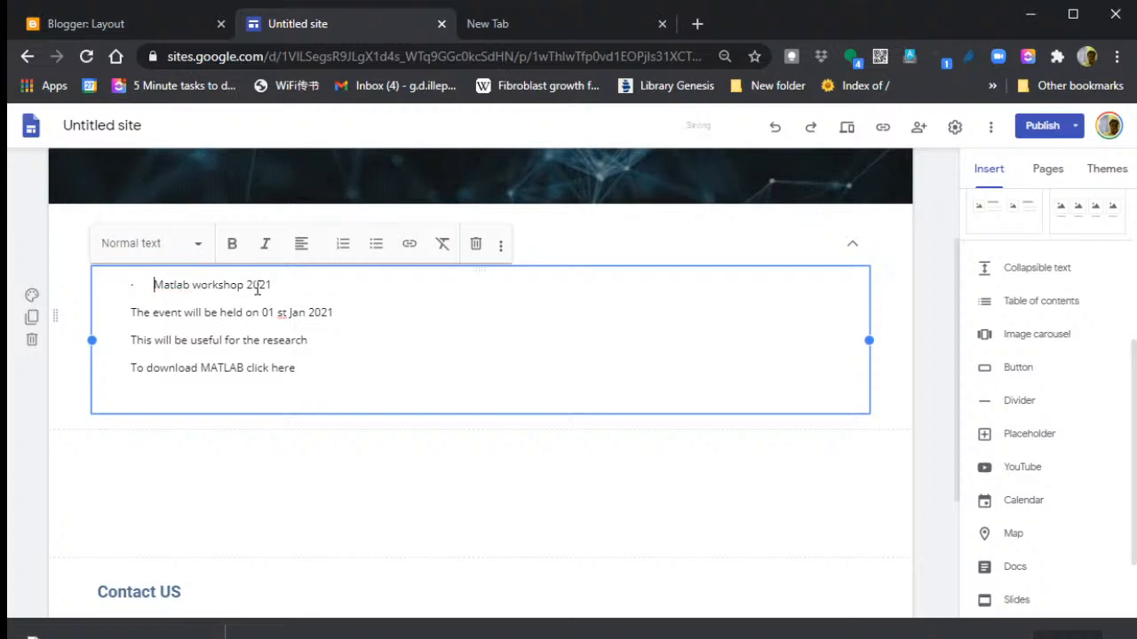
key(BackSpace)
key(BackSpace)
key(BackSpace)
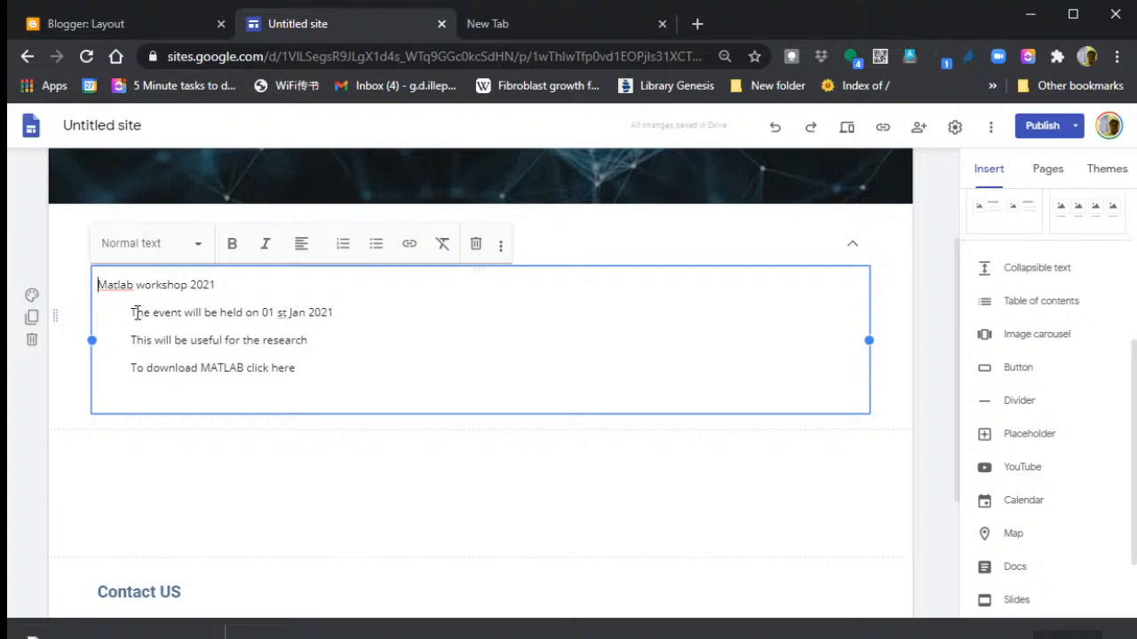
key(BackSpace)
key(BackSpace)
key(BackSpace)
key(BackSpace)
key(BackSpace)
key(BackSpace)
key(BackSpace)
key(BackSpace)
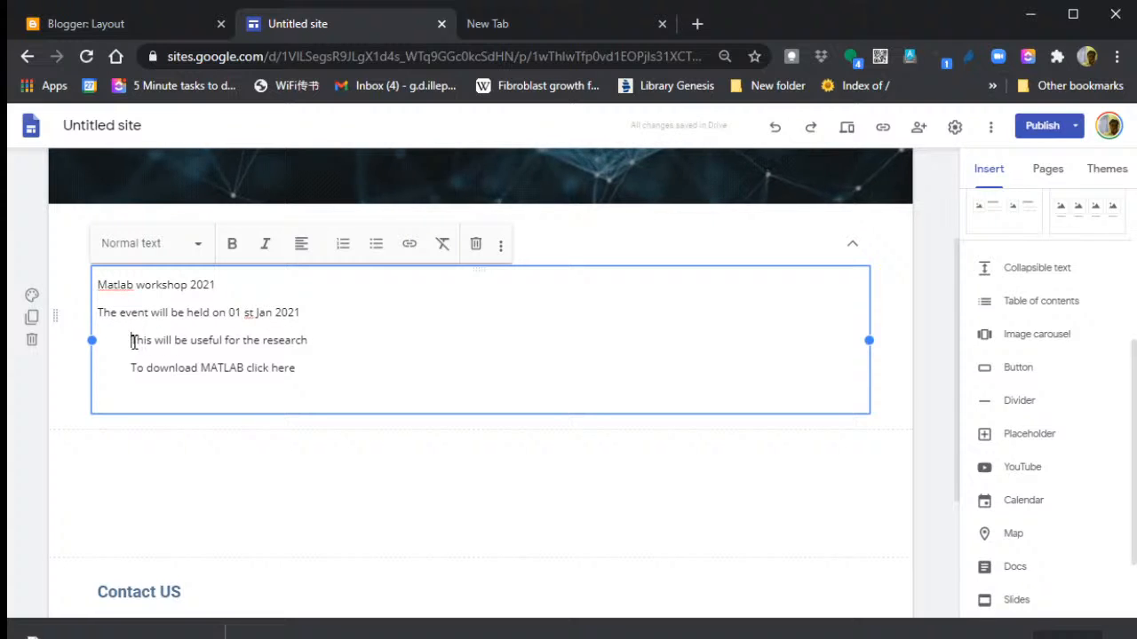
click(132, 340)
key(BackSpace)
key(BackSpace)
key(BackSpace)
key(BackSpace)
key(BackSpace)
key(BackSpace)
key(BackSpace)
key(BackSpace)
key(BackSpace)
key(BackSpace)
key(BackSpace)
key(BackSpace)
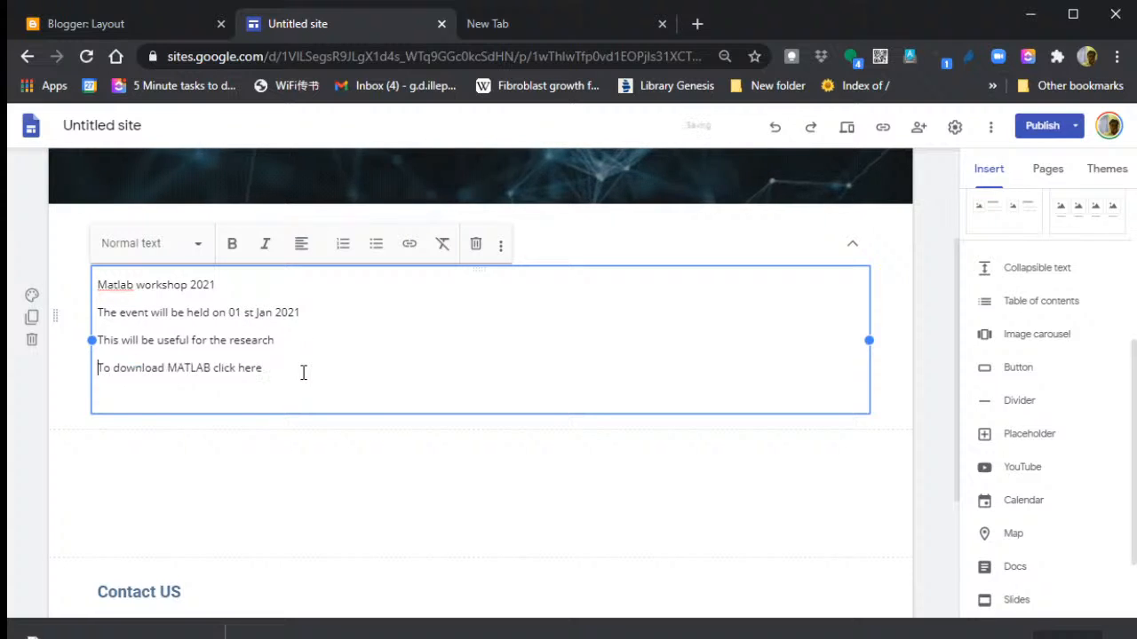
click(396, 470)
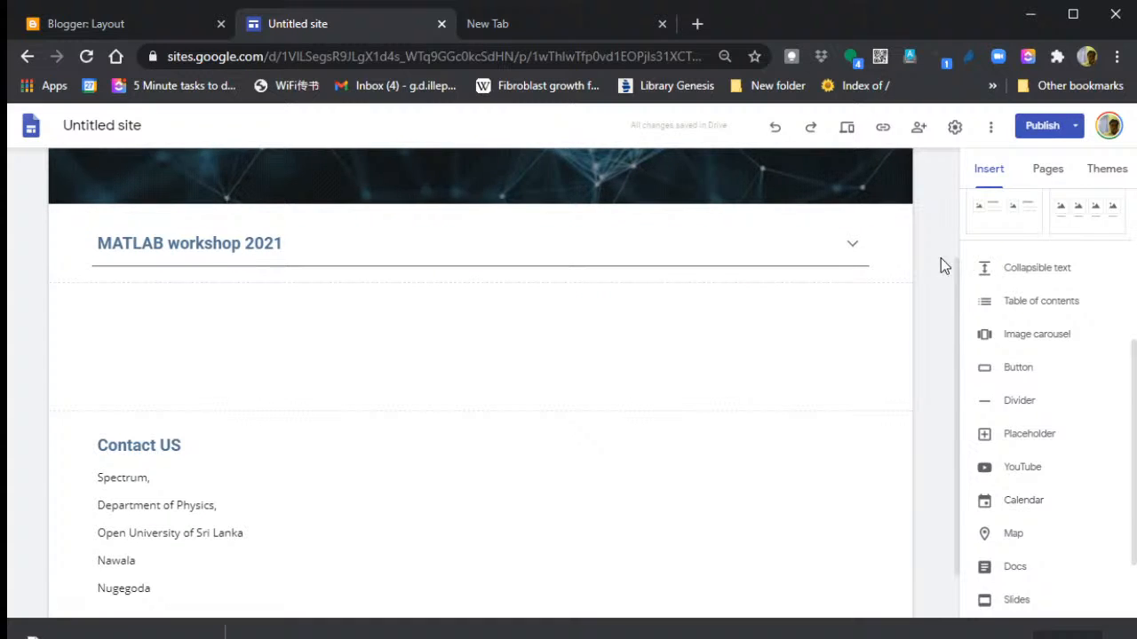
- Insert a second collapsible text block below the MATLAB one with the heading "PCB workshop"
click(1031, 274)
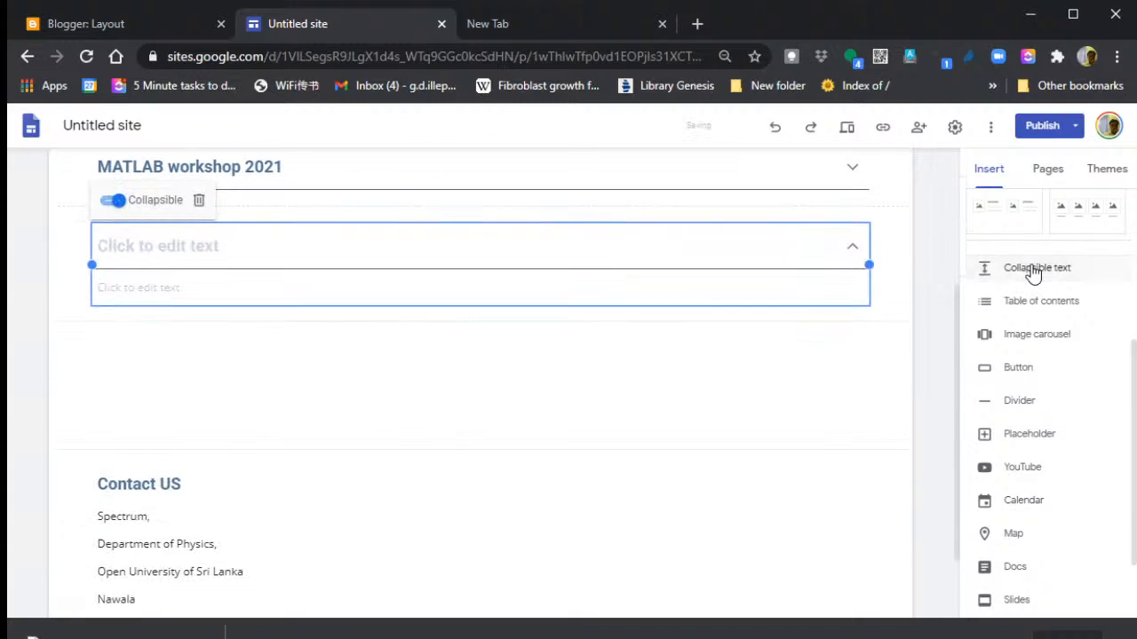
click(631, 255)
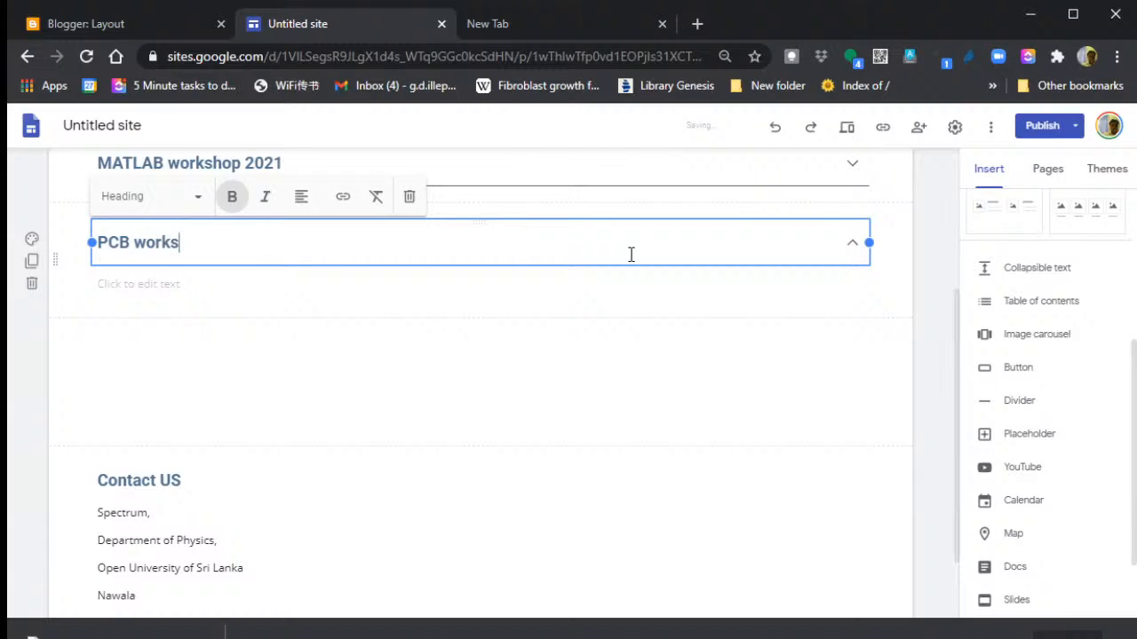
text(hop)
- Paste the same four-line MATLAB workshop details into the body of the PCB workshop block
click(642, 298)
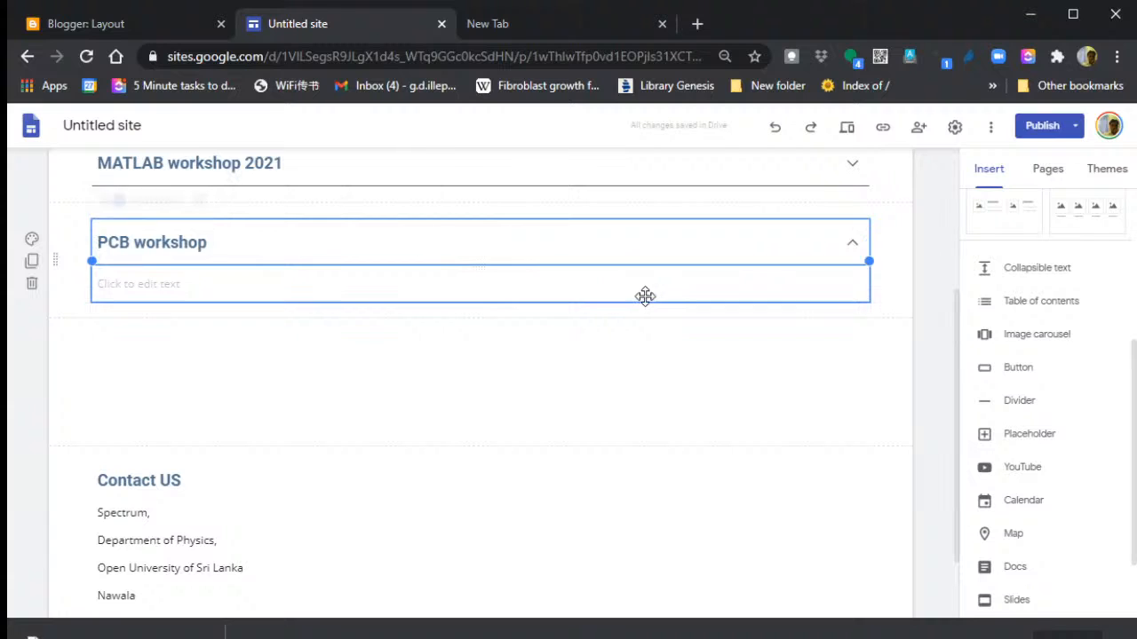
click(580, 288)
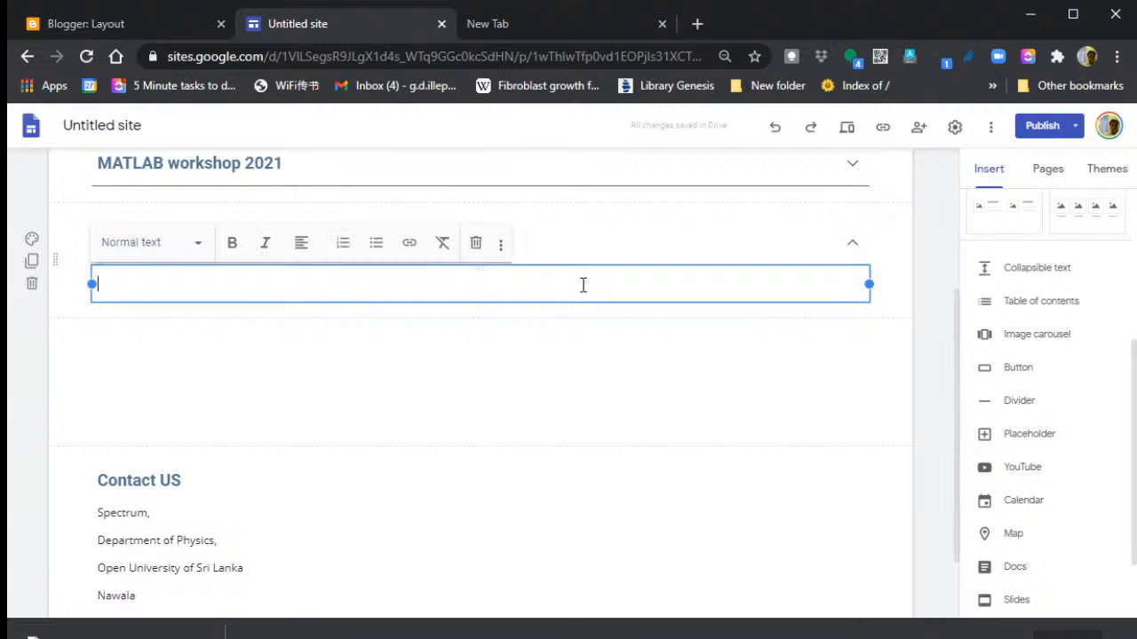
text(Matlab workshop 2021 The event will be held on 01 st Jan 2021 This will be useful for the research To download MATLAB click here)
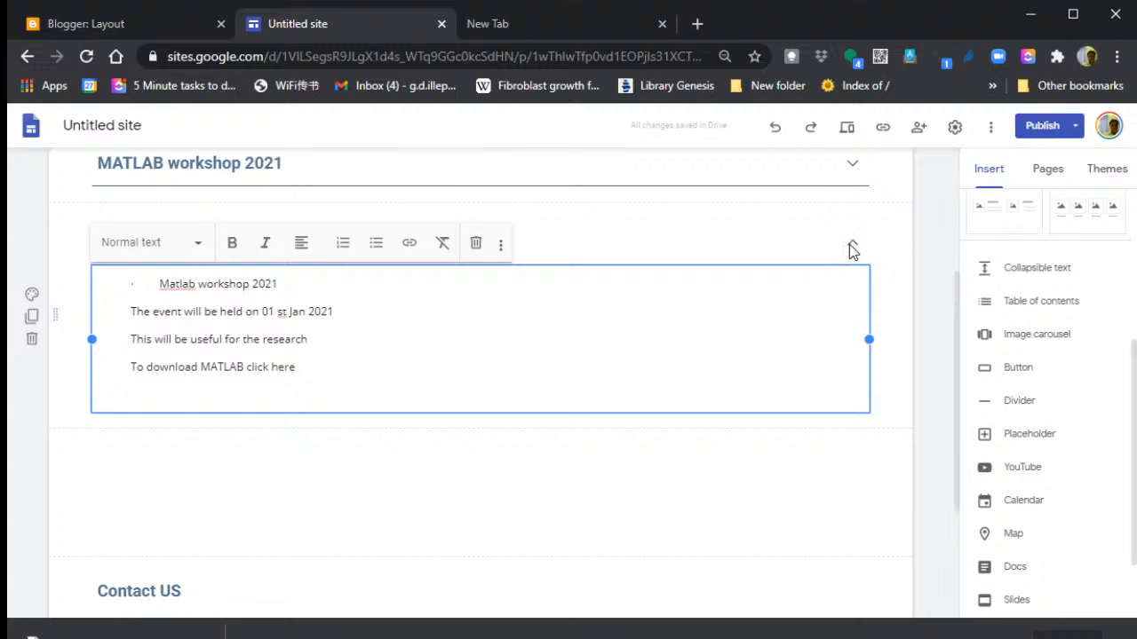
click(850, 250)
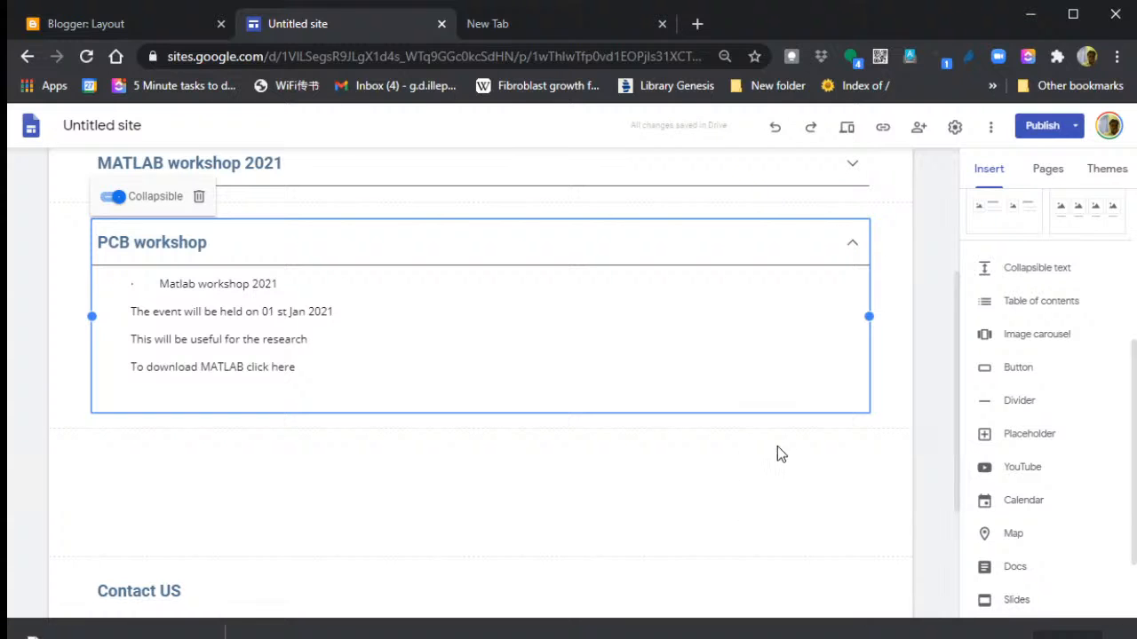
- Insert a third collapsible text block below the PCB workshop one with the heading "AGM 2021"
click(1012, 267)
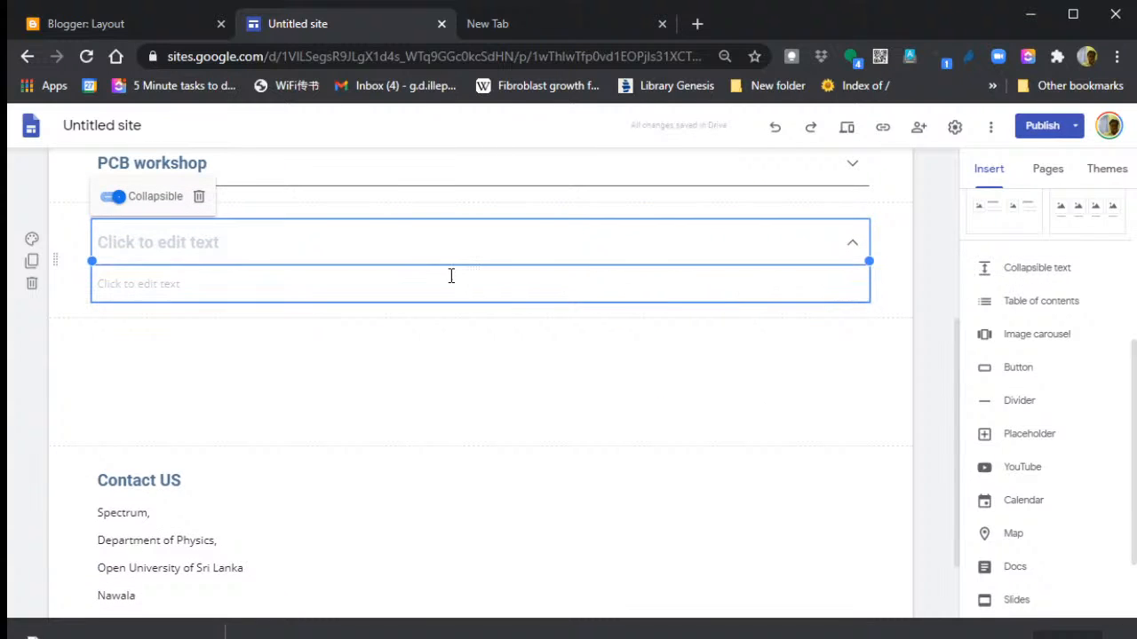
click(481, 254)
text(AGM 202)
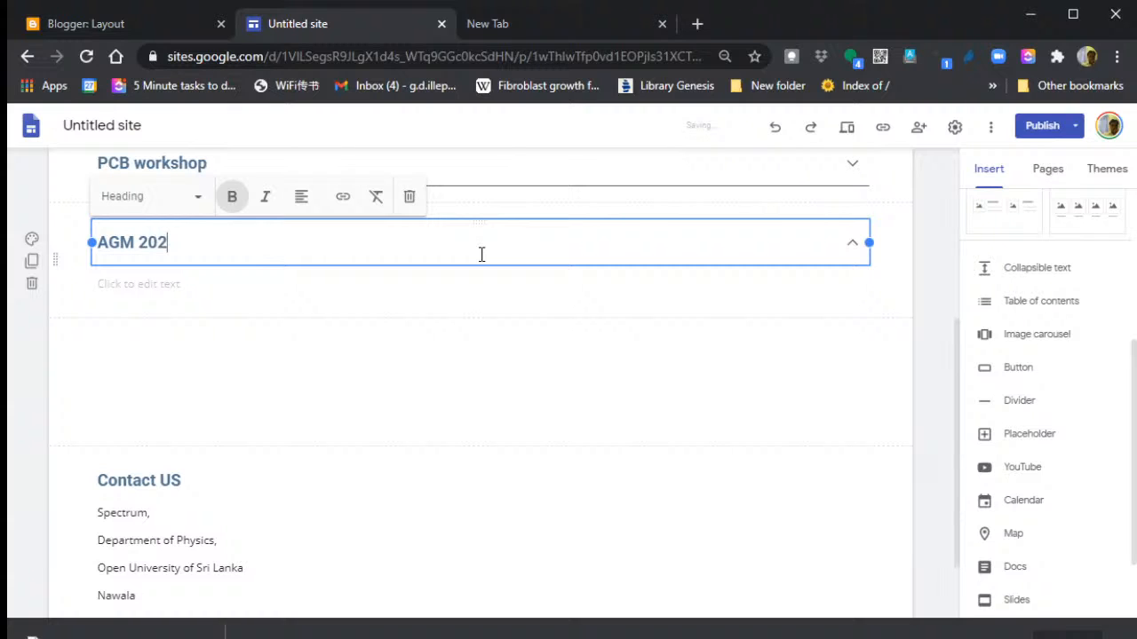
text(1)
- Fill the AGM 2021 block's body with the lines "Annual General Meeting 2021", "Date" and "Time"
click(493, 292)
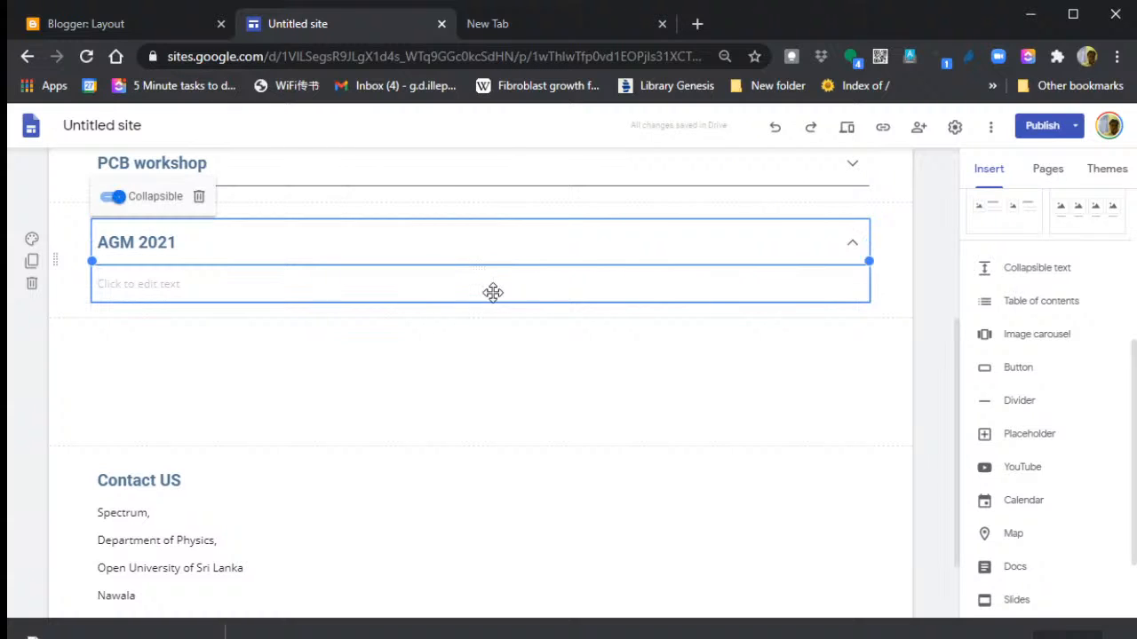
click(502, 285)
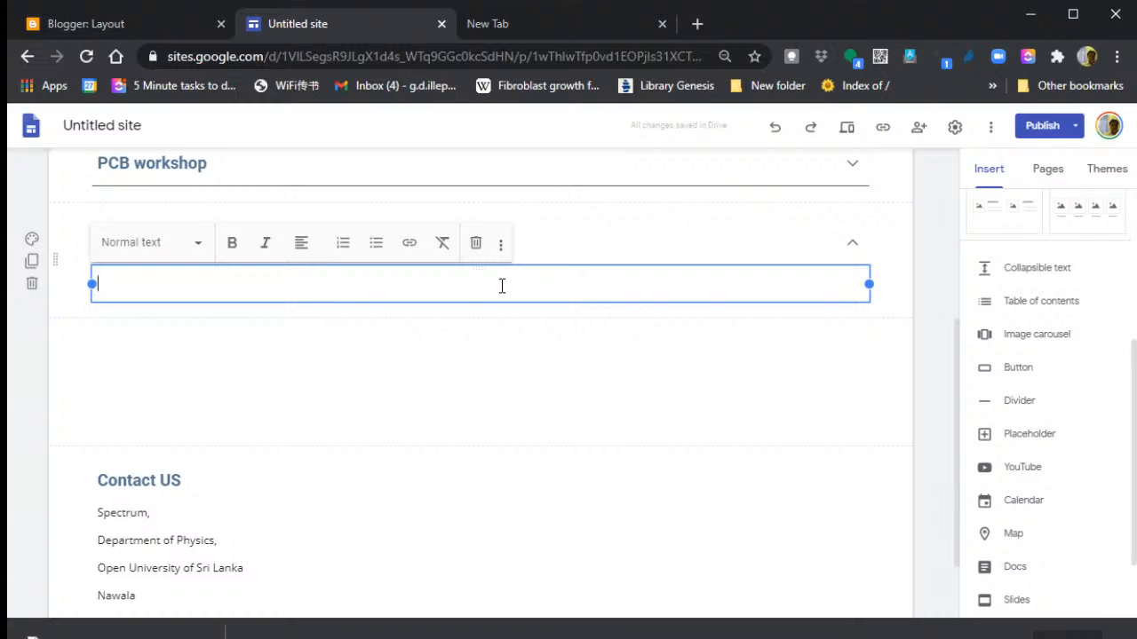
text(Annal)
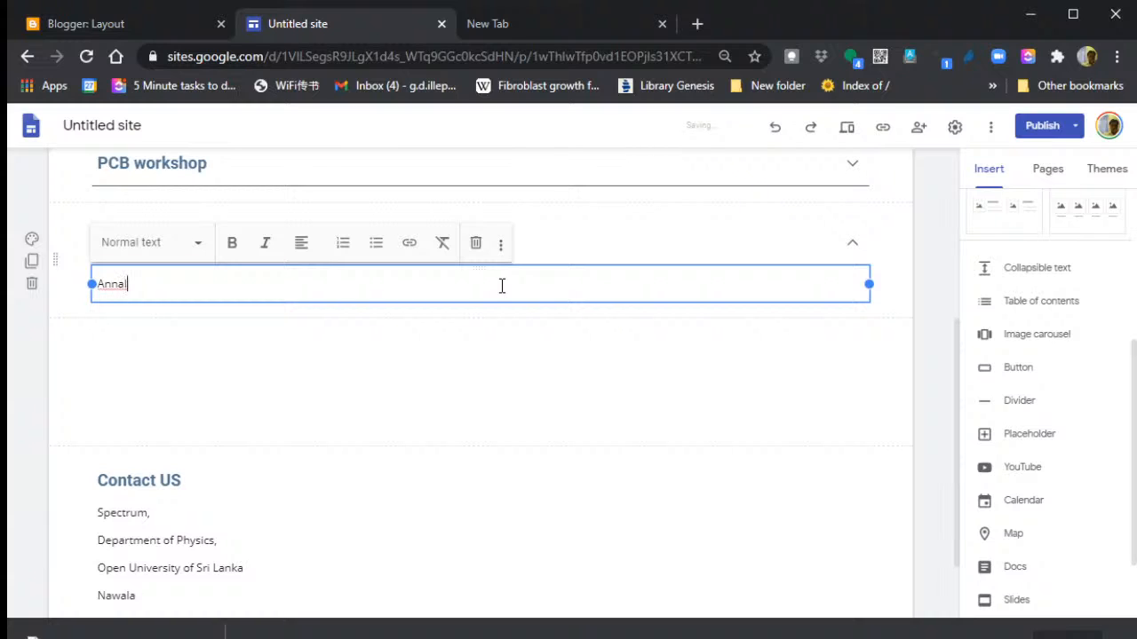
key(BackSpace)
key(BackSpace)
text(General Meeting 201)
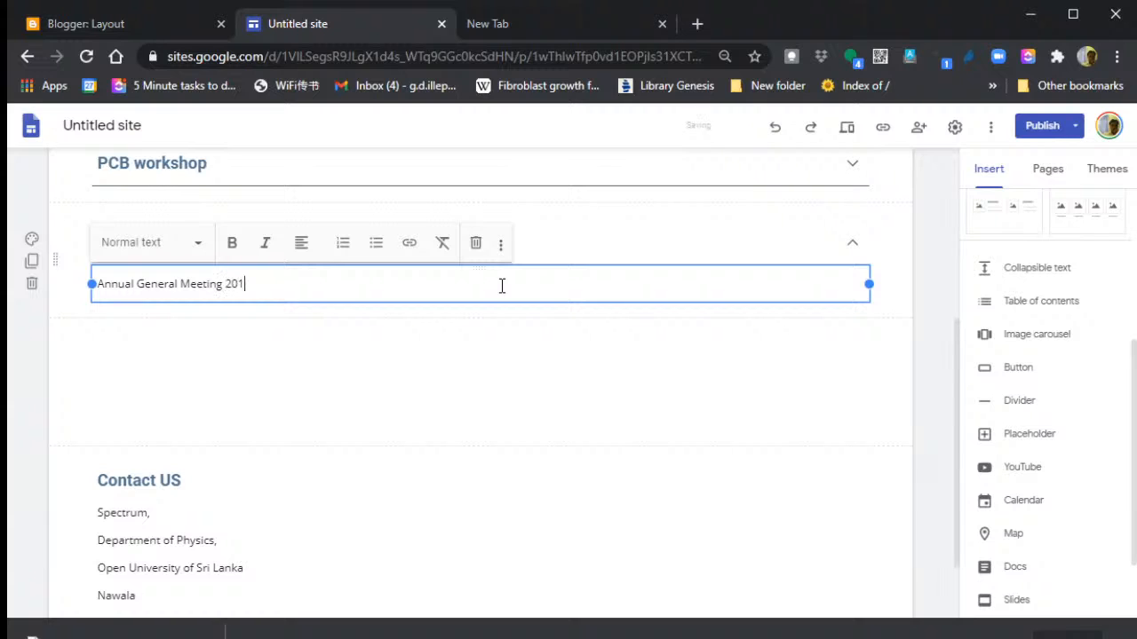
key(BackSpace)
text(21)
key(Return)
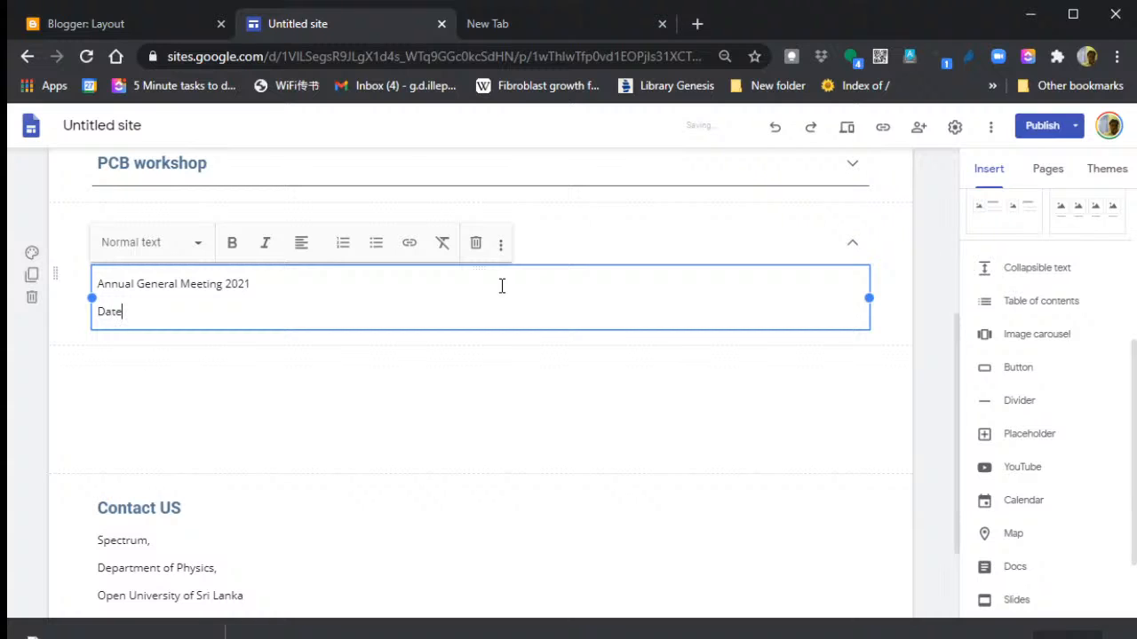
key(Return)
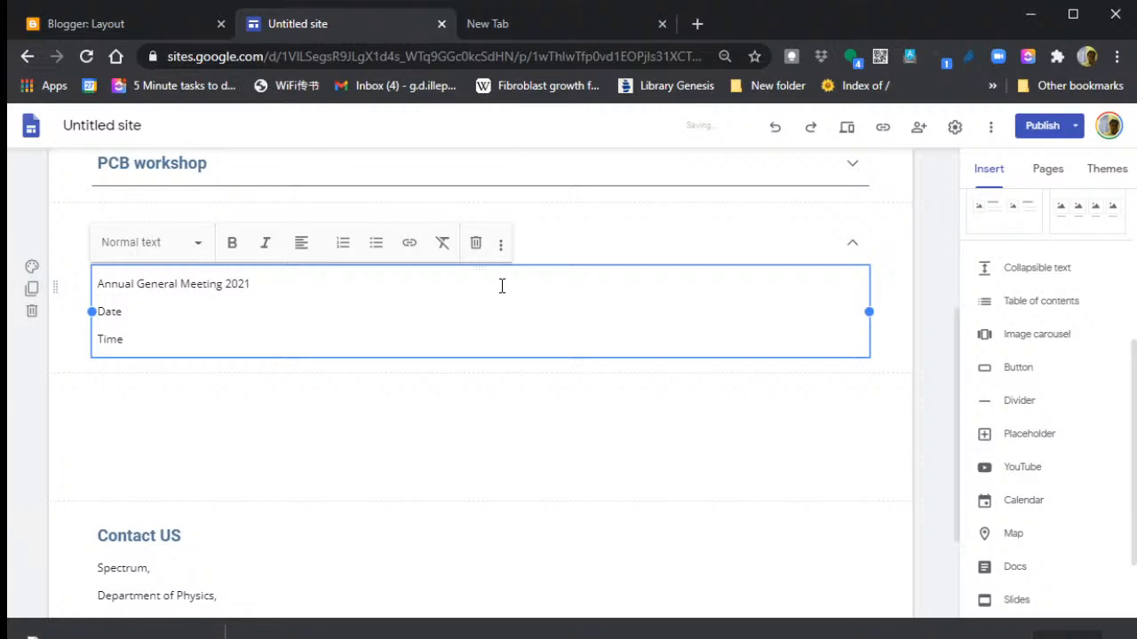
click(360, 447)
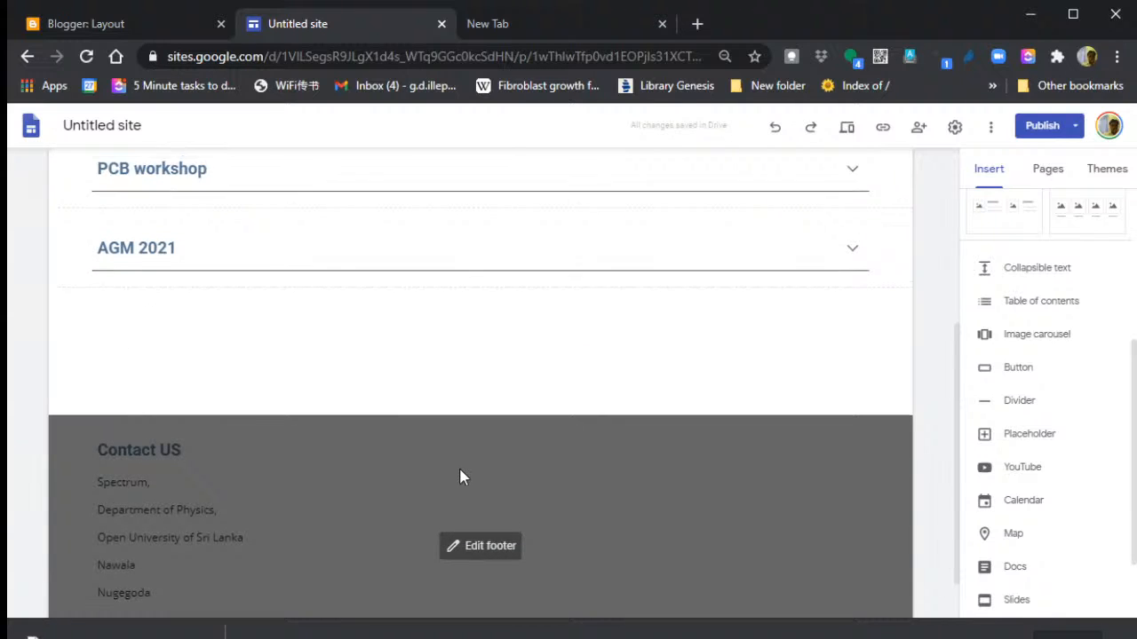
- Expand the MATLAB workshop 2021 block and place the cursor at the end of the line "To download MATLAB click here"
scroll(460, 477, up, 2)
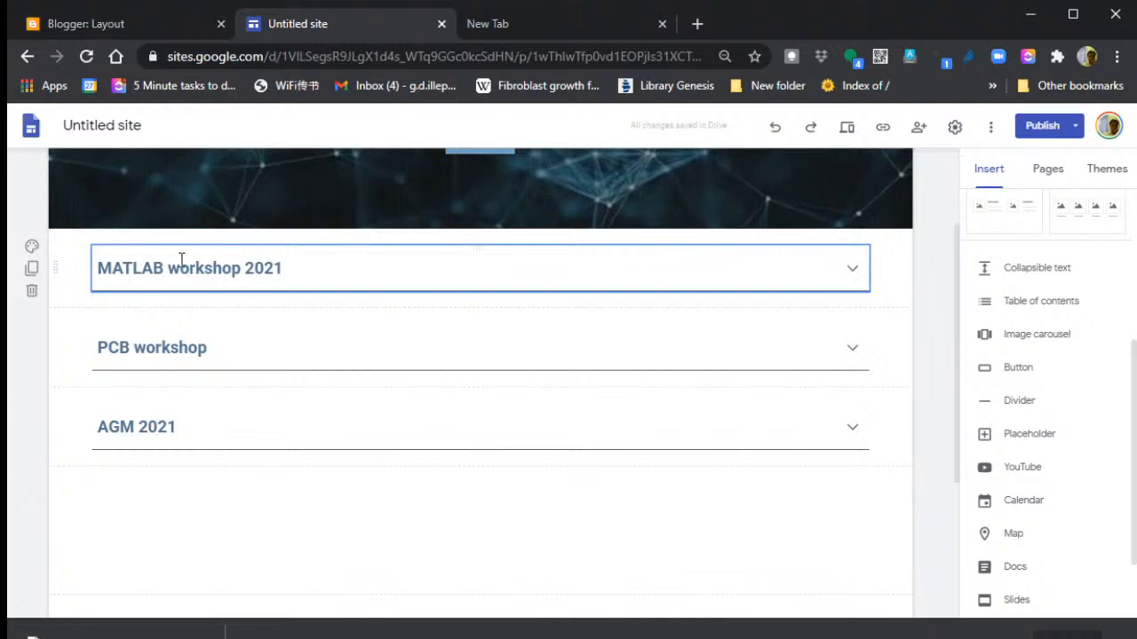
click(320, 274)
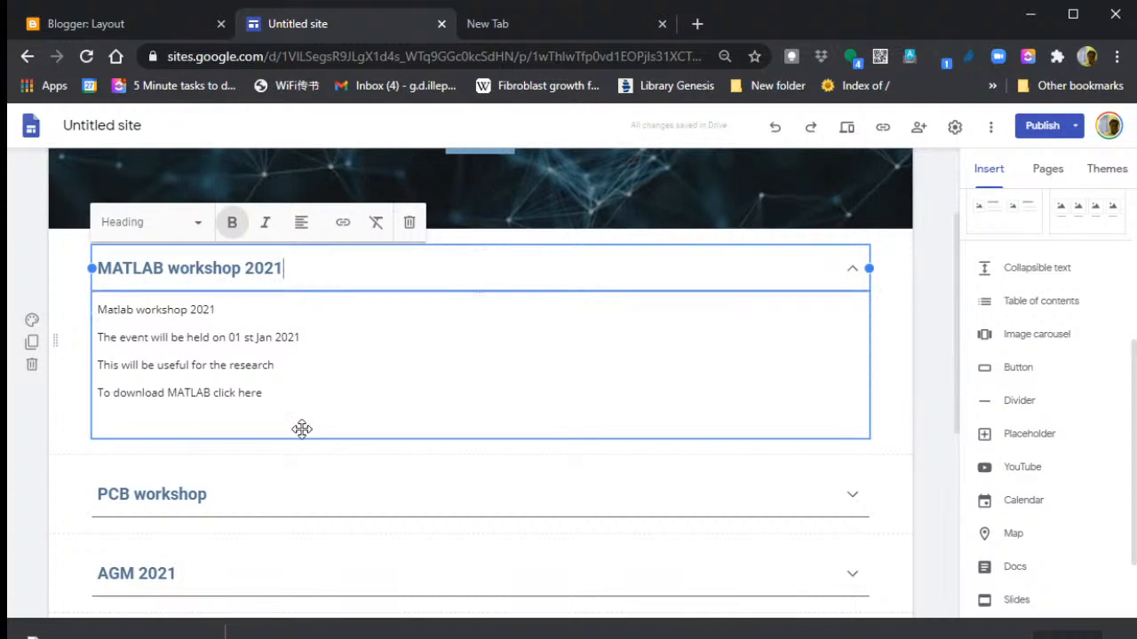
click(851, 271)
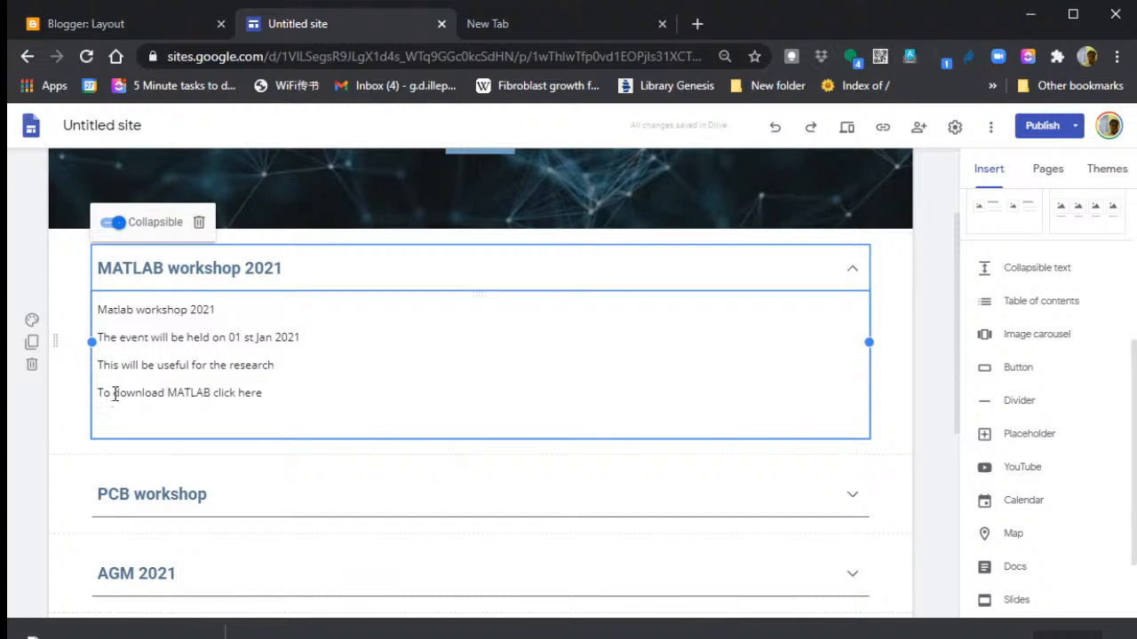
drag(114, 391, 254, 391)
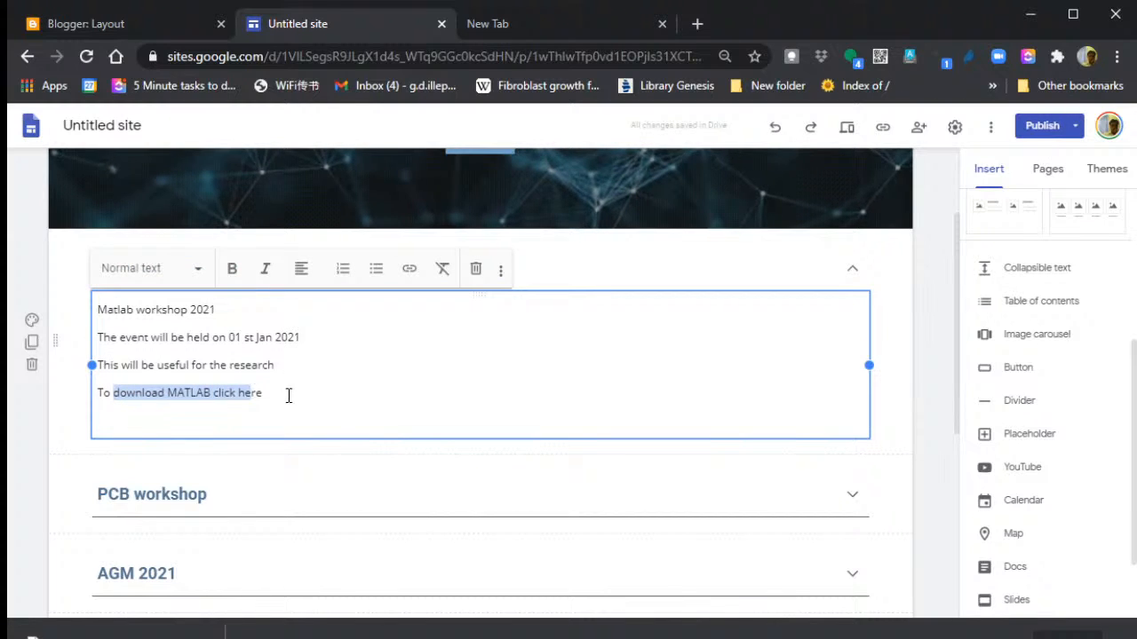
click(289, 397)
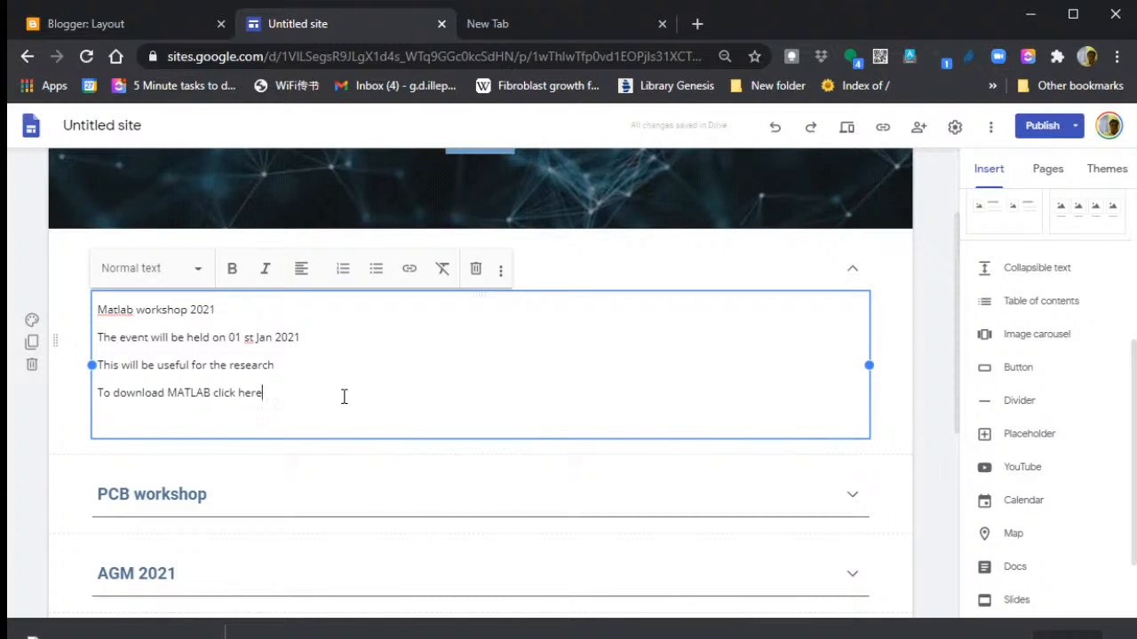
- Open the MathWorks website mathworks.com in the empty browser tab and copy its address
click(538, 24)
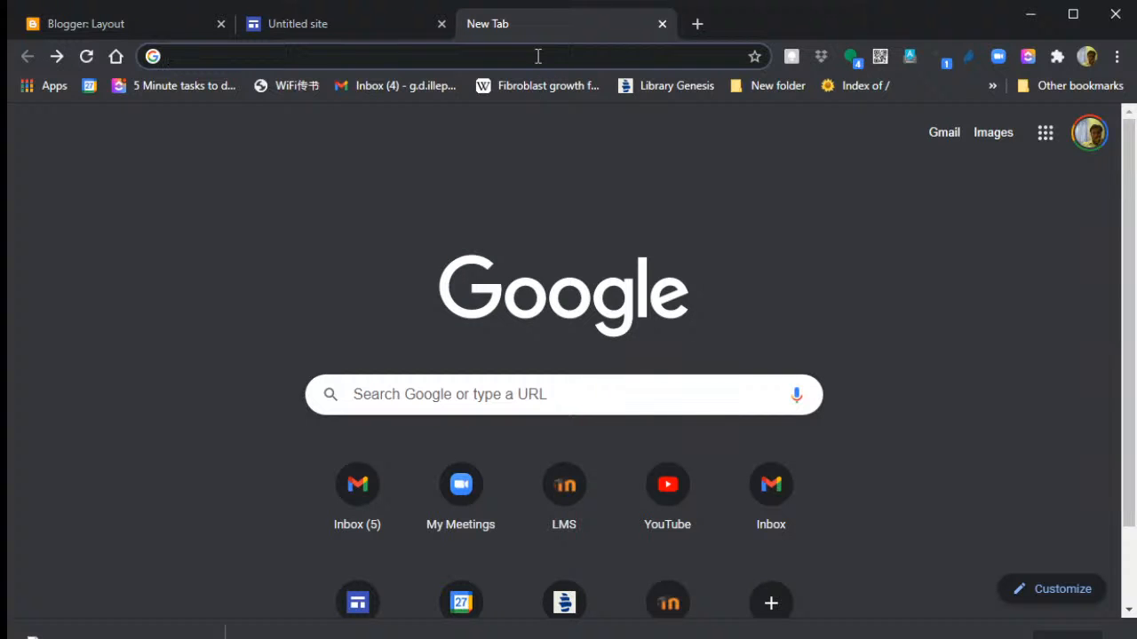
text(math)
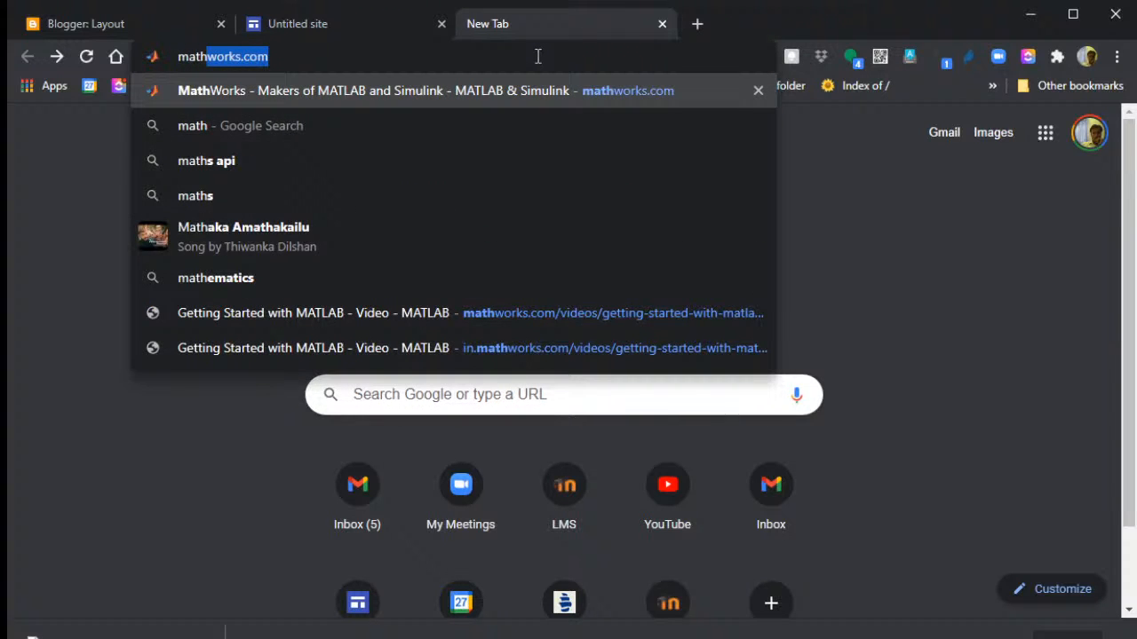
key(Return)
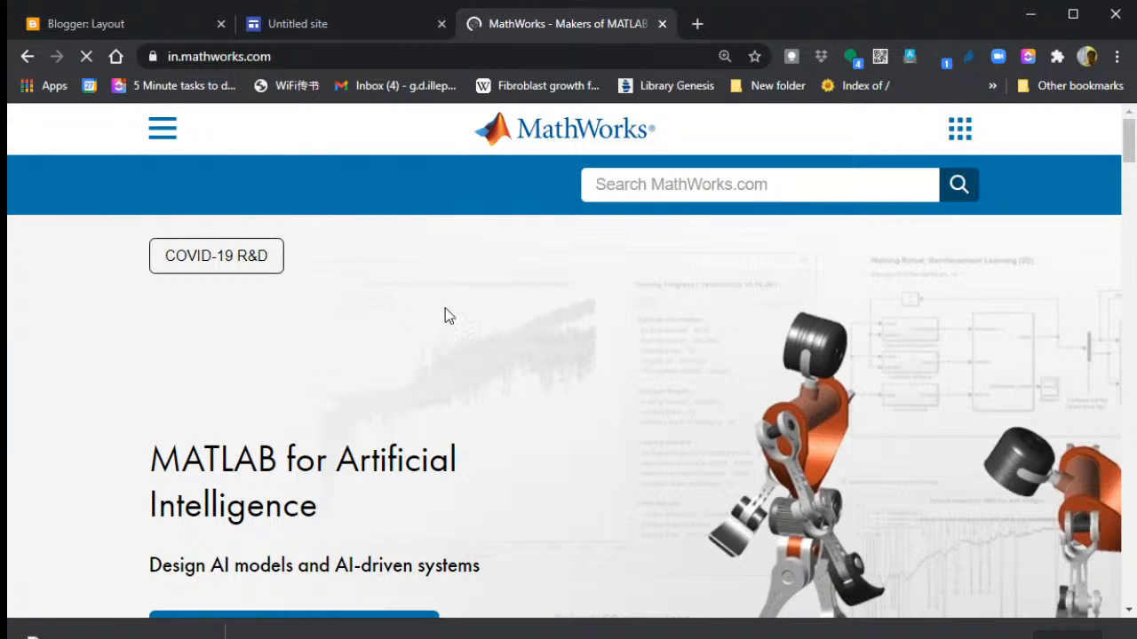
click(382, 62)
key(ctrl+c)
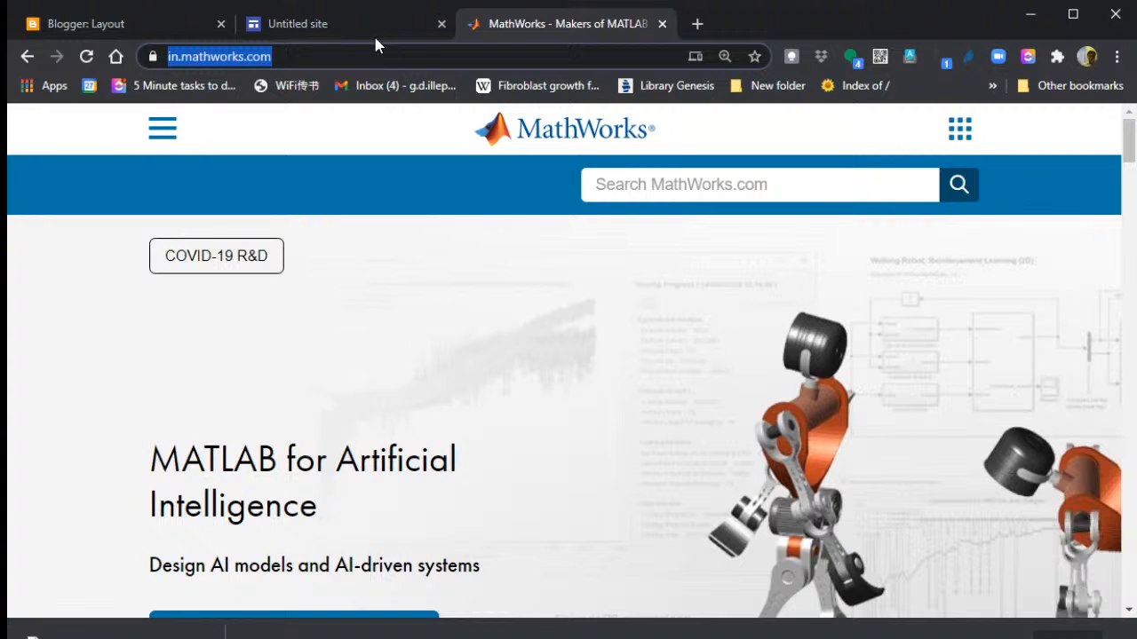
click(372, 25)
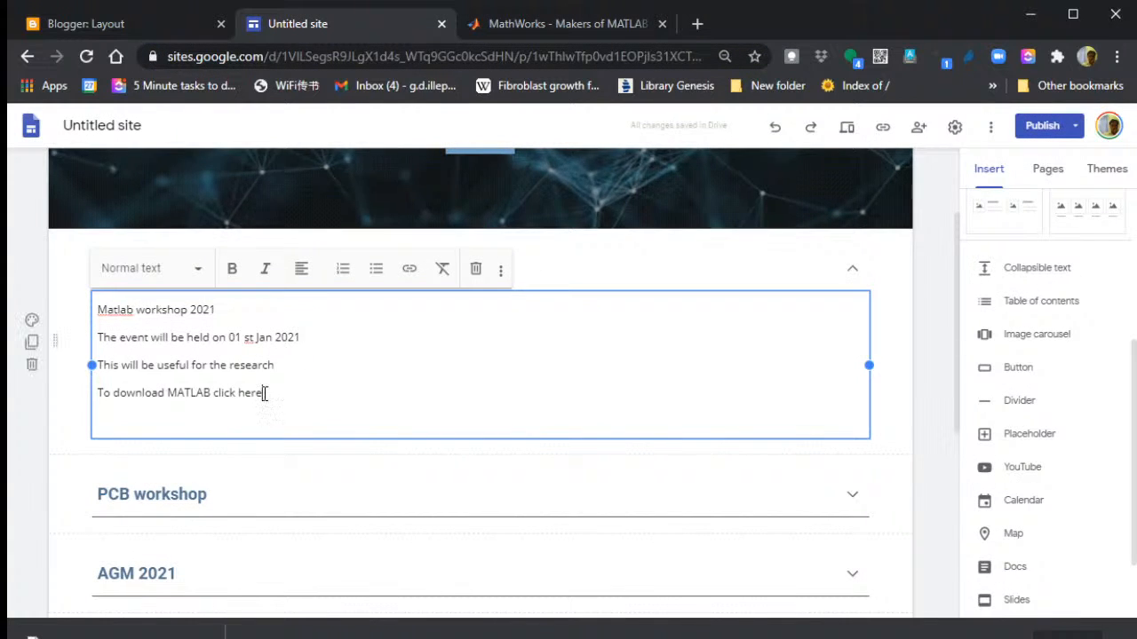
drag(264, 392, 214, 394)
click(409, 275)
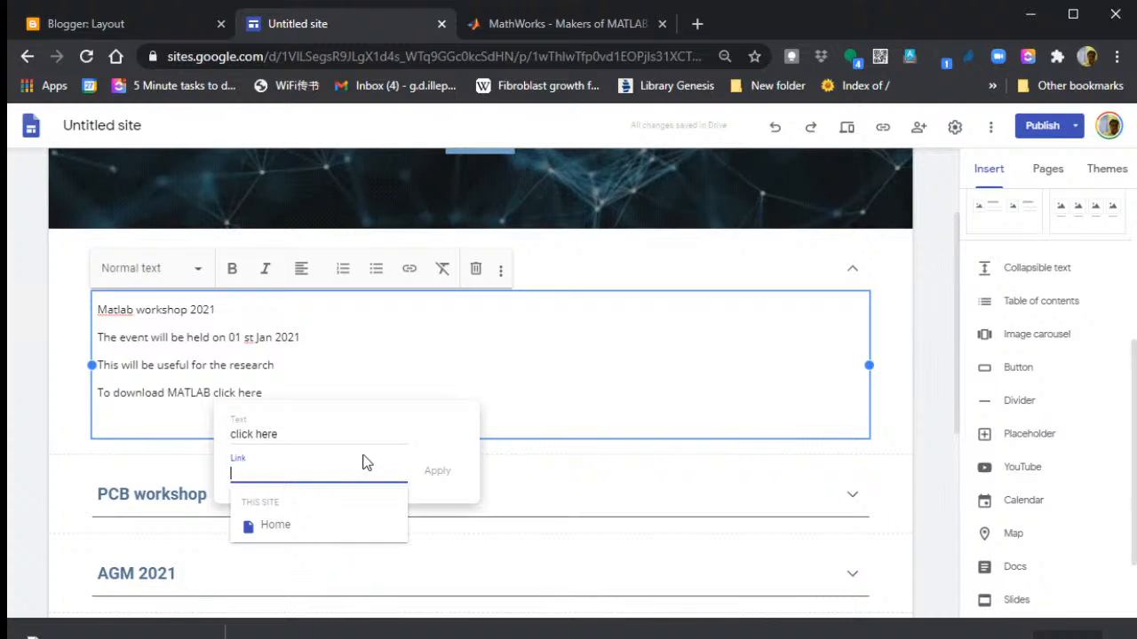
key(ctrl+v)
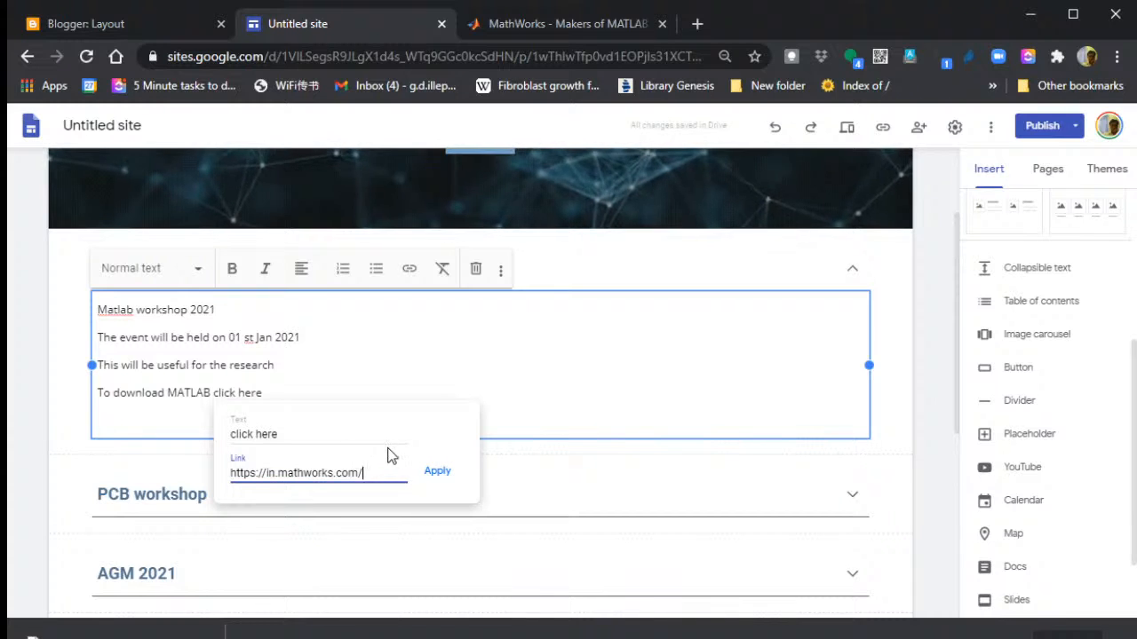
key(BackSpace)
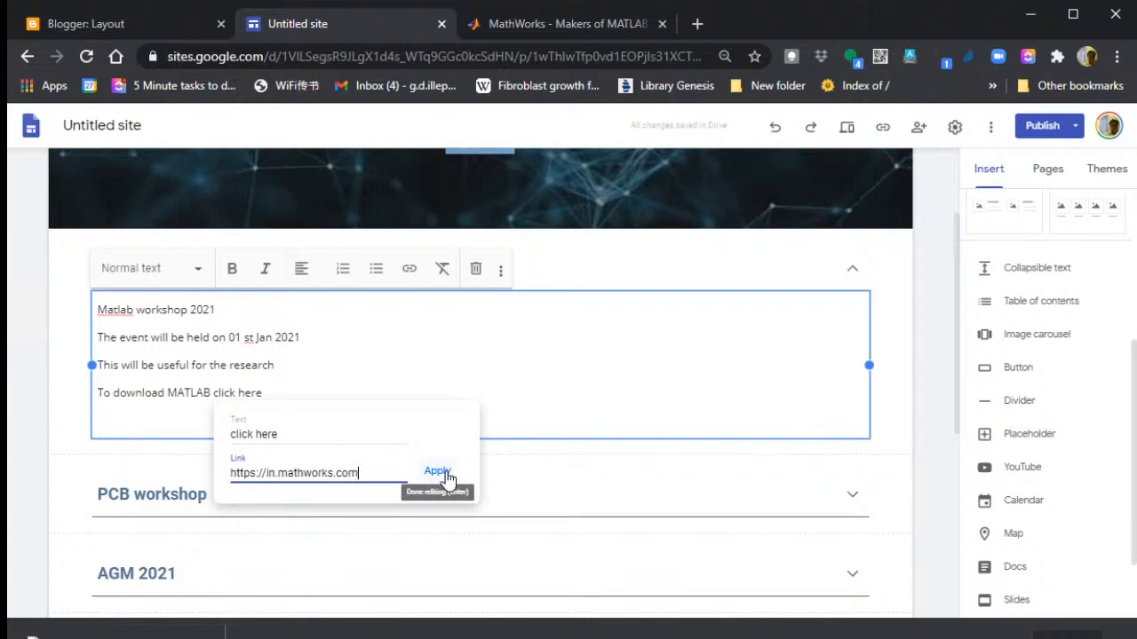
click(442, 472)
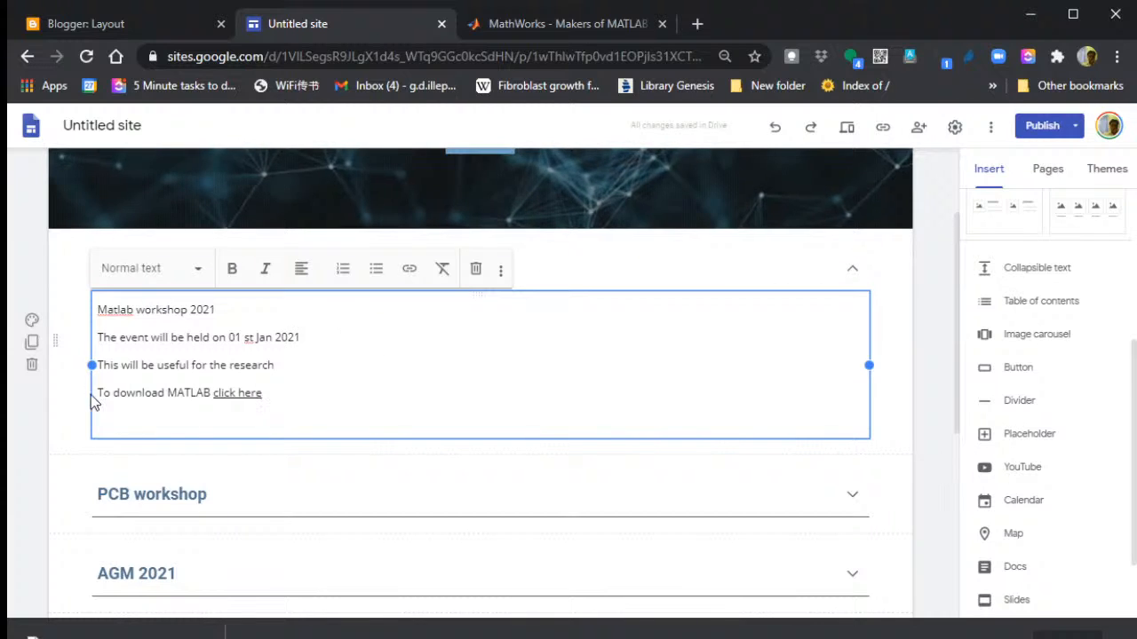
click(893, 343)
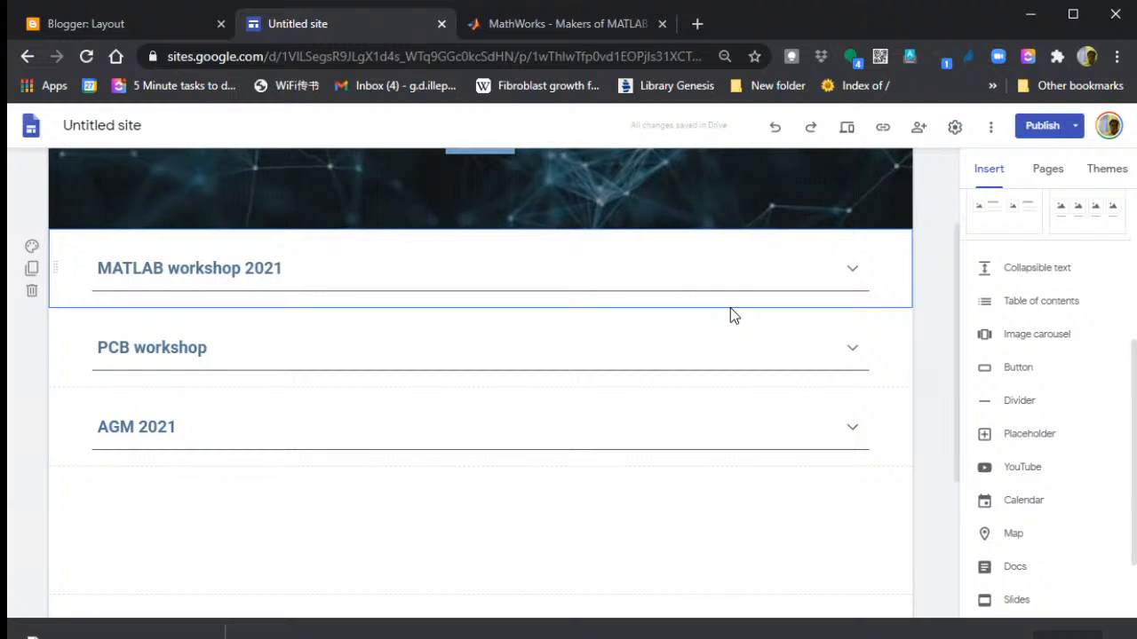
- Set the site's navigation mode to Side in the site settings
scroll(675, 319, up, 2)
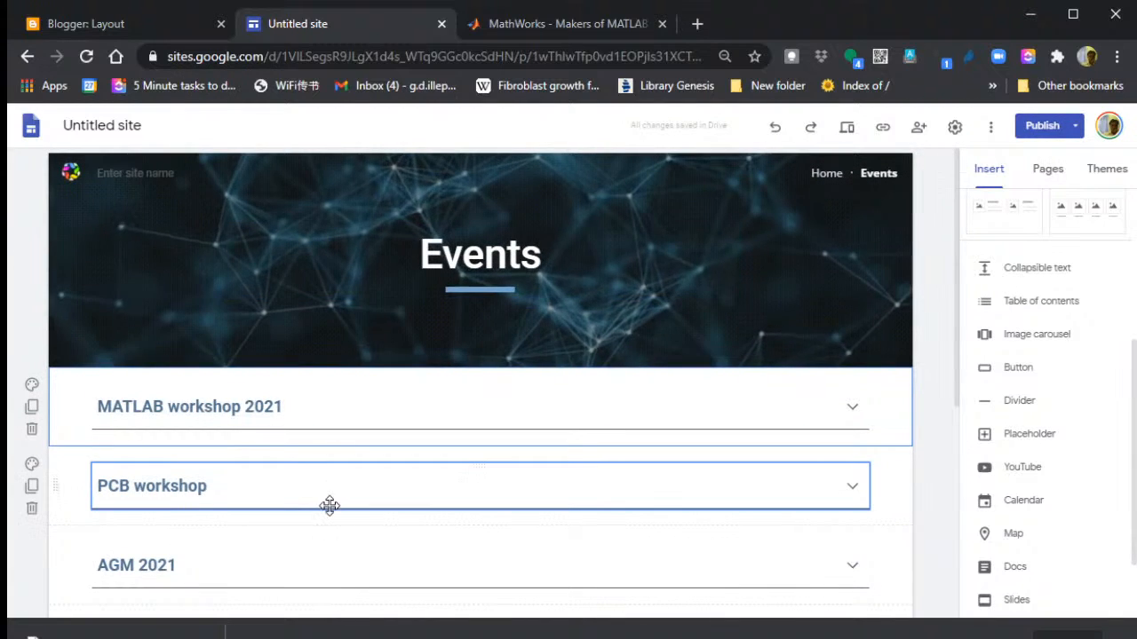
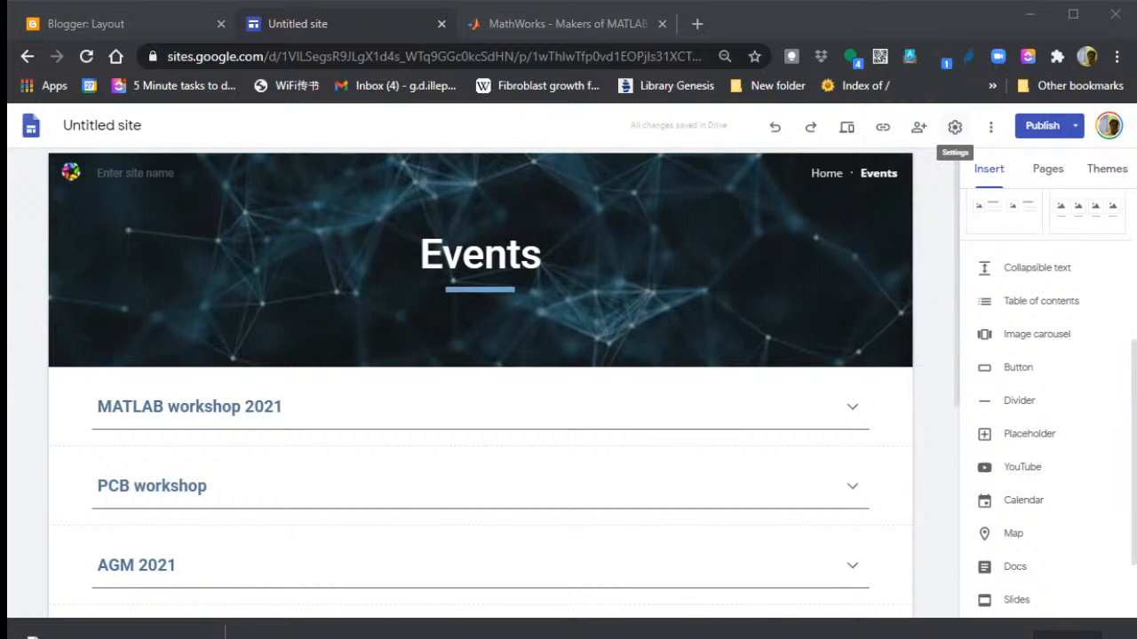
click(955, 127)
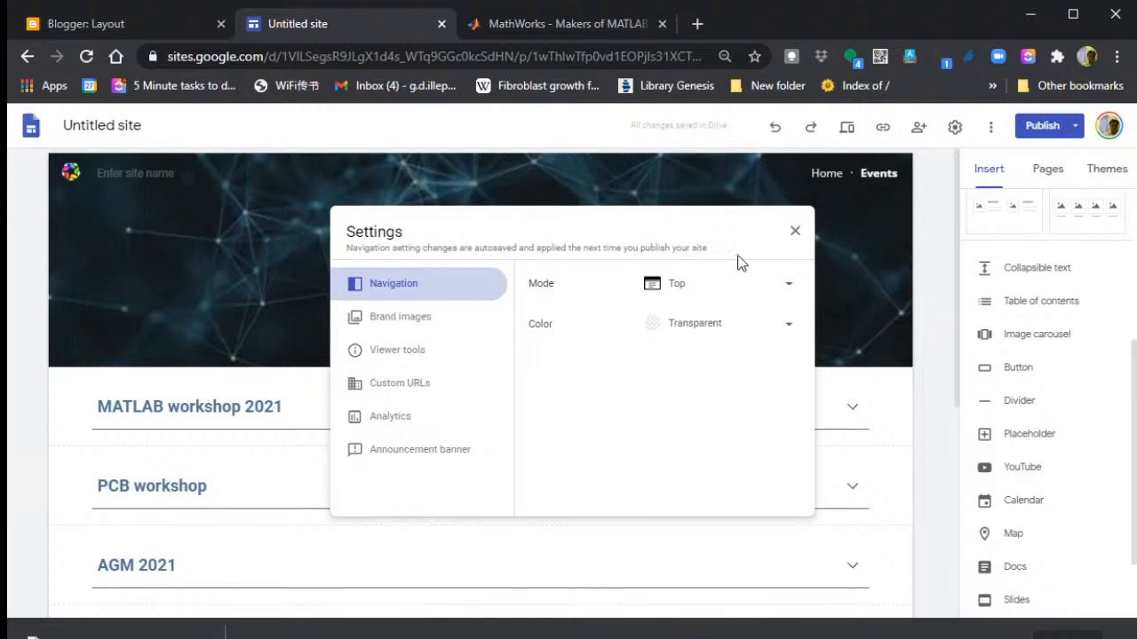
click(732, 286)
click(699, 320)
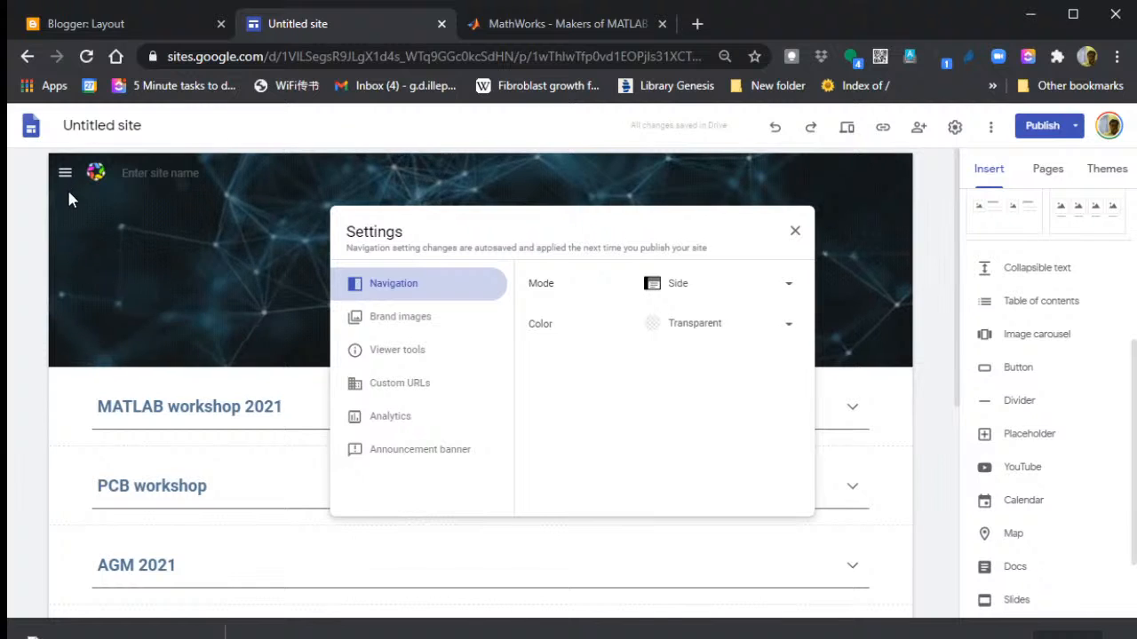
click(794, 233)
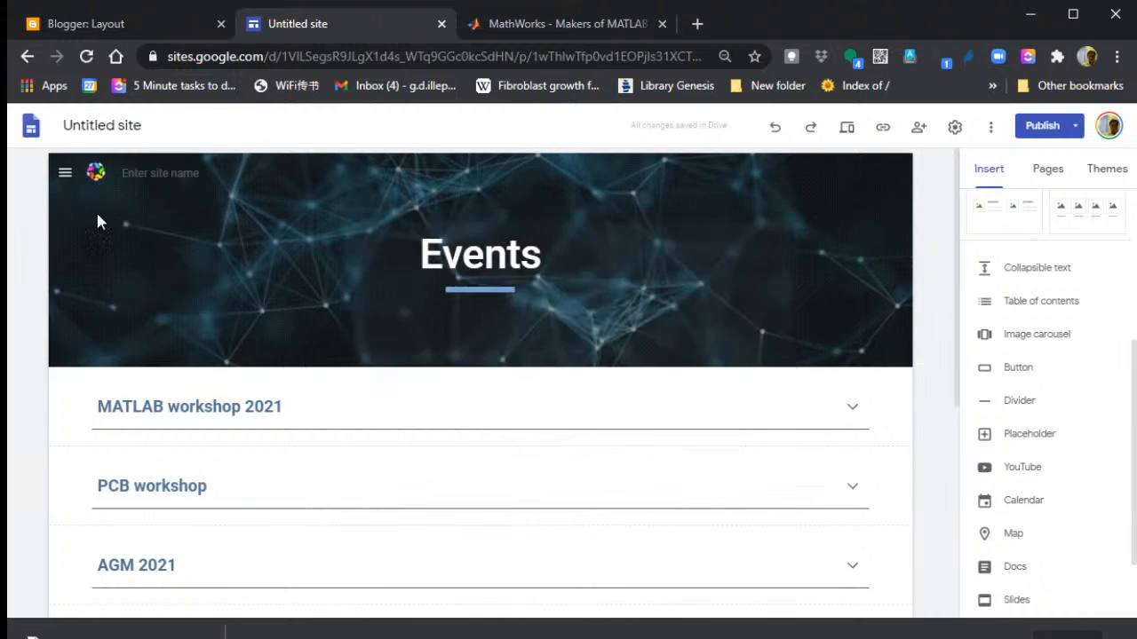
- Preview the Events page in desktop and tablet layouts, examining how the navigation menu expands, and return to editing
click(846, 131)
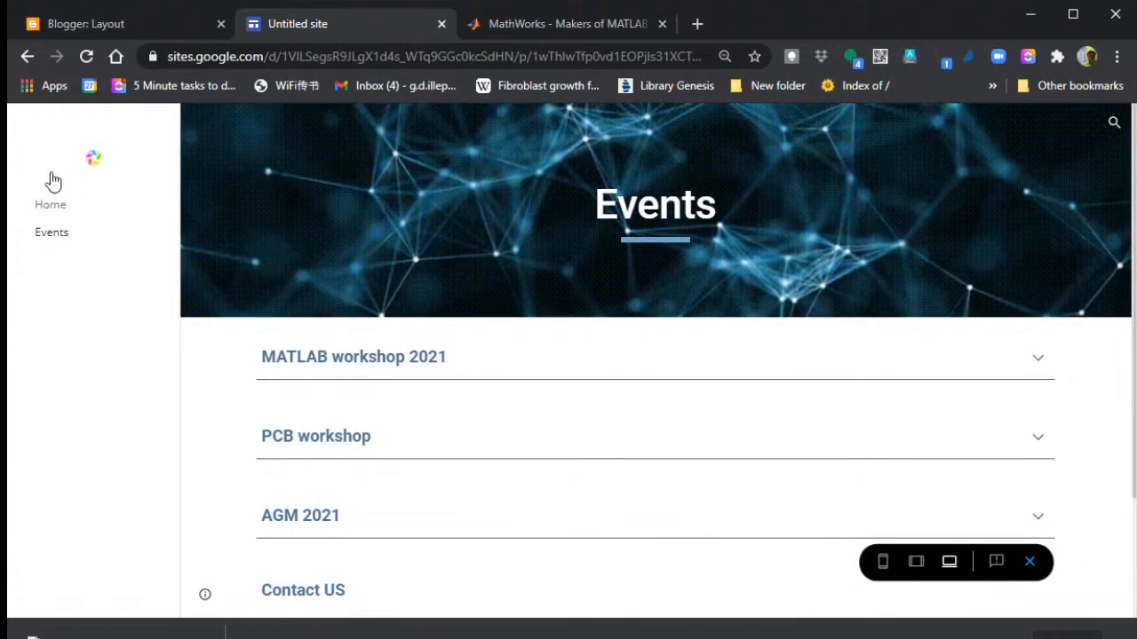
click(915, 562)
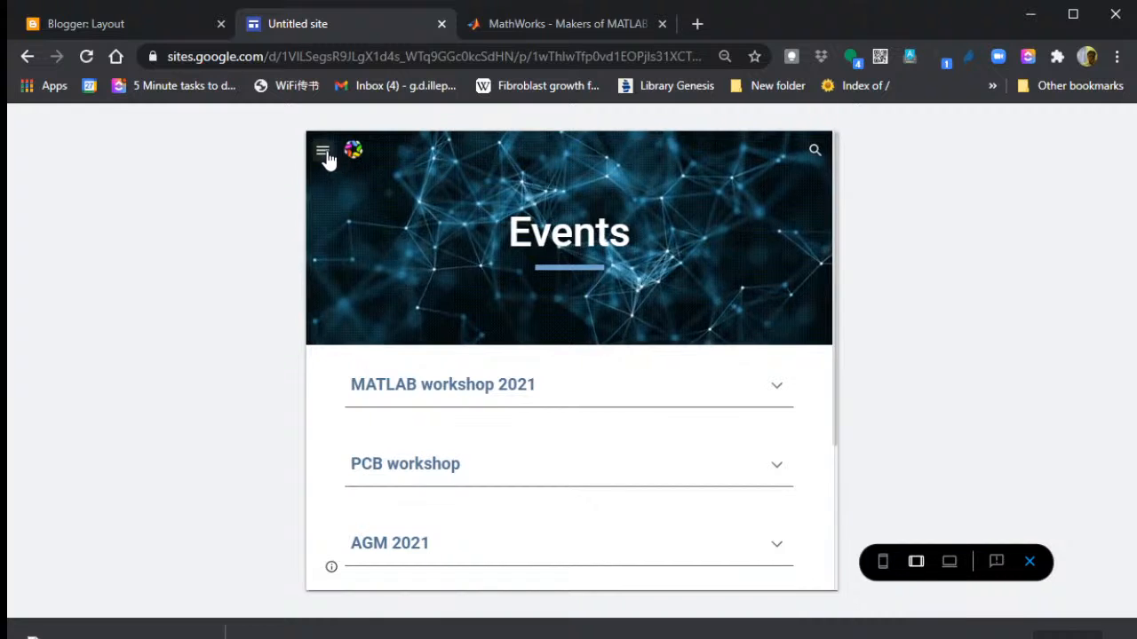
click(323, 153)
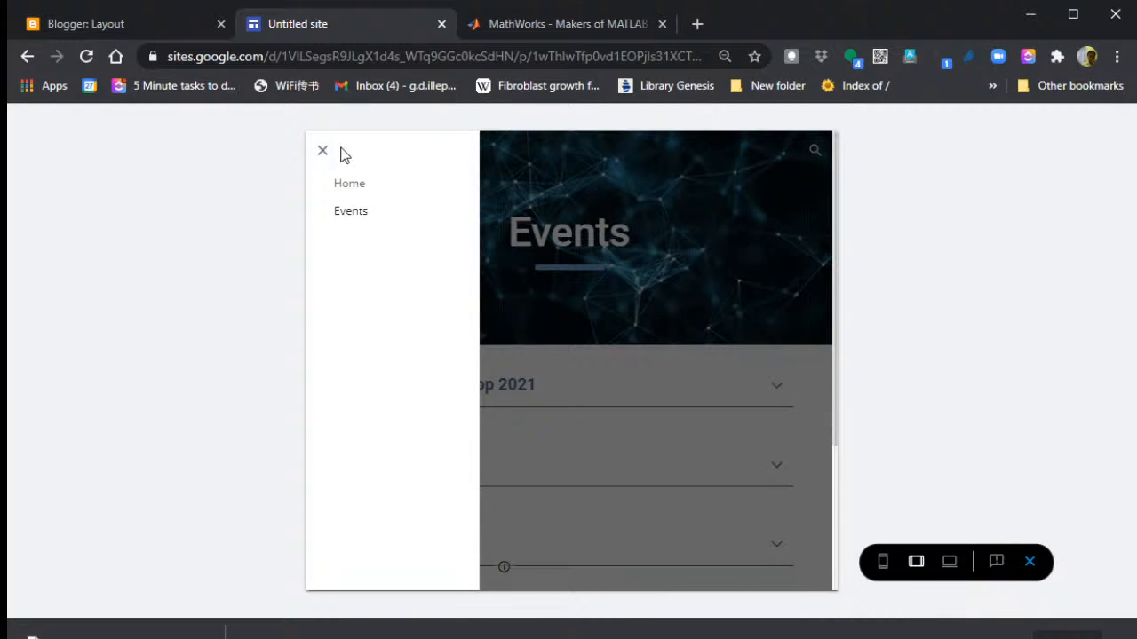
click(324, 156)
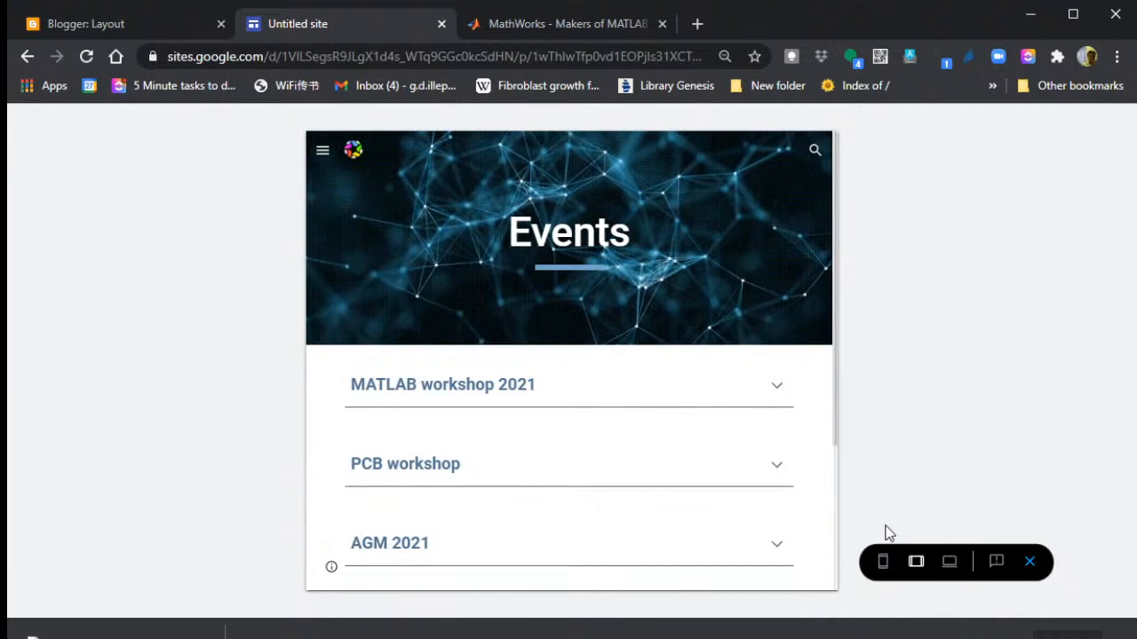
click(949, 562)
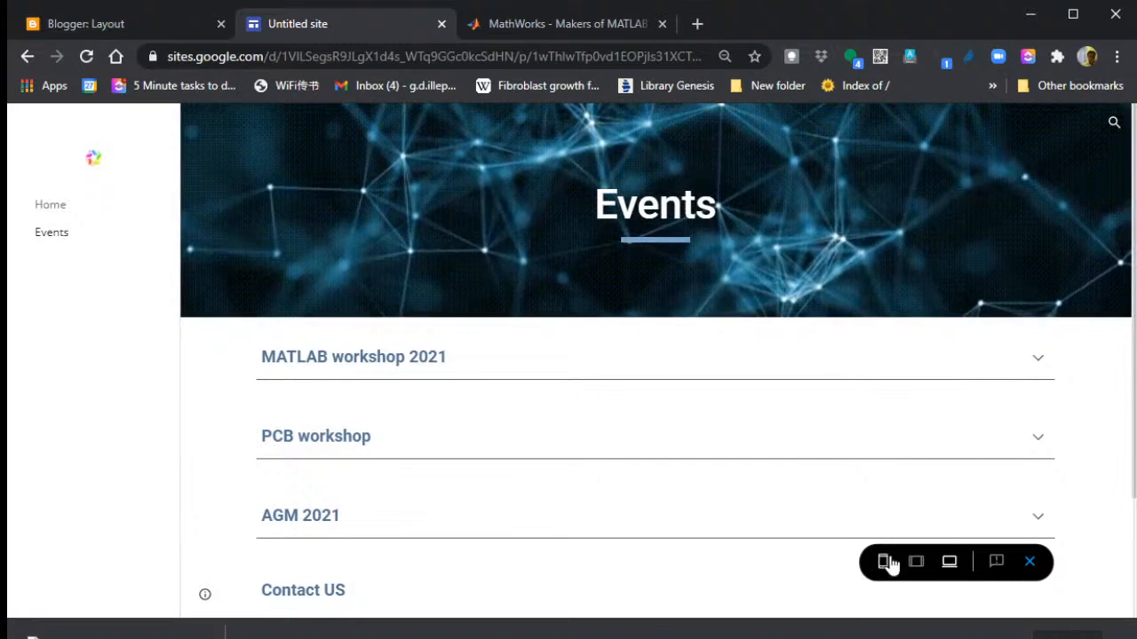
click(1029, 563)
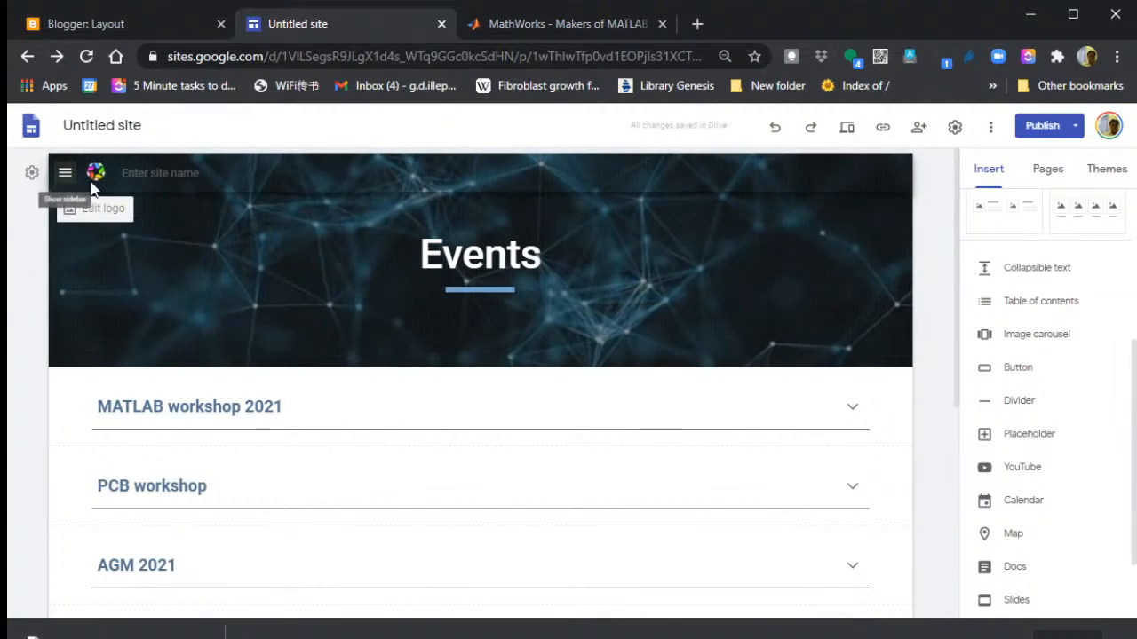
- Set the site's navigation mode back to Top in the site settings
click(954, 127)
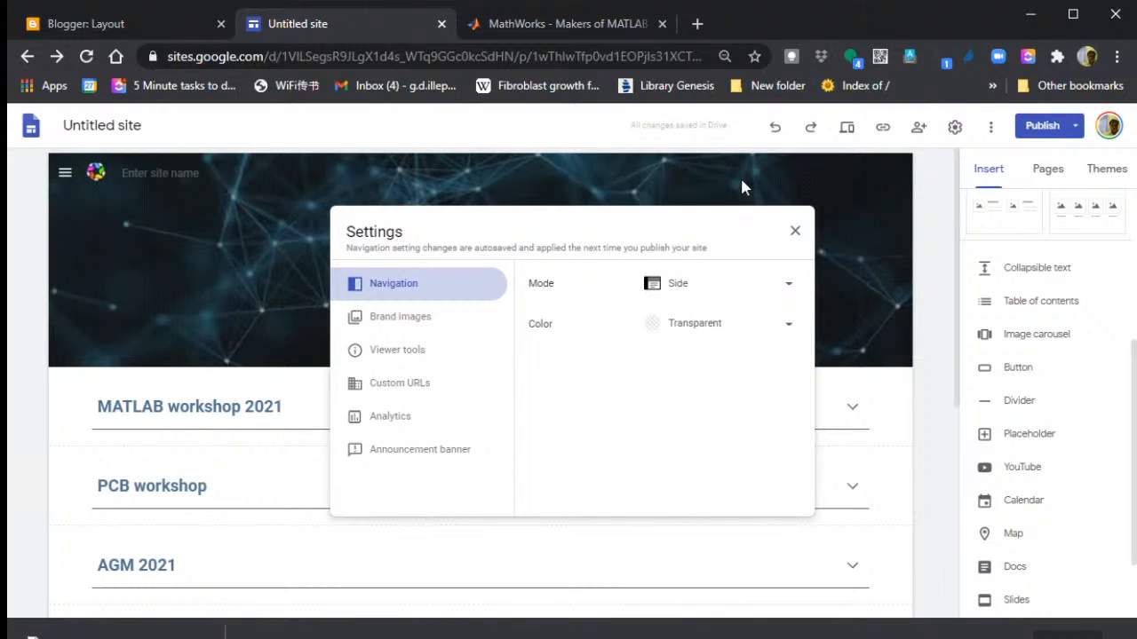
click(706, 286)
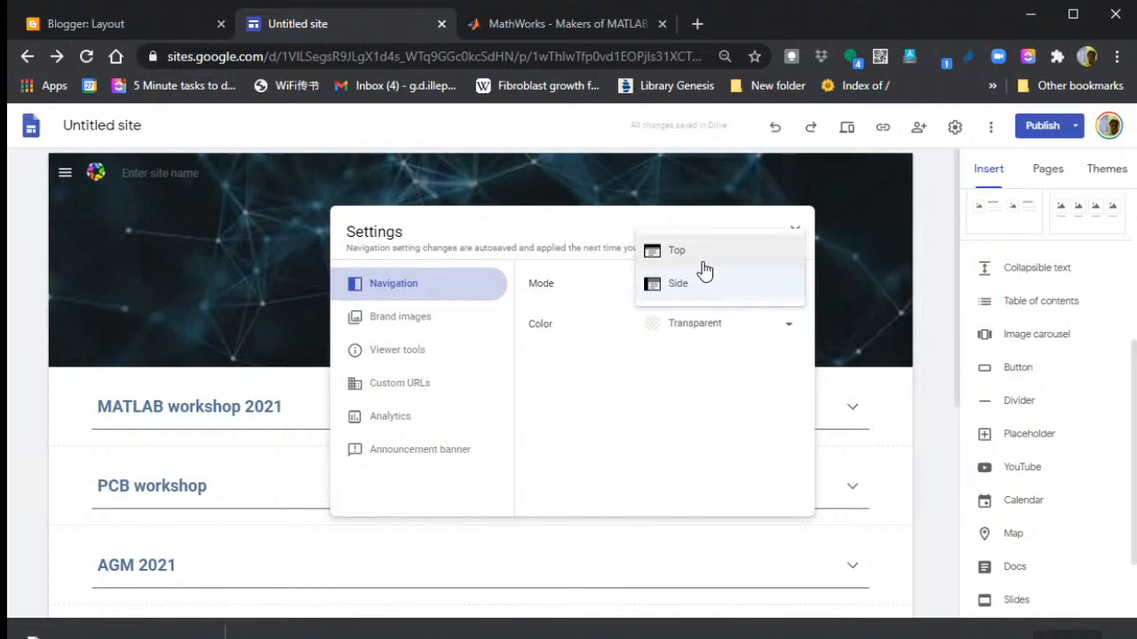
click(701, 252)
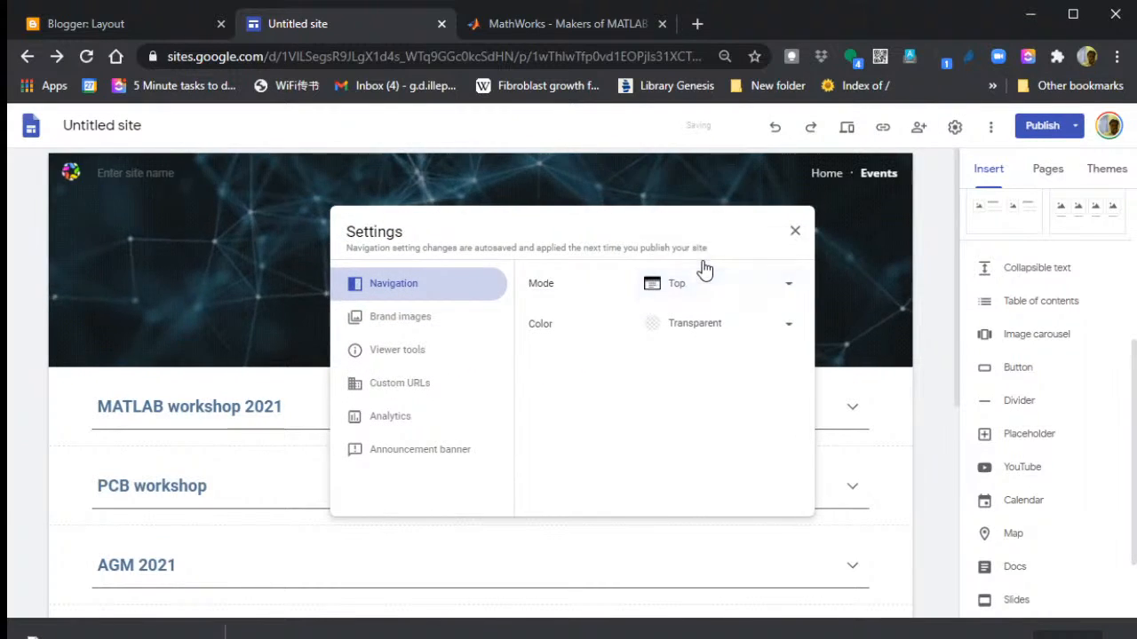
- Try White as the navigation bar color, set it to Black instead, and close the site settings
click(717, 326)
click(704, 358)
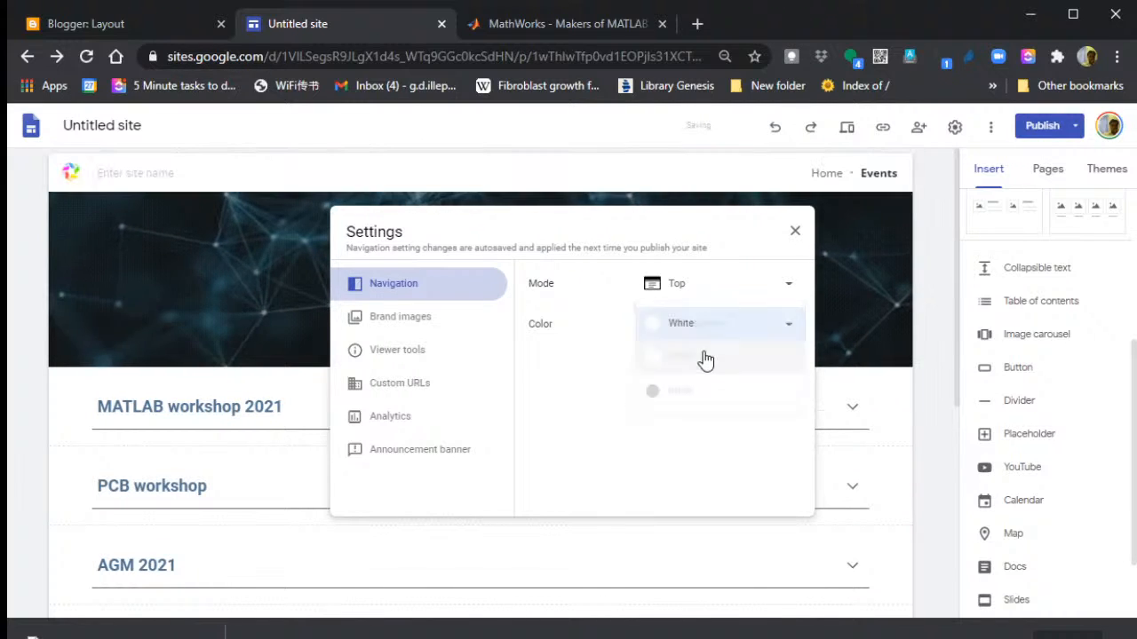
click(709, 343)
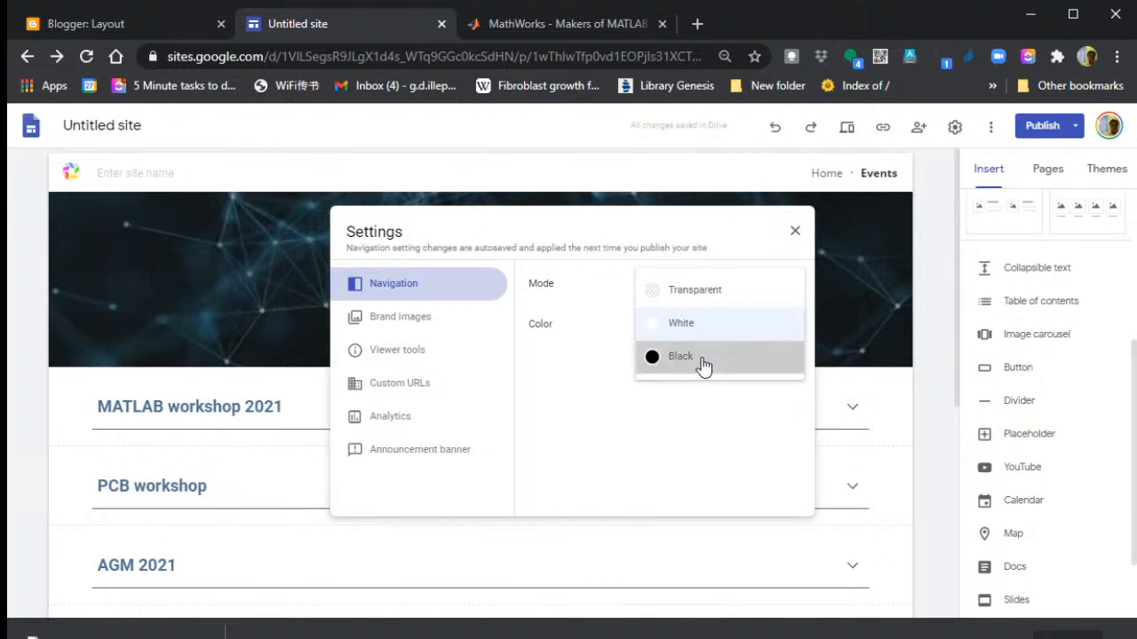
click(702, 363)
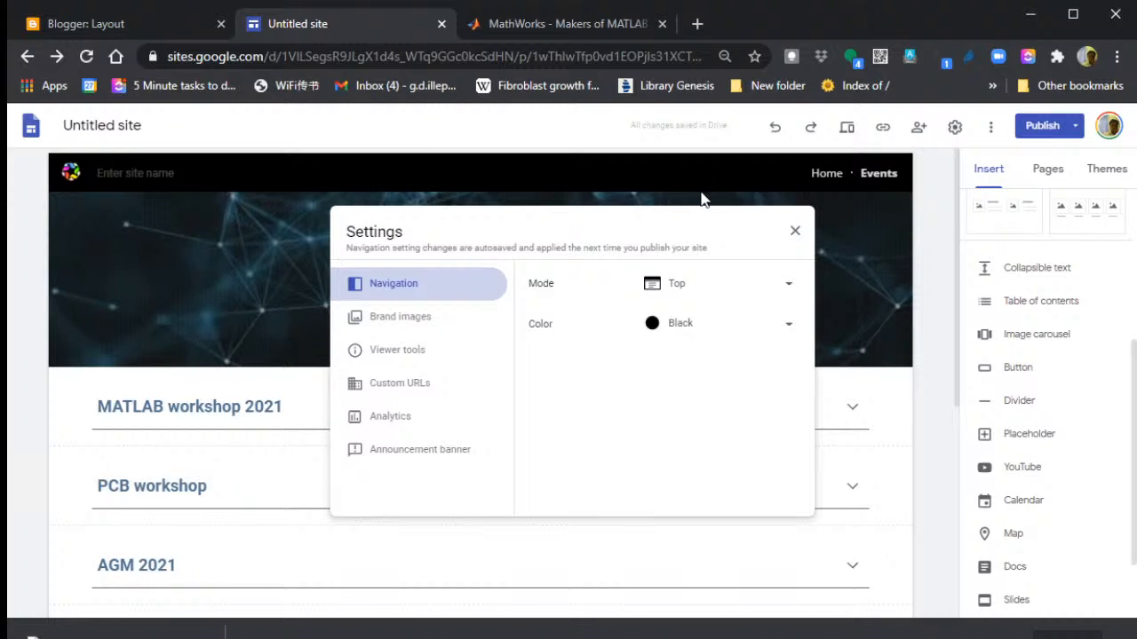
click(796, 232)
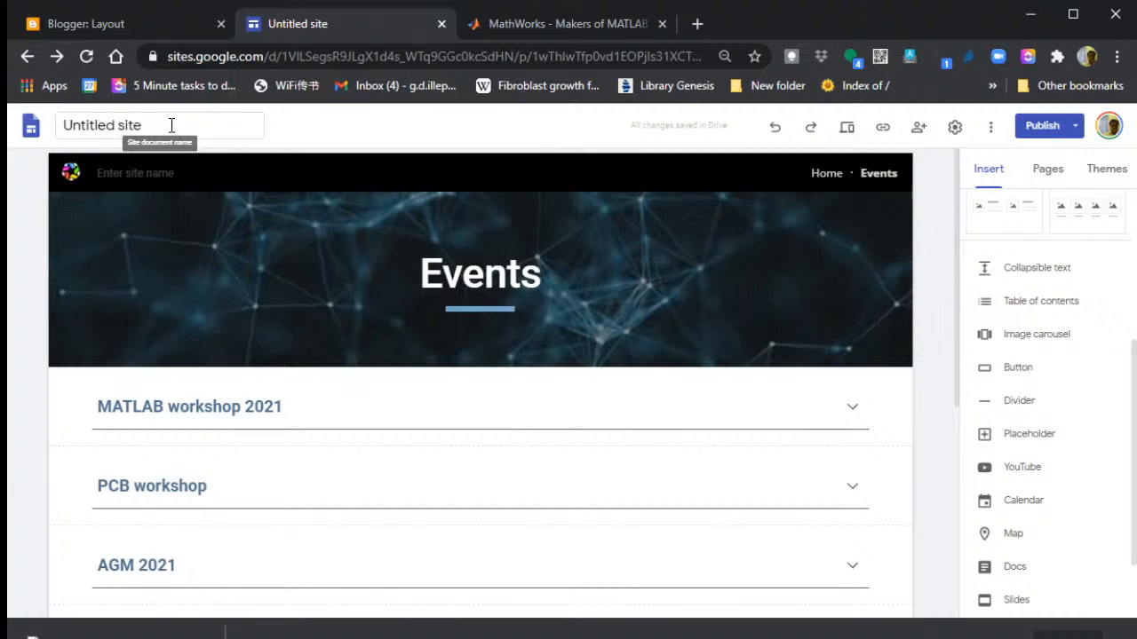
- Open the Home page and copy the testspectrumsite part of the published site link
click(826, 175)
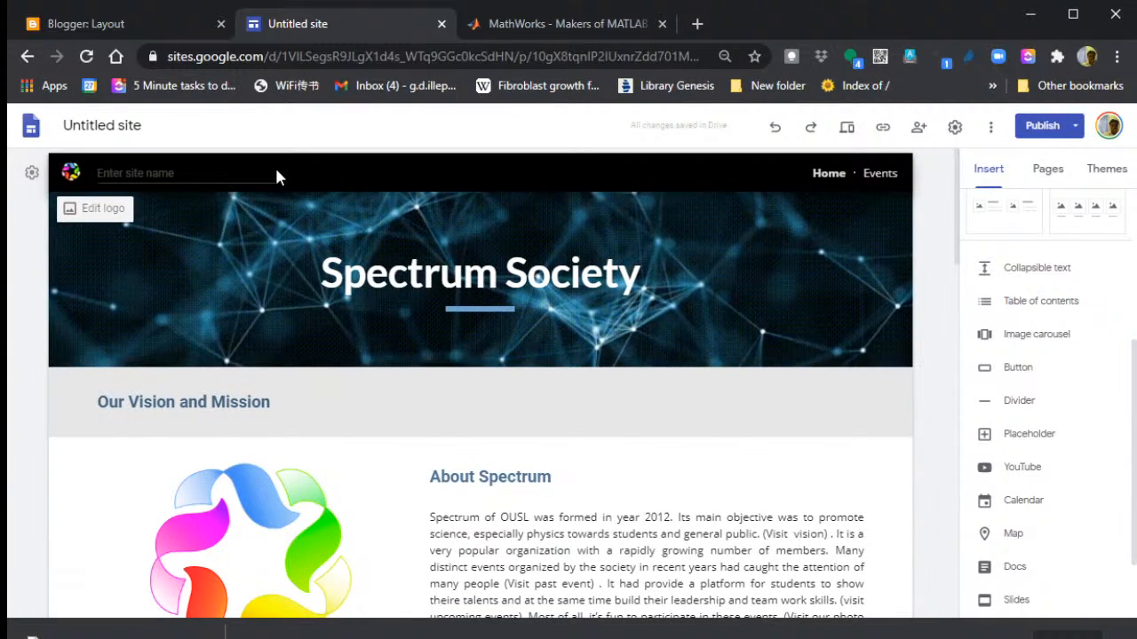
click(213, 173)
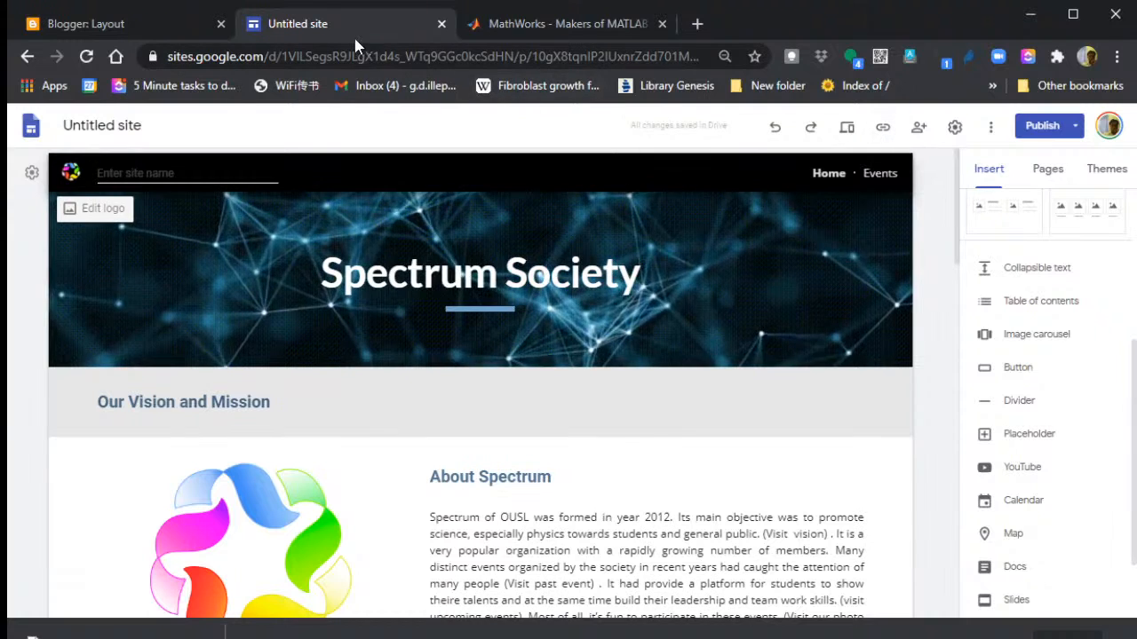
click(882, 128)
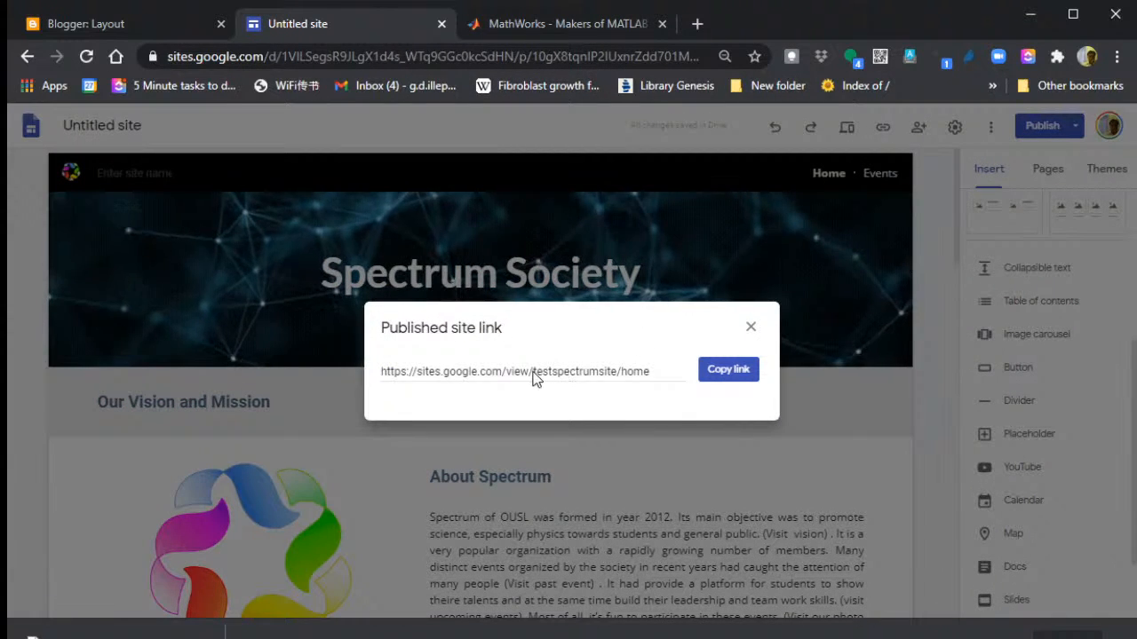
triple_click(617, 376)
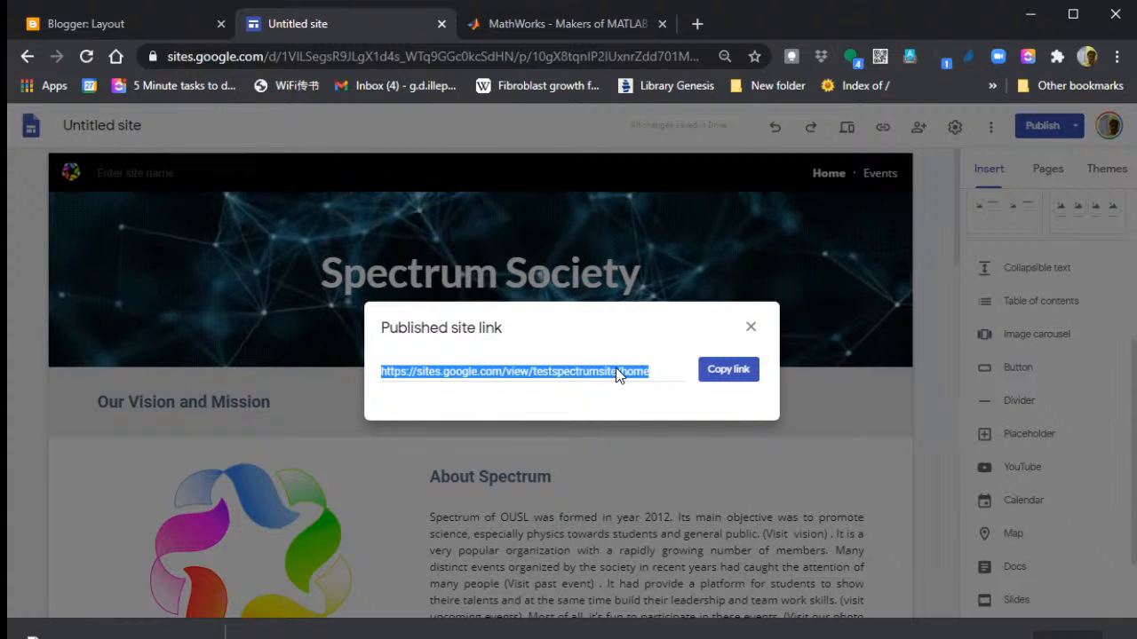
click(533, 371)
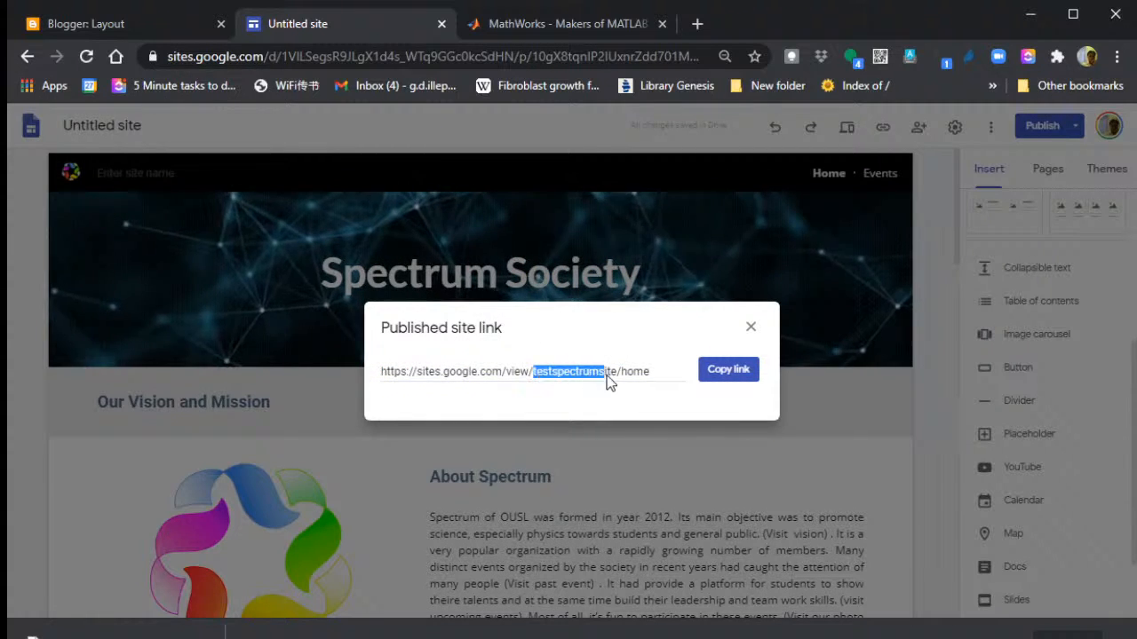
drag(607, 373, 615, 376)
key(ctrl+c)
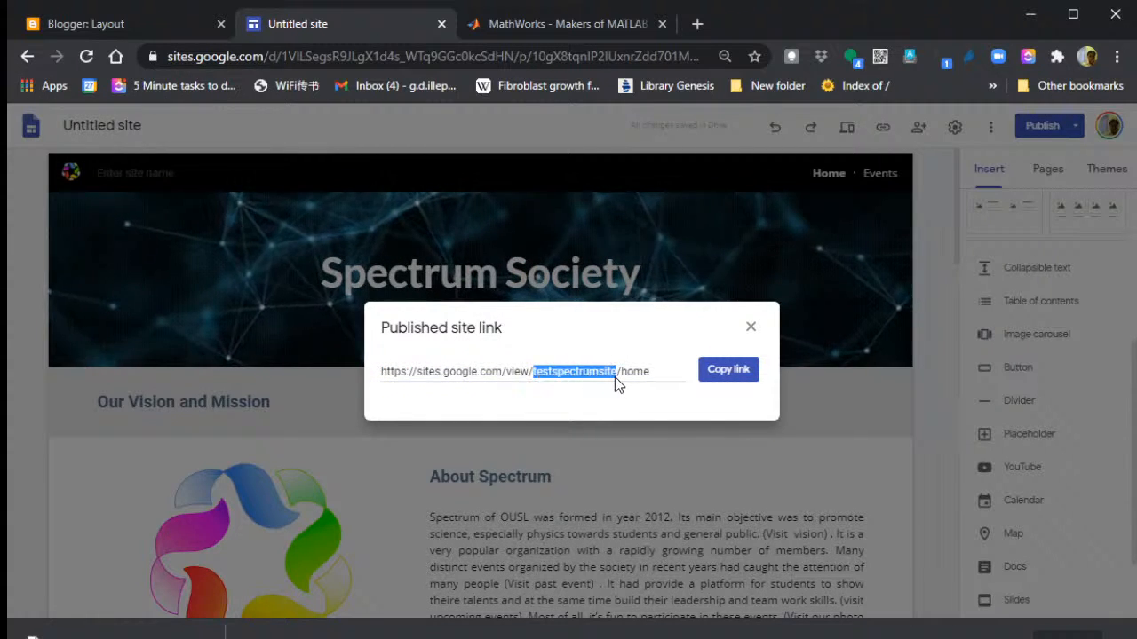
click(746, 334)
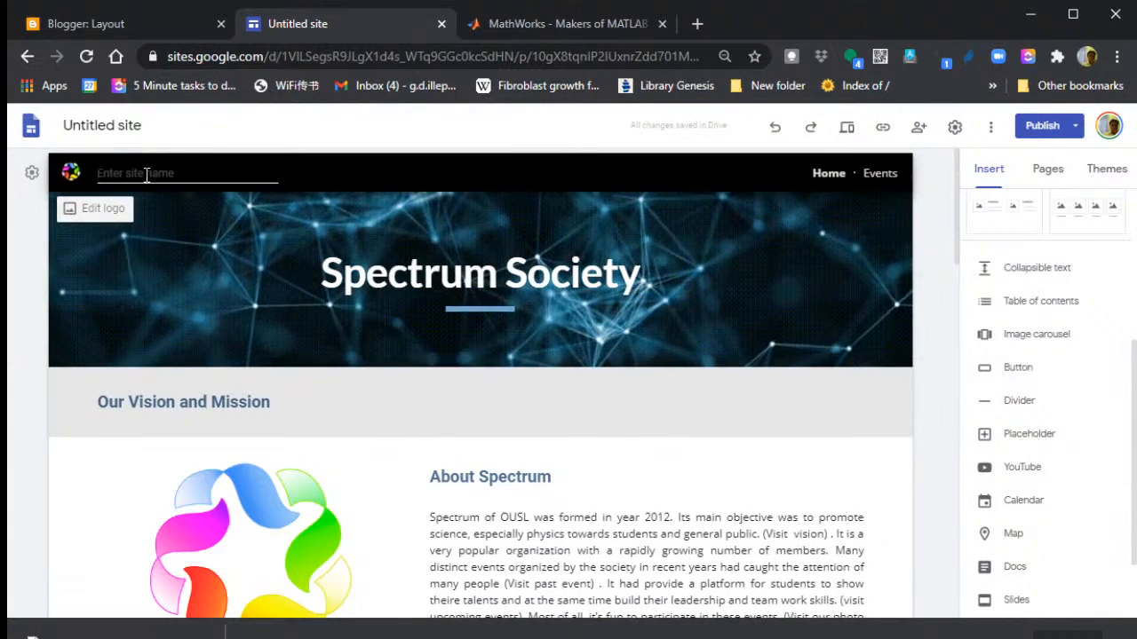
click(147, 174)
key(ctrl+v)
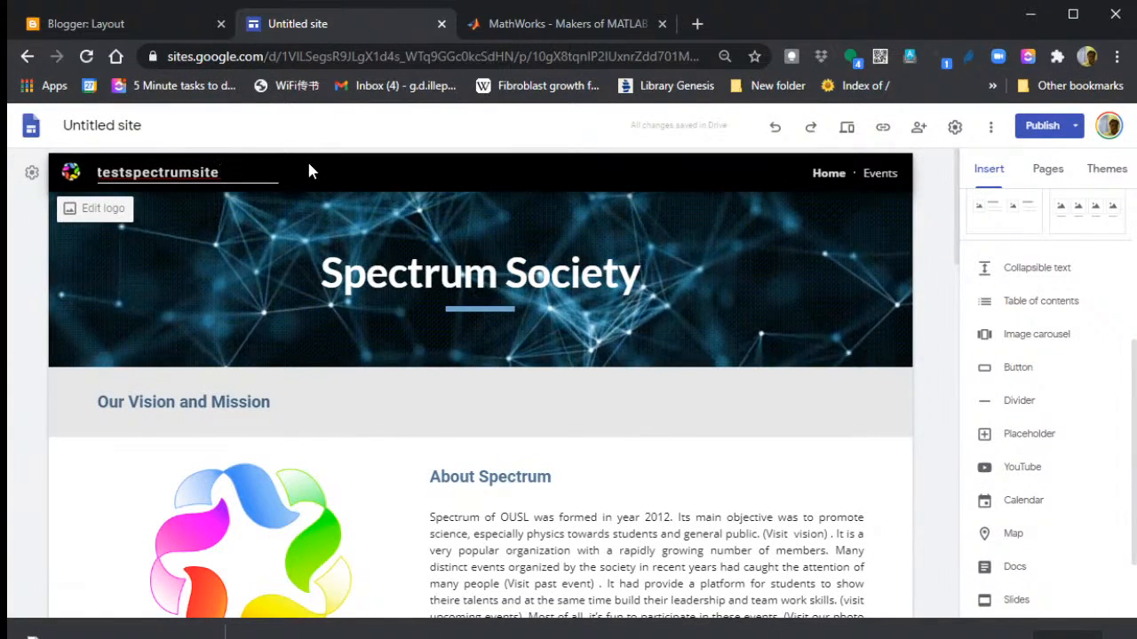
text(.com)
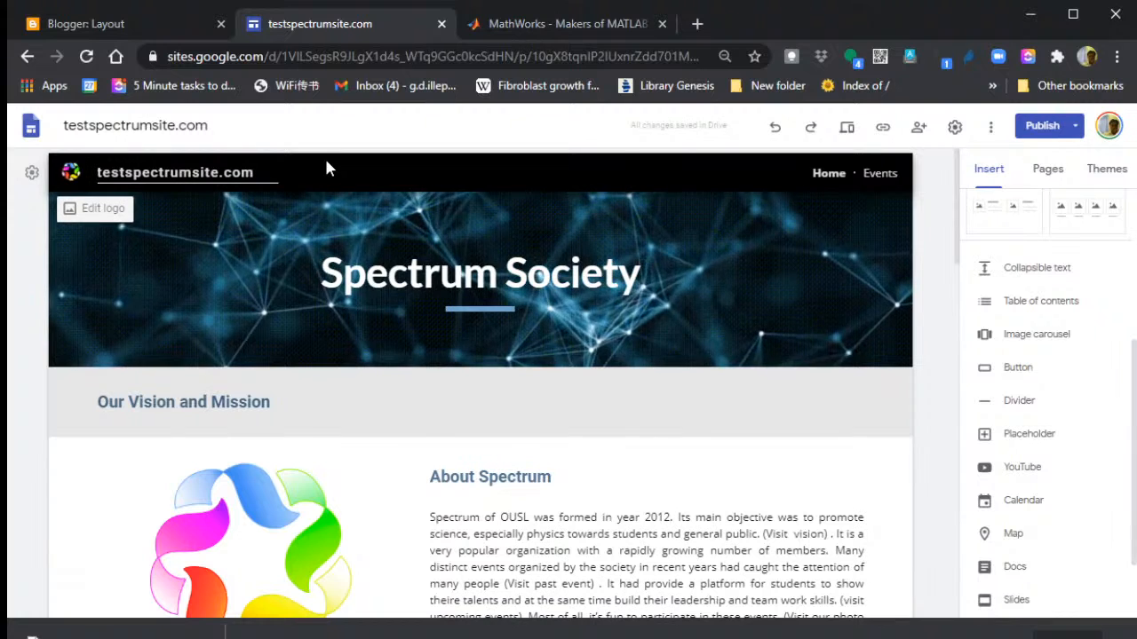
text(www)
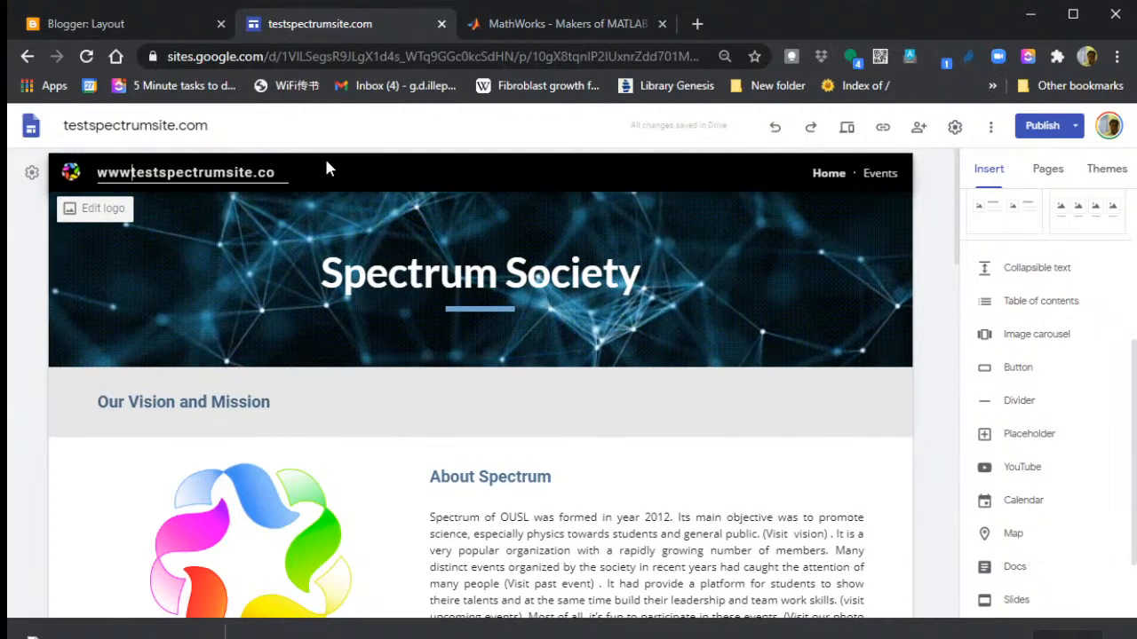
text(.)
click(395, 140)
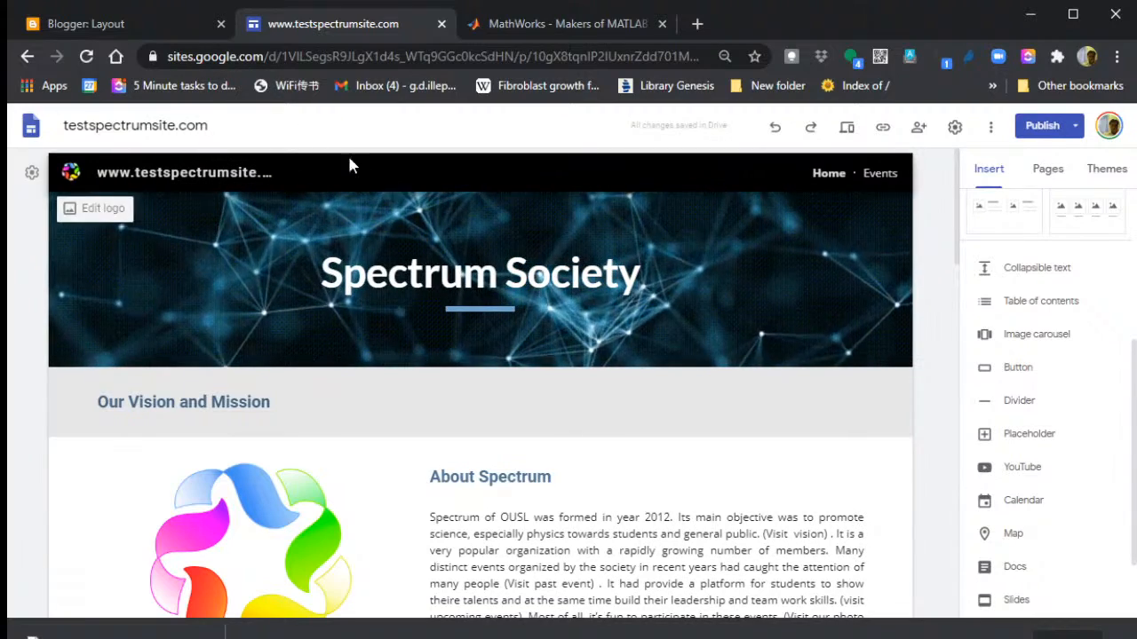
- Look through the Home page content, and open the Events page to examine the expanded MATLAB workshop 2021 block
scroll(372, 216, down, 3)
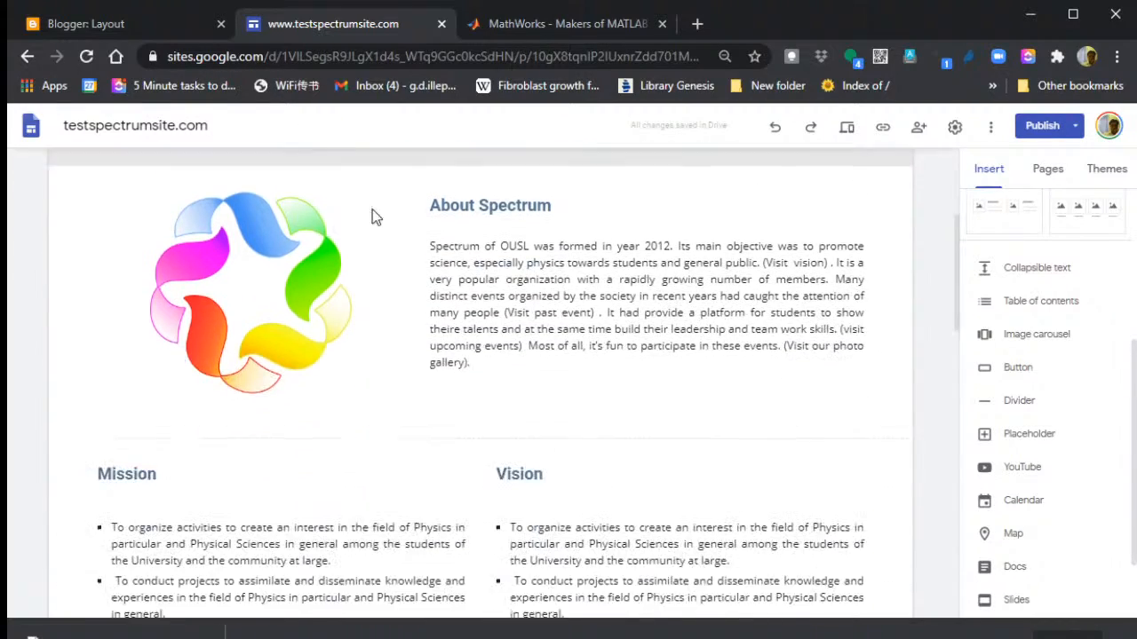
scroll(372, 213, down, 10)
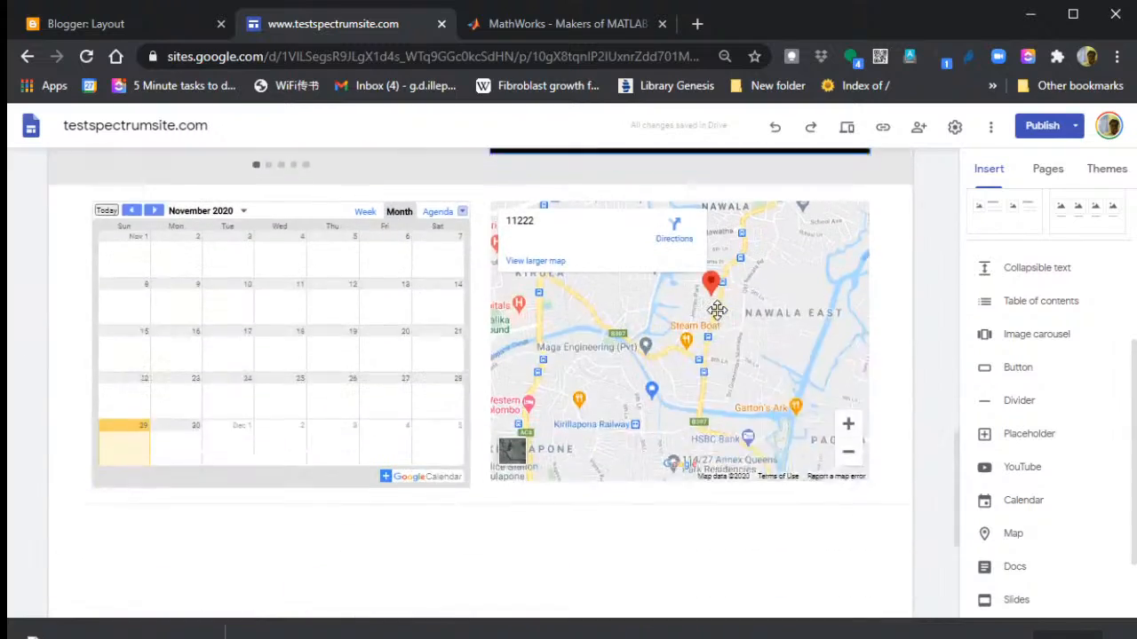
scroll(716, 310, up, 13)
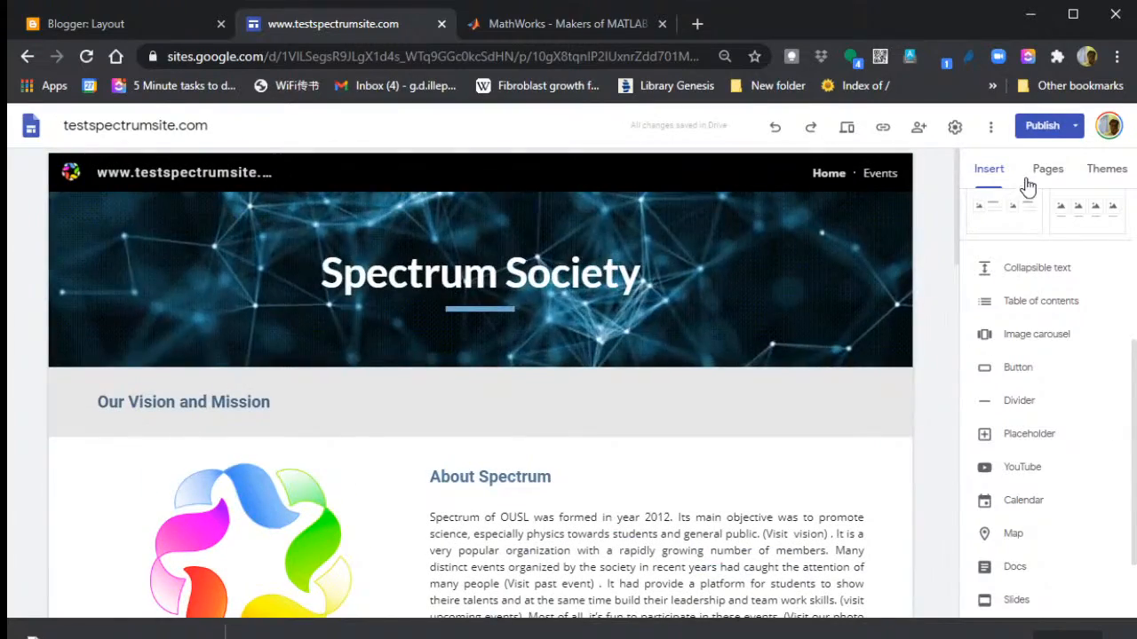
click(1046, 172)
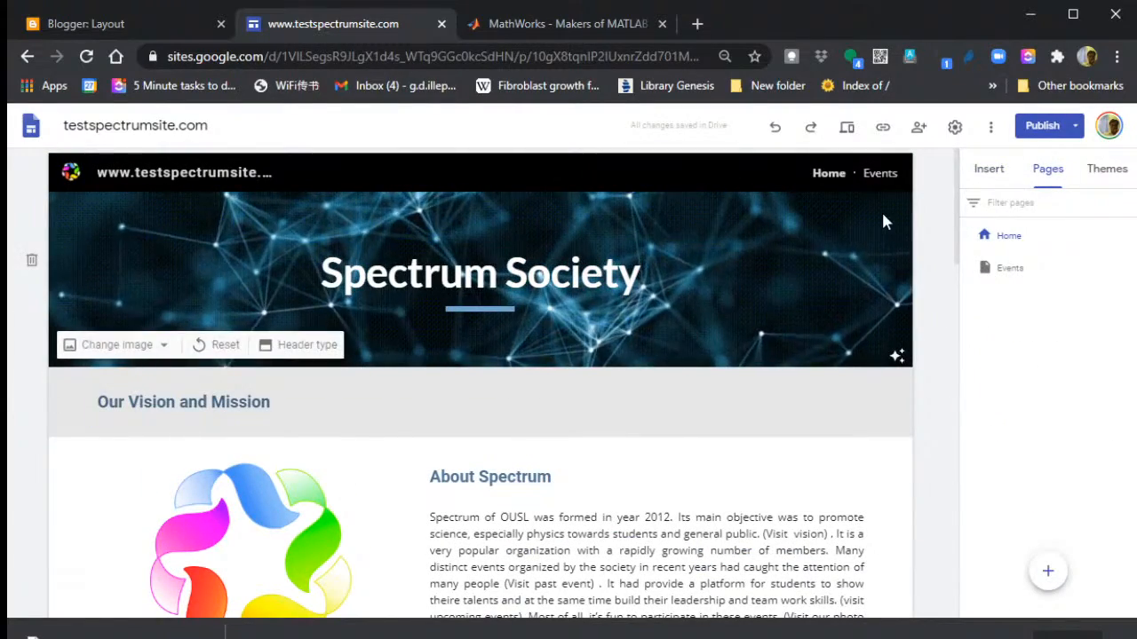
click(1010, 276)
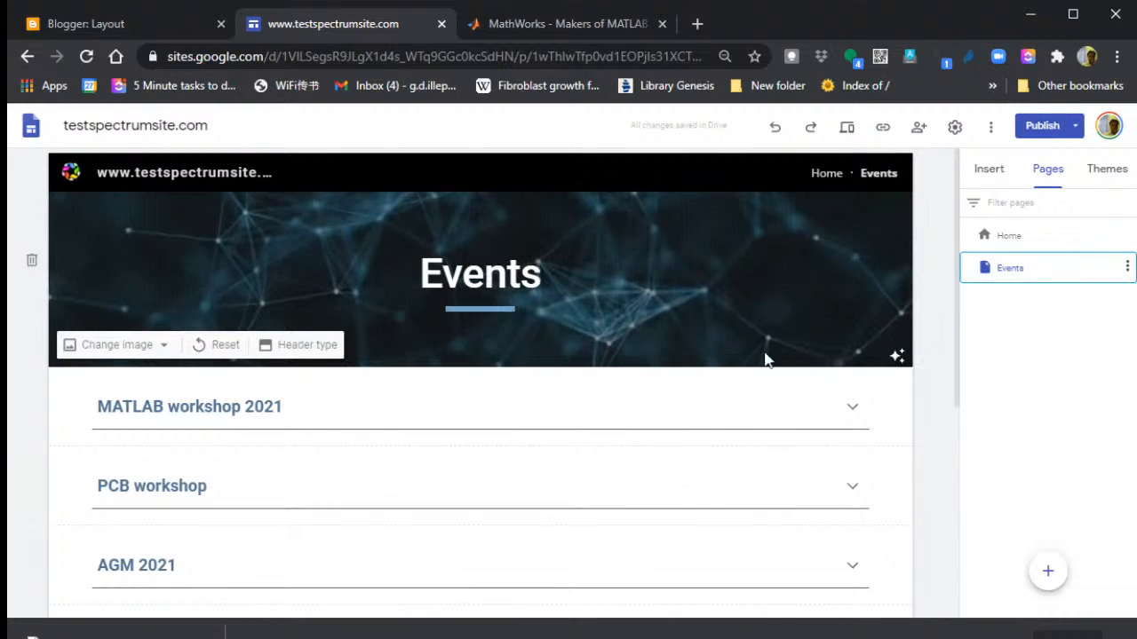
click(477, 414)
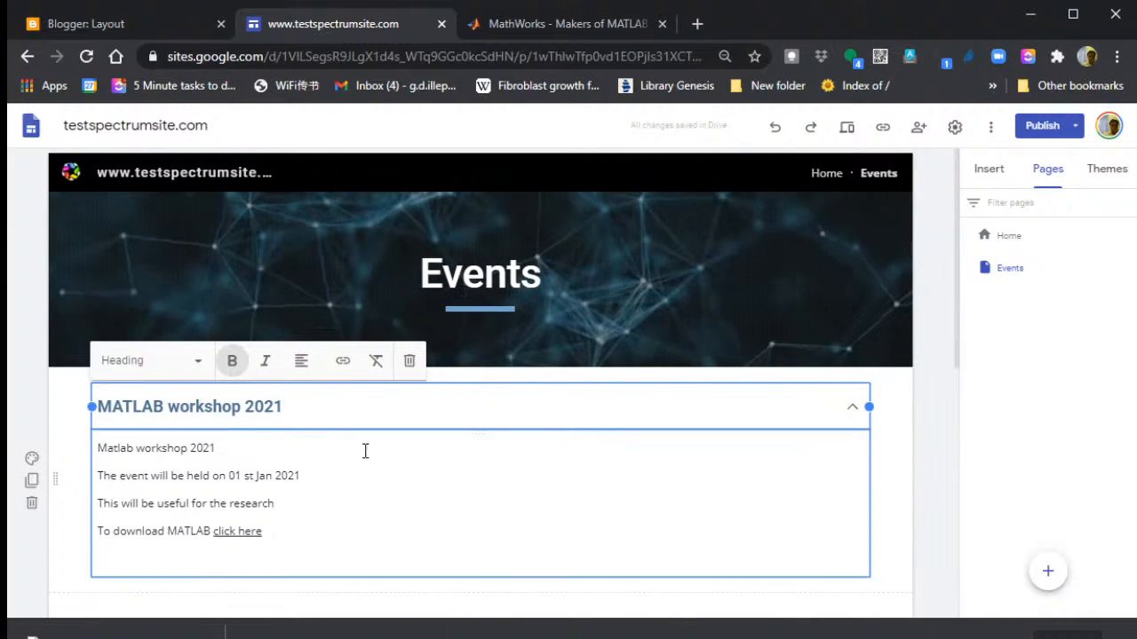
scroll(431, 452, down, 2)
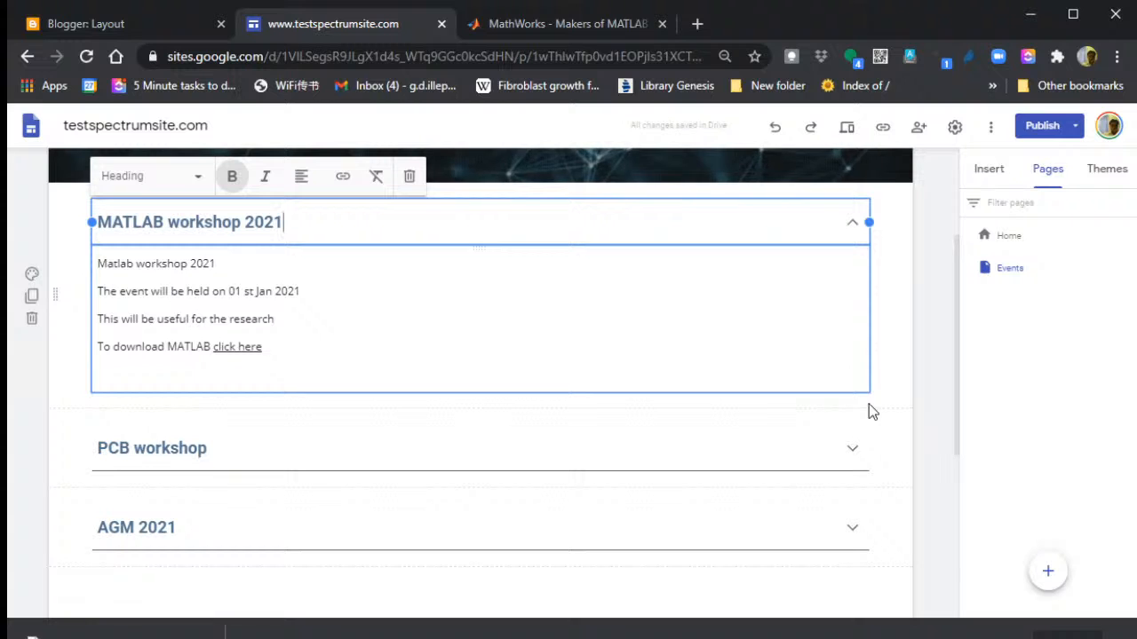
scroll(814, 327, up, 2)
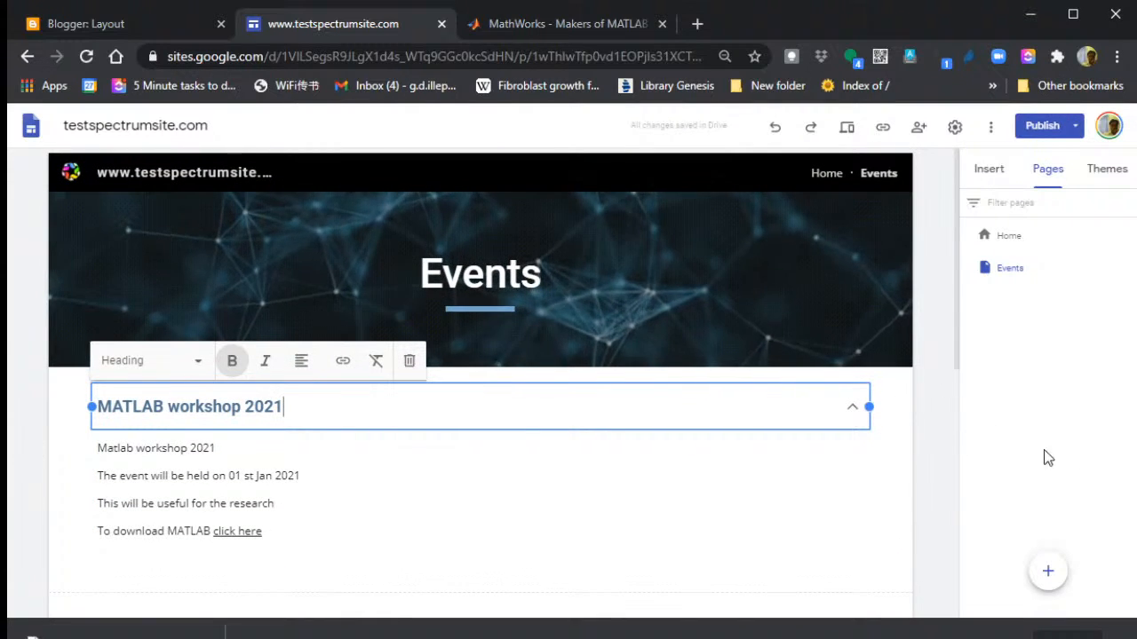
- Create a new page named Matlab 2021 and nest it as a subpage under Events
click(1046, 568)
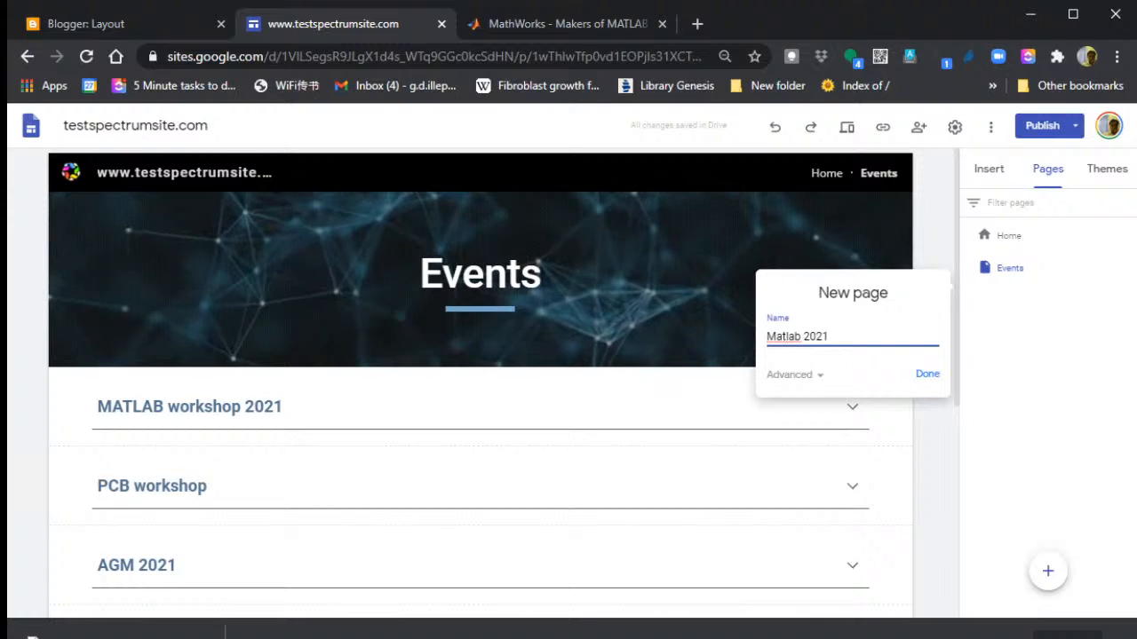
click(928, 377)
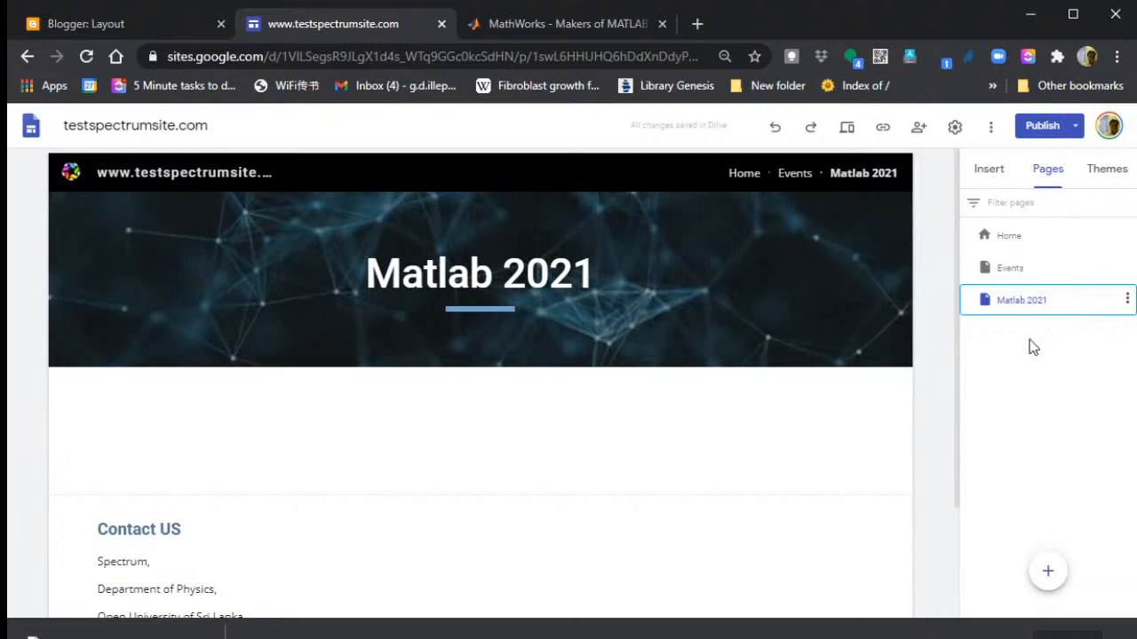
mouse_move(1002, 295)
mouse_down()
mouse_move(1007, 271)
mouse_move(1010, 281)
mouse_up()
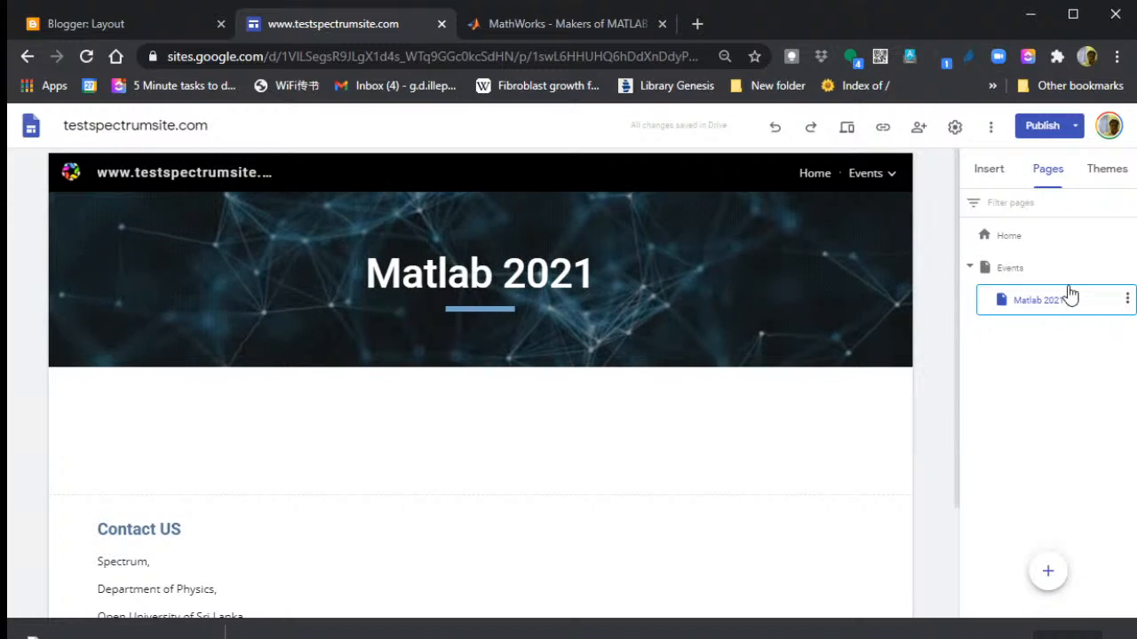
mouse_move(897, 175)
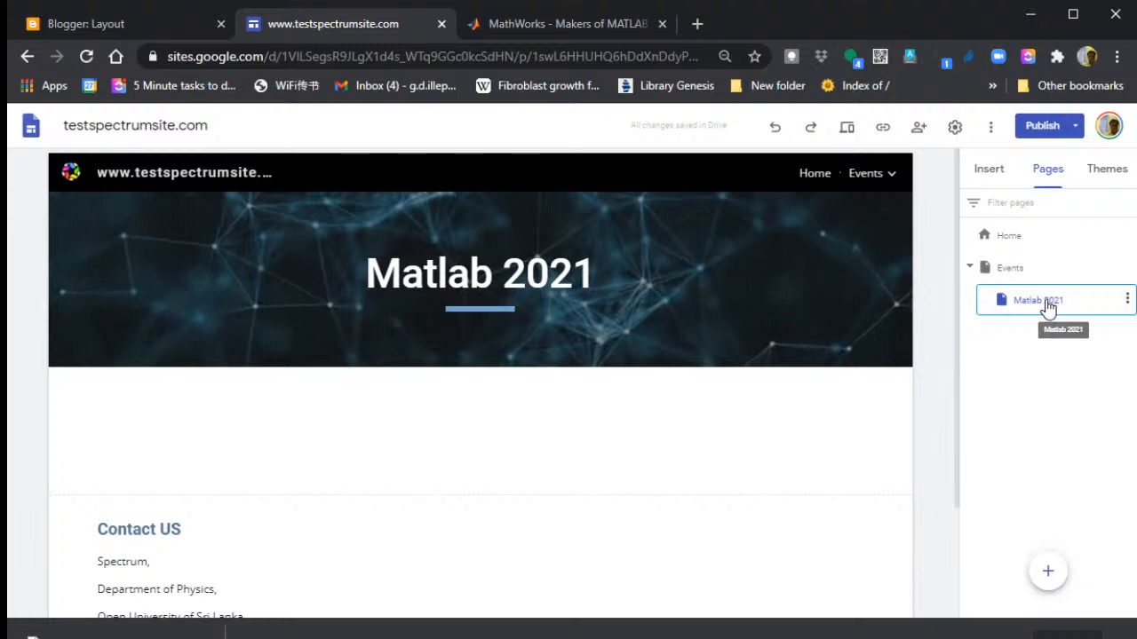
mouse_move(842, 283)
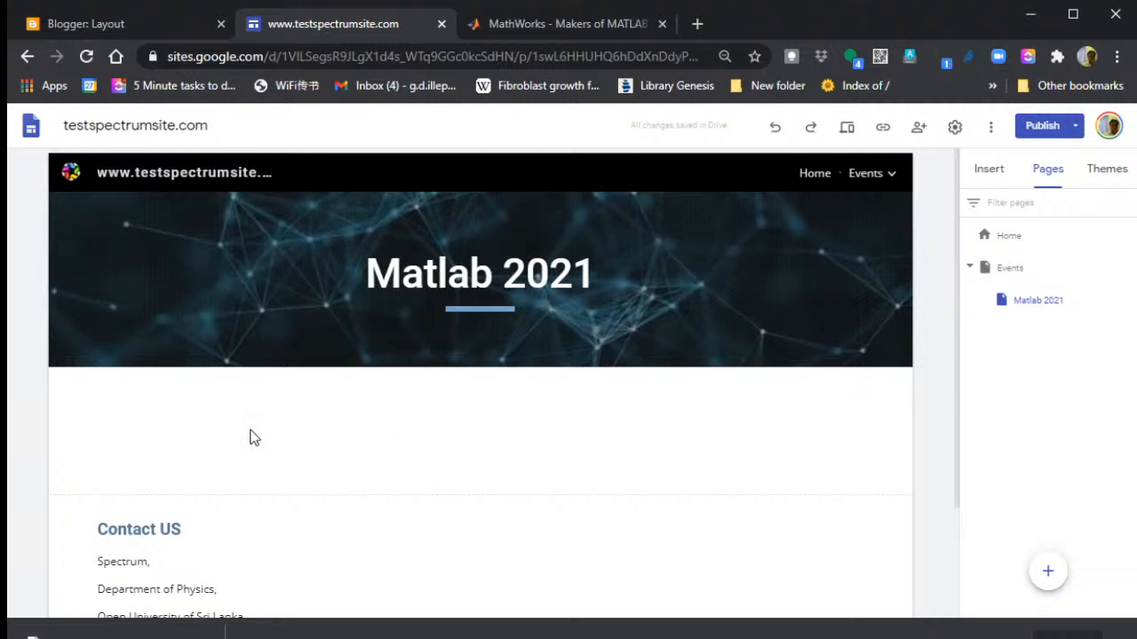
- Add a text box reading "Register Here" to the Matlab 2021 page and give it the Heading style
click(999, 172)
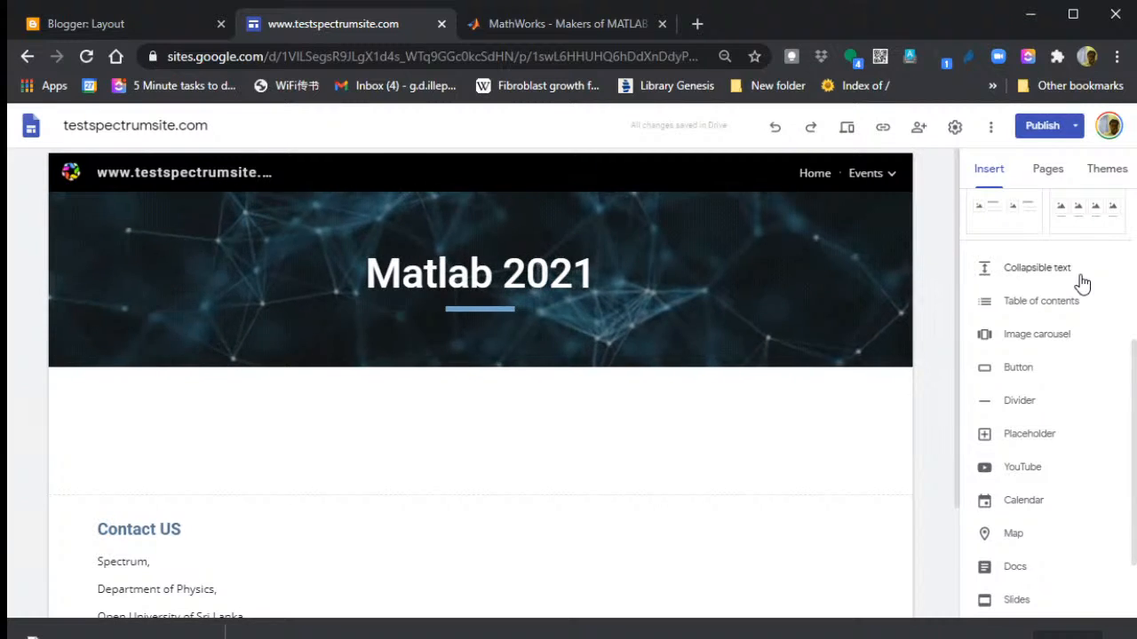
scroll(1081, 286, down, 1)
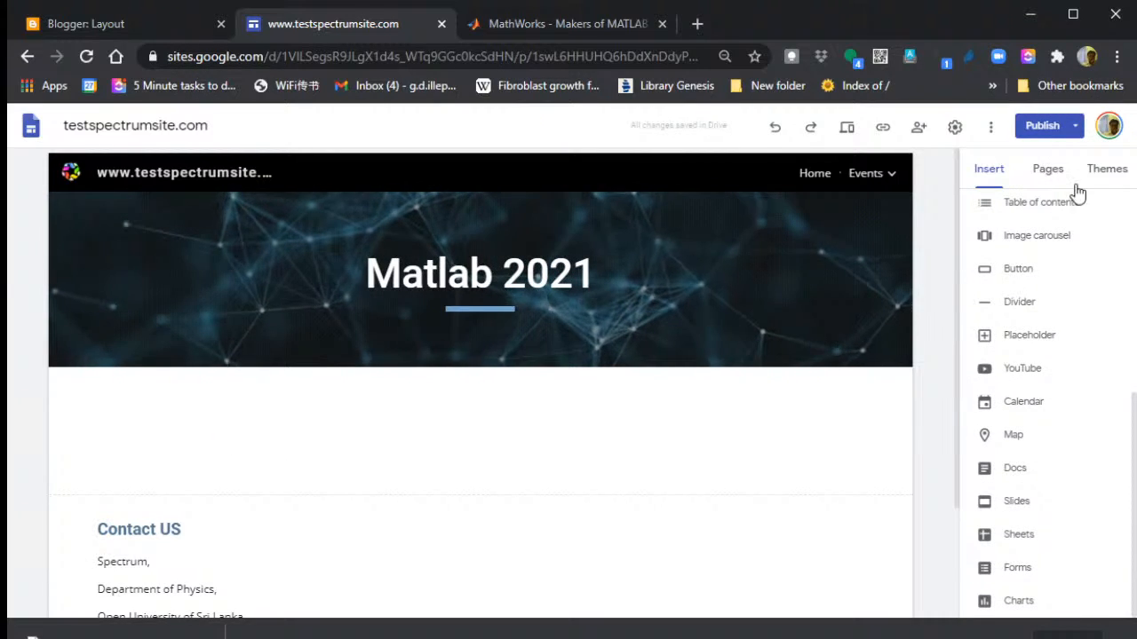
scroll(1091, 284, up, 4)
click(1006, 238)
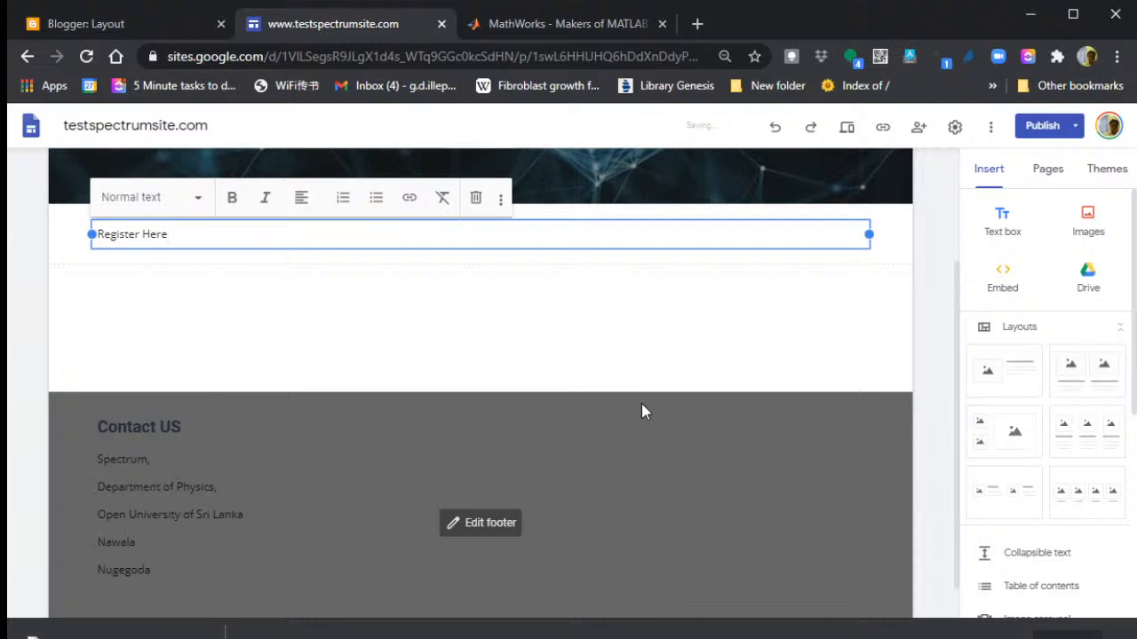
click(199, 201)
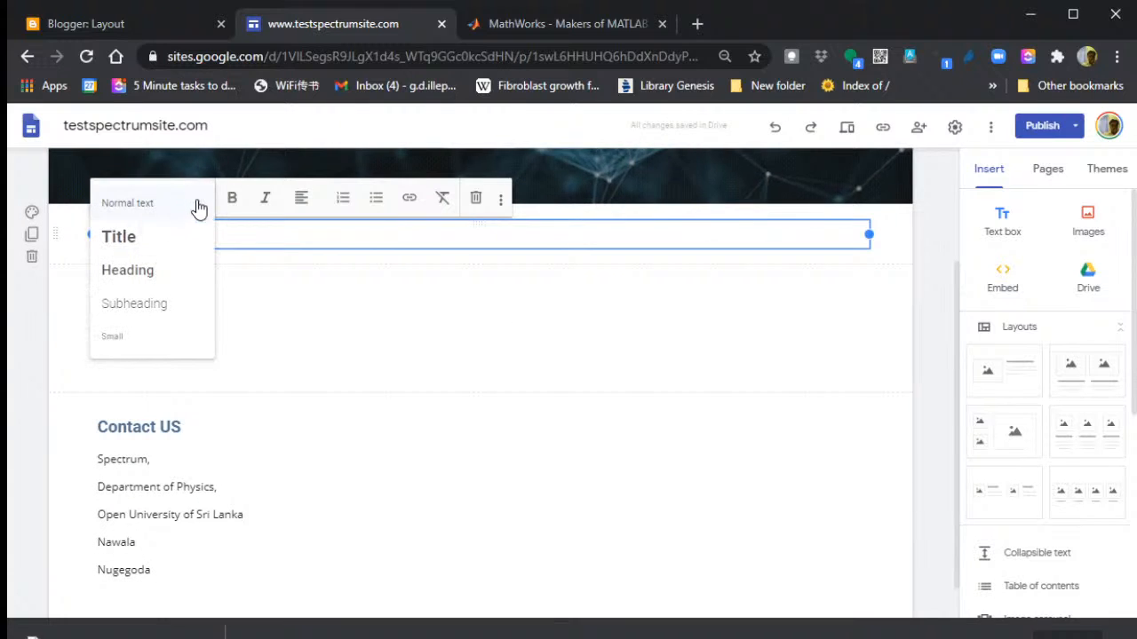
click(146, 271)
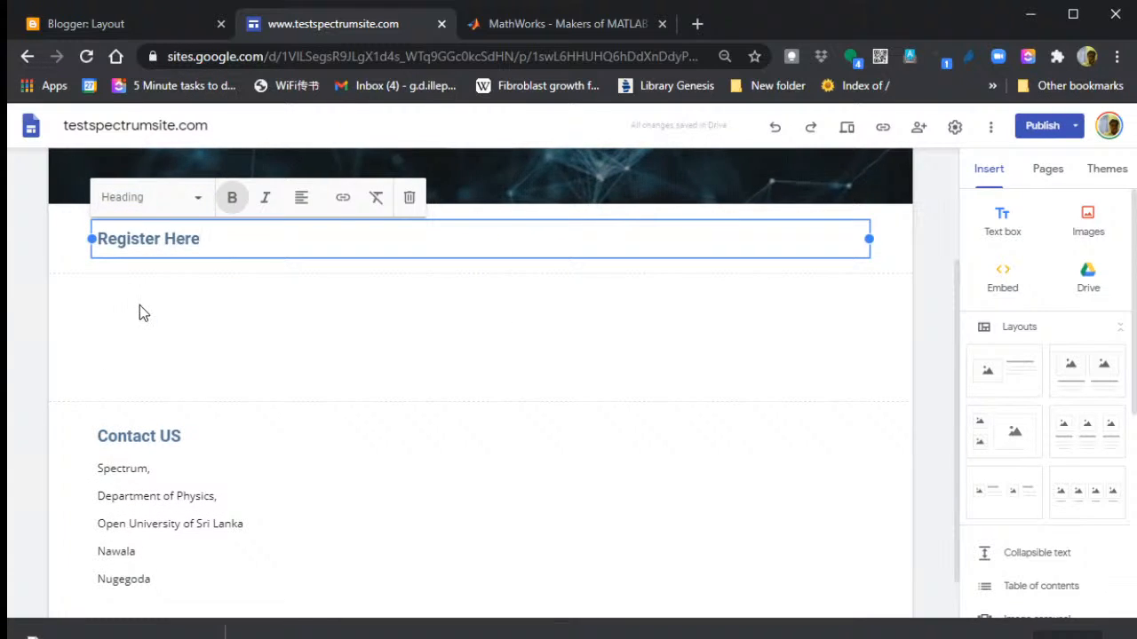
click(214, 318)
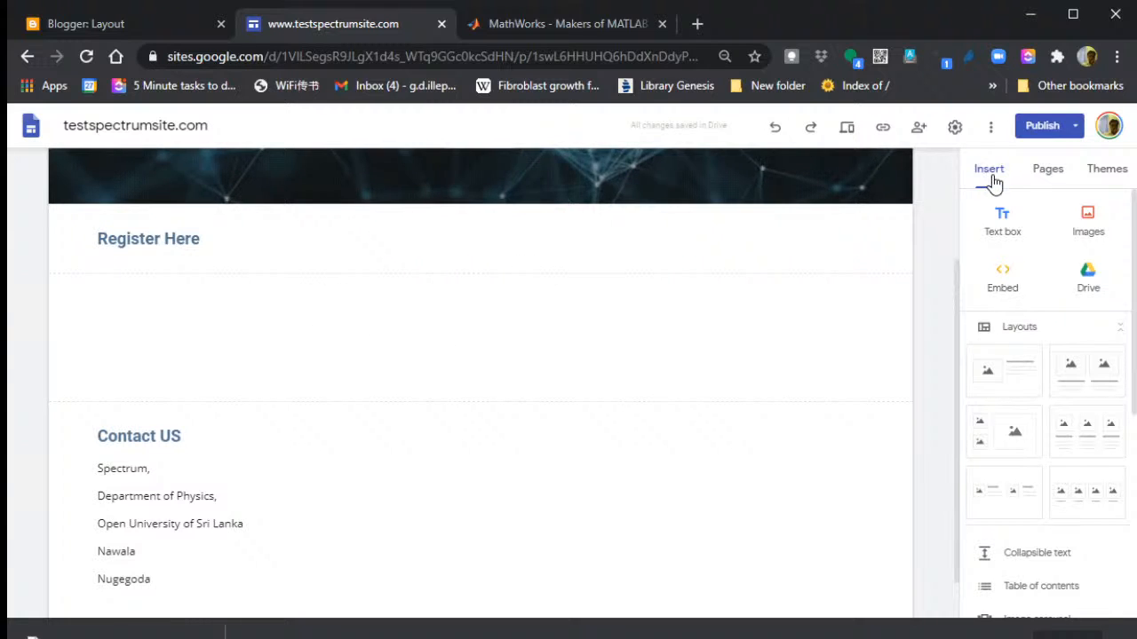
- Insert the Google Form "MATLAB 2020 reg form" below the Register Here heading
scroll(1057, 340, down, 5)
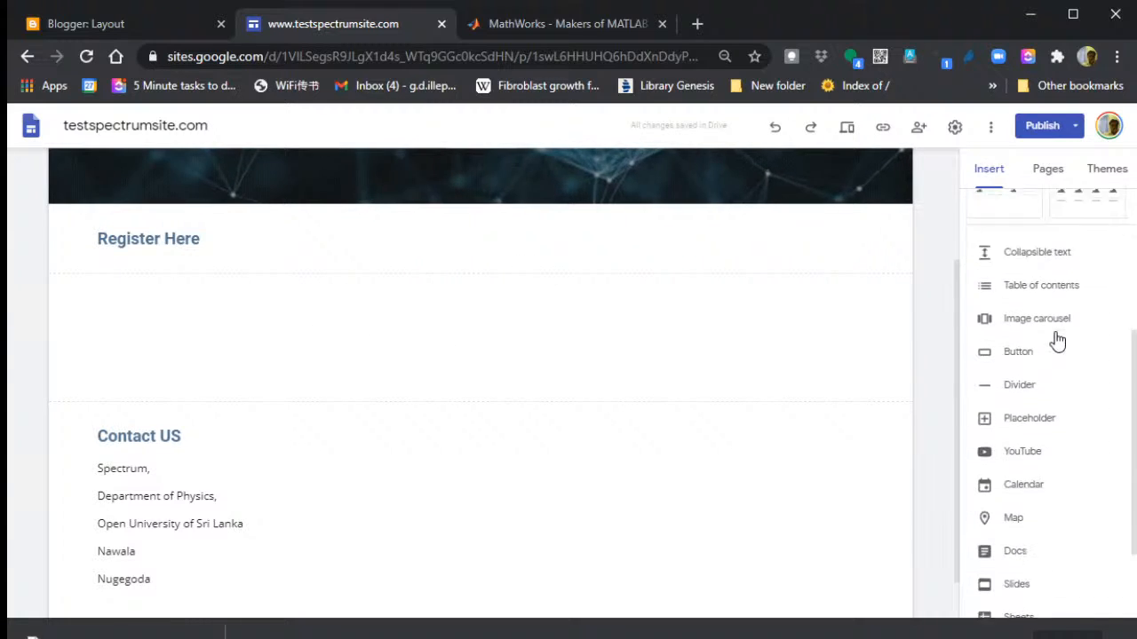
click(1014, 573)
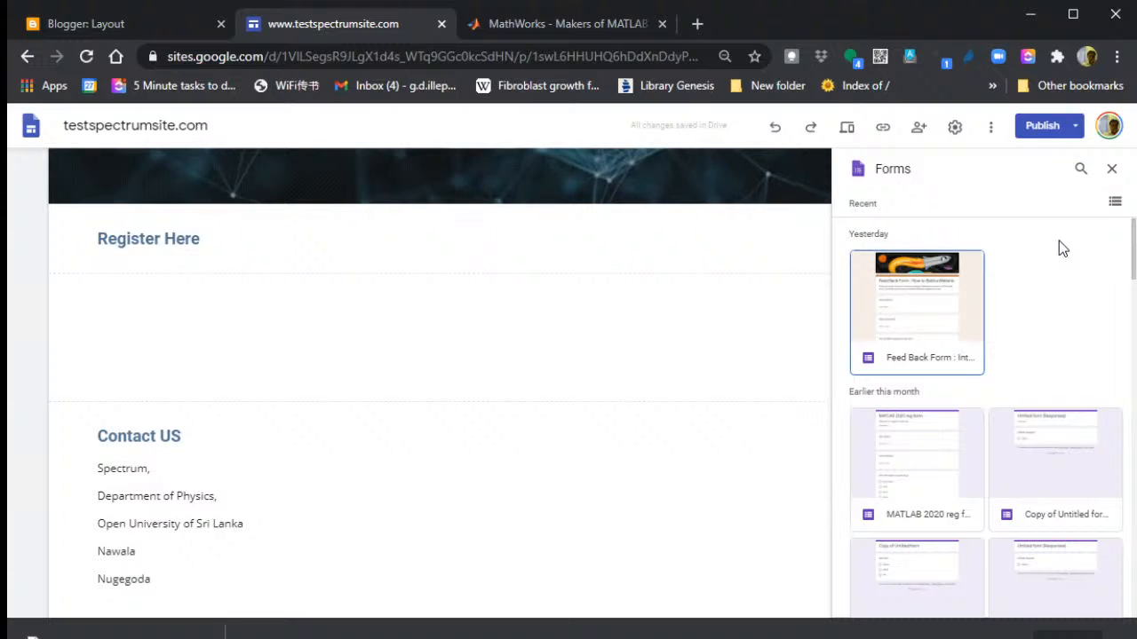
click(937, 455)
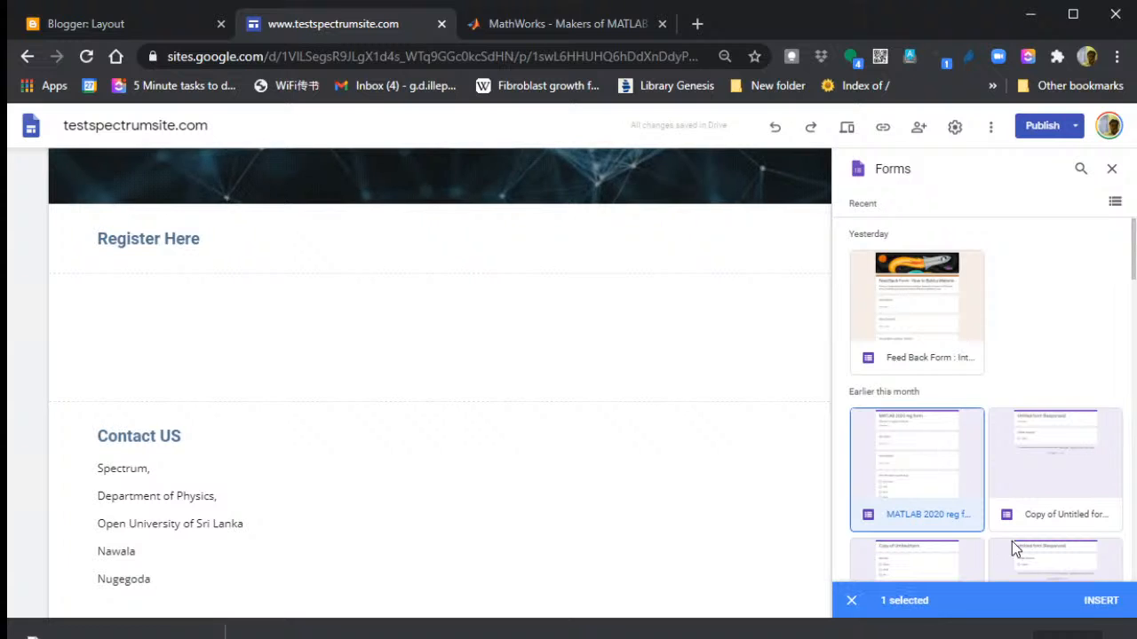
click(1098, 602)
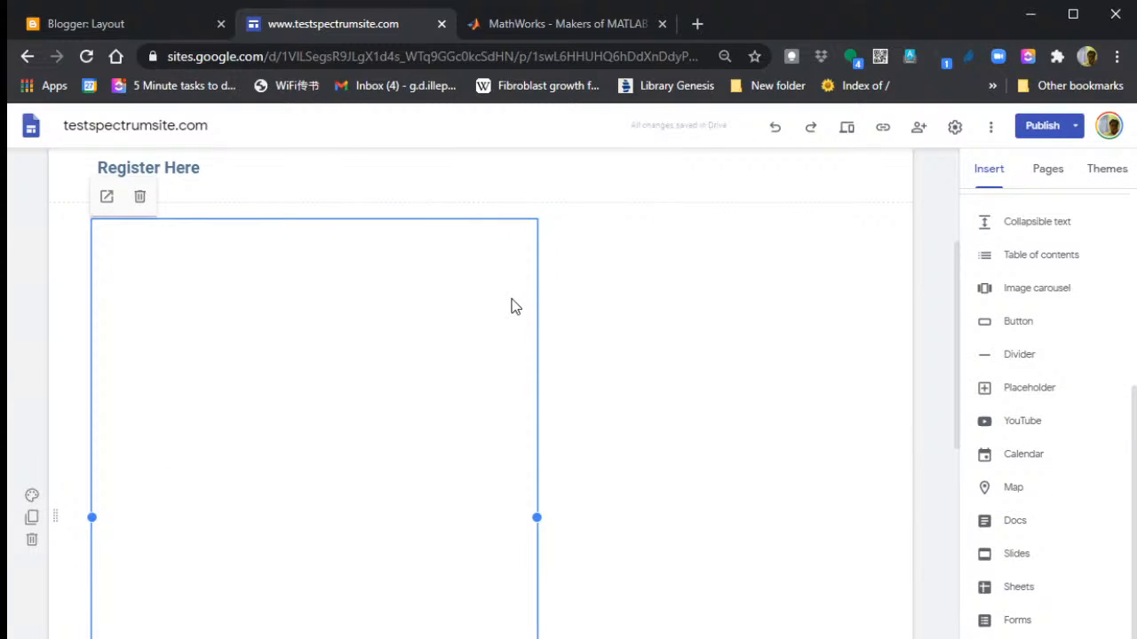
click(635, 294)
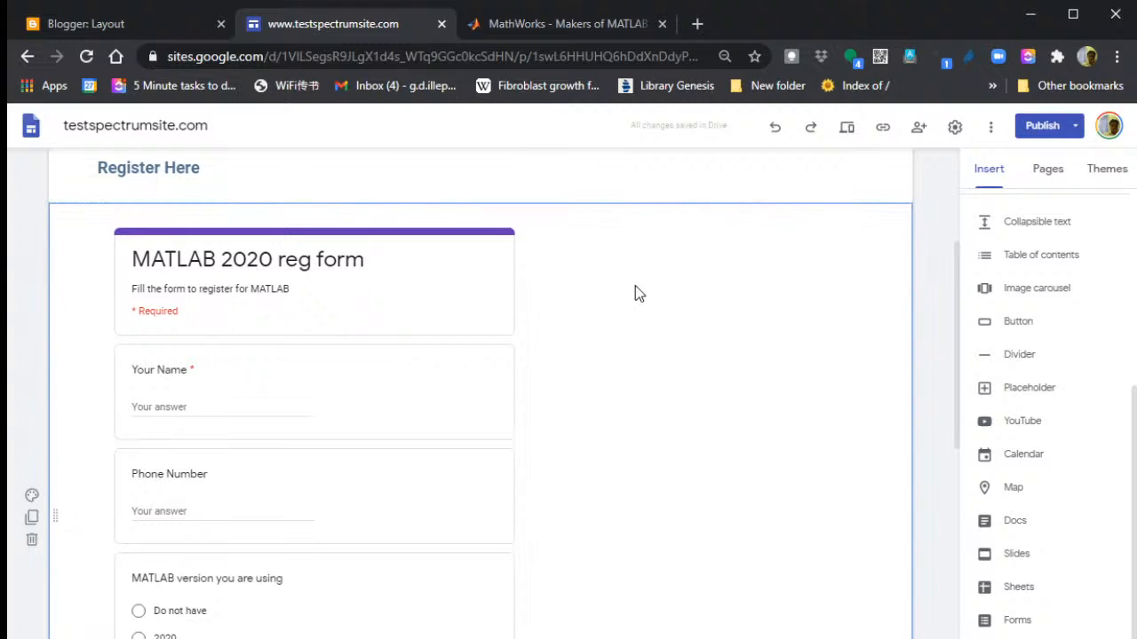
- Look through the embedded registration form on the Matlab 2021 page, from its title down to the submit area
scroll(610, 286, down, 5)
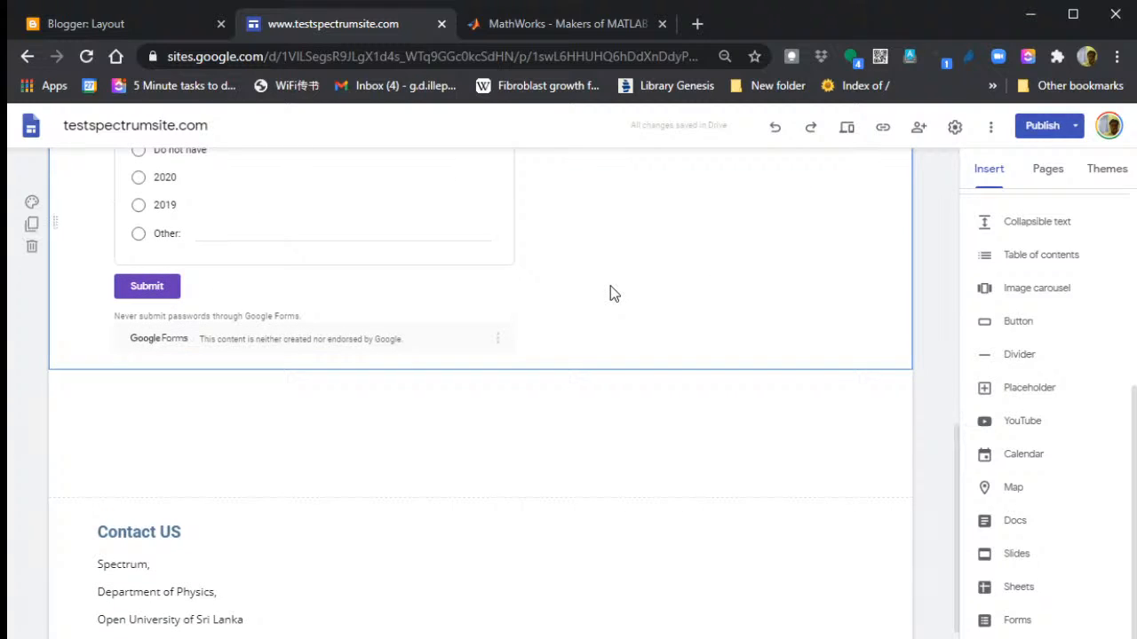
scroll(610, 286, up, 1)
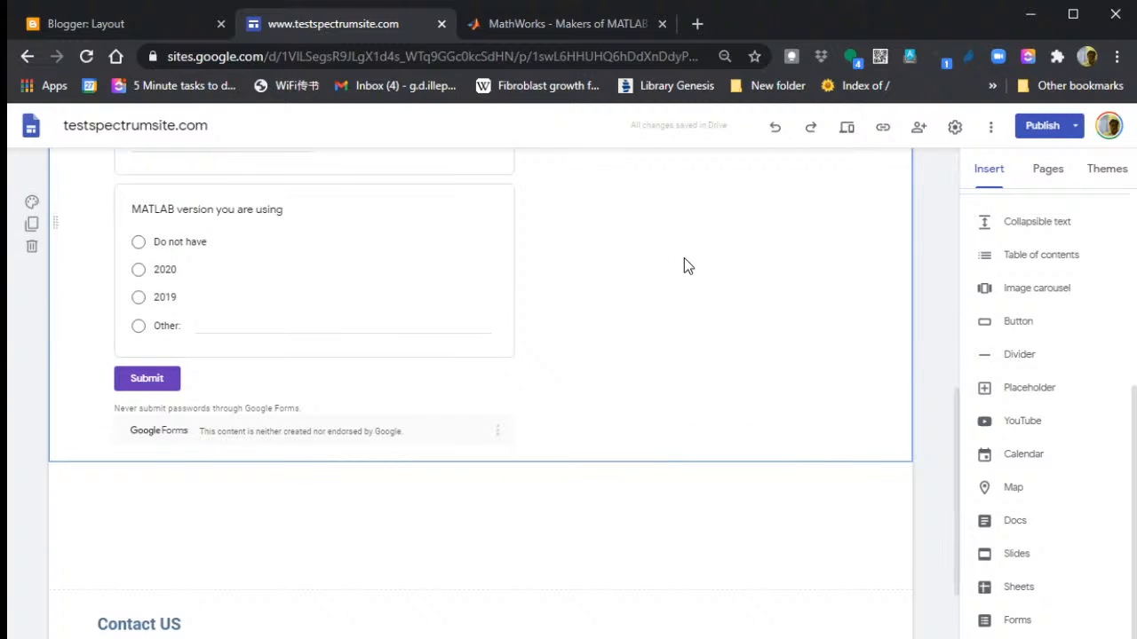
scroll(684, 259, up, 3)
scroll(683, 257, up, 2)
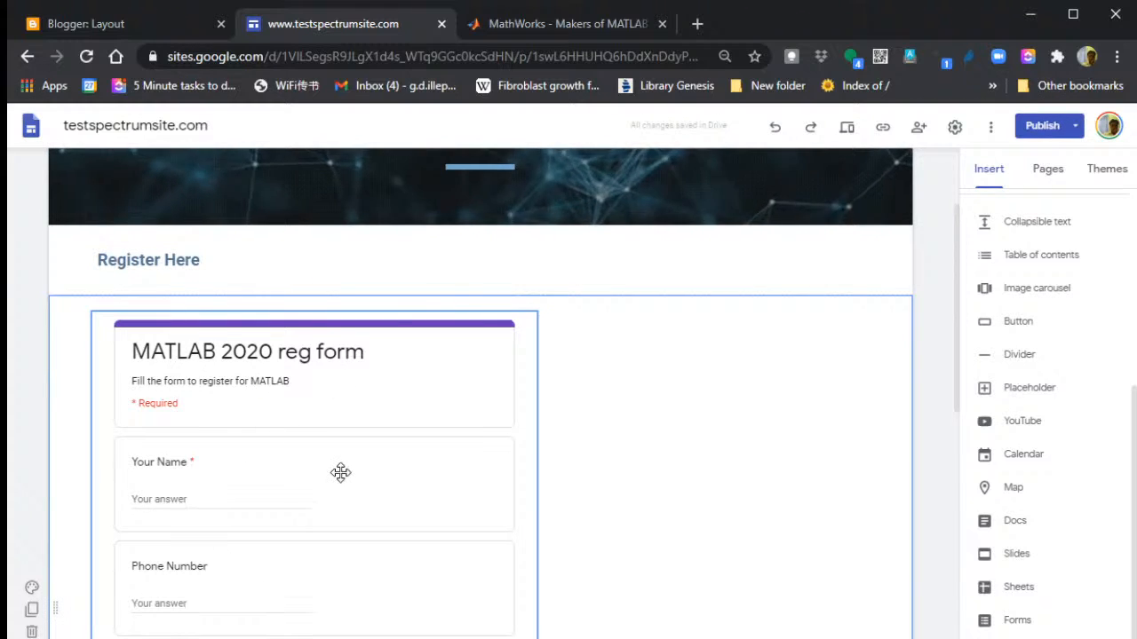
scroll(340, 471, down, 3)
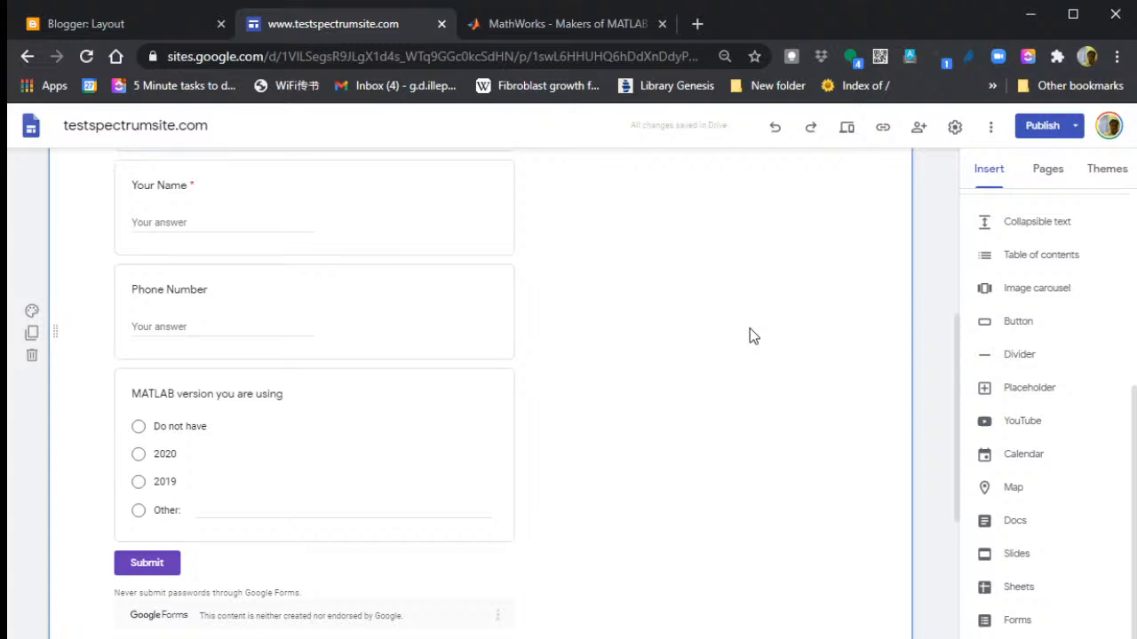
scroll(693, 360, up, 5)
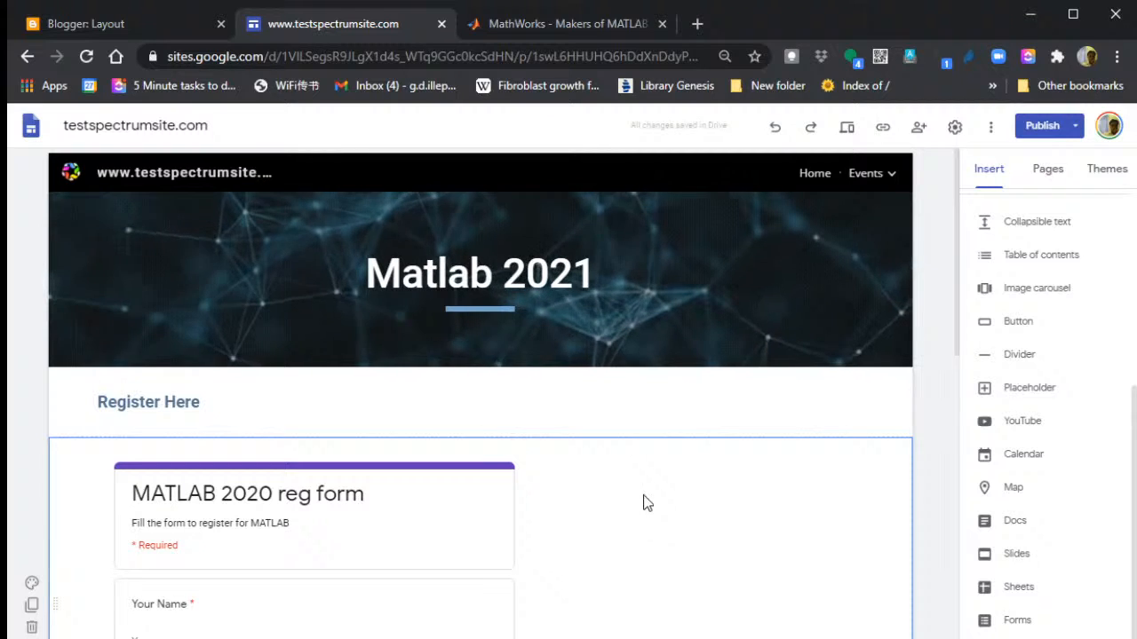
- Add the line "Register for this workshop : Click Here" below the download line in the Events page's MATLAB workshop 2021 block
click(1048, 170)
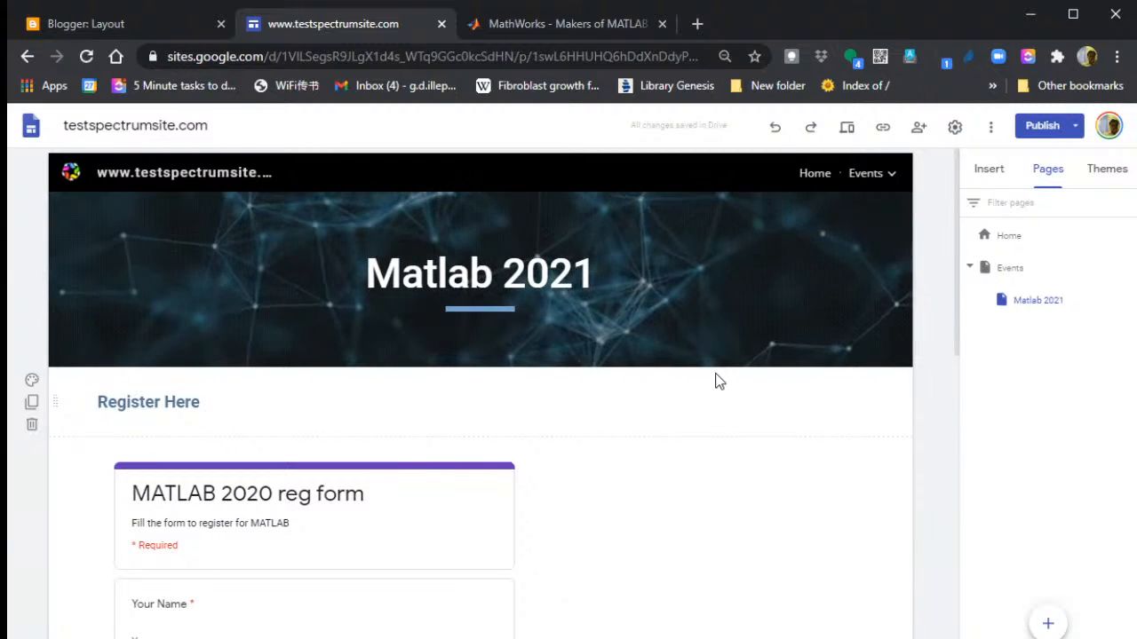
click(1010, 270)
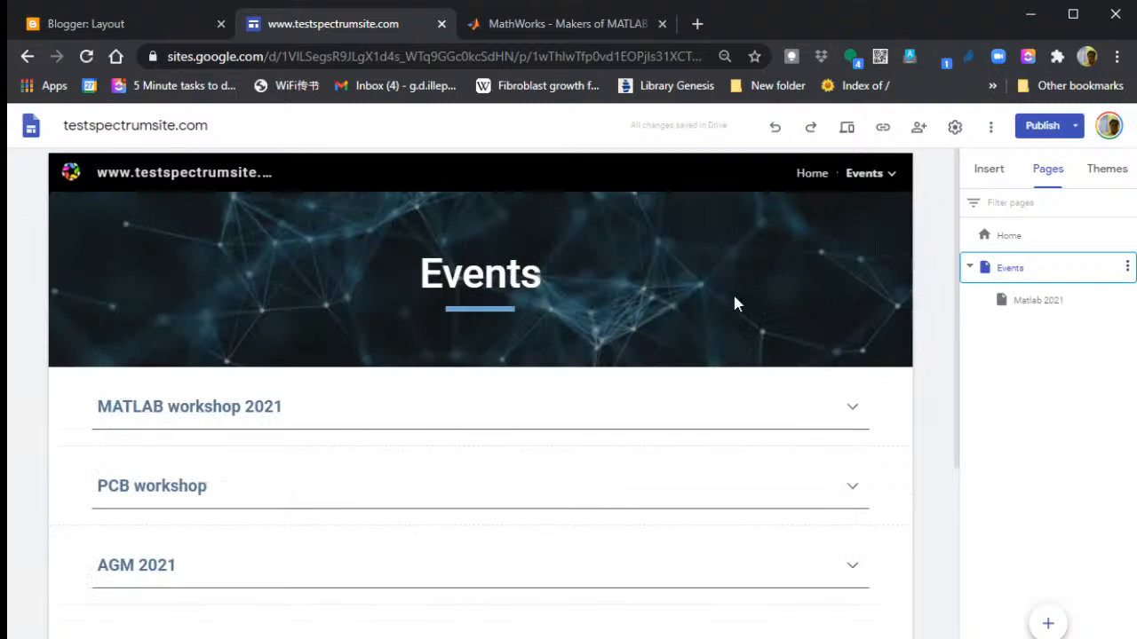
click(350, 420)
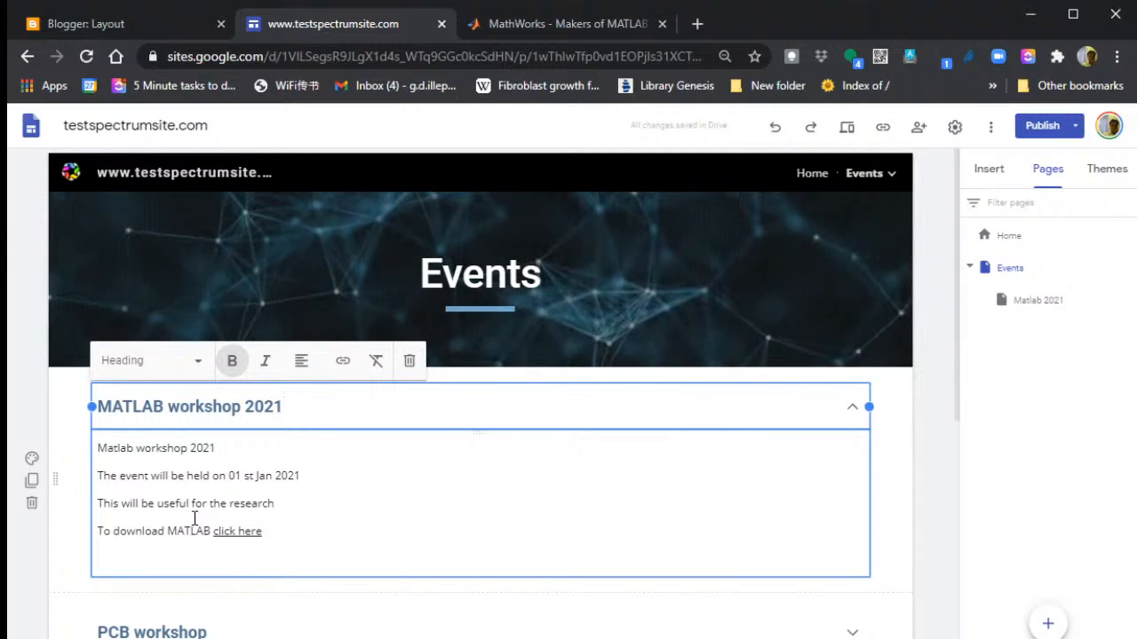
mouse_move(869, 173)
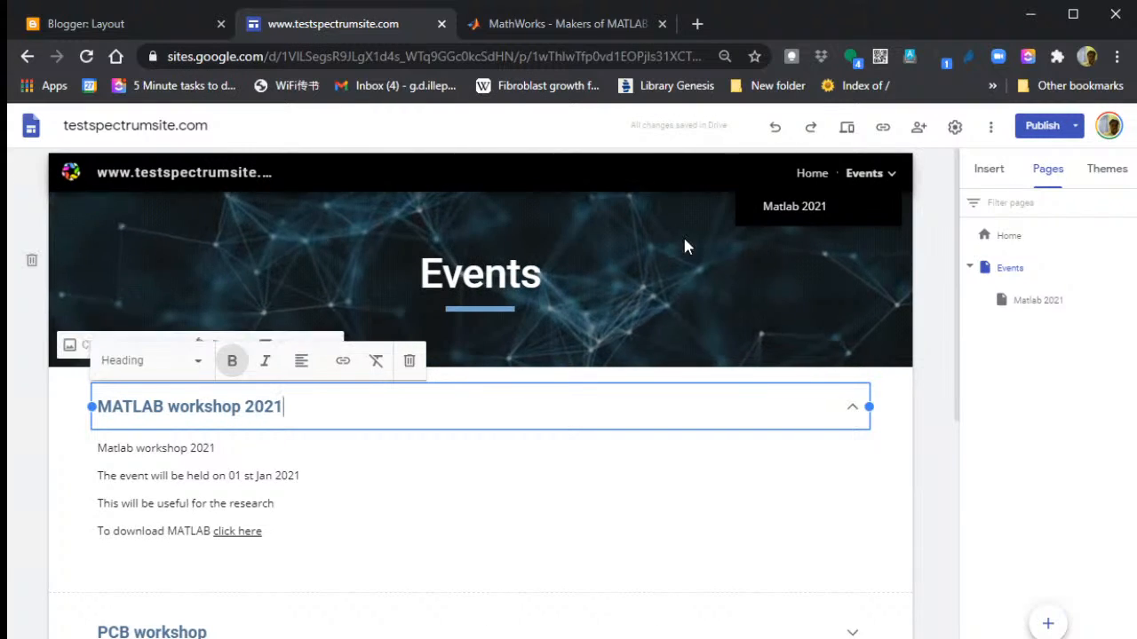
click(247, 553)
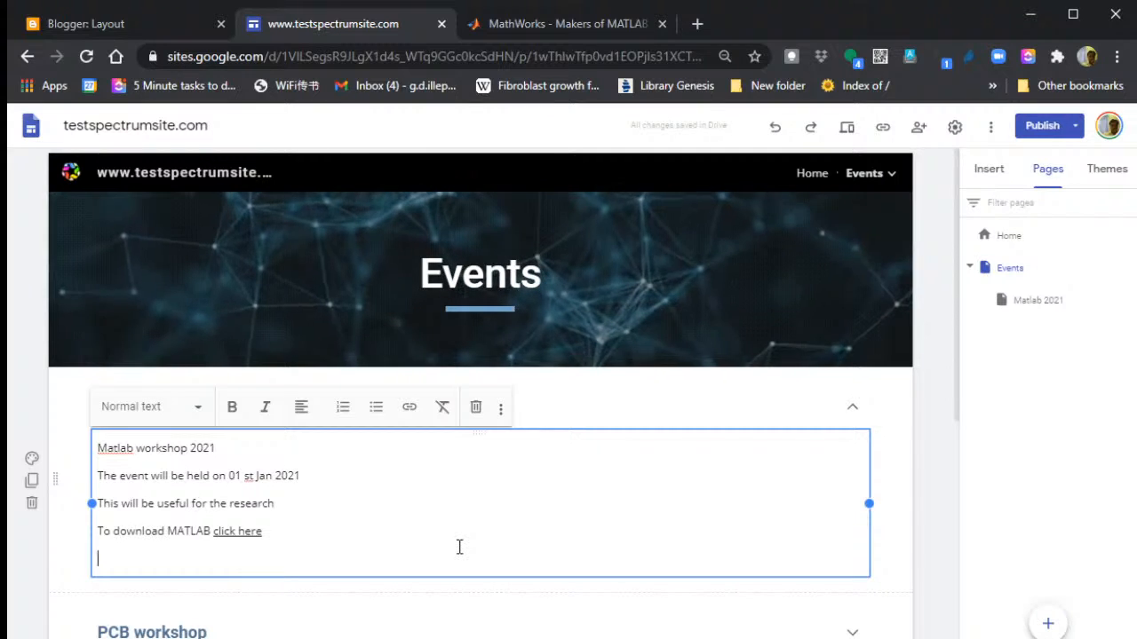
text(Register for thi)
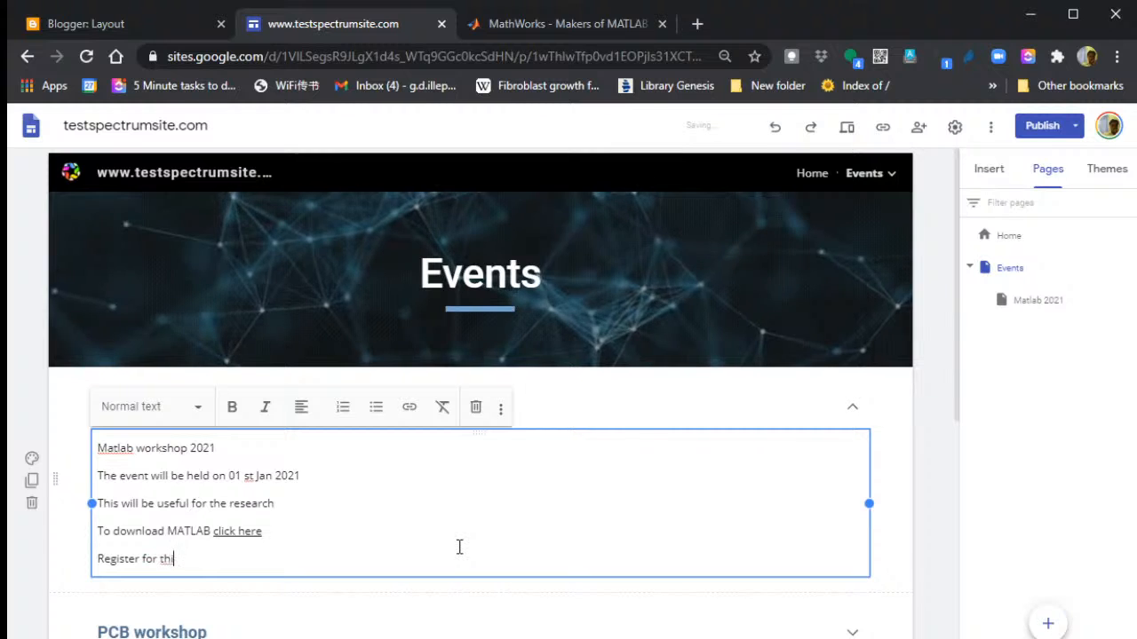
text(s wo)
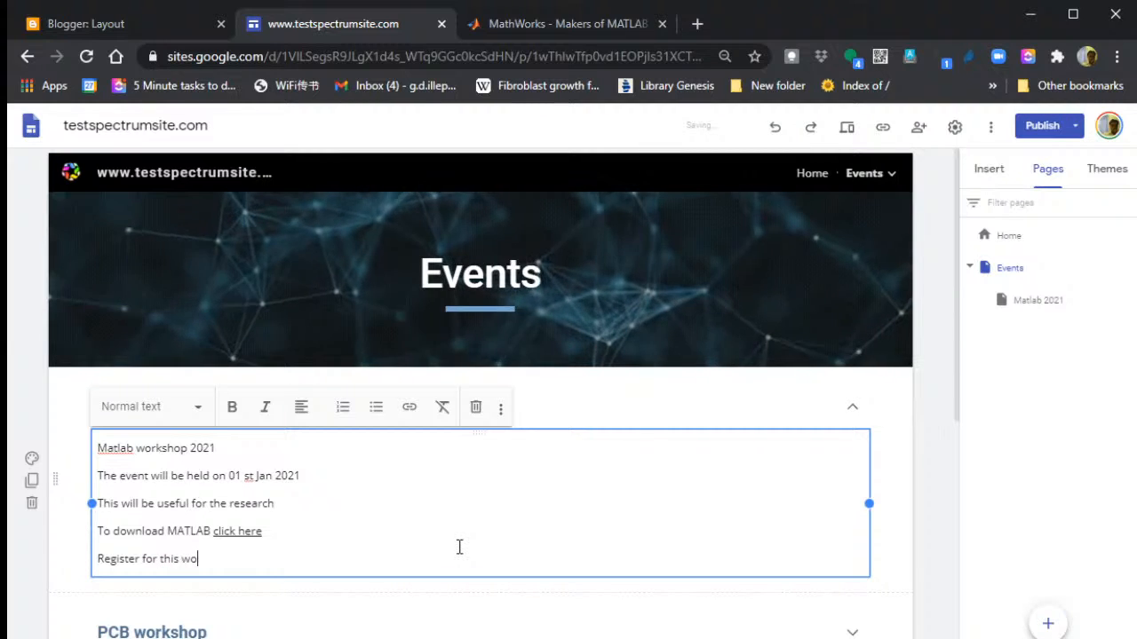
text(rkshop : Click Here)
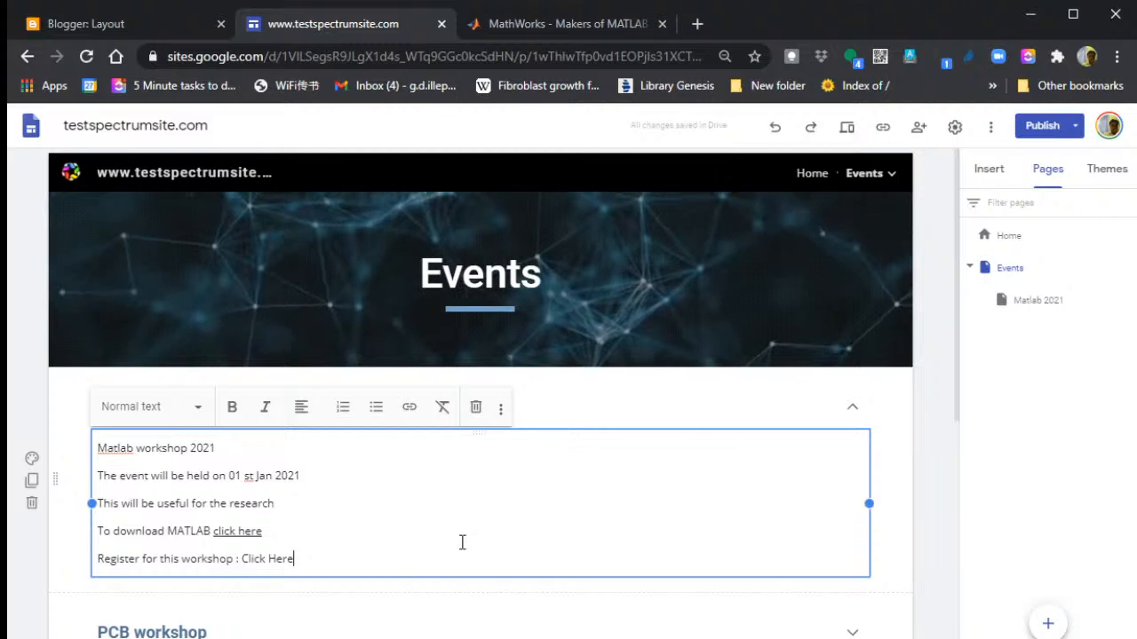
- Make the workshop registration line bold, italicize its "Click Here" text, and collapse the MATLAB workshop 2021 block
drag(353, 548, 190, 560)
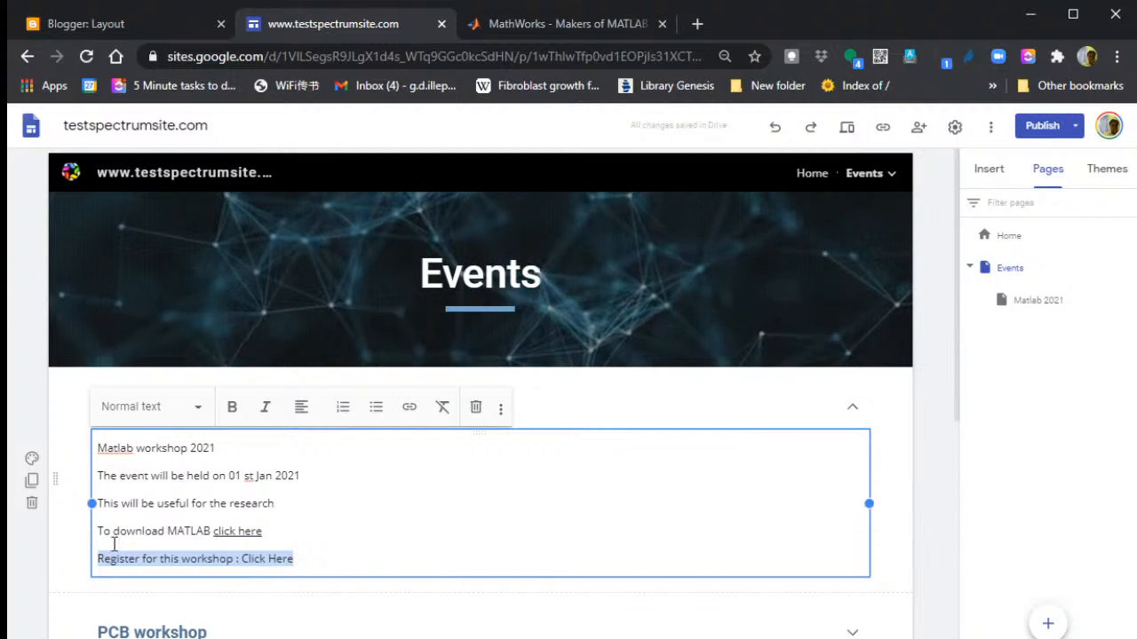
click(234, 408)
click(346, 553)
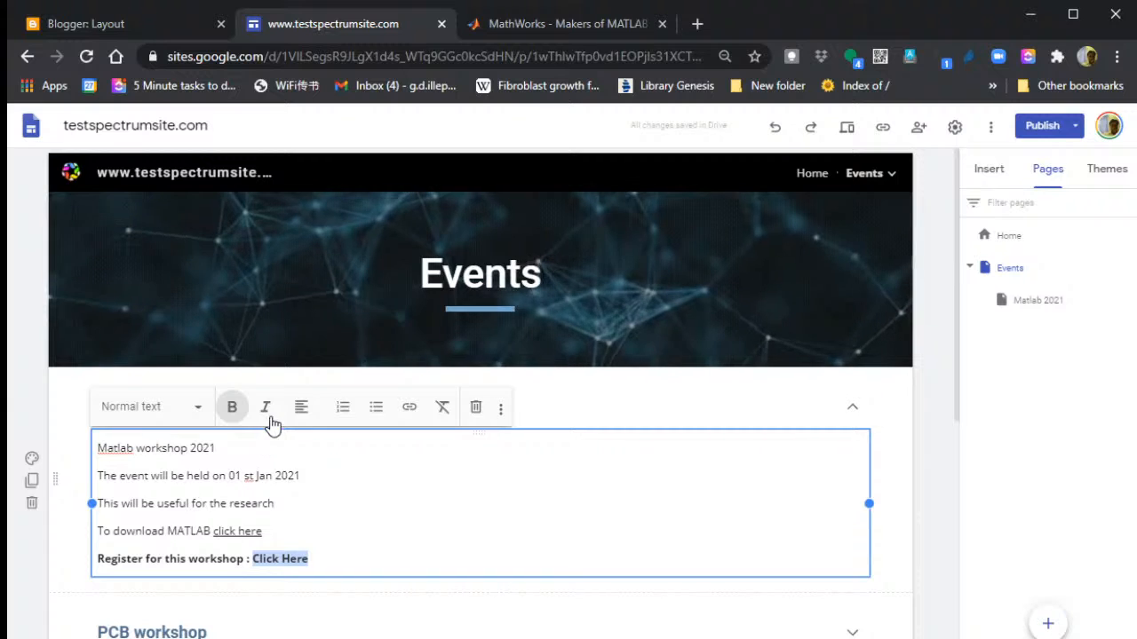
click(431, 499)
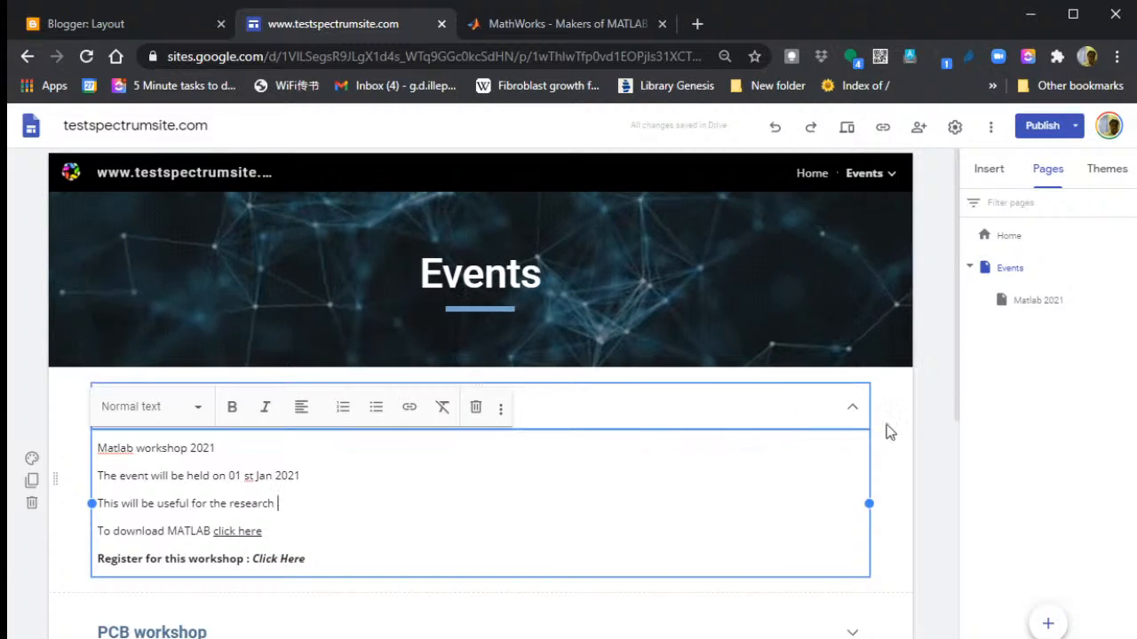
click(853, 407)
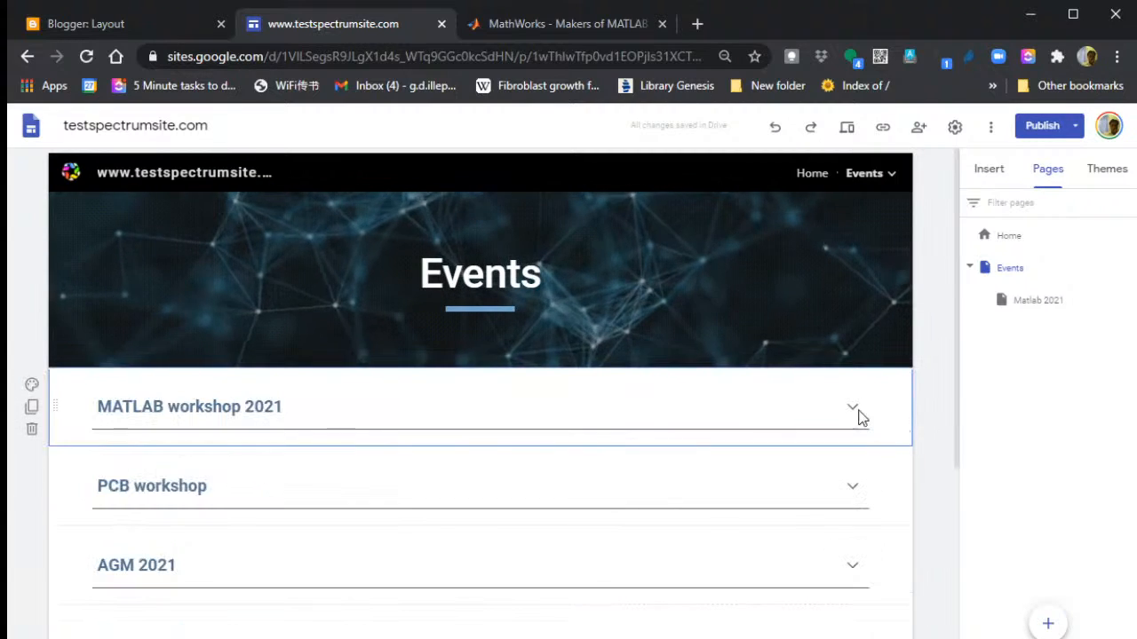
- Expand the MATLAB workshop 2021 block and link the registration line's "Click Here" text to the Matlab 2021 page
click(176, 408)
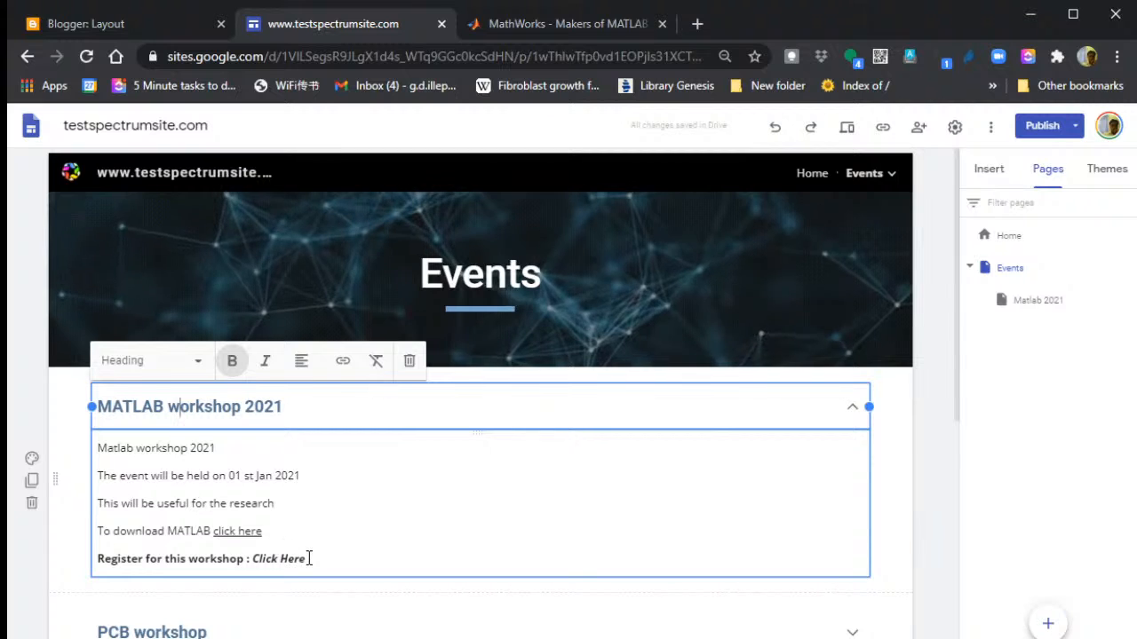
drag(309, 558, 285, 558)
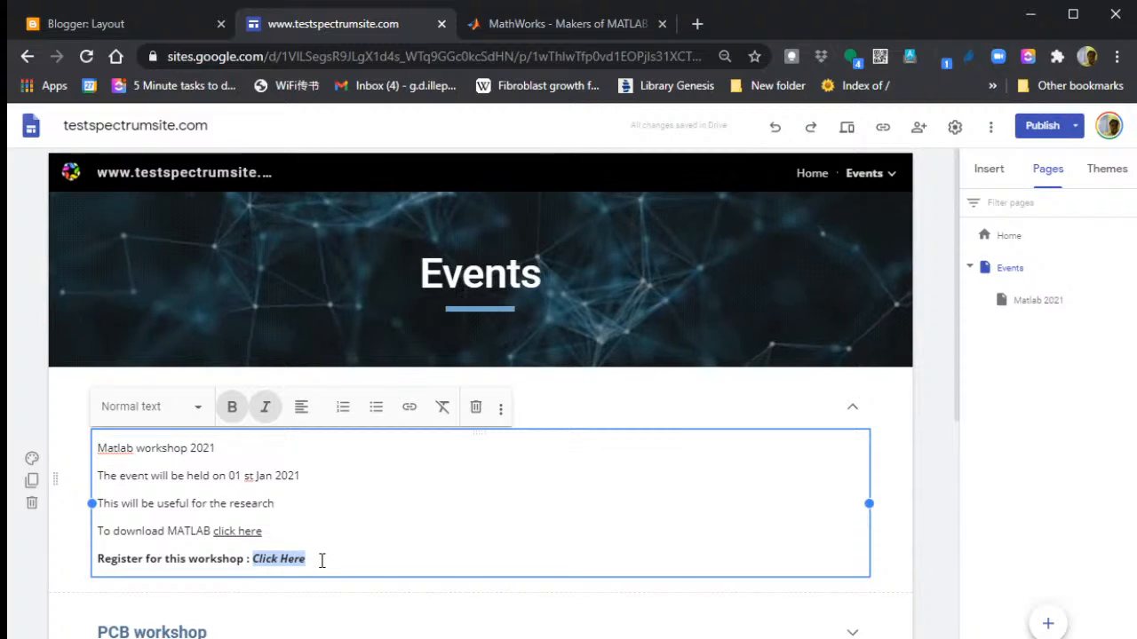
click(409, 411)
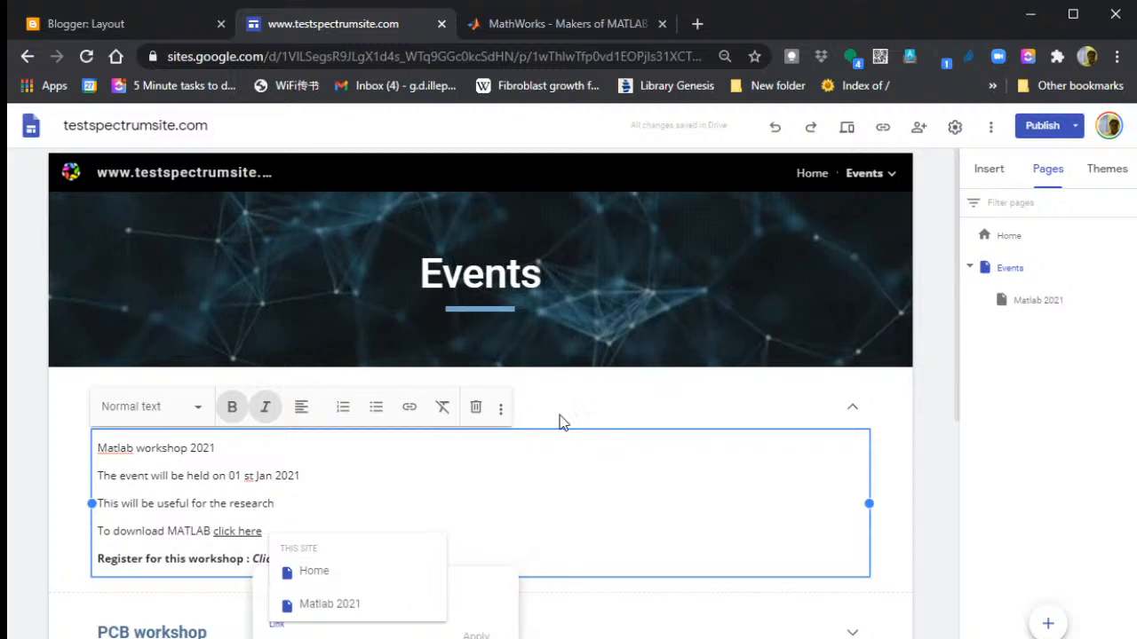
click(321, 606)
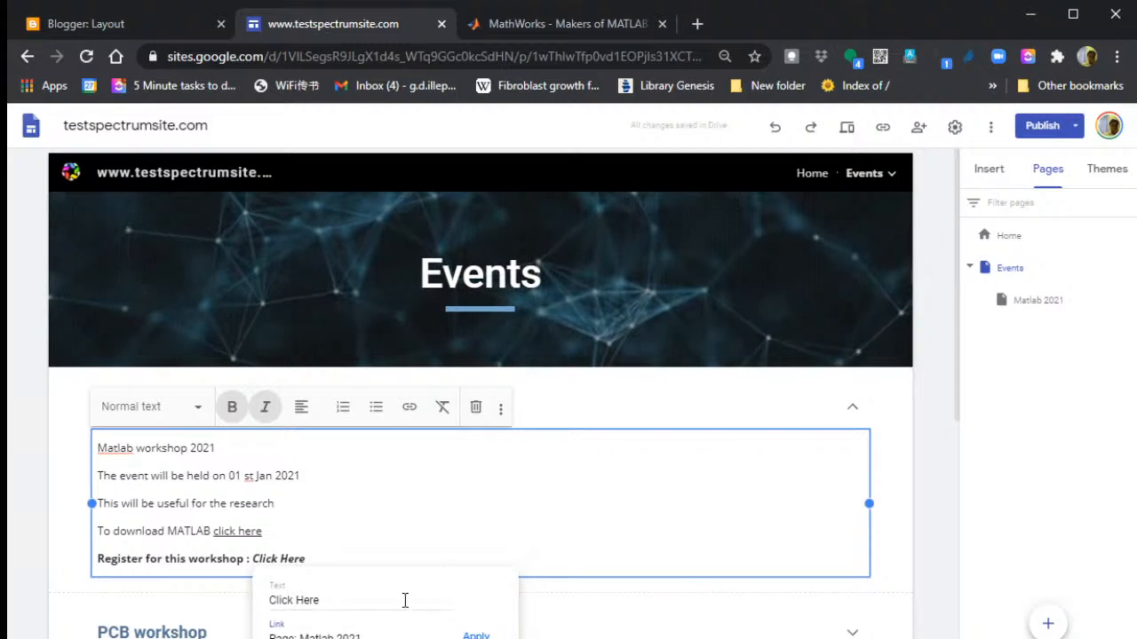
click(475, 635)
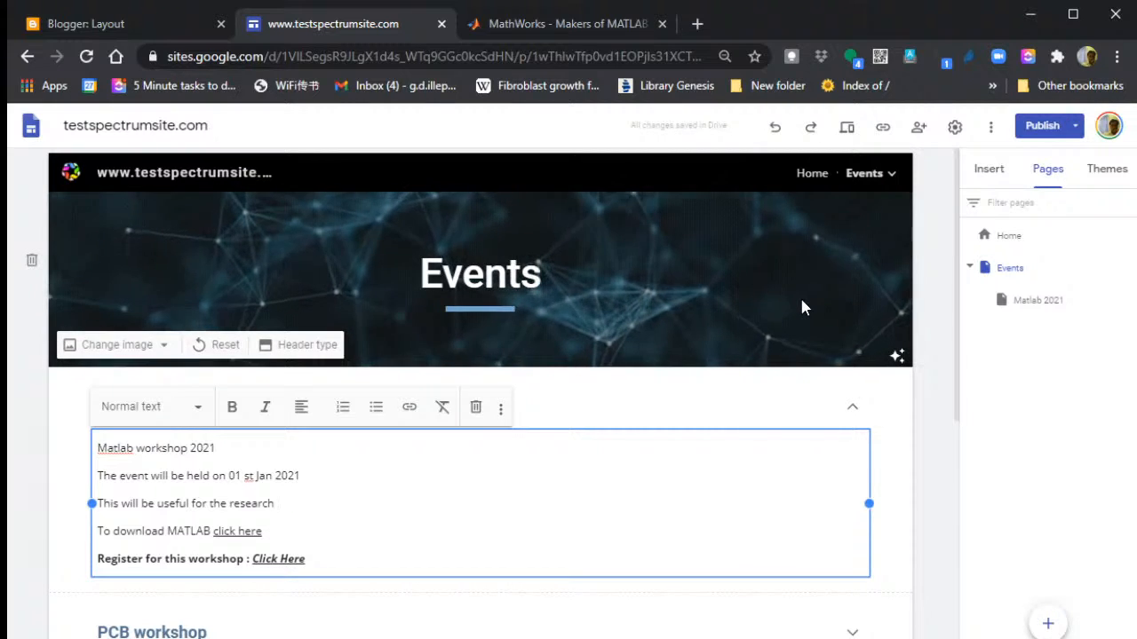
- Preview the Events page, test the "Click Here" registration link in the MATLAB workshop 2021 block, and close the preview
mouse_move(864, 182)
click(847, 129)
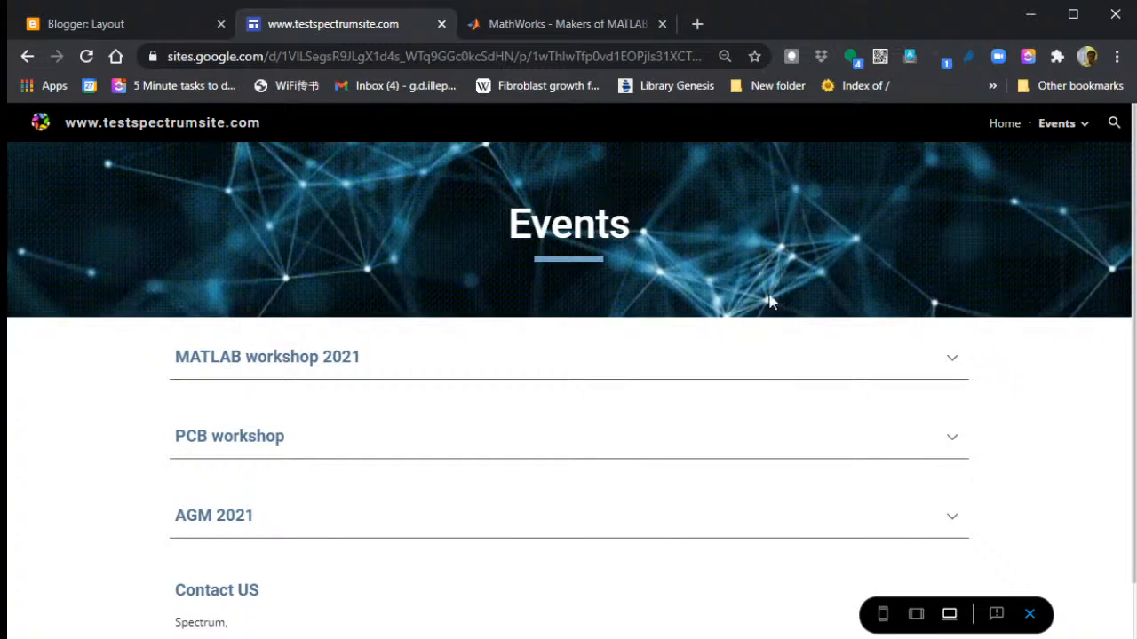
click(416, 369)
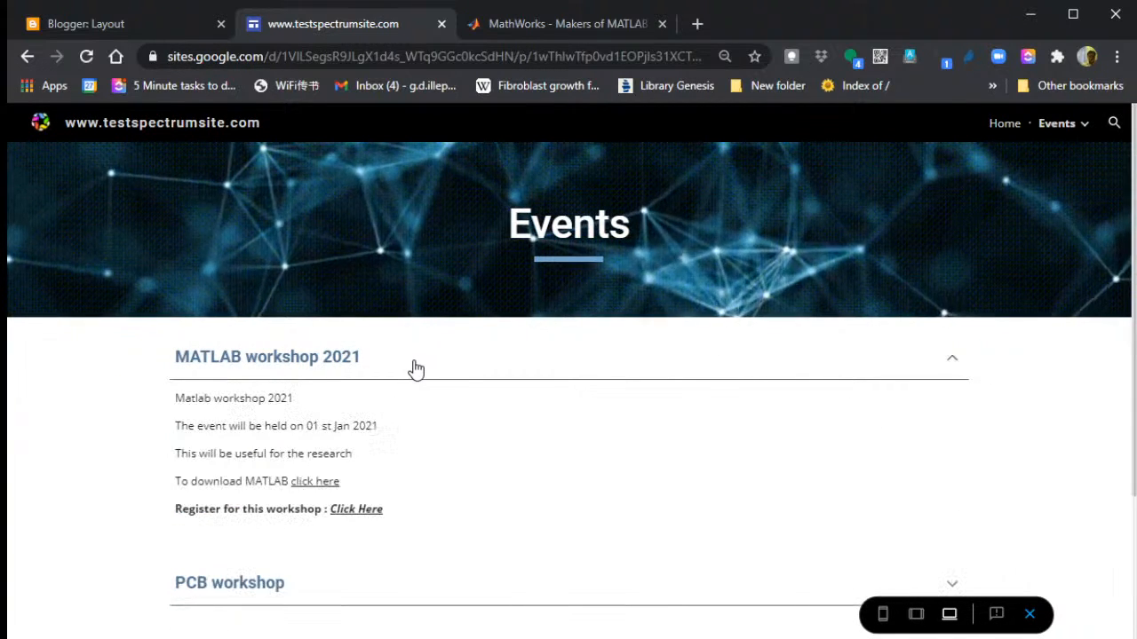
click(359, 510)
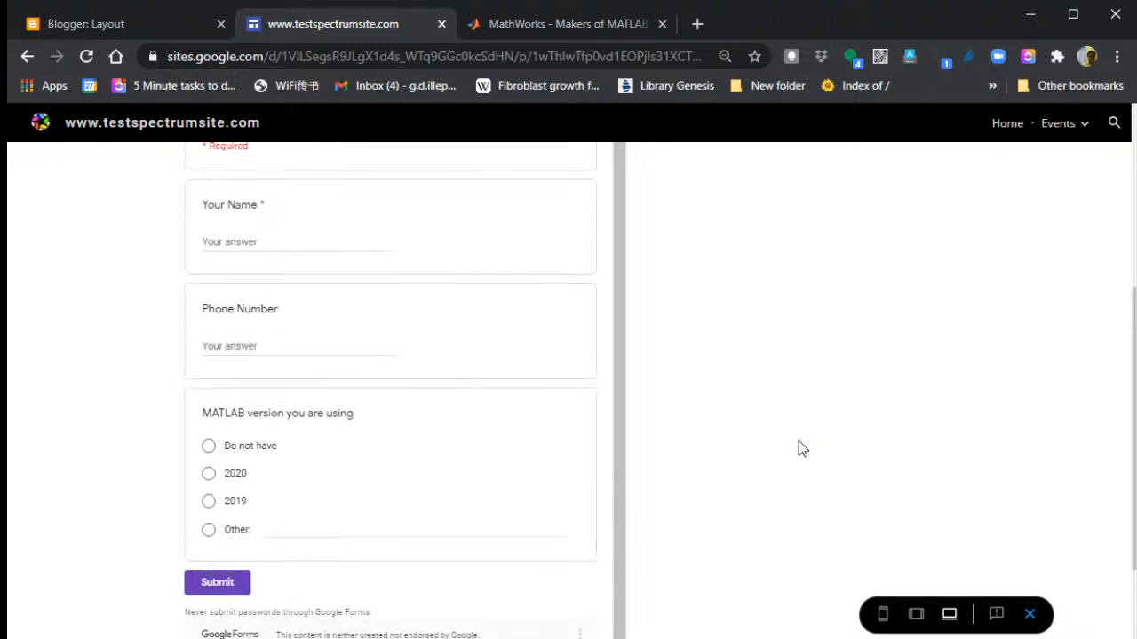
click(1029, 613)
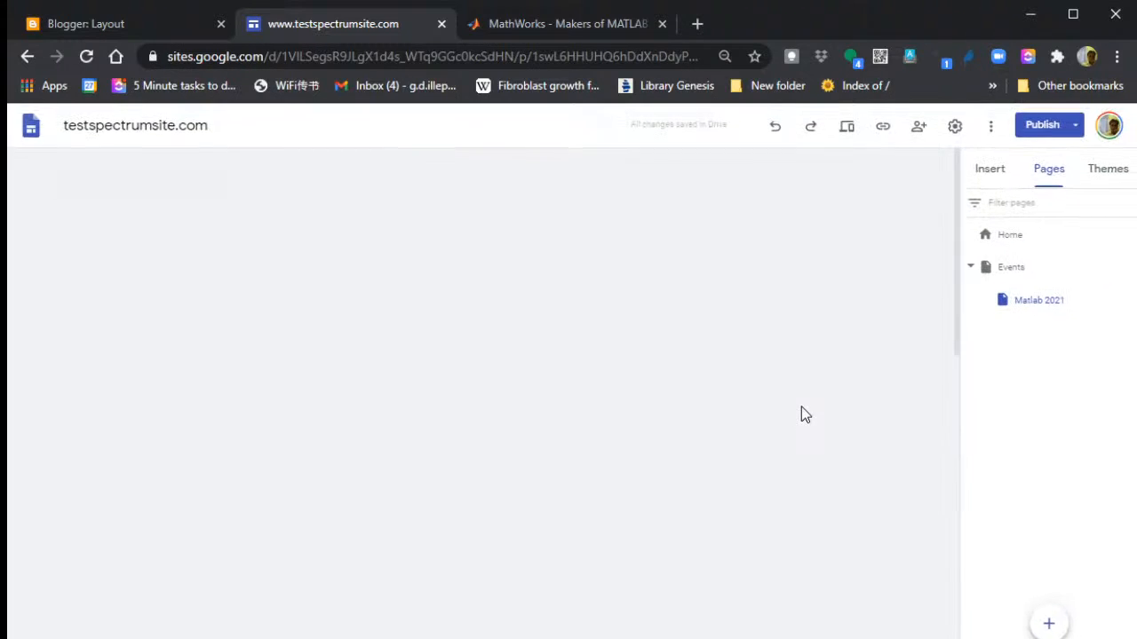
- Extend the height of the embedded registration form on the Matlab 2021 page by moving its lower edge down
scroll(622, 447, down, 5)
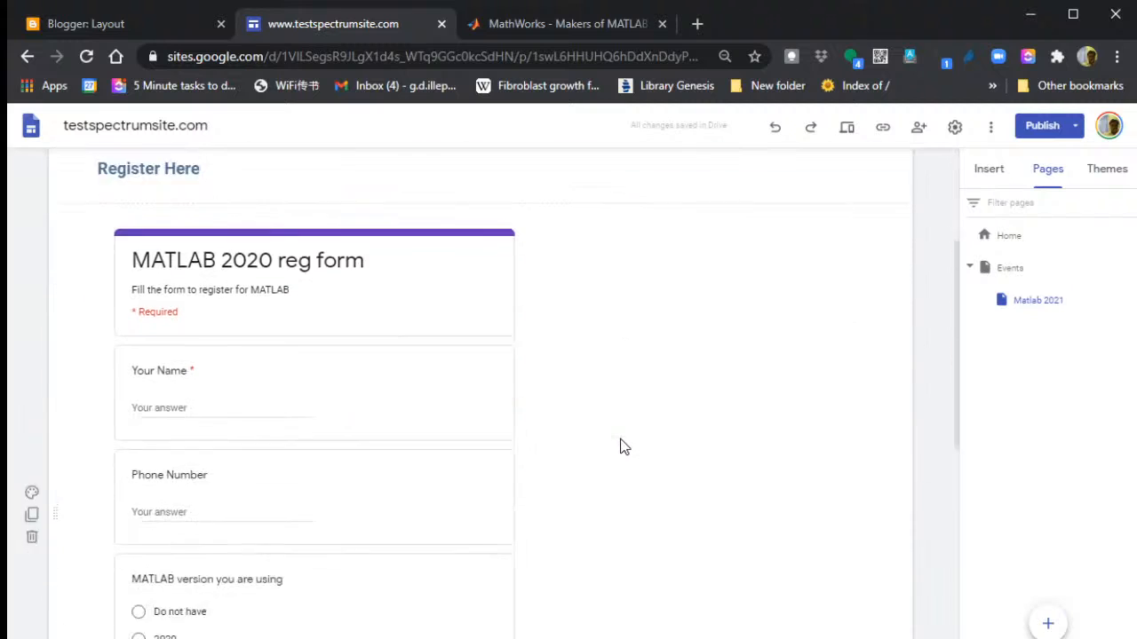
click(471, 434)
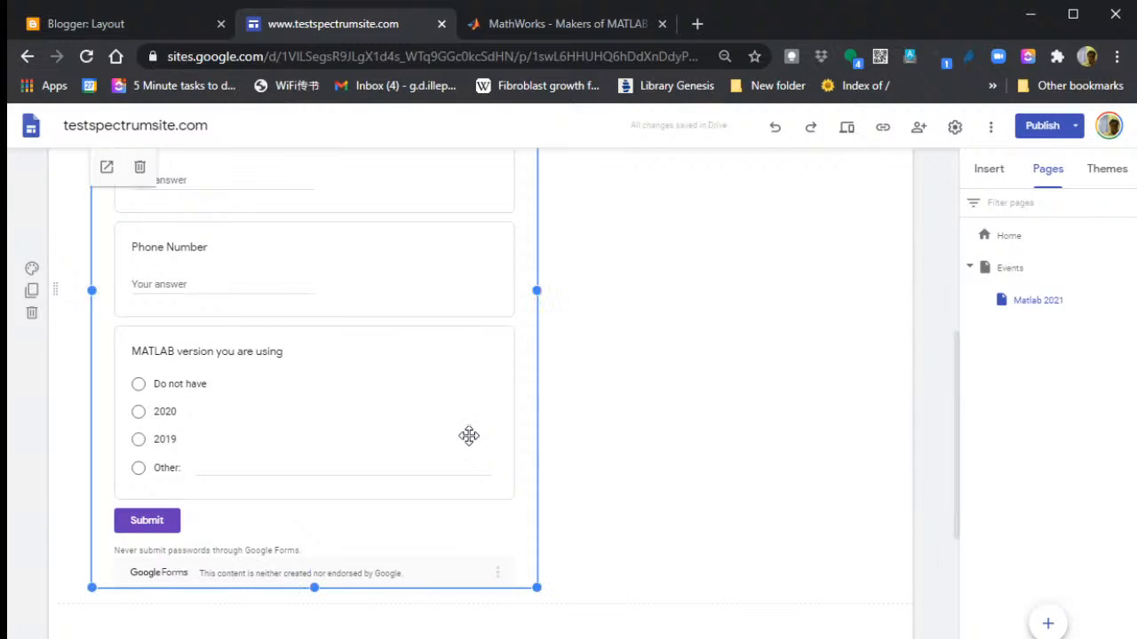
drag(312, 590, 315, 630)
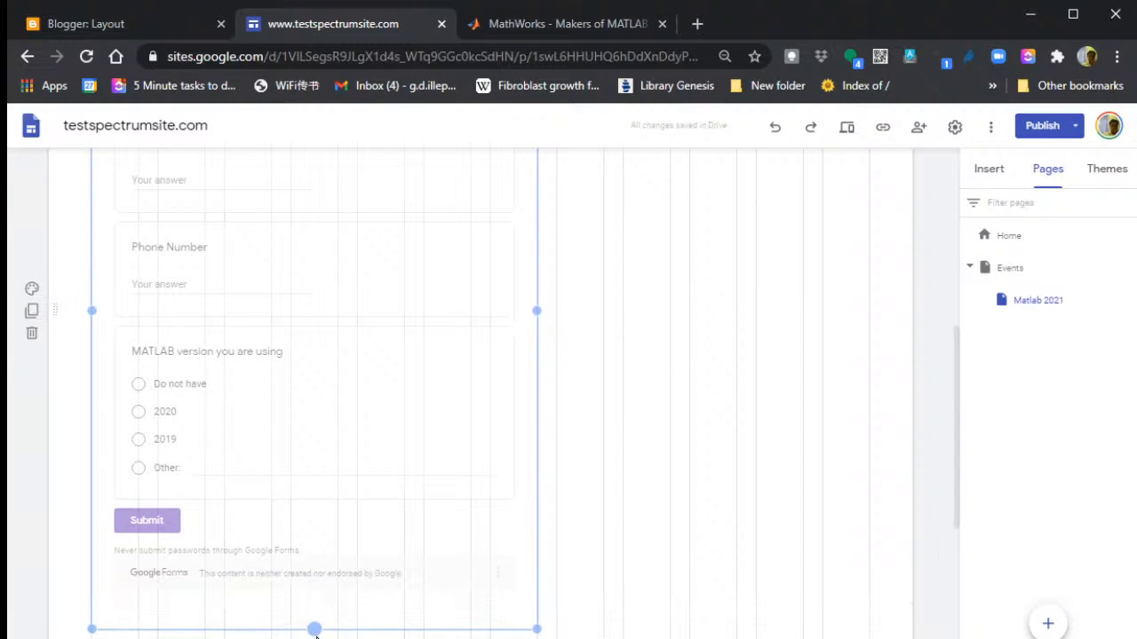
click(633, 483)
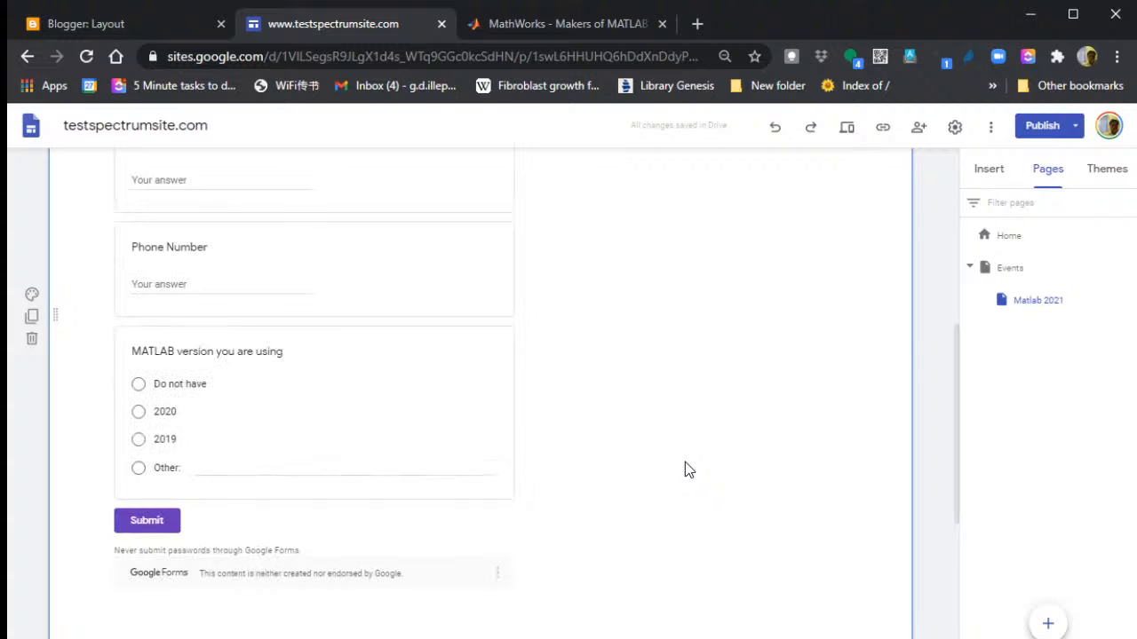
scroll(684, 461, up, 10)
- Return to the Home page and open the publishing review to compare its draft with the currently published version
click(1012, 236)
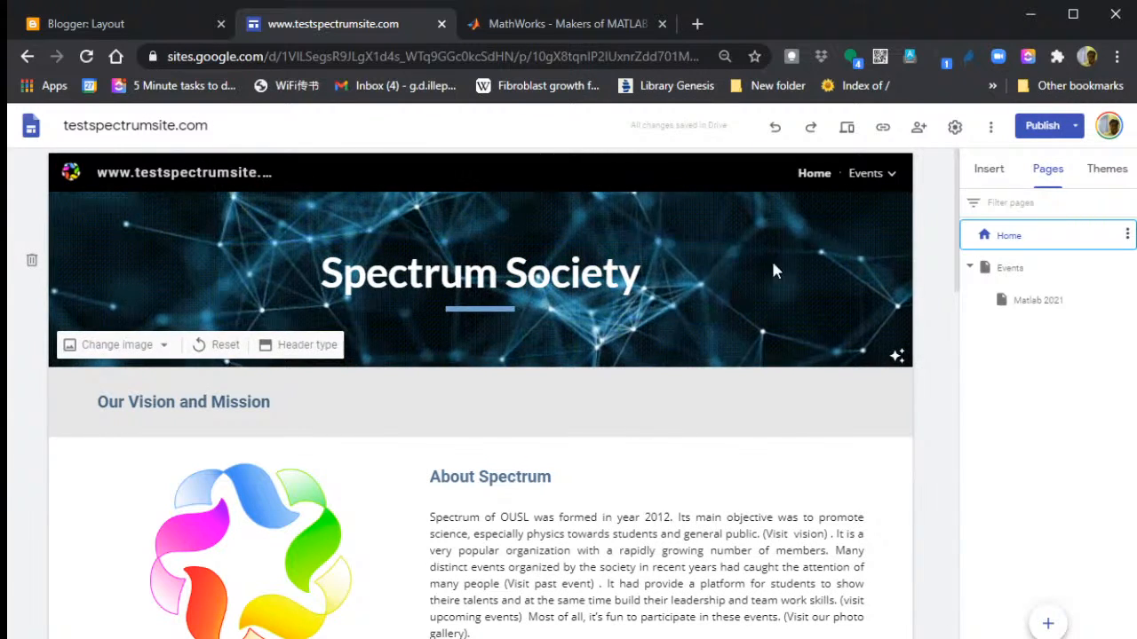
click(1041, 127)
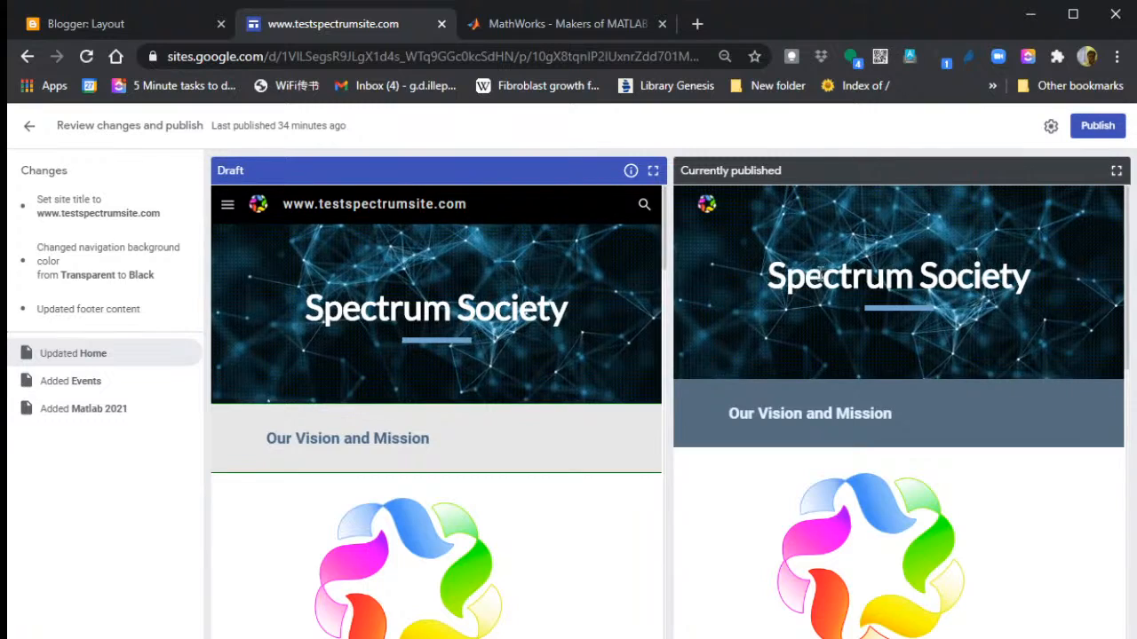
scroll(507, 355, down, 4)
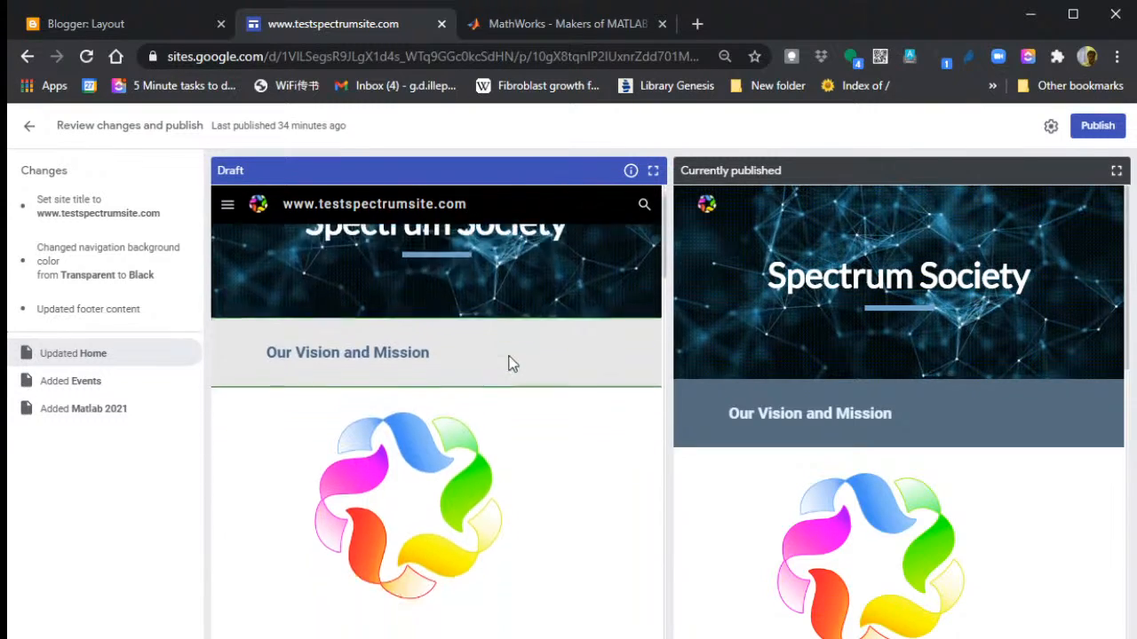
scroll(869, 366, down, 4)
scroll(869, 366, down, 5)
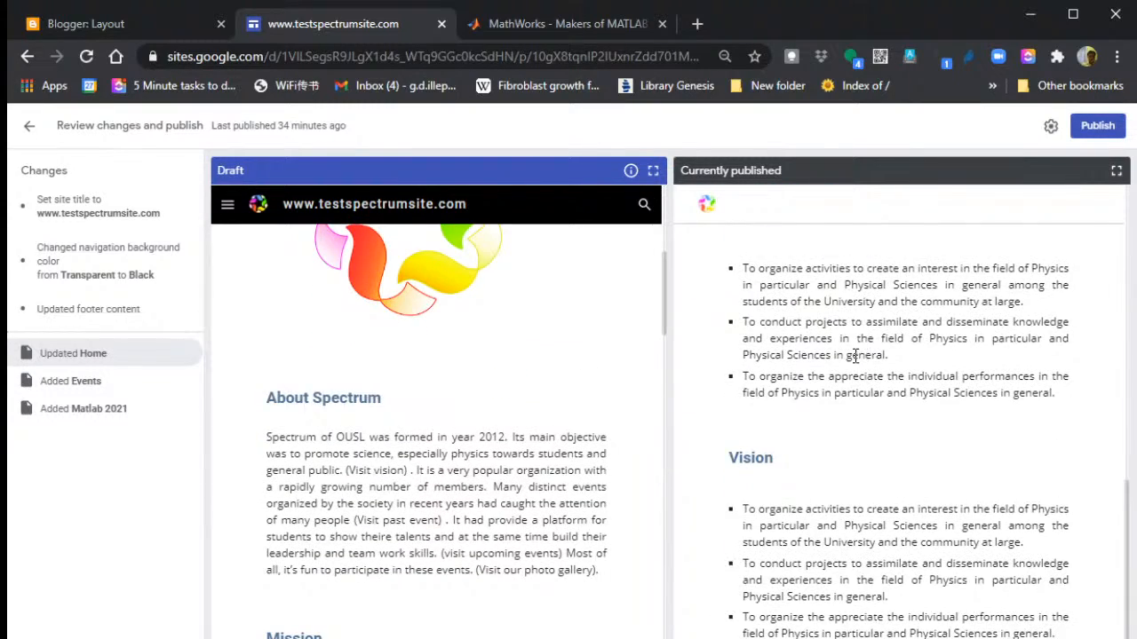
scroll(511, 404, down, 6)
scroll(511, 404, down, 5)
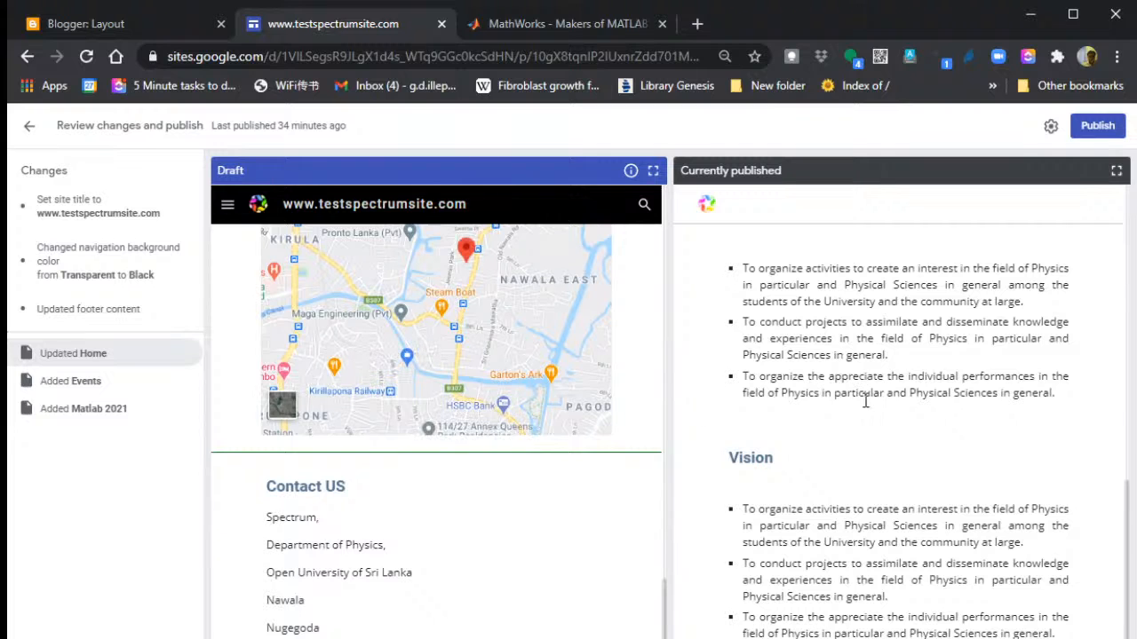
- Compare the Home page's draft with its currently published version and publish the site changes
scroll(955, 385, up, 5)
scroll(955, 385, up, 2)
scroll(951, 387, down, 6)
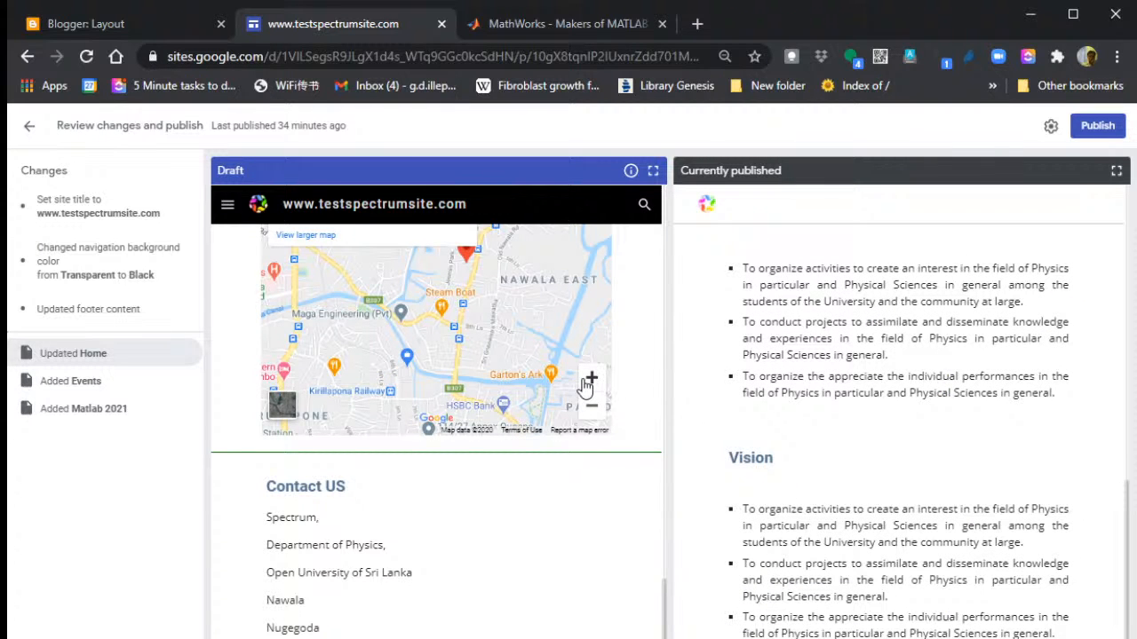
scroll(428, 338, up, 3)
scroll(428, 338, down, 3)
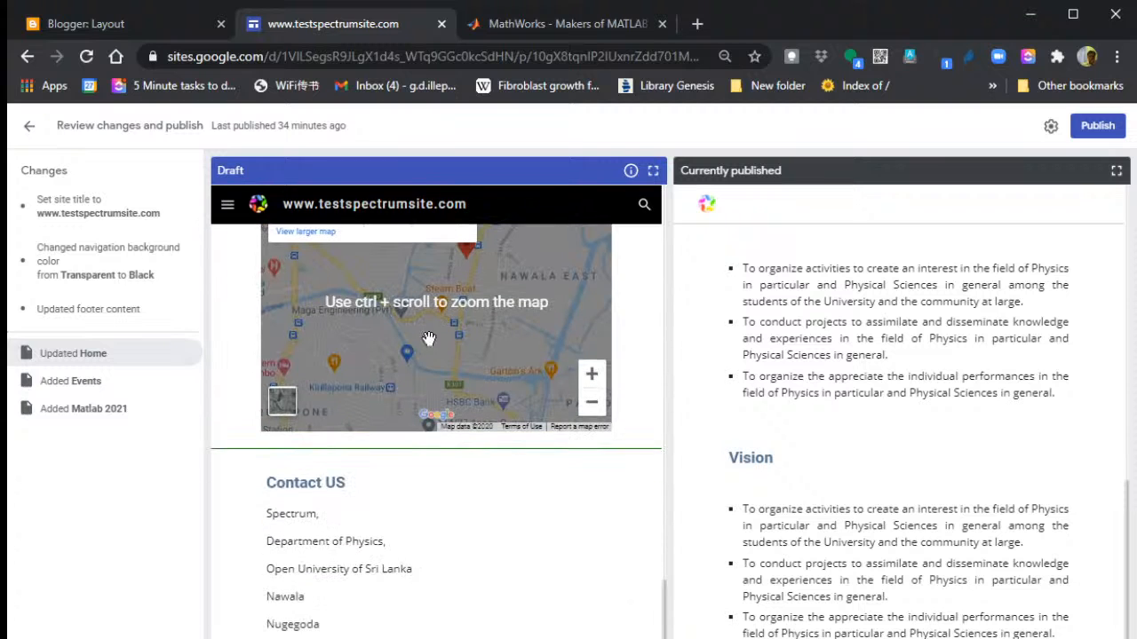
scroll(859, 378, up, 5)
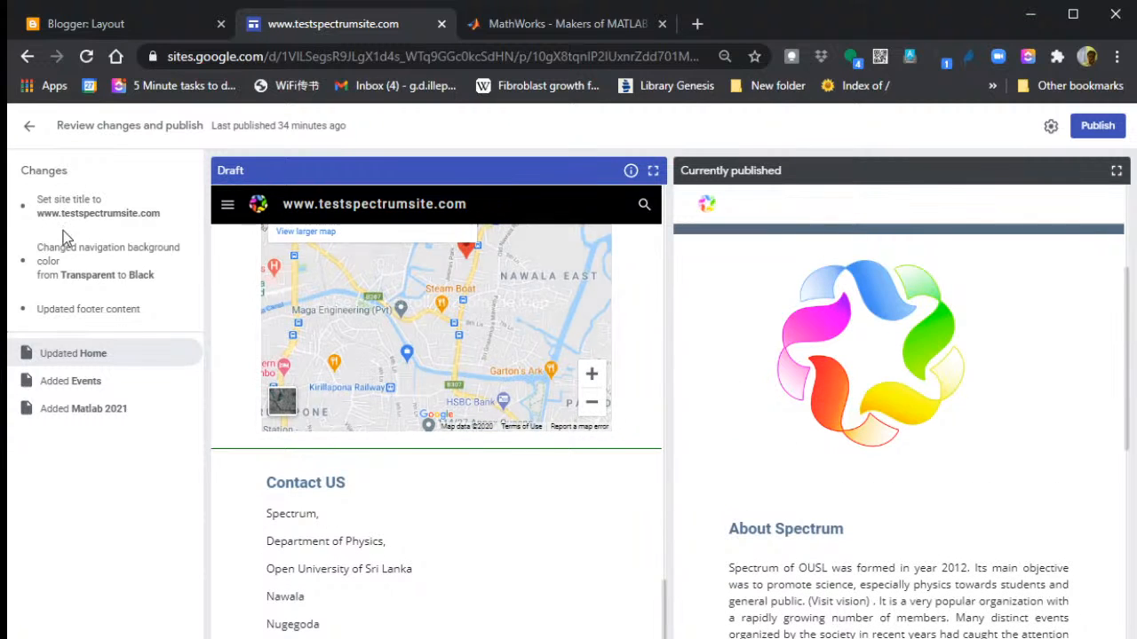
click(1092, 127)
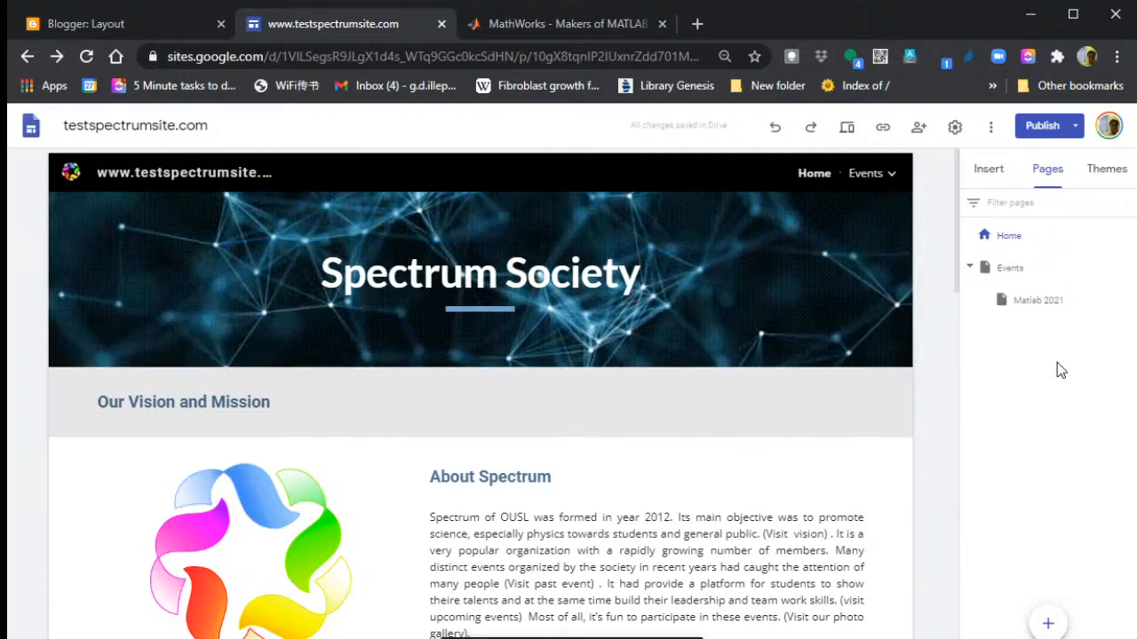
mouse_move(822, 343)
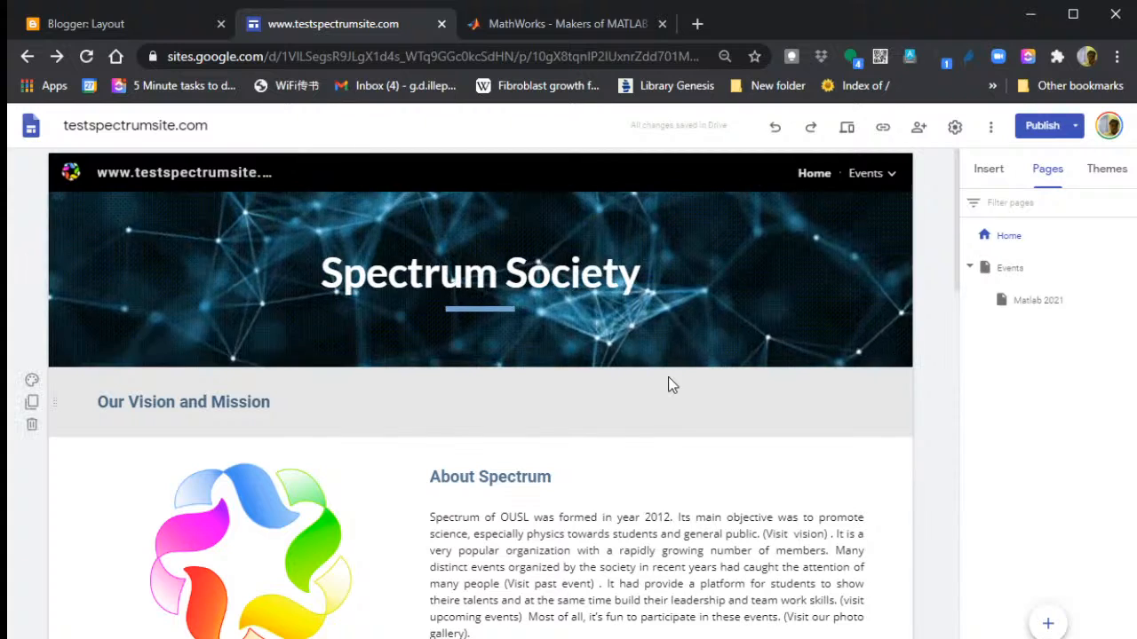
scroll(668, 380, down, 2)
scroll(667, 381, down, 2)
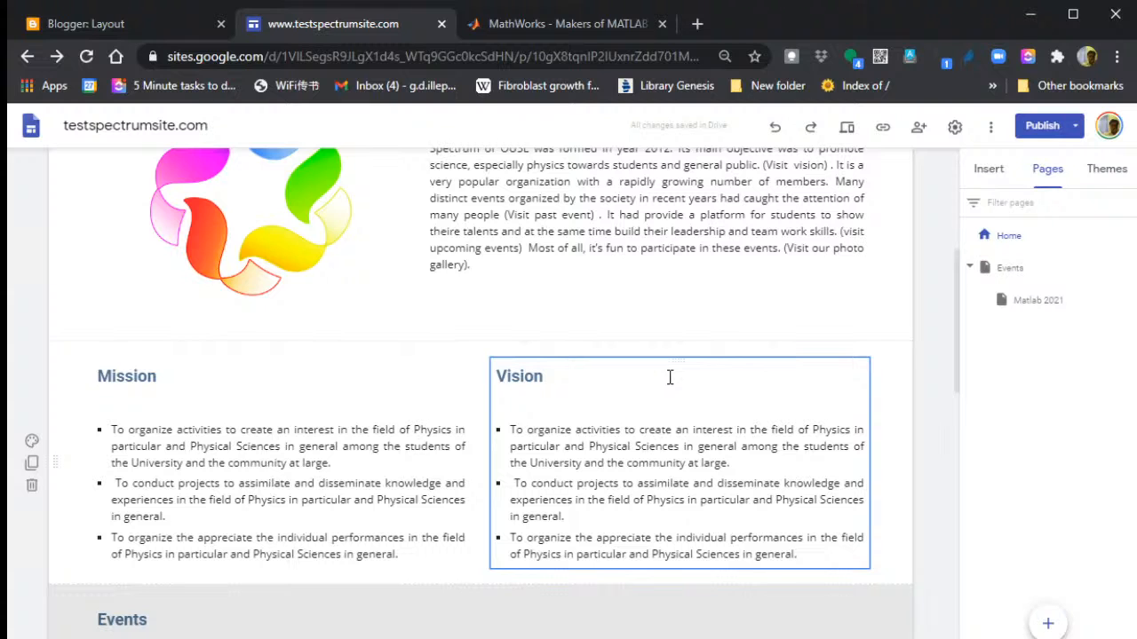
scroll(669, 377, up, 4)
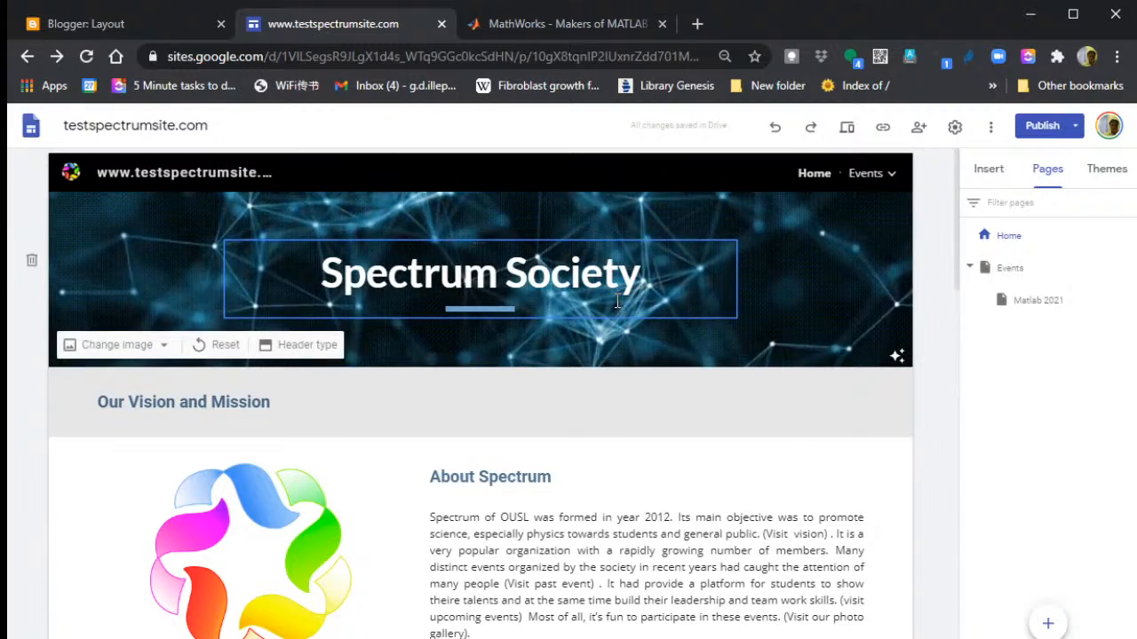
scroll(617, 300, down, 4)
scroll(619, 307, up, 4)
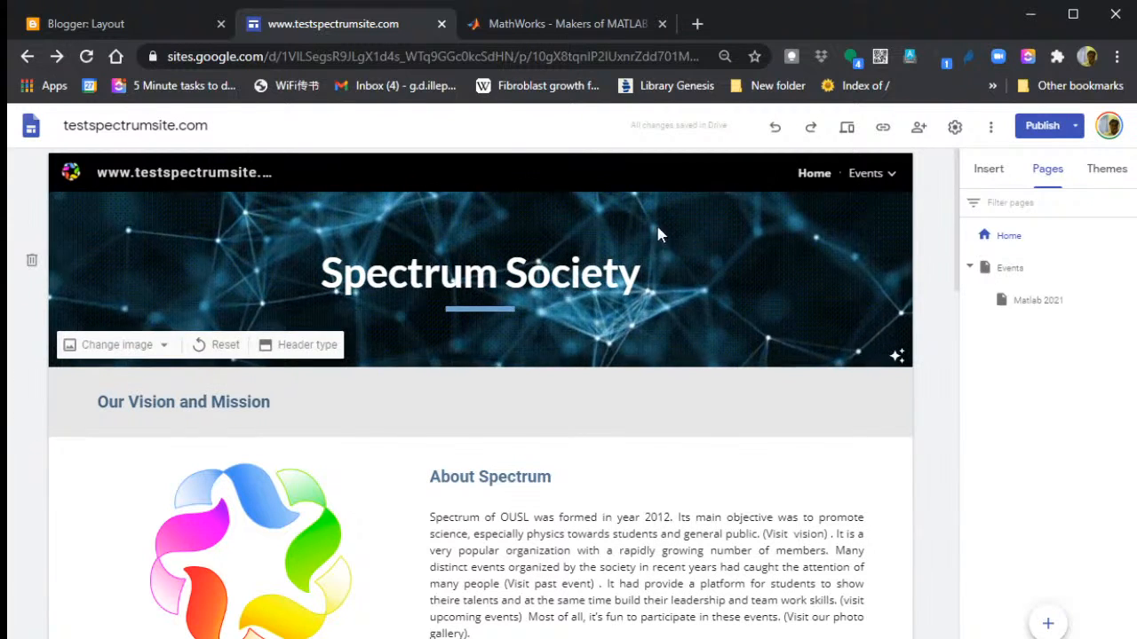
mouse_move(863, 181)
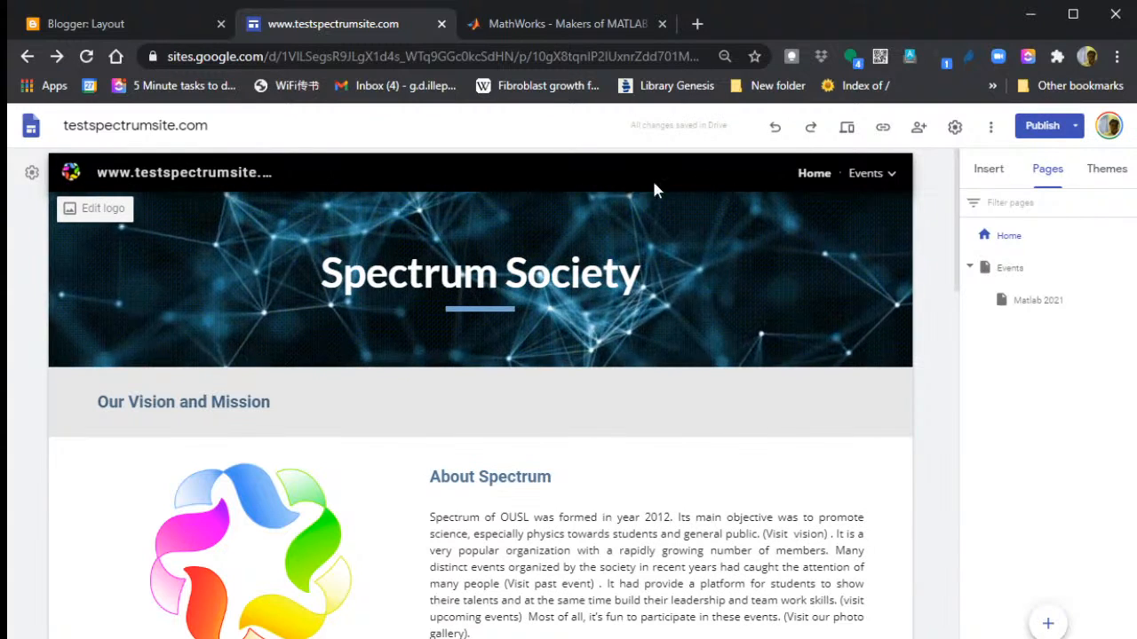
- Turn on the site's announcement banner with the message "MATLAB workshop 2021" and the button label "Click to register"
click(955, 129)
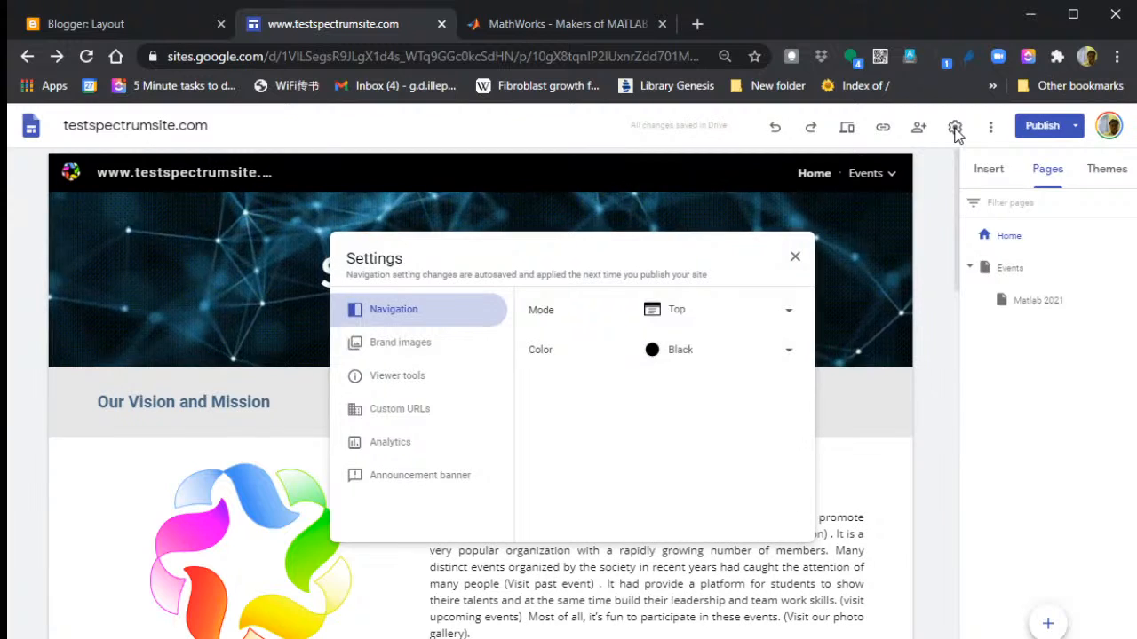
click(447, 478)
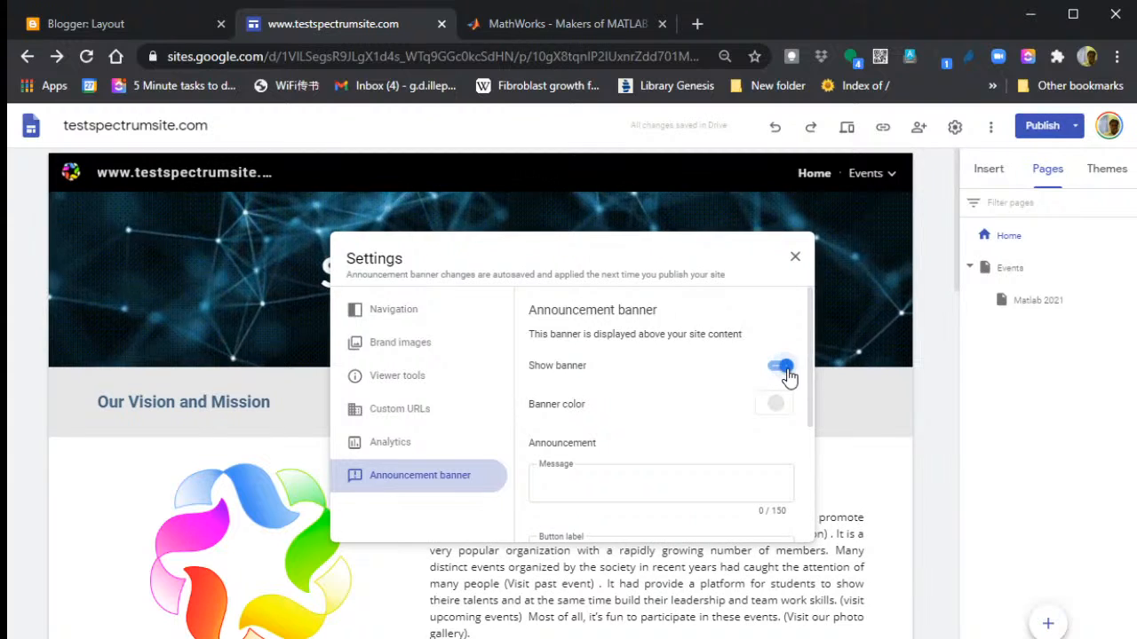
scroll(722, 400, down, 1)
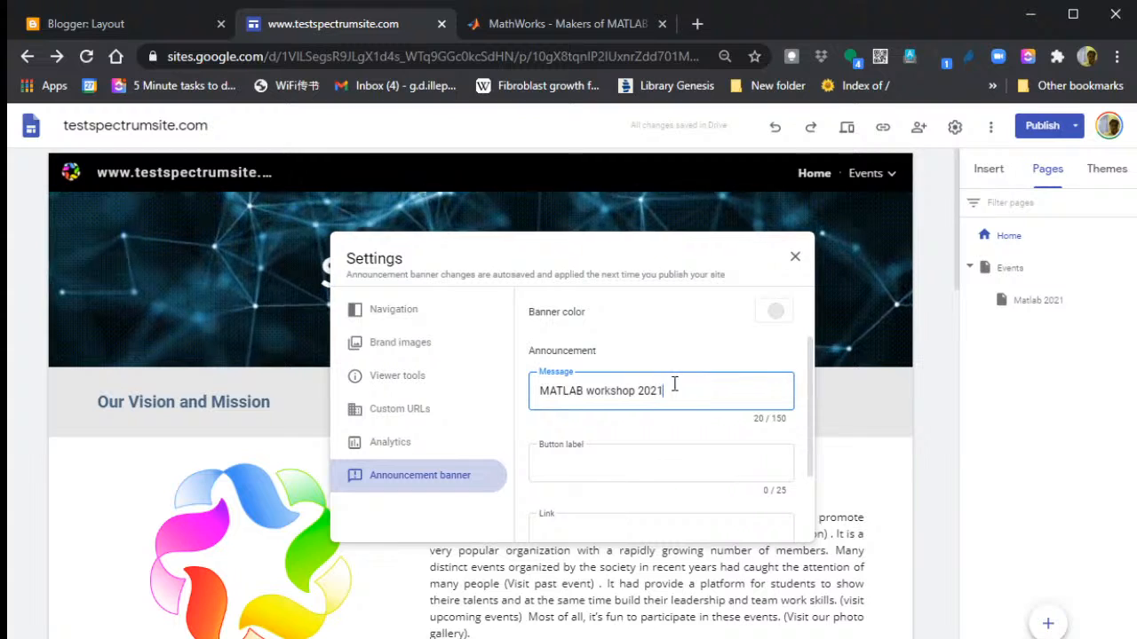
click(631, 459)
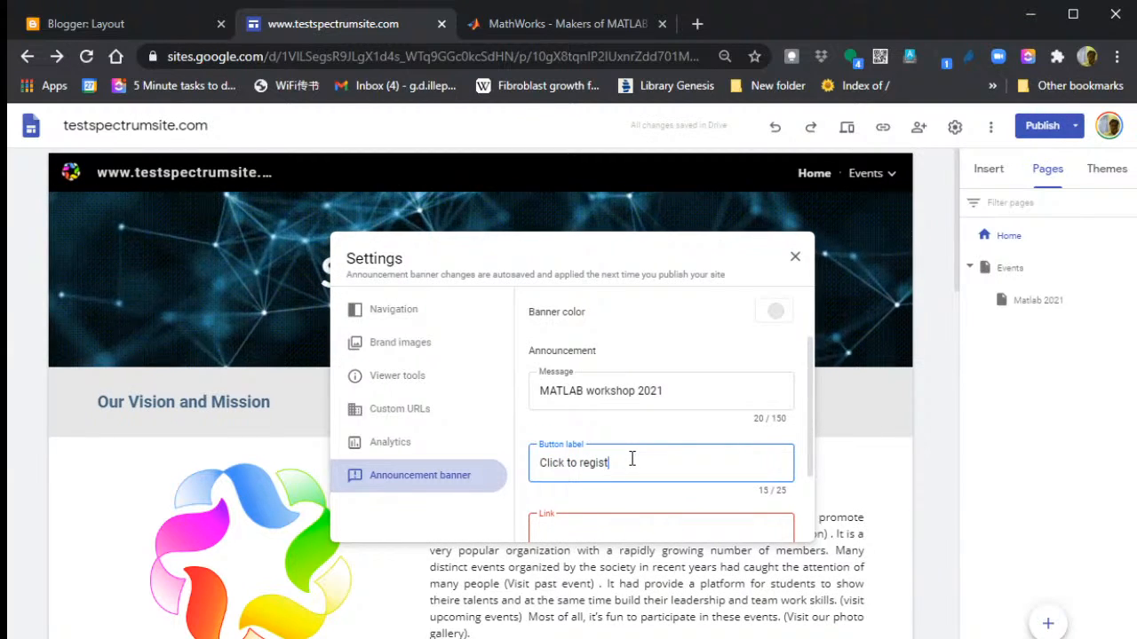
- Link the announcement banner's button to the Matlab 2021 page and close the site settings
scroll(632, 460, down, 3)
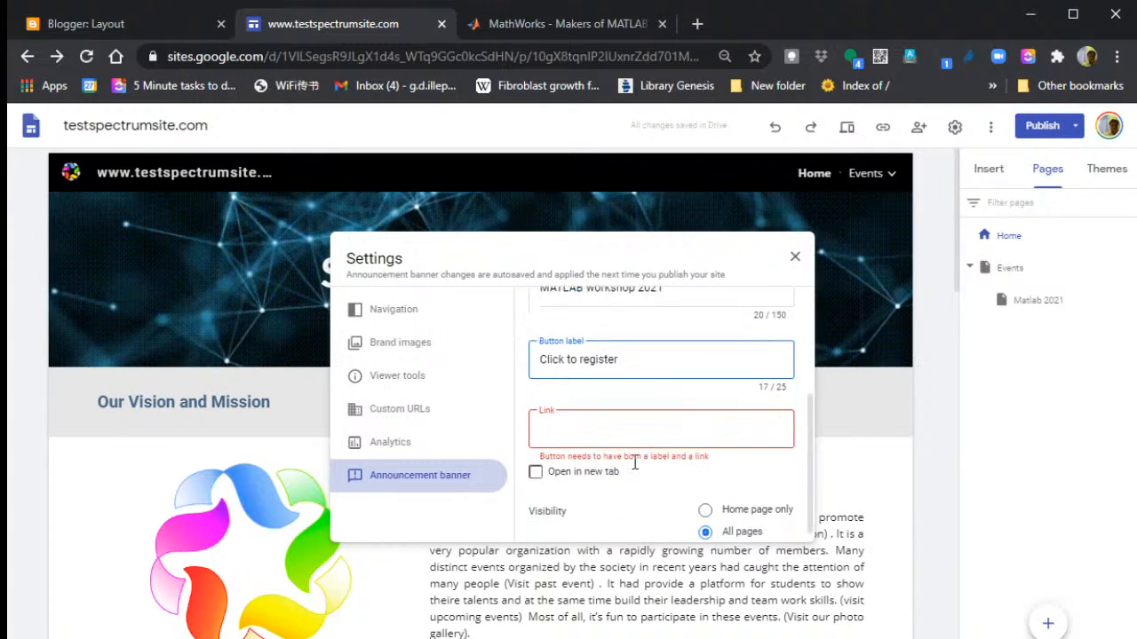
click(646, 412)
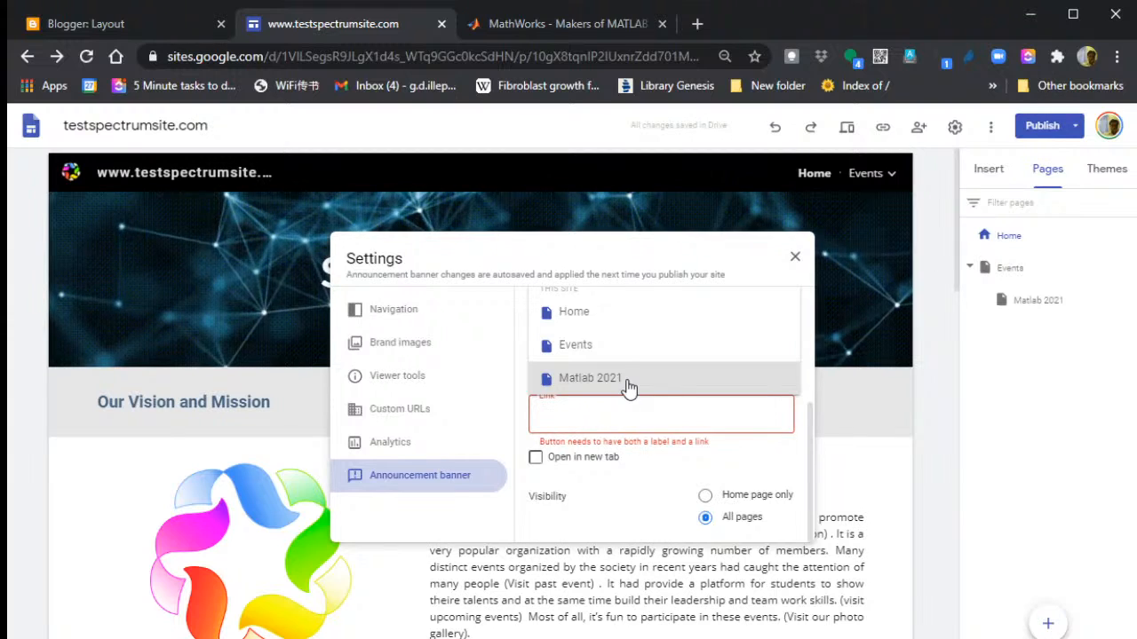
click(628, 382)
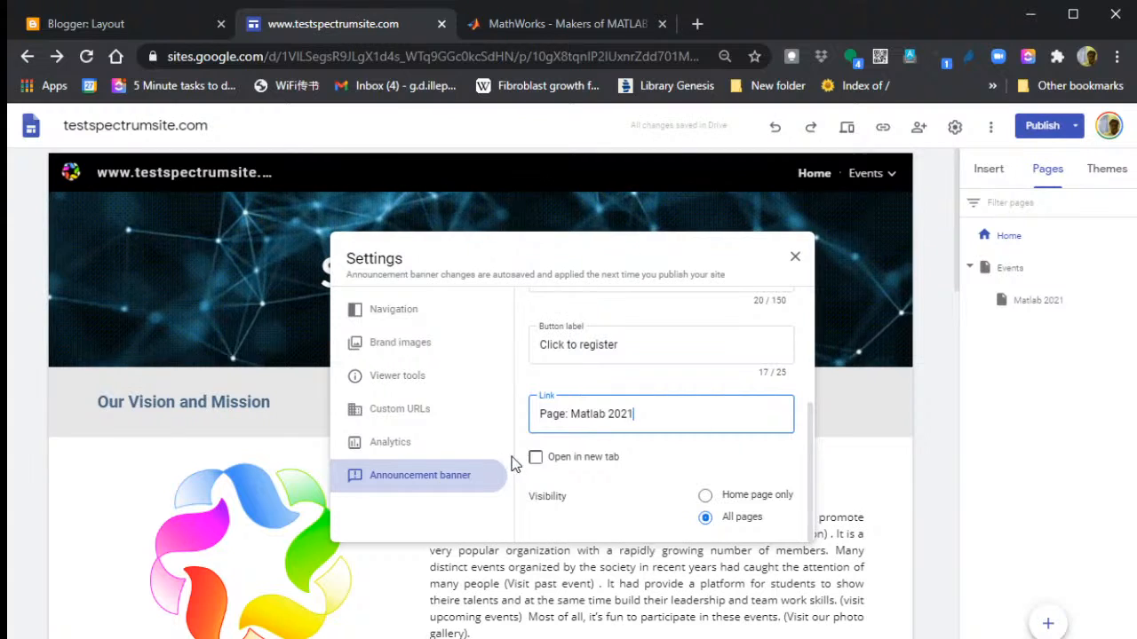
scroll(730, 469, up, 3)
scroll(730, 460, down, 3)
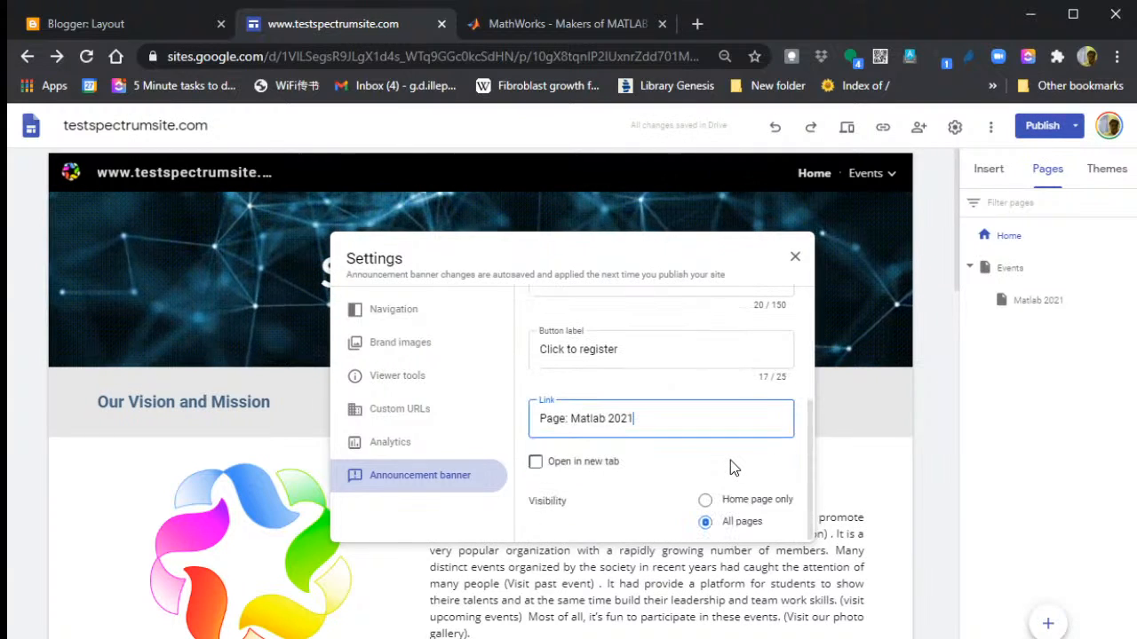
scroll(732, 460, up, 3)
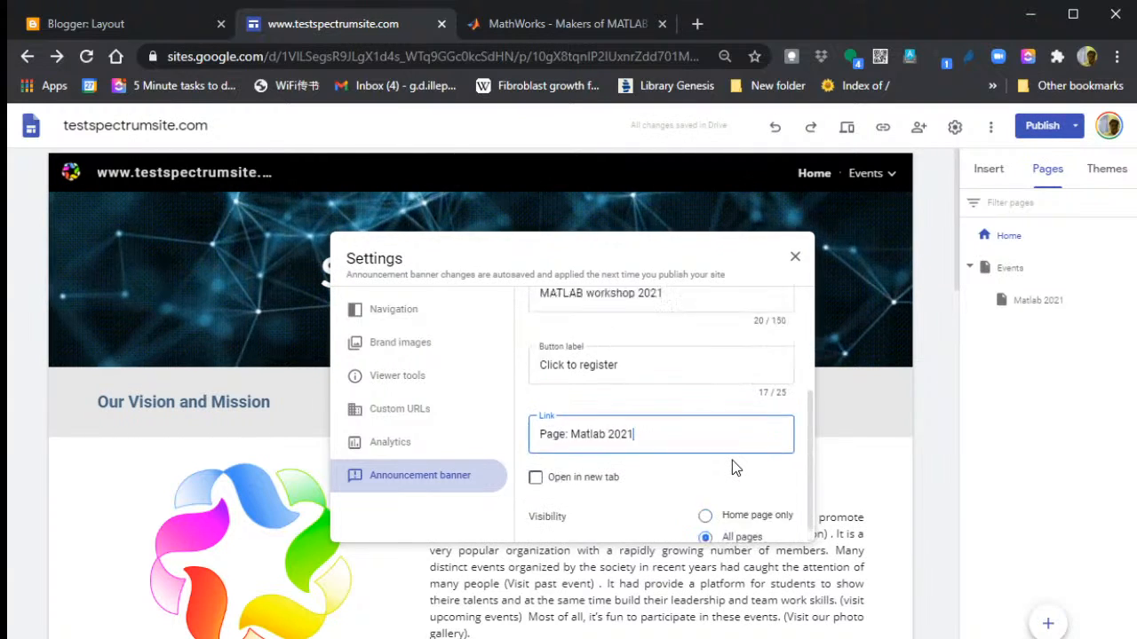
click(795, 257)
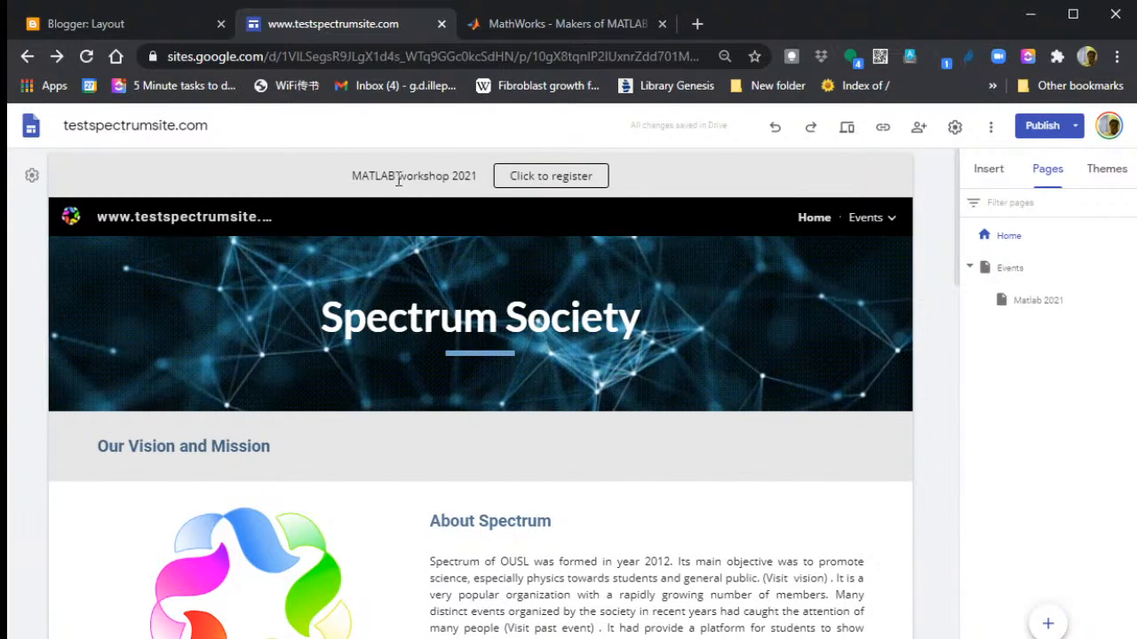
- Test the banner's "Click to register" button, check the banner on the Events page, and return to Home
click(577, 182)
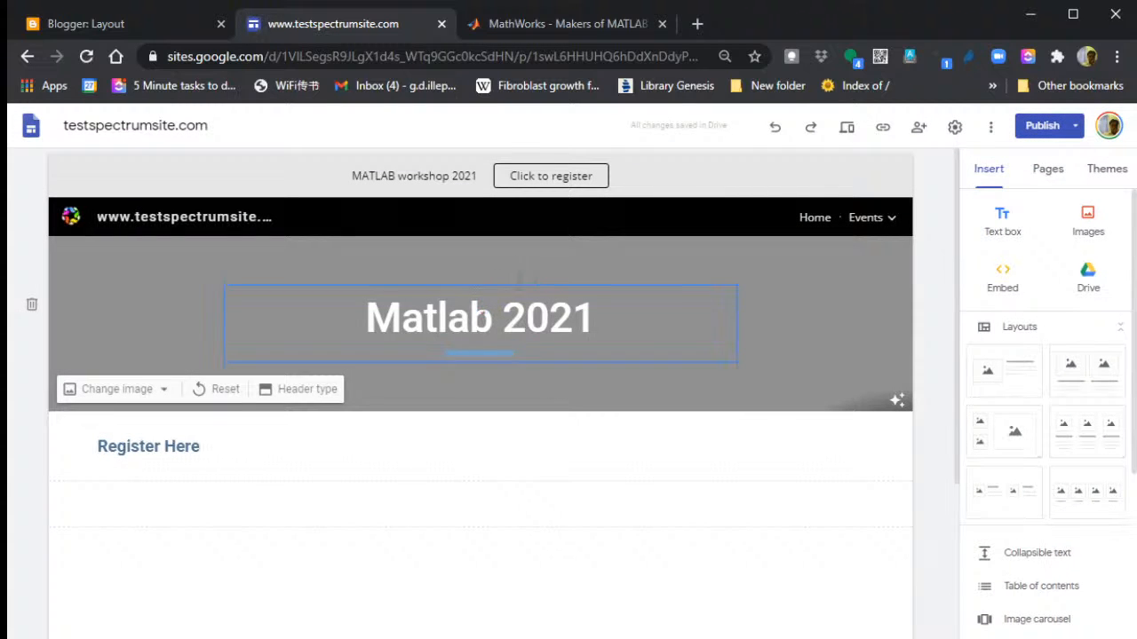
click(1056, 174)
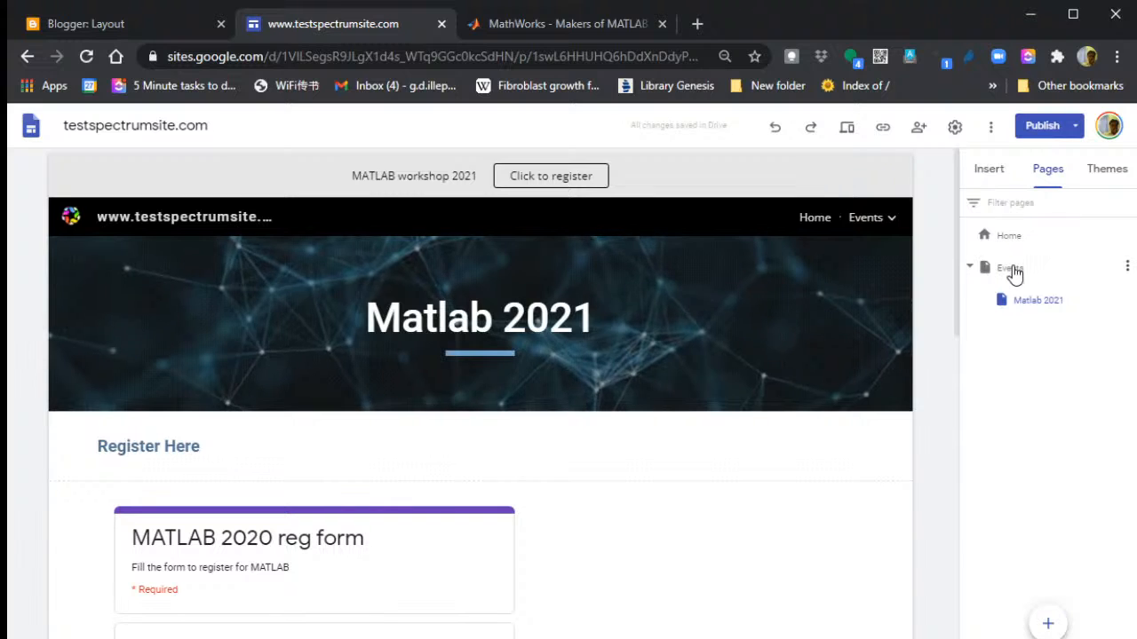
click(1013, 269)
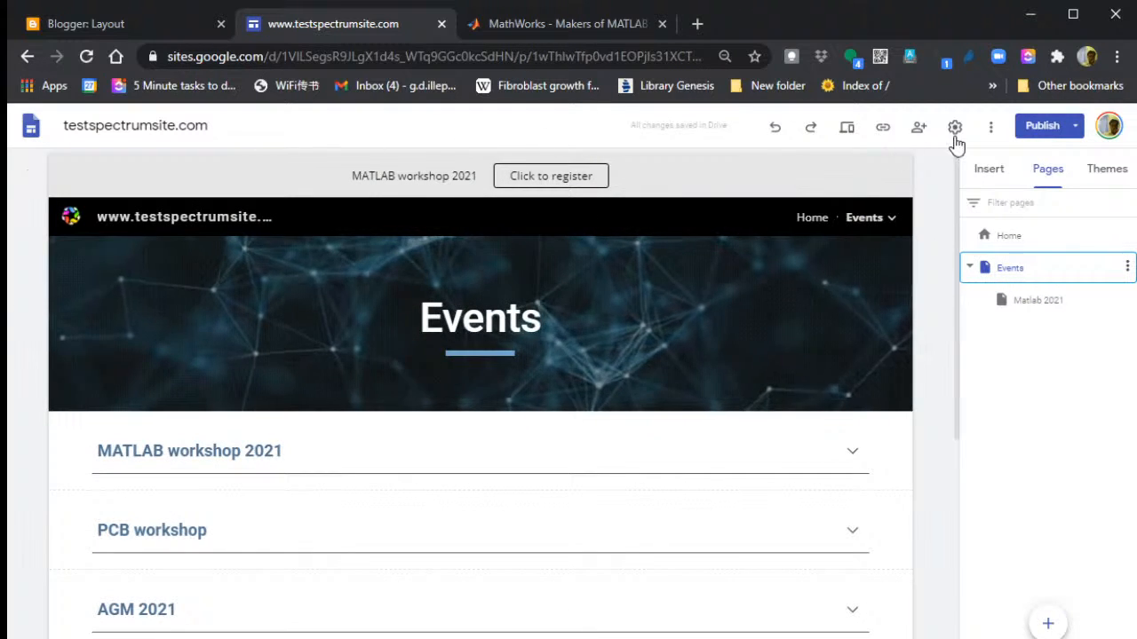
click(986, 237)
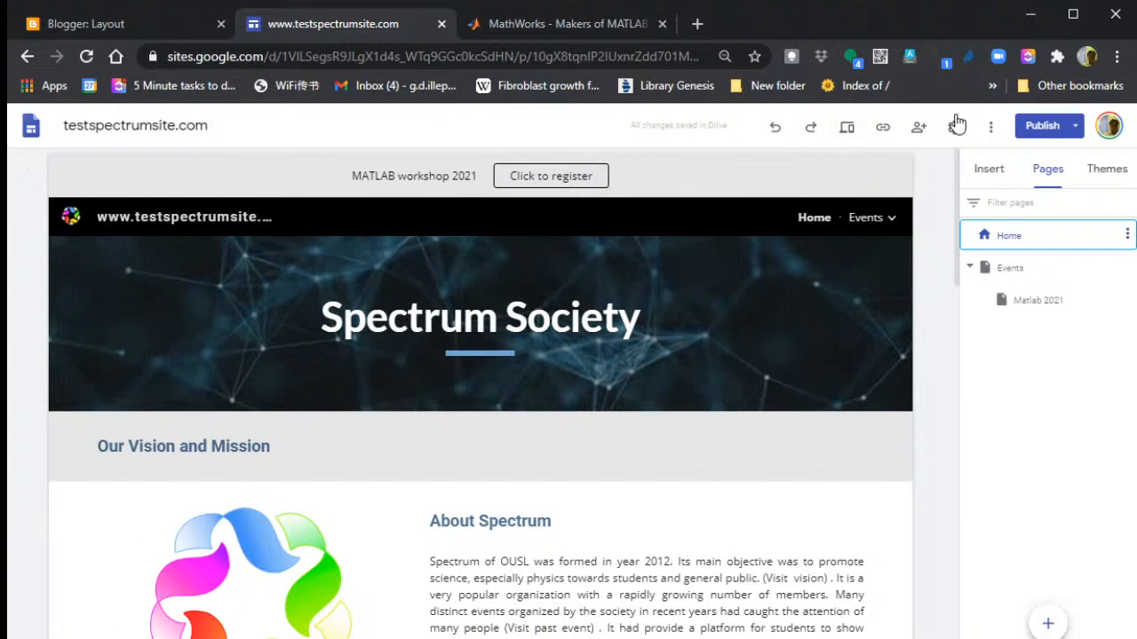
- Turn off the announcement banner in the site settings and close them
click(955, 126)
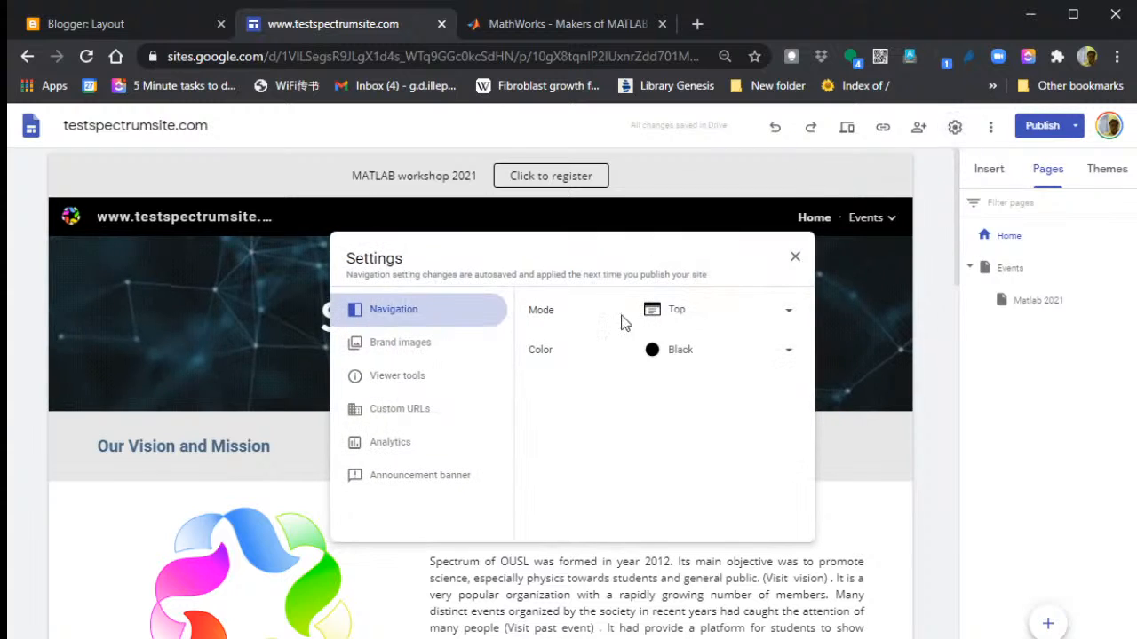
click(418, 480)
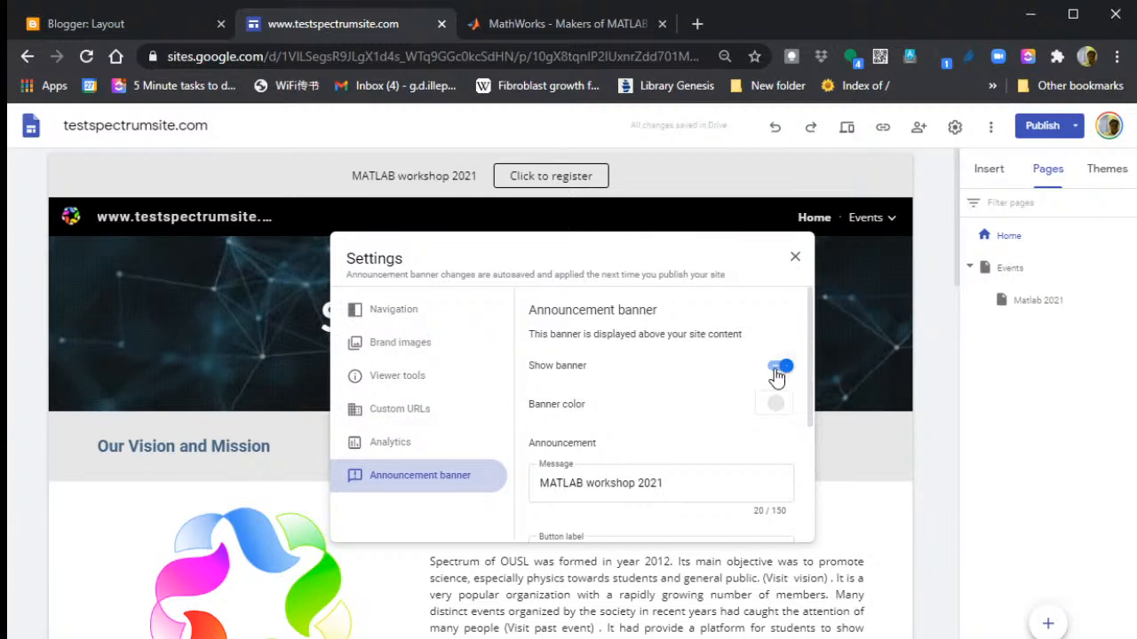
click(795, 259)
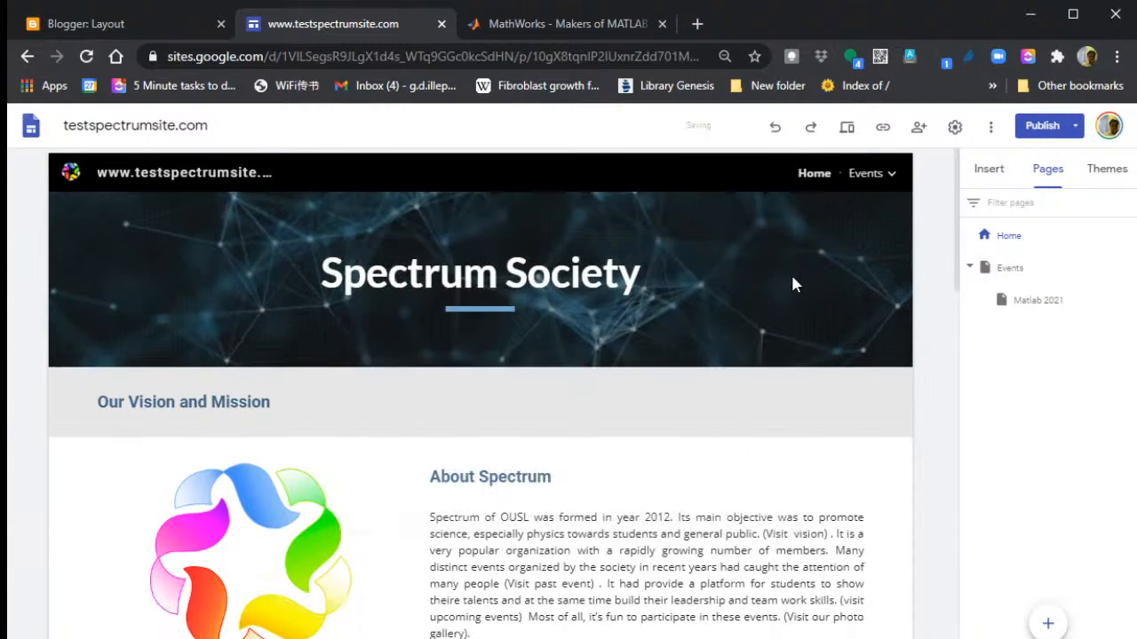
- Turn the announcement banner back on, review its button and visibility options, and close the site settings
click(955, 126)
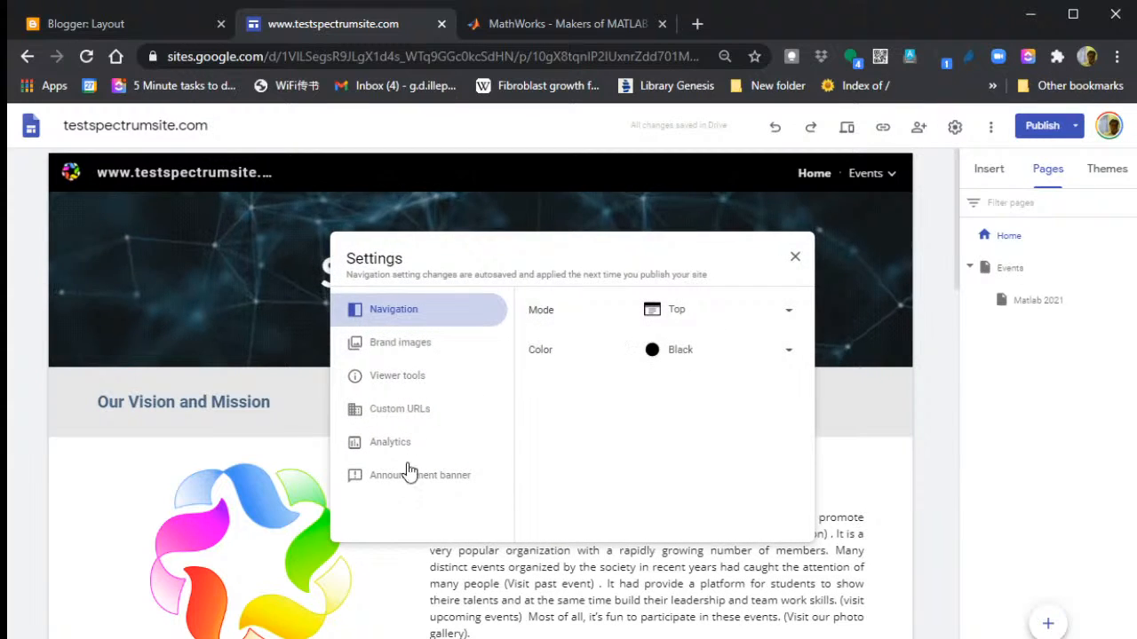
click(410, 474)
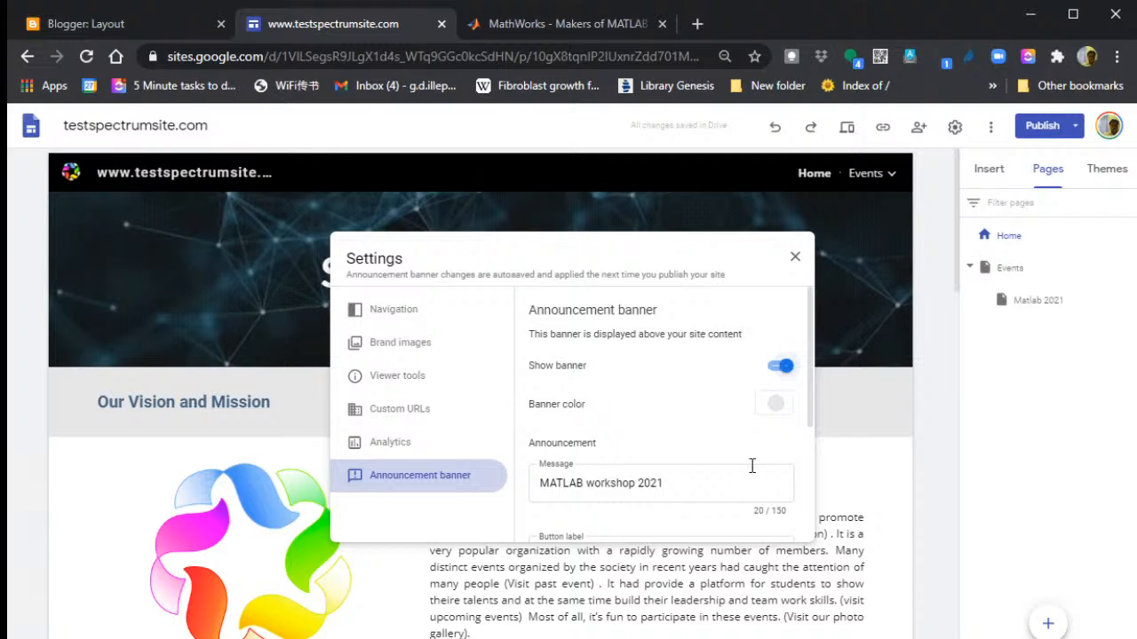
scroll(725, 385, down, 3)
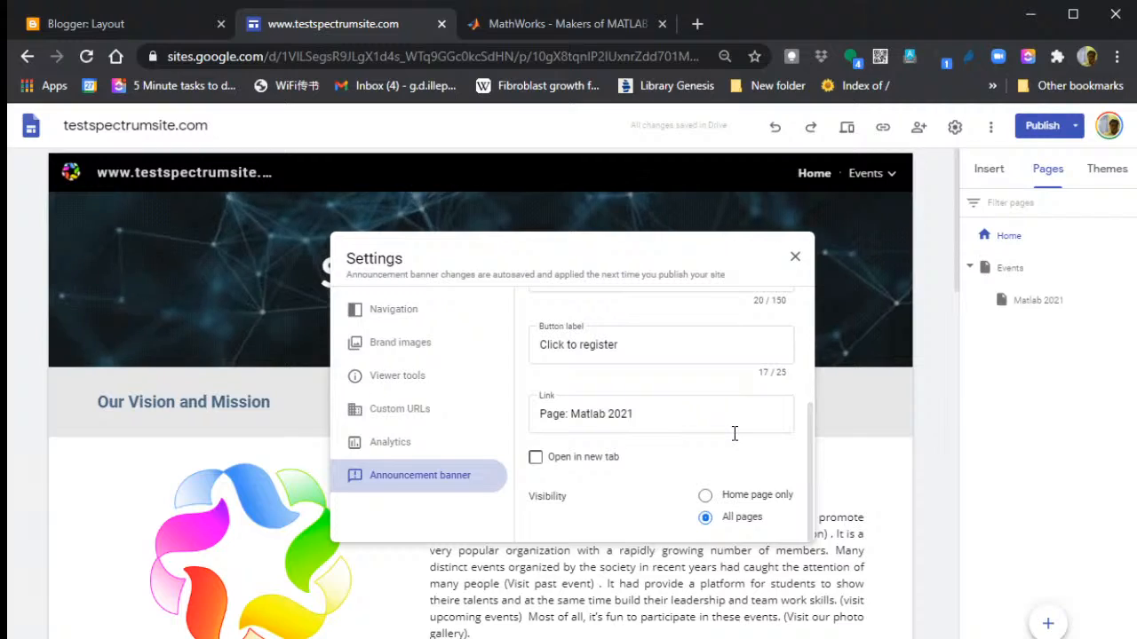
click(796, 257)
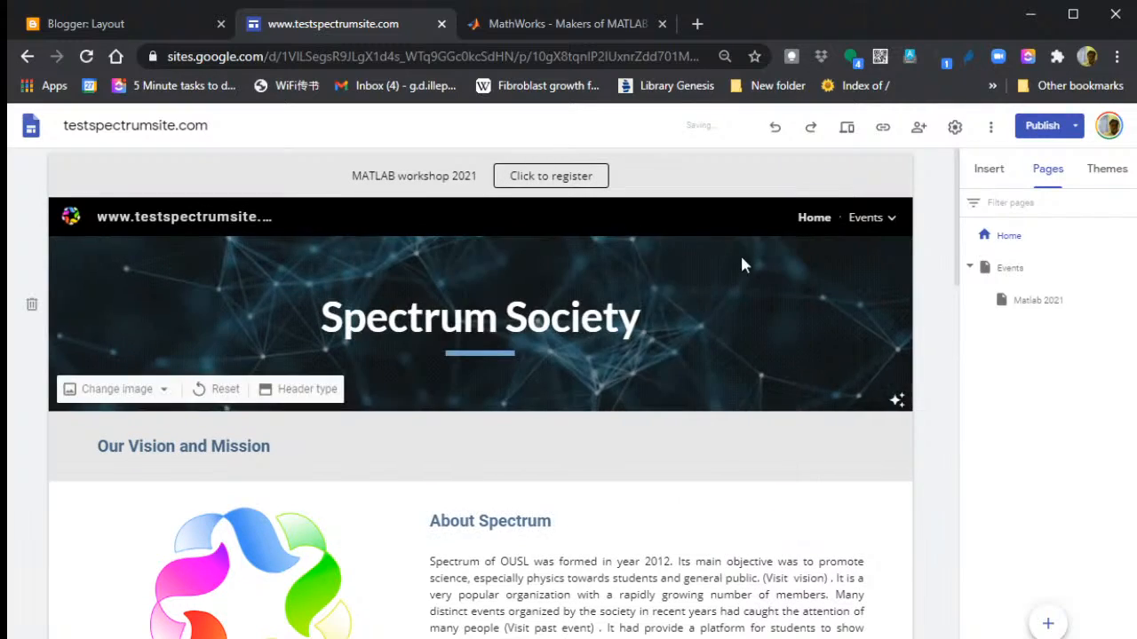
scroll(673, 316, down, 1)
scroll(672, 316, down, 12)
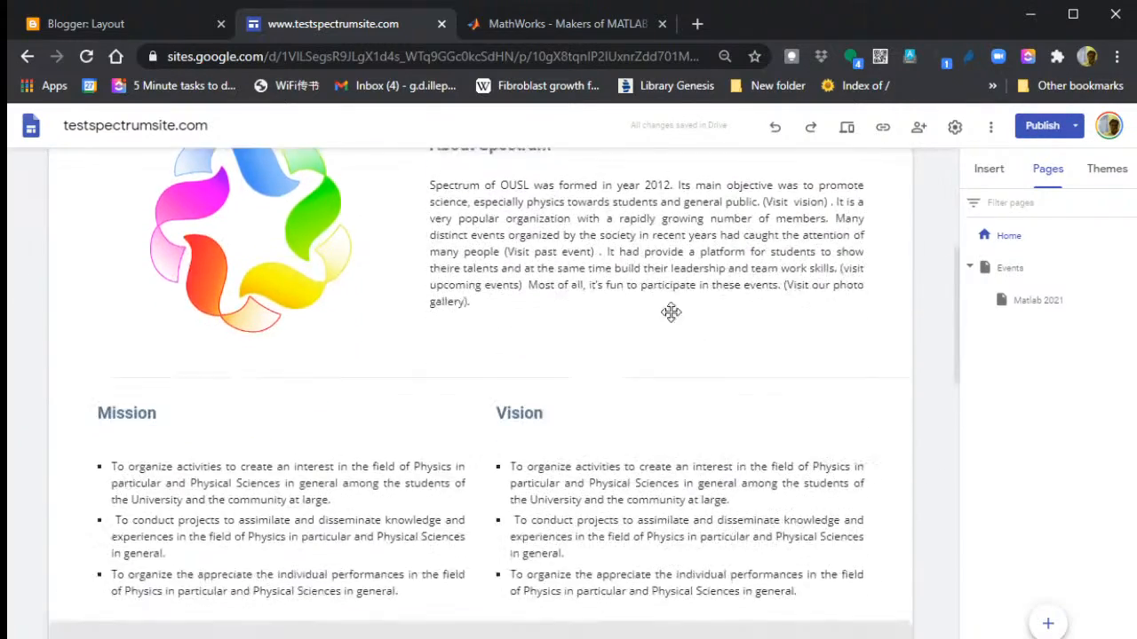
scroll(670, 309, down, 5)
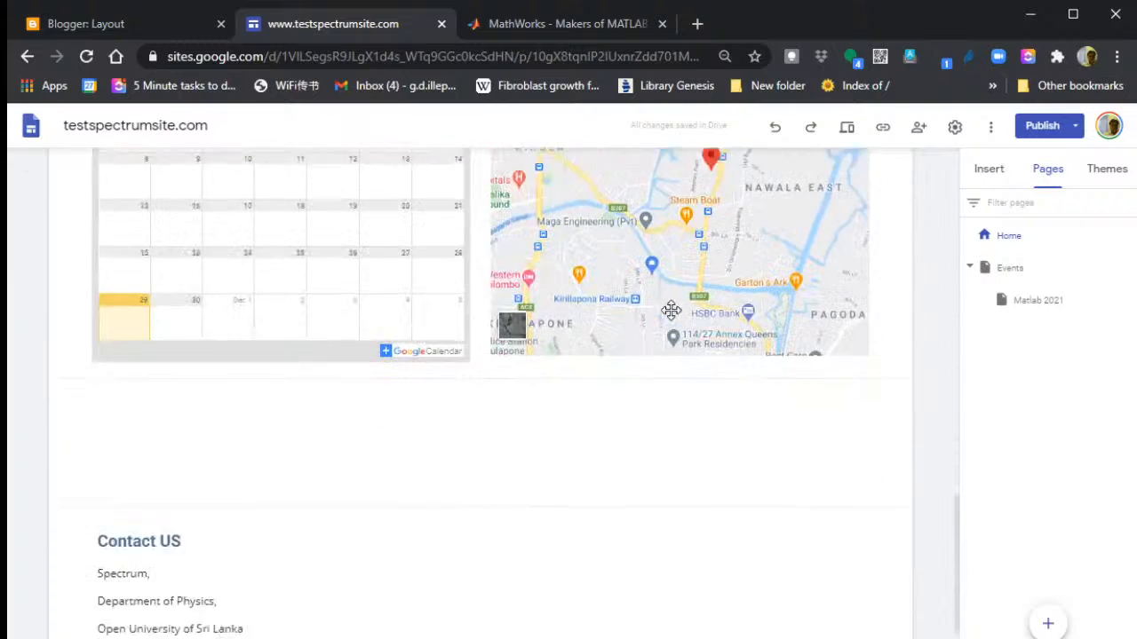
scroll(673, 315, up, 3)
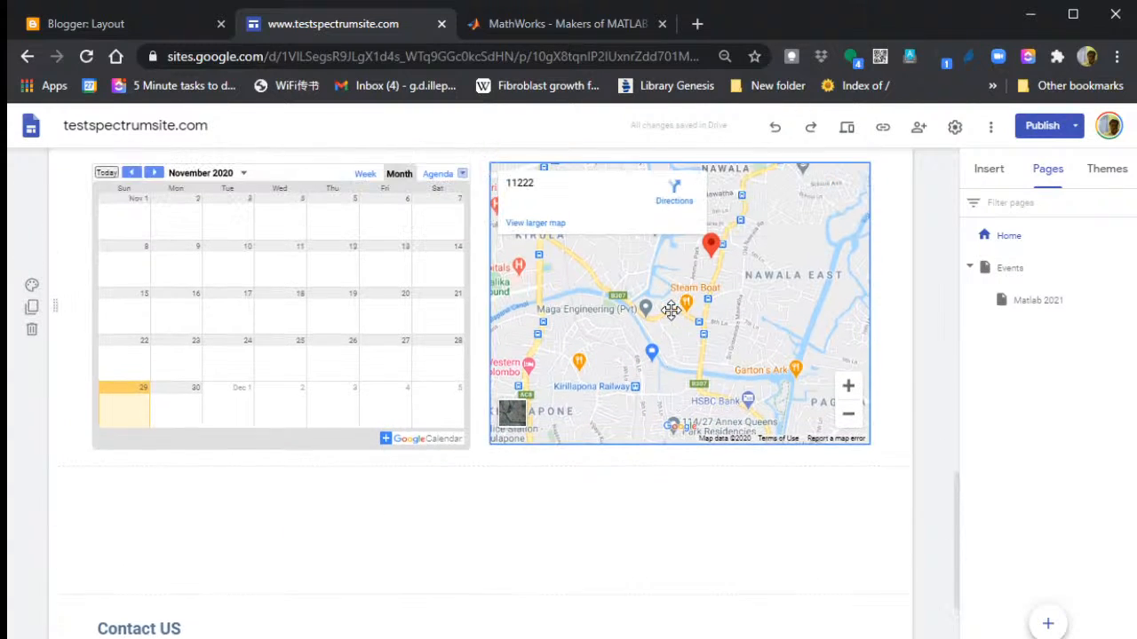
scroll(671, 307, up, 1)
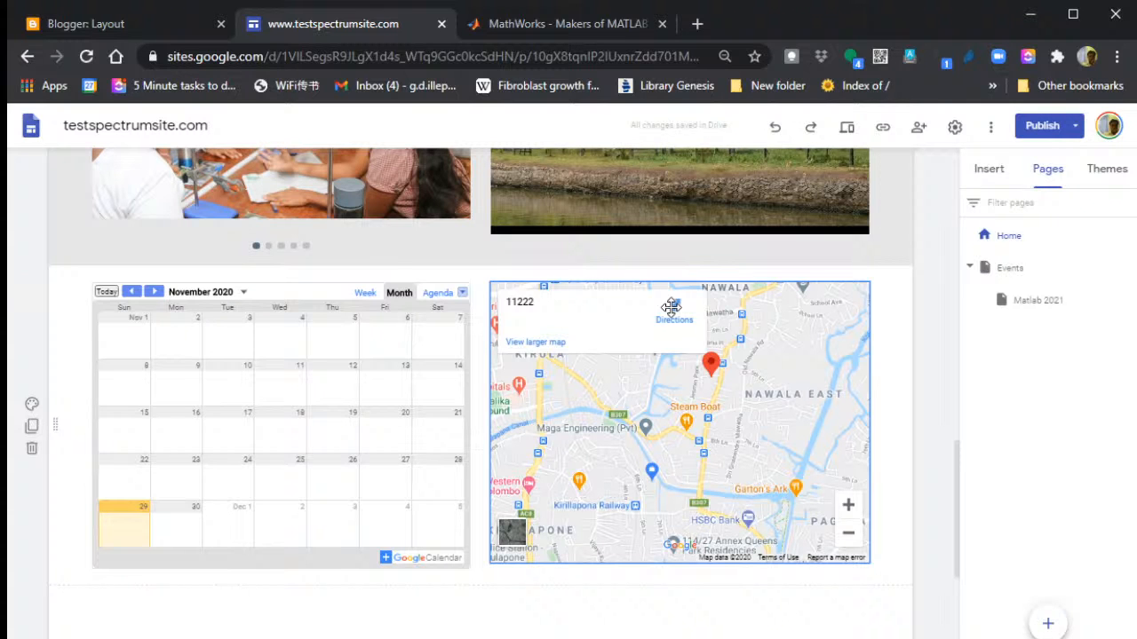
scroll(671, 308, up, 9)
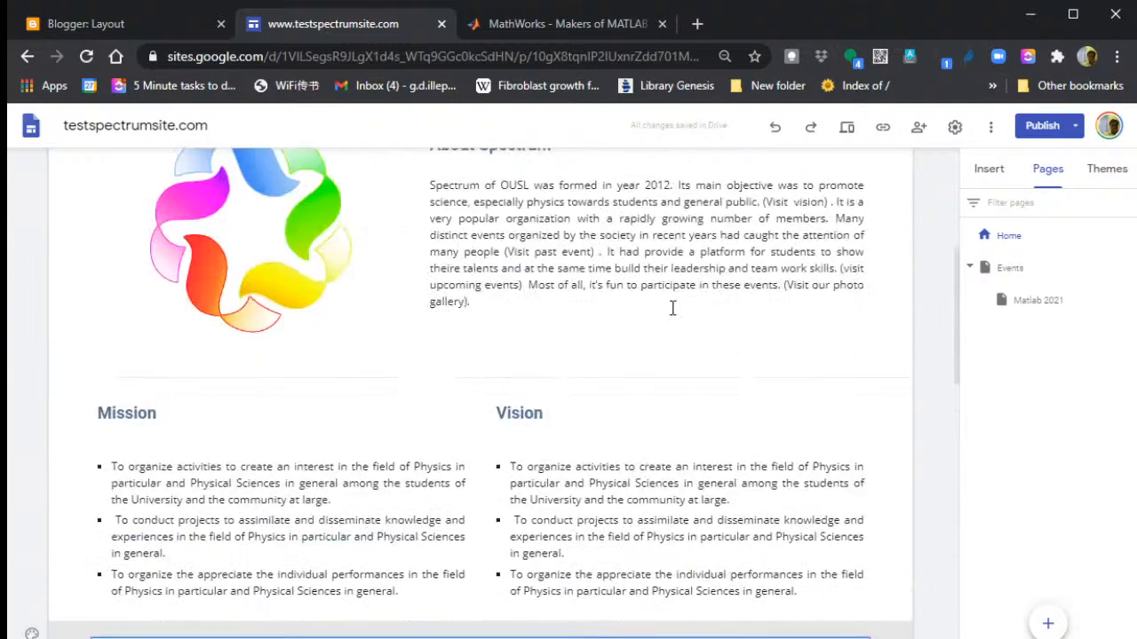
- Insert a button named "Register for MATLAB Workshop" on the Home page, linked to the Matlab 2021 page
scroll(672, 309, up, 4)
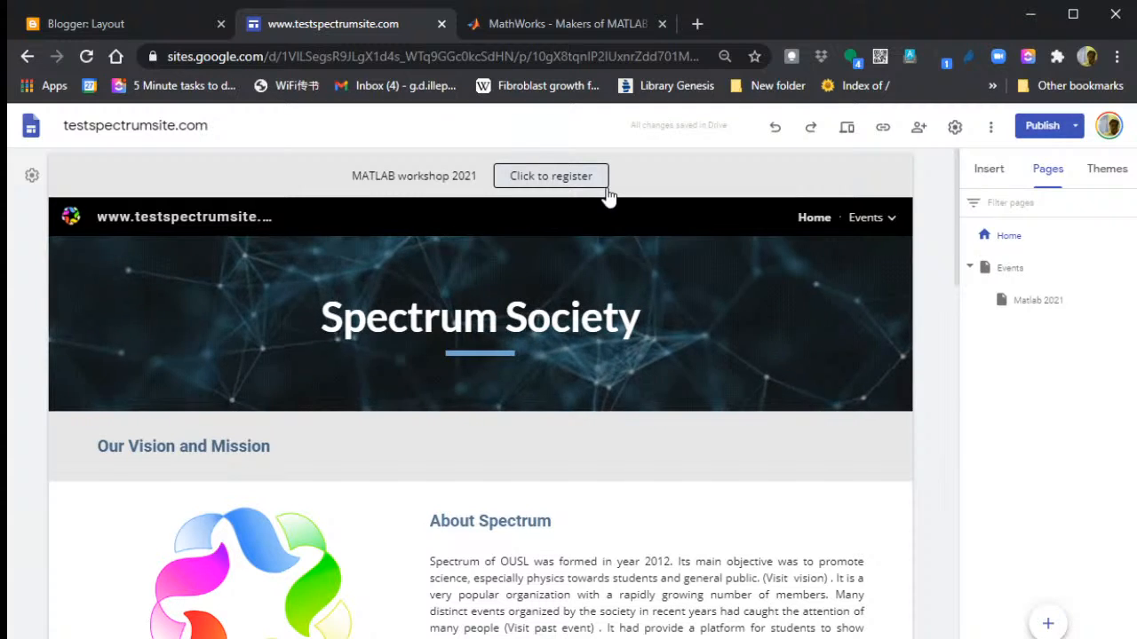
scroll(608, 196, down, 5)
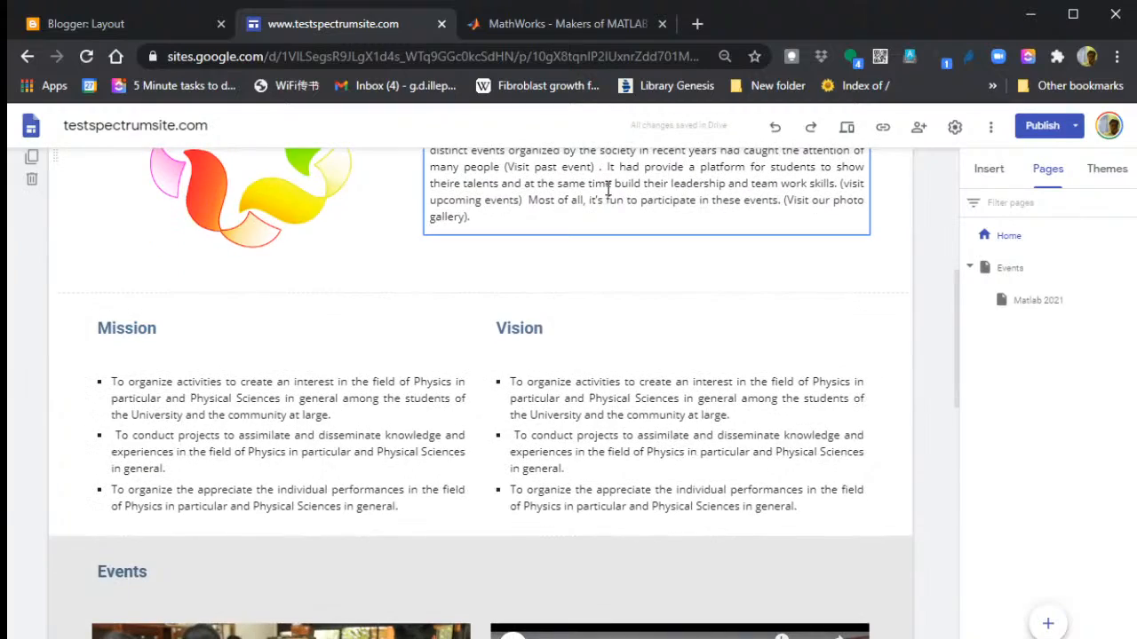
scroll(608, 188, down, 4)
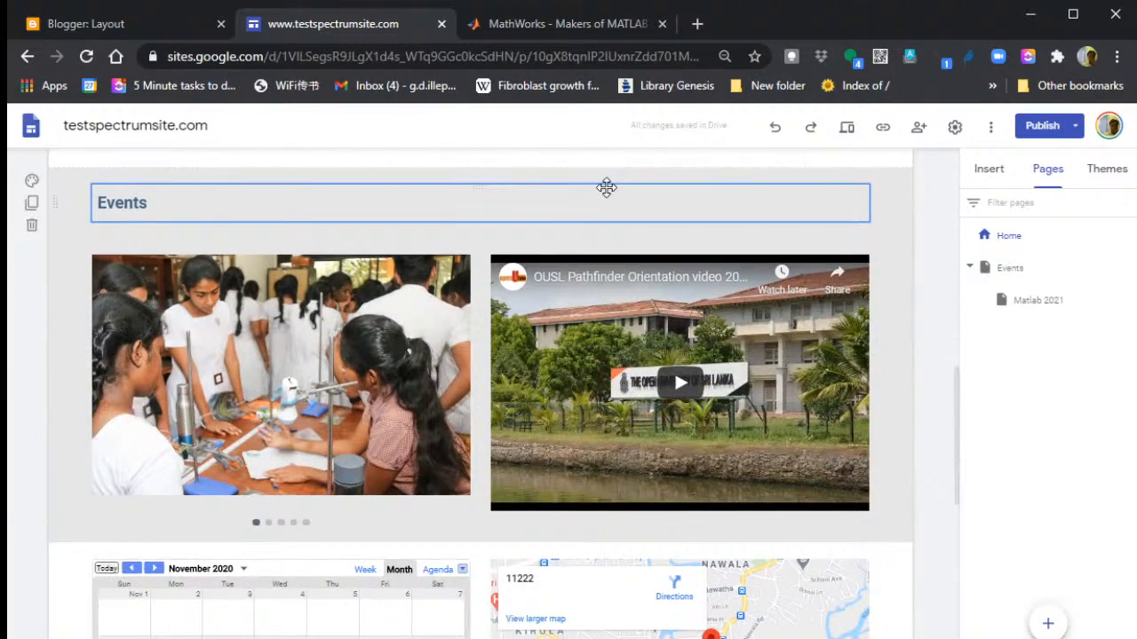
scroll(411, 368, down, 2)
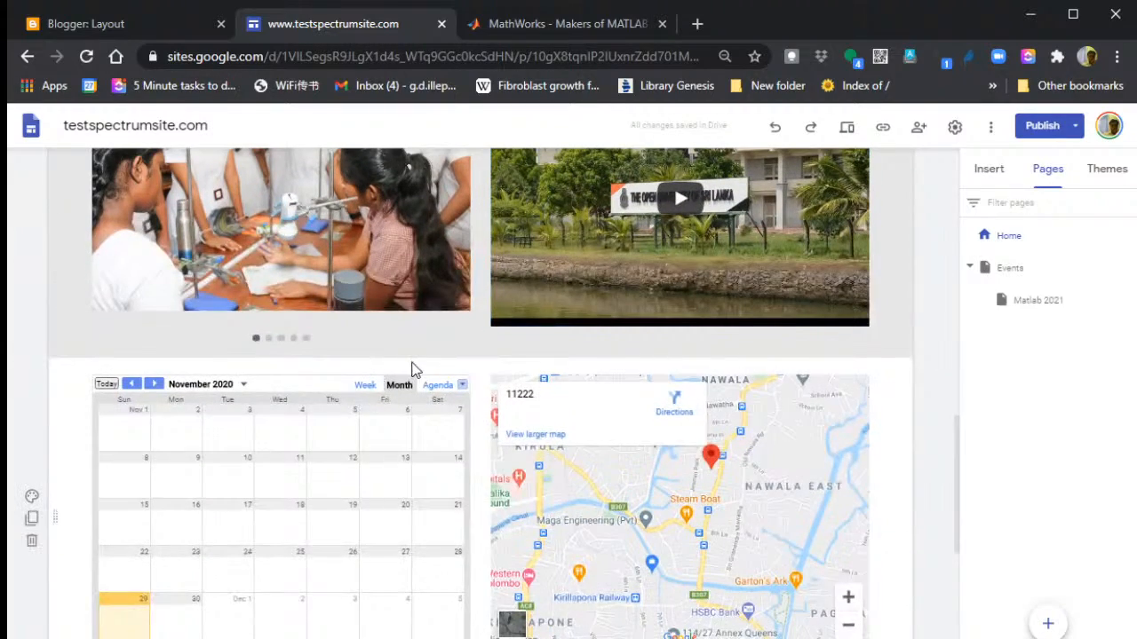
scroll(426, 355, down, 1)
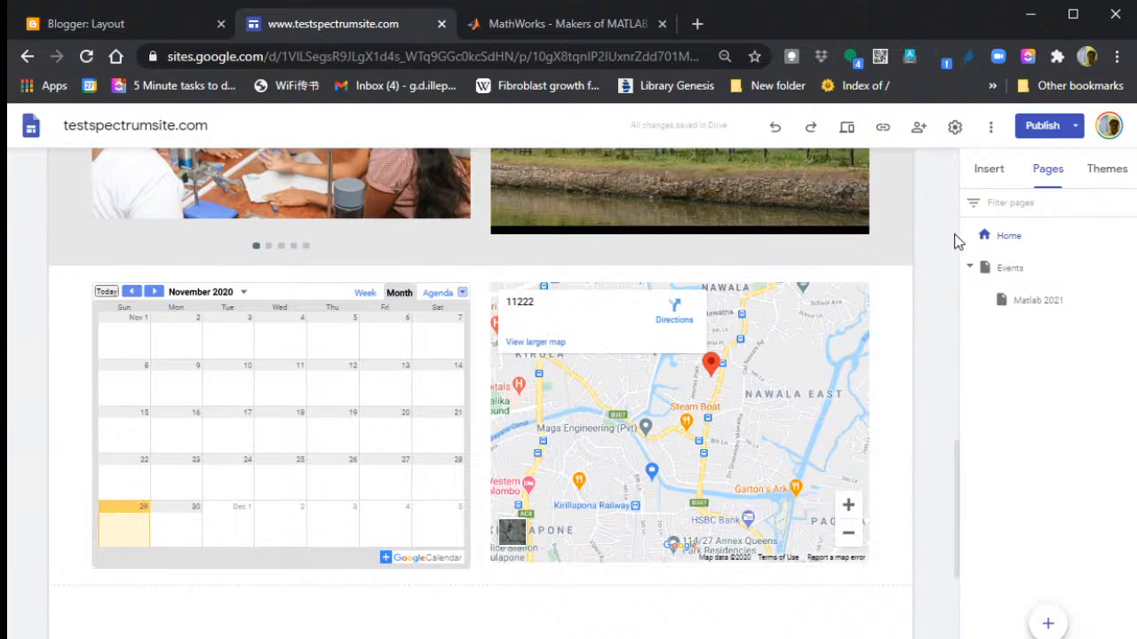
click(990, 173)
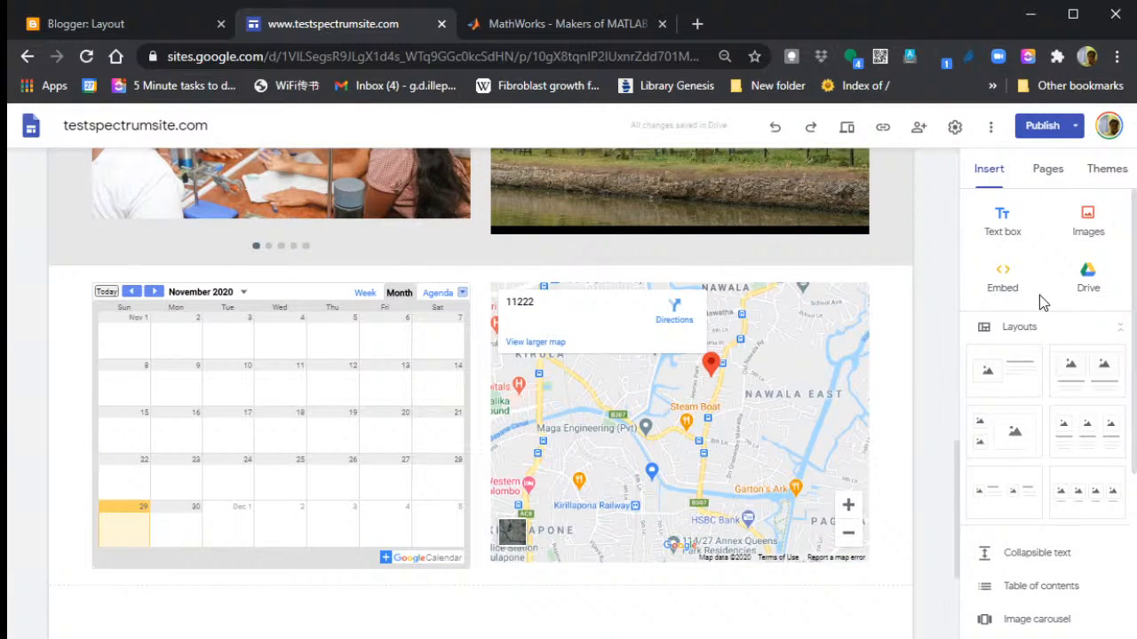
scroll(1039, 295, down, 2)
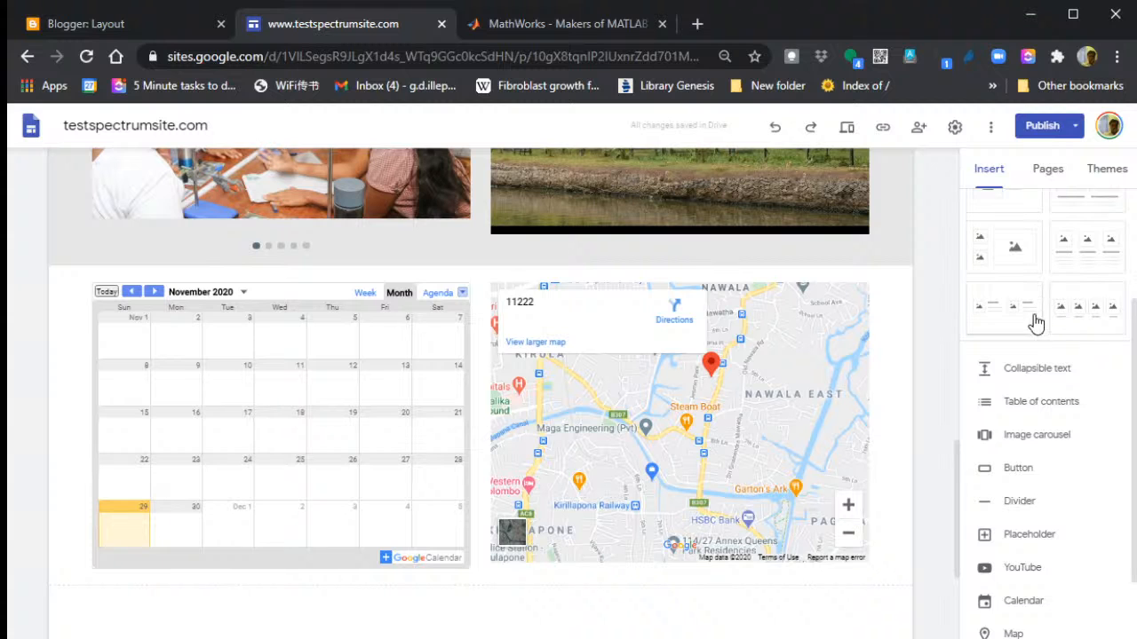
click(1004, 471)
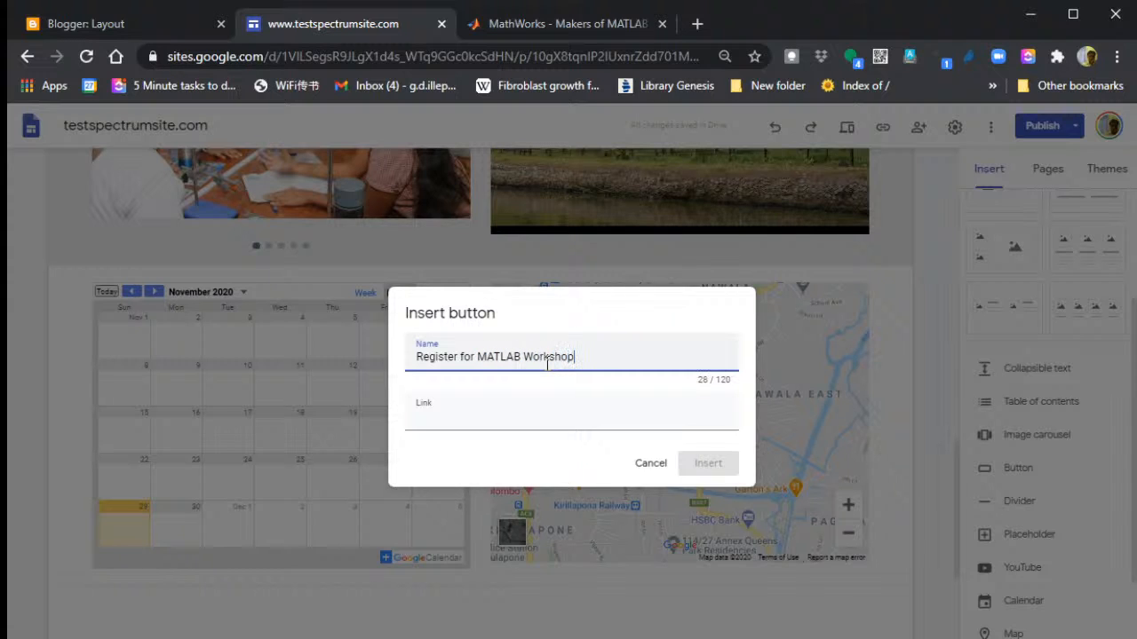
click(540, 413)
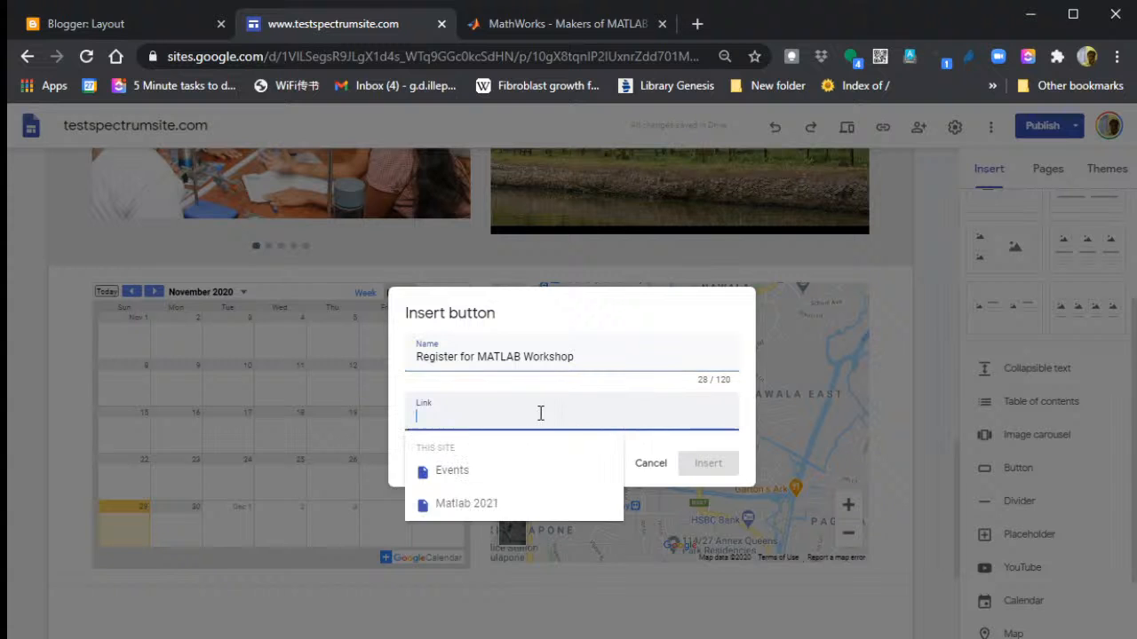
click(499, 505)
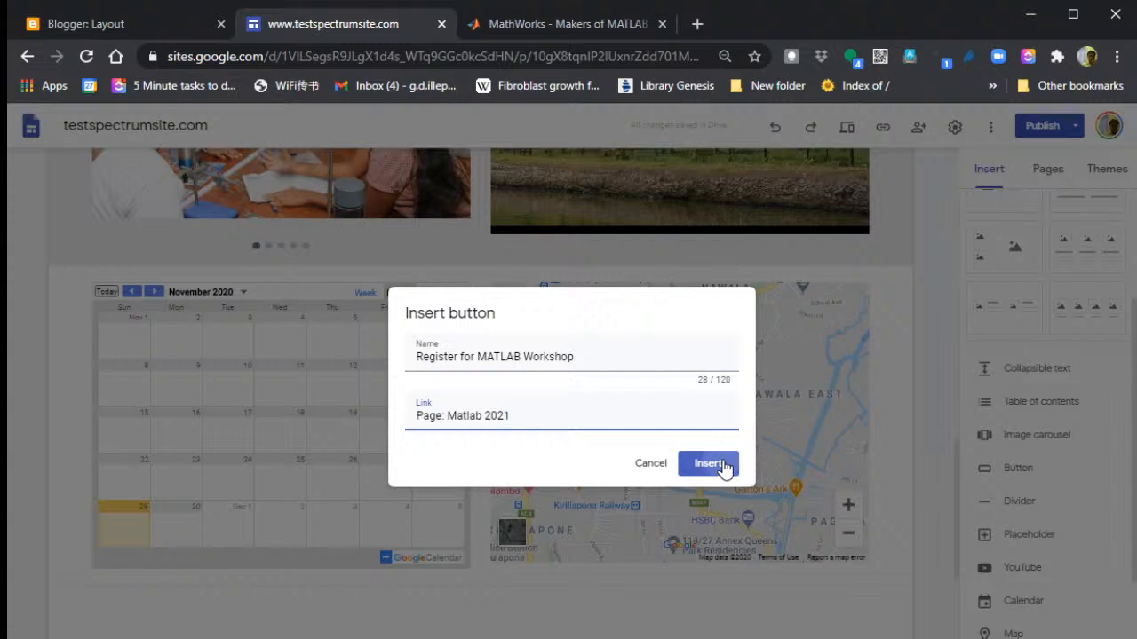
click(720, 468)
- Move the section with the registration button above the calendar and map section
scroll(541, 453, up, 1)
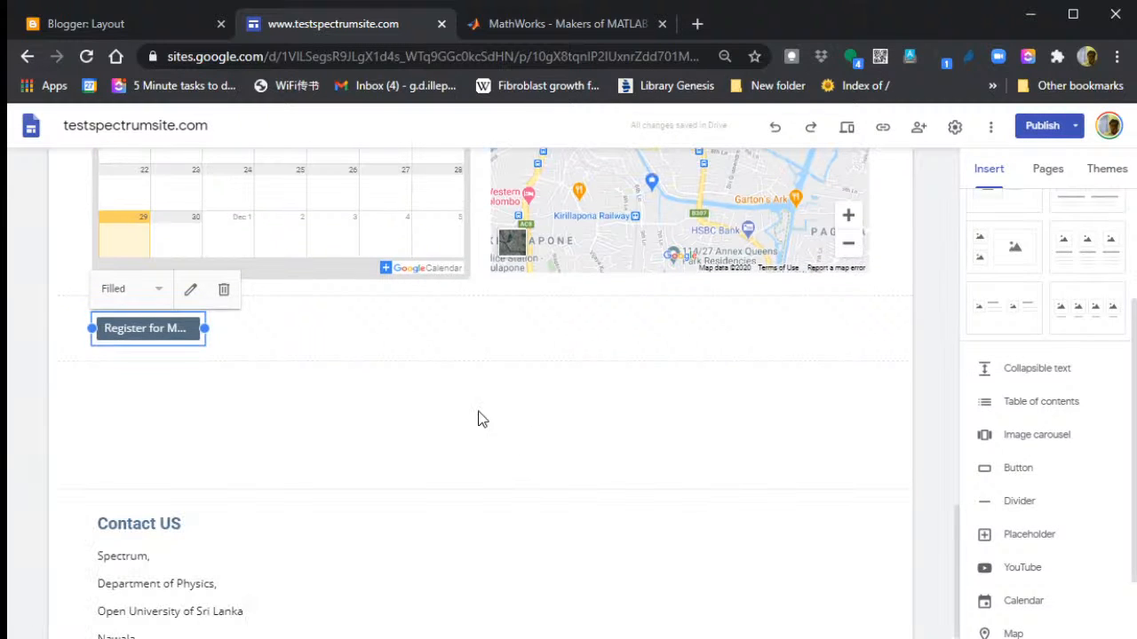
click(425, 333)
scroll(406, 435, up, 2)
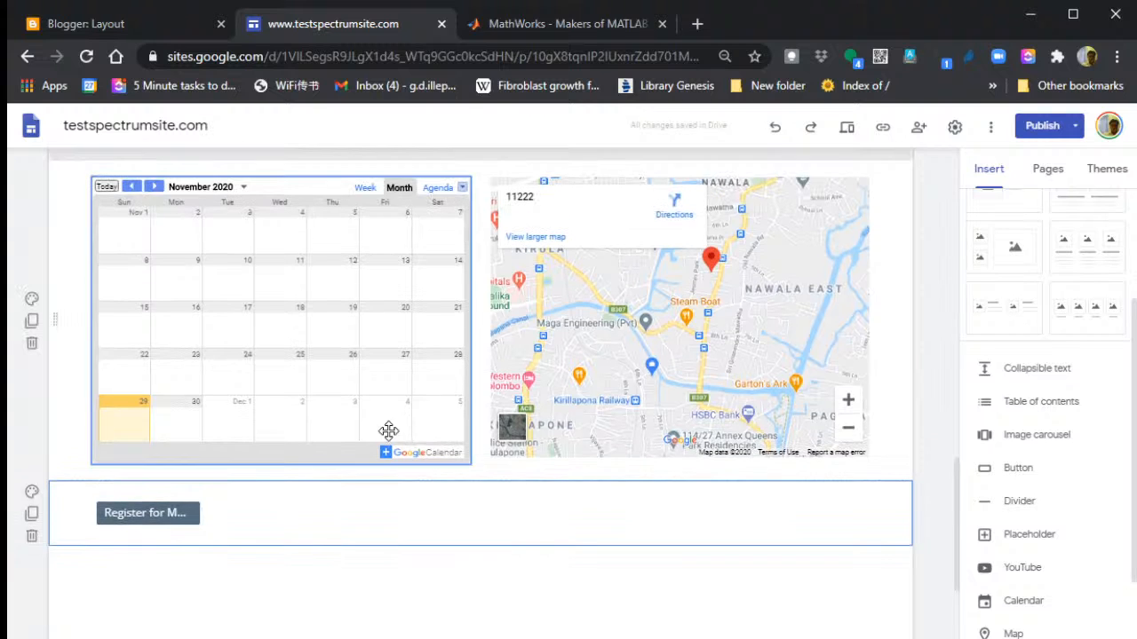
scroll(89, 500, up, 2)
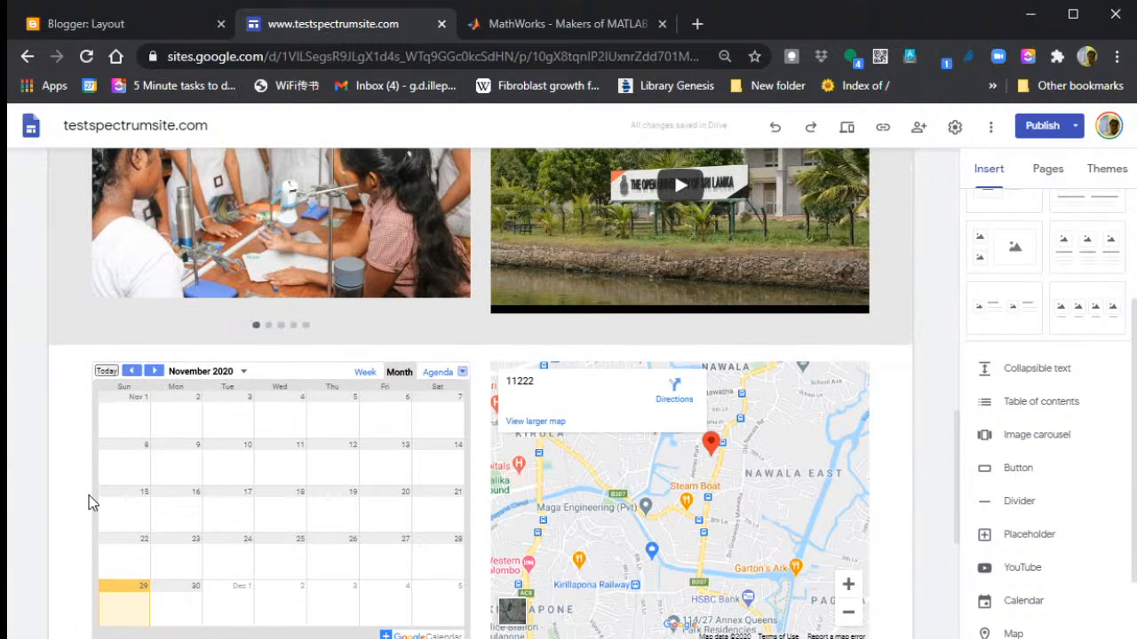
scroll(119, 540, down, 1)
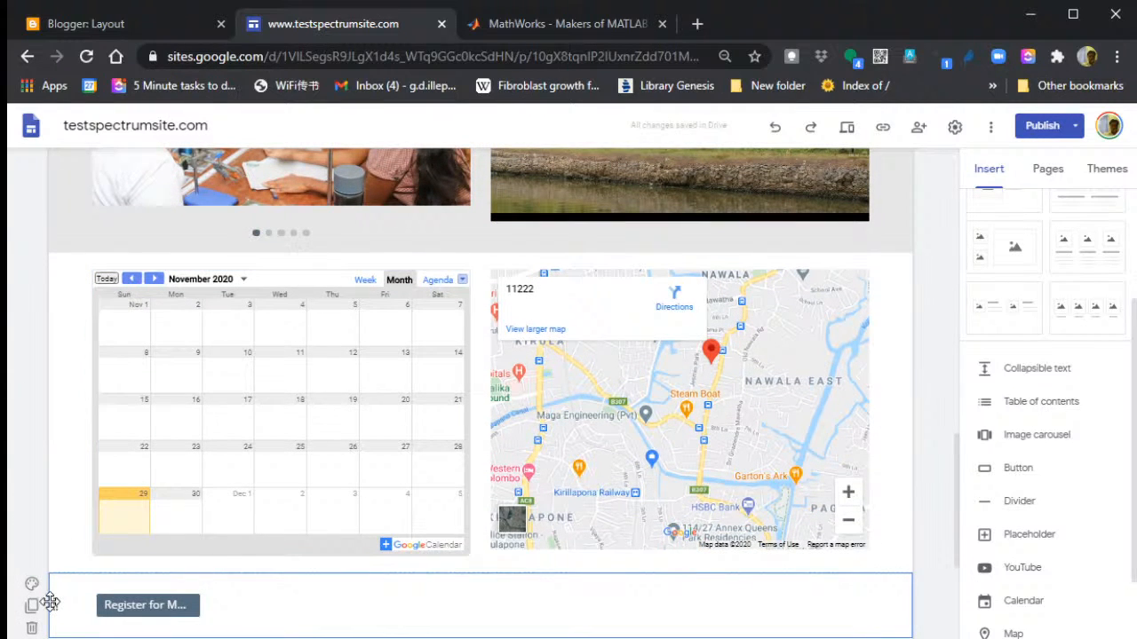
drag(51, 603, 45, 271)
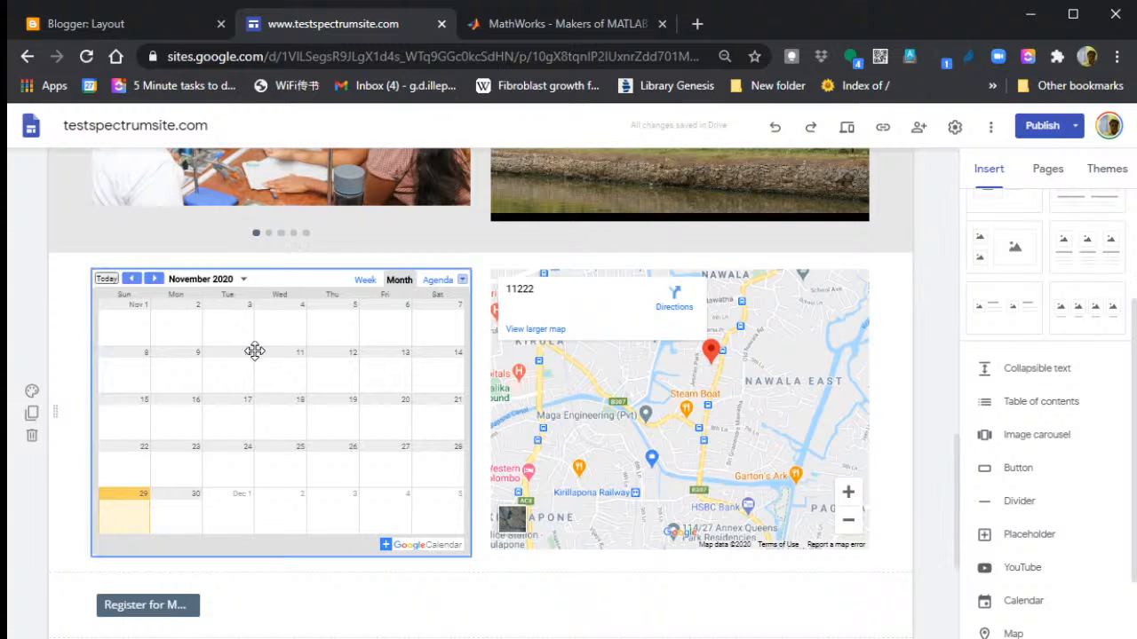
drag(56, 604, 68, 249)
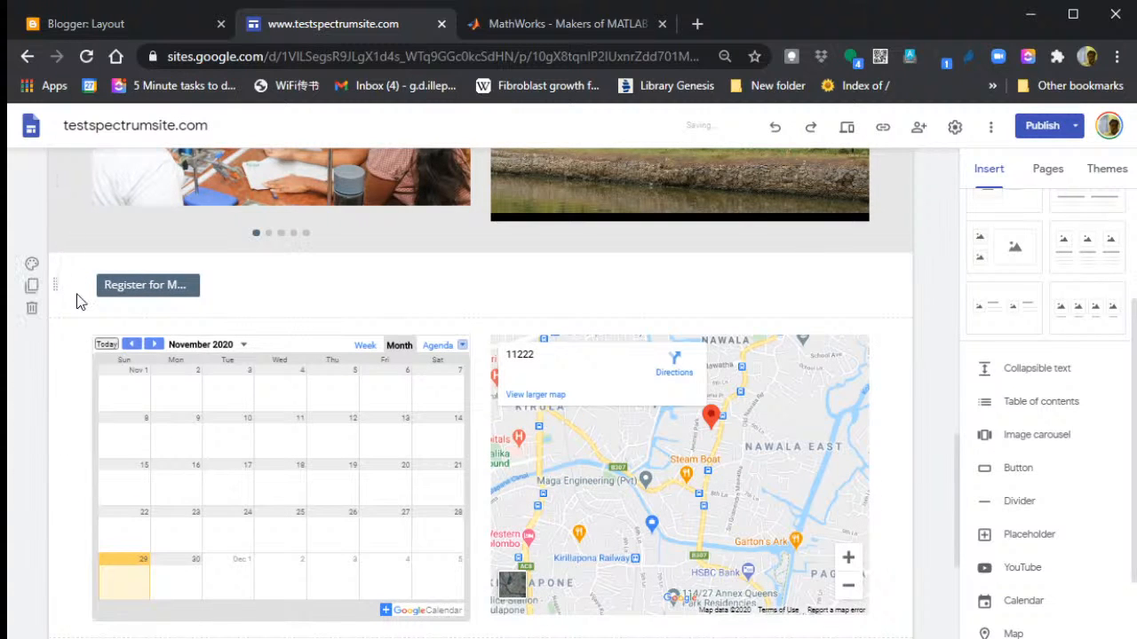
- Give the registration button's section the Emphasis 1 background and widen the button to match the image carousel above
click(31, 264)
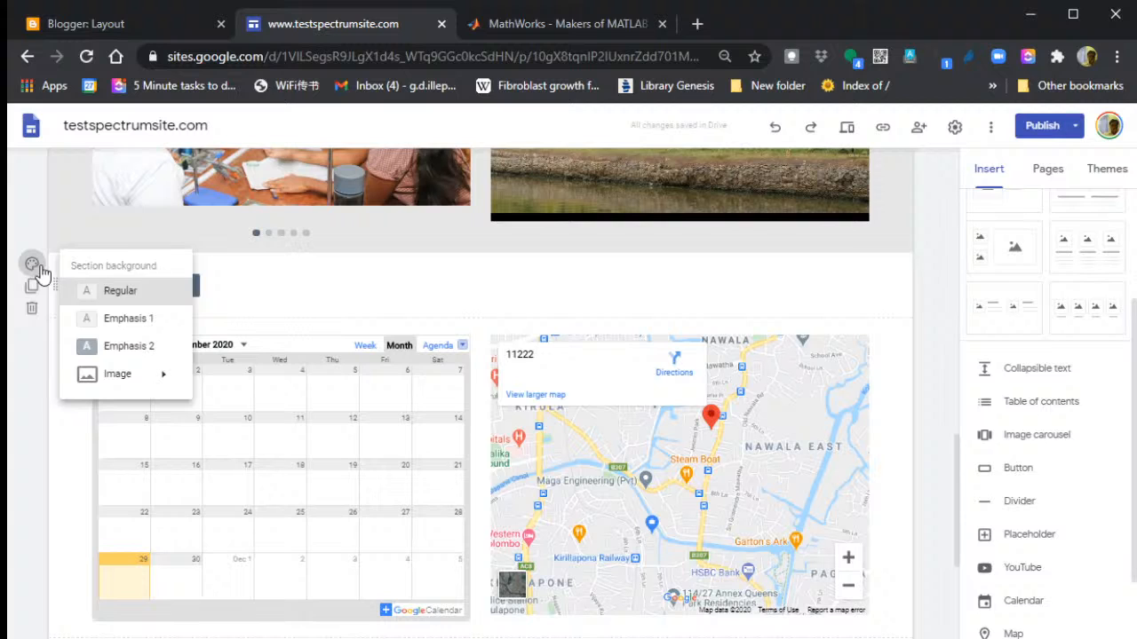
click(130, 325)
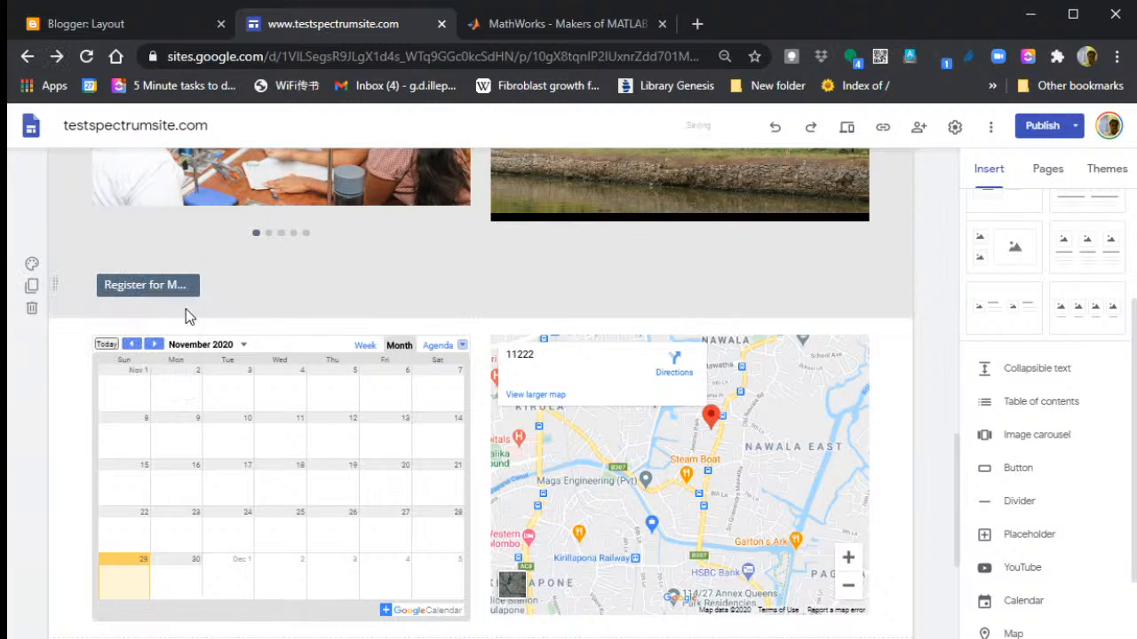
click(198, 288)
drag(198, 287, 510, 283)
click(511, 284)
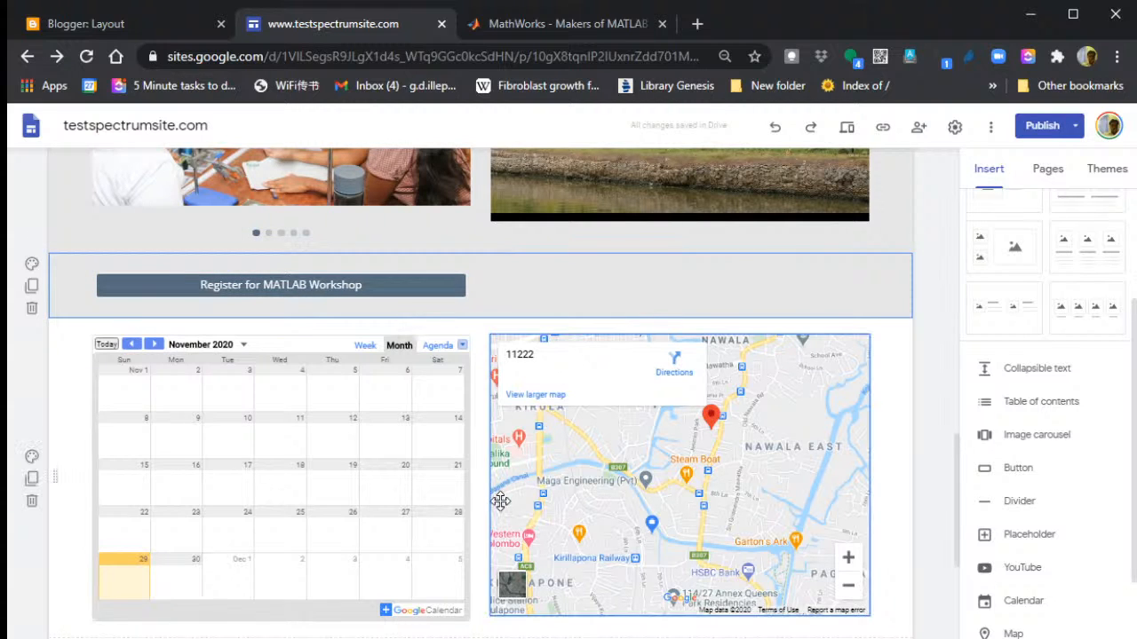
- Narrow the Events heading to the image carousel's width and place the registration button beside it, above the video
scroll(477, 493, up, 2)
click(284, 467)
scroll(419, 474, up, 1)
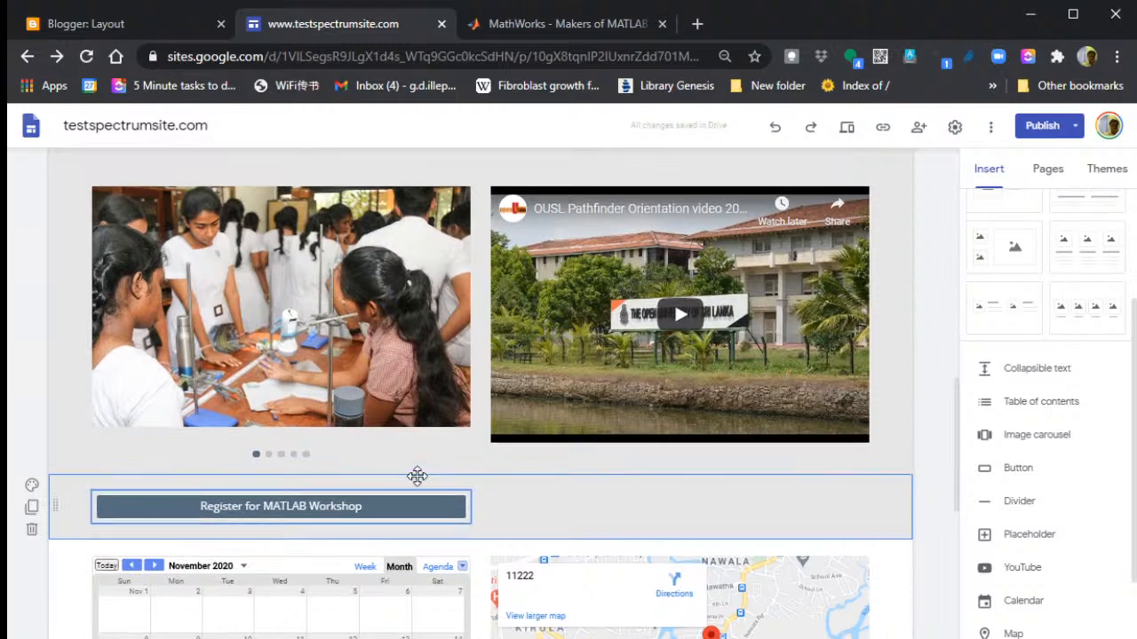
drag(263, 550, 317, 504)
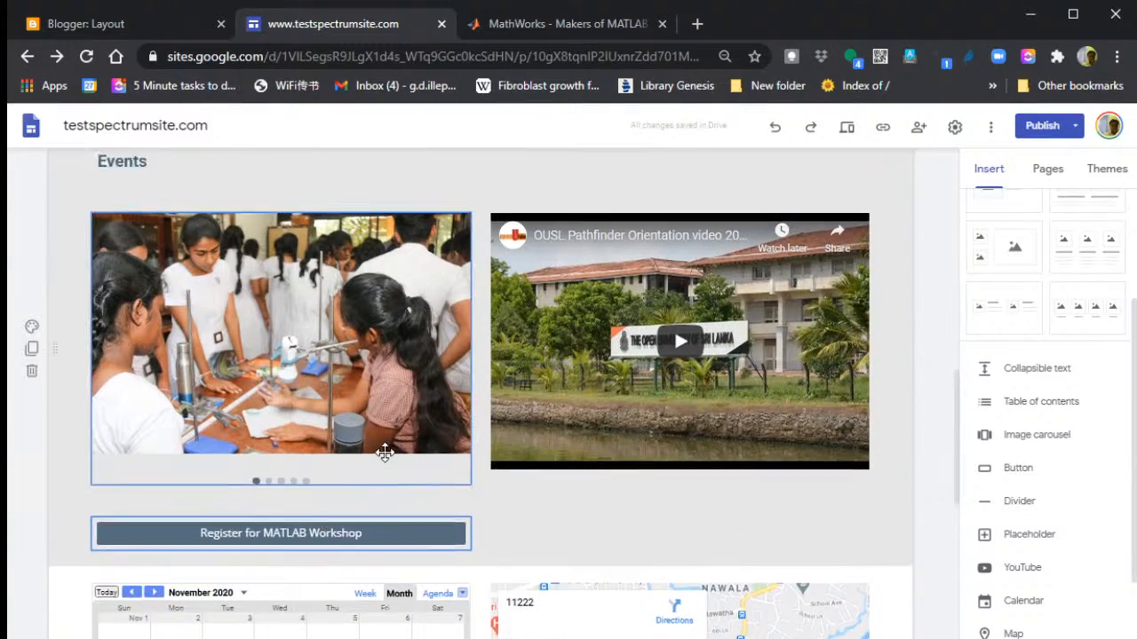
scroll(381, 452, up, 2)
click(242, 330)
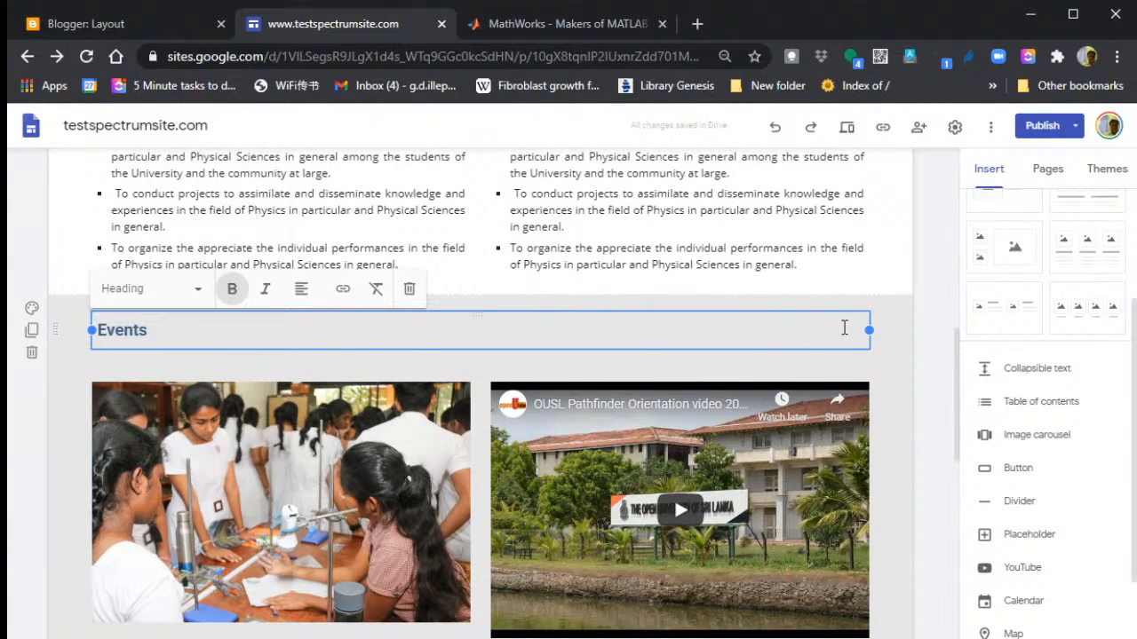
drag(852, 331, 458, 330)
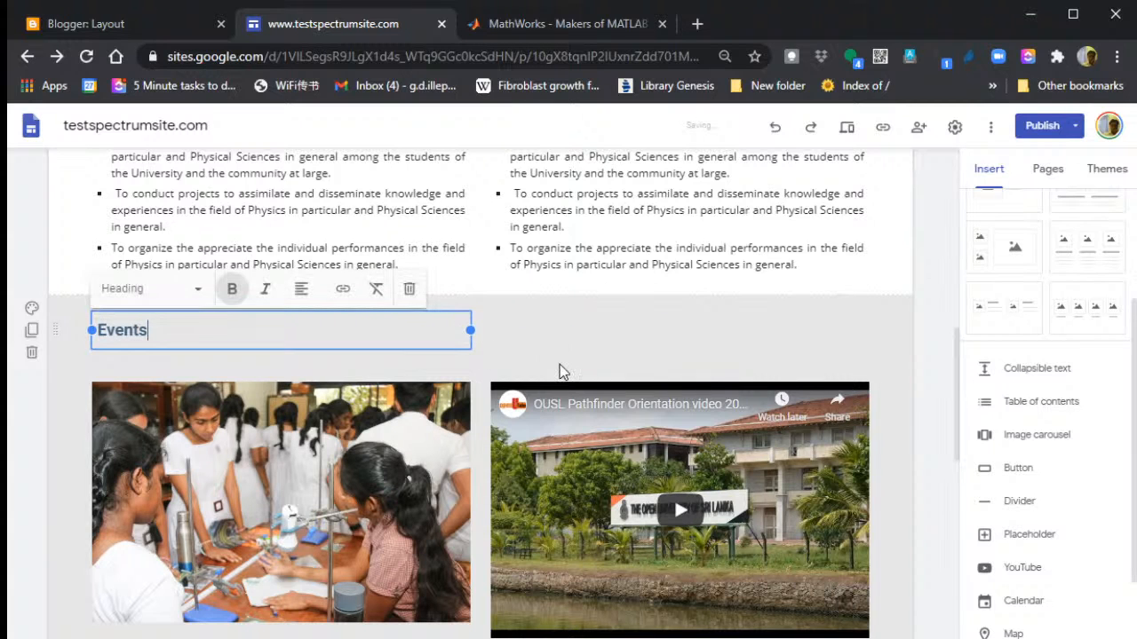
scroll(561, 365, down, 2)
drag(399, 510, 584, 391)
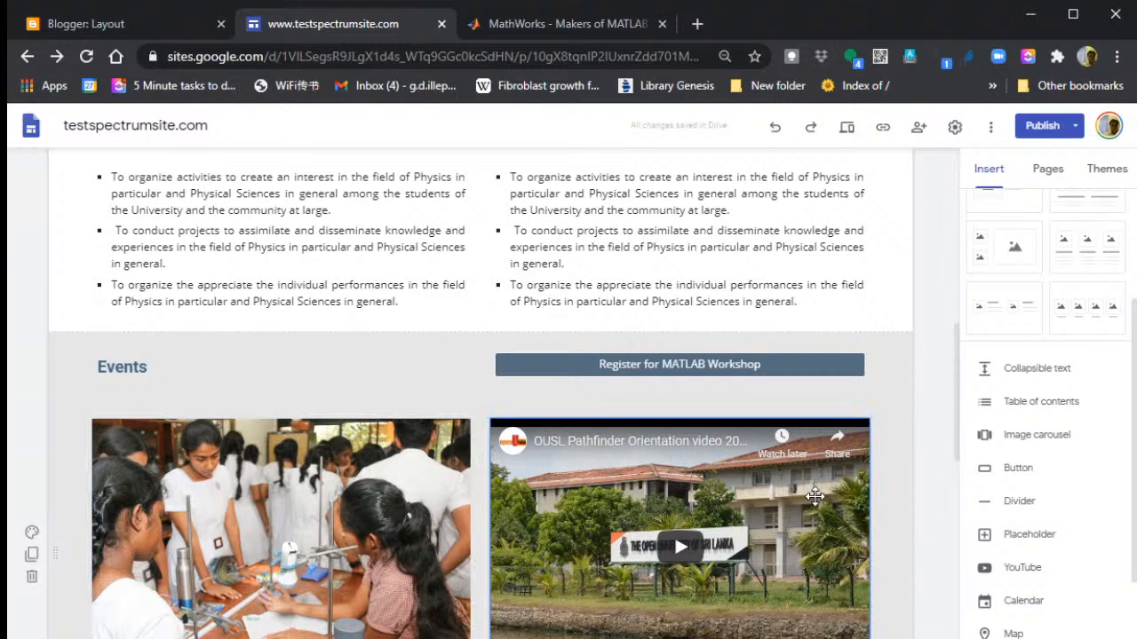
scroll(815, 495, down, 2)
scroll(812, 495, up, 1)
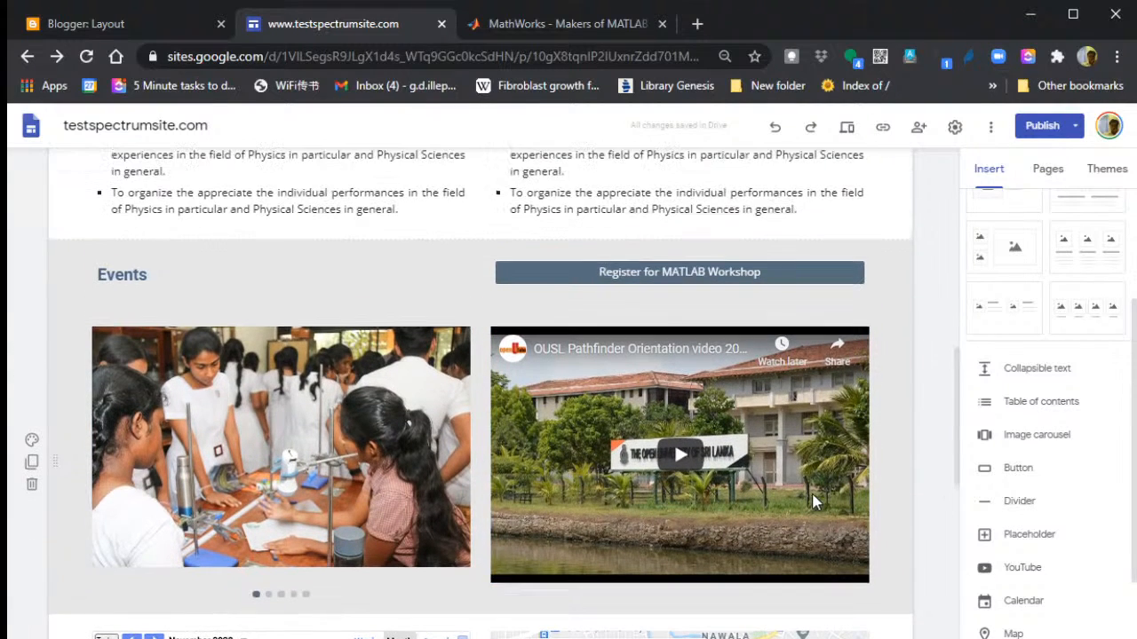
click(680, 281)
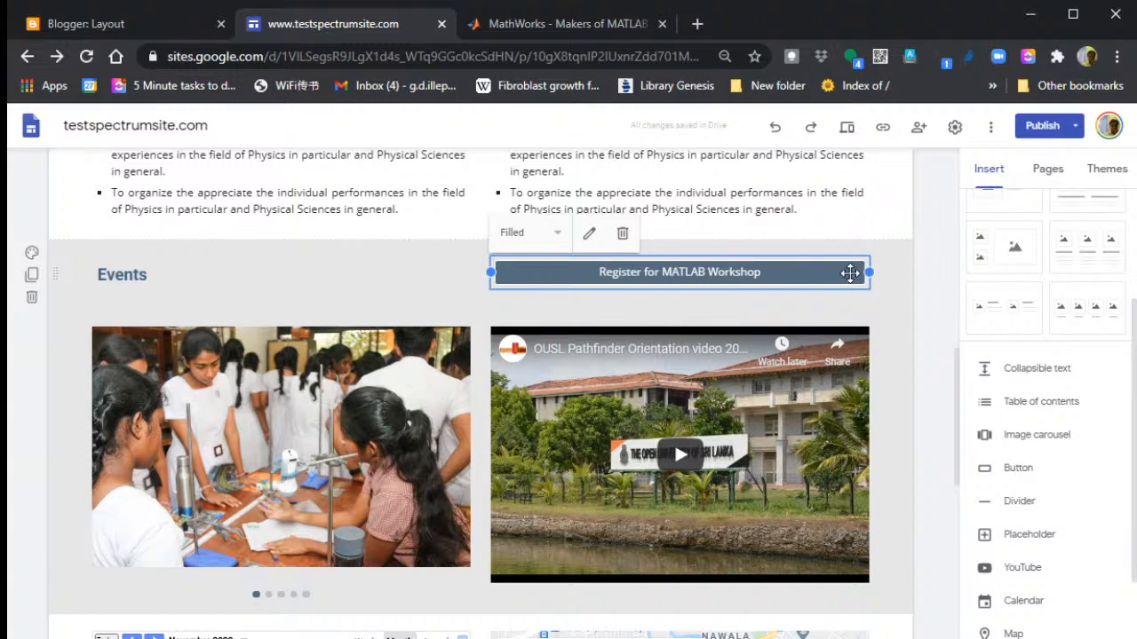
click(927, 255)
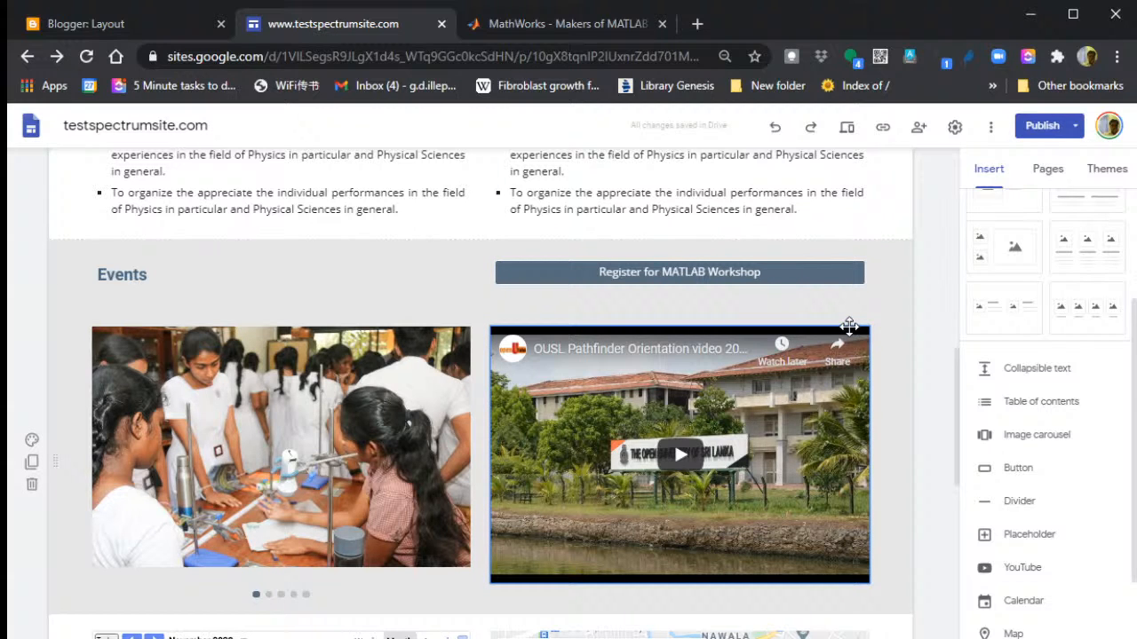
- Publish the site with the added announcement banner and the updated Home page
scroll(848, 326, up, 10)
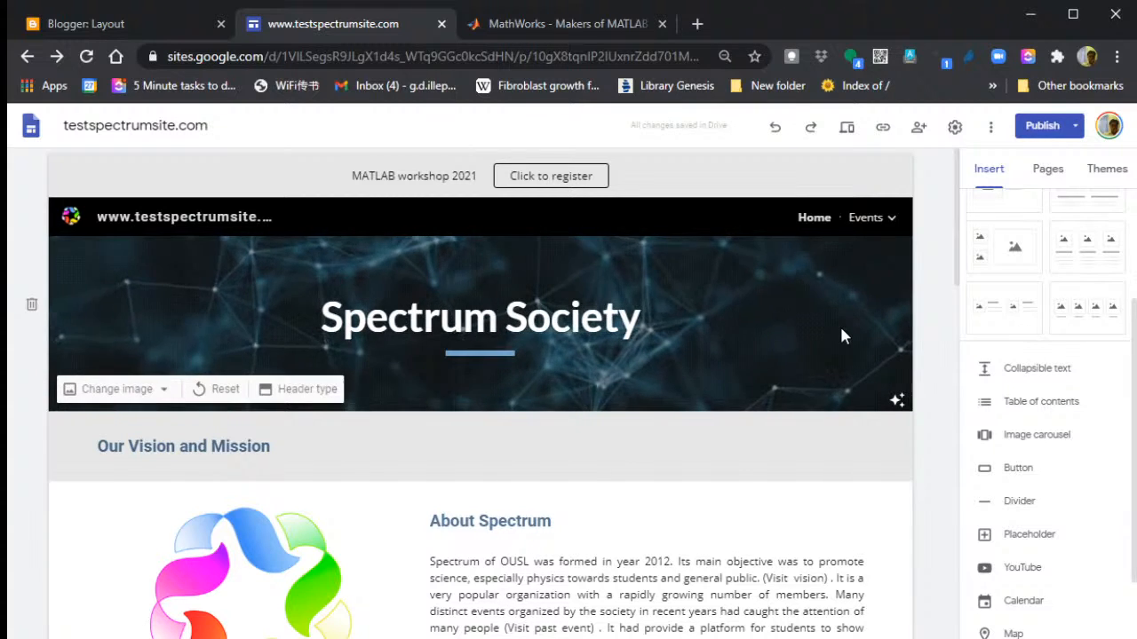
click(1044, 133)
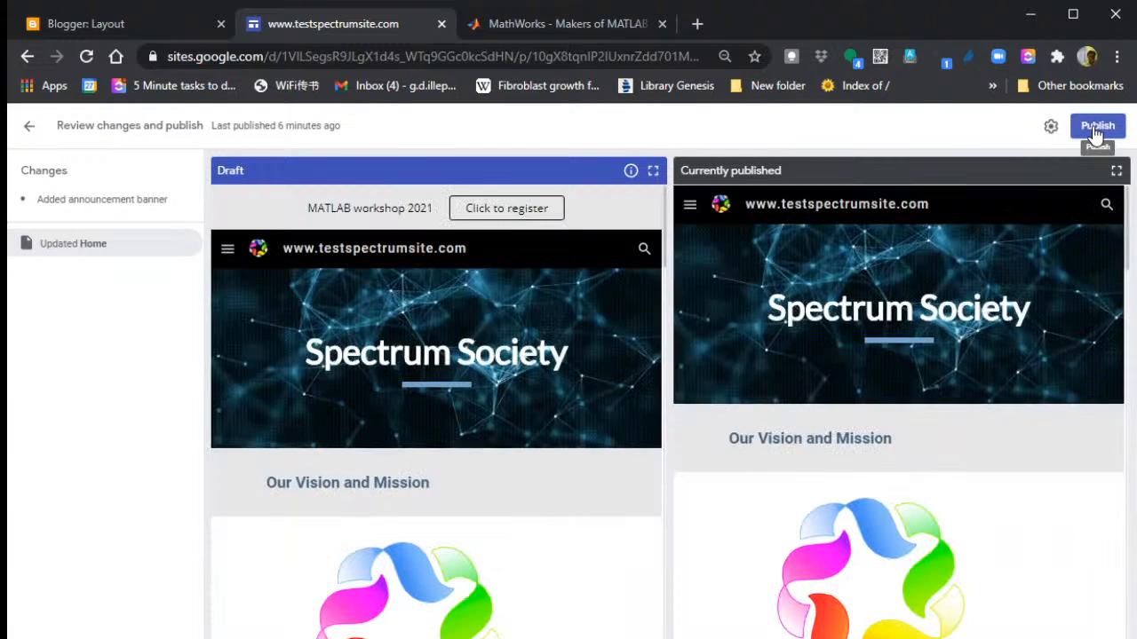
click(1096, 129)
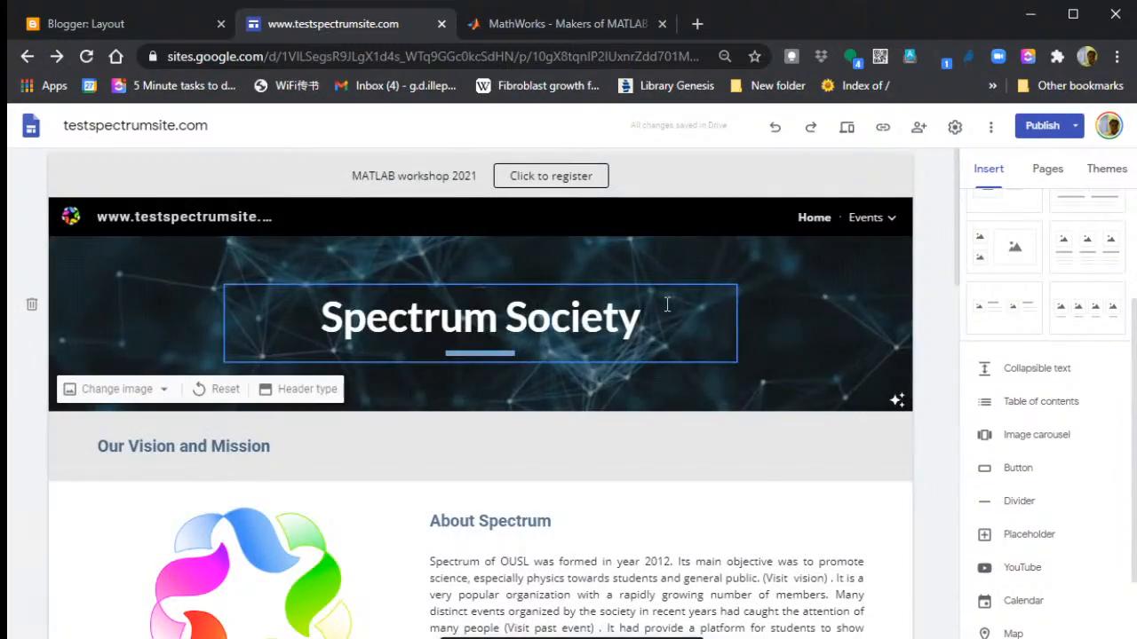
scroll(661, 293, down, 7)
scroll(668, 304, down, 3)
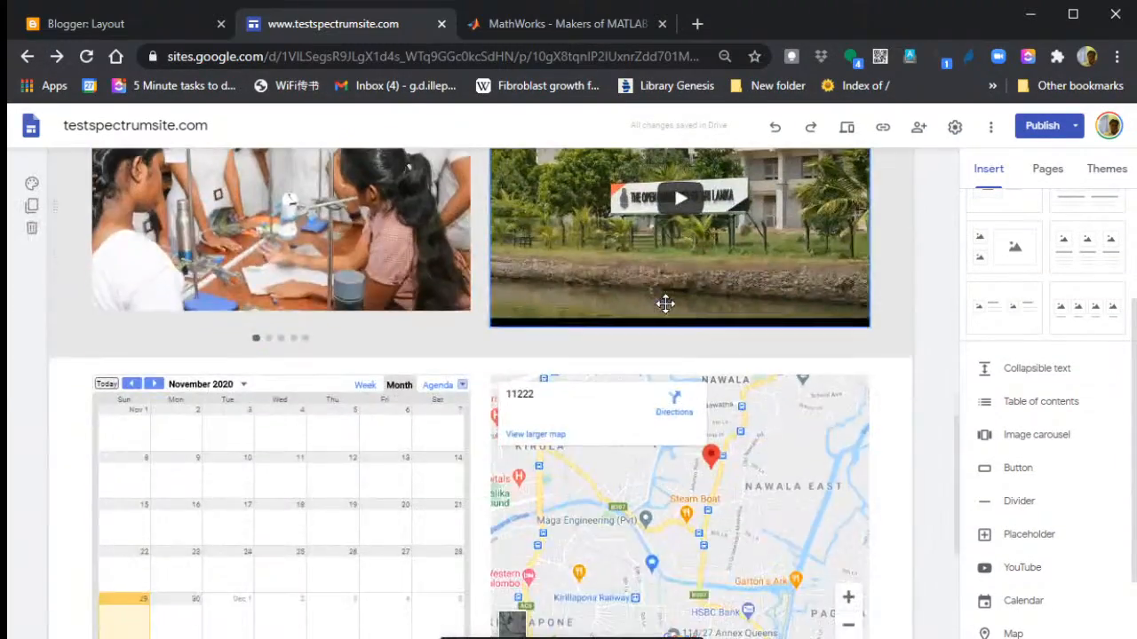
scroll(668, 305, up, 10)
scroll(668, 304, up, 3)
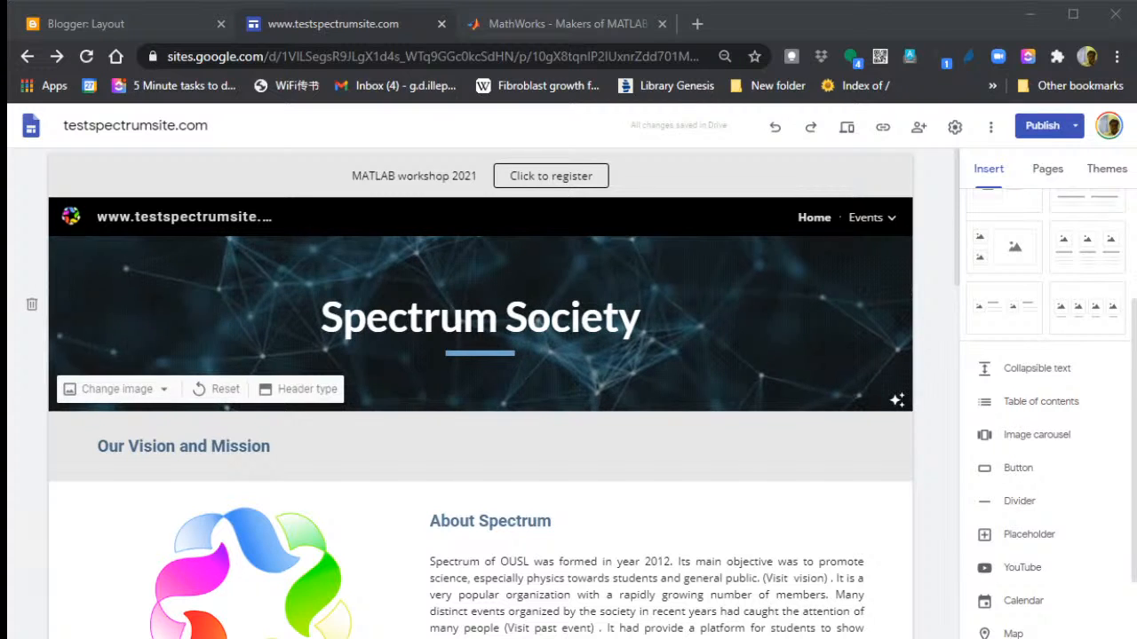
scroll(480, 355, down, 3)
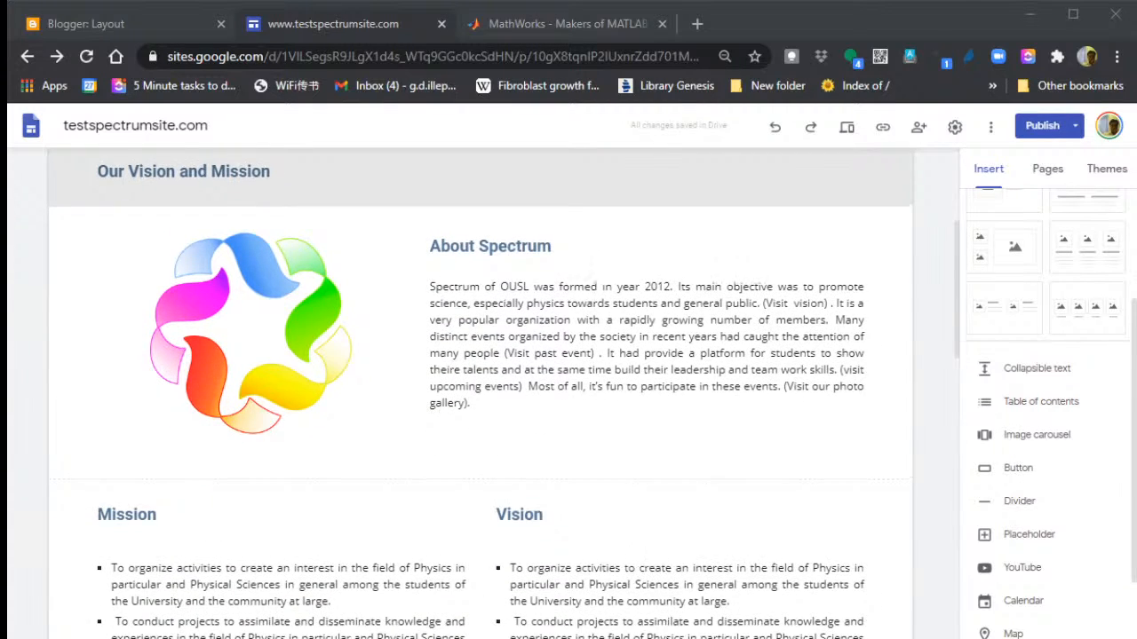
scroll(480, 391, up, 3)
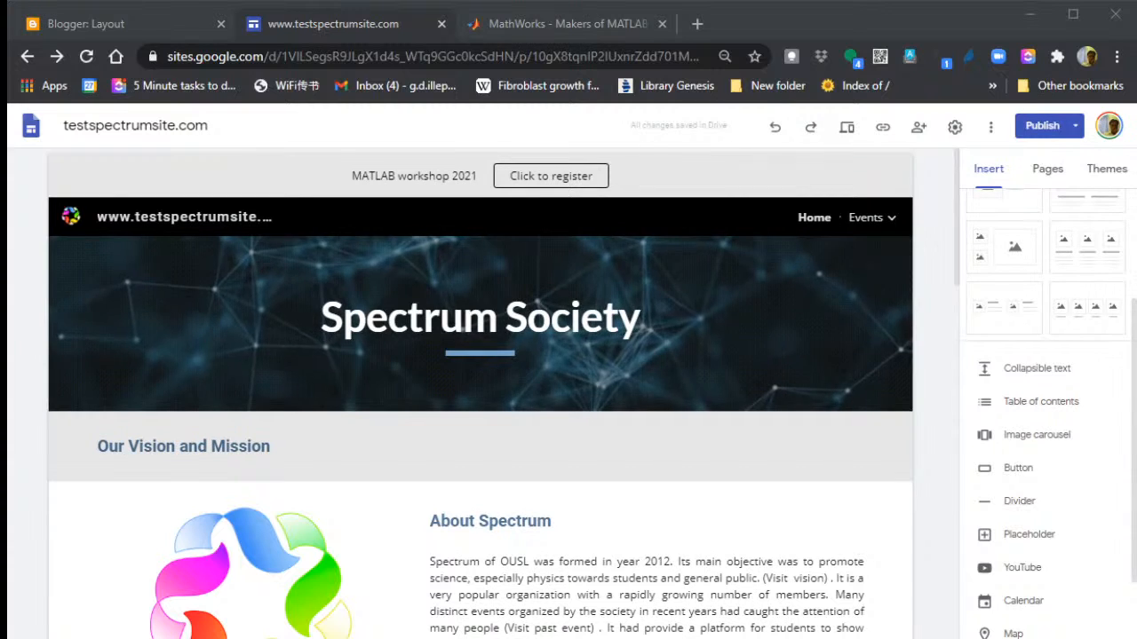
- Open the Matlab 2021 page for editing and bring up the elements that can be inserted into it
click(1062, 176)
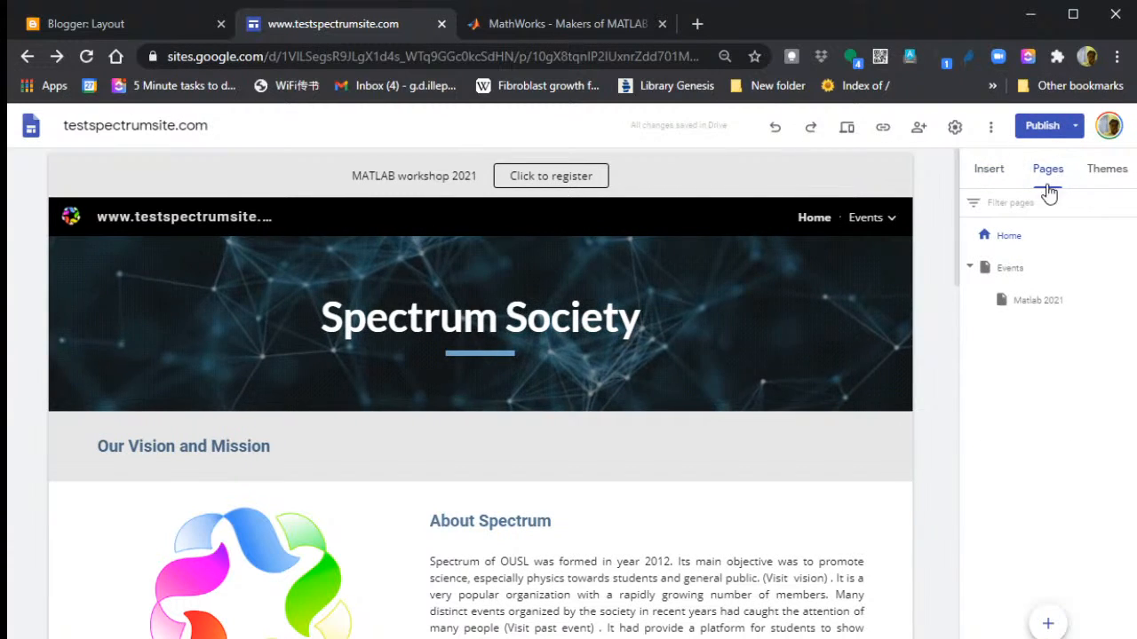
click(1037, 302)
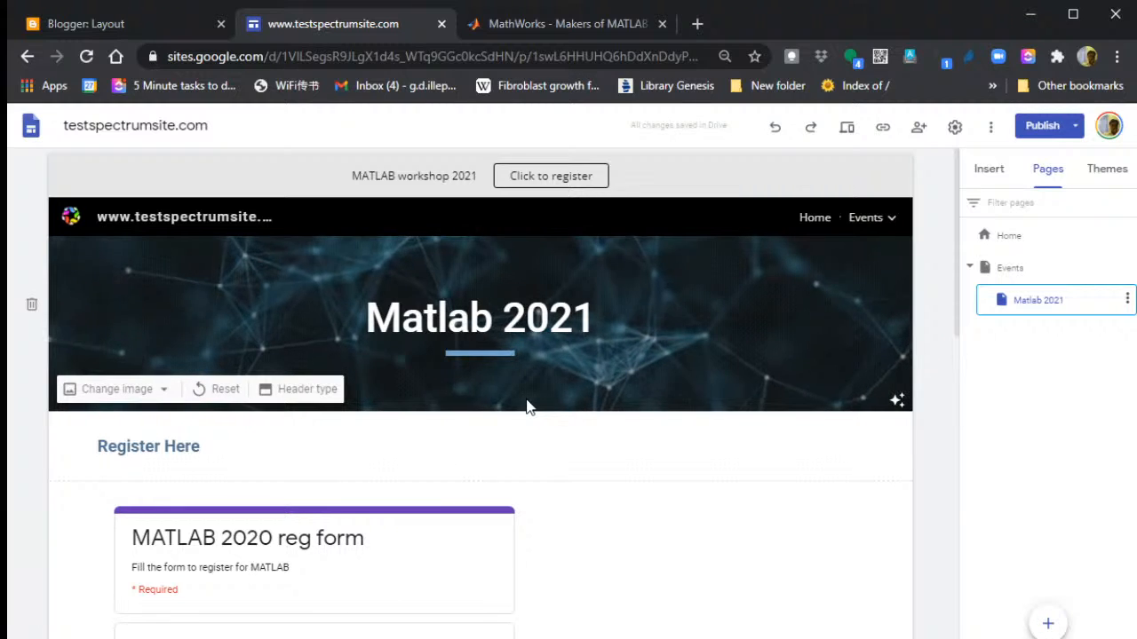
scroll(374, 388, down, 2)
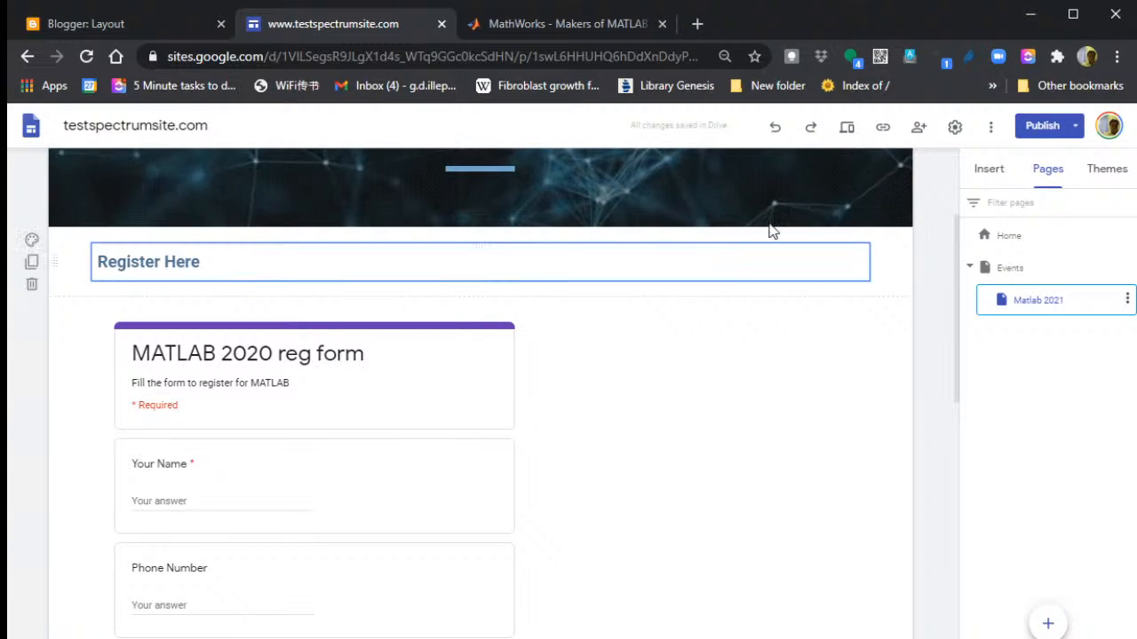
click(986, 175)
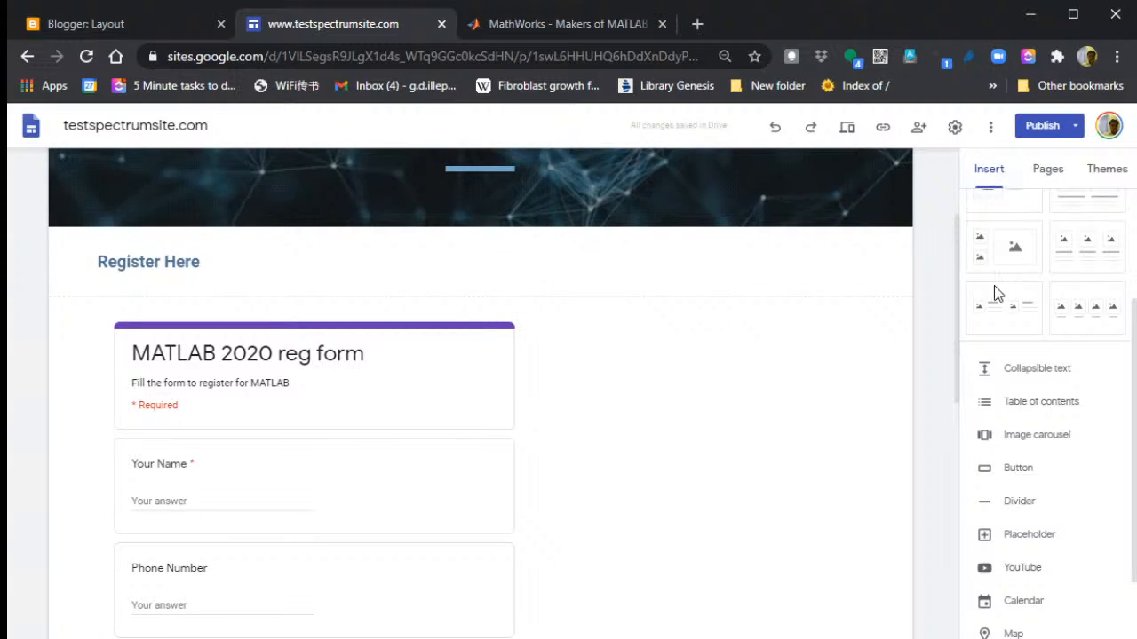
scroll(1053, 358, up, 2)
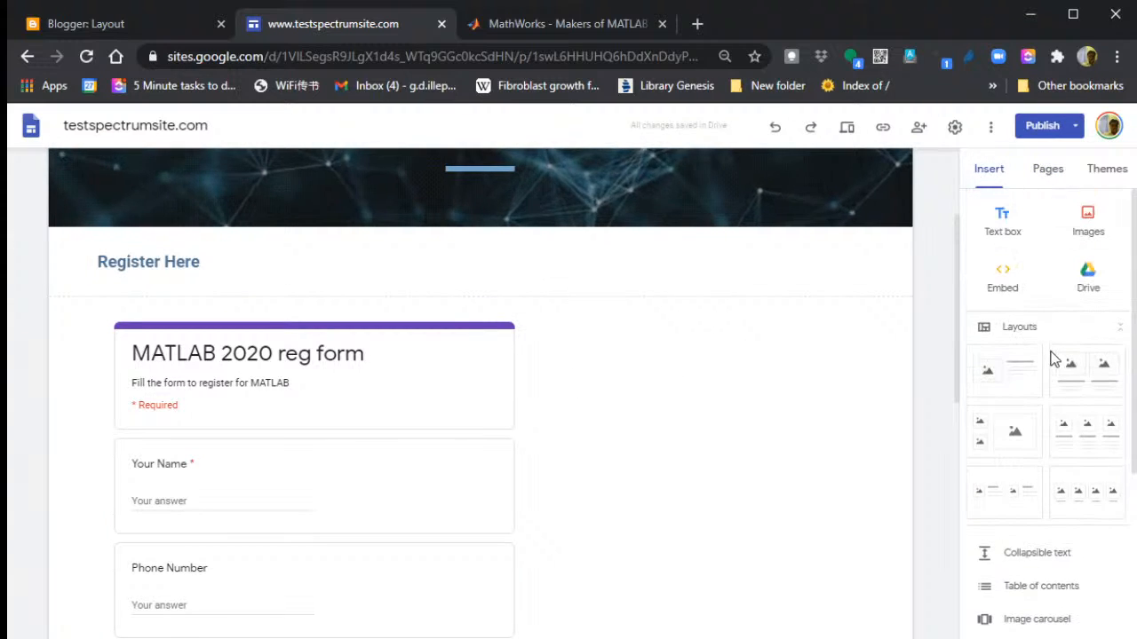
- Search the web for "javascript countdown timer" in the MathWorks browser tab and open the w3schools tutorial
click(601, 24)
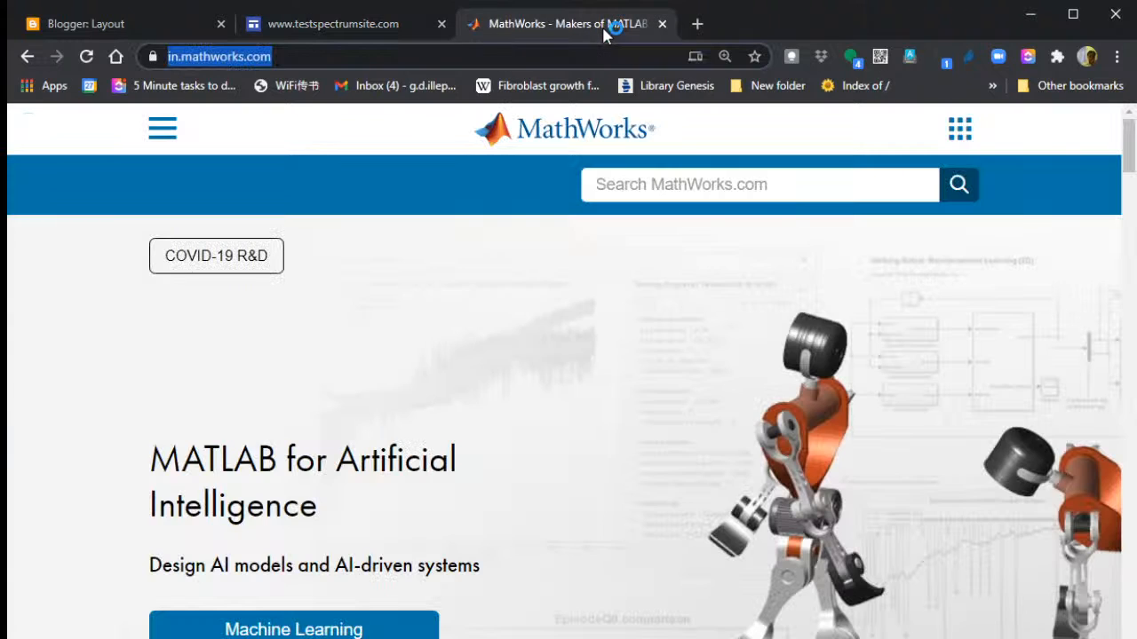
click(586, 54)
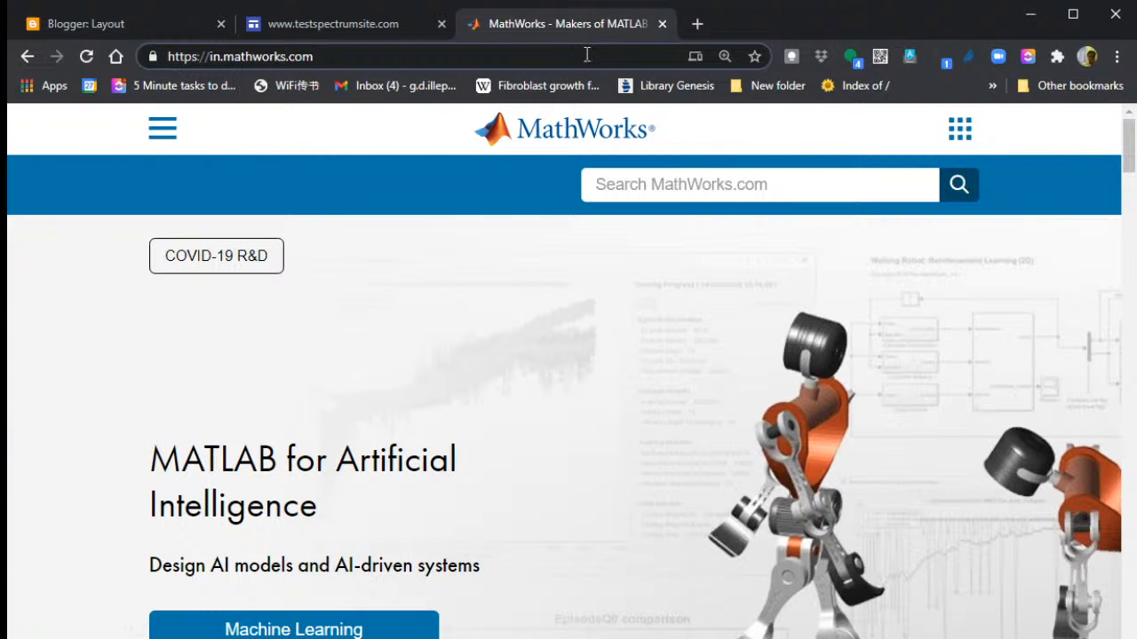
drag(587, 54, 41, 55)
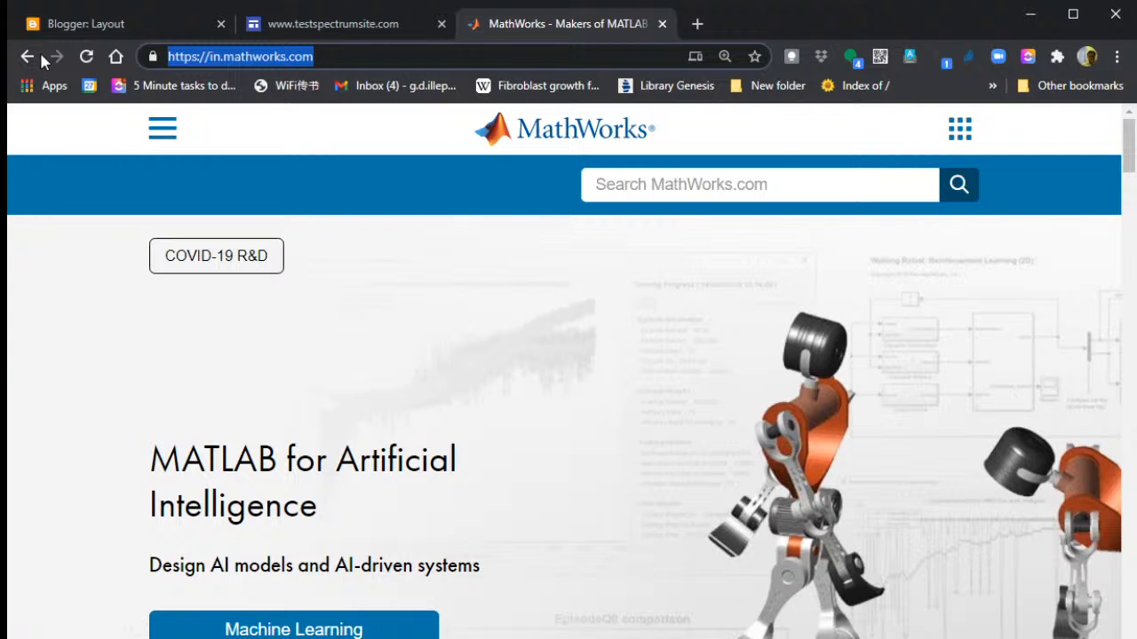
text(javascrip)
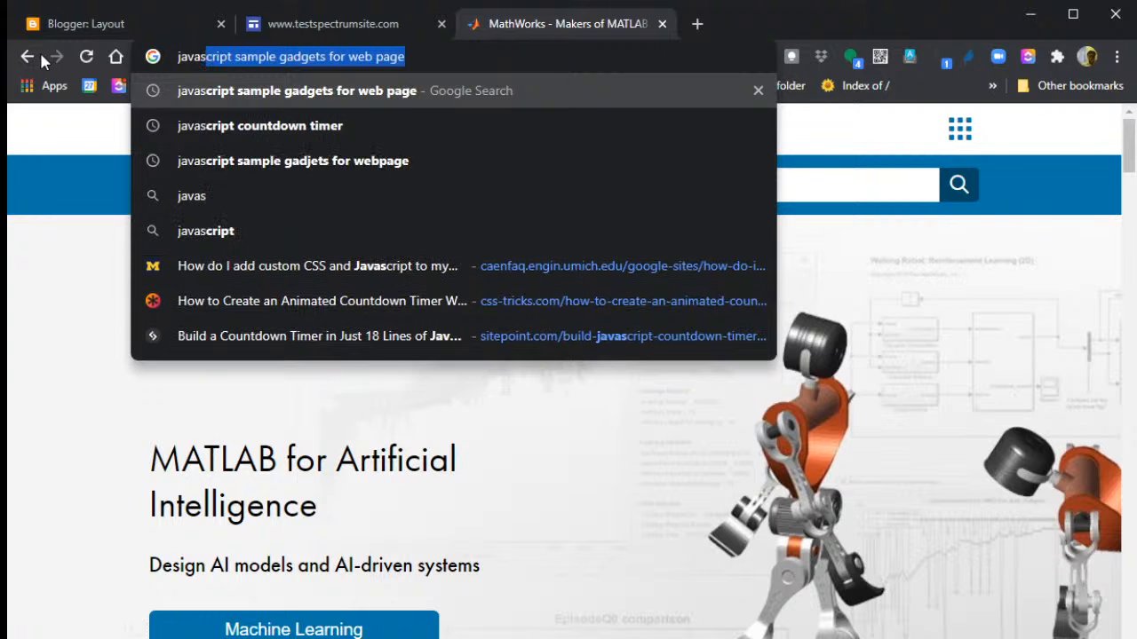
text(t countdown timer)
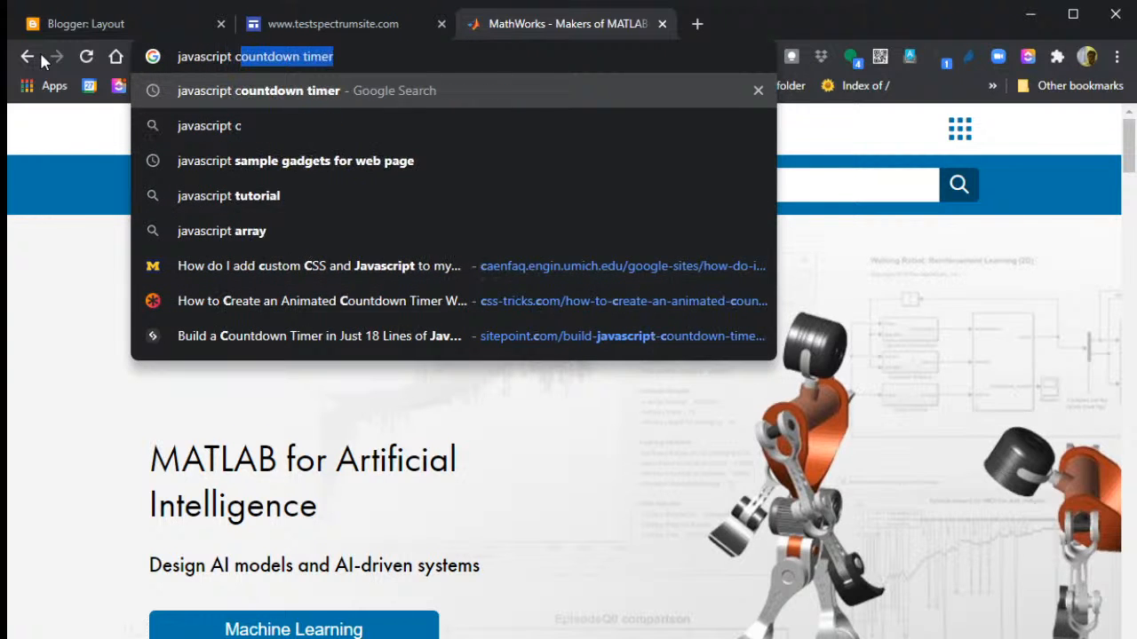
key(Return)
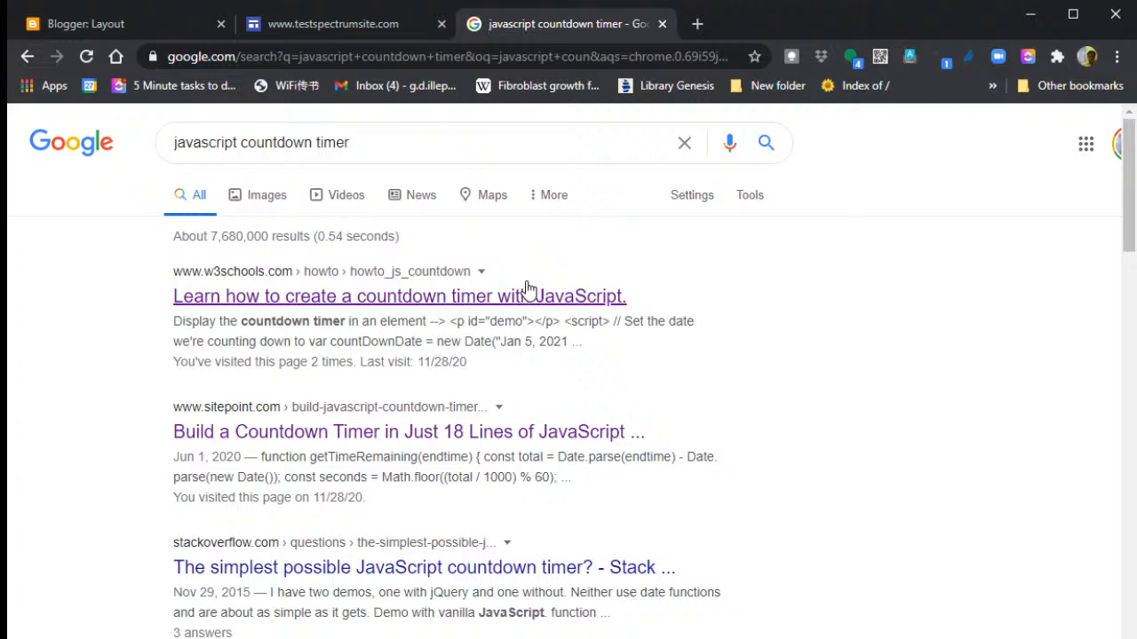
click(263, 304)
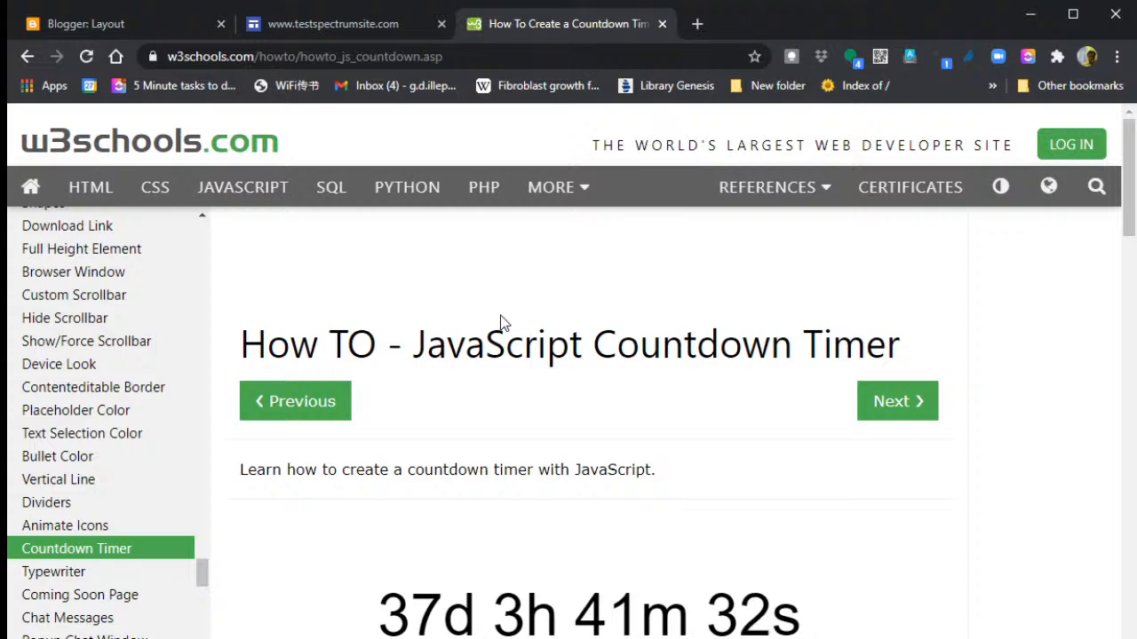
- Copy the complete countdown timer example code, from the opening comment through the closing script tag
scroll(502, 322, down, 2)
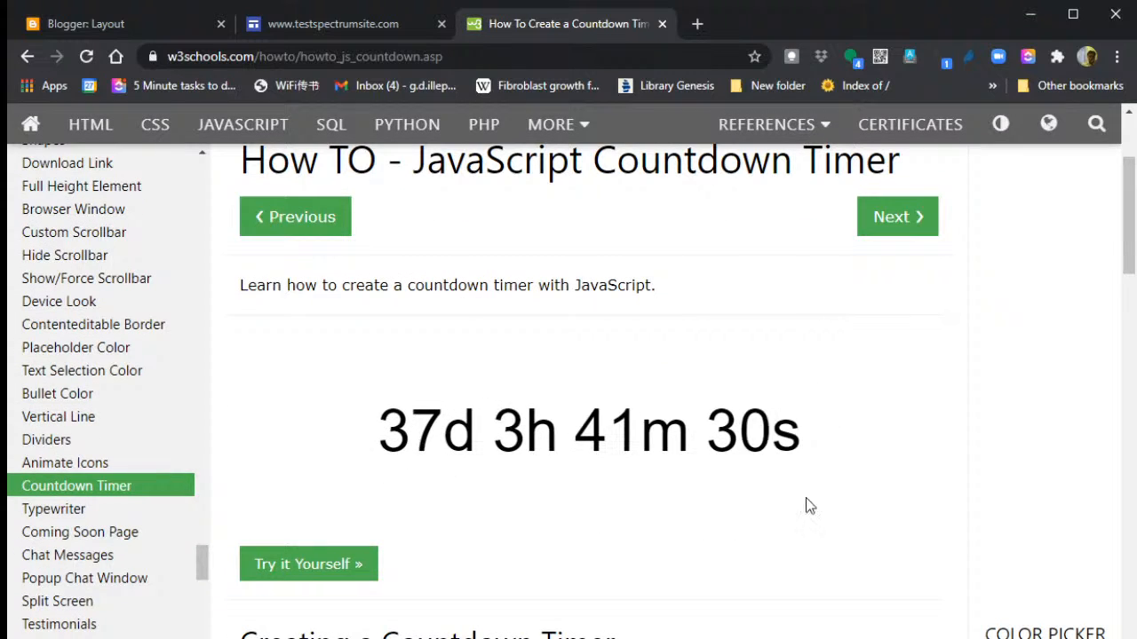
drag(327, 443, 804, 448)
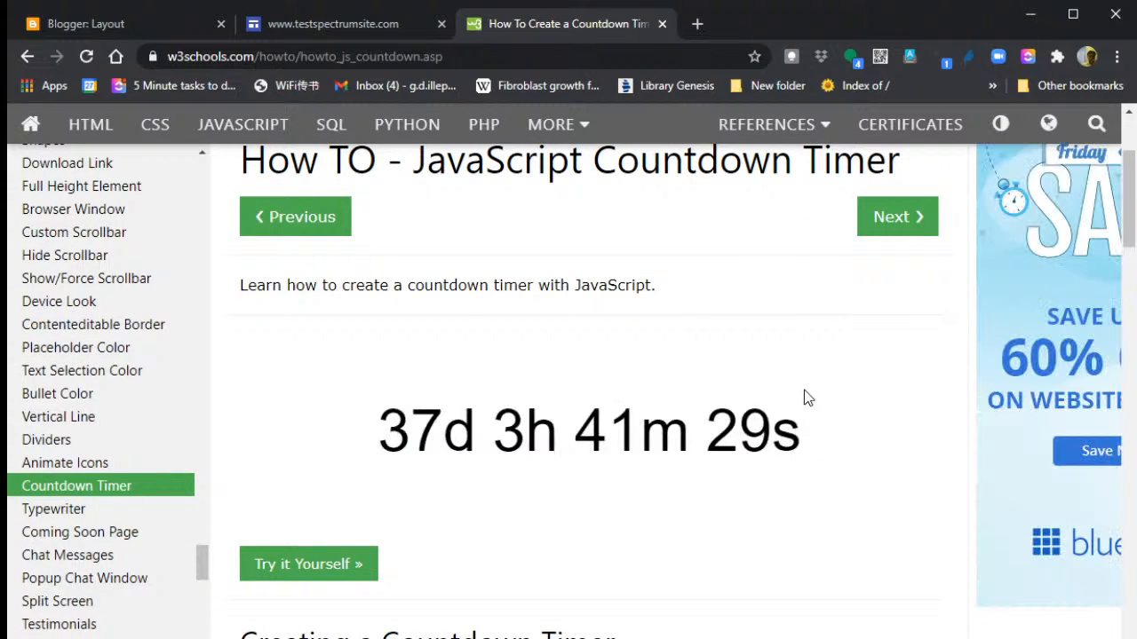
scroll(737, 318, down, 3)
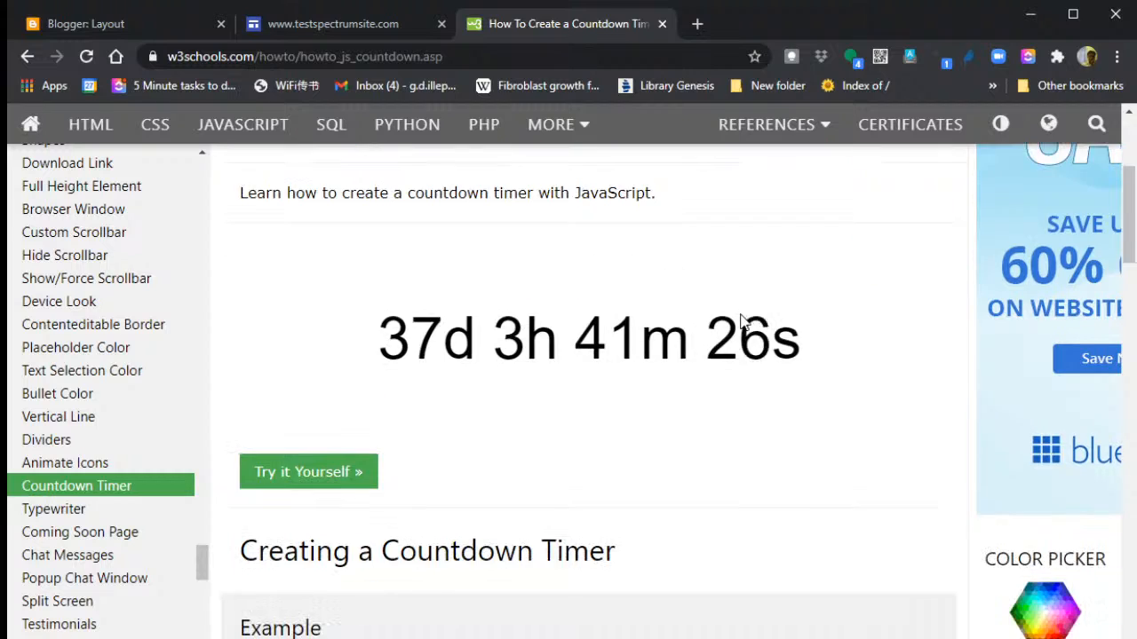
scroll(744, 323, down, 7)
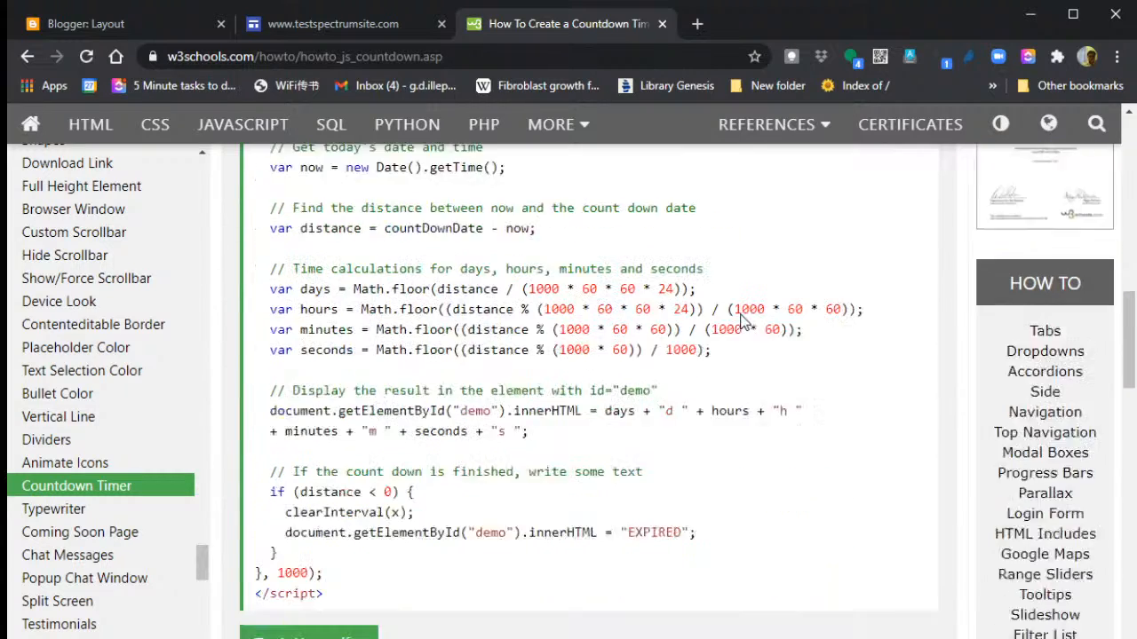
scroll(745, 322, up, 2)
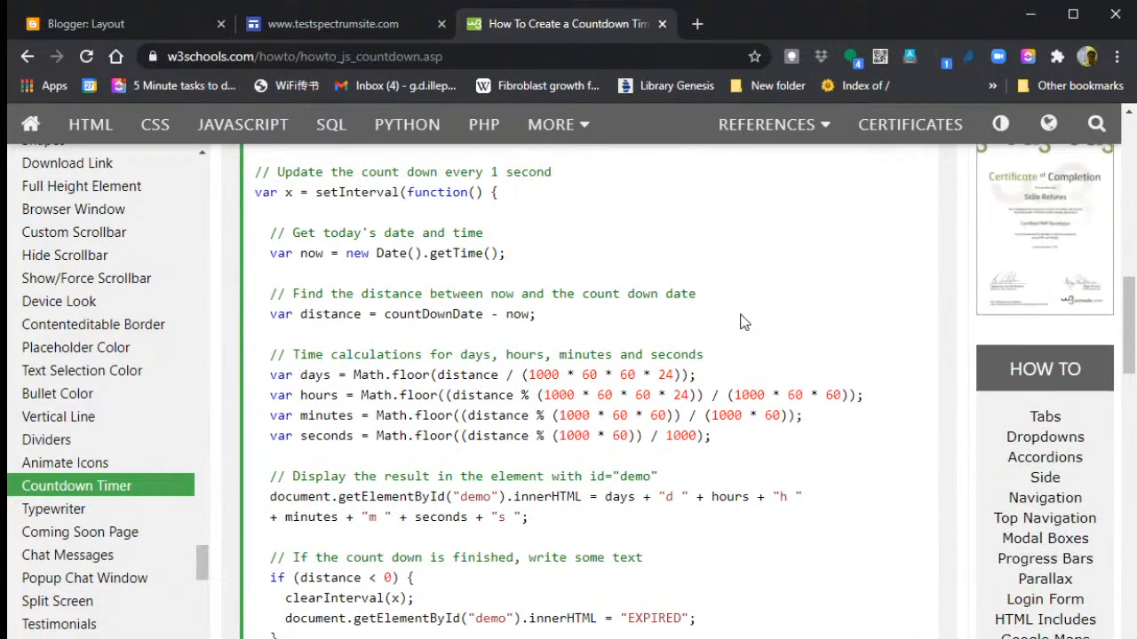
scroll(744, 322, up, 2)
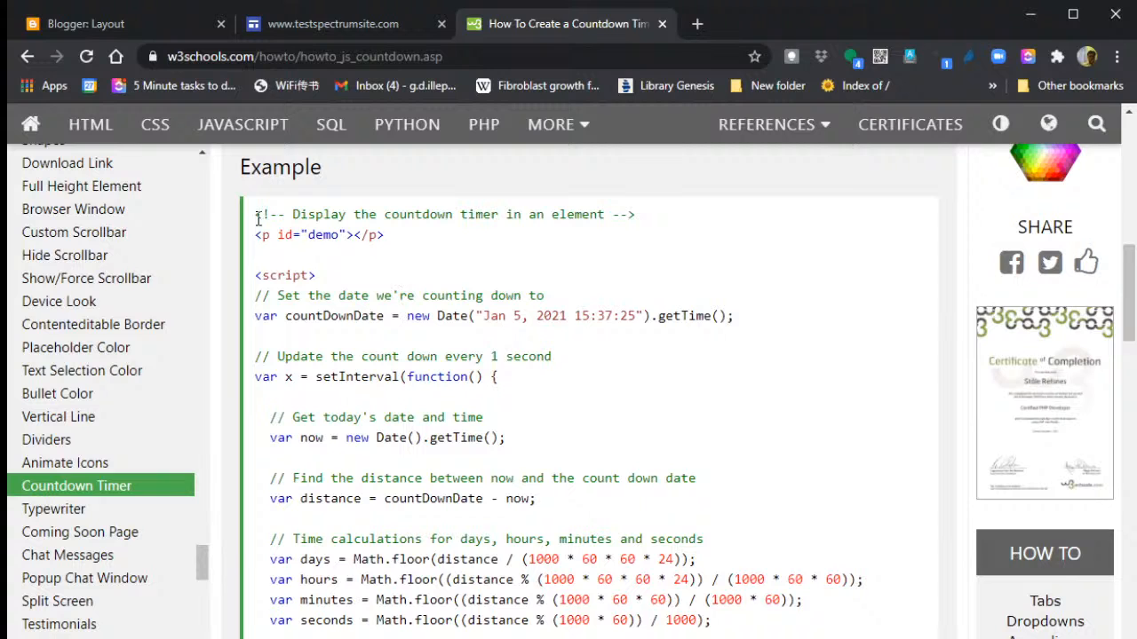
drag(257, 217, 269, 243)
click(390, 253)
drag(257, 218, 441, 352)
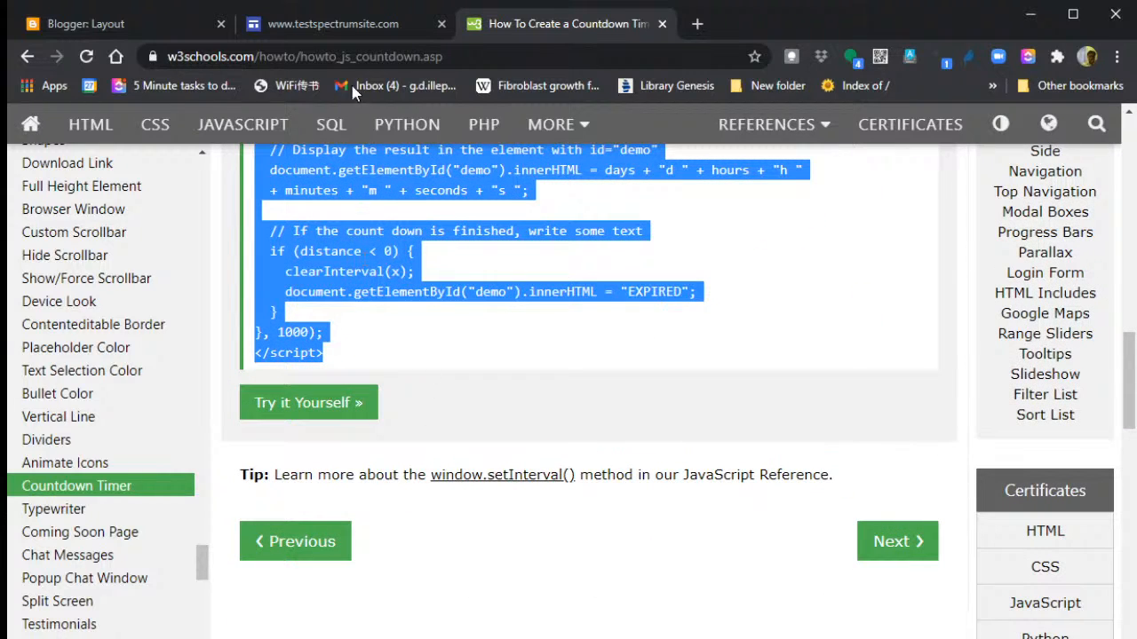
- Switch back to the site editor and paste the copied countdown timer code into a new code embed on the Matlab 2021 page
click(360, 24)
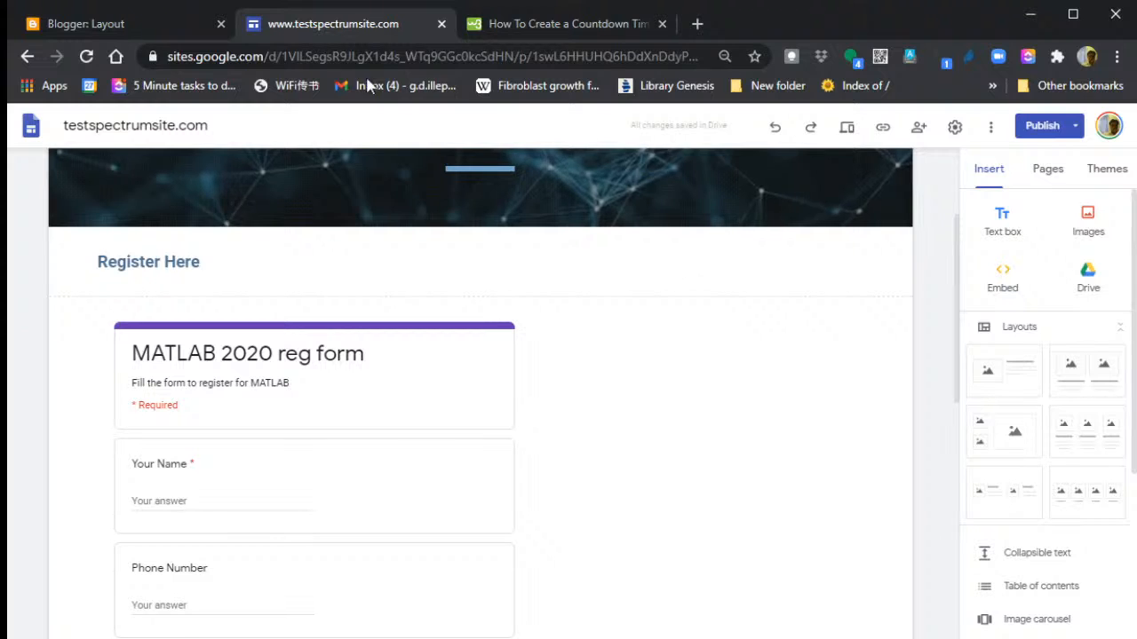
click(1009, 285)
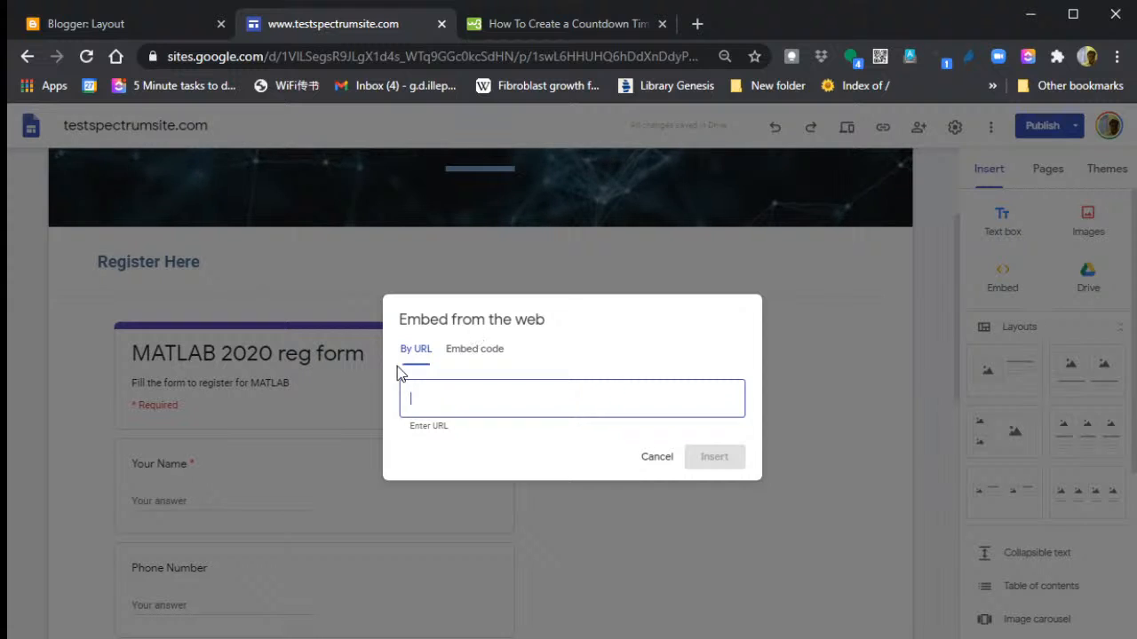
click(483, 354)
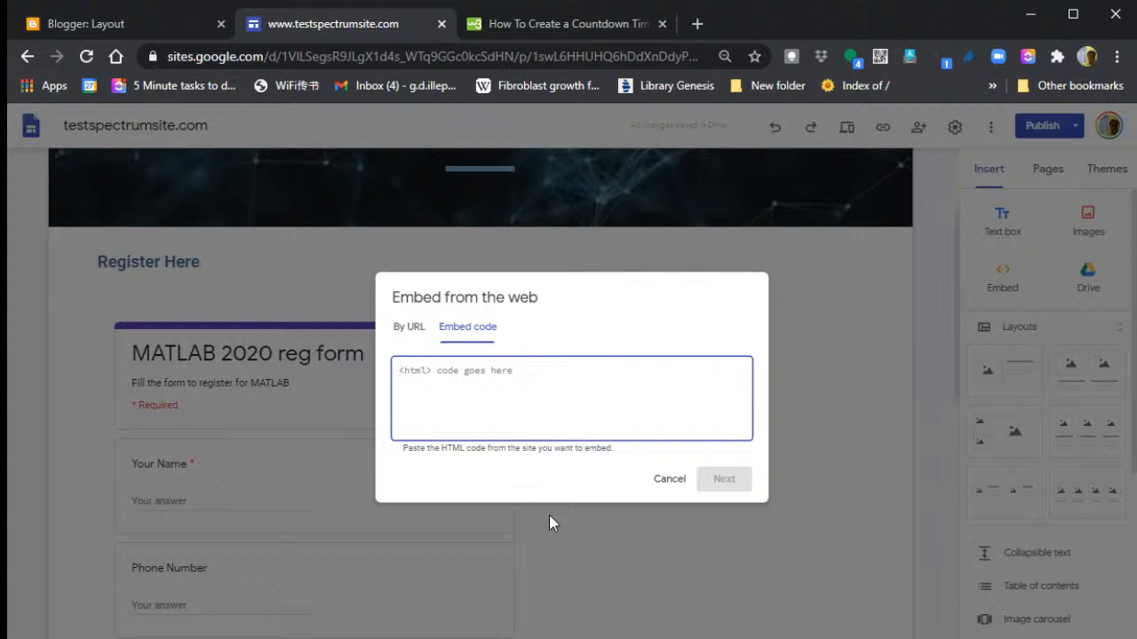
key(ctrl+v)
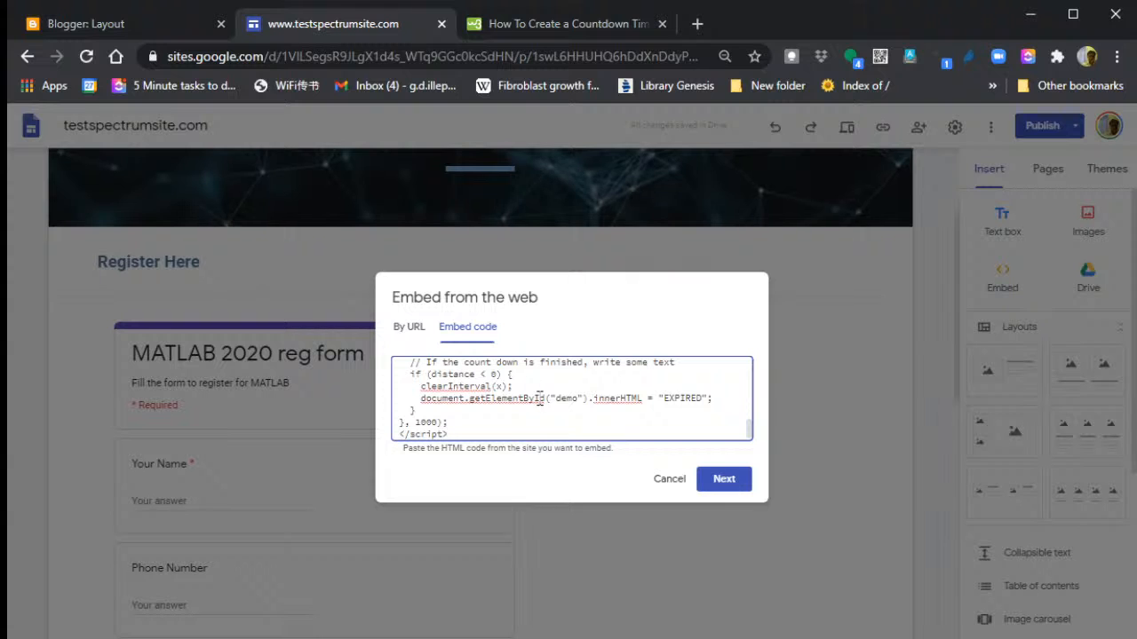
- Change the countdown's target date in the embed code to Jan 15, 2021
scroll(581, 411, up, 6)
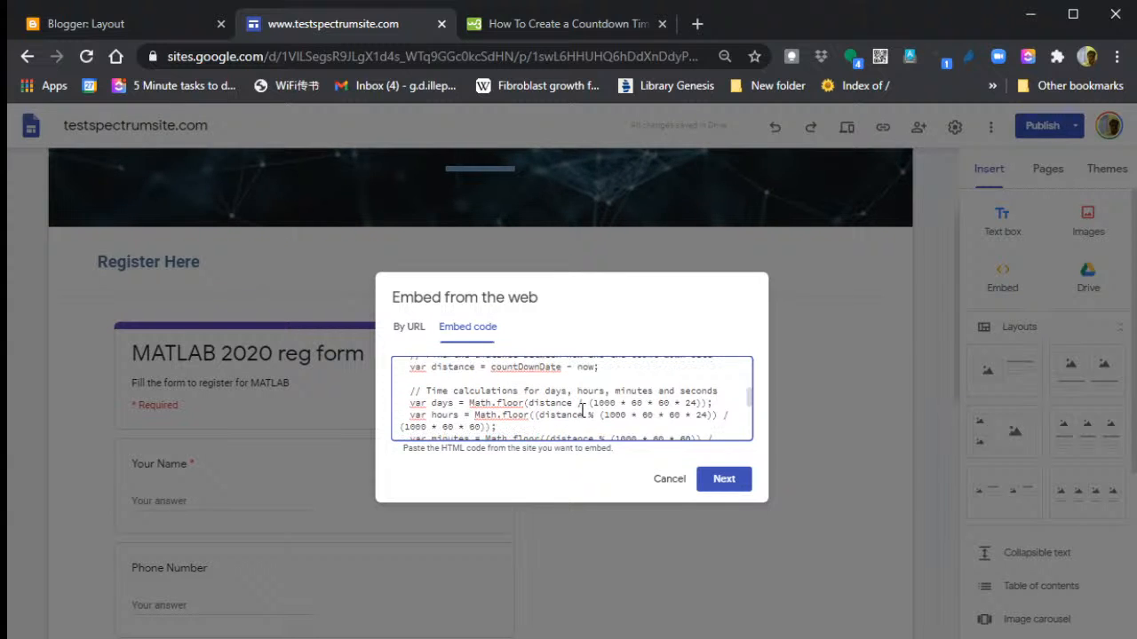
scroll(582, 411, up, 1)
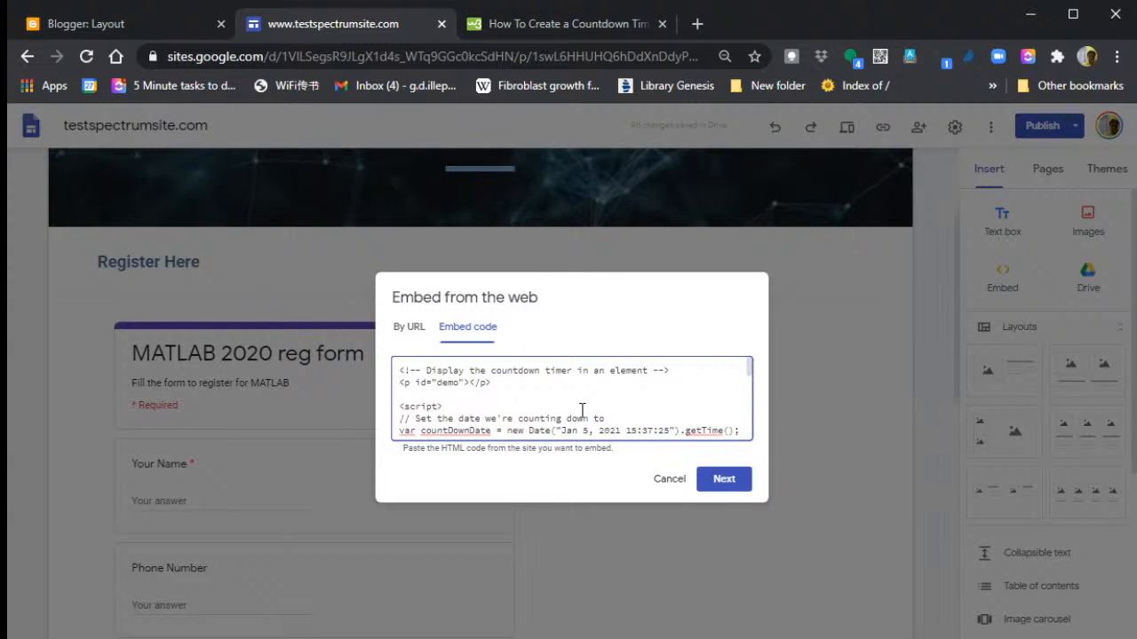
scroll(582, 408, down, 2)
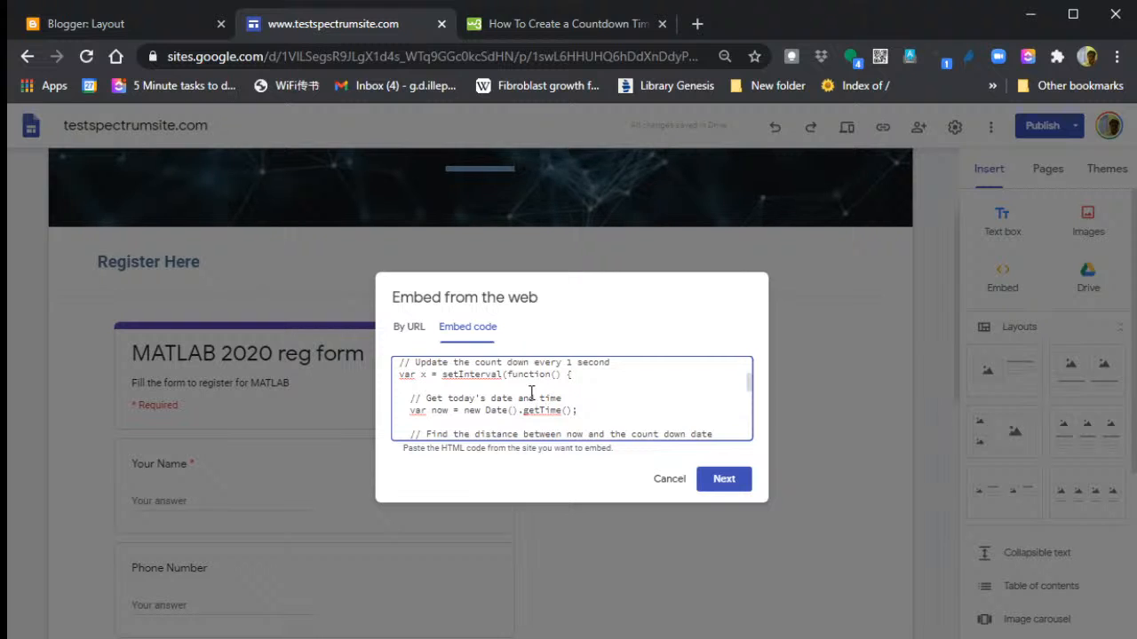
scroll(531, 393, down, 2)
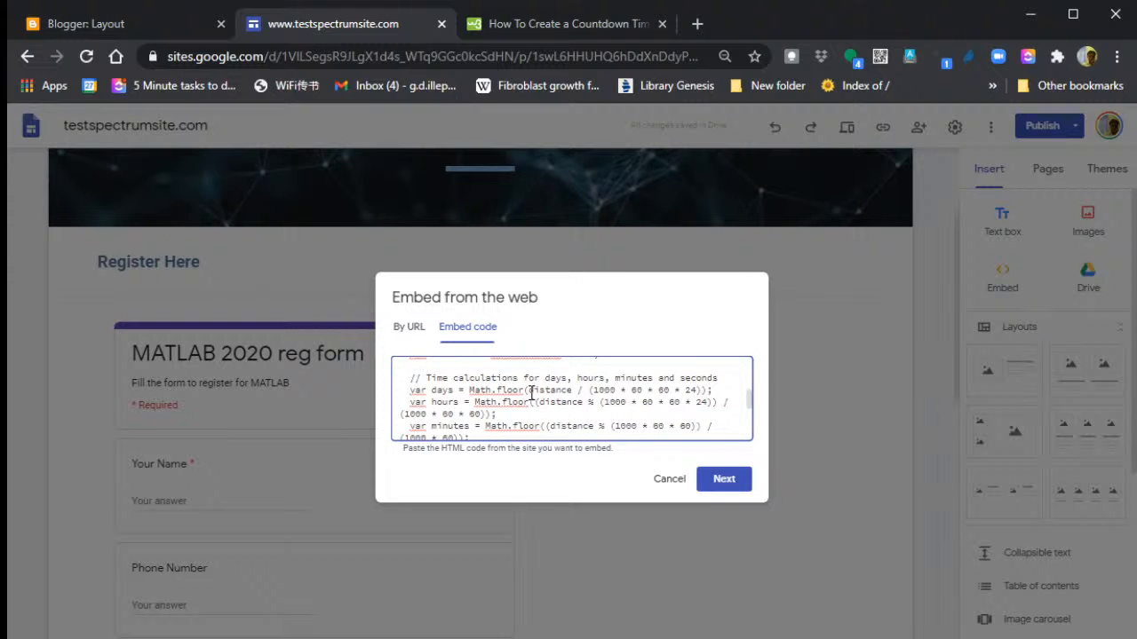
scroll(531, 393, up, 4)
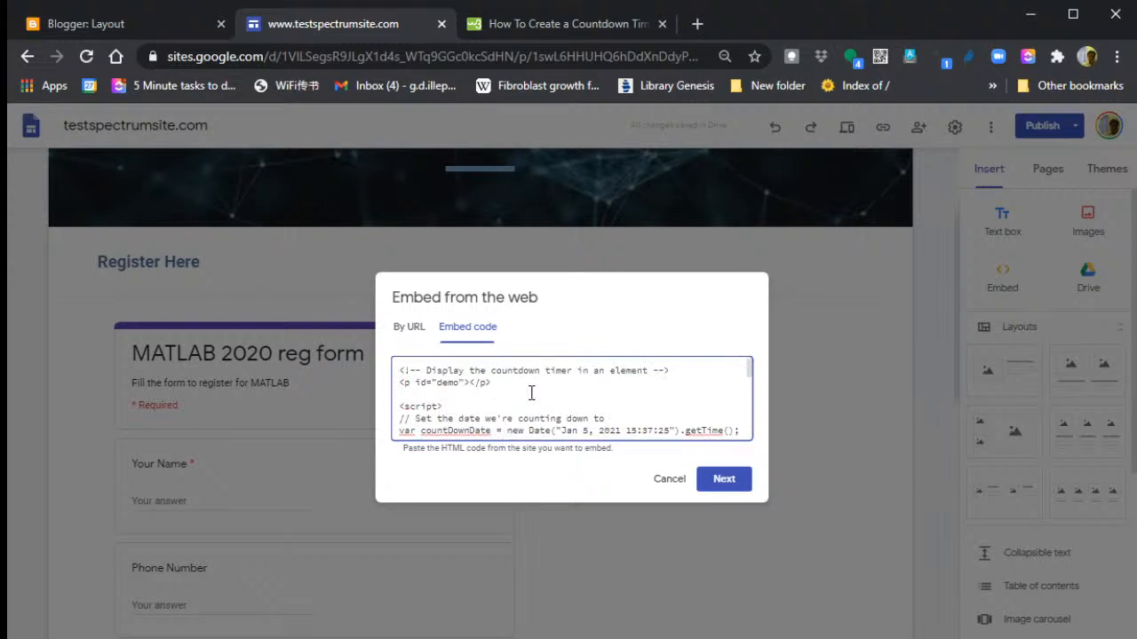
scroll(531, 393, down, 2)
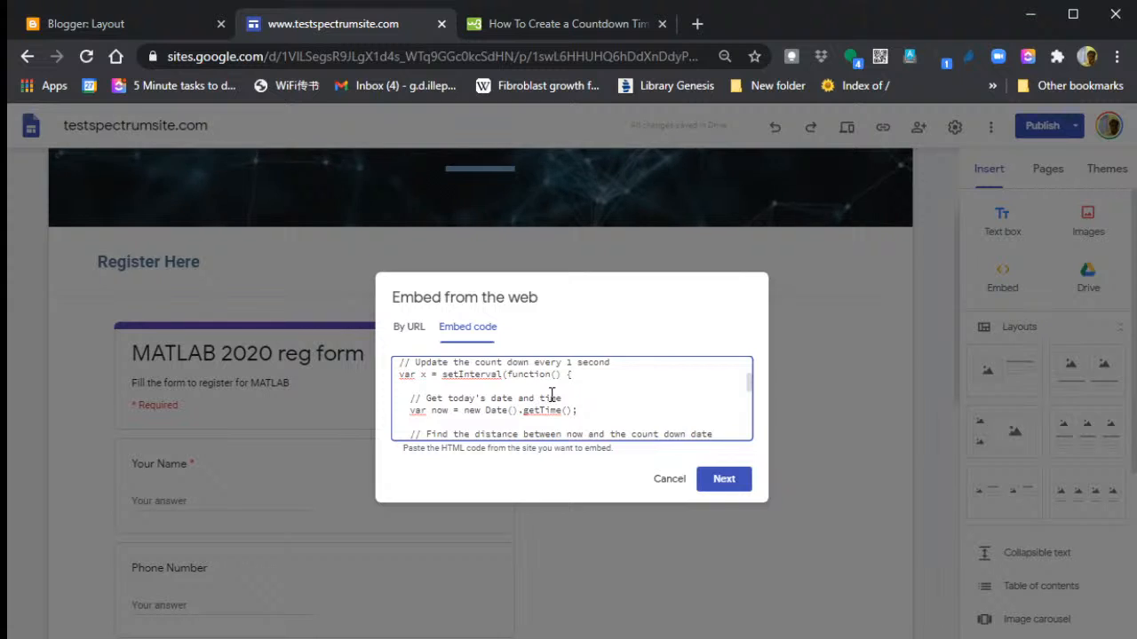
scroll(551, 394, up, 3)
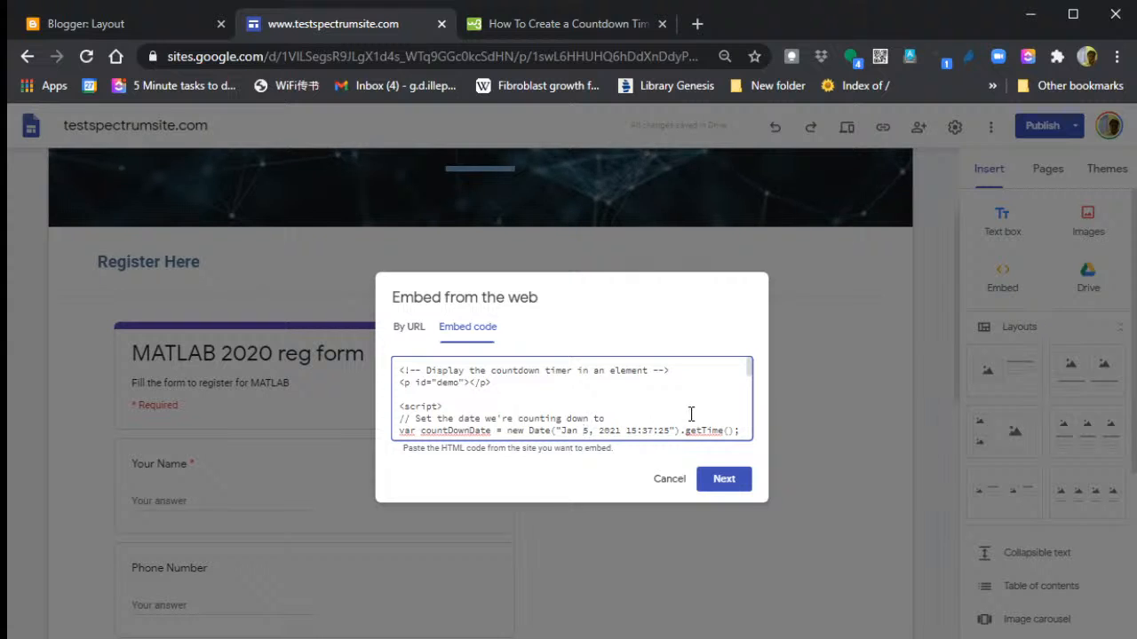
text(1)
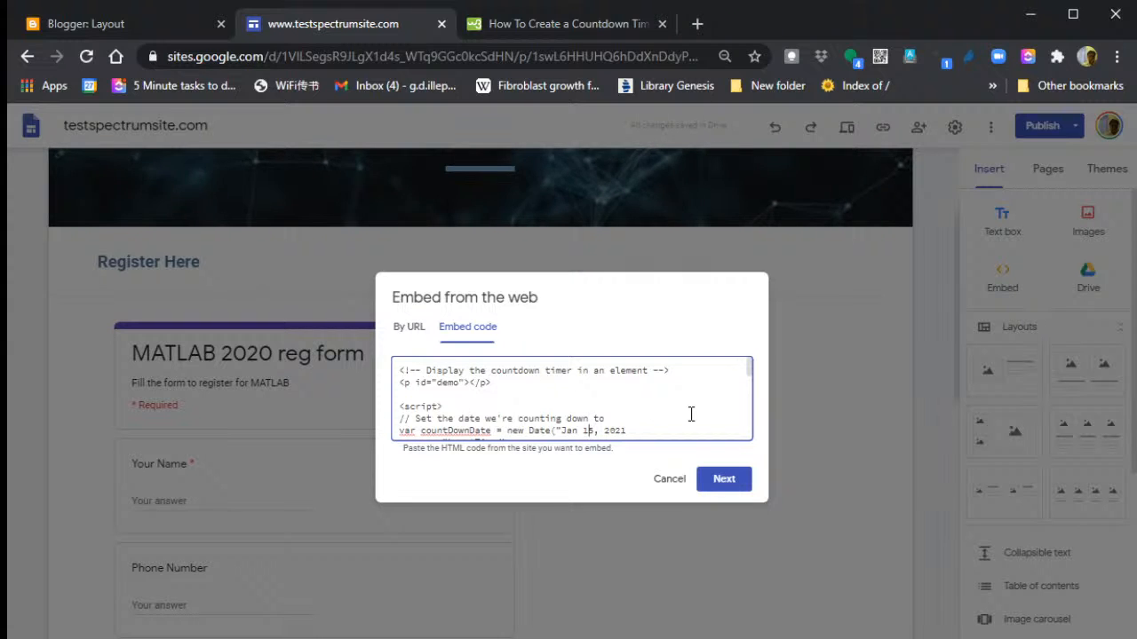
scroll(691, 414, down, 3)
- Insert the countdown timer embed and reduce its frame's height to fit the single line of timer text
click(716, 479)
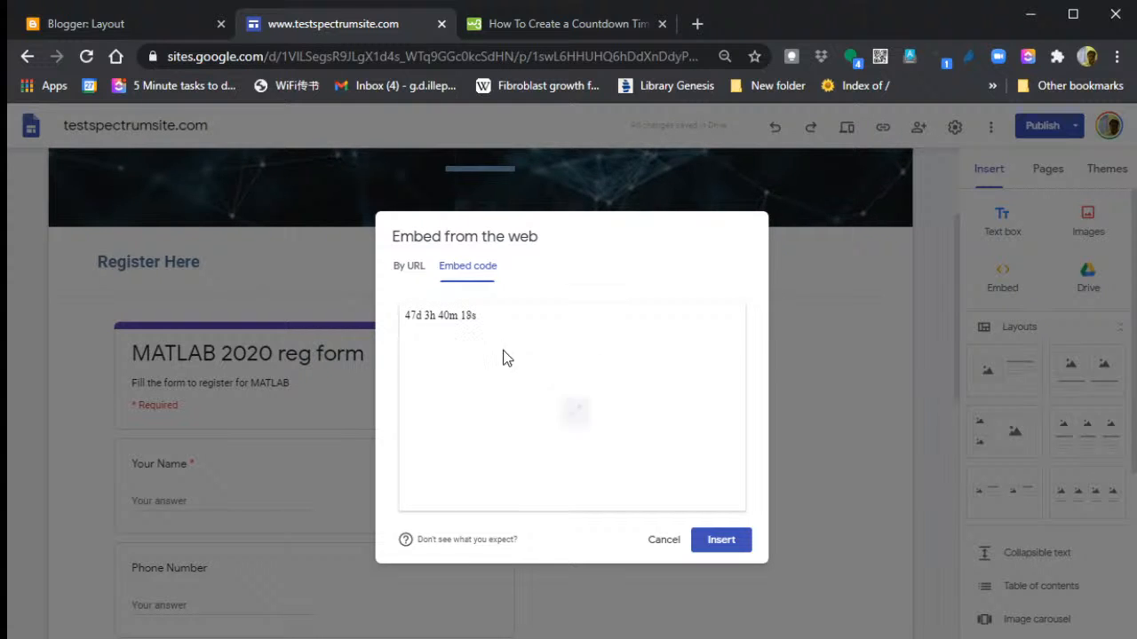
click(722, 537)
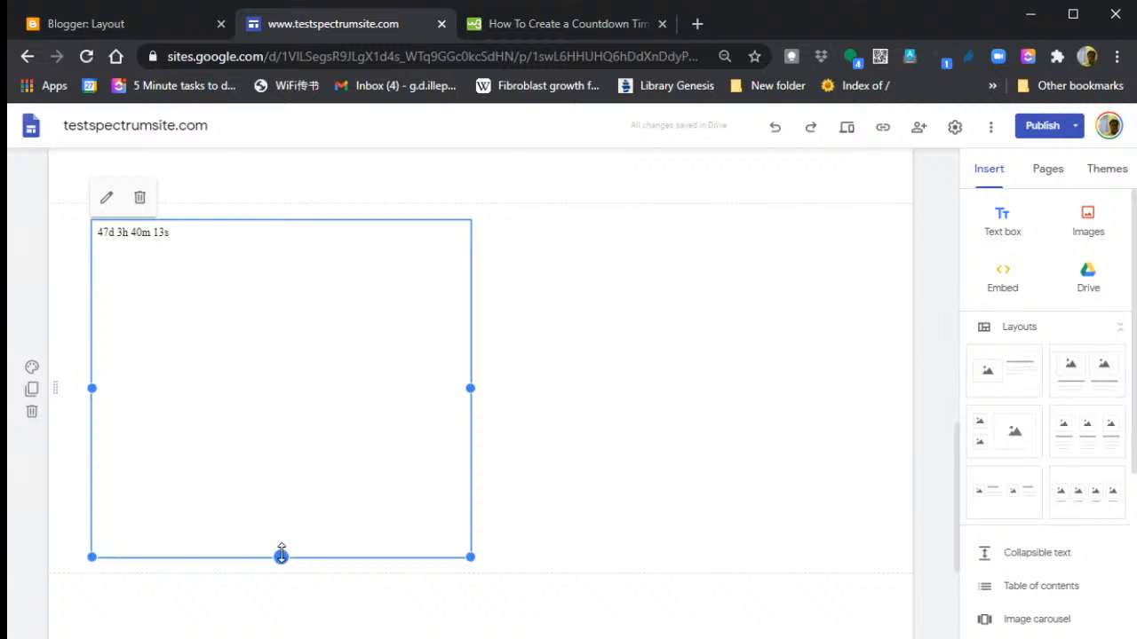
drag(281, 555, 278, 264)
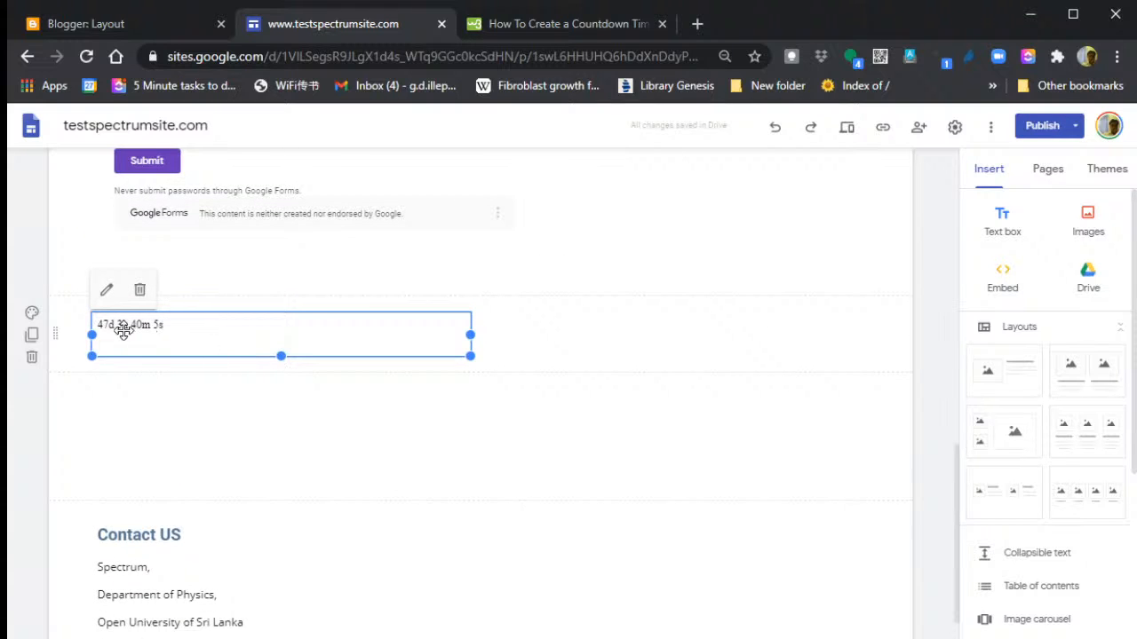
scroll(62, 337, up, 1)
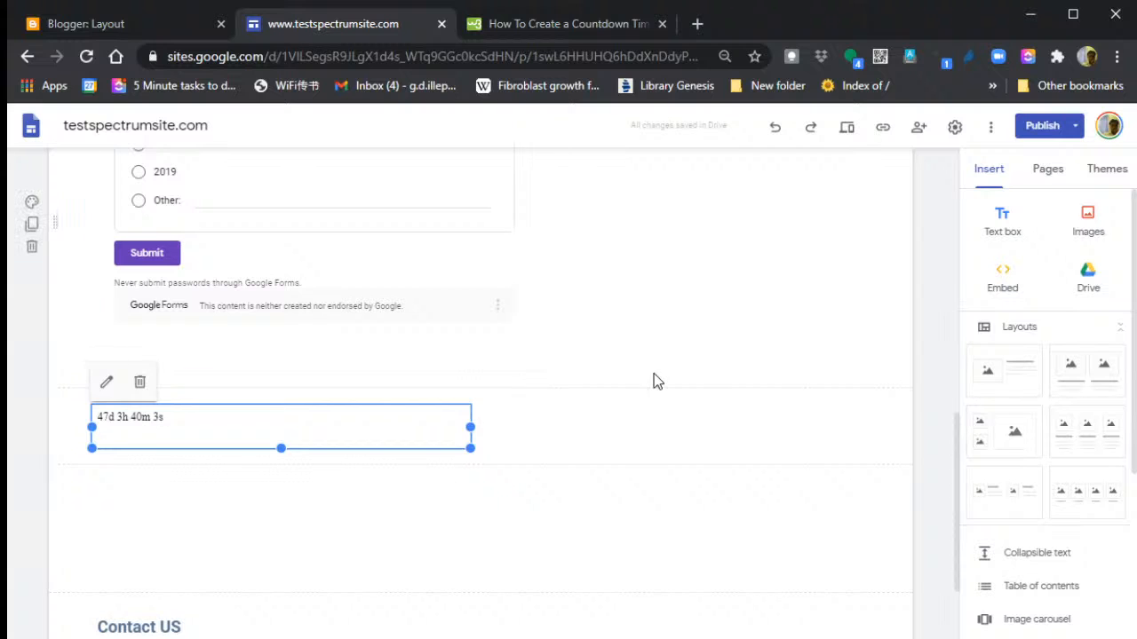
- Narrow the "Register Here" heading's text box on the Matlab 2021 page to free space beside it
scroll(654, 382, up, 4)
scroll(653, 382, up, 5)
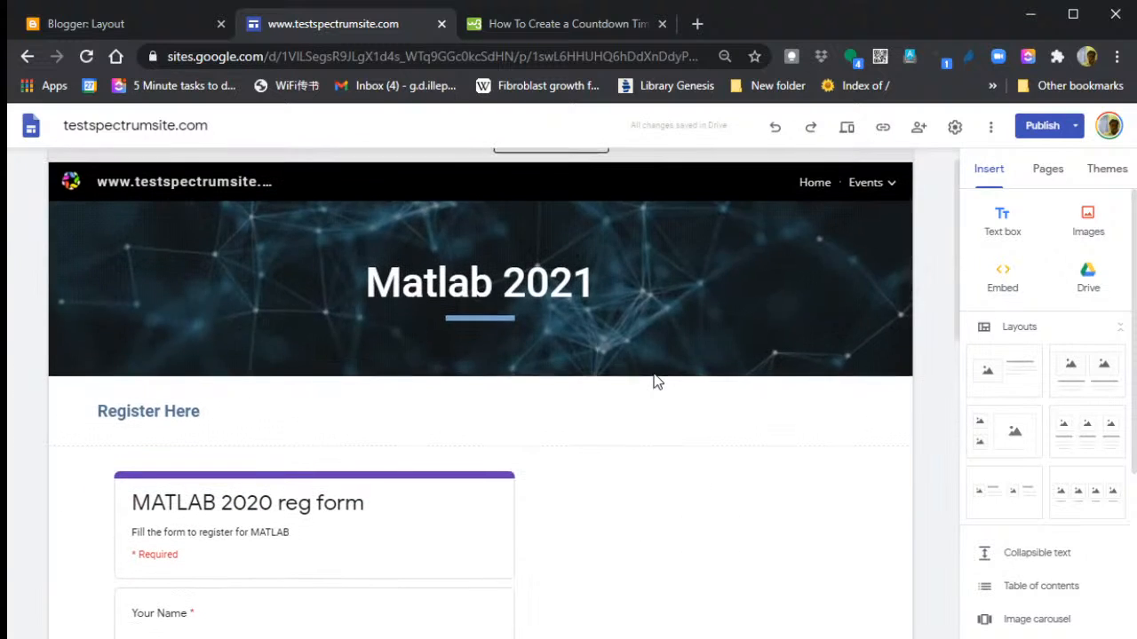
click(383, 416)
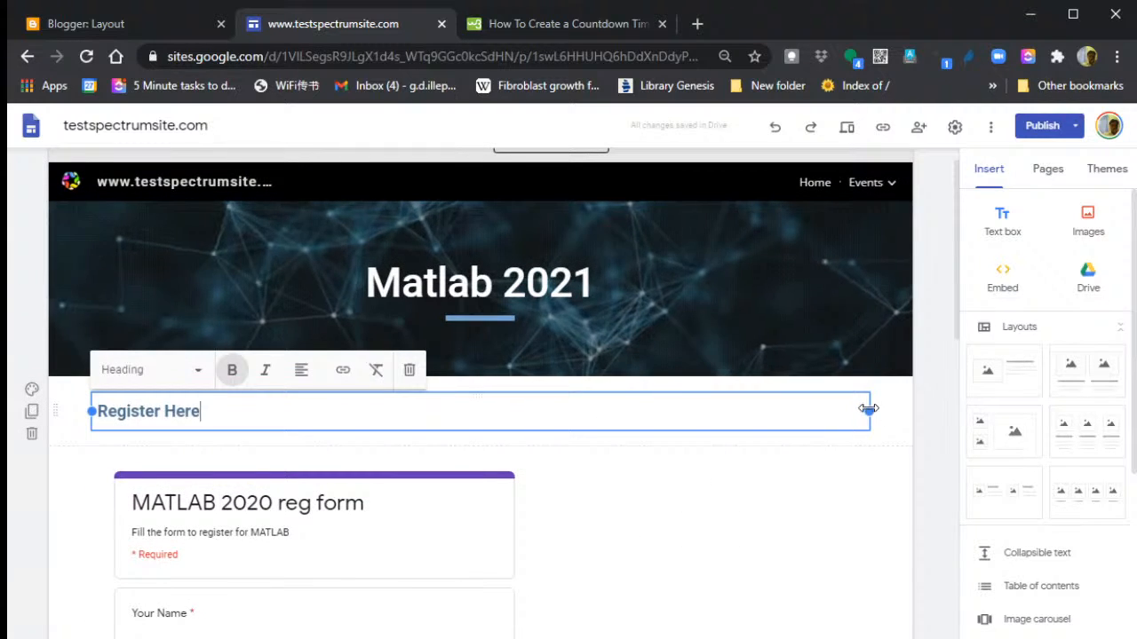
drag(867, 411, 423, 411)
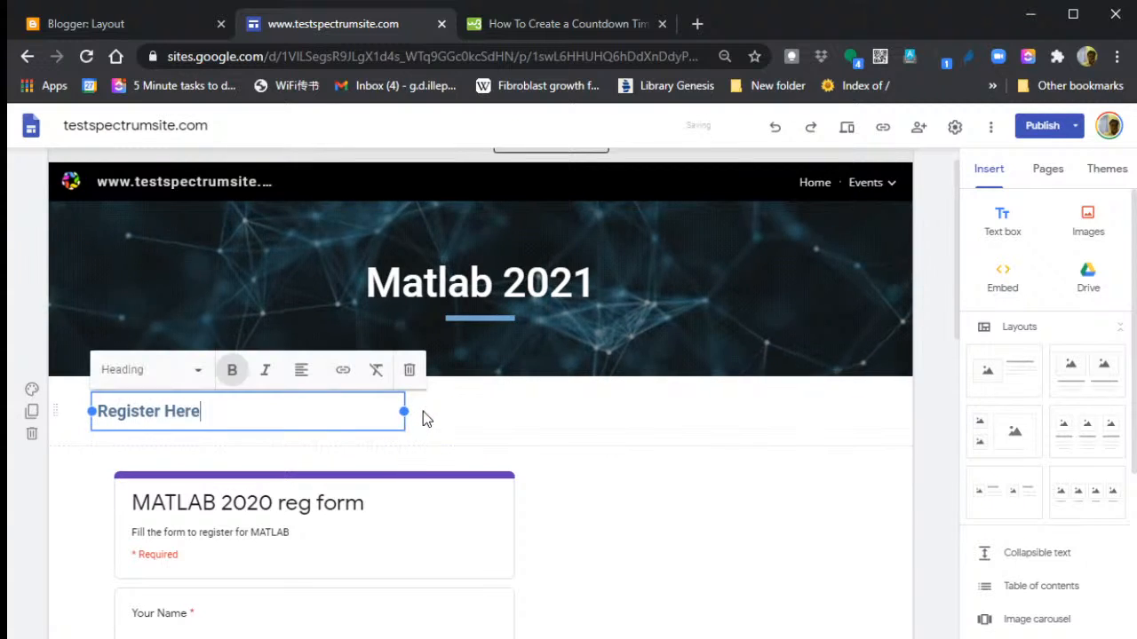
- Move the countdown timer embed from below the form to the free space beside the "Register Here" heading
scroll(684, 481, down, 1)
scroll(685, 481, down, 9)
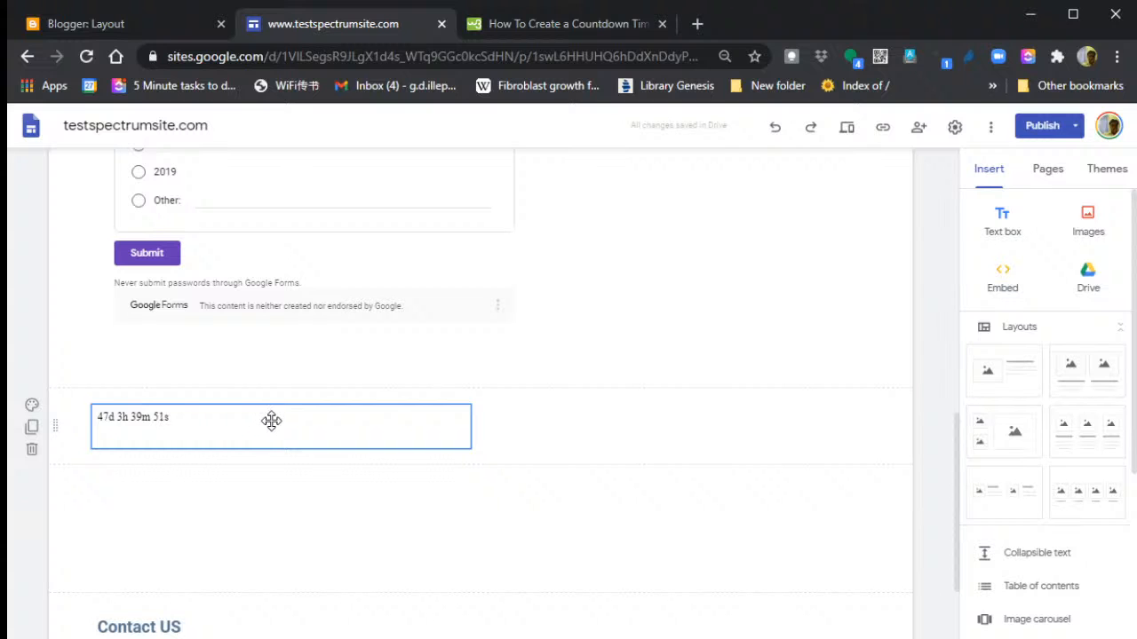
drag(438, 408, 520, 463)
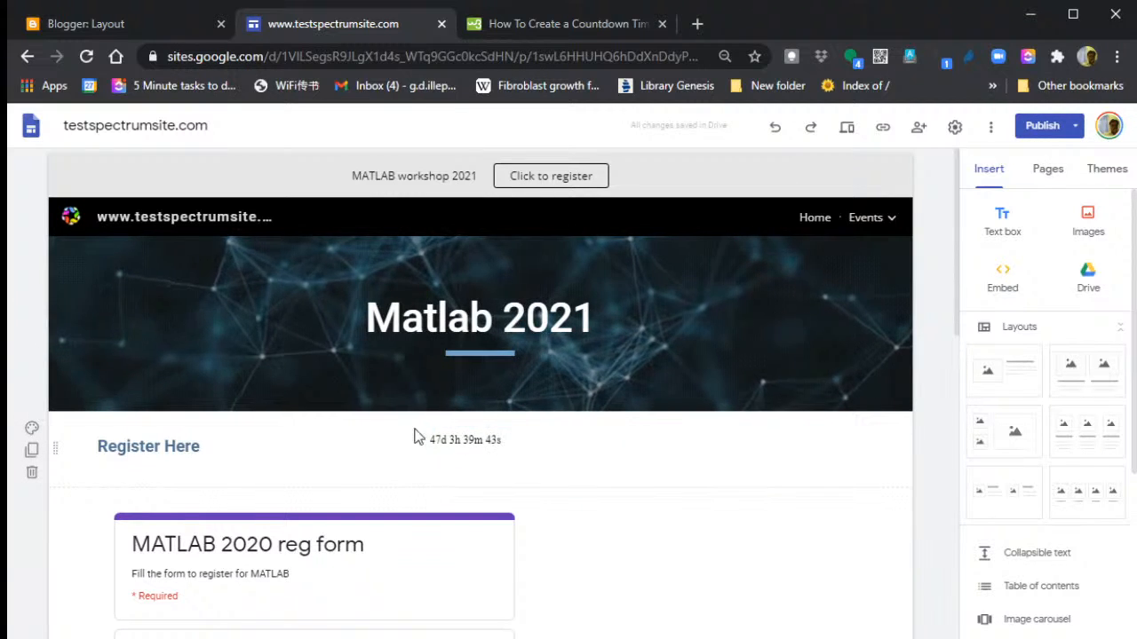
click(524, 440)
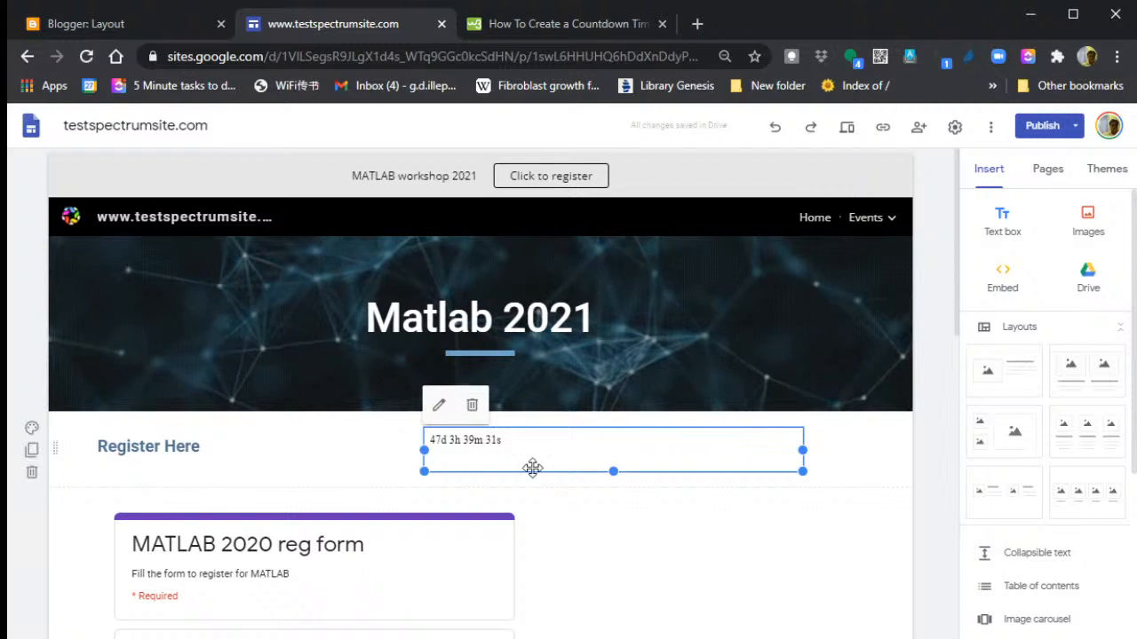
click(622, 515)
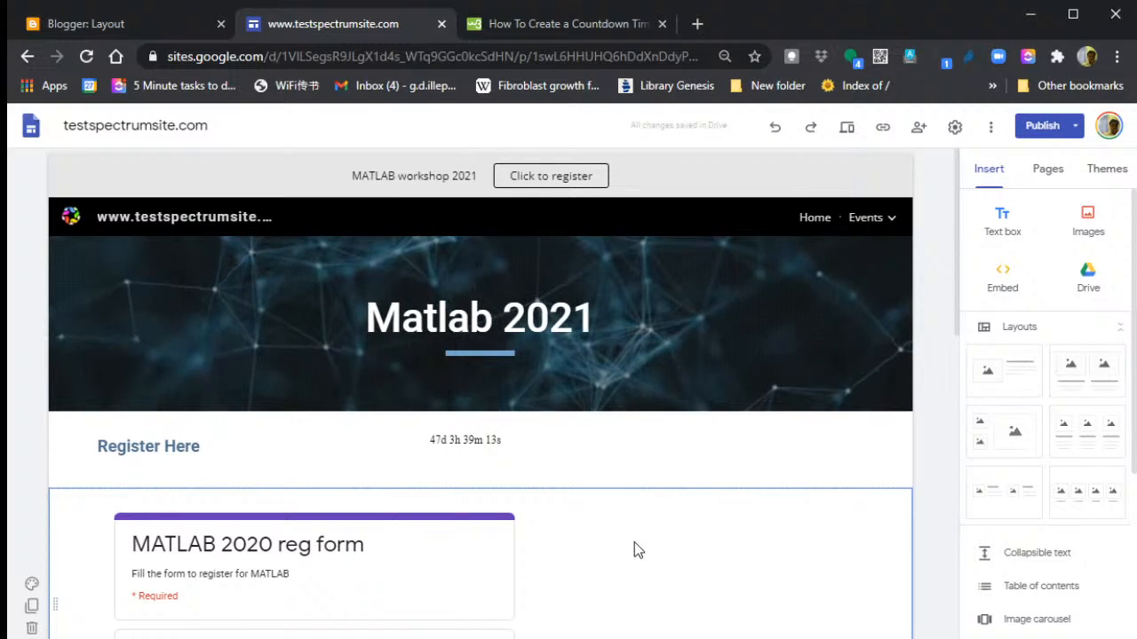
- Create a new subpage named "Office Bearers"
click(1042, 177)
mouse_move(1047, 626)
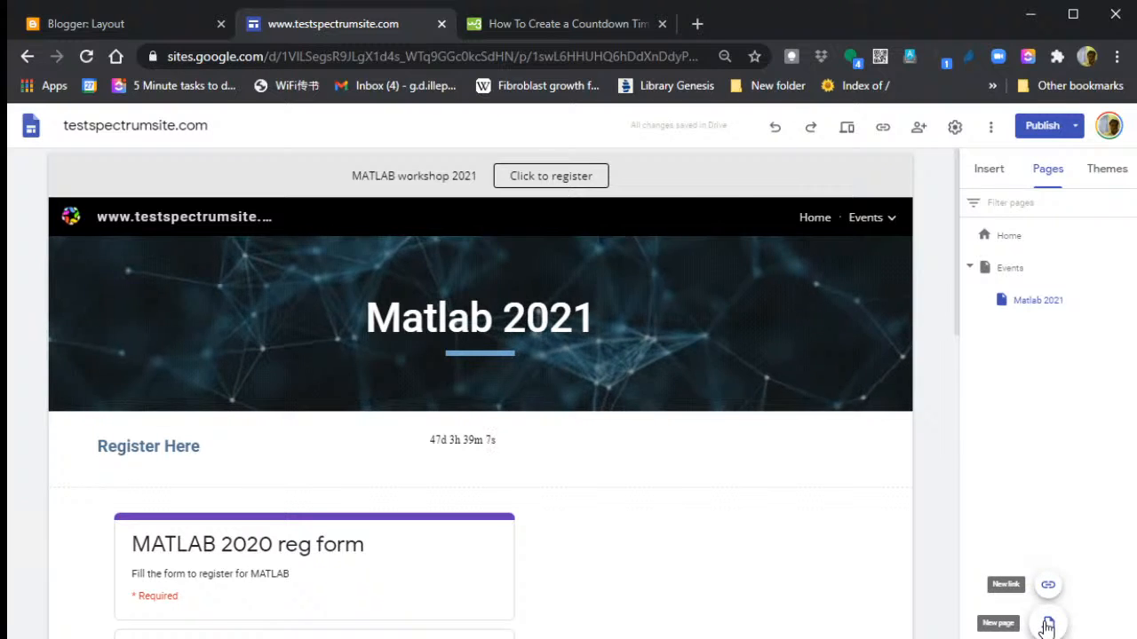
click(1047, 626)
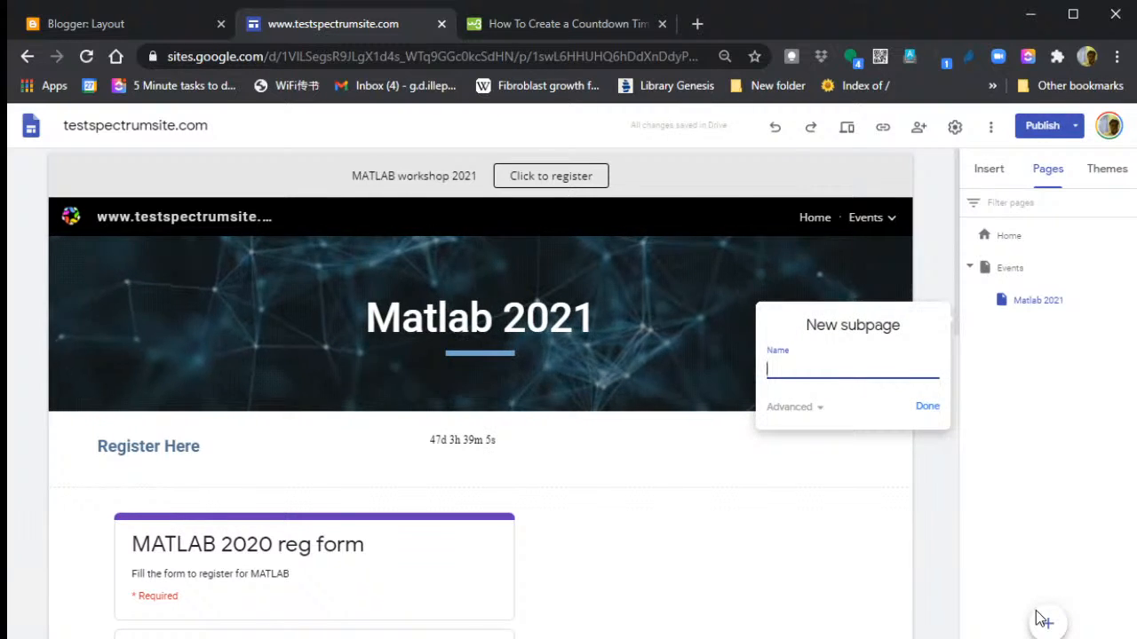
text(Office Bear)
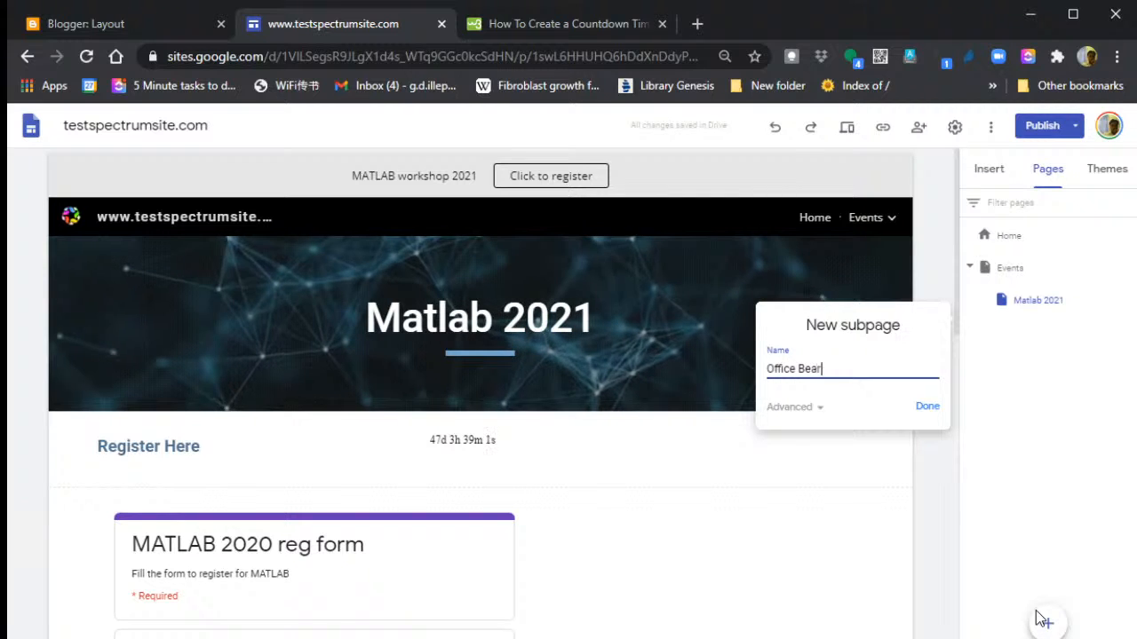
text(ers)
key(Return)
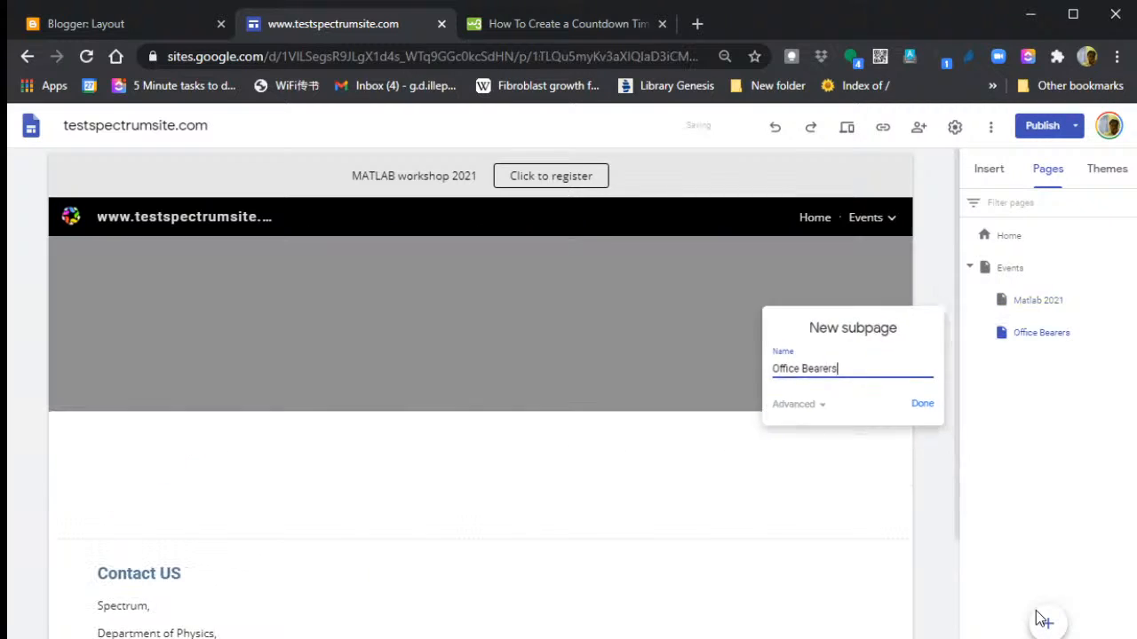
- Change the banner title of the Office Bearers page to "Exco Members"
mouse_move(1028, 615)
scroll(546, 497, down, 2)
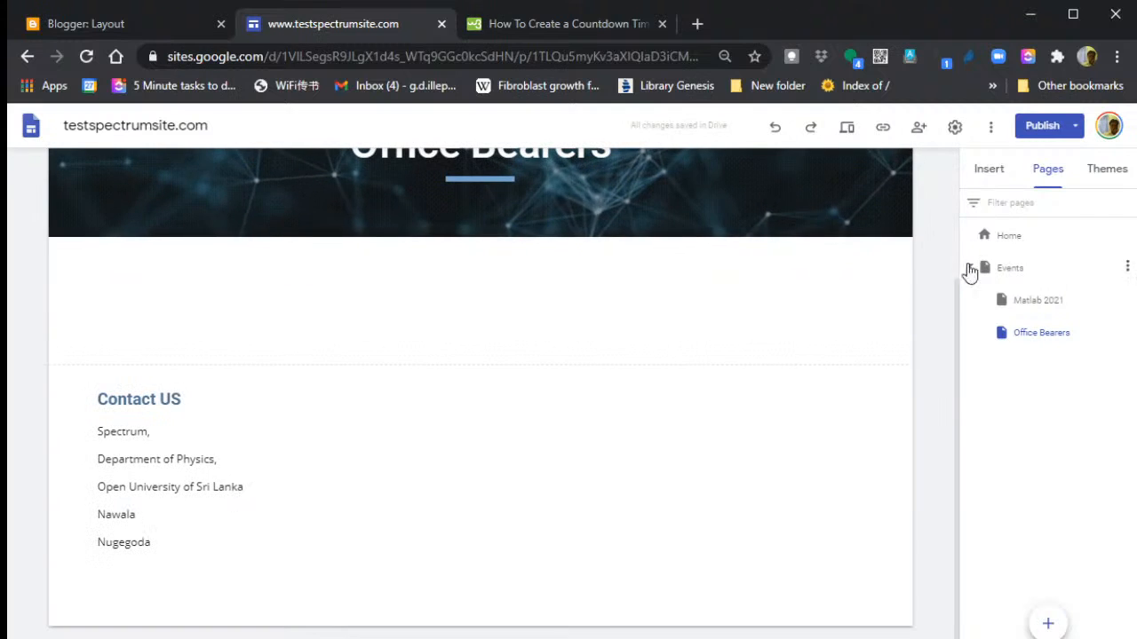
click(990, 173)
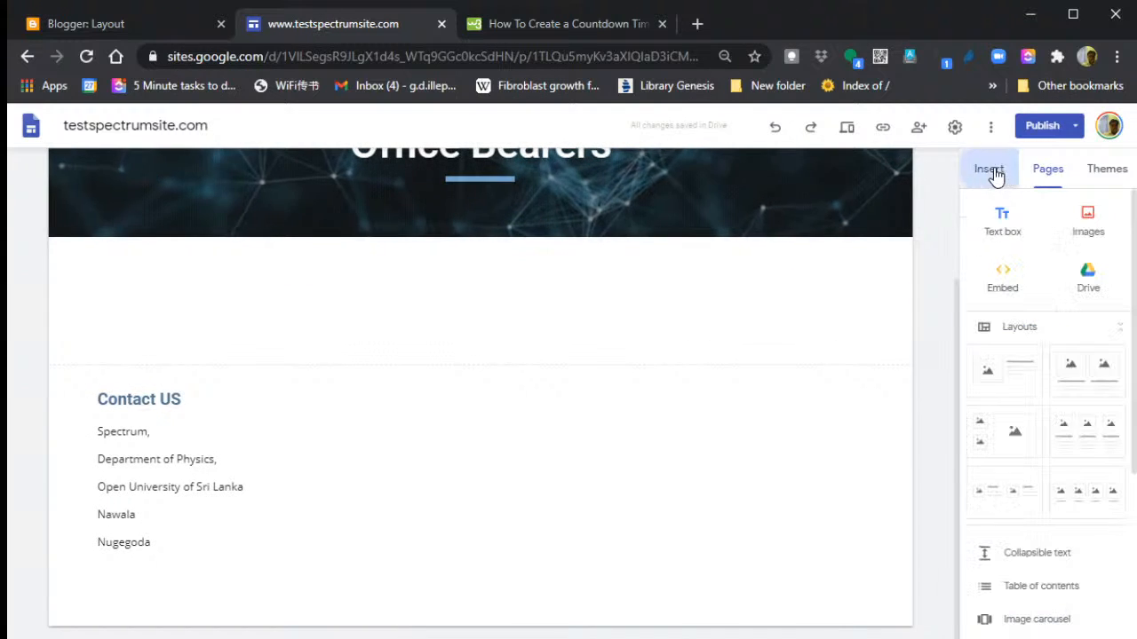
scroll(799, 347, up, 1)
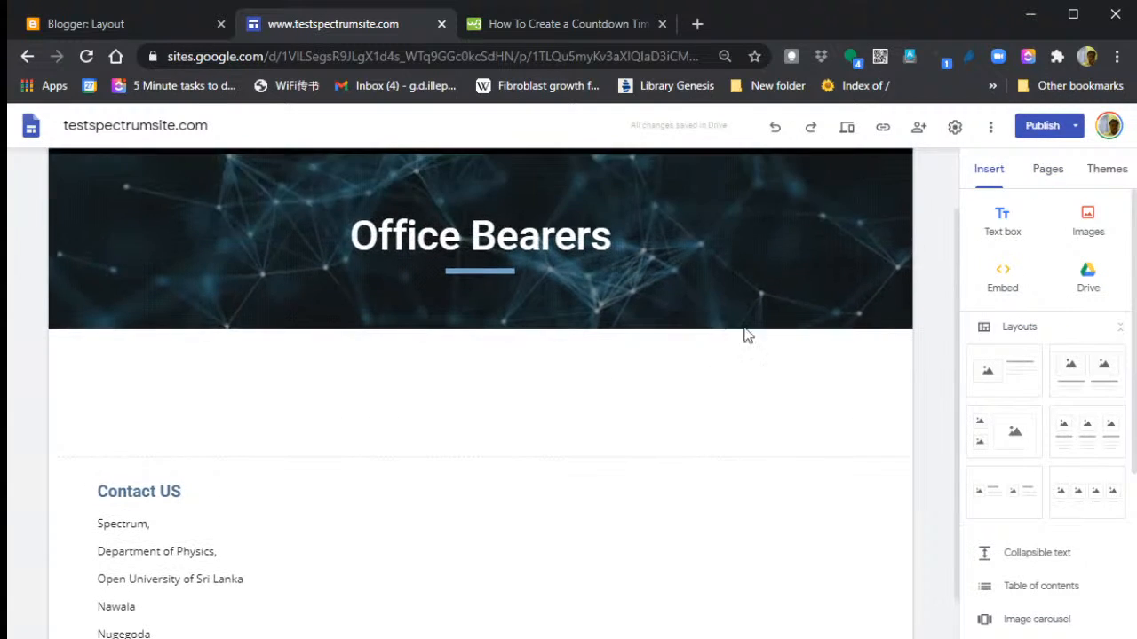
drag(634, 246, 335, 250)
text(E)
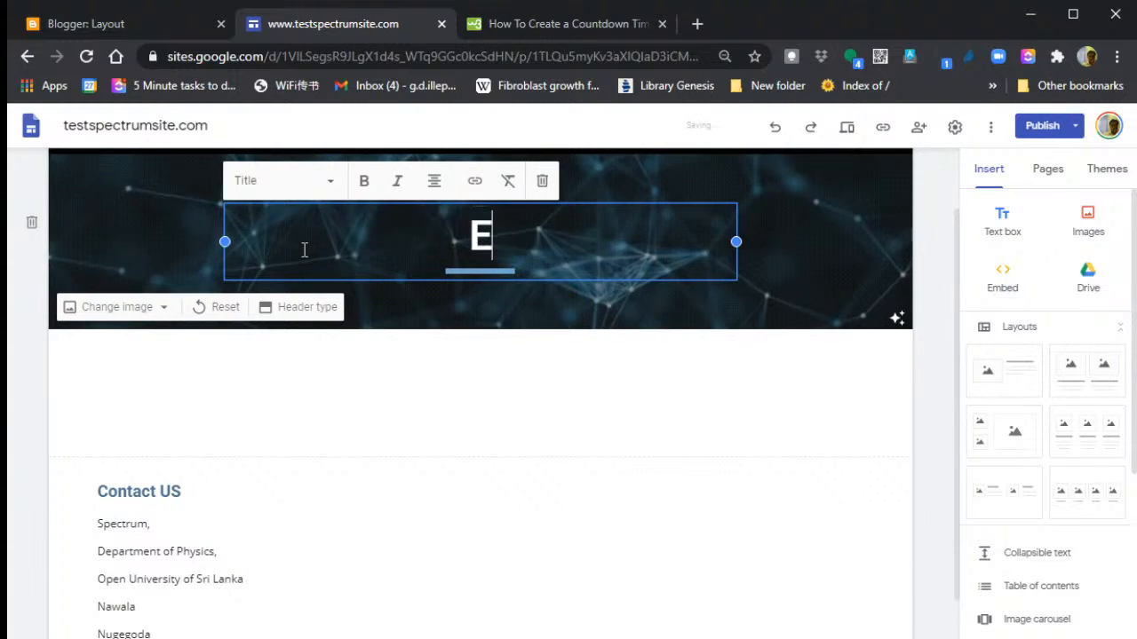
text(xco Members)
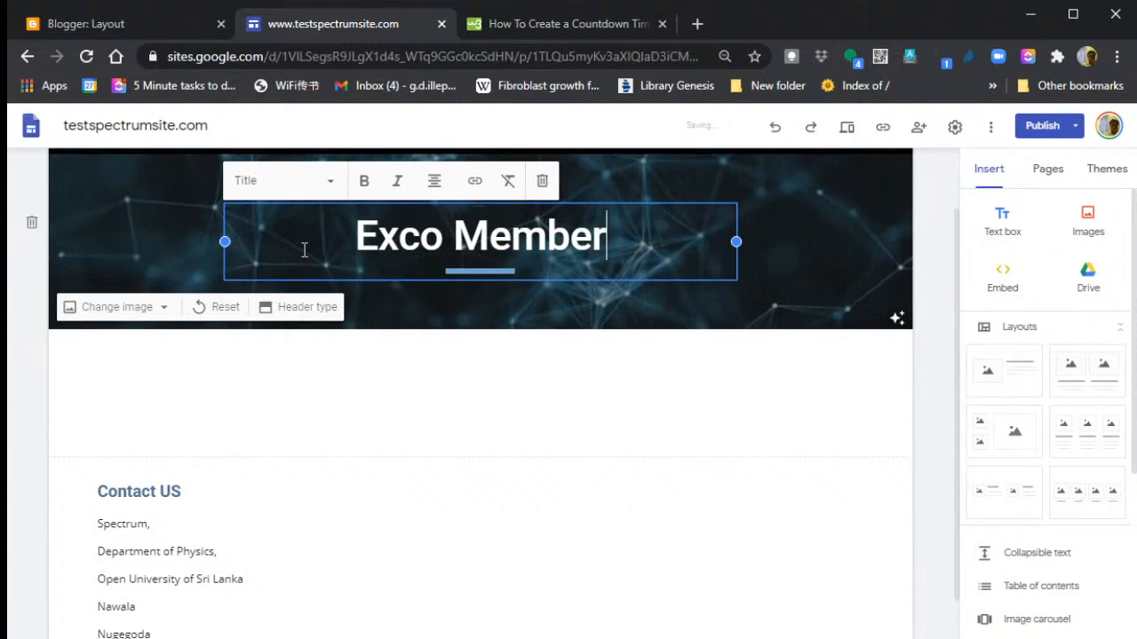
click(490, 355)
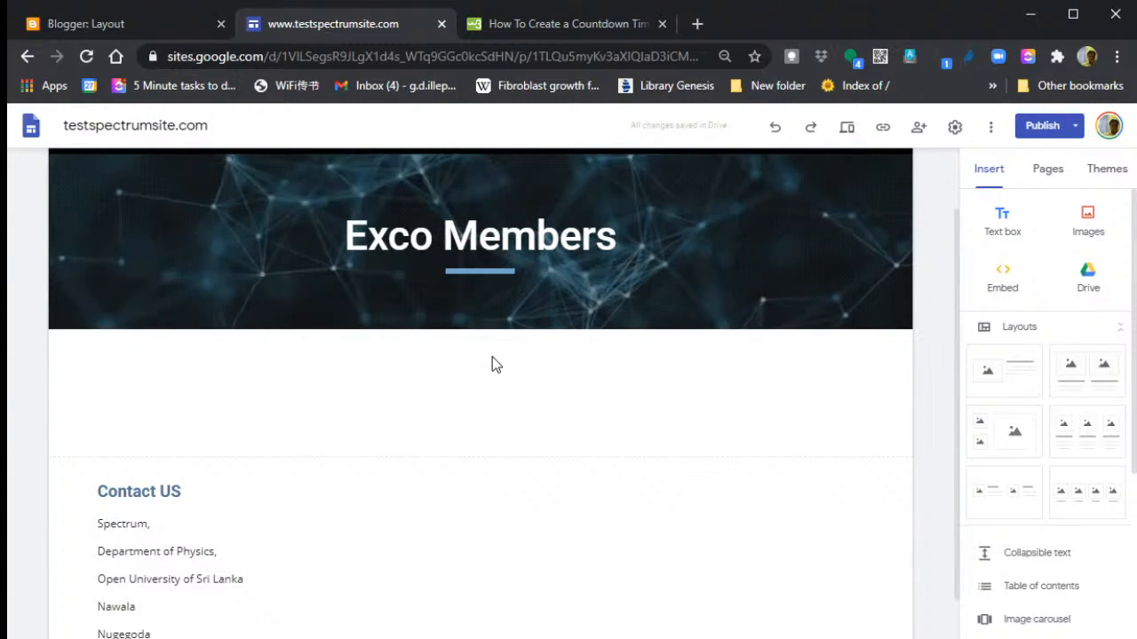
- Insert the layout with four images and captions below the Exco Members banner
click(1085, 495)
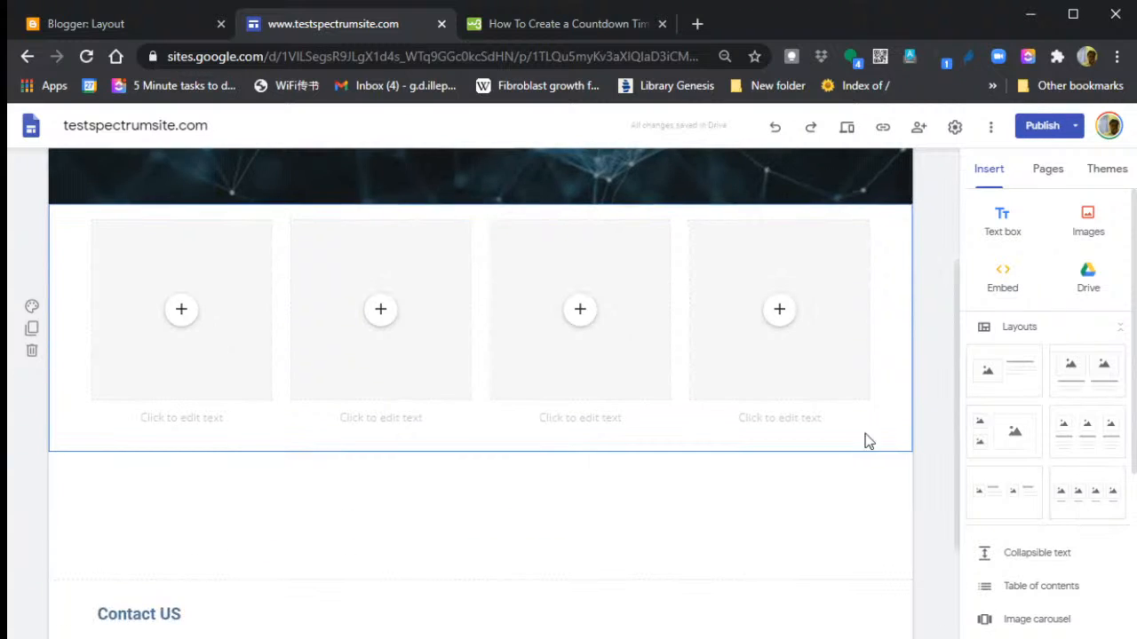
scroll(658, 487, up, 2)
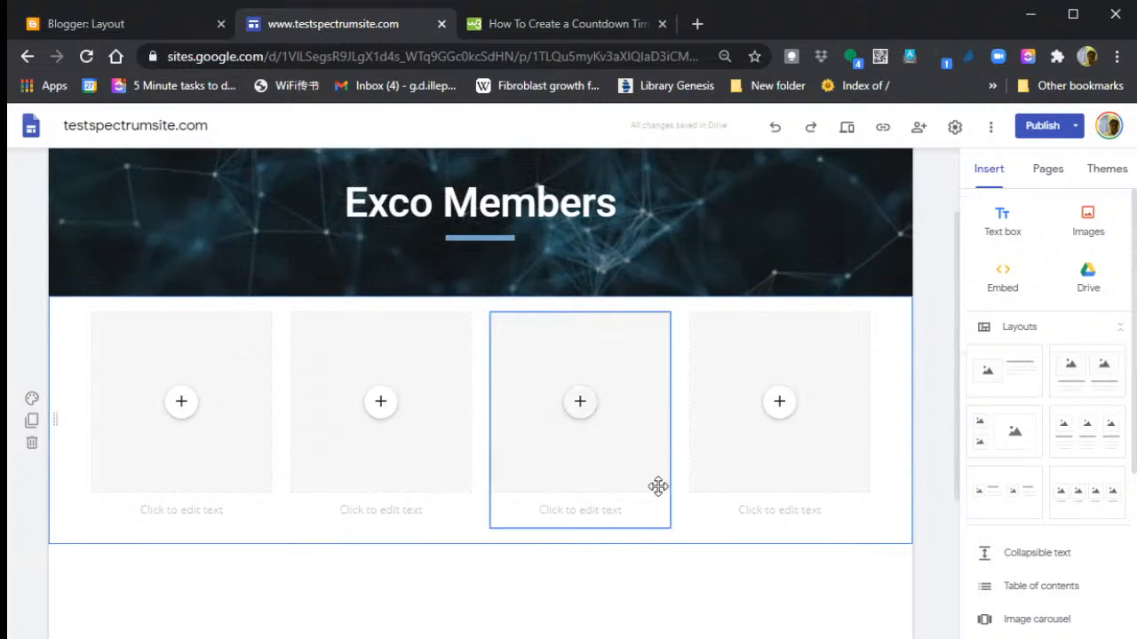
scroll(652, 477, up, 1)
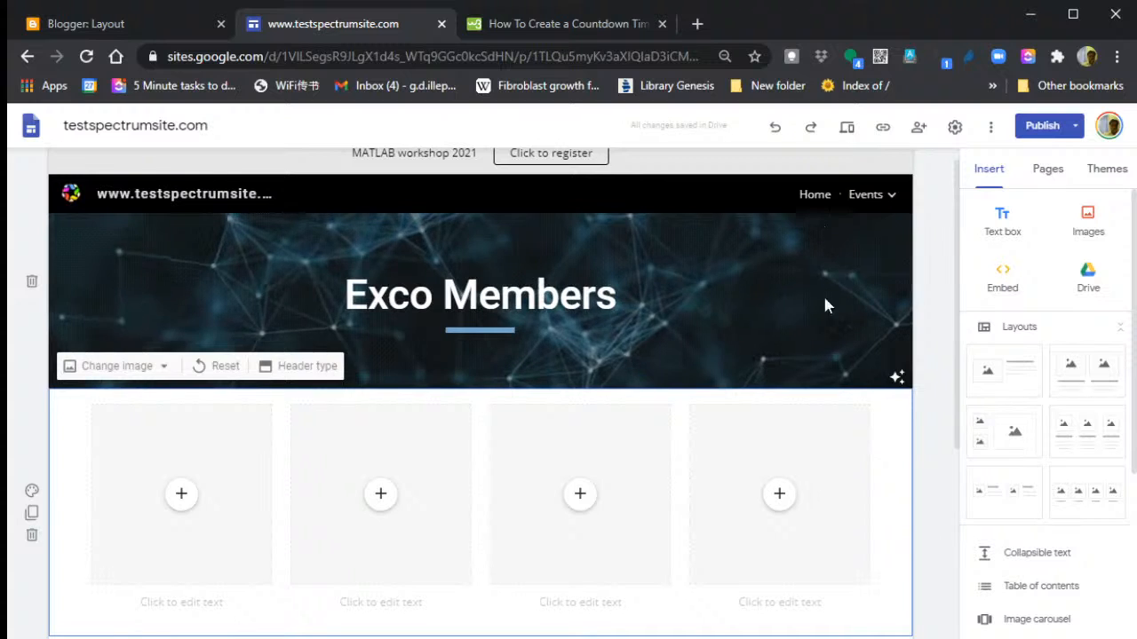
- Move the Office Bearers page out of Events to the top level and place it between Home and Events
click(1046, 172)
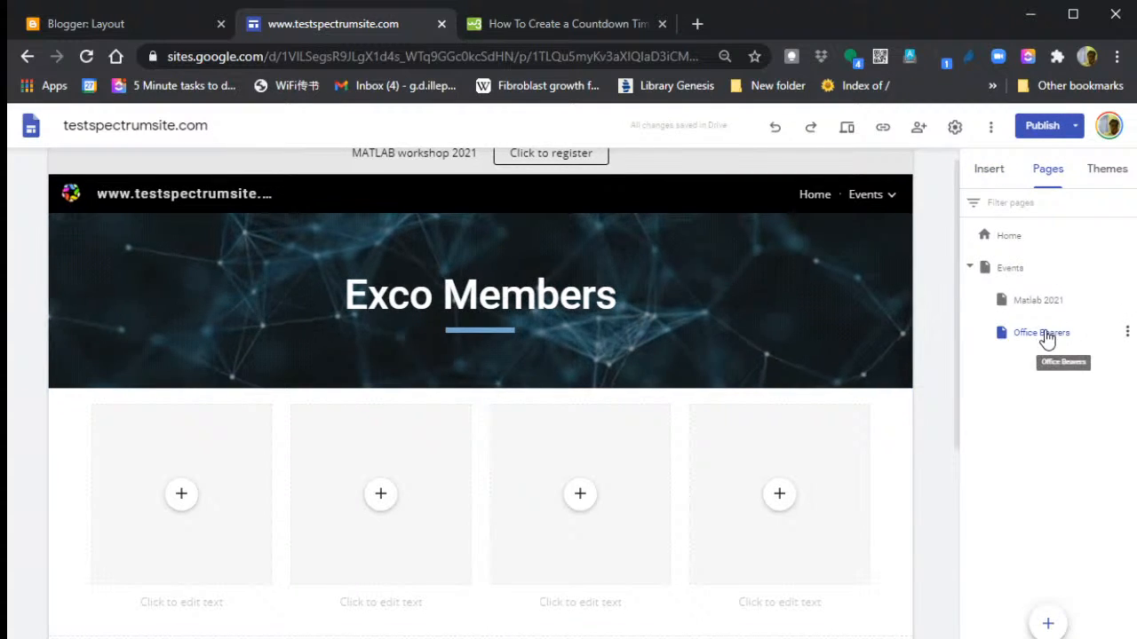
drag(1028, 348, 997, 359)
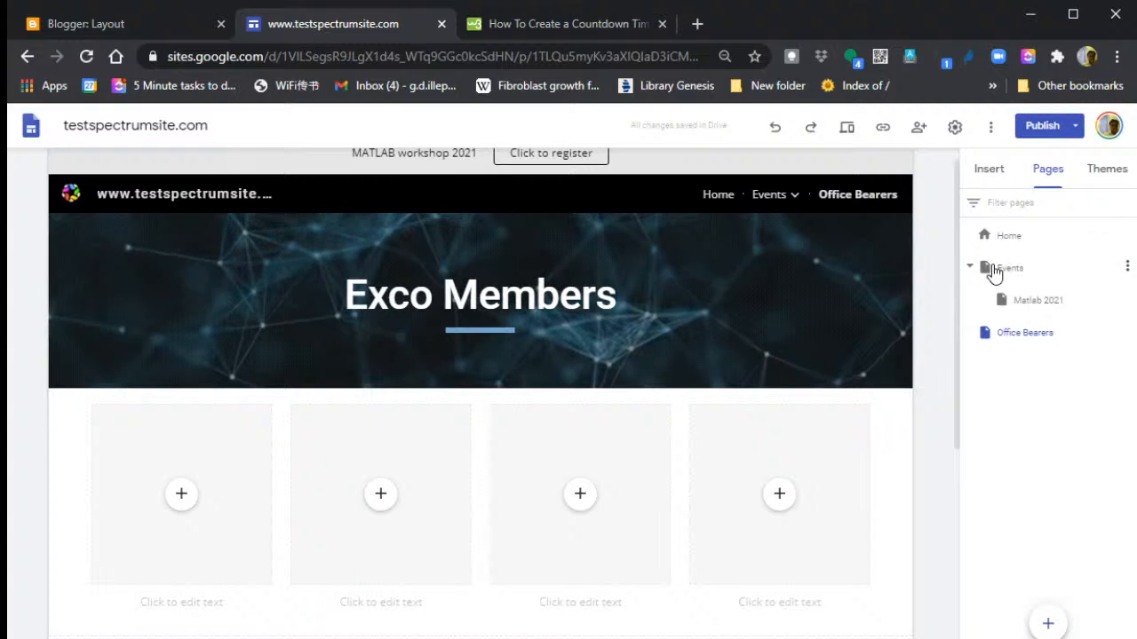
mouse_move(769, 199)
drag(1112, 337, 1085, 259)
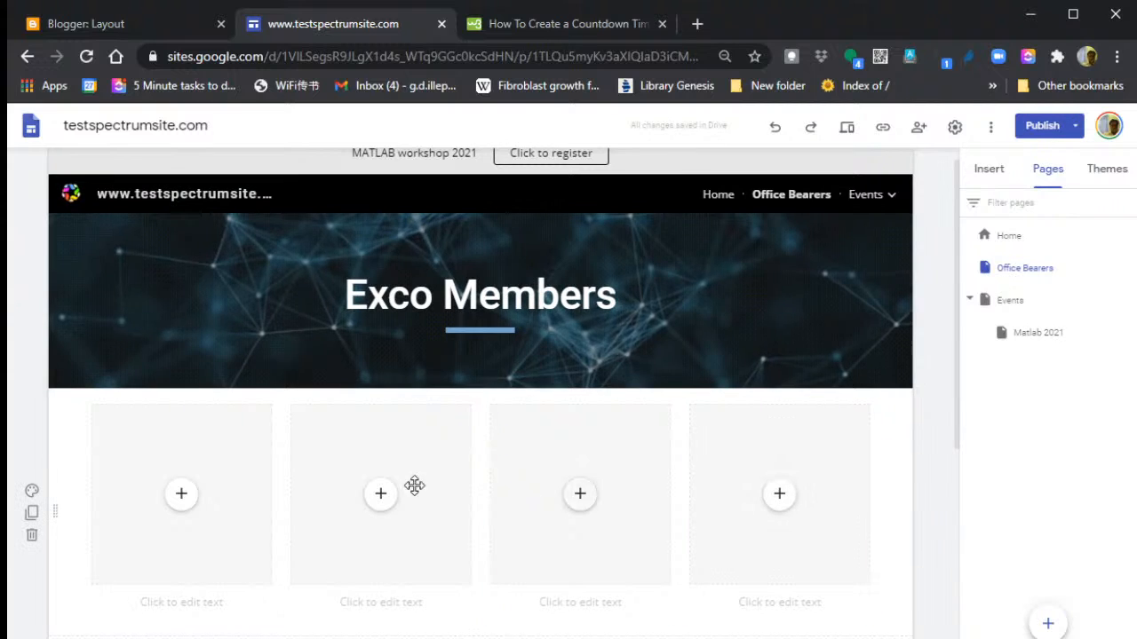
- Upload the first member's photo into the first image placeholder and caption it with the member's title and name
click(183, 504)
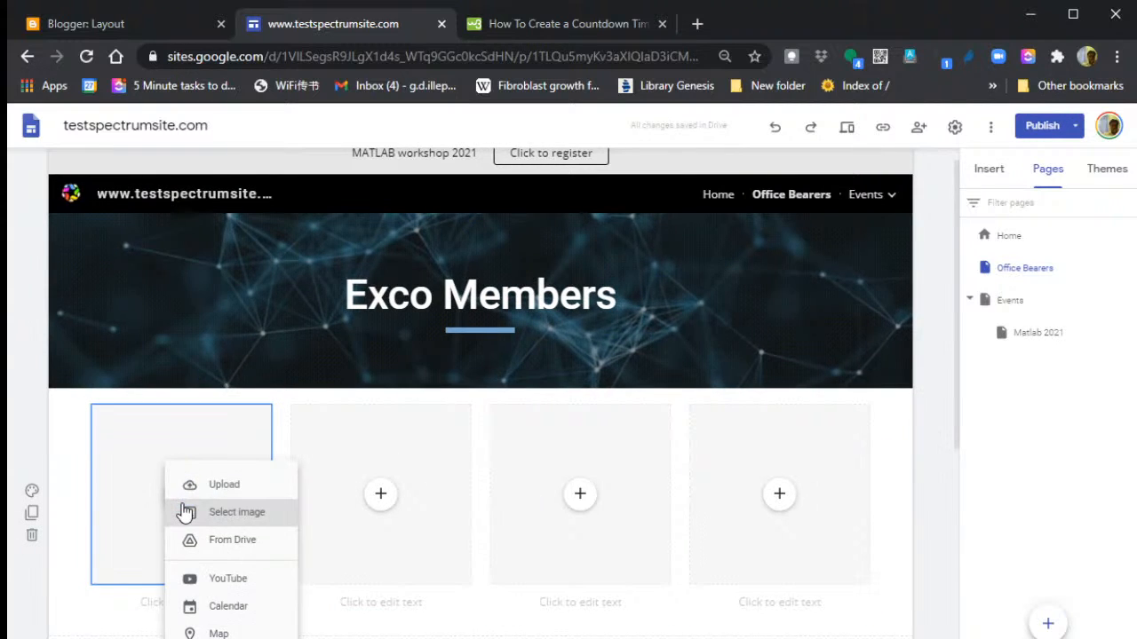
click(219, 488)
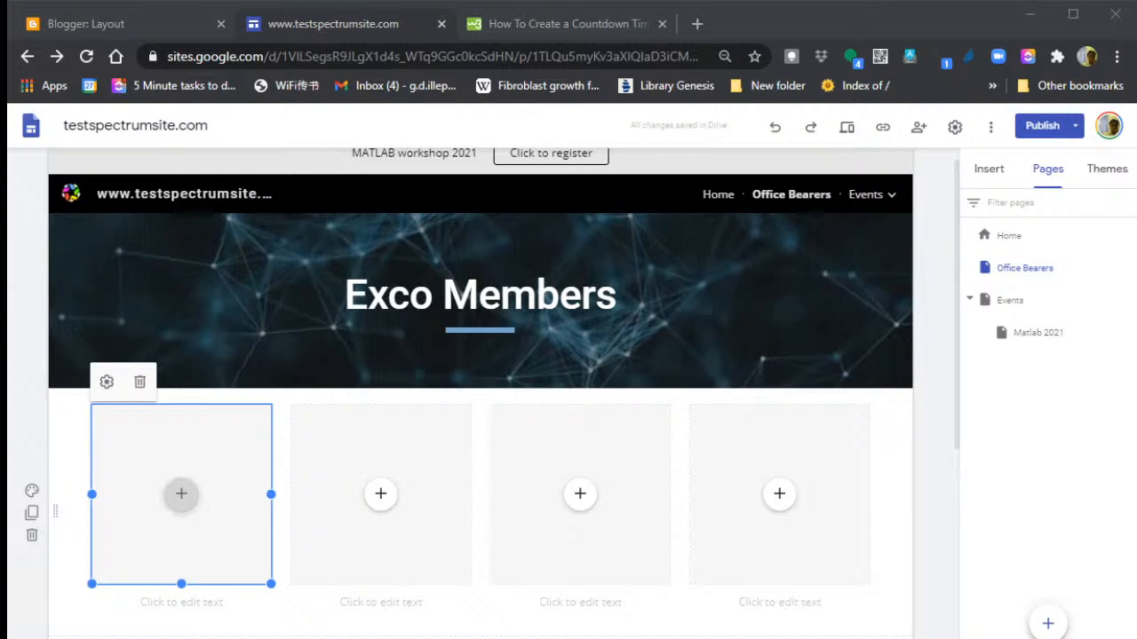
click(611, 447)
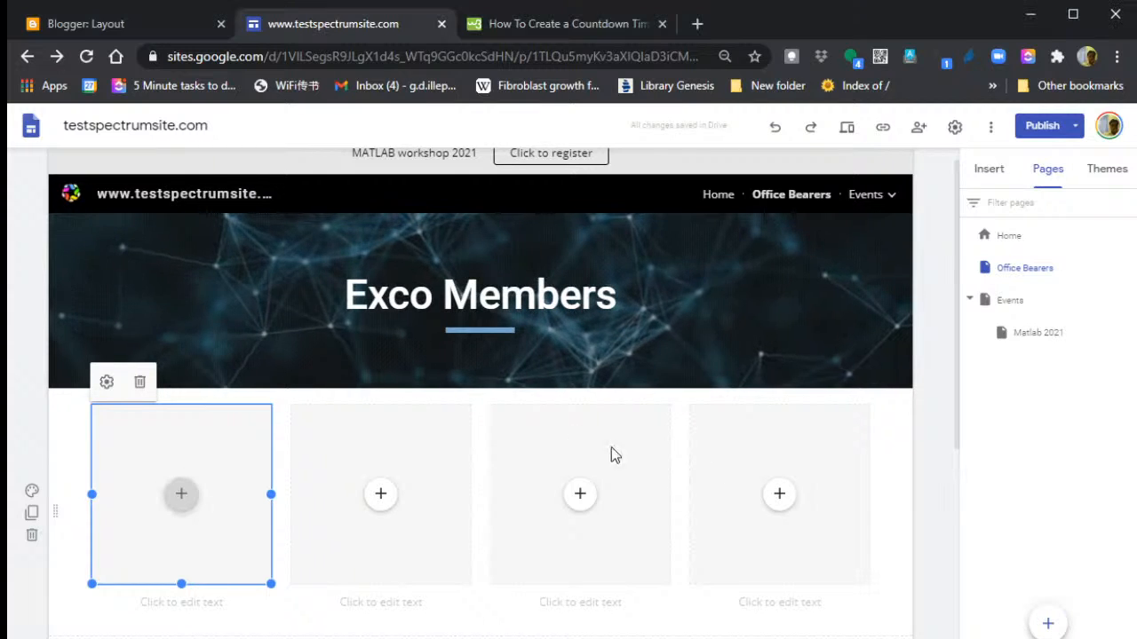
click(230, 602)
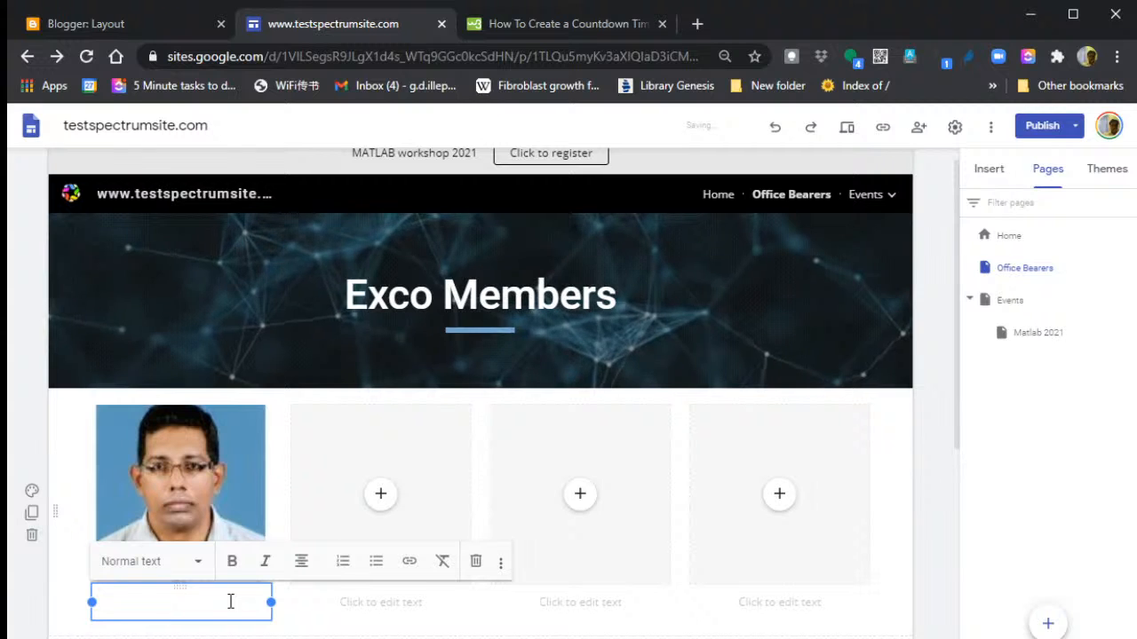
text(Prof)
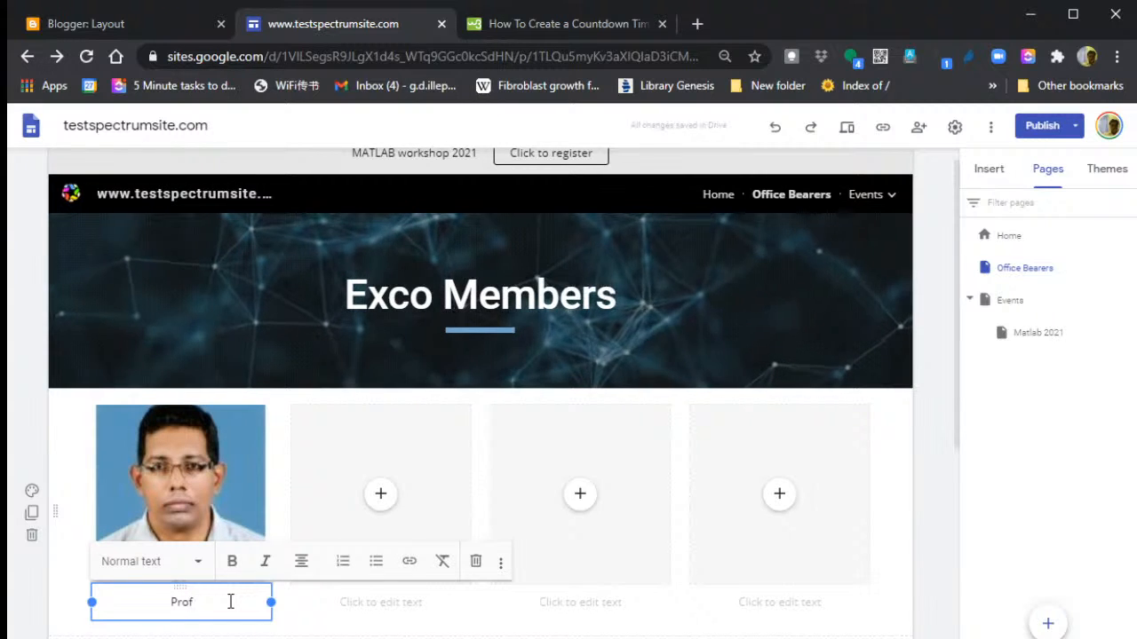
text(. Susira)
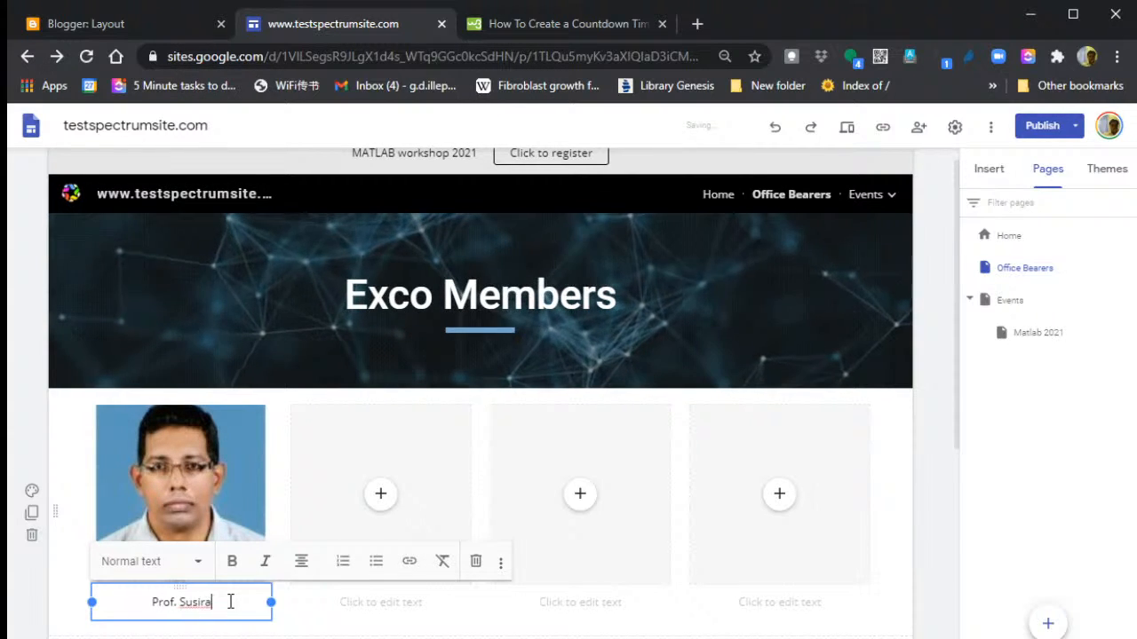
- Upload the second member's photo into the second image placeholder and caption it with the member's title and name
click(381, 495)
click(396, 499)
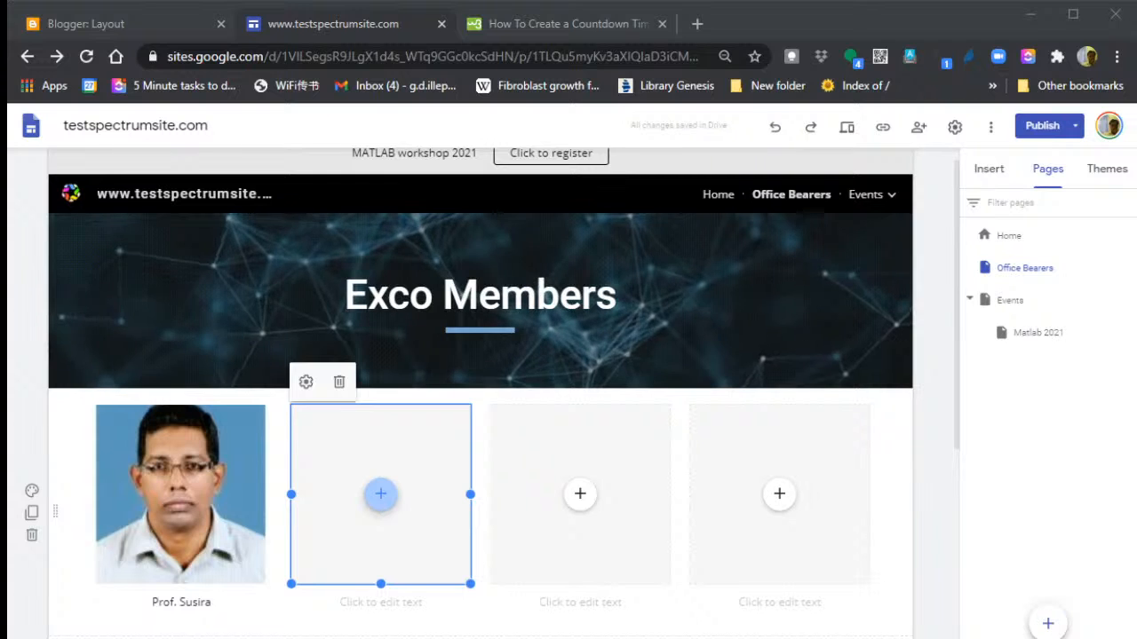
click(512, 522)
click(381, 606)
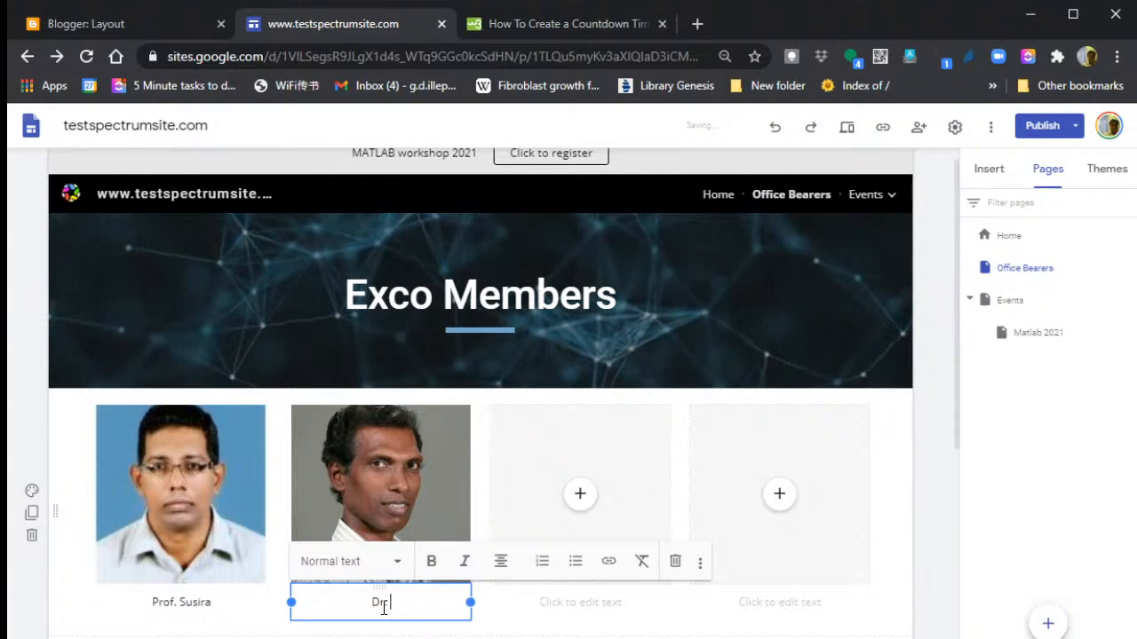
text(Dr. Vijanaka)
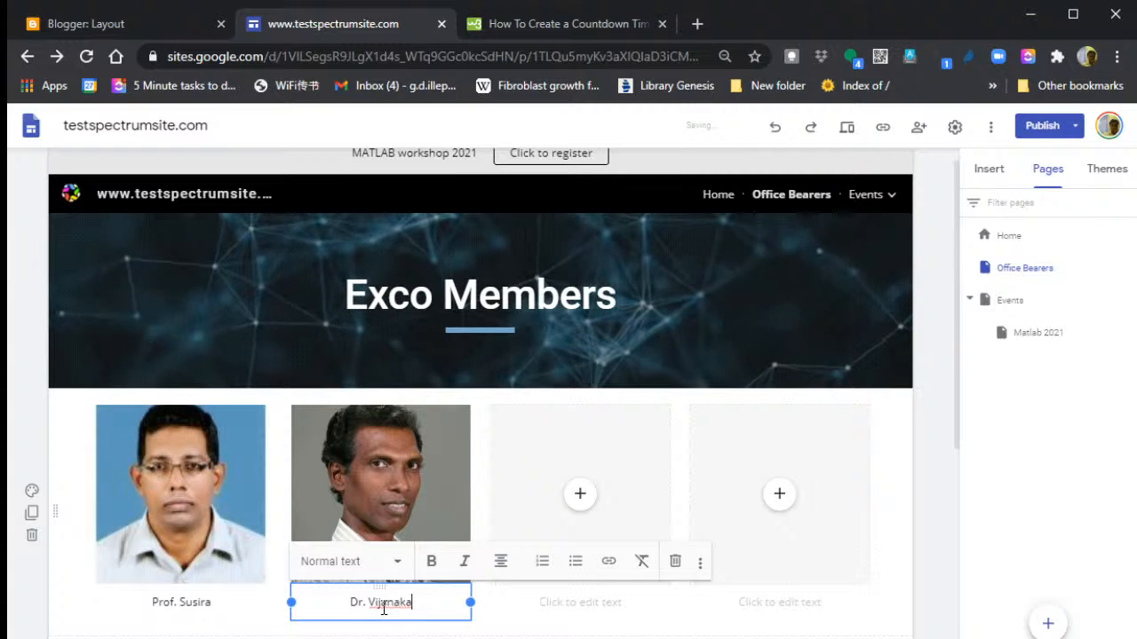
- Upload member photos into the third and fourth image placeholders, leaving their captions blank
click(582, 496)
click(600, 488)
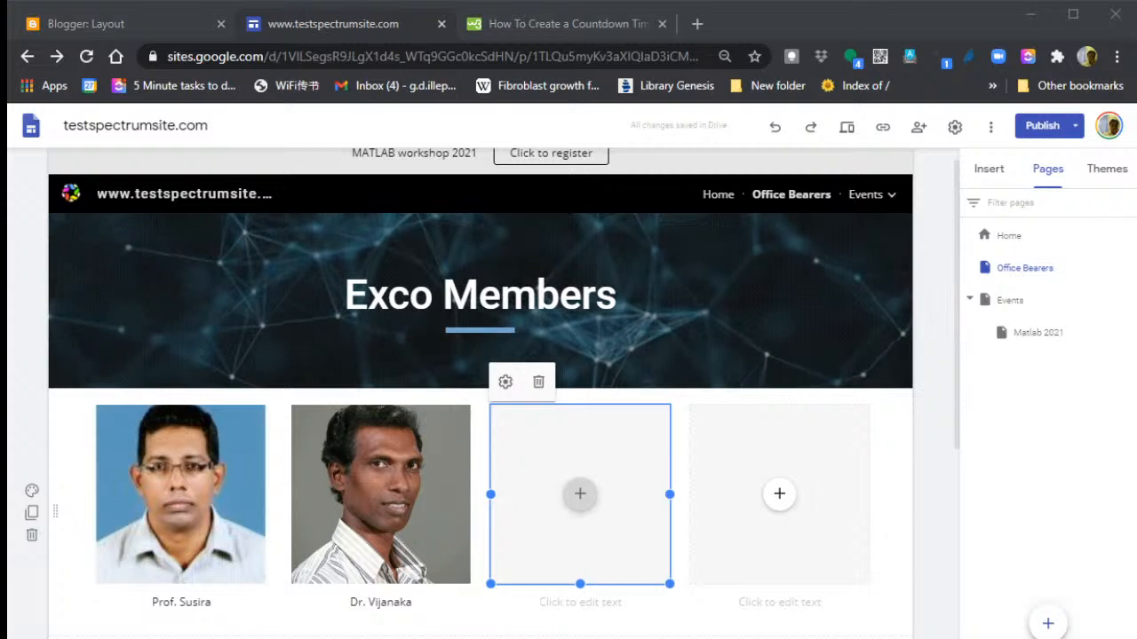
click(781, 497)
click(790, 487)
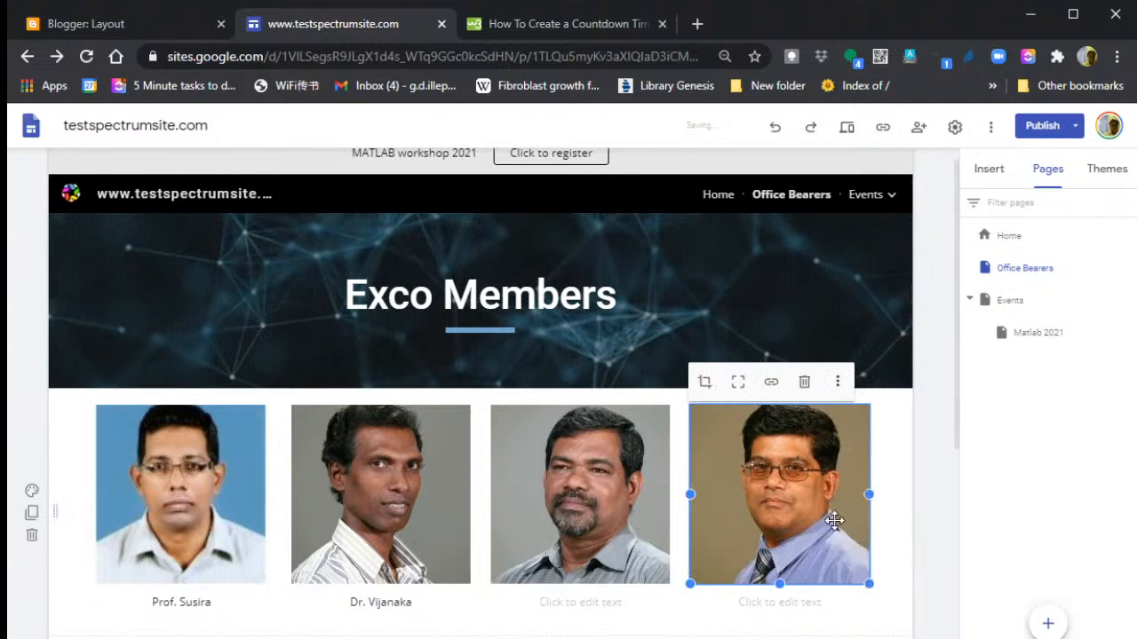
click(584, 602)
click(934, 506)
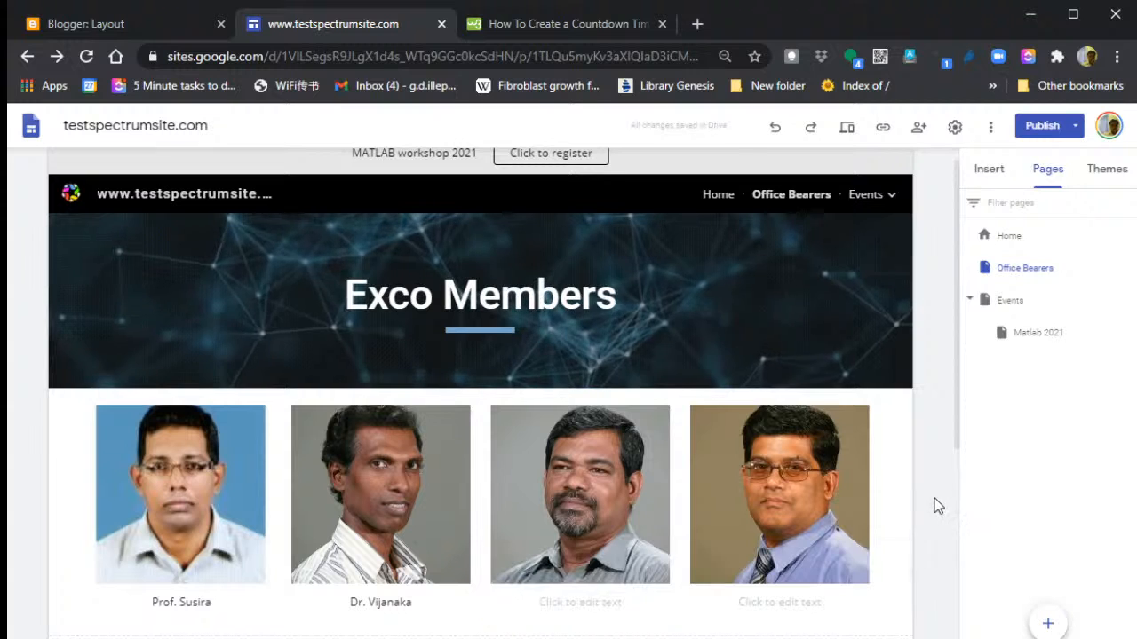
scroll(779, 494, down, 1)
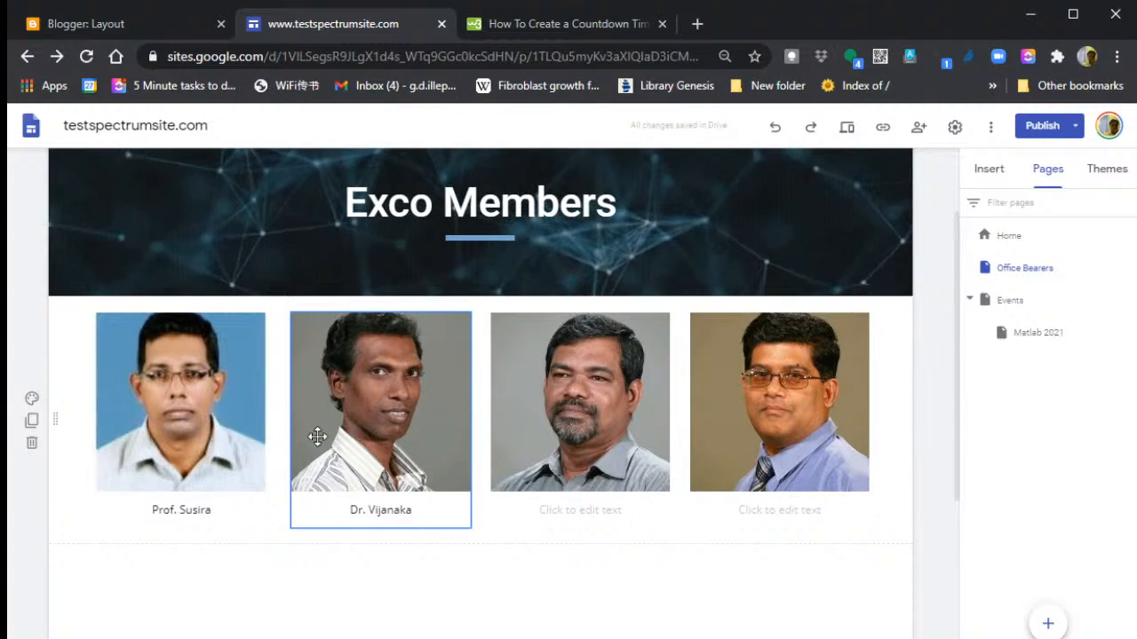
click(237, 514)
drag(209, 510, 148, 505)
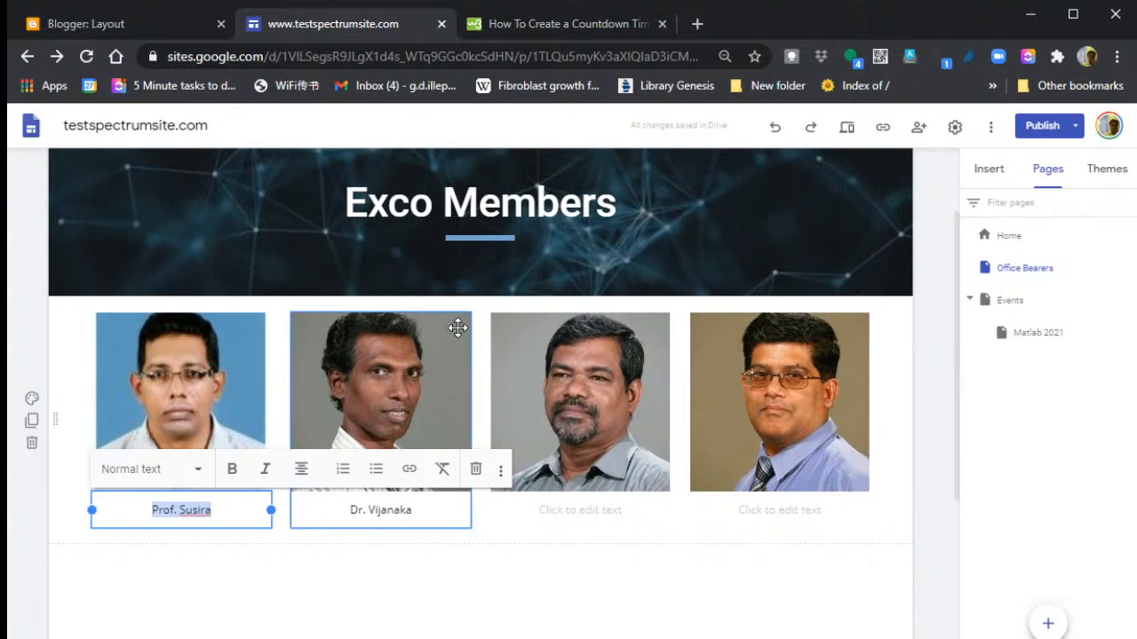
click(187, 569)
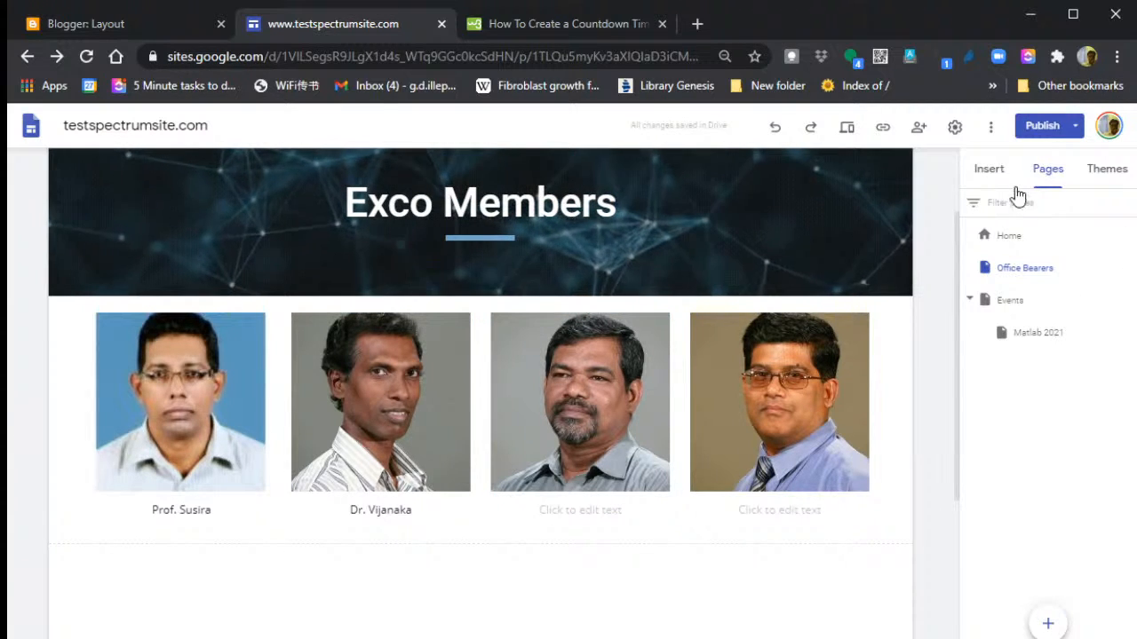
- Create a page named "Join US" and move it out of Events to the top level of the site
click(995, 172)
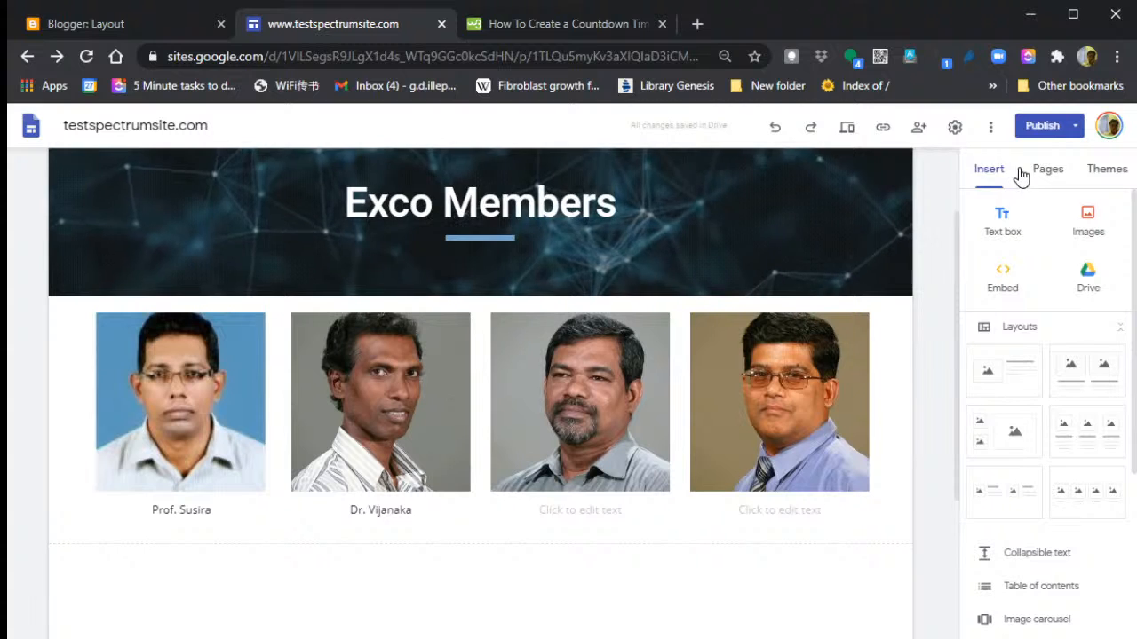
click(1036, 176)
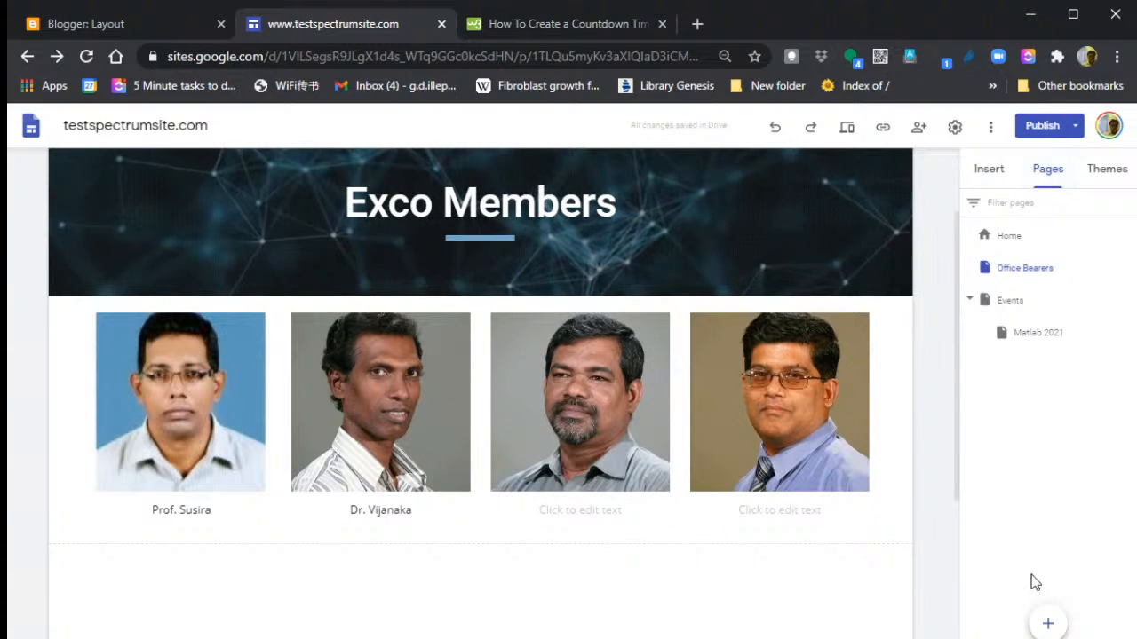
click(1048, 624)
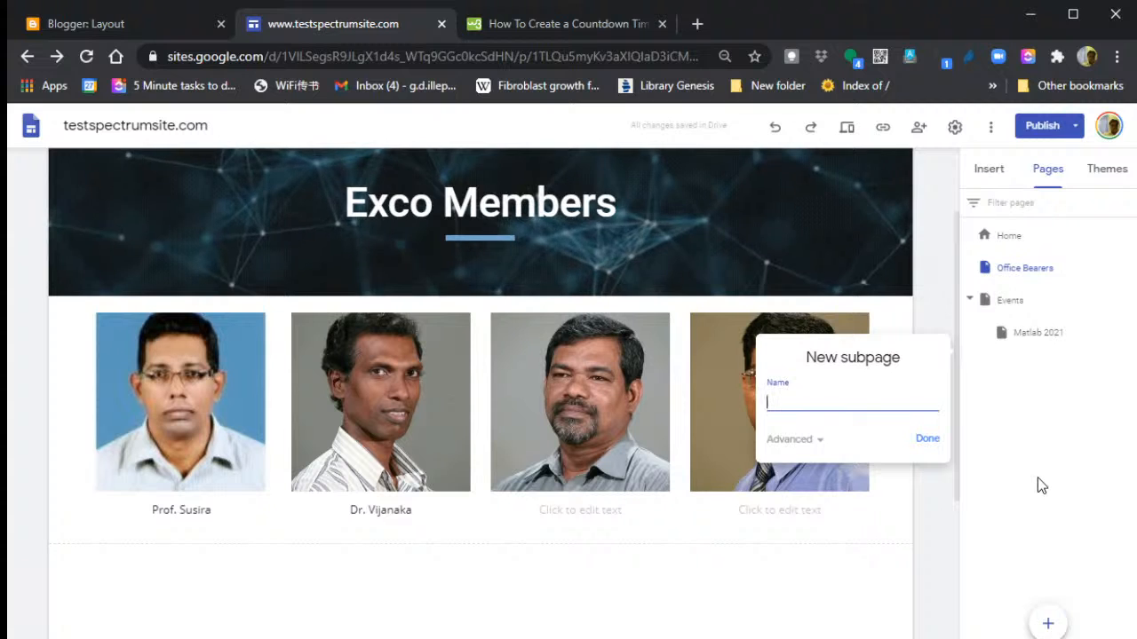
text(Join)
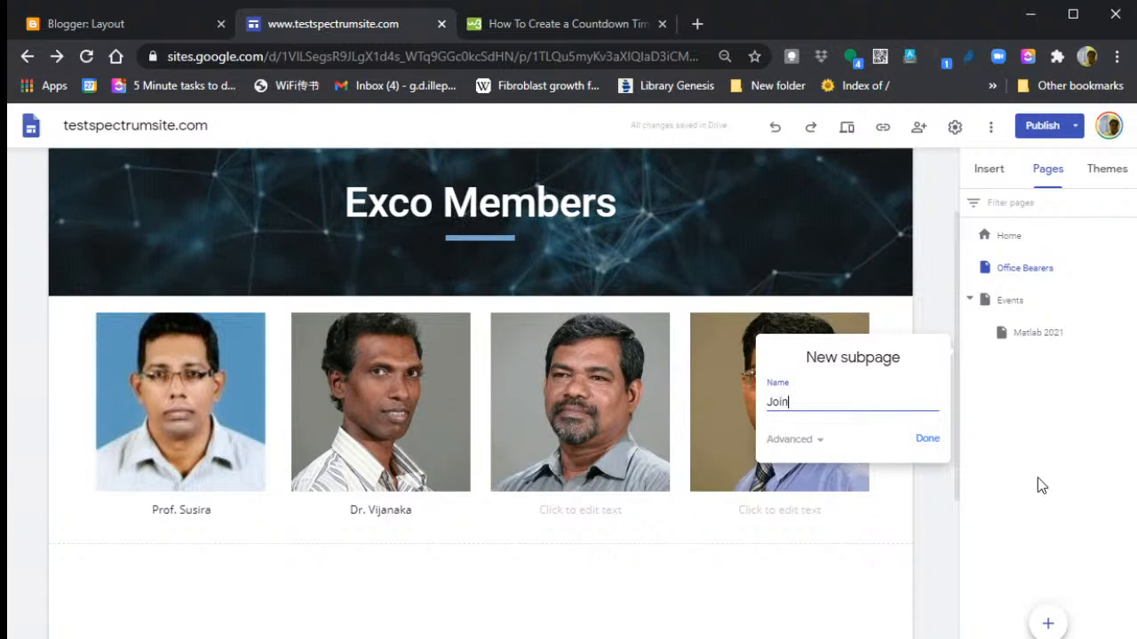
text( US)
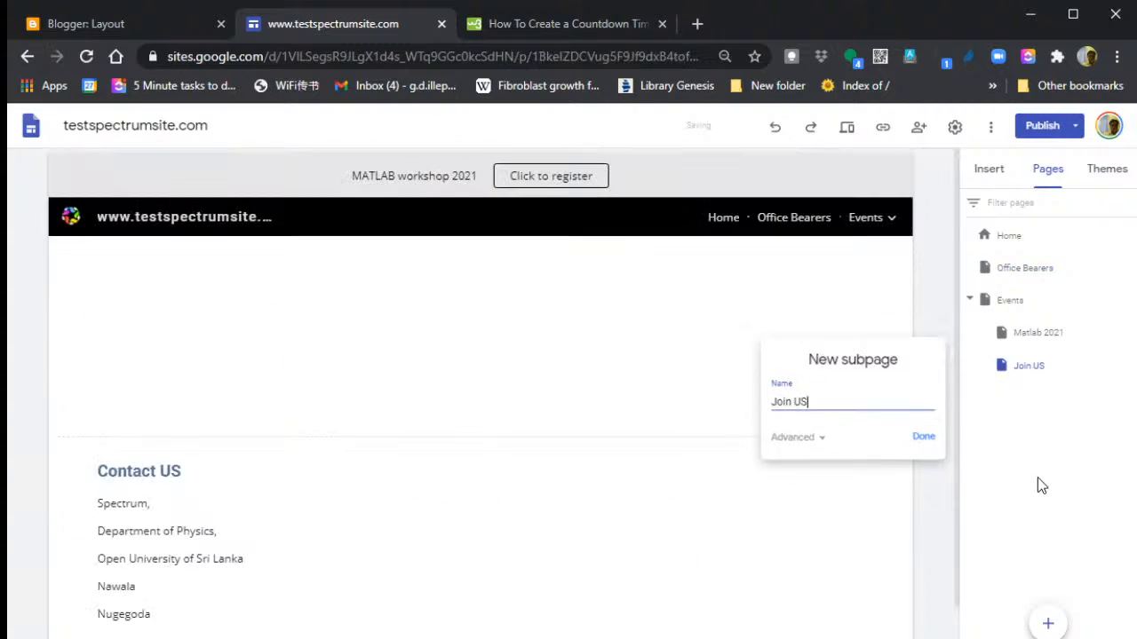
key(Return)
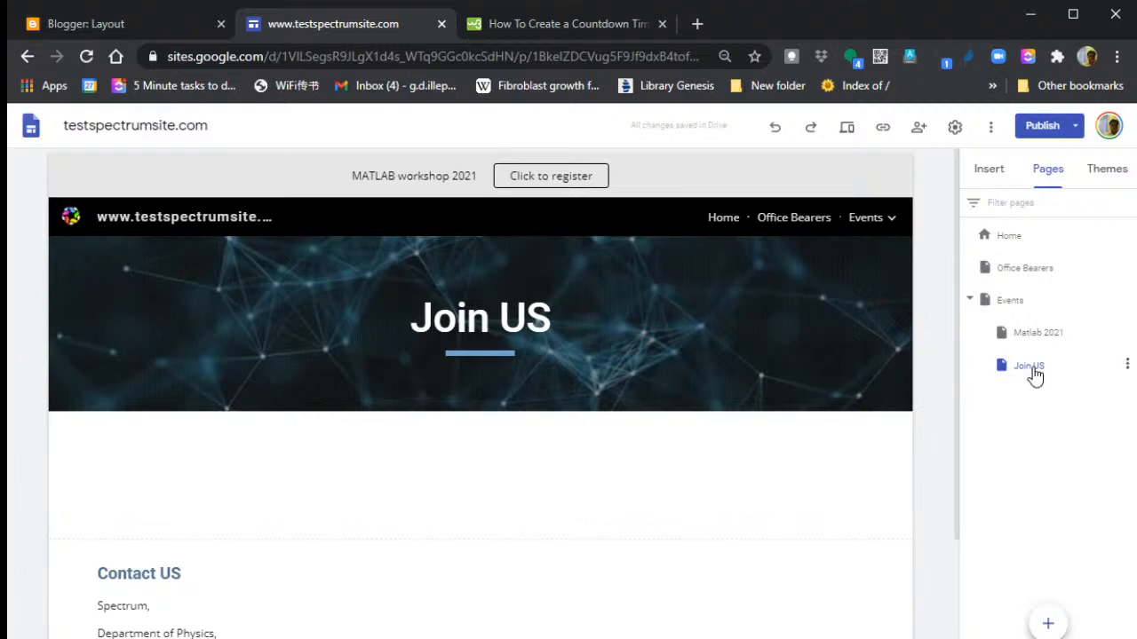
drag(1032, 375, 964, 379)
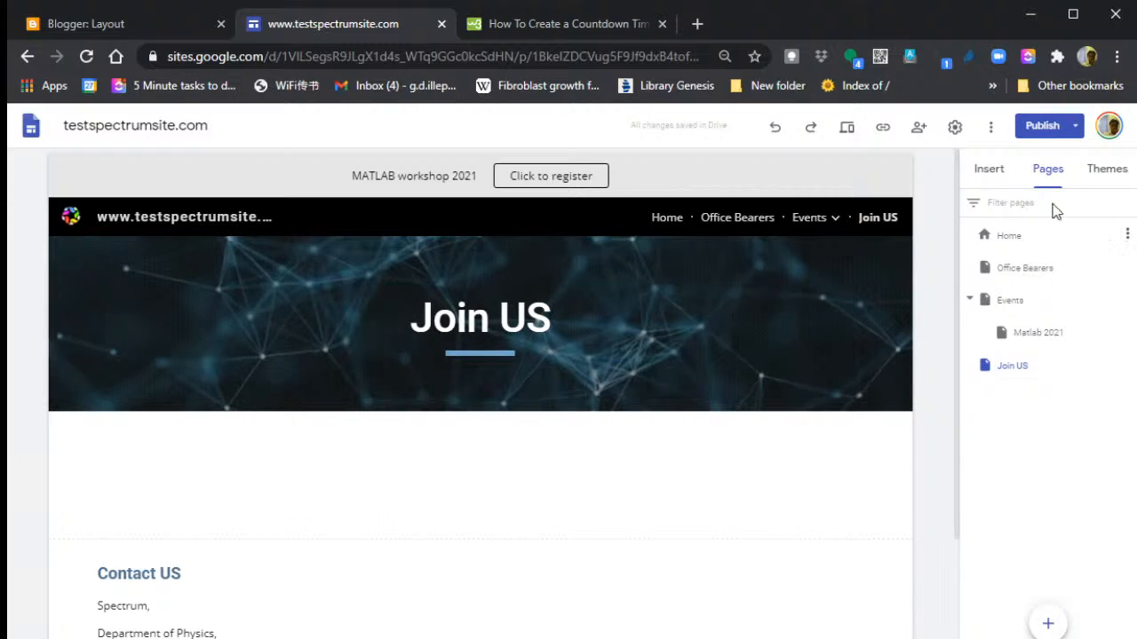
- Insert a text box on the Join US page with the text "Our Membership Growth"
click(994, 173)
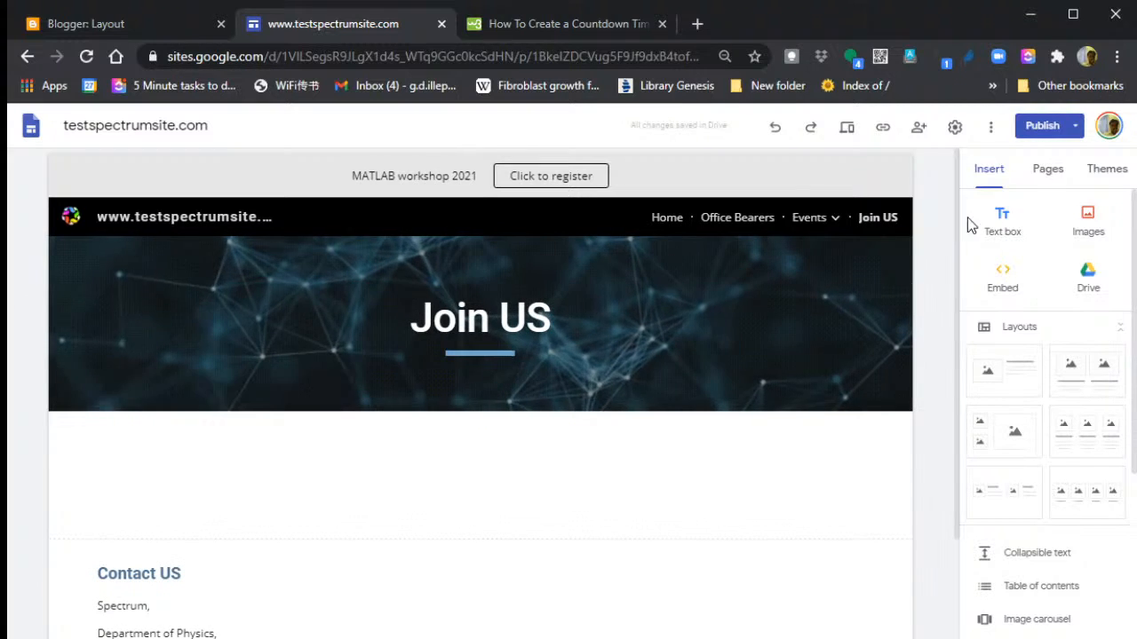
click(1008, 222)
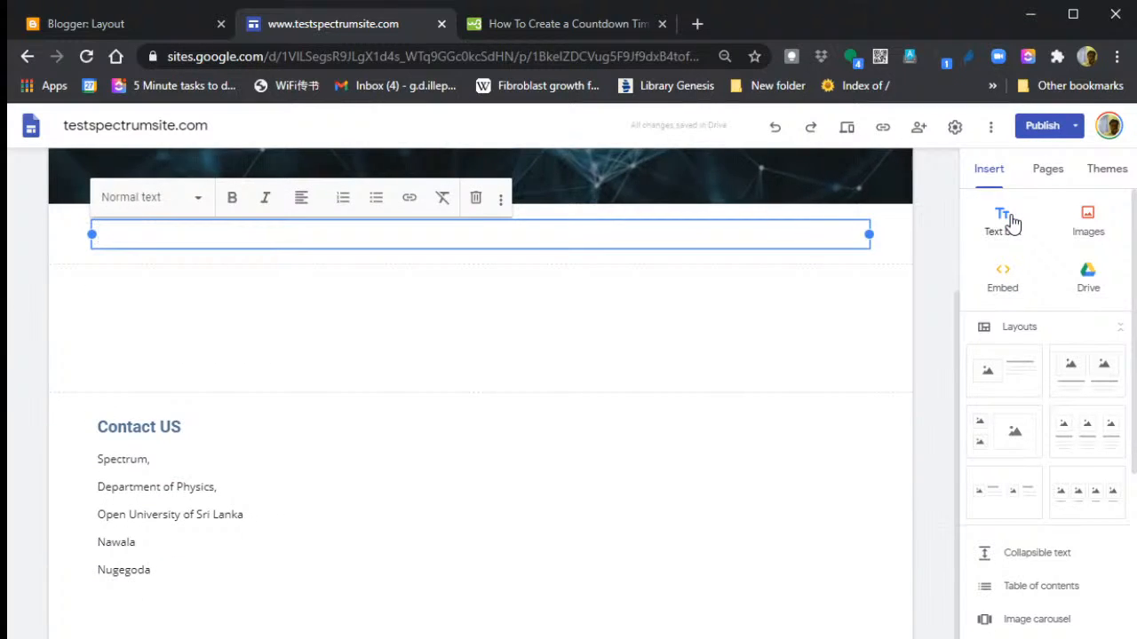
text(Our)
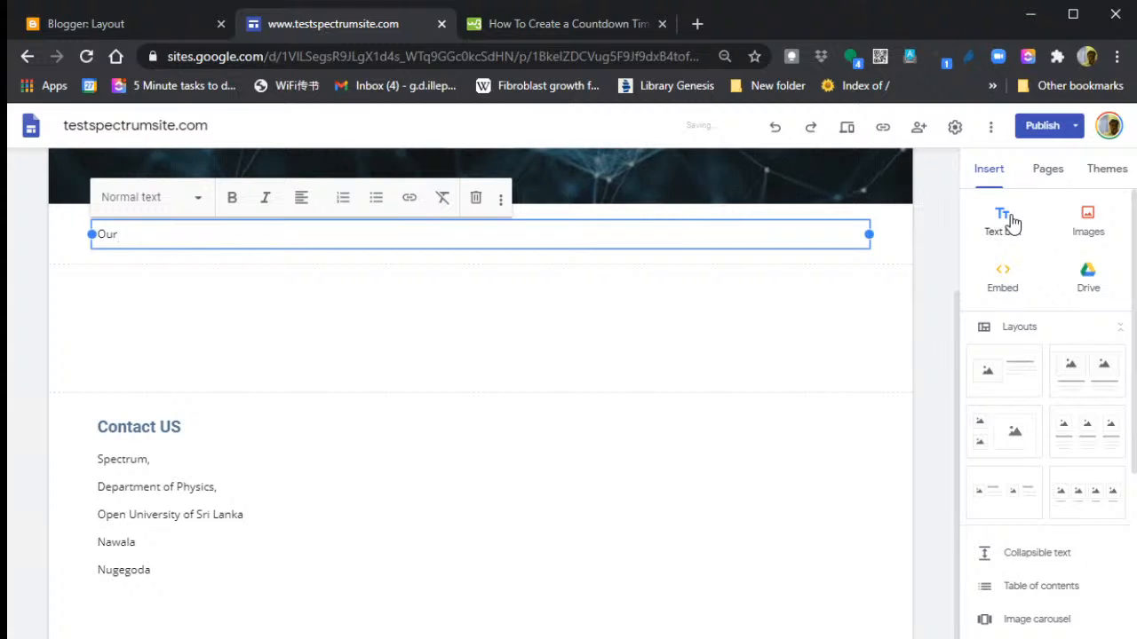
text( Membersh)
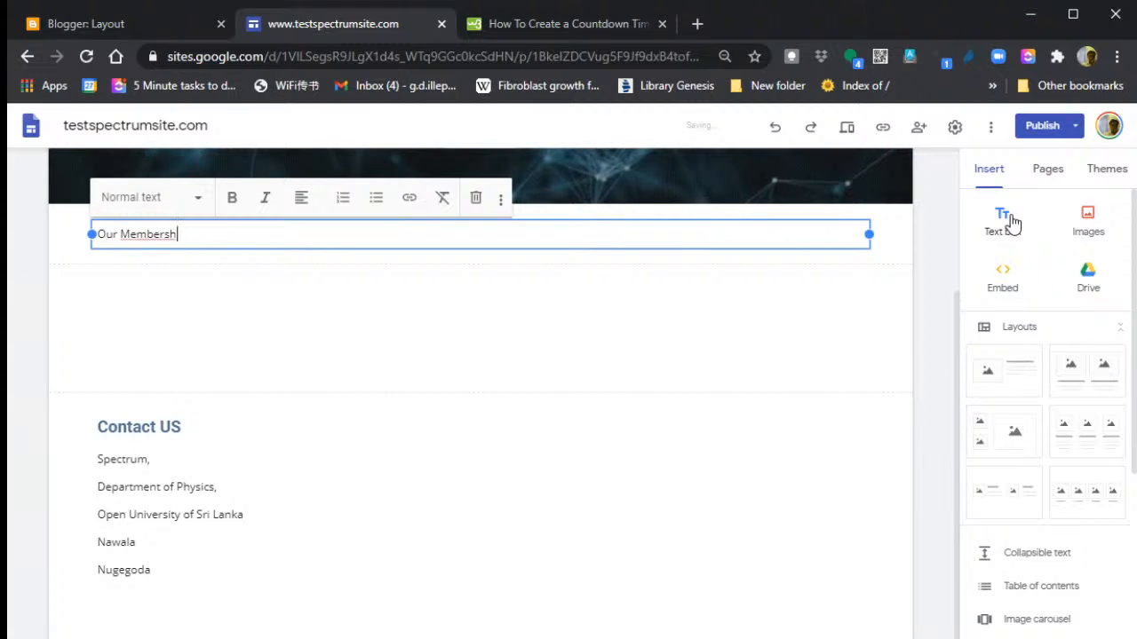
text(ip Grow)
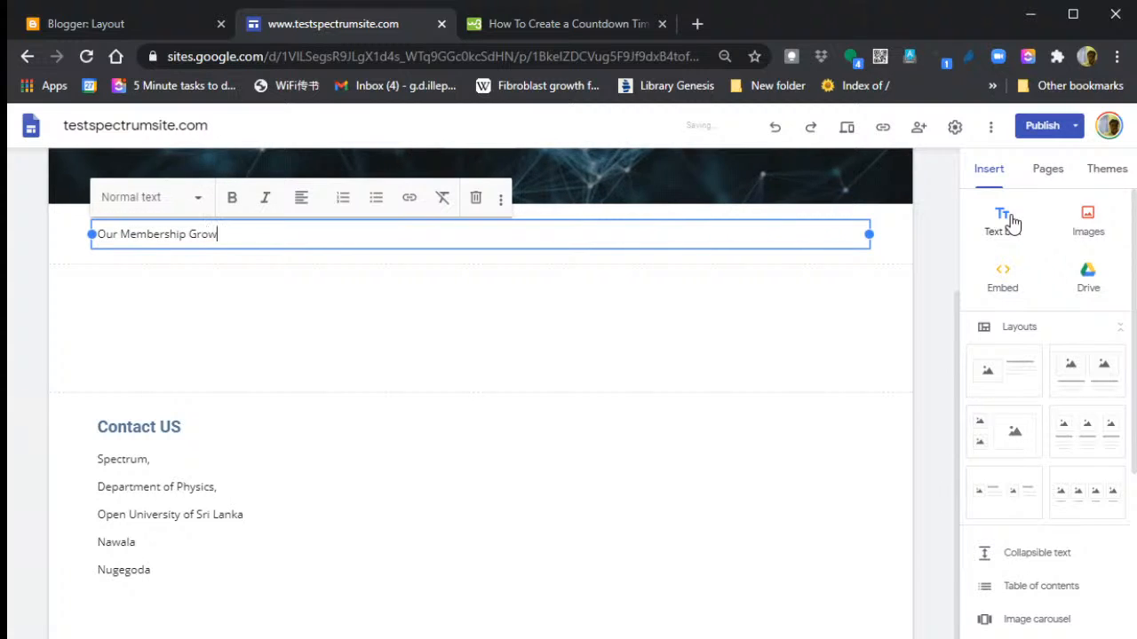
text(th)
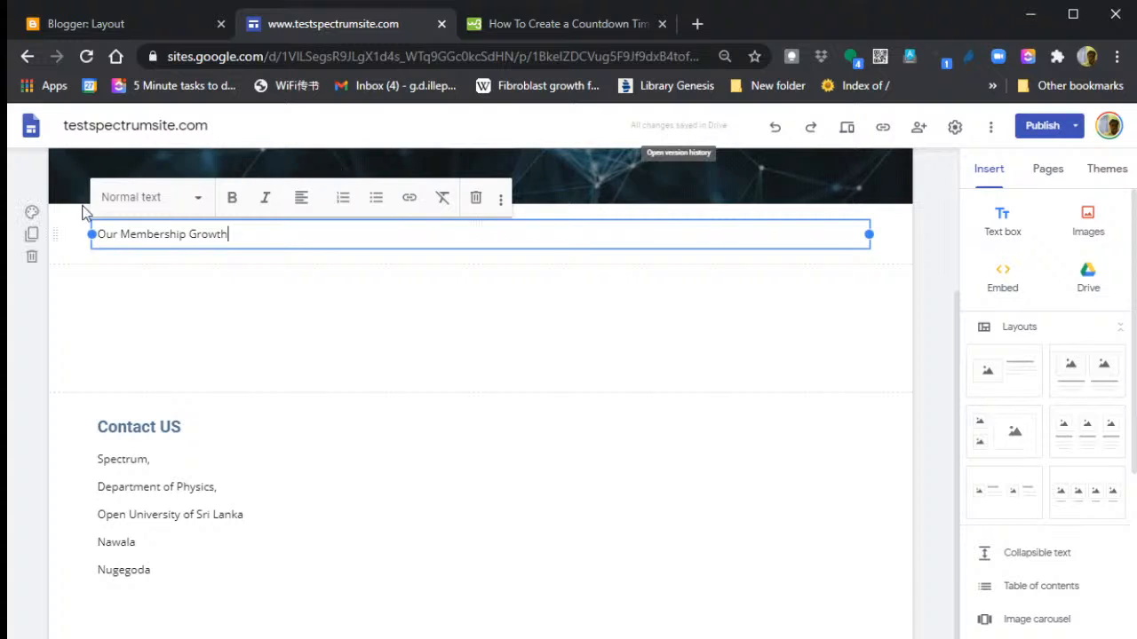
- Apply the Heading style to the "Our Membership Growth" text
click(199, 199)
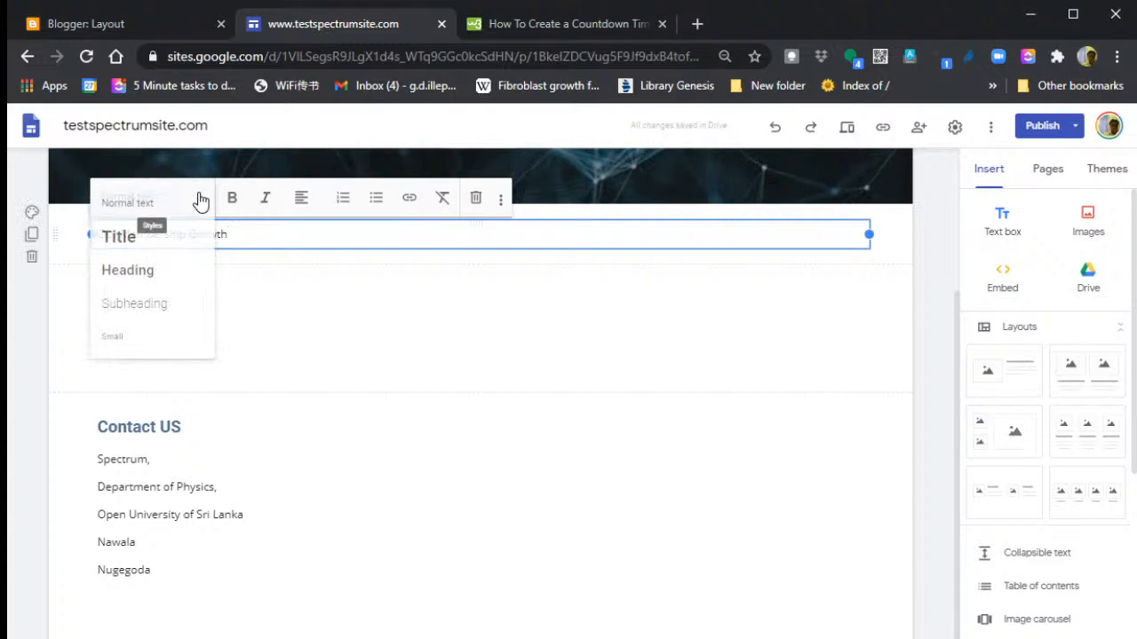
click(144, 270)
click(223, 318)
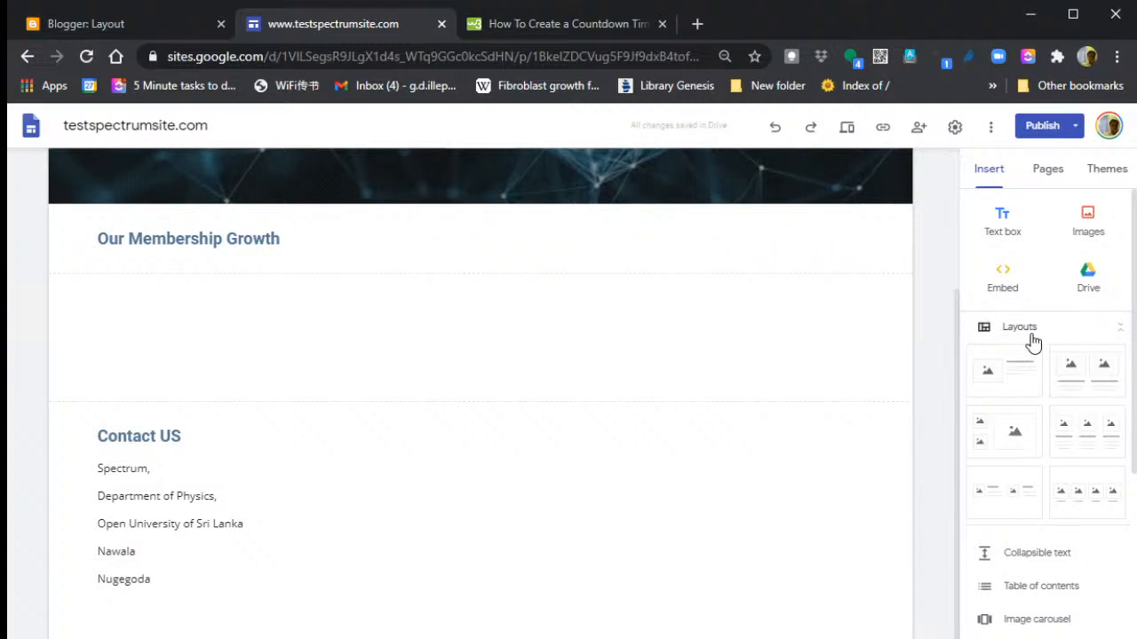
- Insert the bar chart from the Member Count spreadsheet below the "Our Membership Growth" heading
scroll(1066, 334, down, 4)
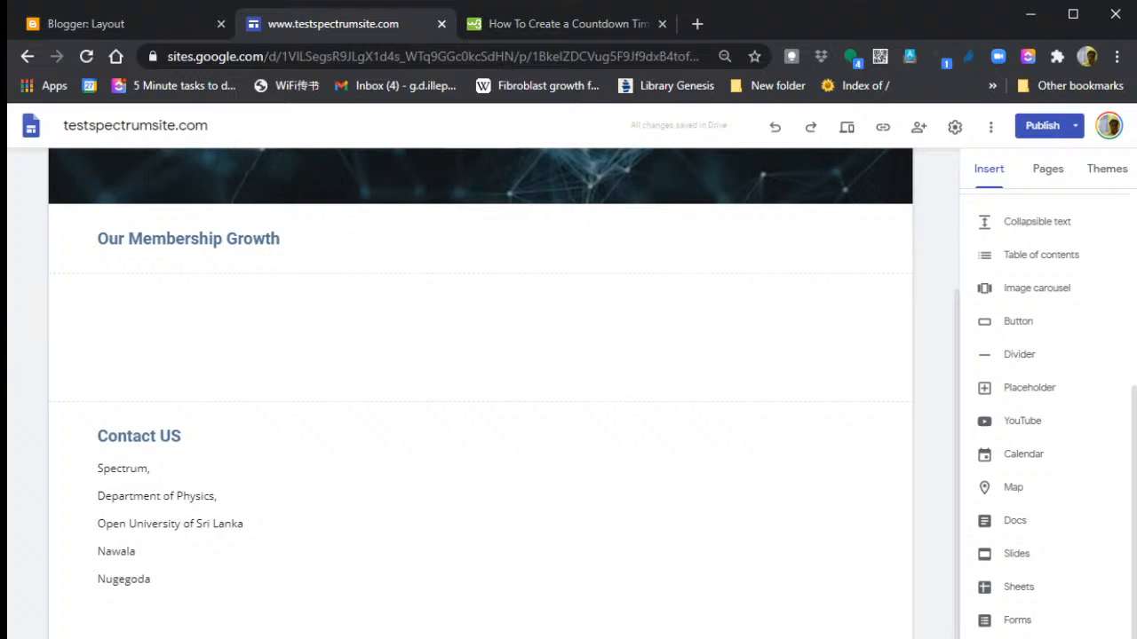
click(1026, 638)
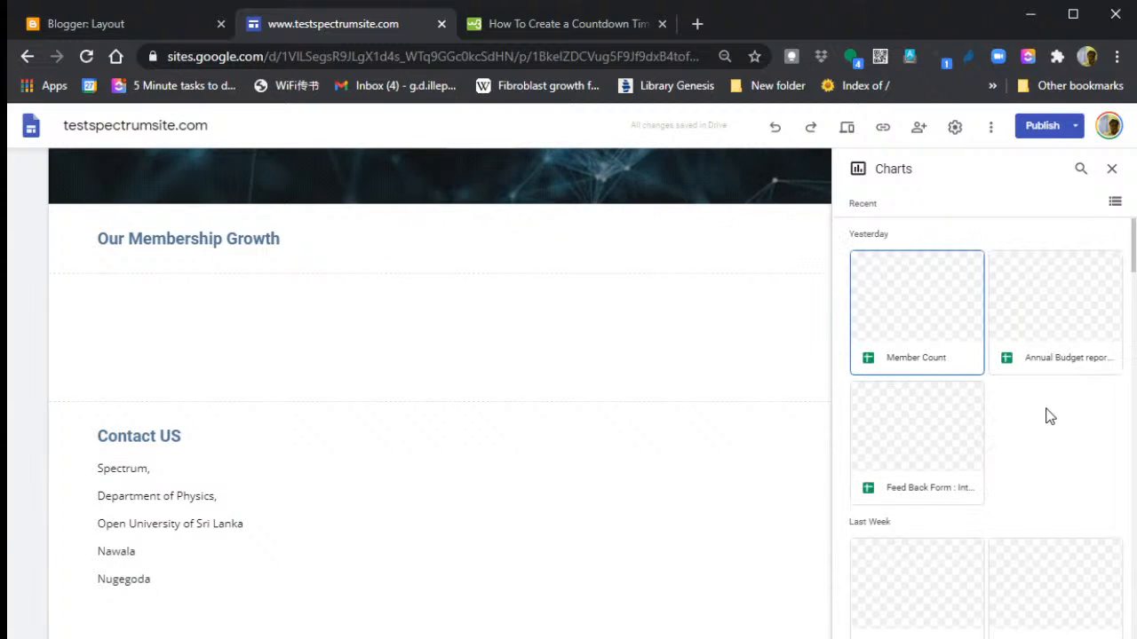
click(940, 315)
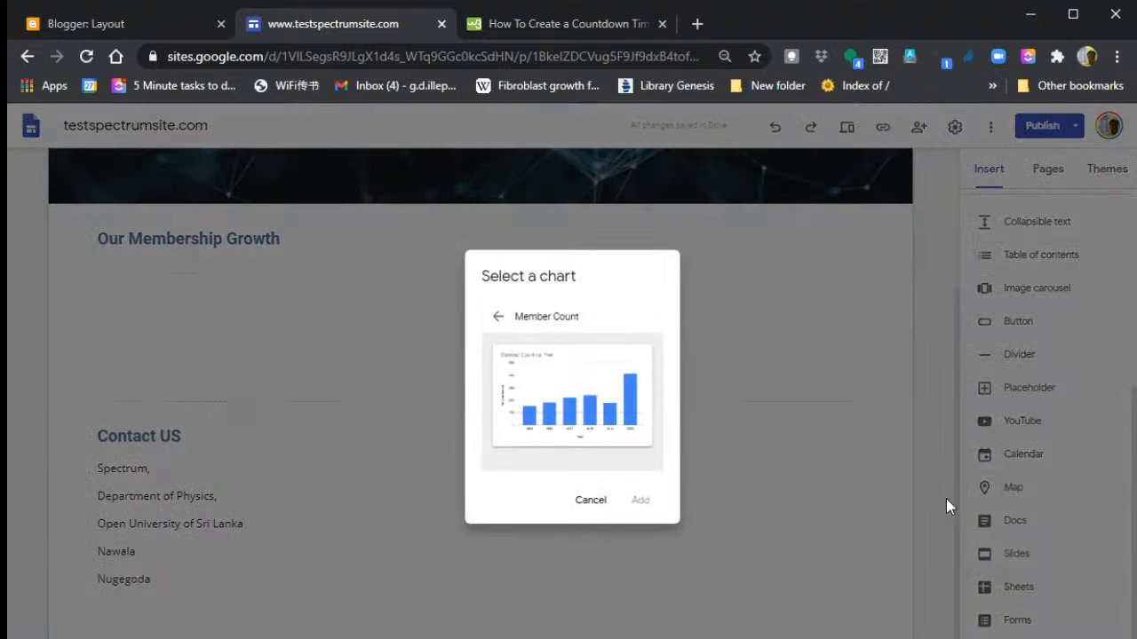
click(589, 415)
click(641, 501)
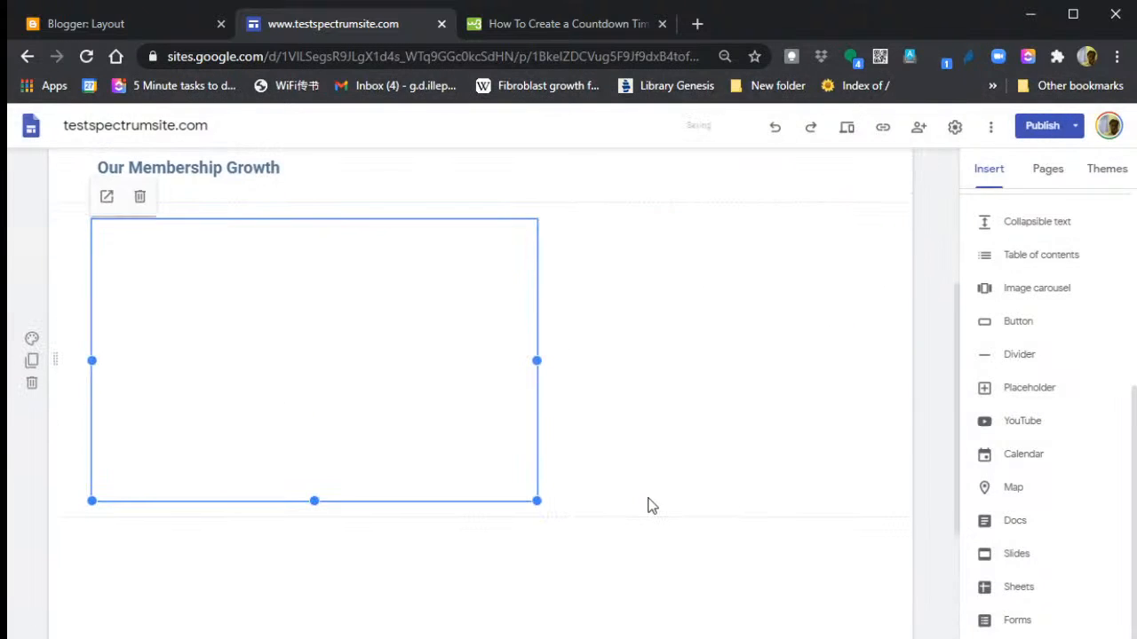
click(692, 435)
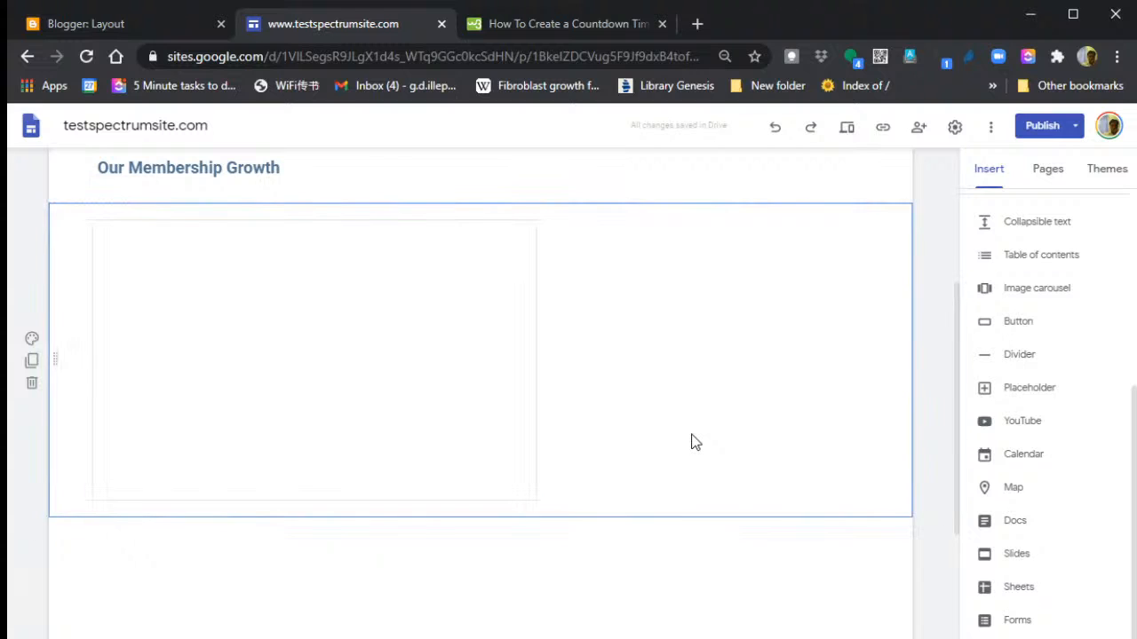
click(432, 571)
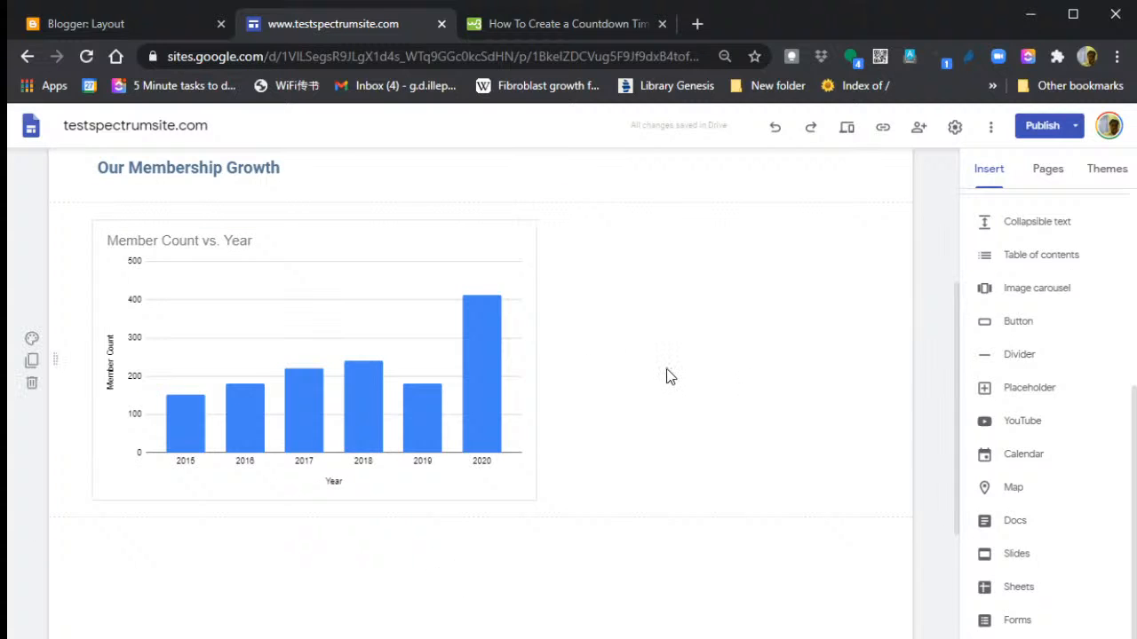
scroll(667, 375, up, 3)
scroll(667, 375, down, 2)
scroll(550, 515, down, 3)
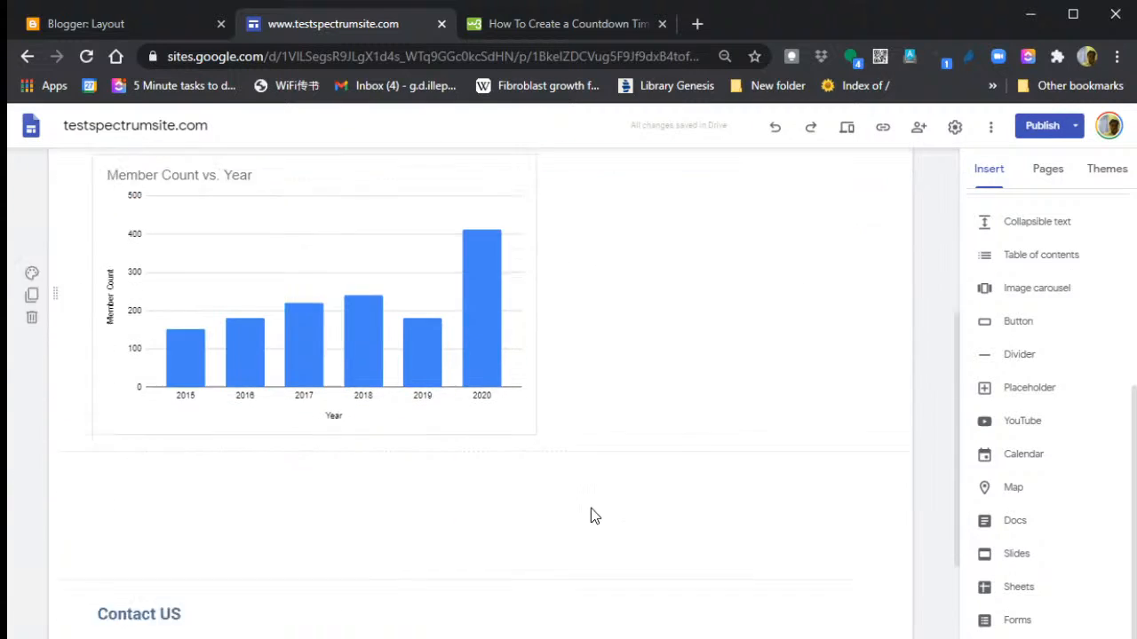
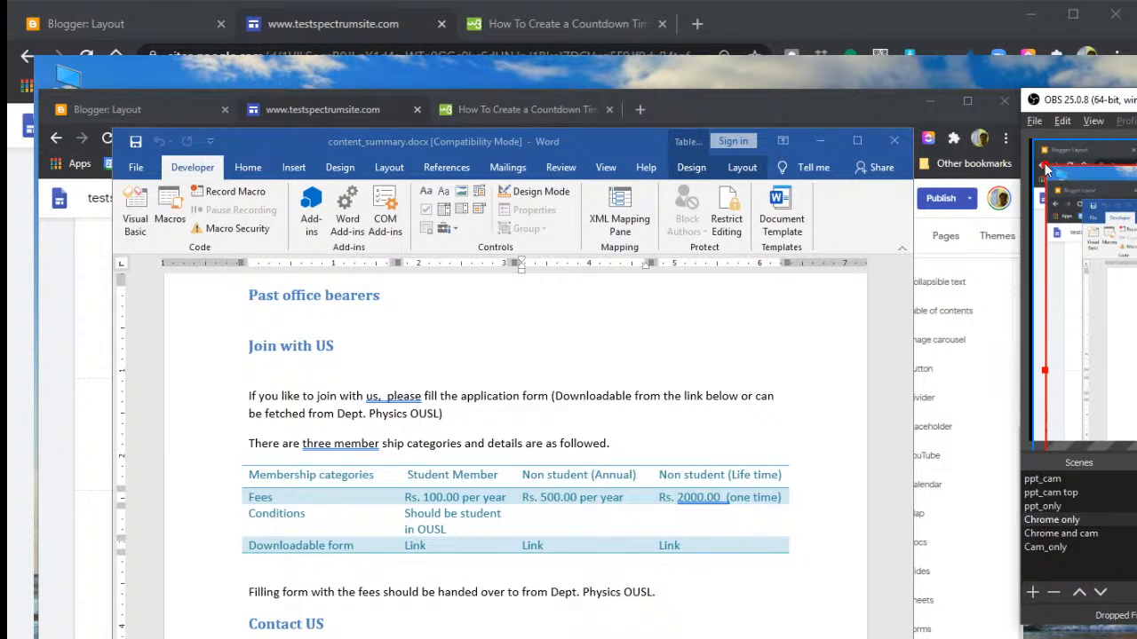
- In OBS, crop and reposition the display capture in the "Chrome only" scene so it shows just the Word document over the browser
drag(1045, 166, 1077, 191)
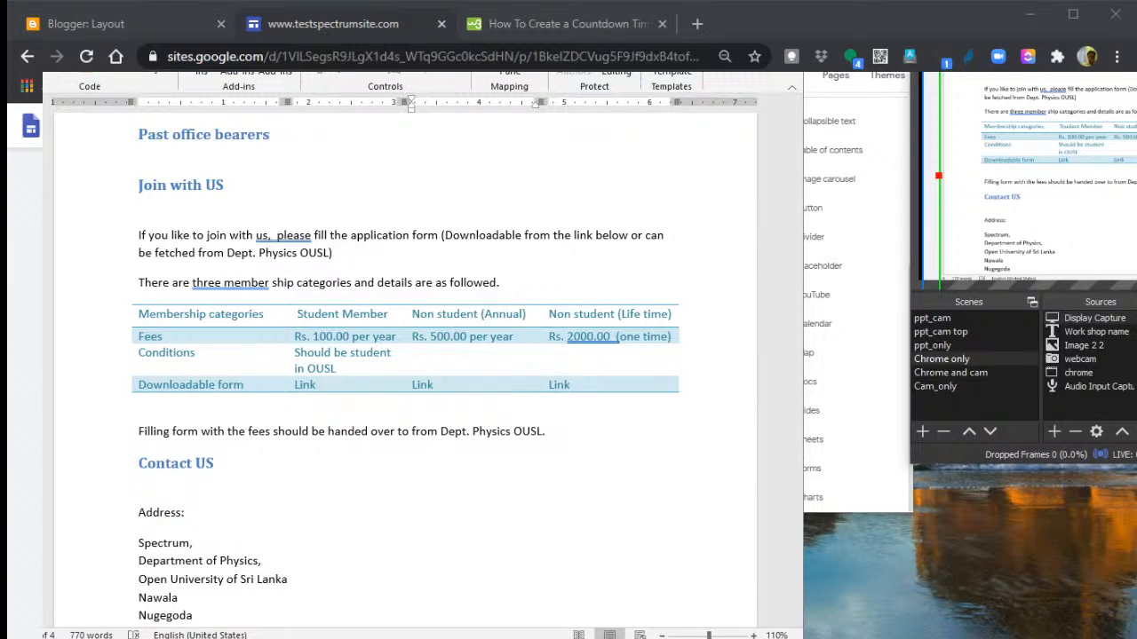
drag(1135, 167, 1136, 191)
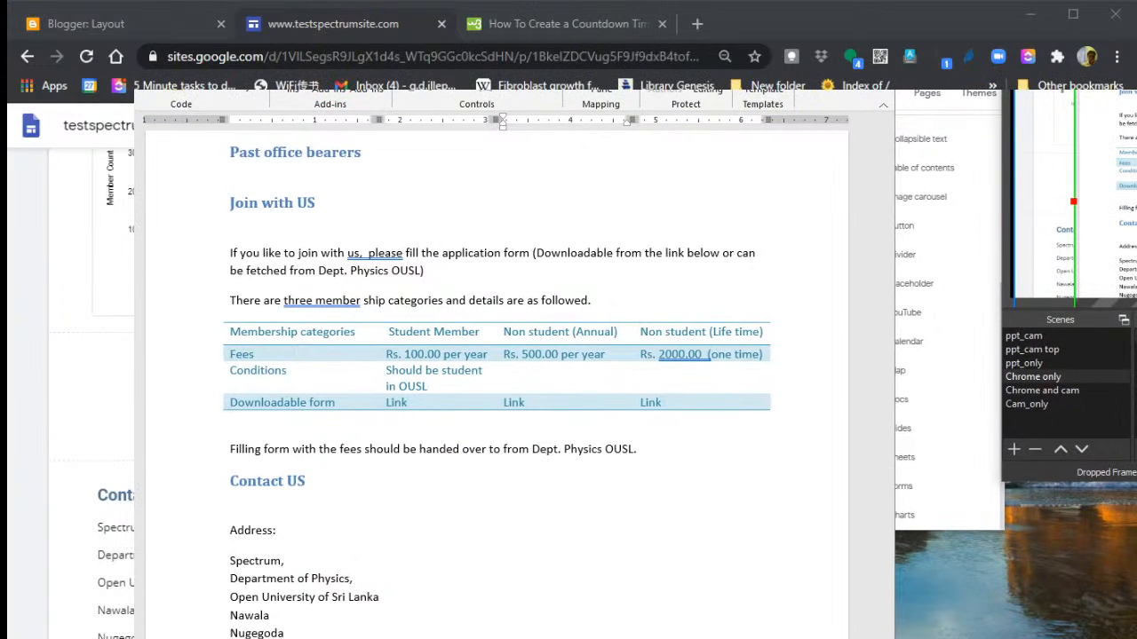
drag(1074, 36, 1136, 110)
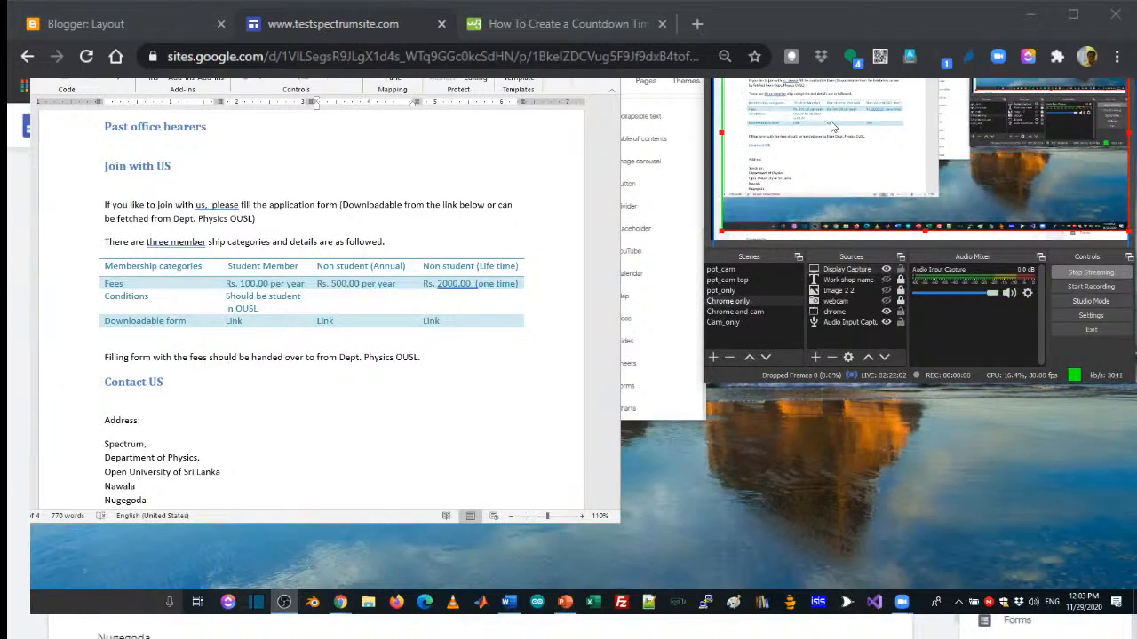
click(1131, 236)
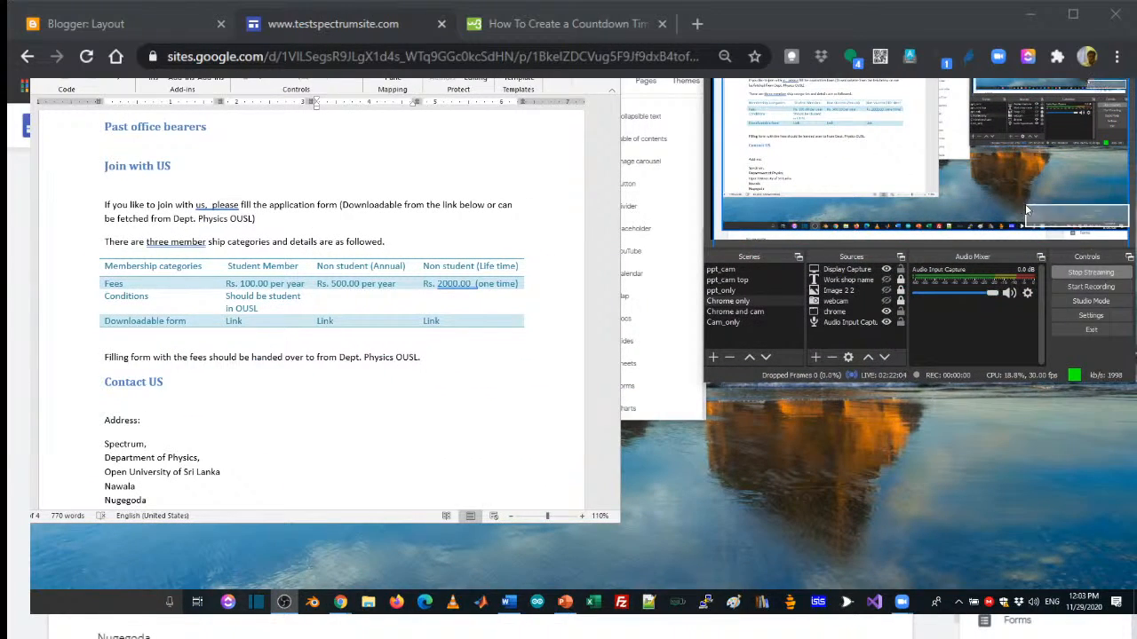
click(1016, 166)
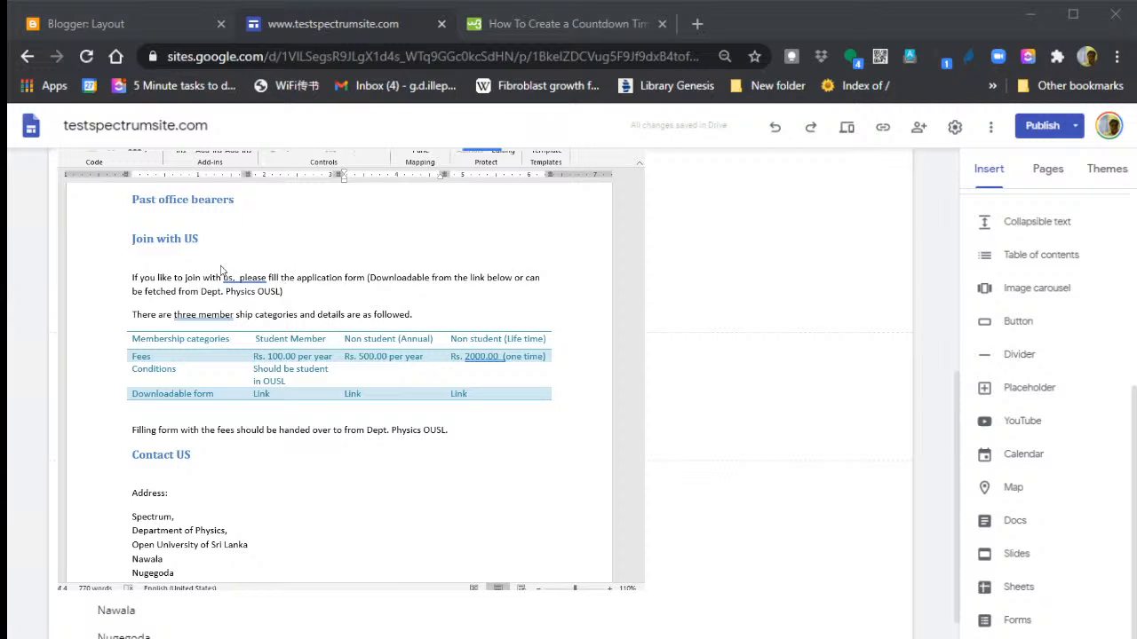
- Review the website content outline and the About Spectrum section in the content_summary.docx Word document
scroll(337, 313, up, 5)
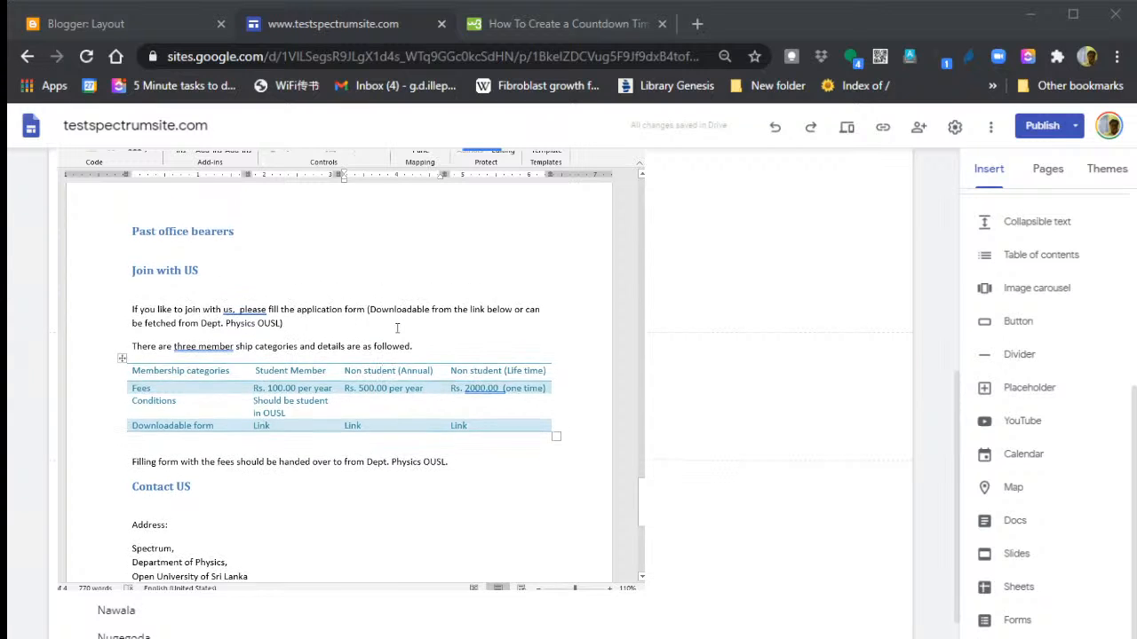
scroll(397, 328, up, 10)
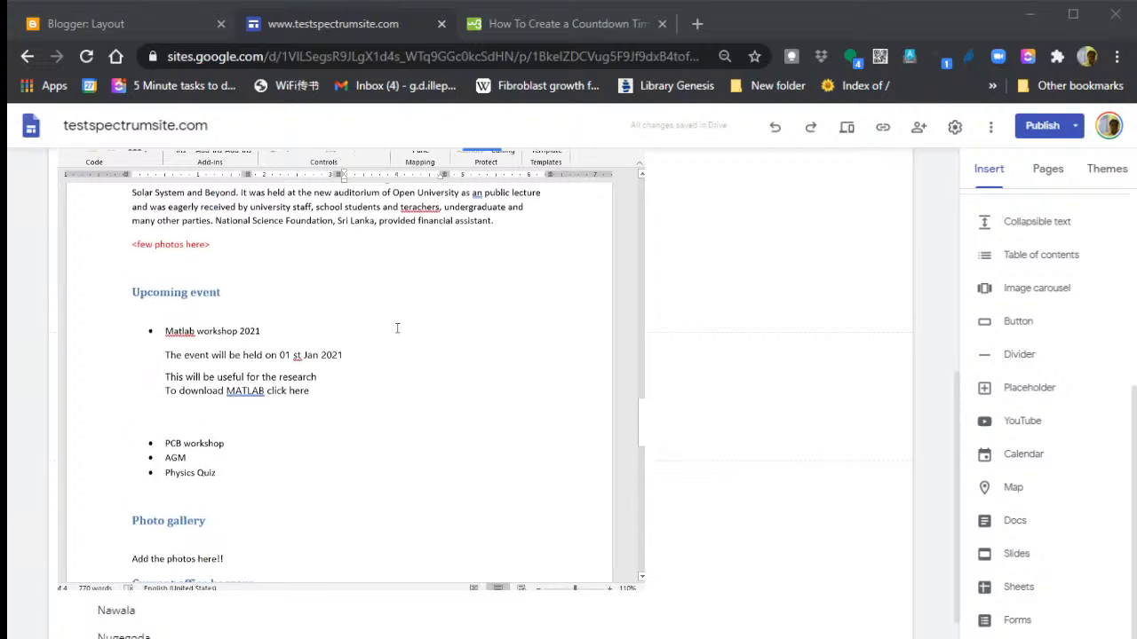
scroll(397, 327, up, 15)
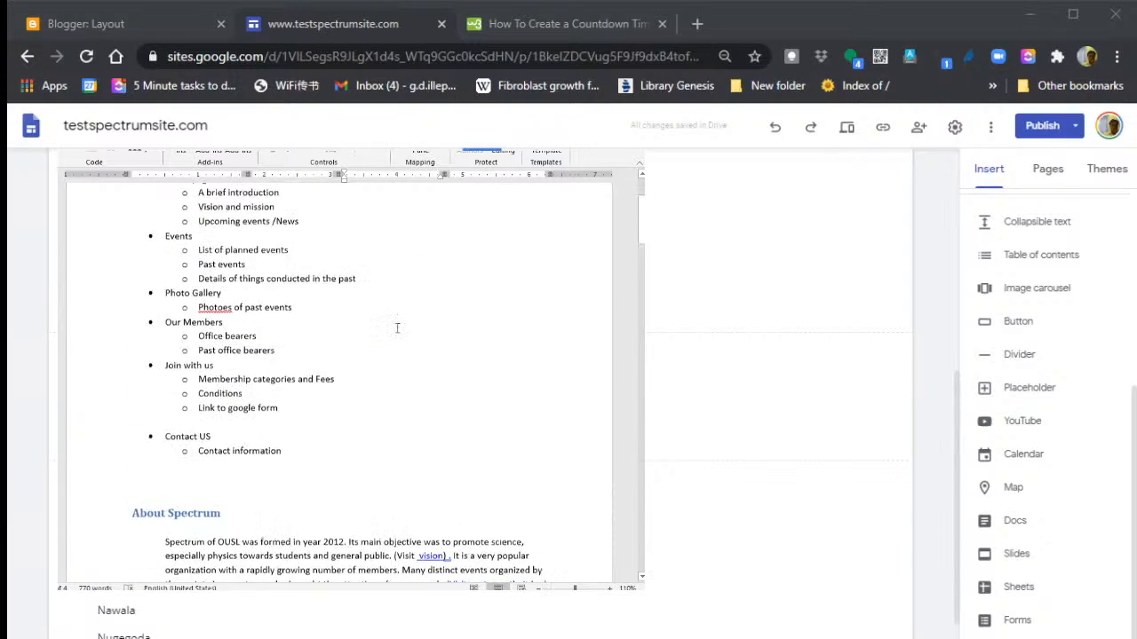
scroll(409, 364, down, 2)
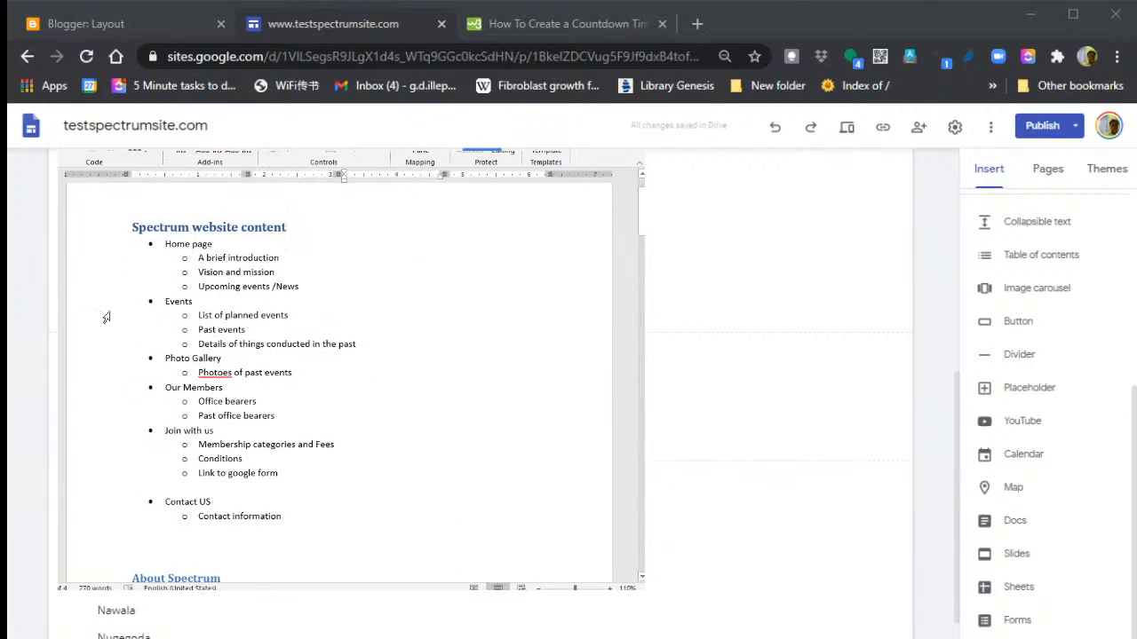
scroll(497, 391, down, 10)
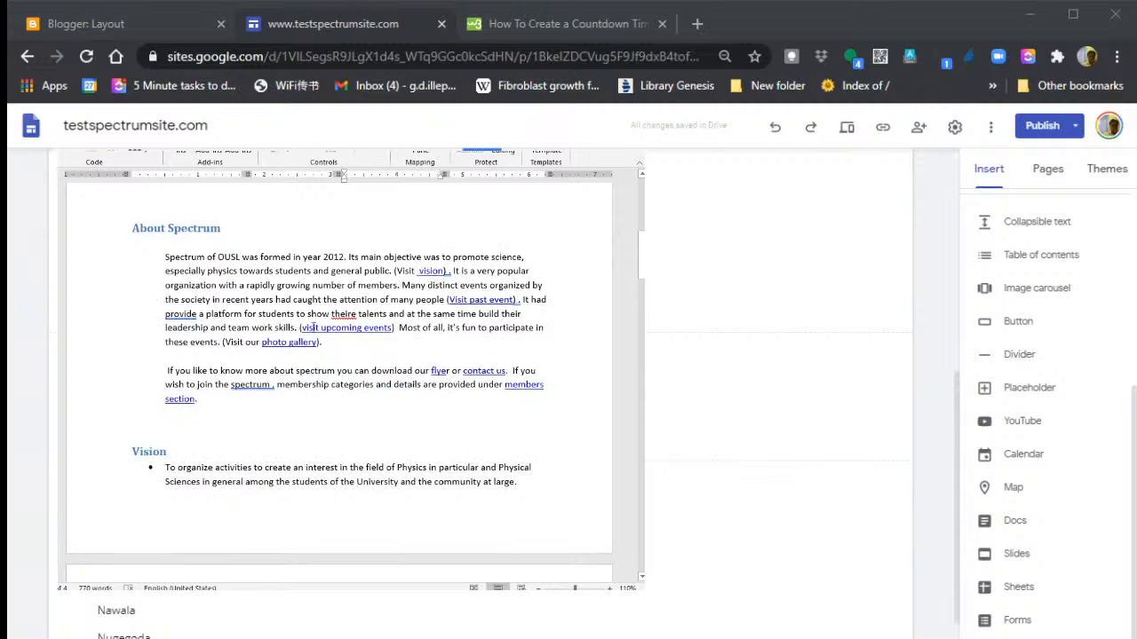
- Copy the whole membership categories table from the member section near the end of content_summary.docx
scroll(437, 386, down, 15)
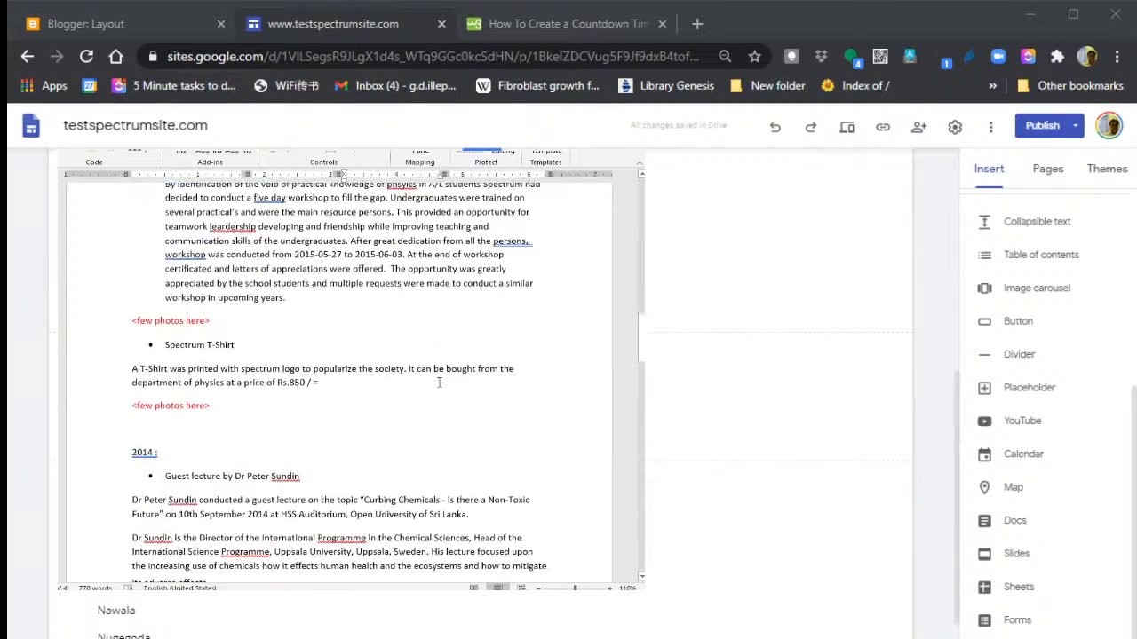
scroll(438, 382, down, 15)
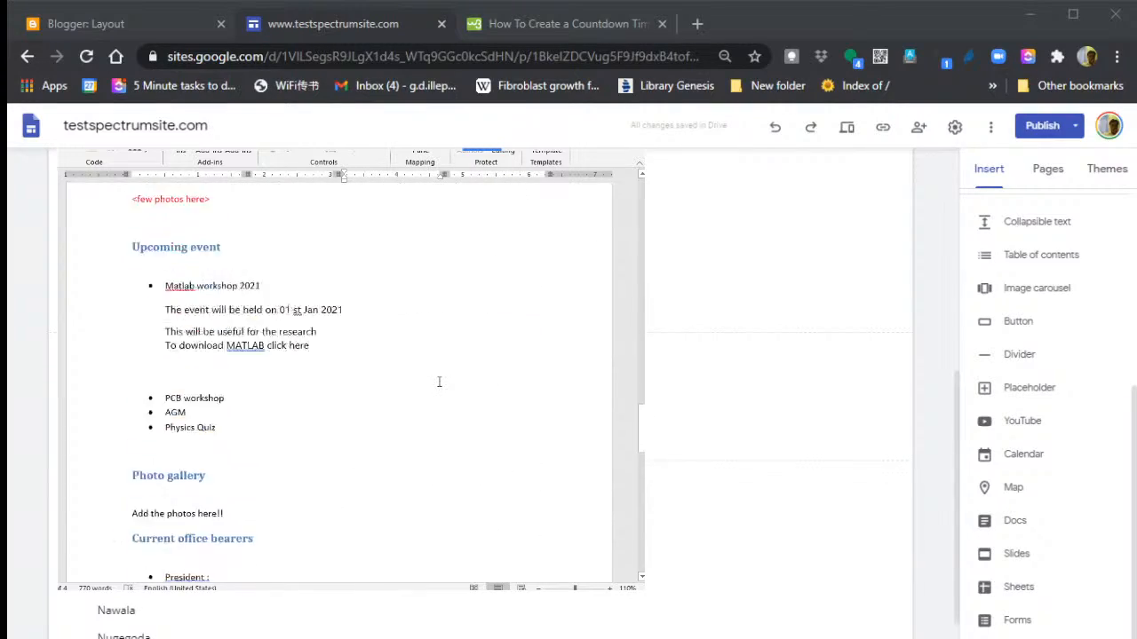
scroll(438, 382, down, 10)
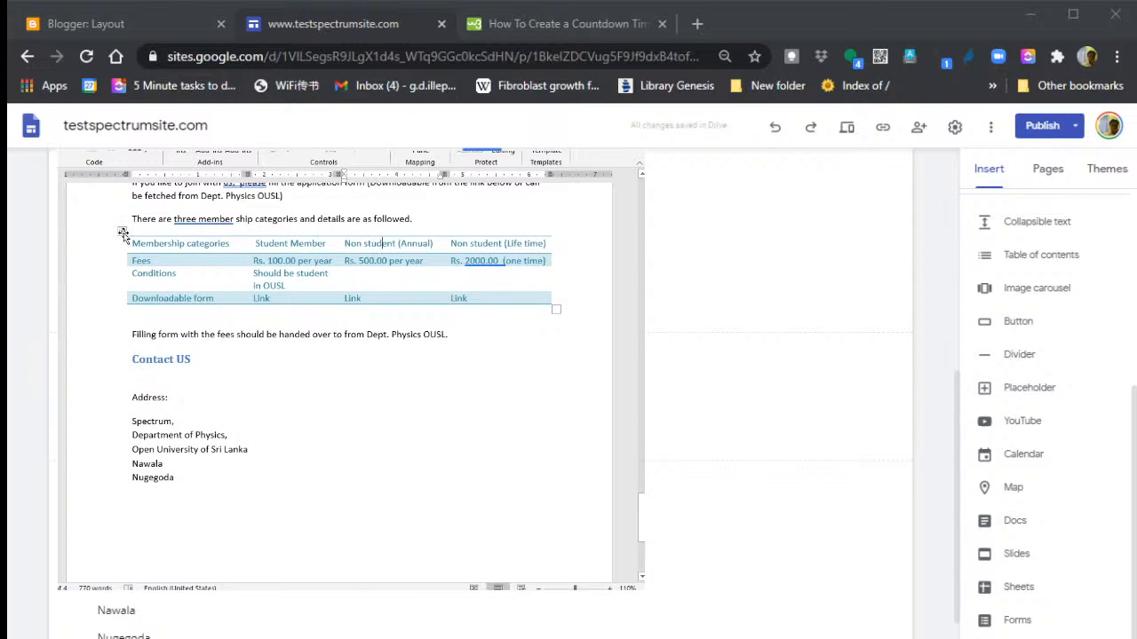
click(123, 232)
key(ctrl+c)
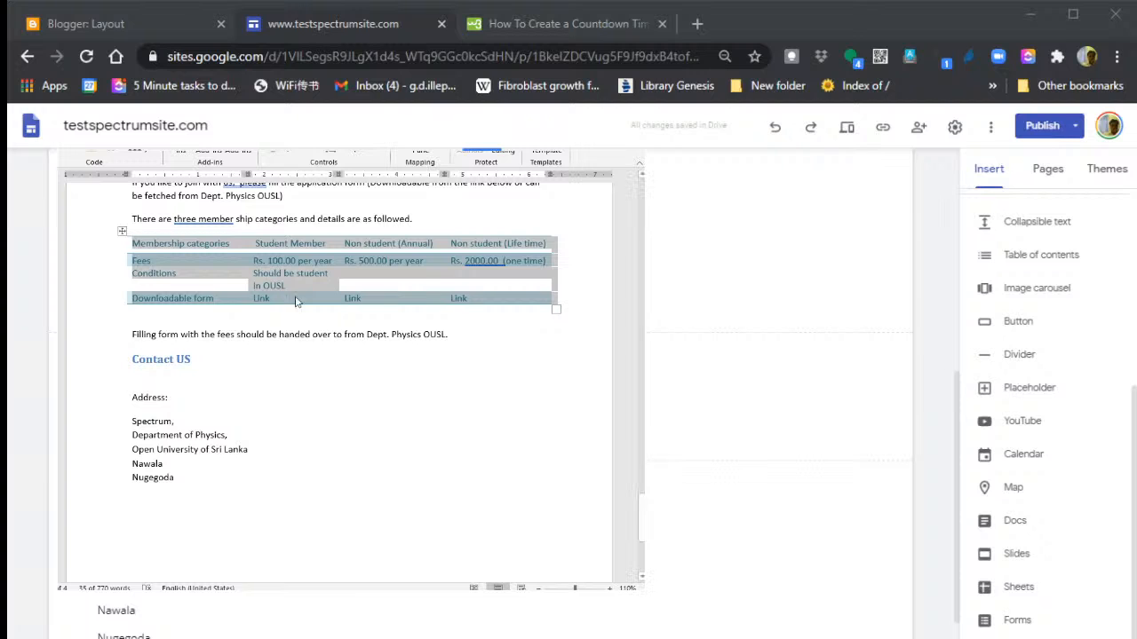
right_click(122, 231)
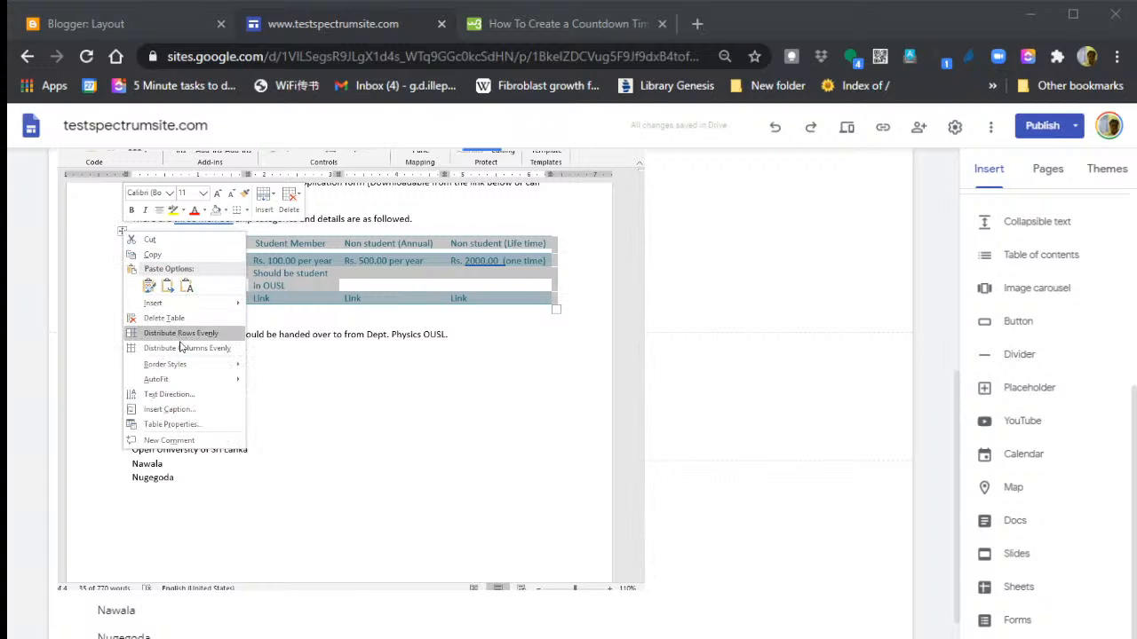
click(174, 258)
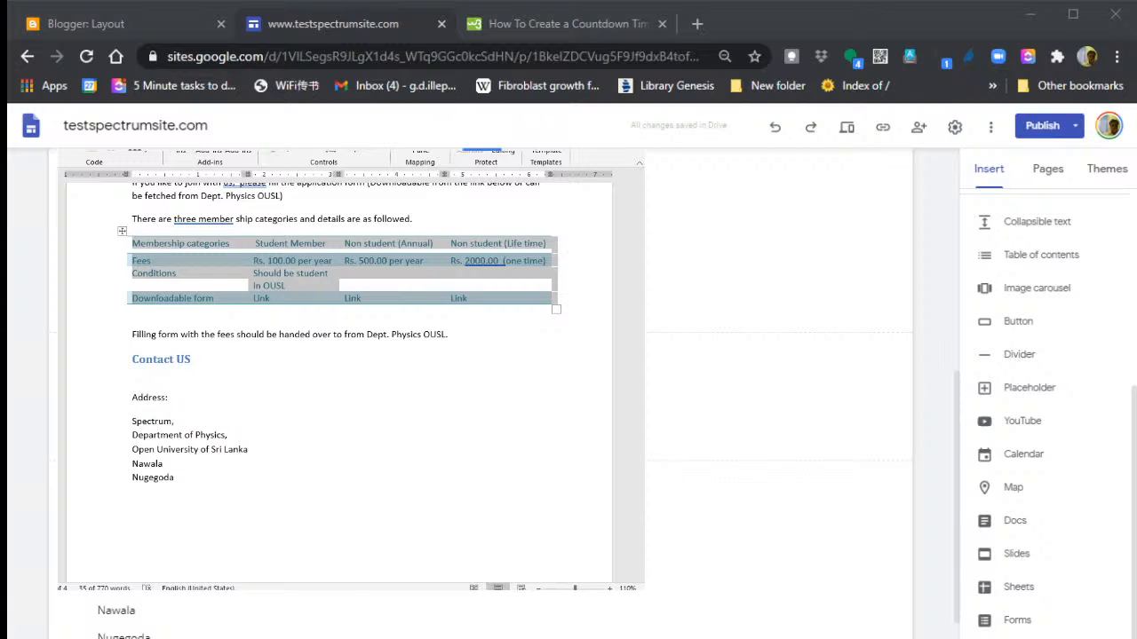
- Create a new blank Word document and paste the copied membership categories table into it
click(53, 98)
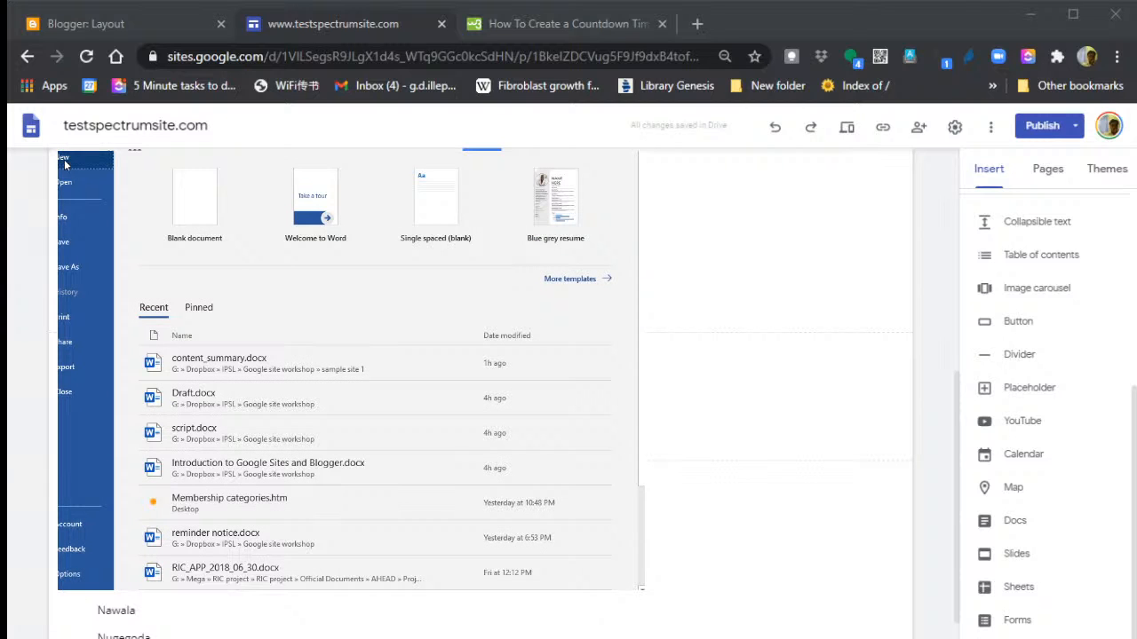
click(64, 159)
click(205, 208)
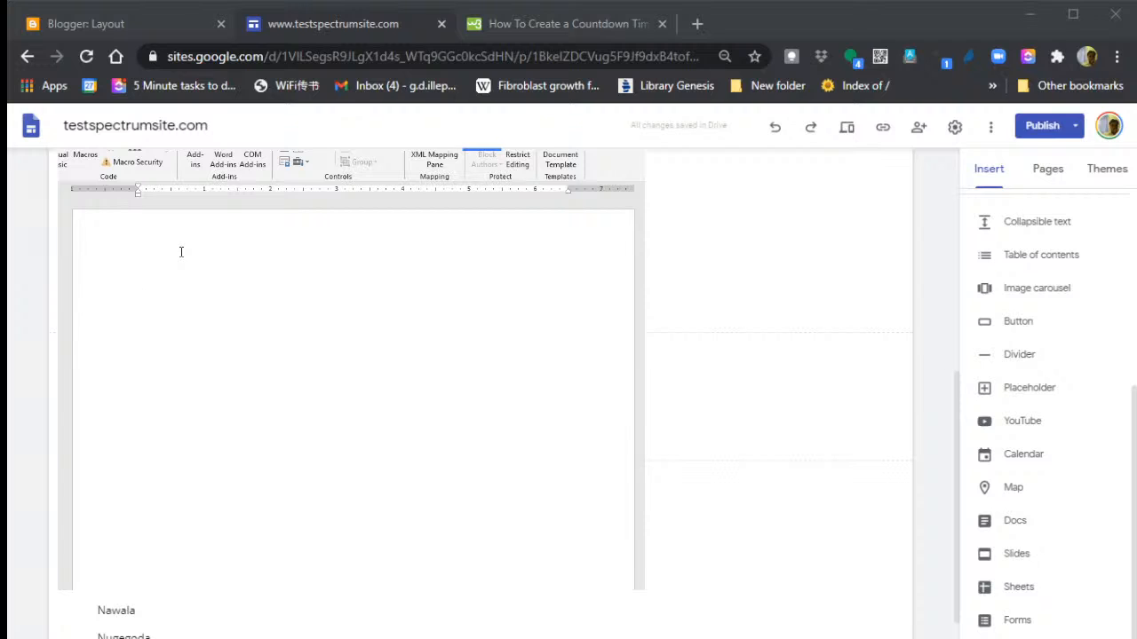
right_click(177, 319)
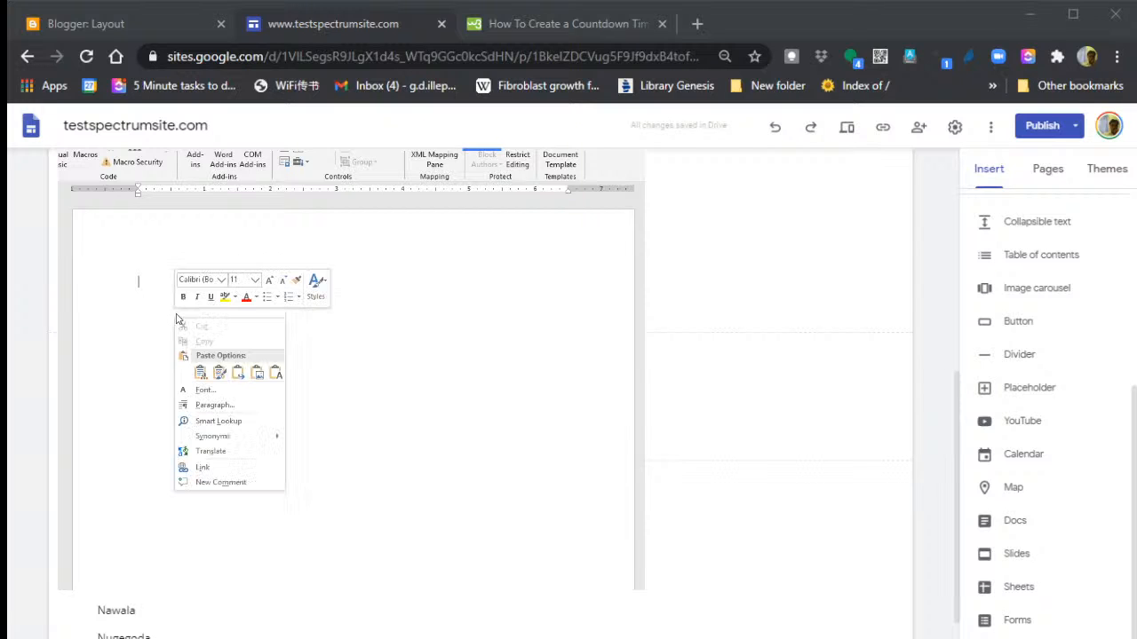
click(361, 414)
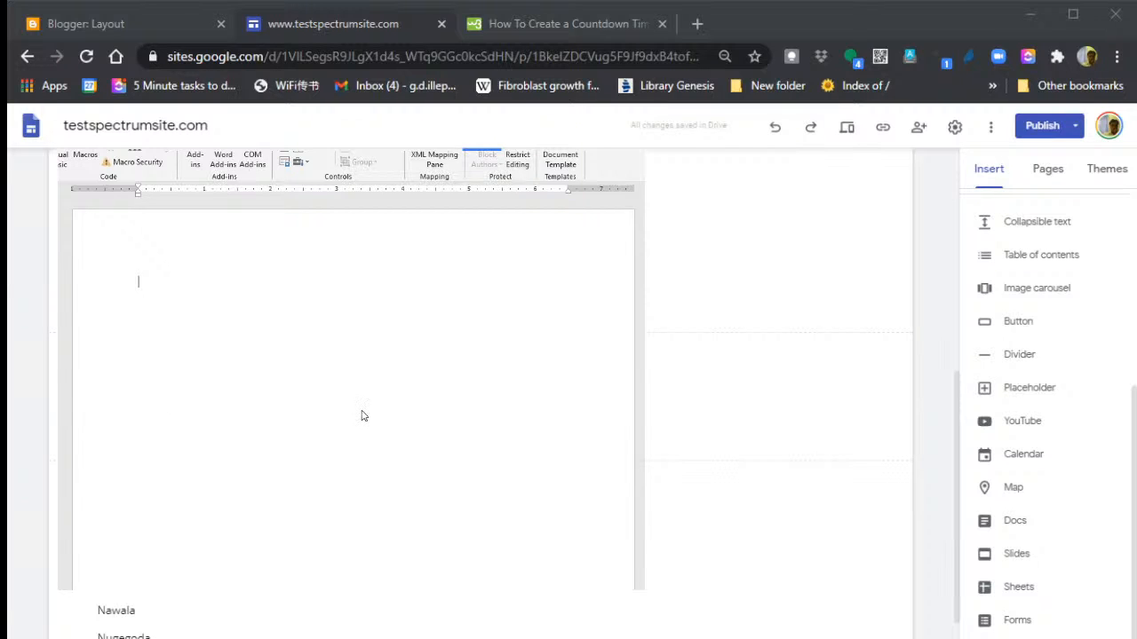
key(ctrl+v)
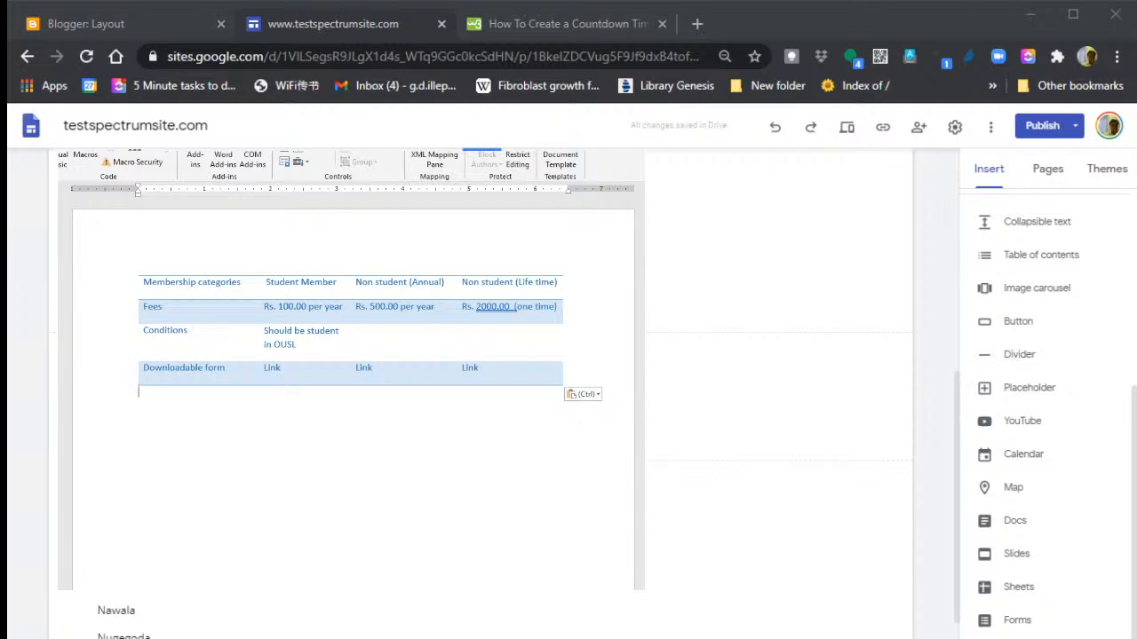
- Save the new document in the Documents folder as a Web Page named Membership categories.htm
click(68, 110)
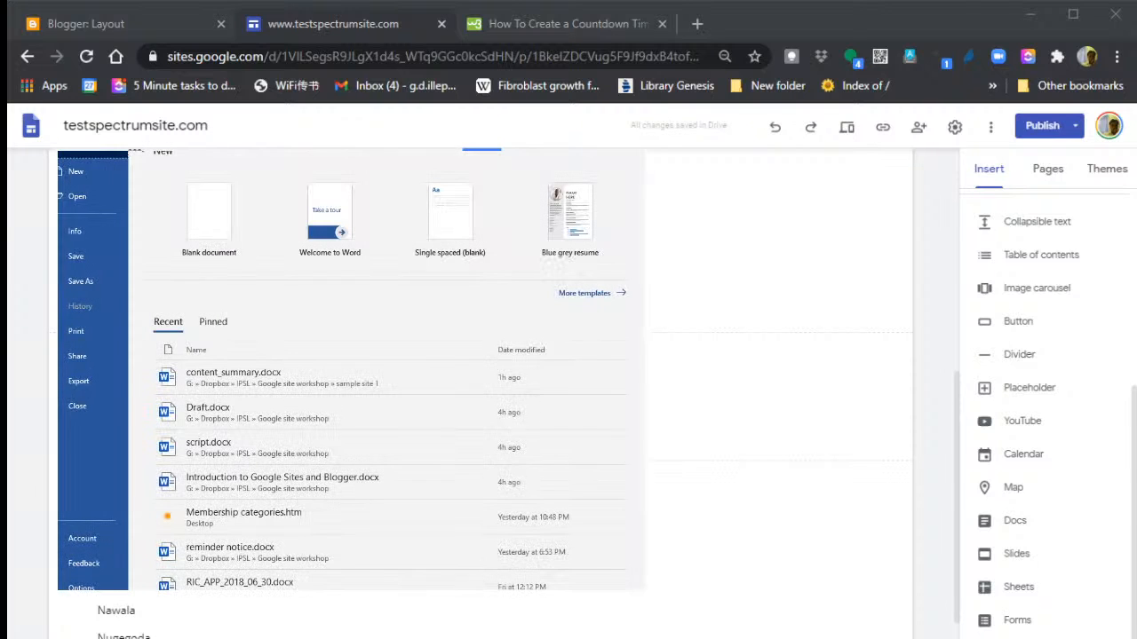
click(104, 281)
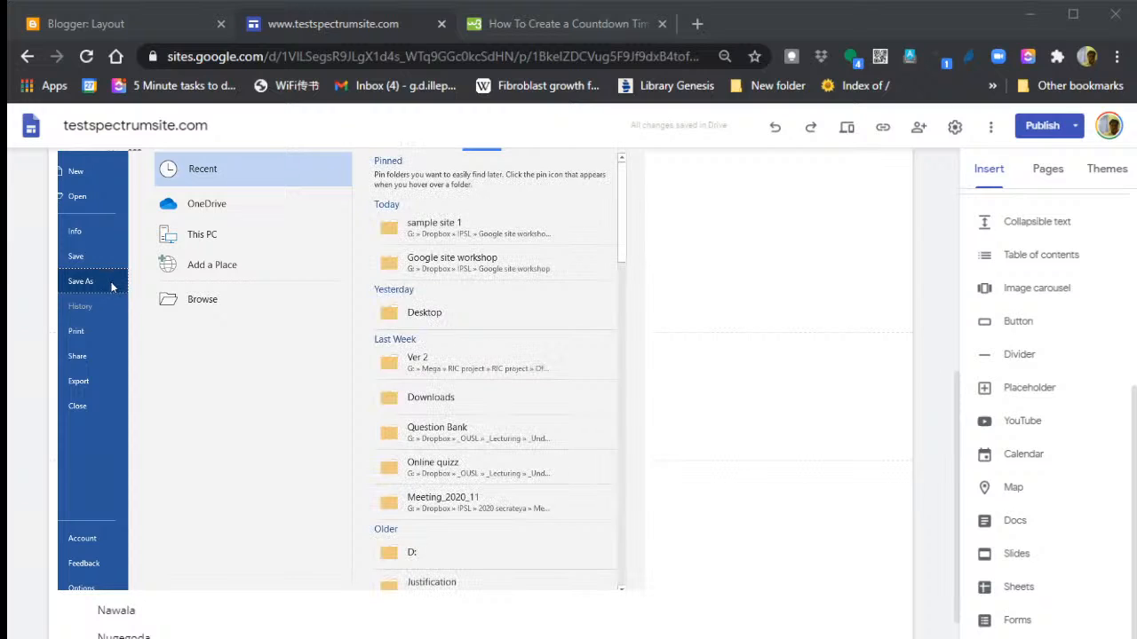
click(230, 300)
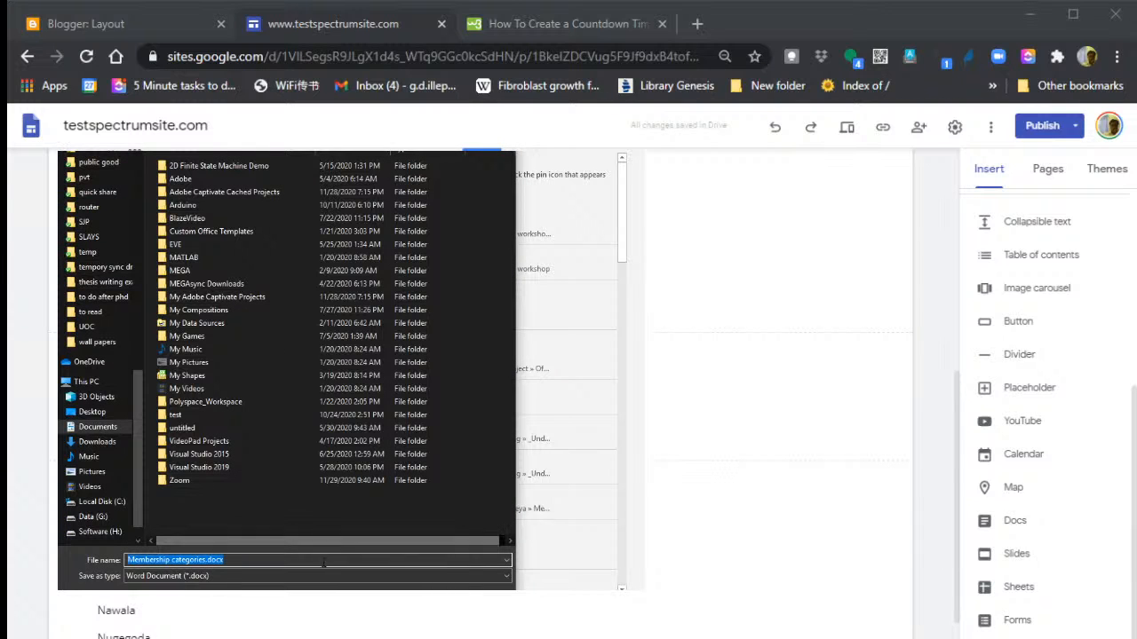
click(313, 576)
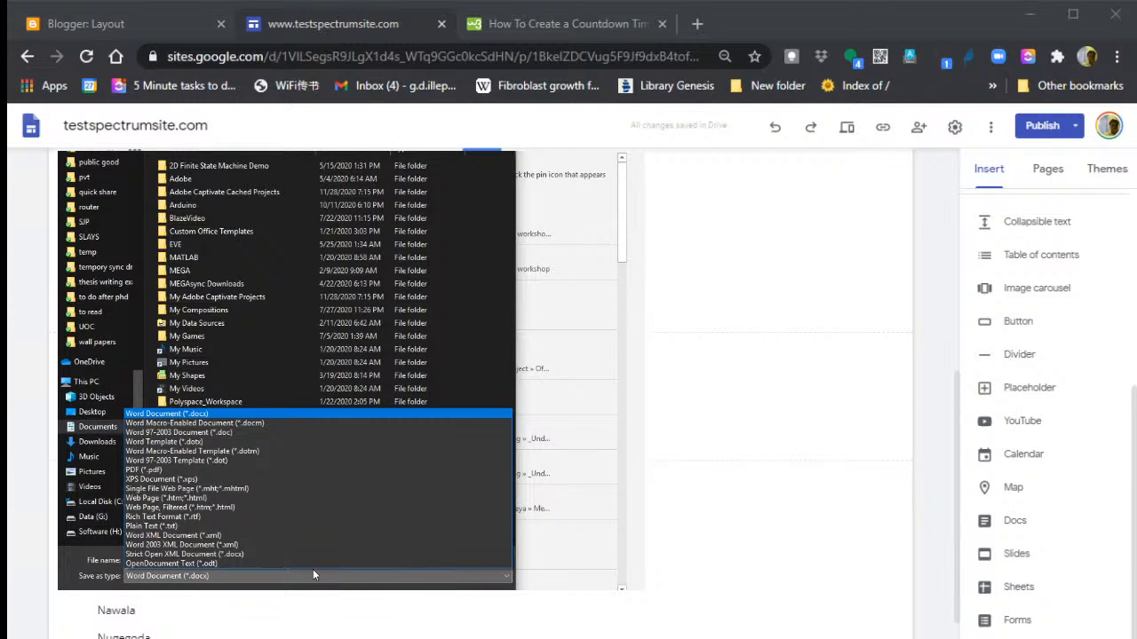
click(308, 500)
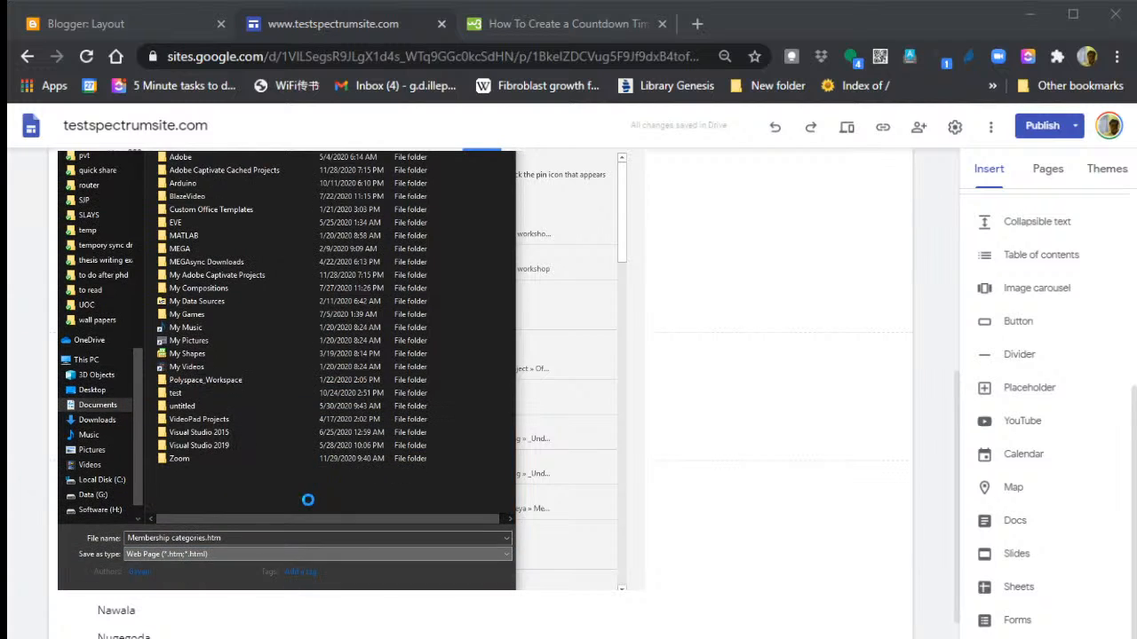
key(Return)
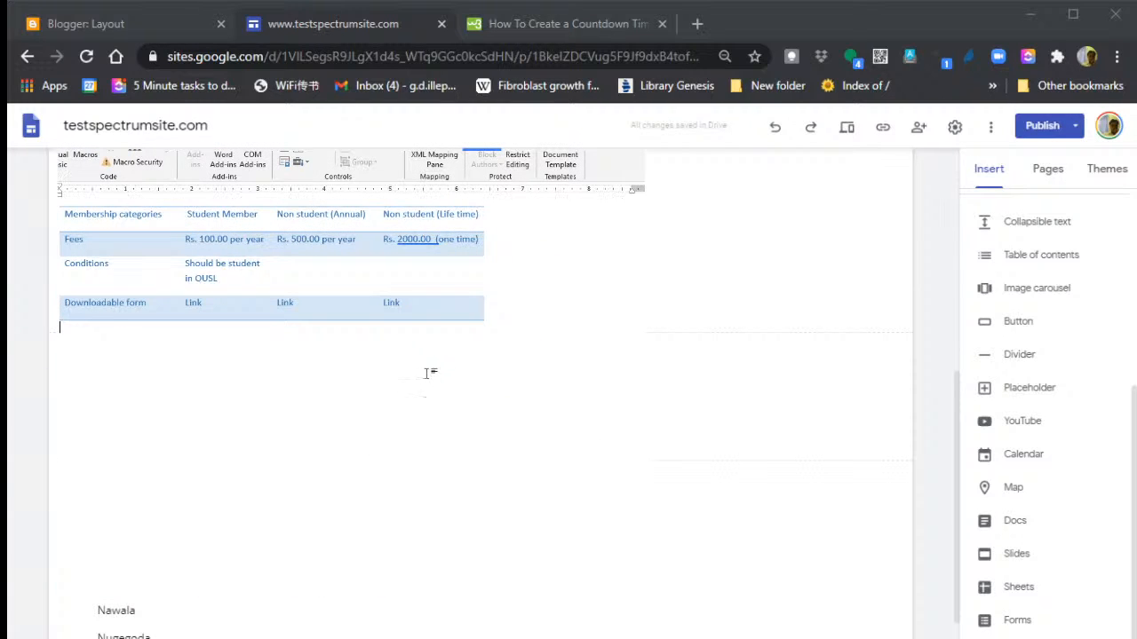
- Save the document again as the Web Page Membership categories.htm, this time on the Desktop
key(alt+f)
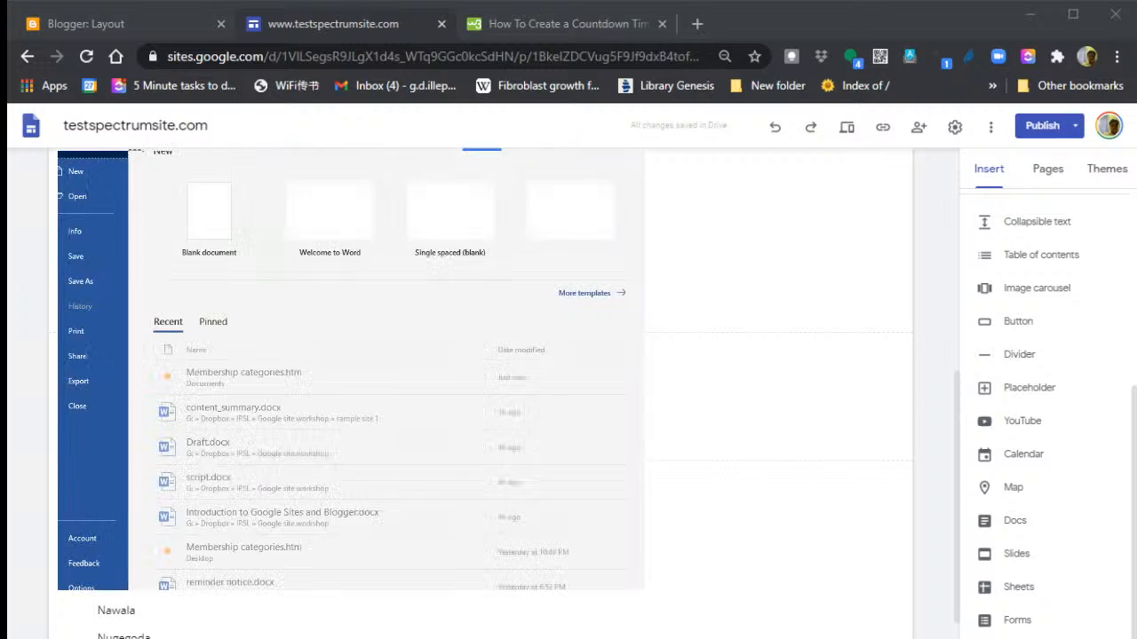
click(95, 280)
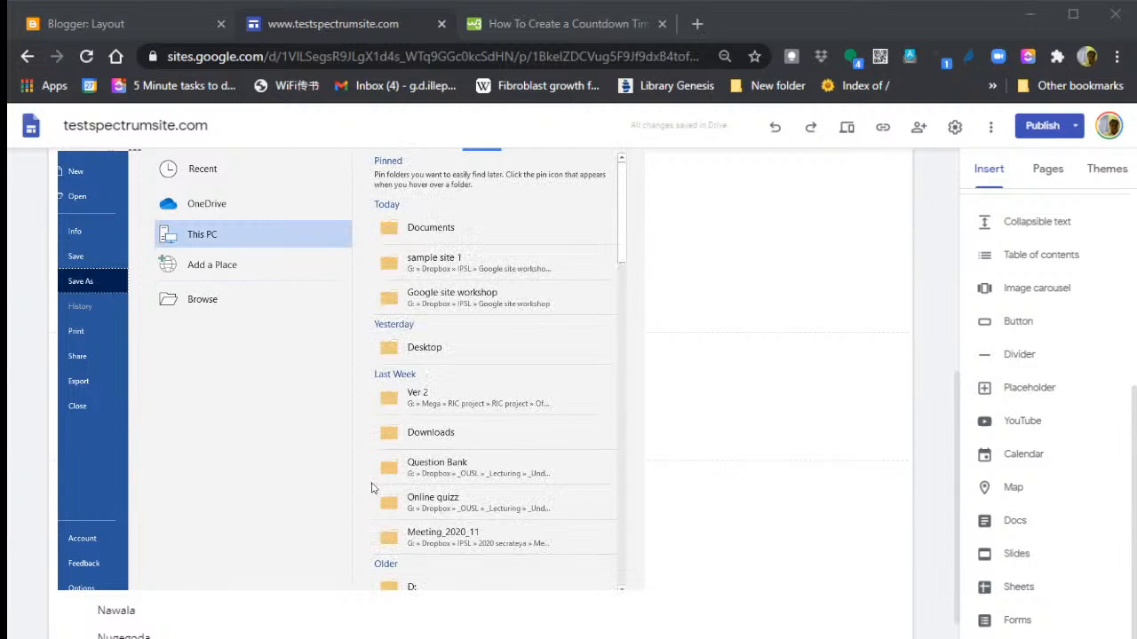
click(244, 305)
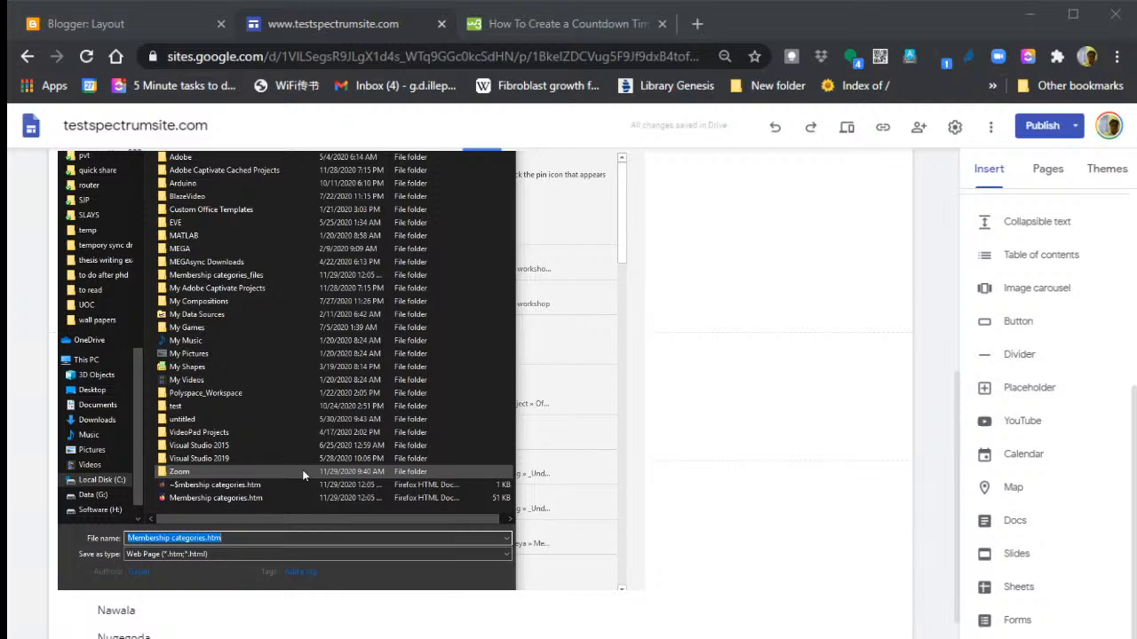
click(104, 377)
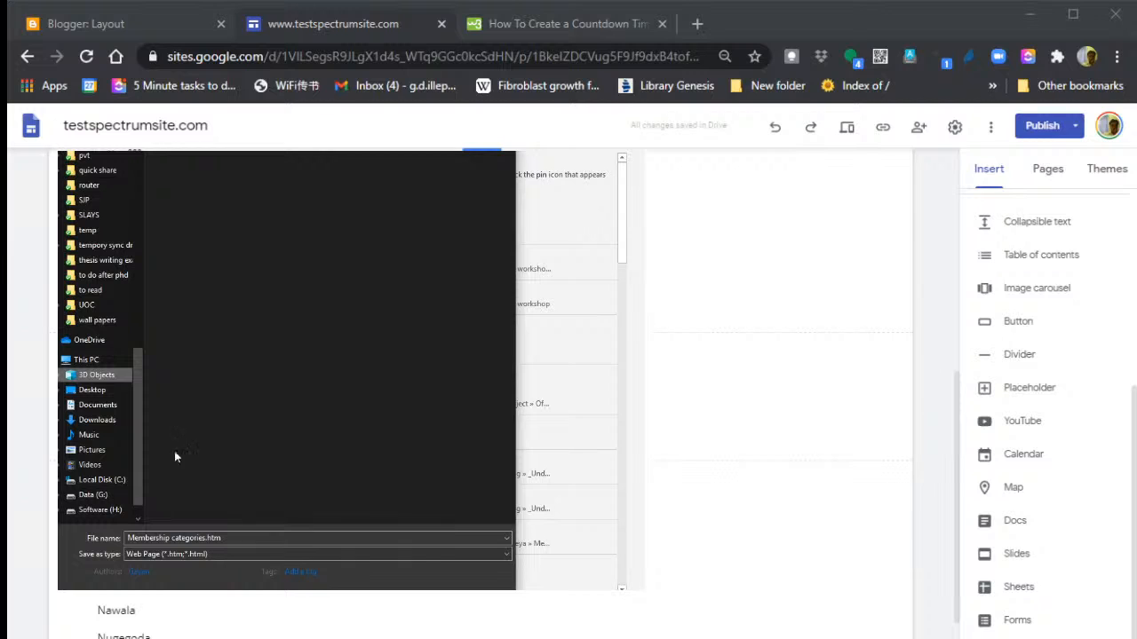
click(91, 390)
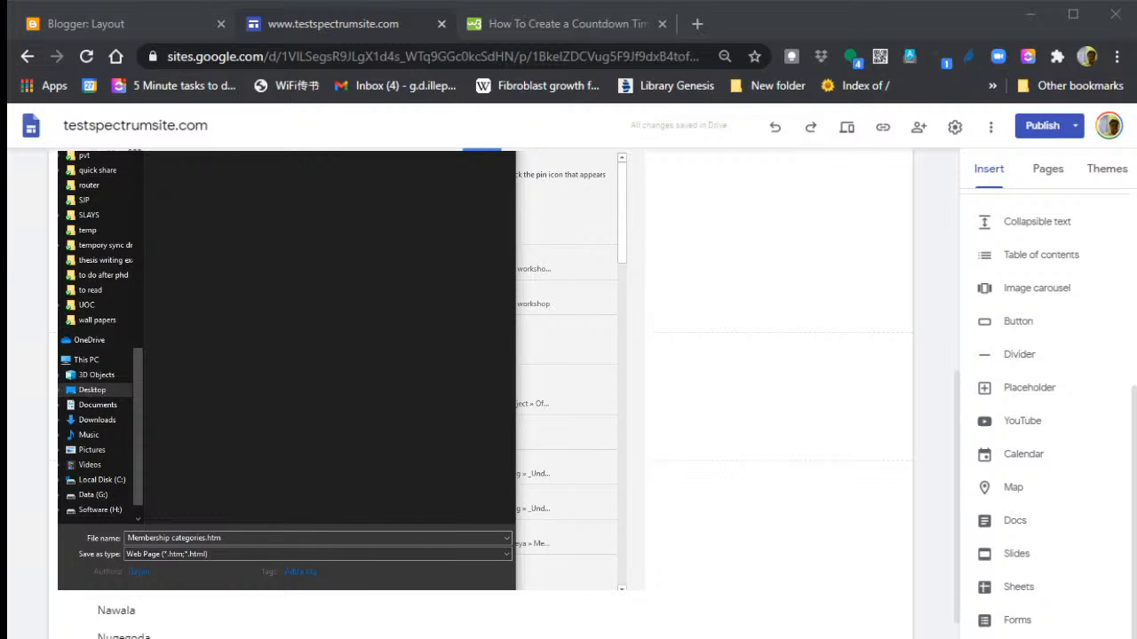
click(428, 620)
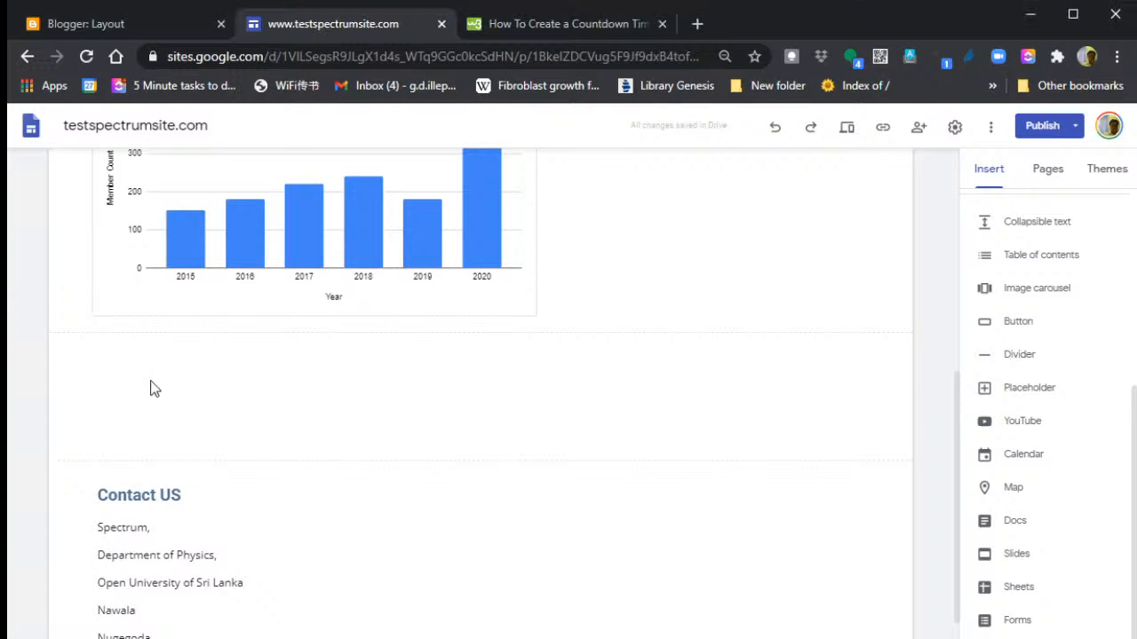
- Embed the membership categories table in the Join US page in Google Sites by pasting its copied HTML as embed code
scroll(505, 439, up, 5)
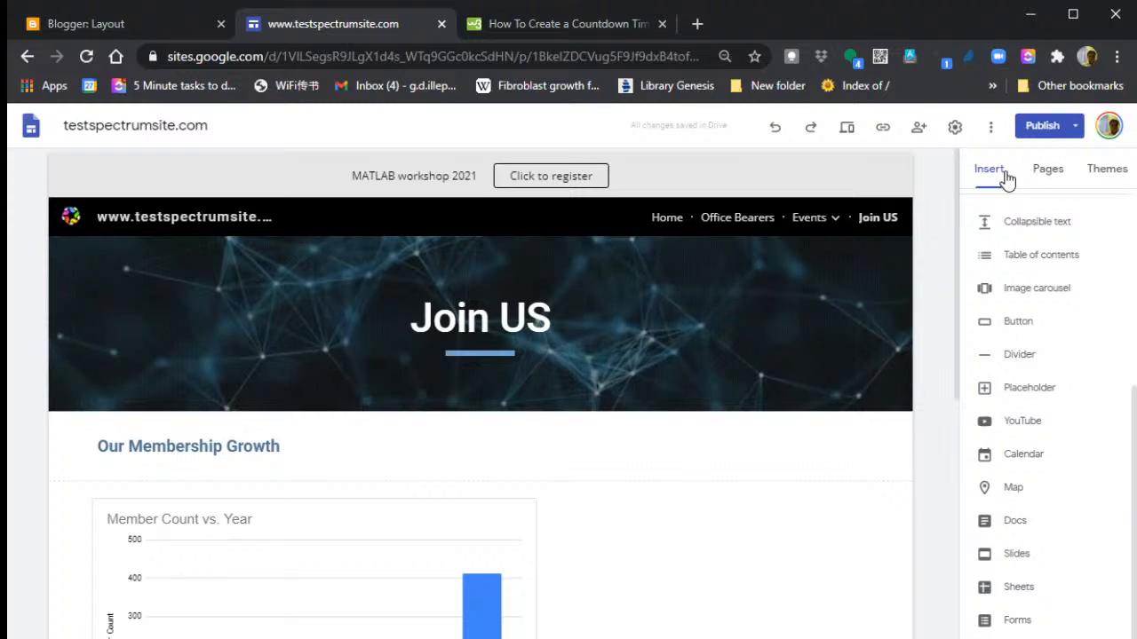
scroll(1003, 230, up, 4)
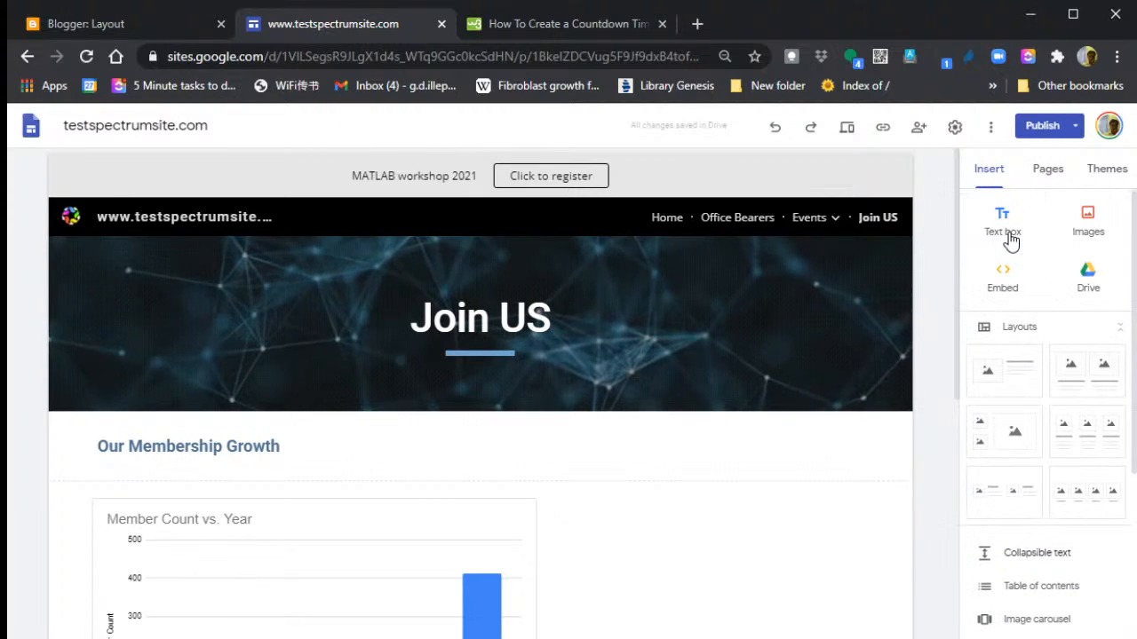
click(989, 281)
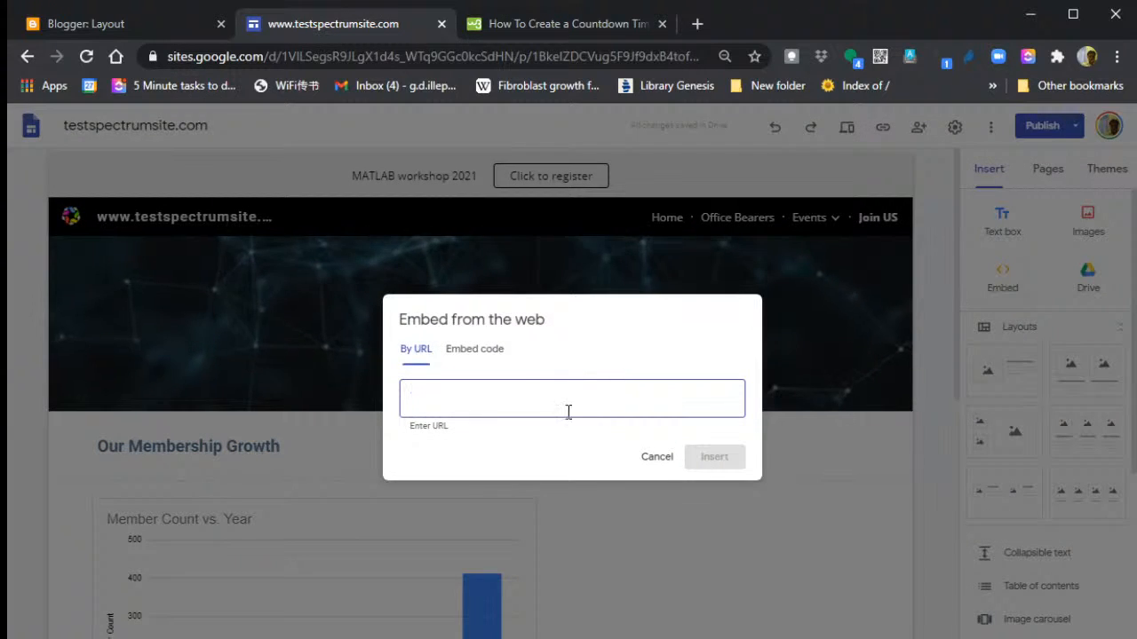
click(478, 351)
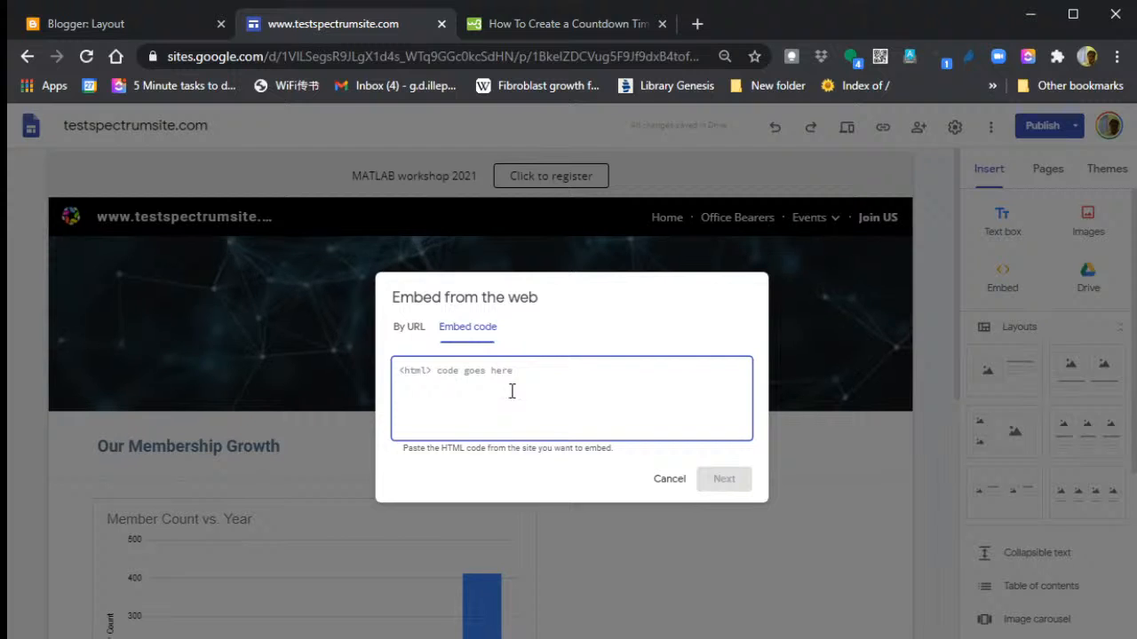
key(ctrl+v)
click(717, 479)
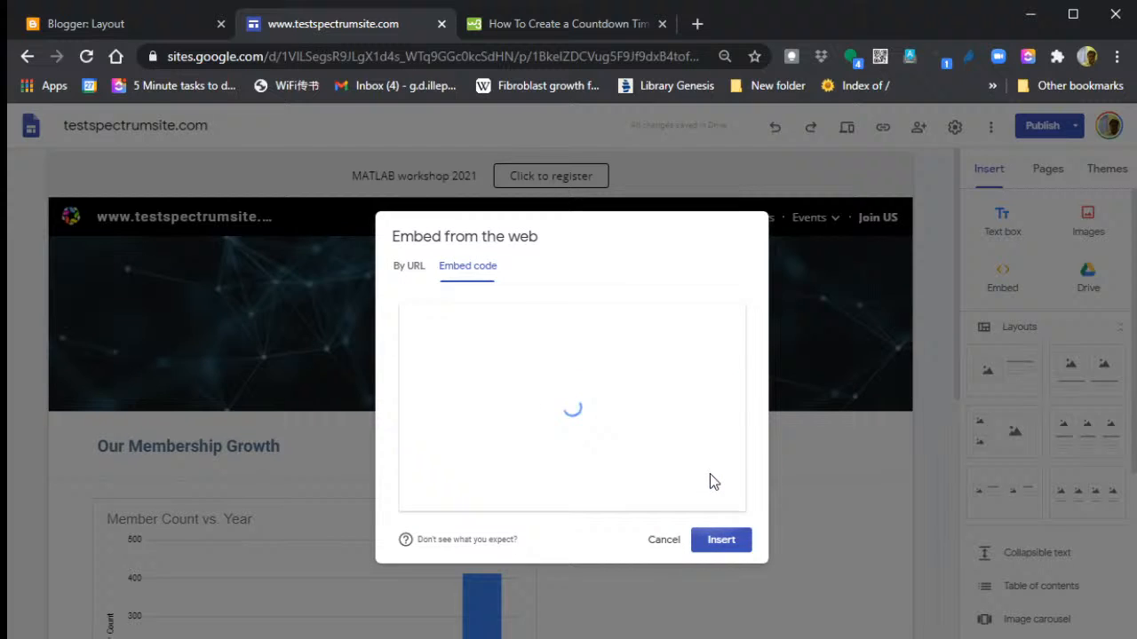
click(724, 541)
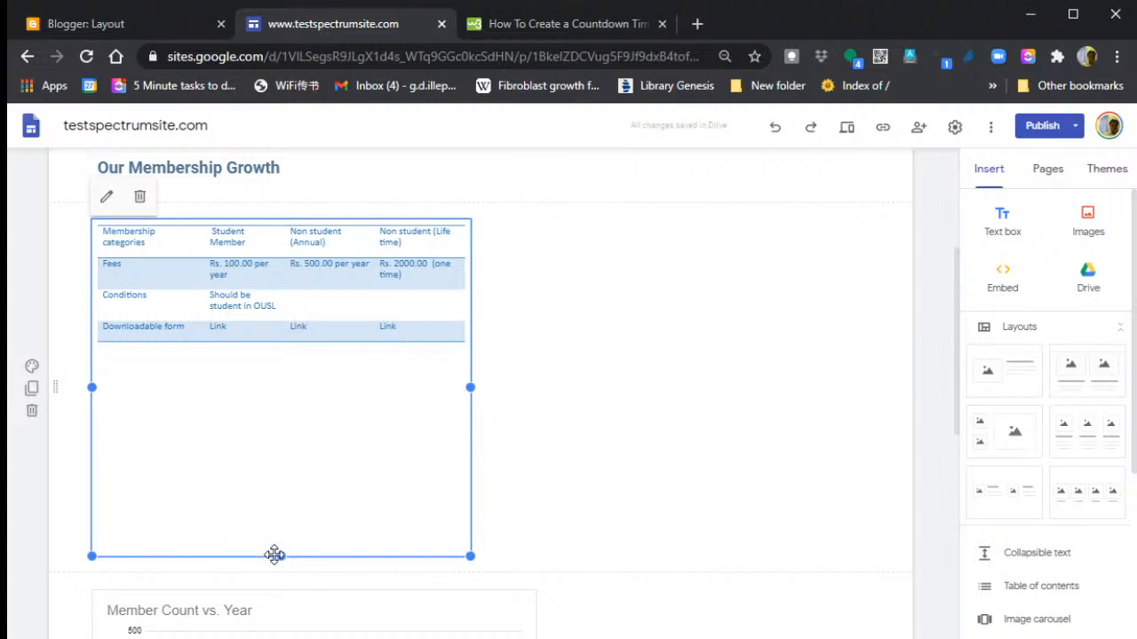
- Shorten the embedded membership table's frame to fit its rows and move its section below the Member Count vs. Year chart
drag(275, 555, 289, 355)
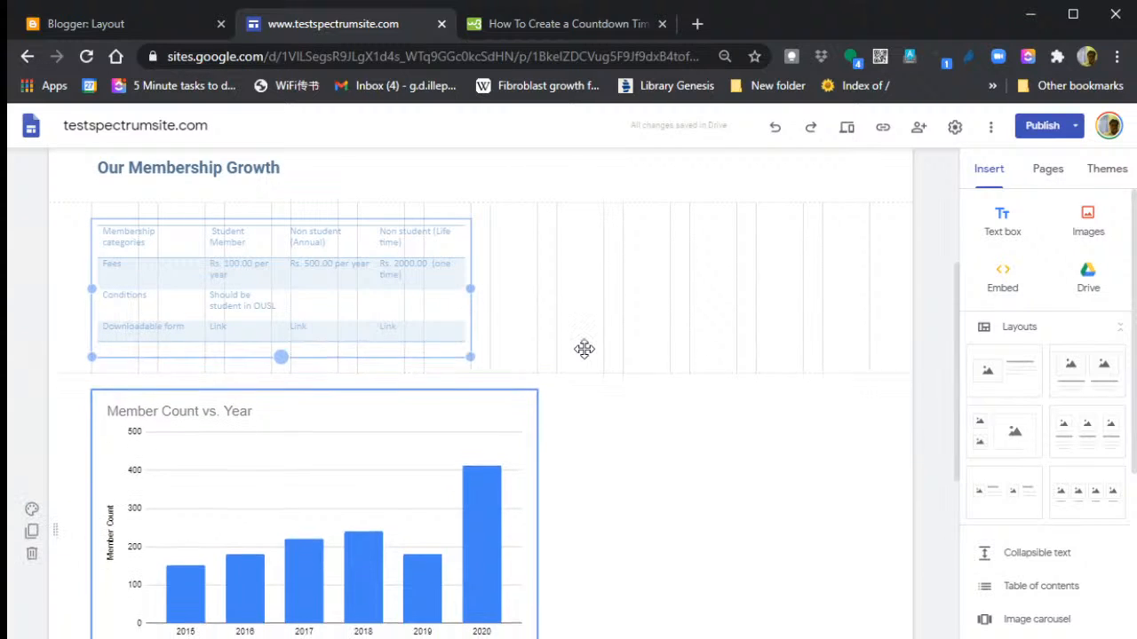
drag(281, 329, 288, 408)
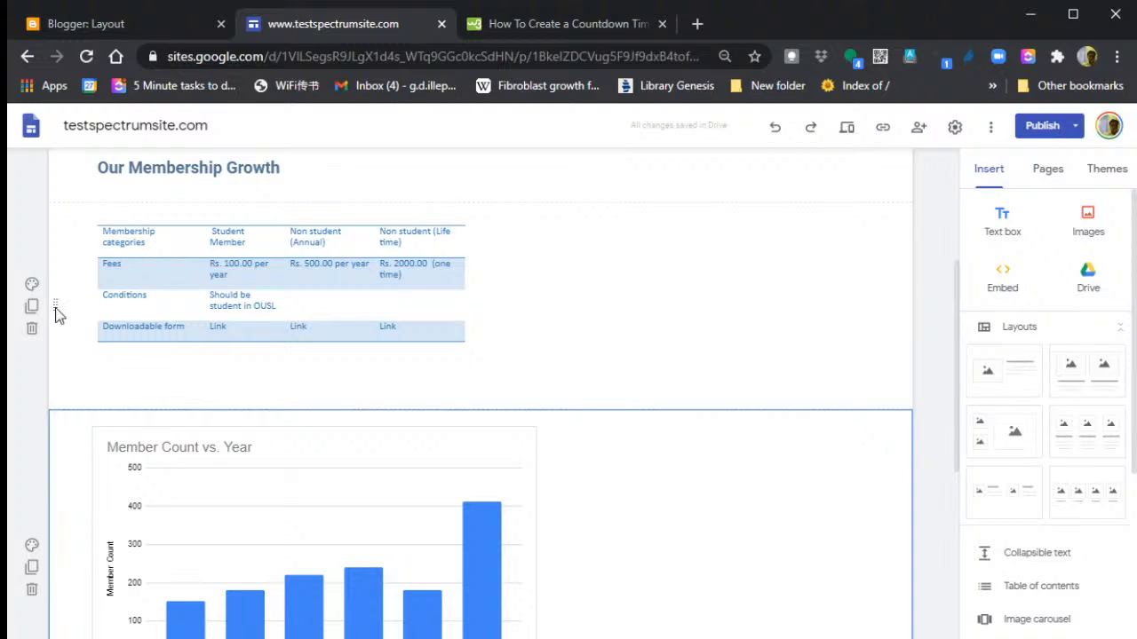
drag(56, 311, 45, 568)
scroll(255, 535, up, 5)
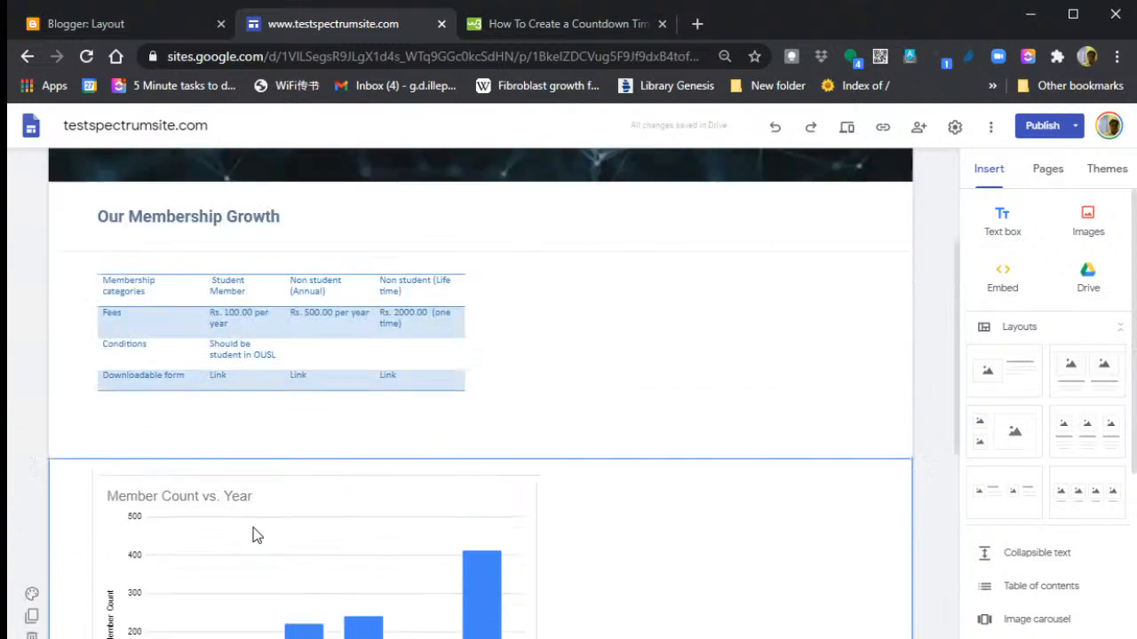
drag(55, 502, 81, 388)
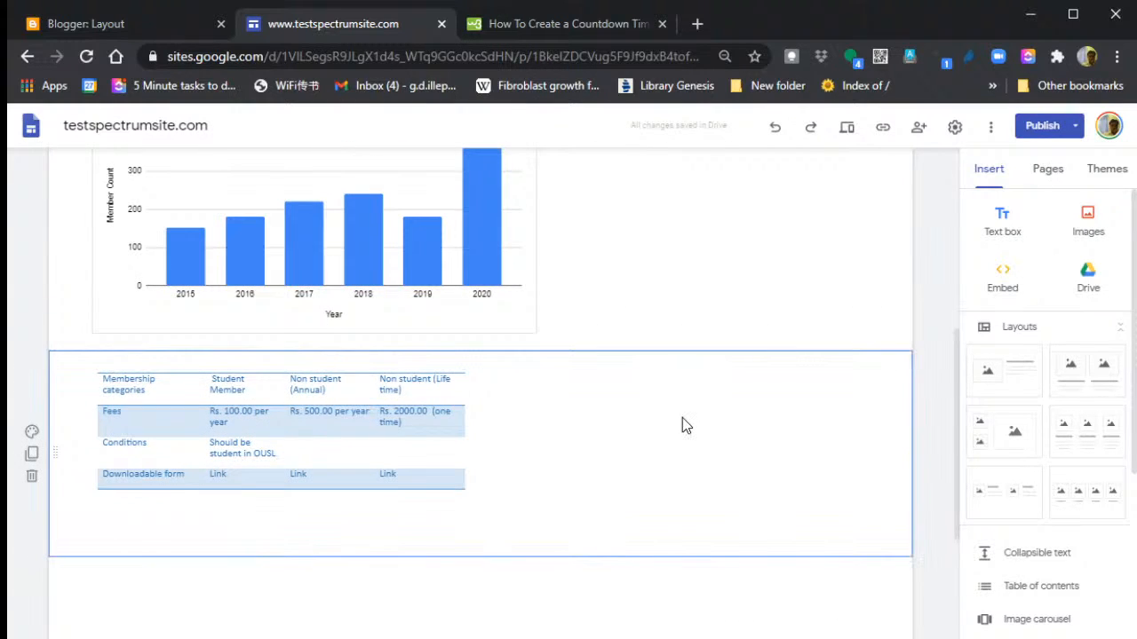
- Publish the site's pending changes to the Matlab 2021, Office Bearers and Join US pages
scroll(682, 417, up, 5)
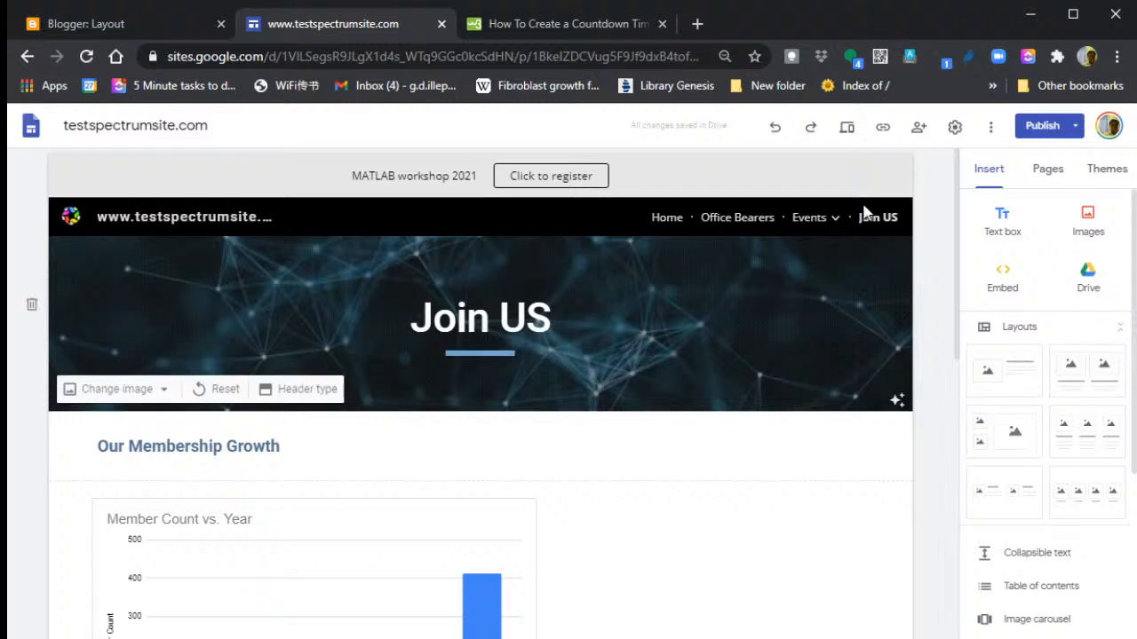
click(1038, 125)
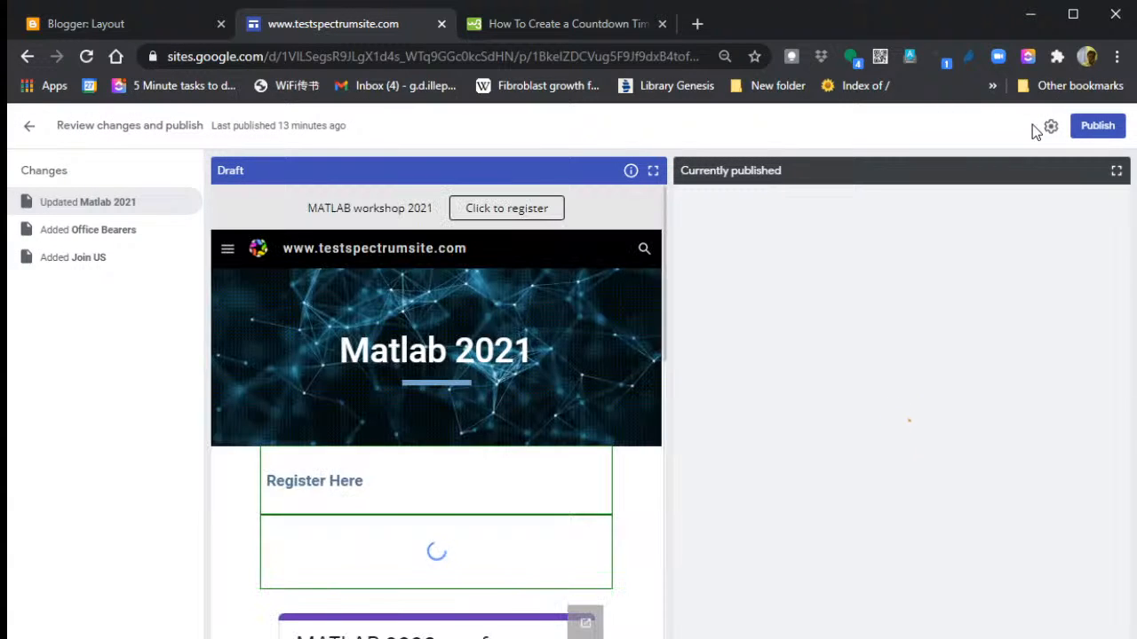
click(1096, 131)
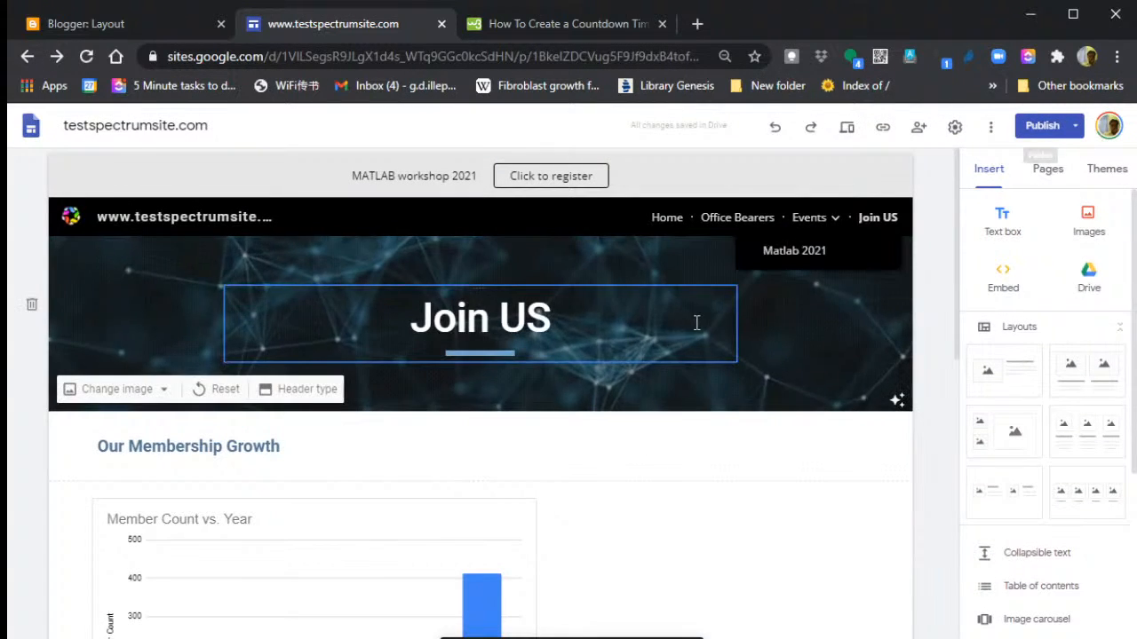
- Preview the site and examine the Home page from the Spectrum Society header down to the Contact US section
mouse_move(824, 226)
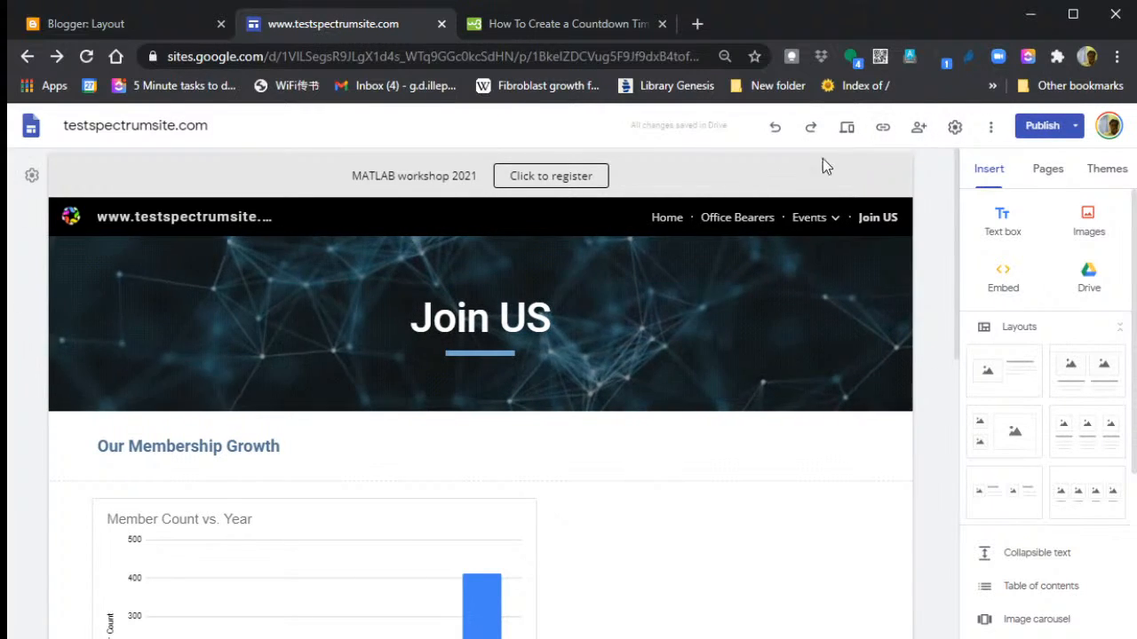
click(846, 130)
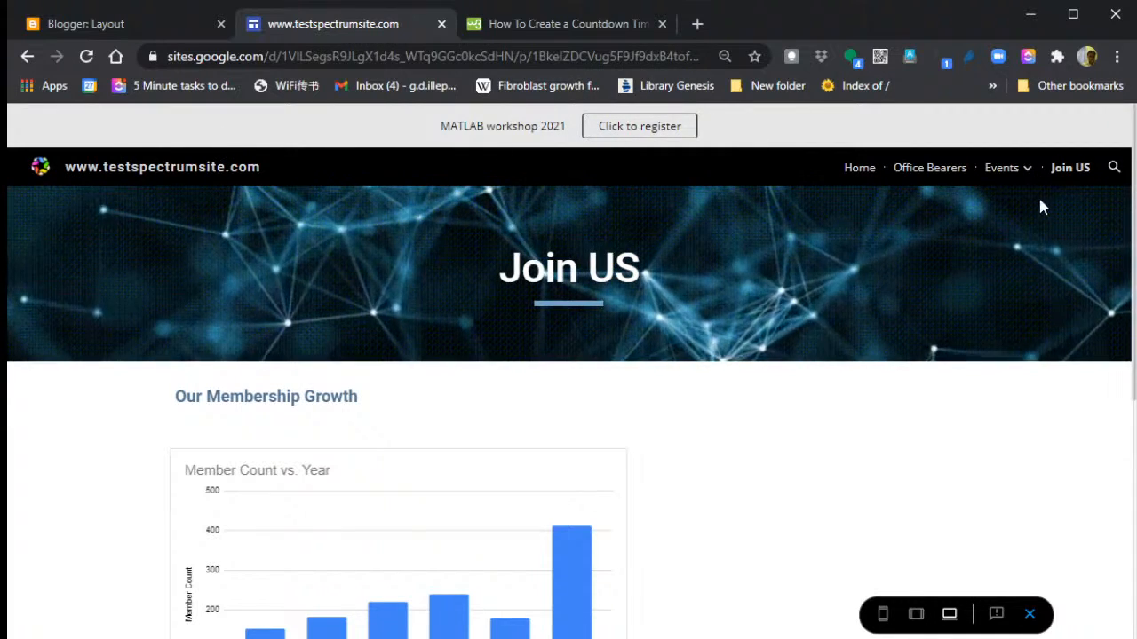
click(858, 169)
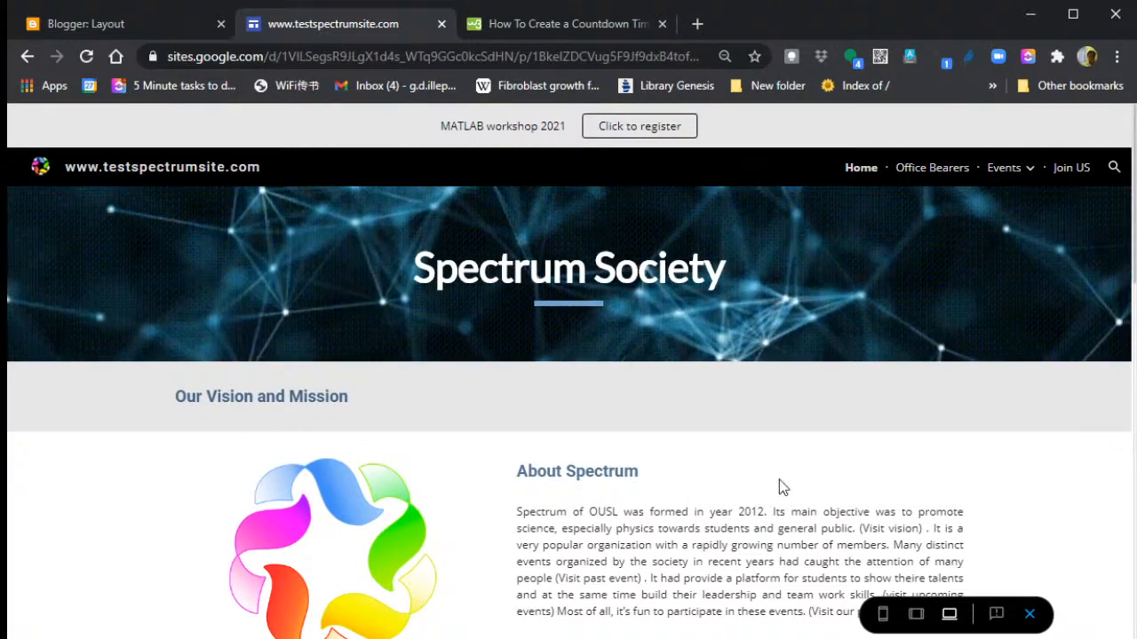
scroll(720, 511, down, 7)
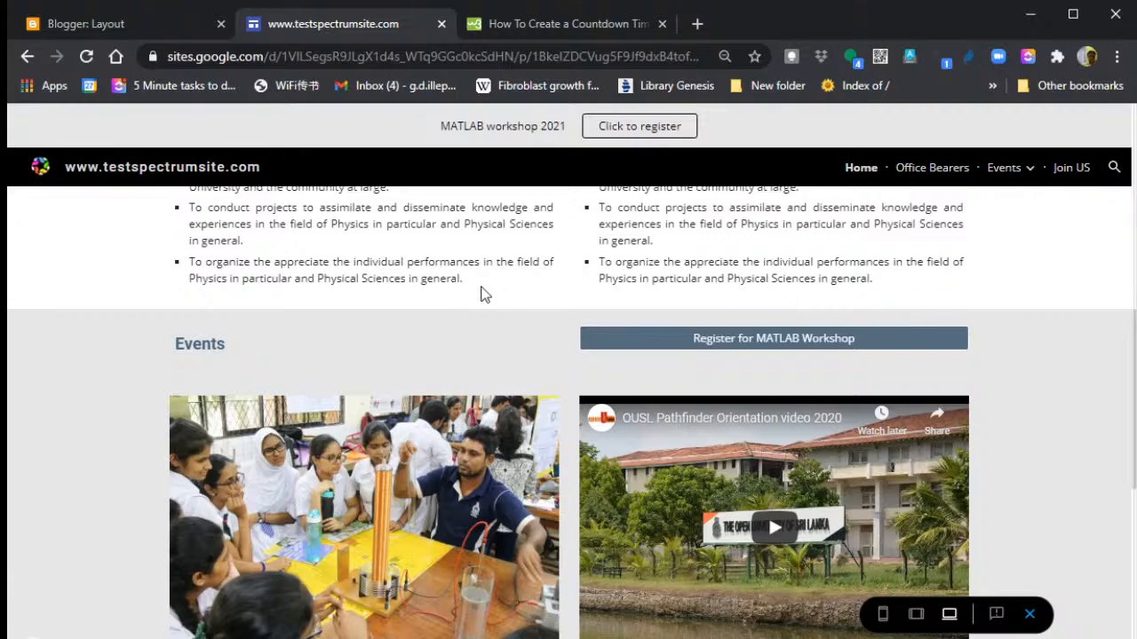
scroll(493, 310, up, 3)
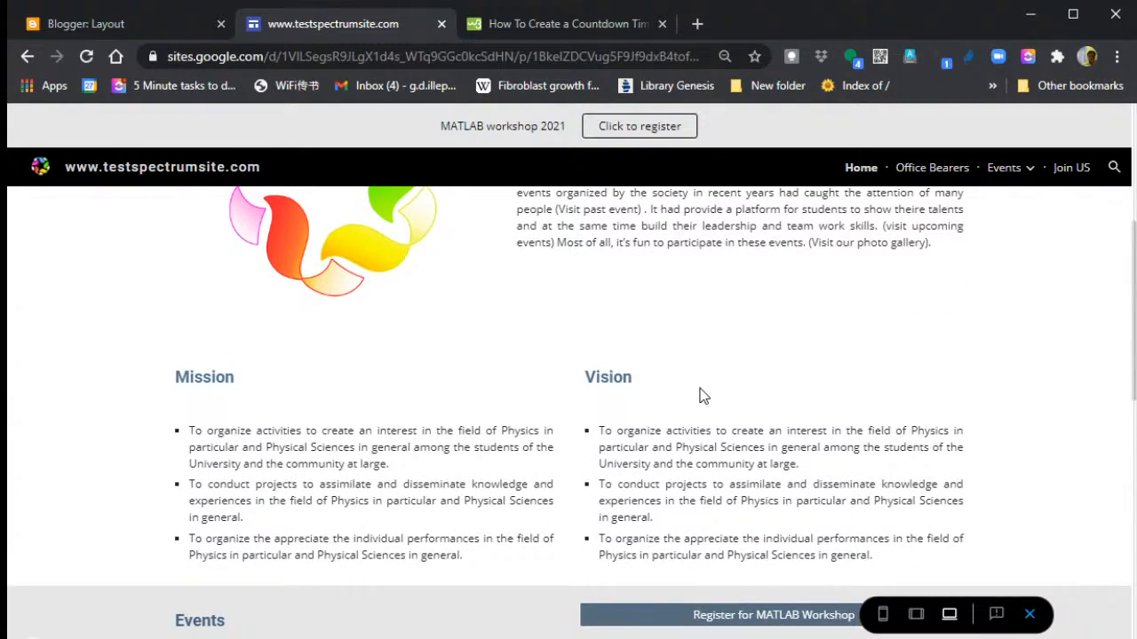
scroll(701, 396, up, 3)
scroll(713, 488, down, 3)
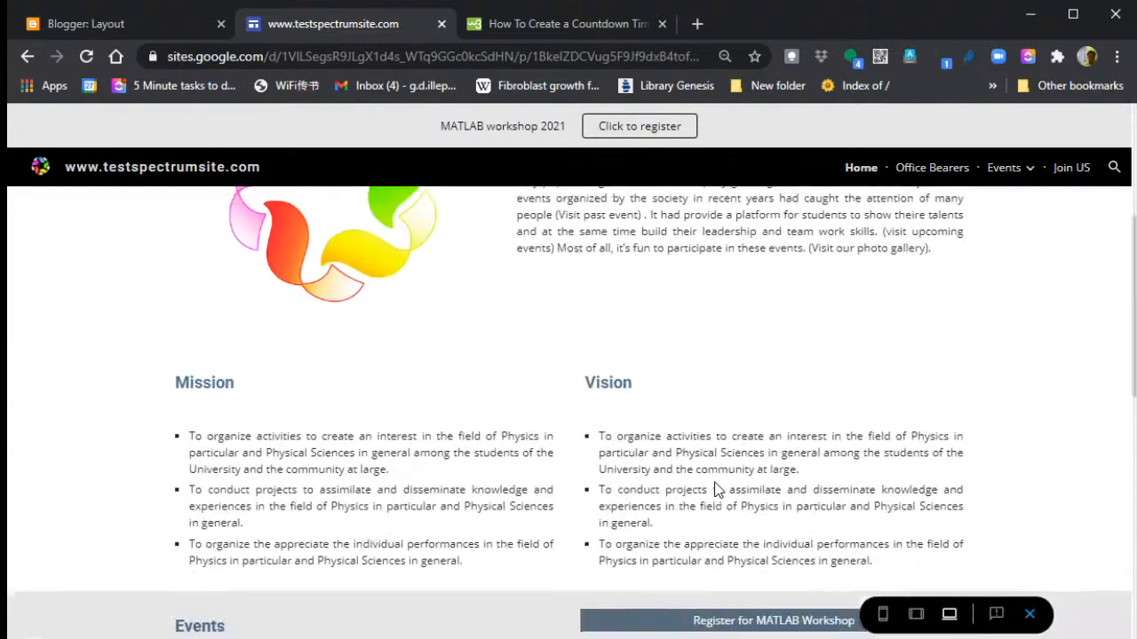
scroll(716, 488, down, 4)
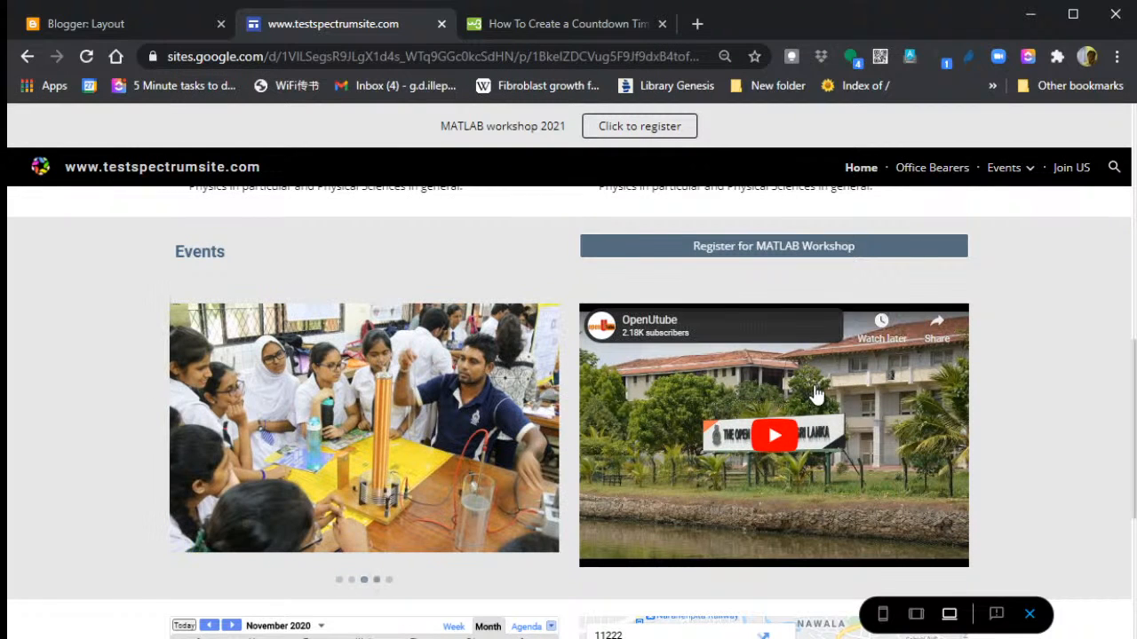
scroll(891, 457, down, 3)
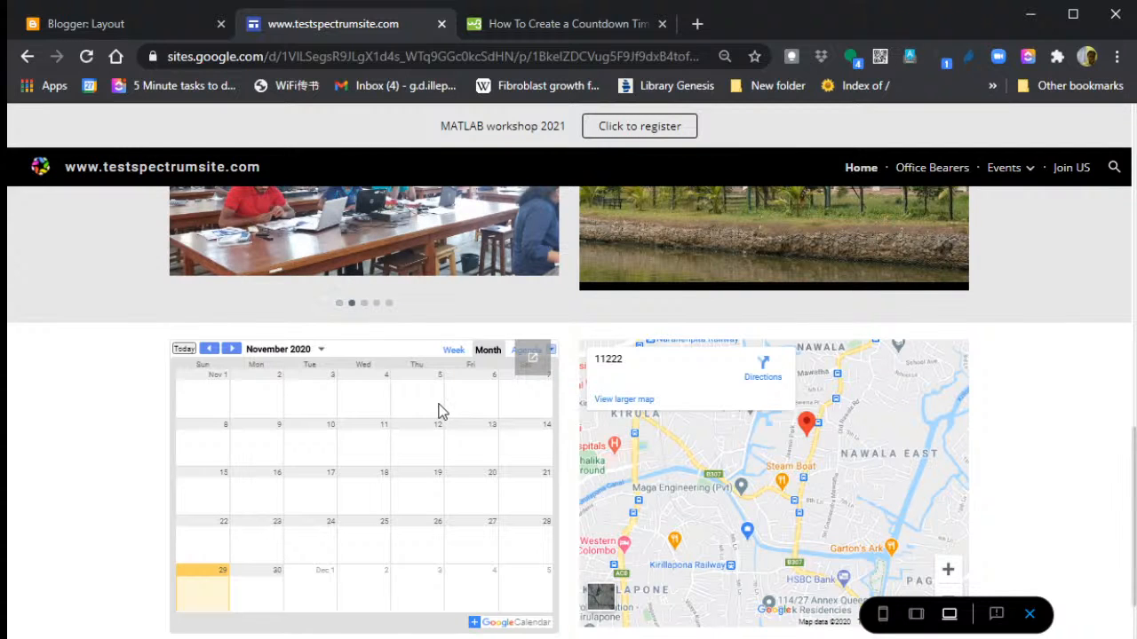
scroll(680, 520, down, 2)
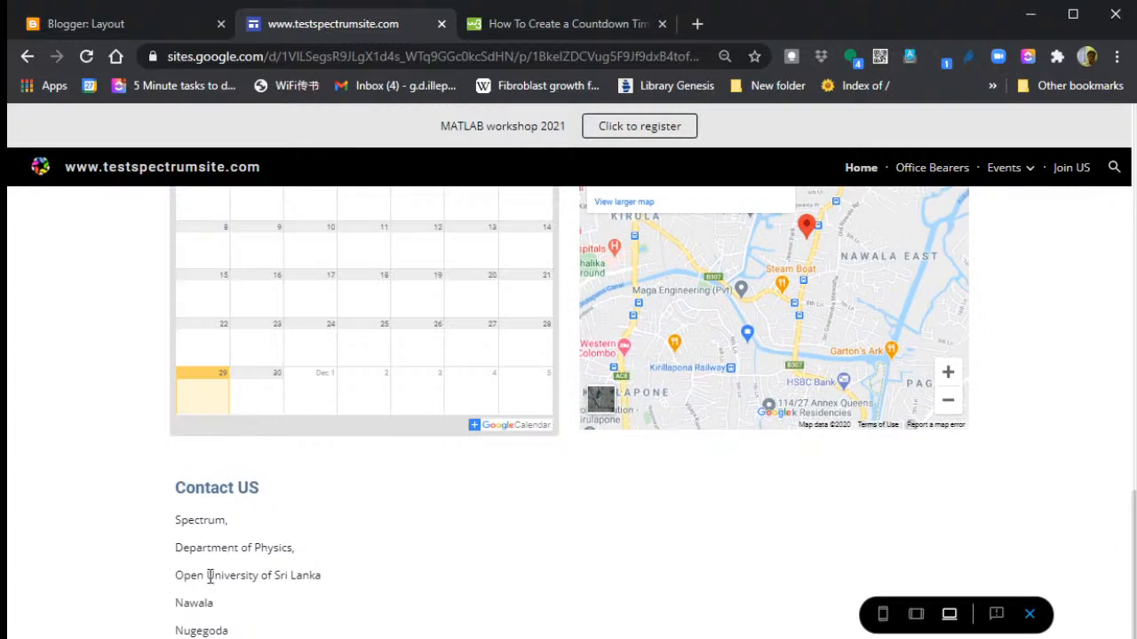
scroll(486, 554, up, 15)
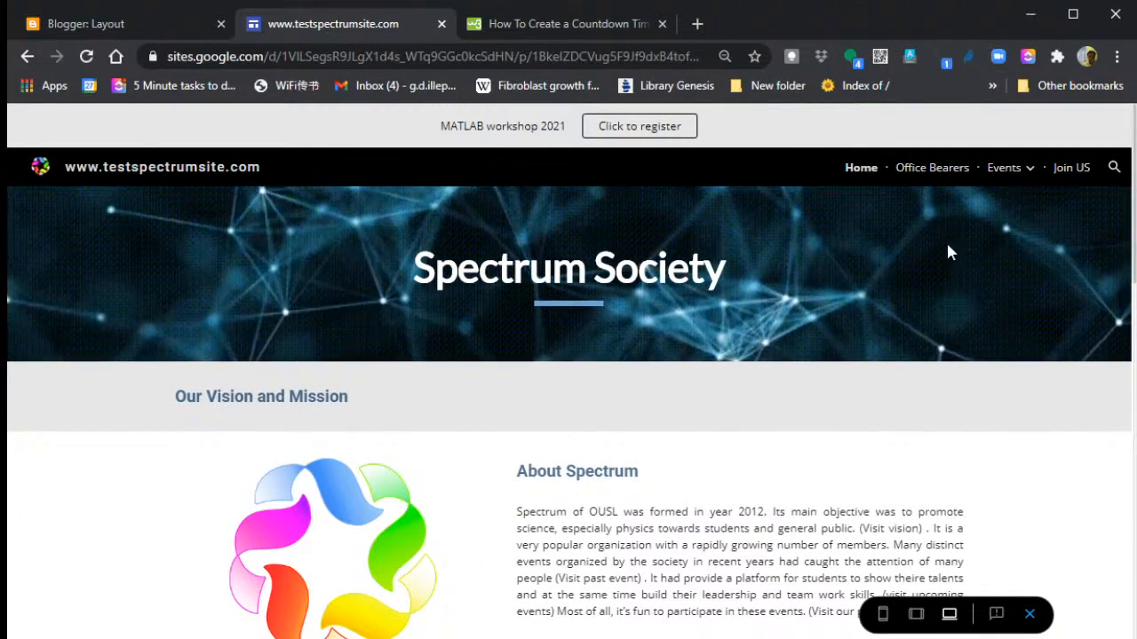
- Check the Office Bearers page and the expanded MATLAB workshop 2021 entry on the Events page in the preview
click(930, 171)
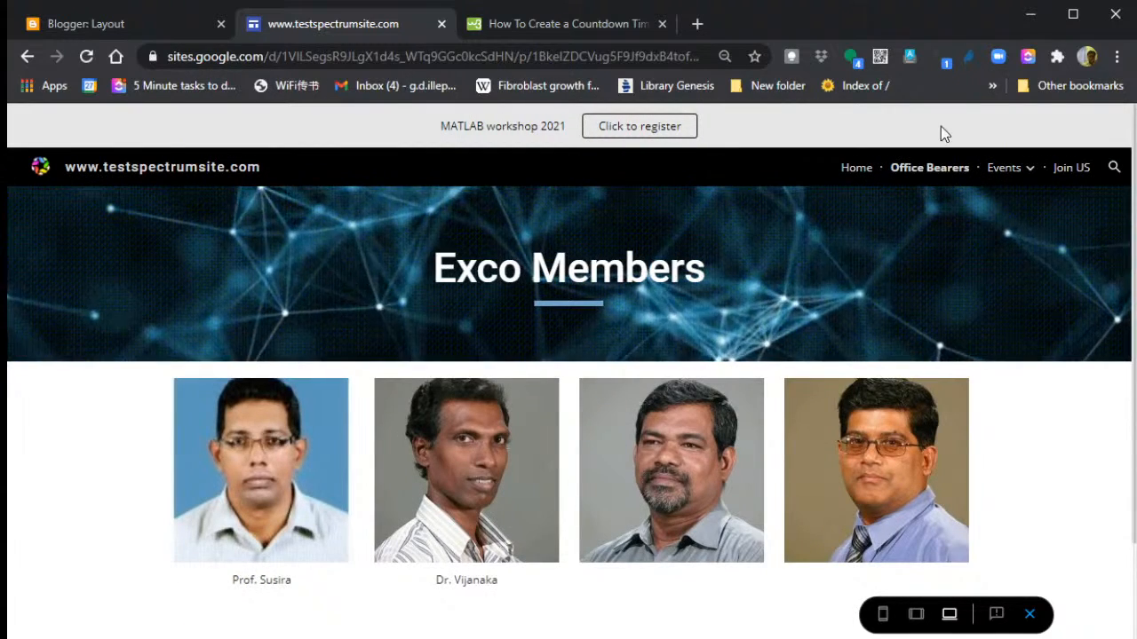
mouse_move(1007, 179)
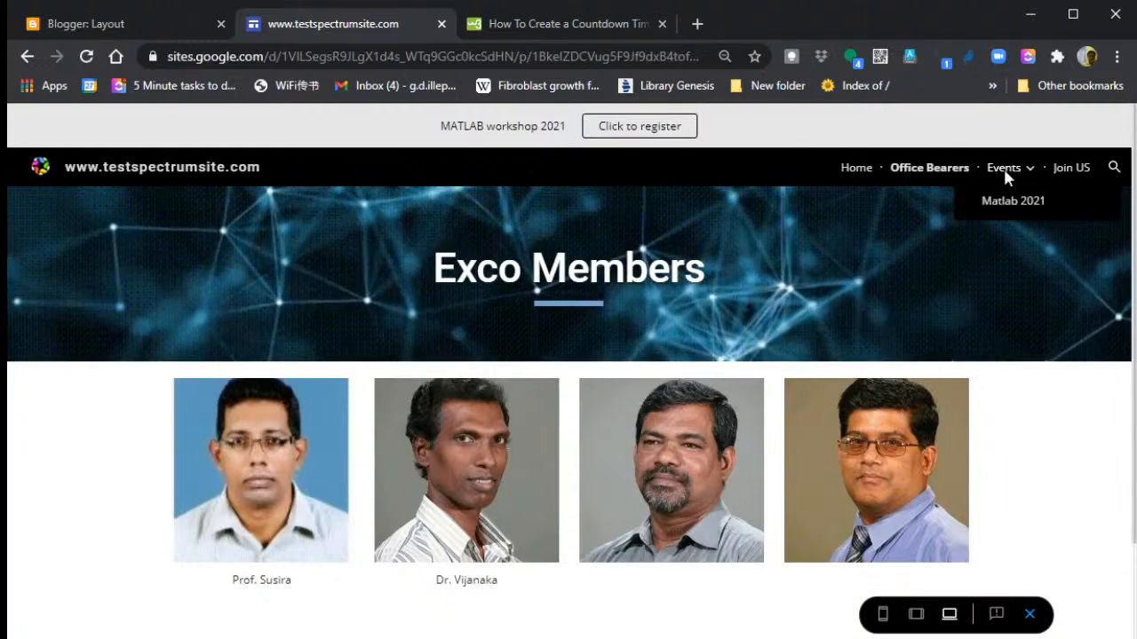
click(1005, 173)
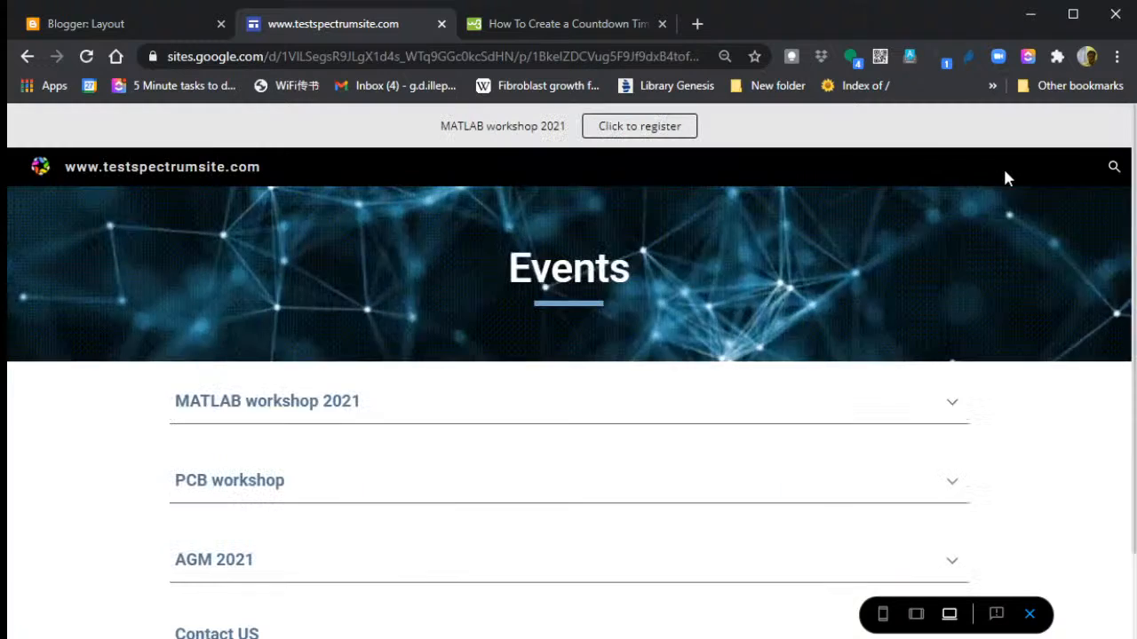
click(440, 419)
click(440, 419)
click(440, 419)
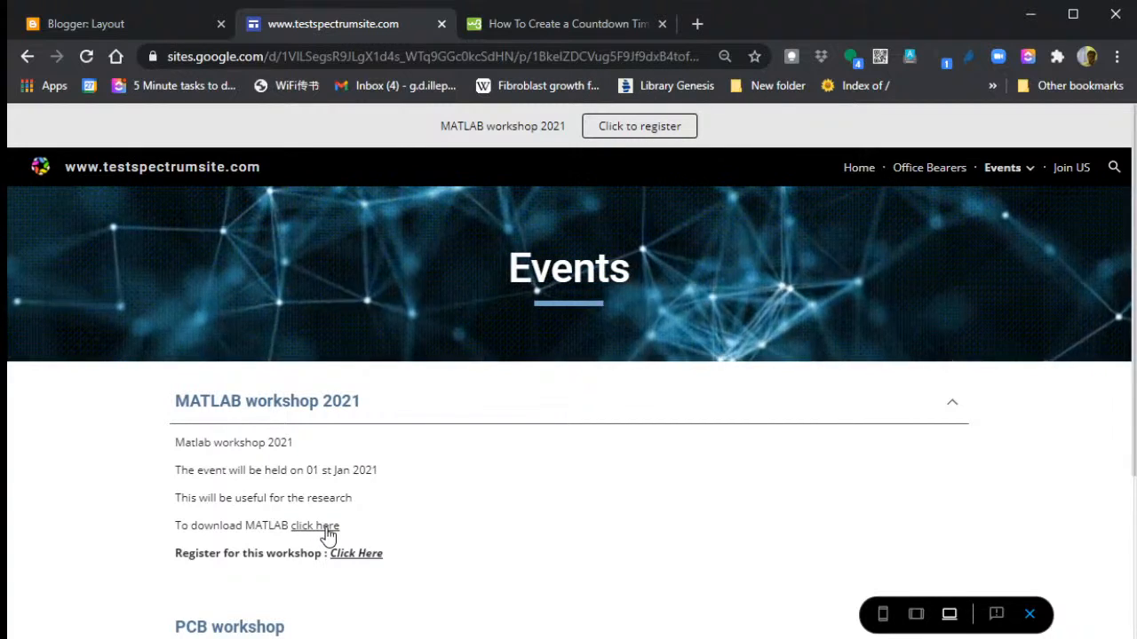
scroll(565, 525, down, 3)
scroll(564, 525, up, 3)
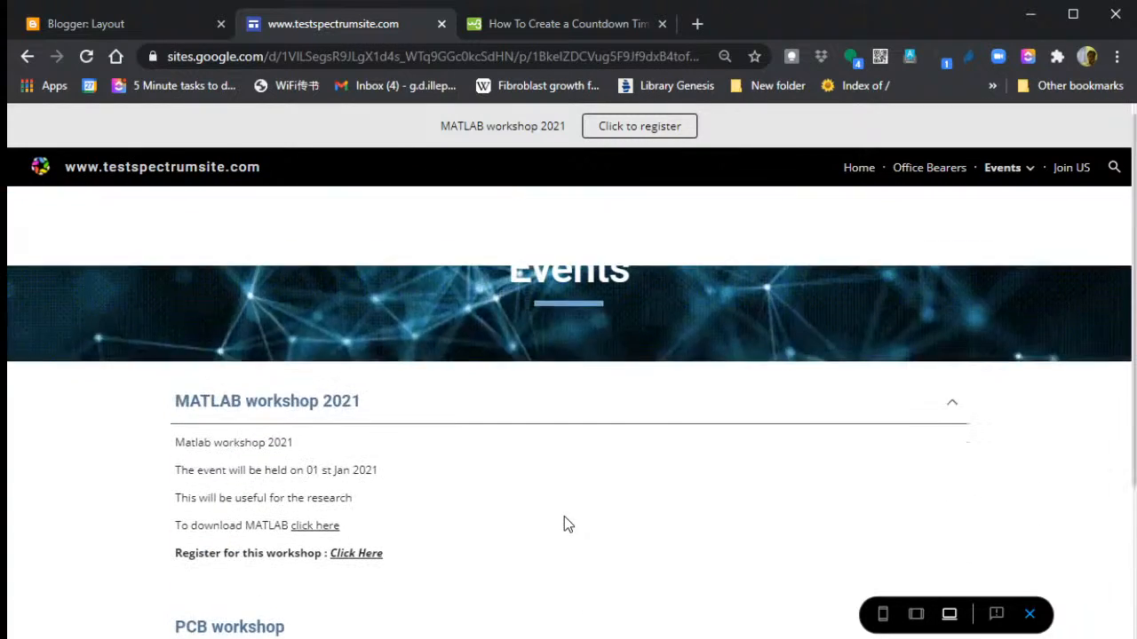
- Examine the Matlab 2021 page under Events, including its countdown timer and embedded registration form
mouse_move(1003, 169)
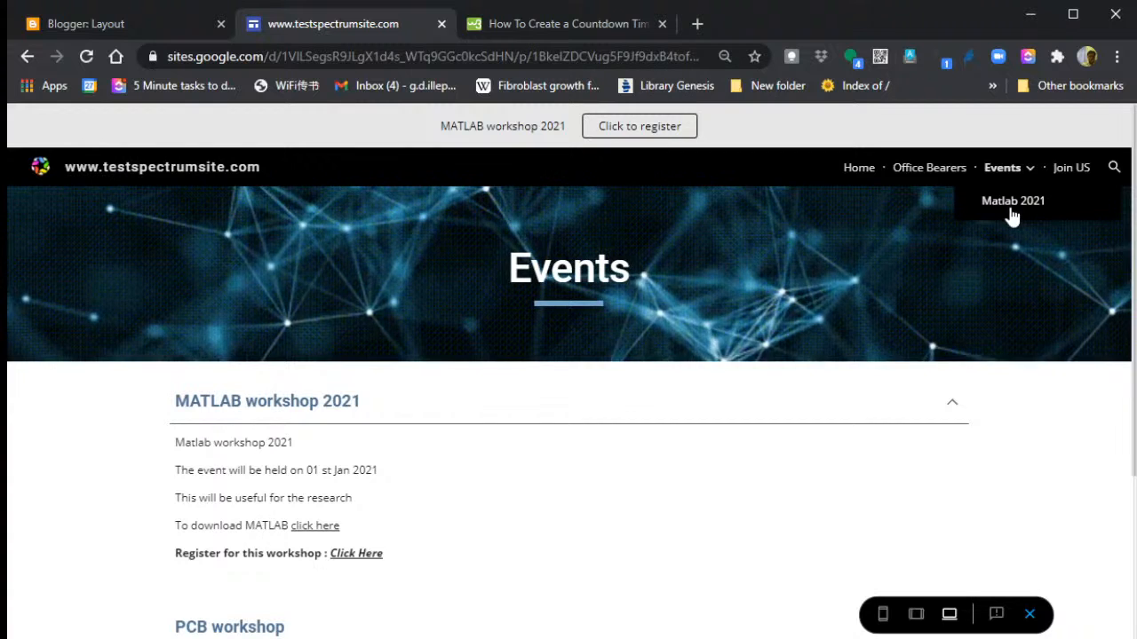
click(1008, 203)
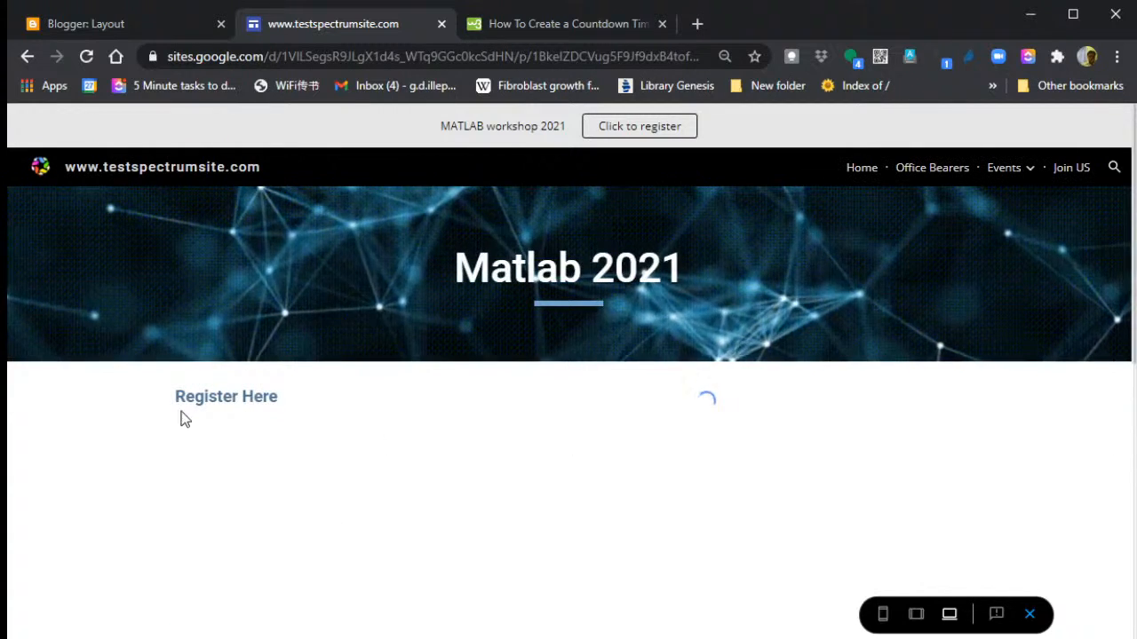
scroll(443, 423, down, 3)
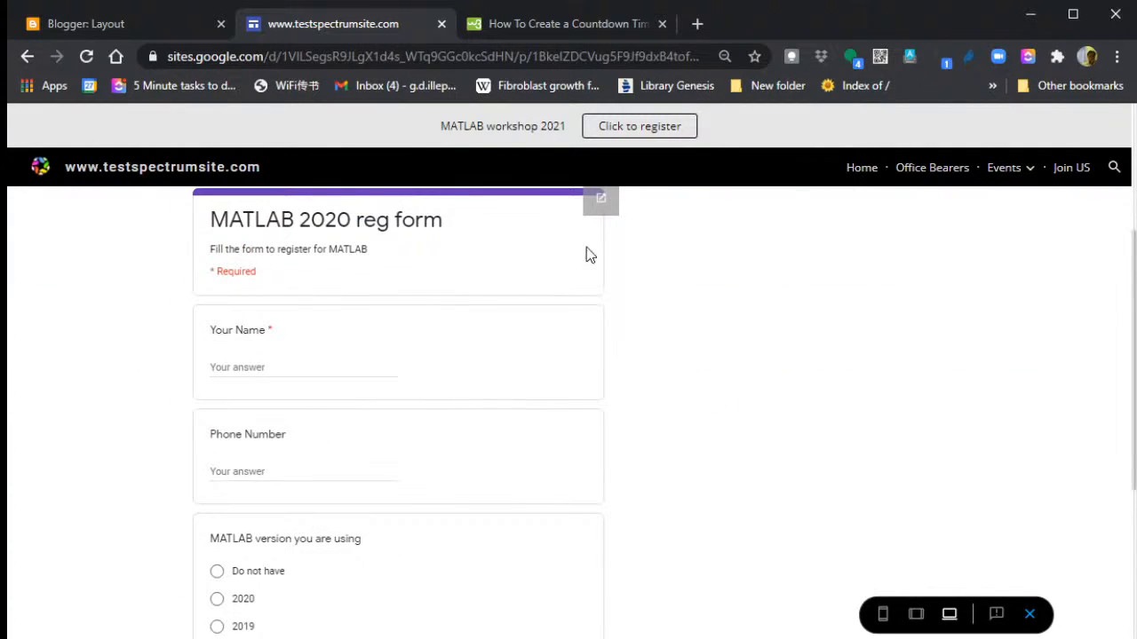
scroll(435, 457, down, 3)
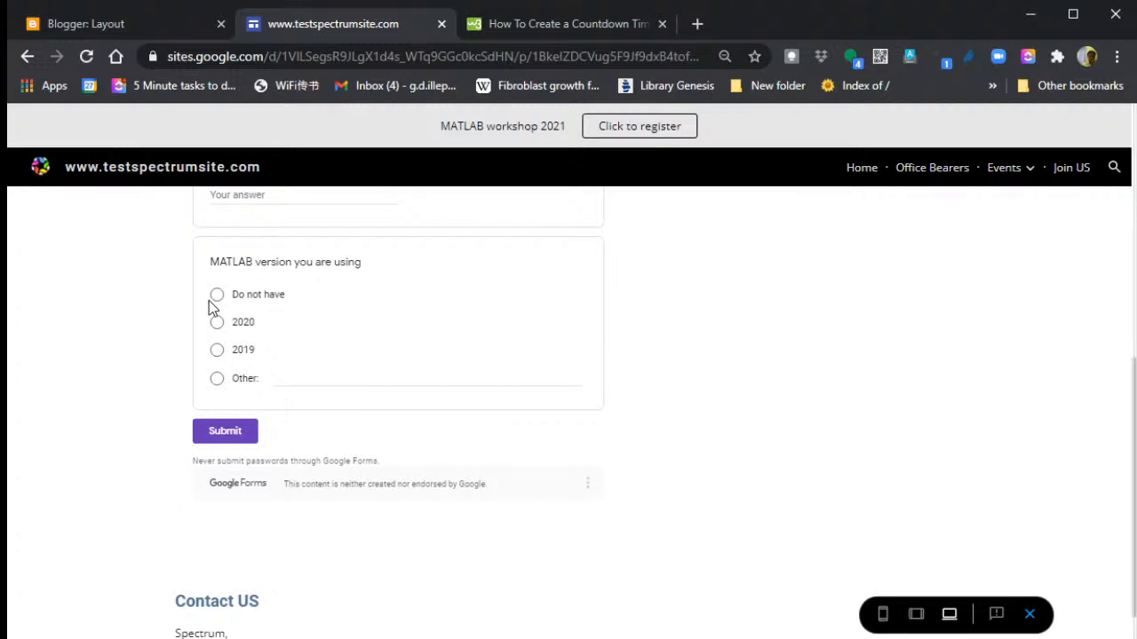
scroll(693, 399, up, 7)
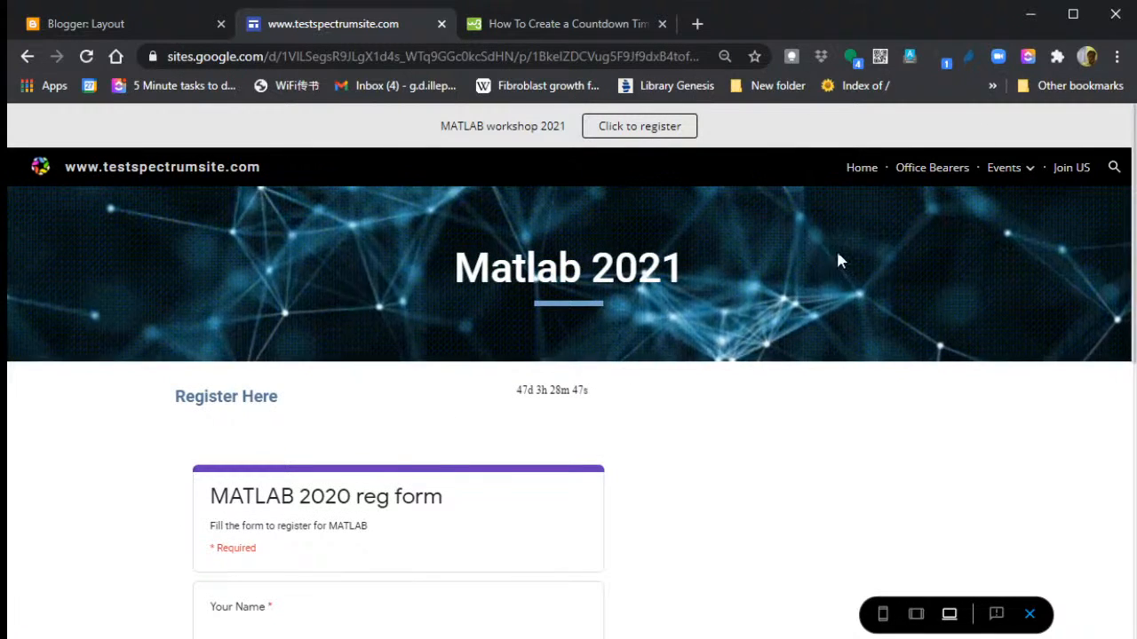
scroll(516, 435, down, 1)
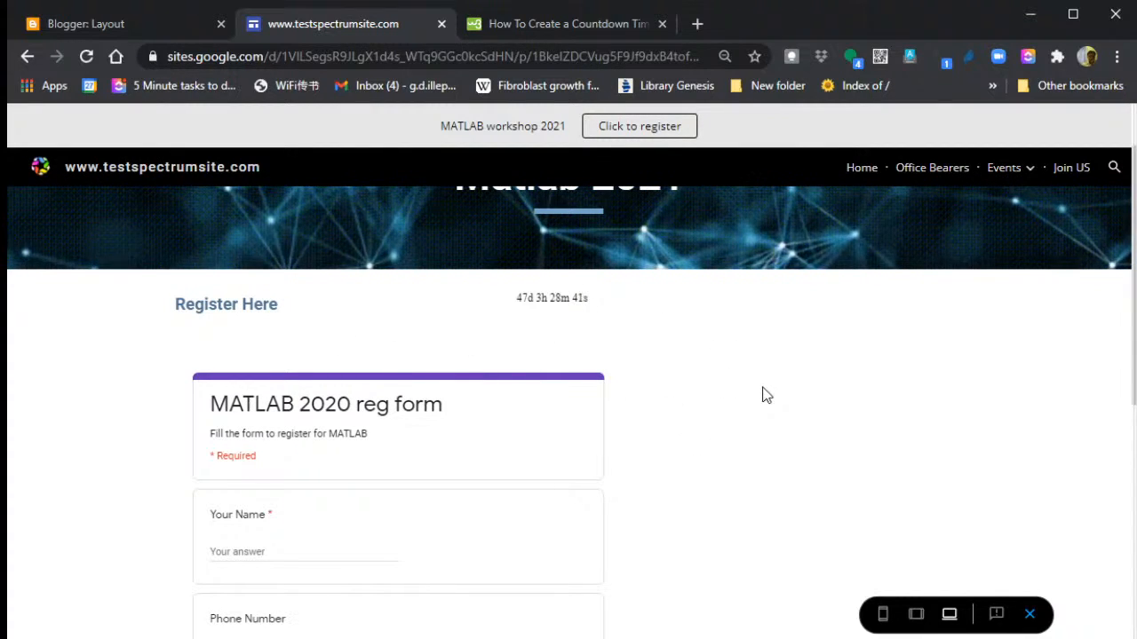
scroll(889, 361, up, 1)
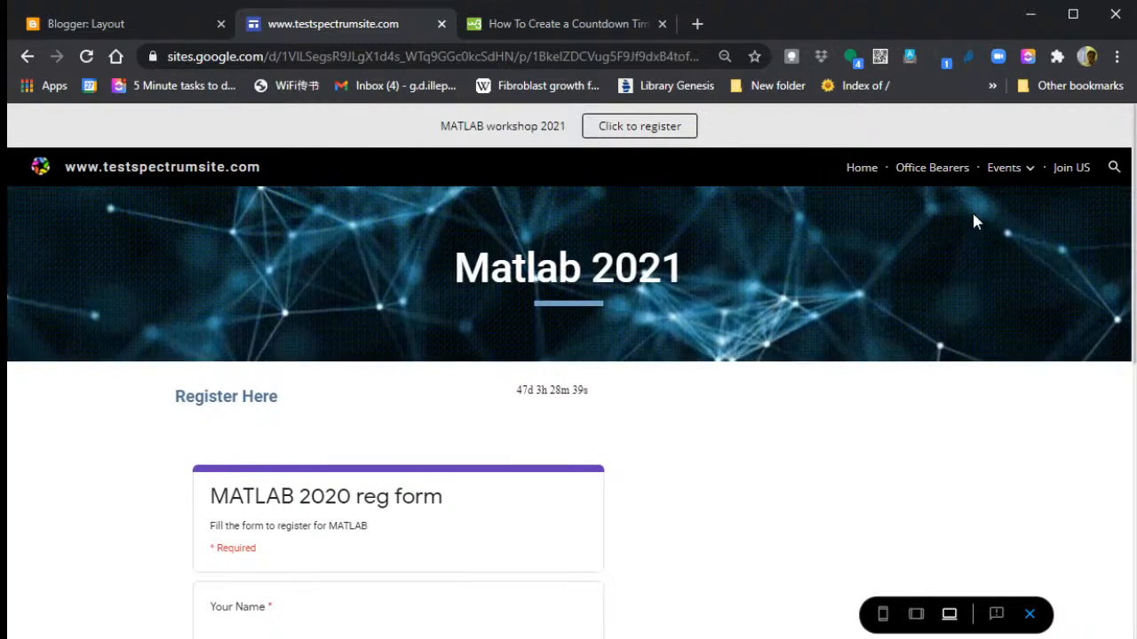
- Review the Join US page in the preview, checking the membership growth chart and the embedded membership categories table
mouse_move(1017, 183)
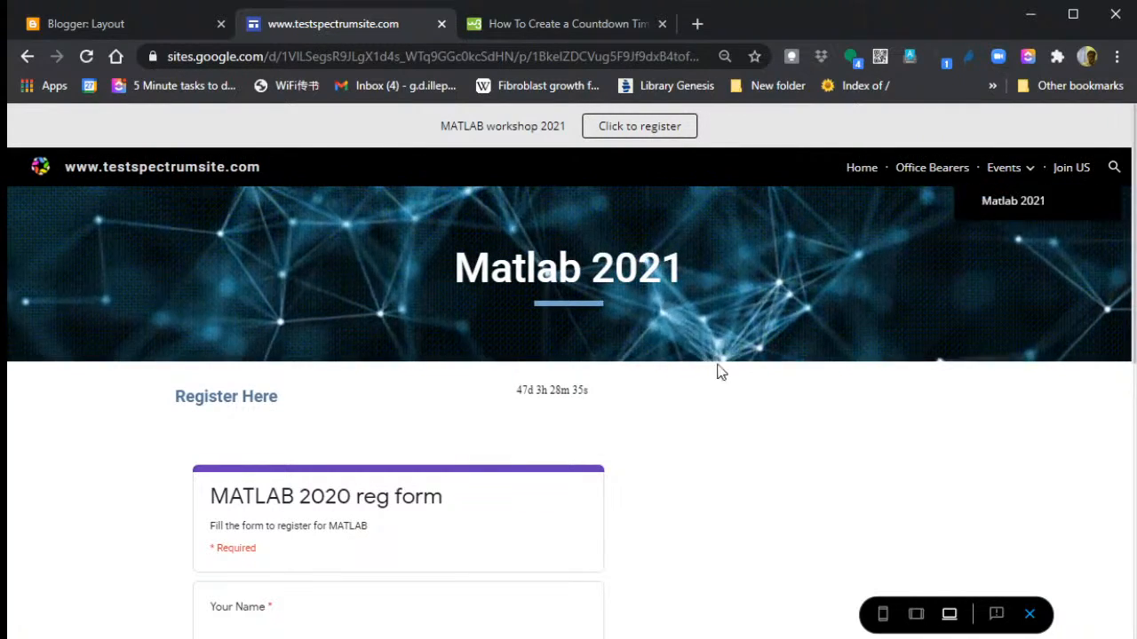
click(1065, 168)
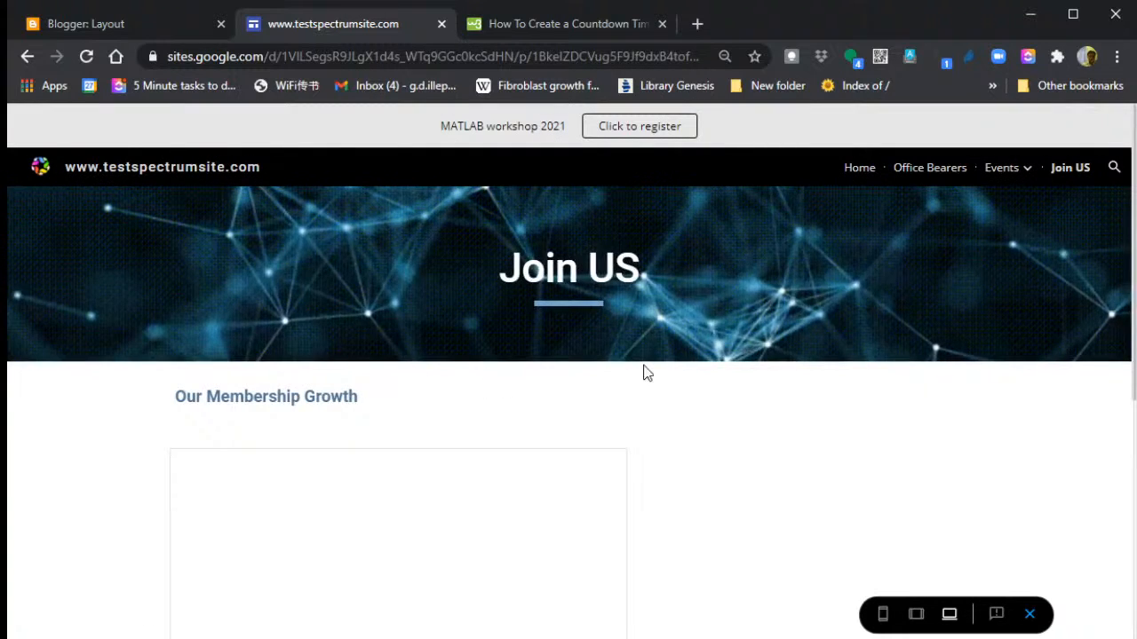
scroll(653, 371, down, 5)
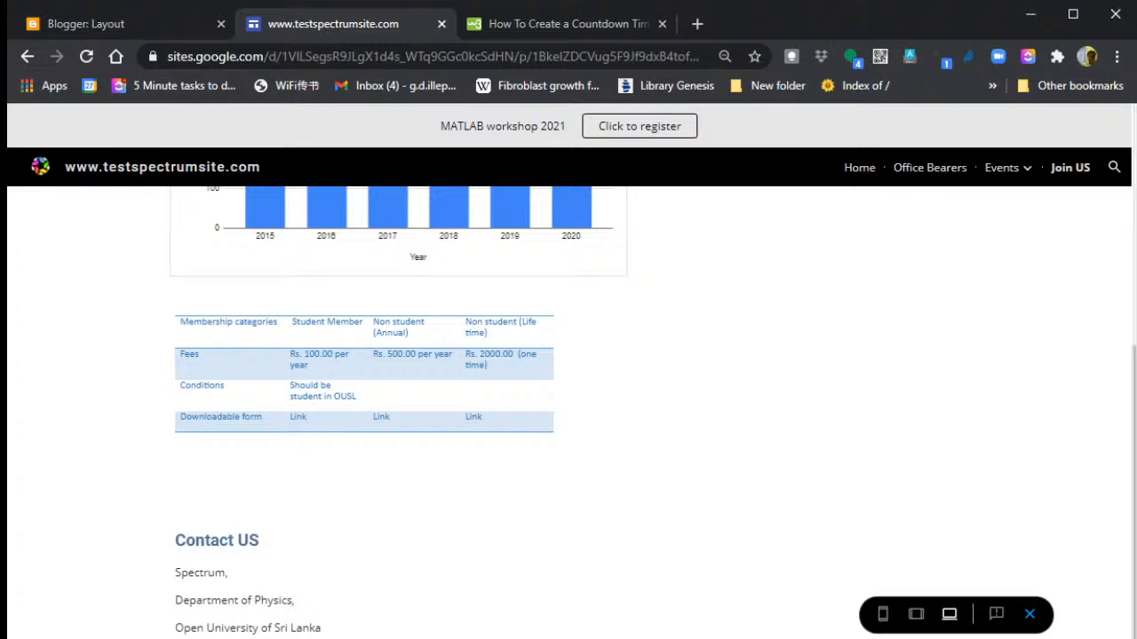
scroll(923, 533, up, 1)
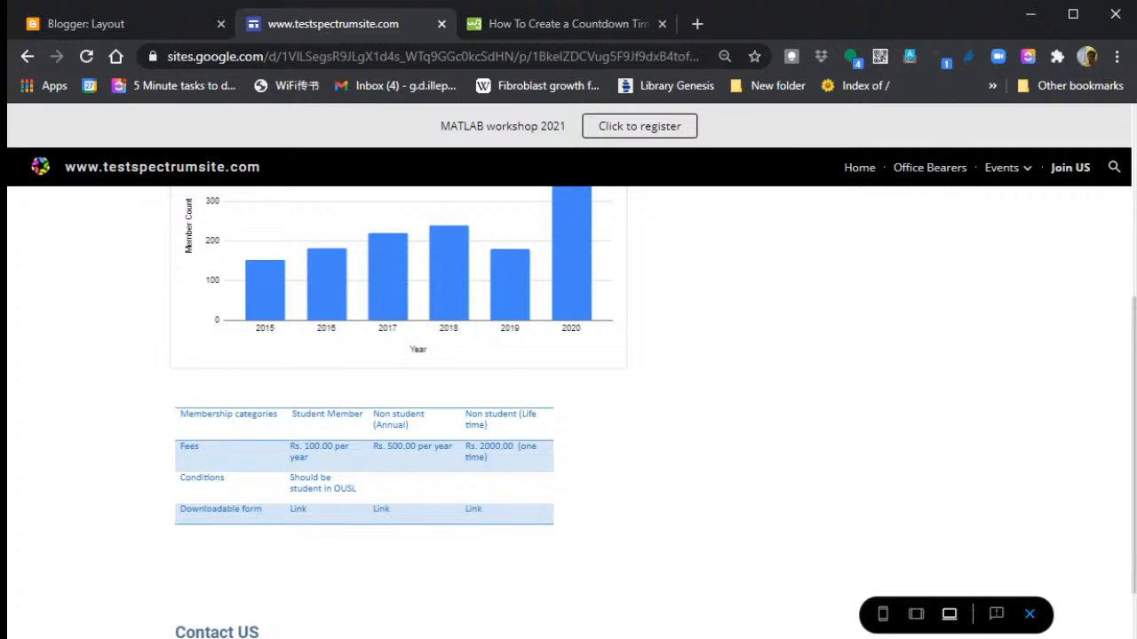
key(alt+Tab)
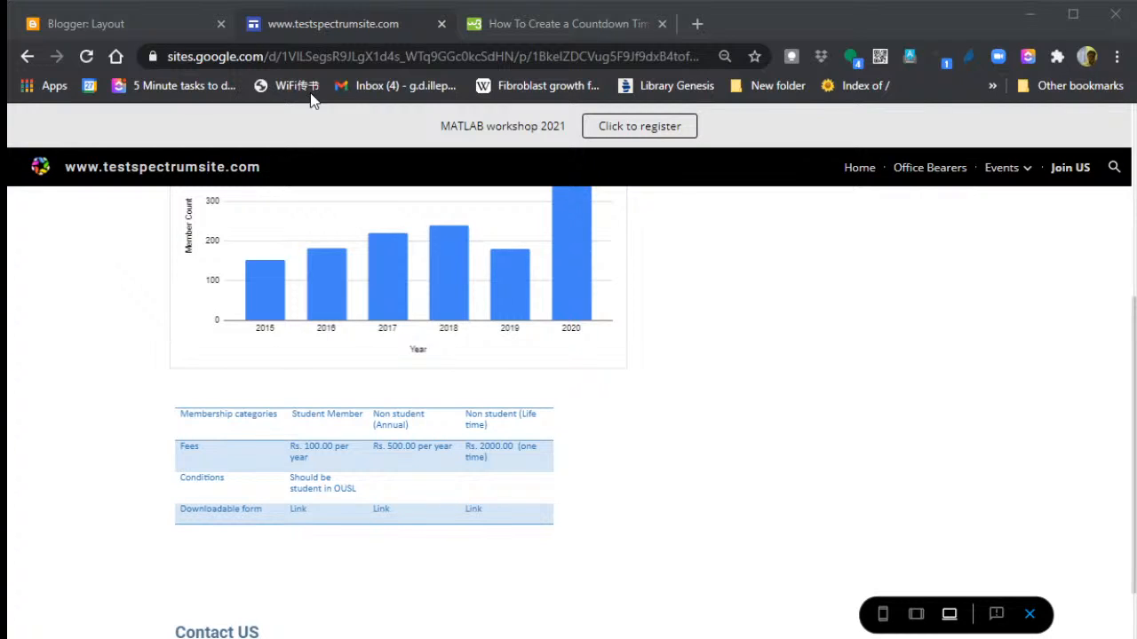
click(357, 33)
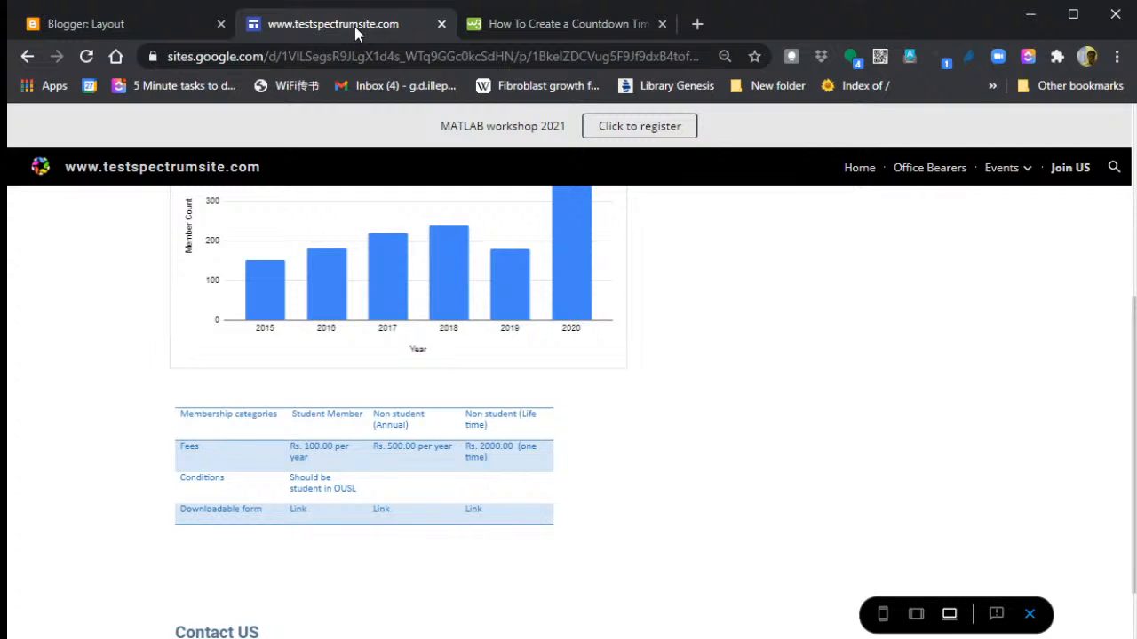
scroll(780, 358, up, 4)
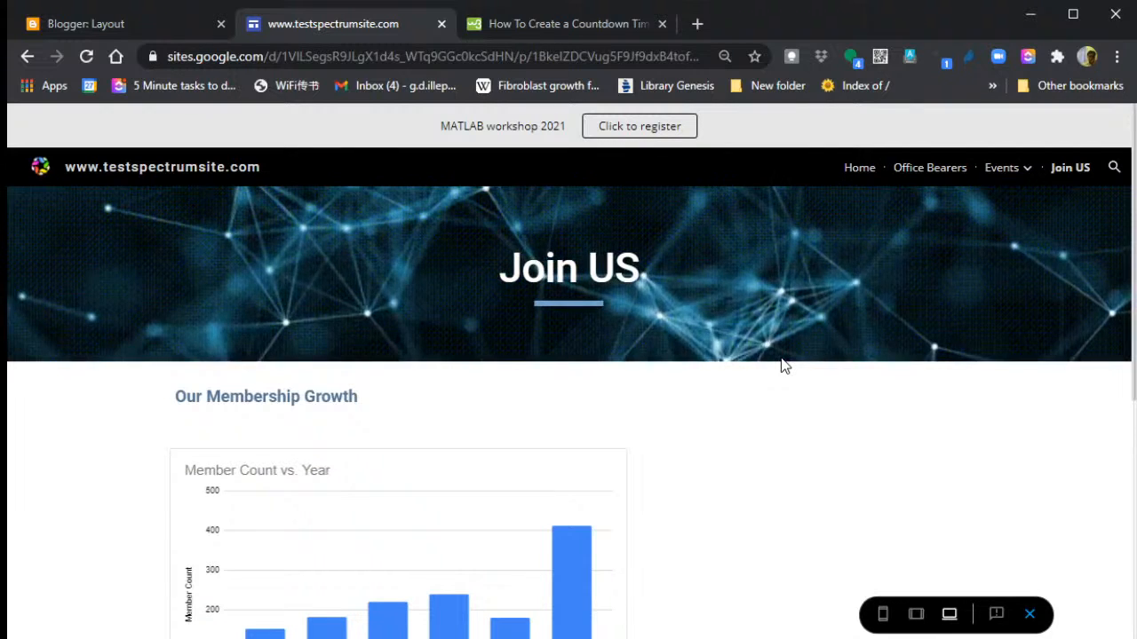
click(600, 57)
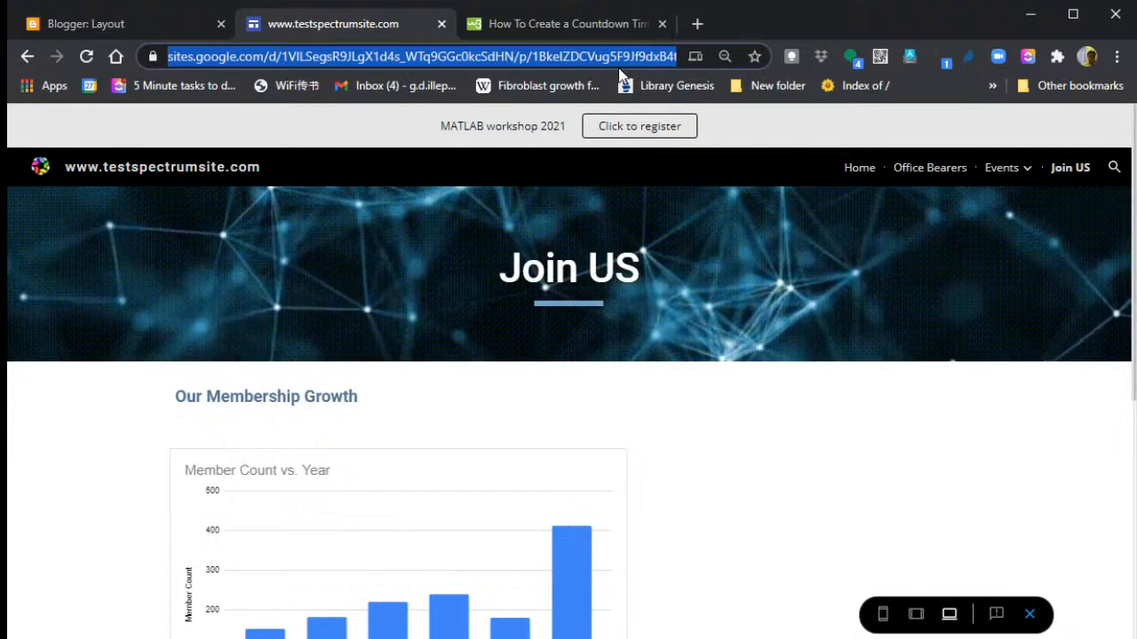
click(144, 21)
drag(241, 56, 516, 54)
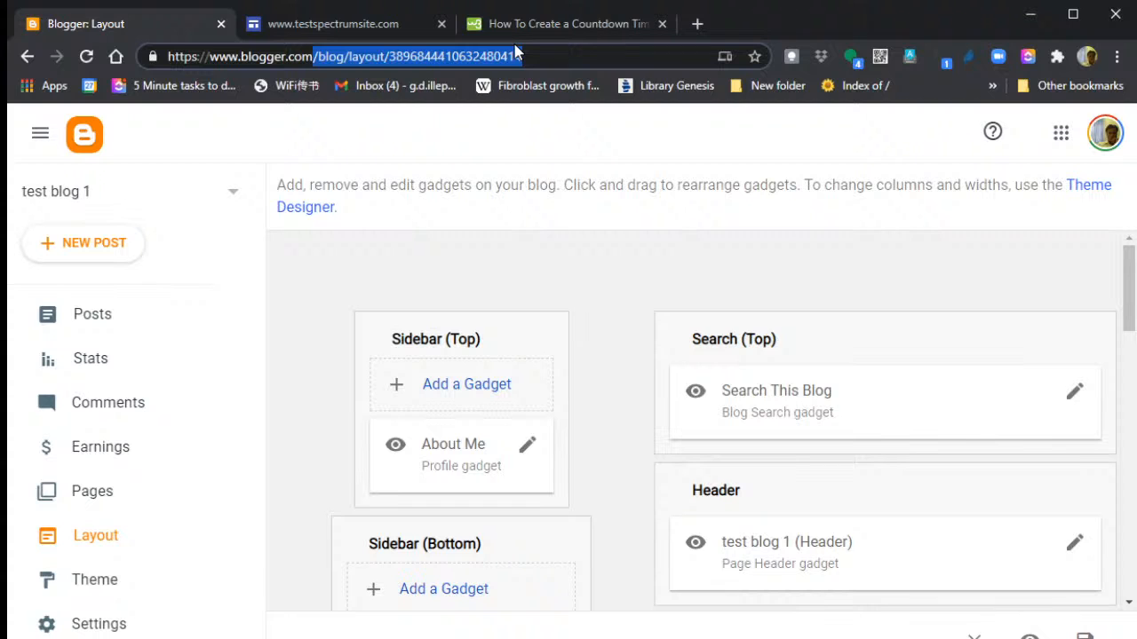
key(BackSpace)
key(Return)
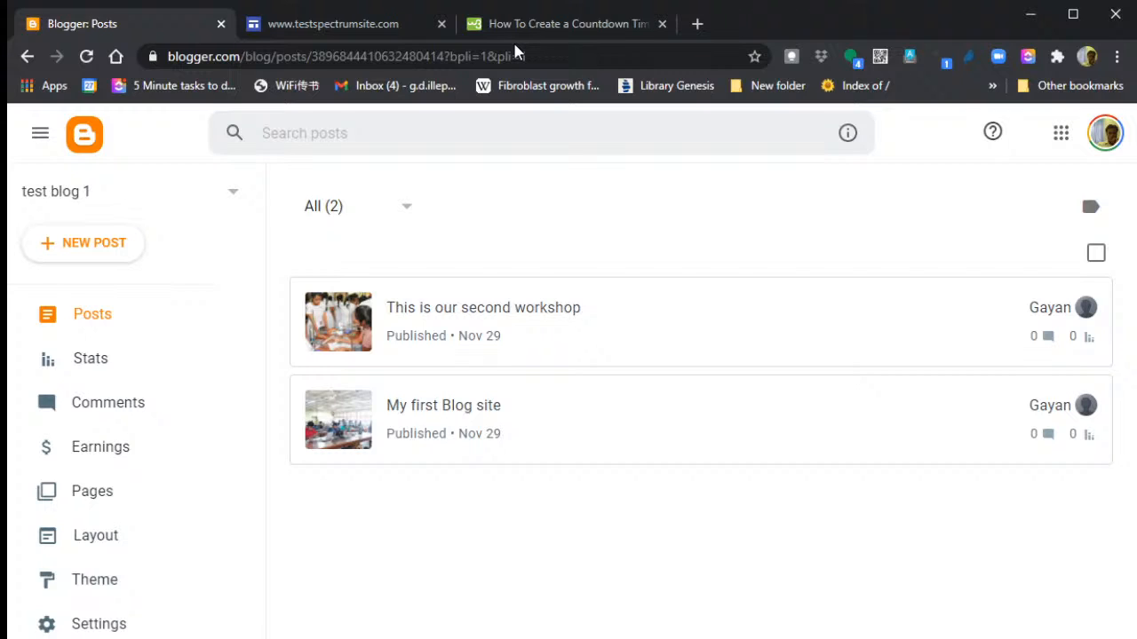
- Search the web for Engadget in a new browser tab and open the engadget.com site
click(698, 27)
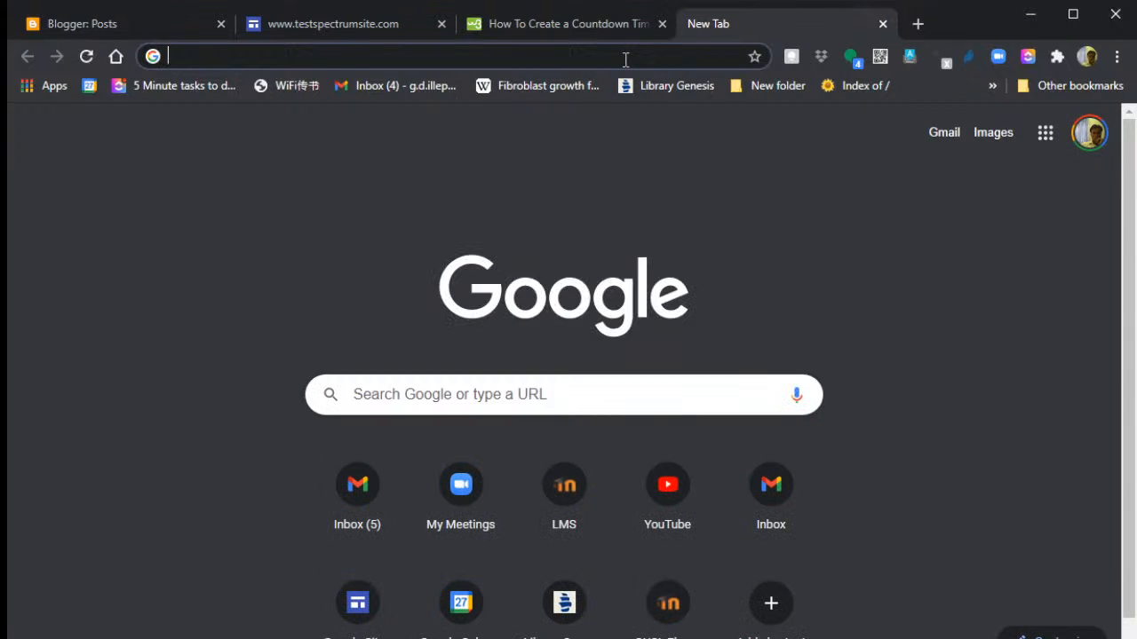
text(eng)
key(Return)
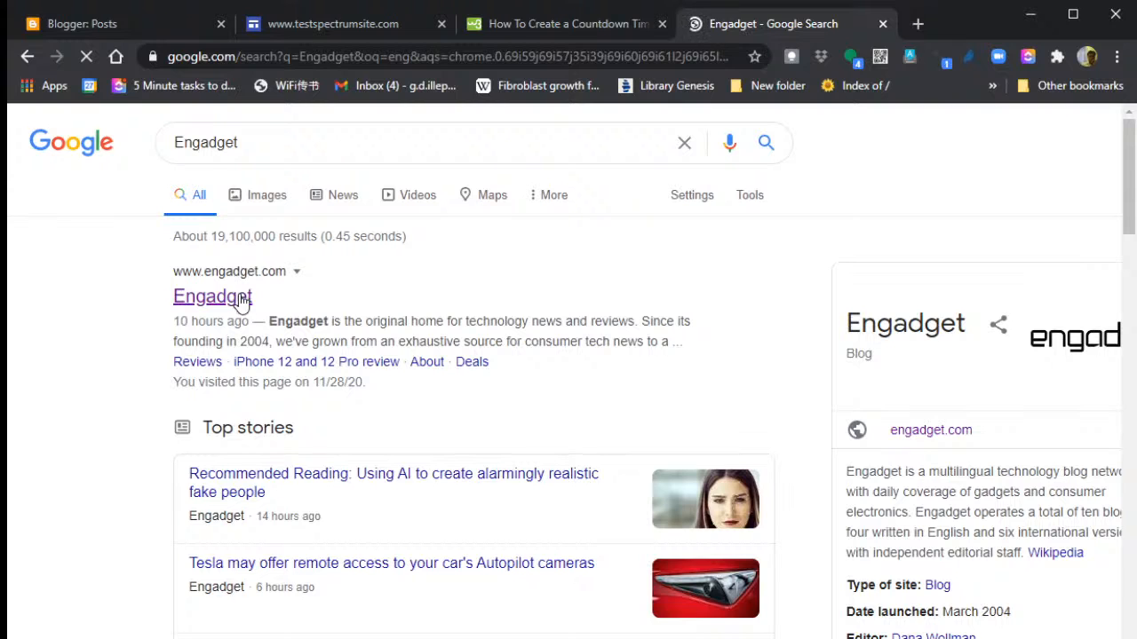
click(239, 297)
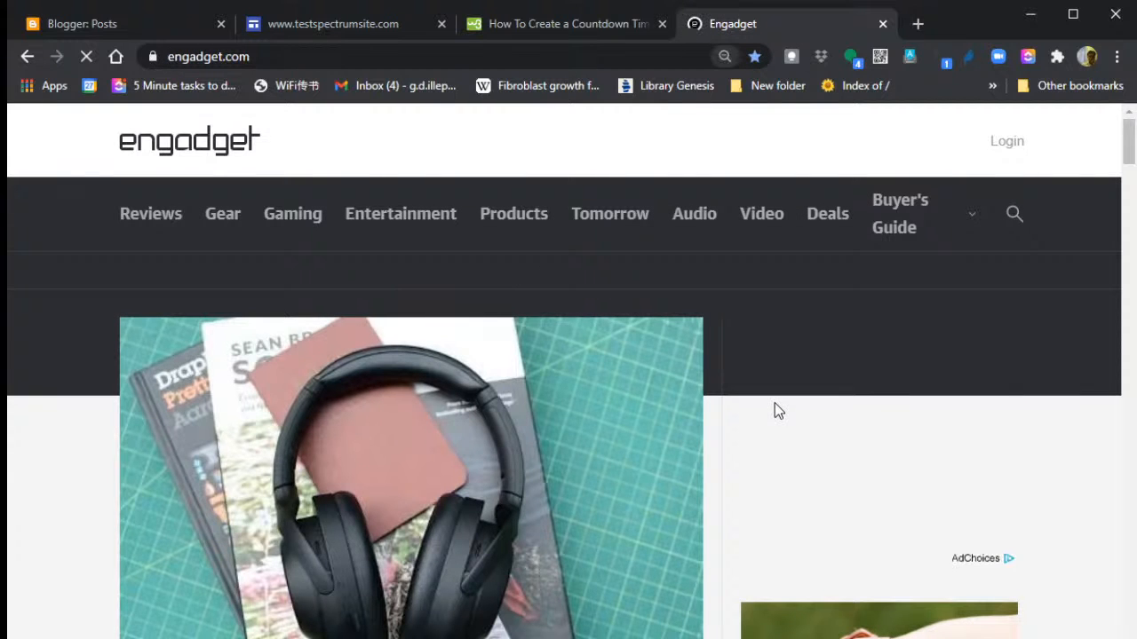
- Examine the Engadget home page as a blog example, from the featured stories through The Latest posts and back
scroll(716, 402, down, 4)
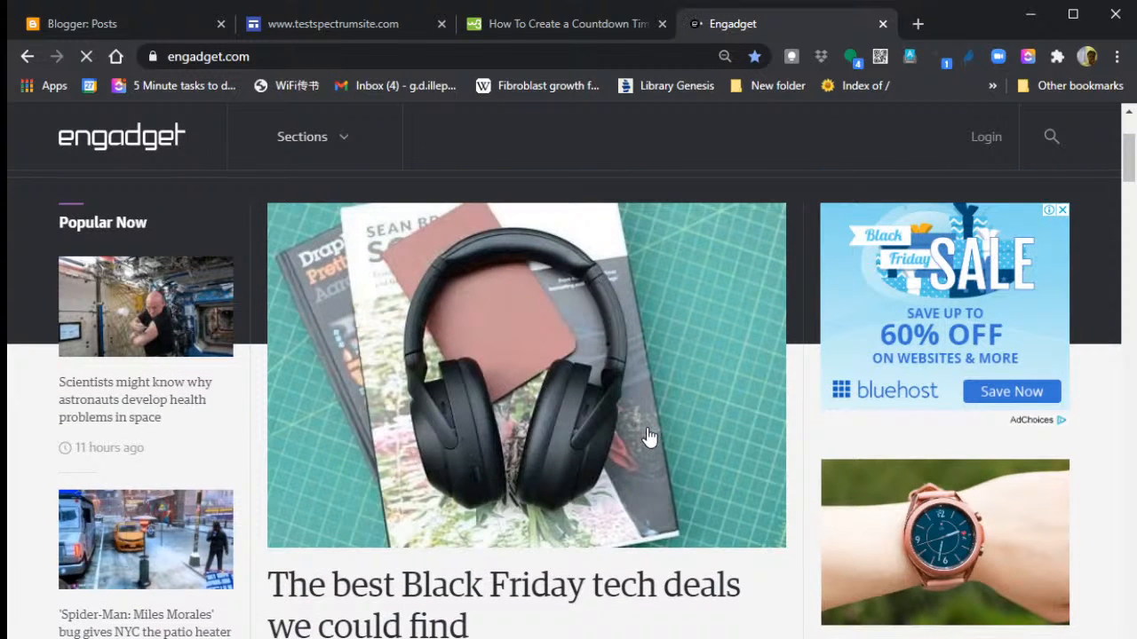
scroll(648, 437, down, 2)
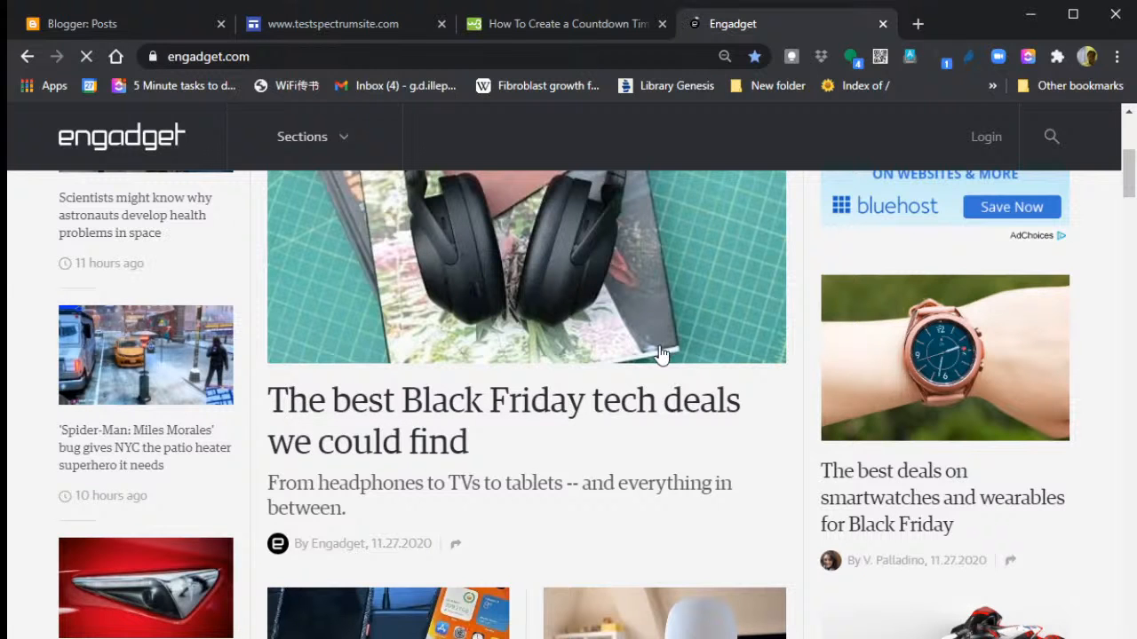
scroll(661, 353, down, 9)
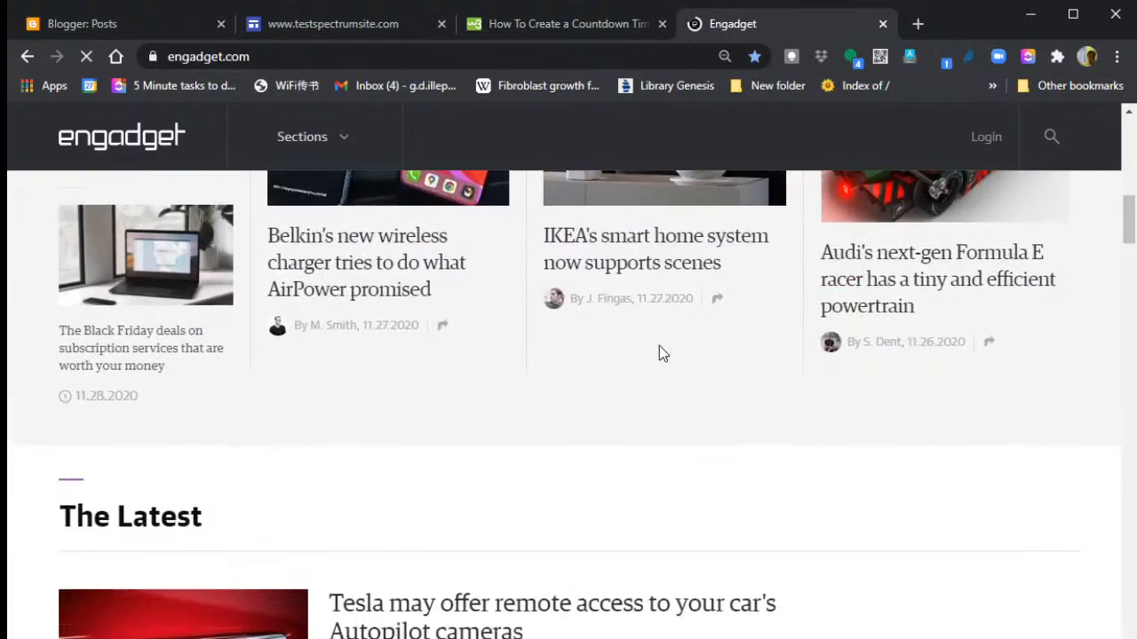
scroll(661, 354, down, 3)
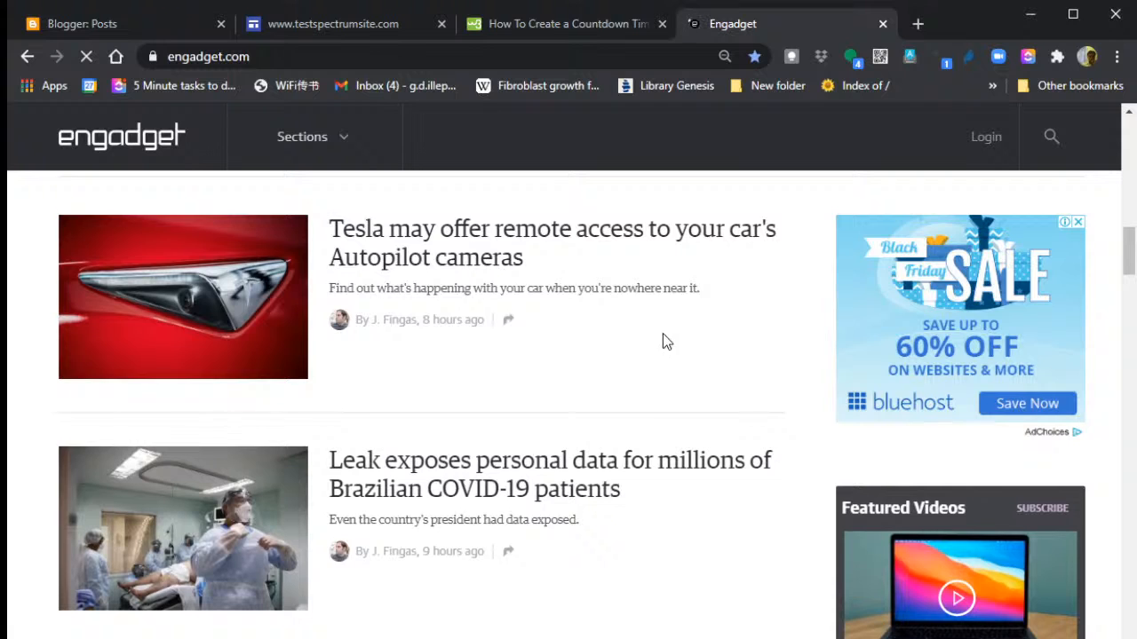
scroll(665, 340, down, 2)
scroll(680, 470, down, 7)
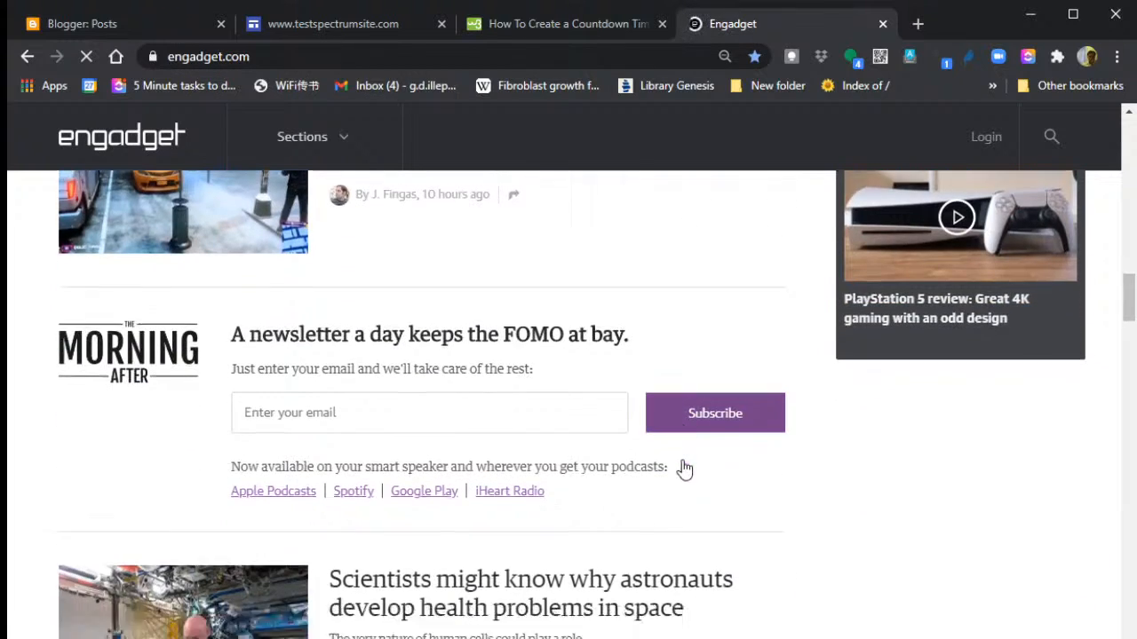
scroll(682, 460, down, 3)
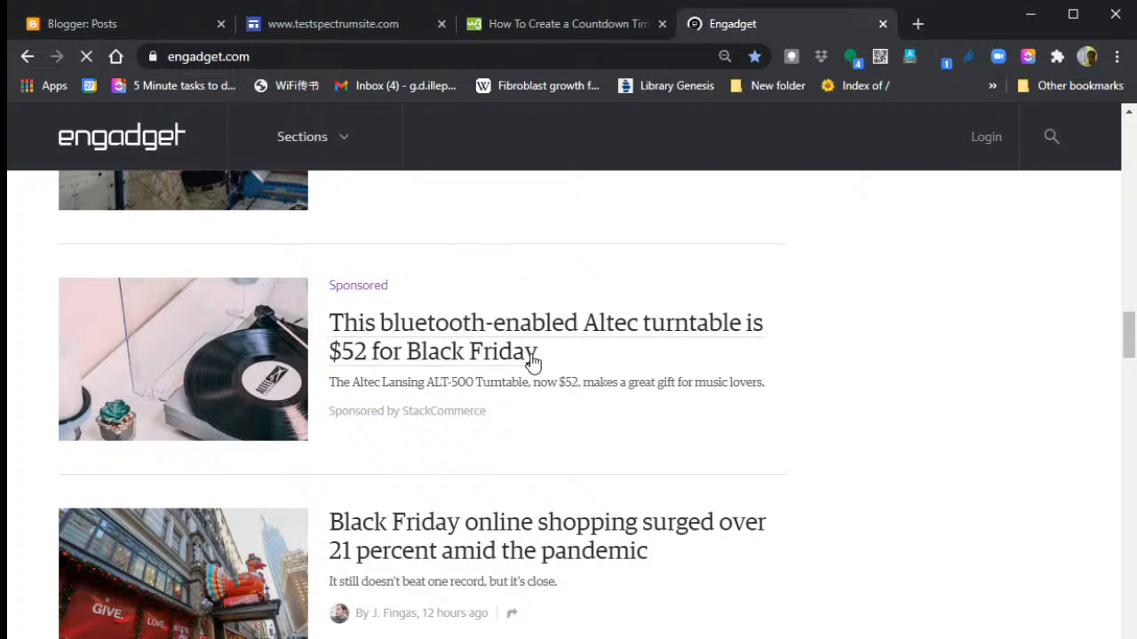
scroll(533, 363, down, 3)
scroll(533, 363, down, 3)
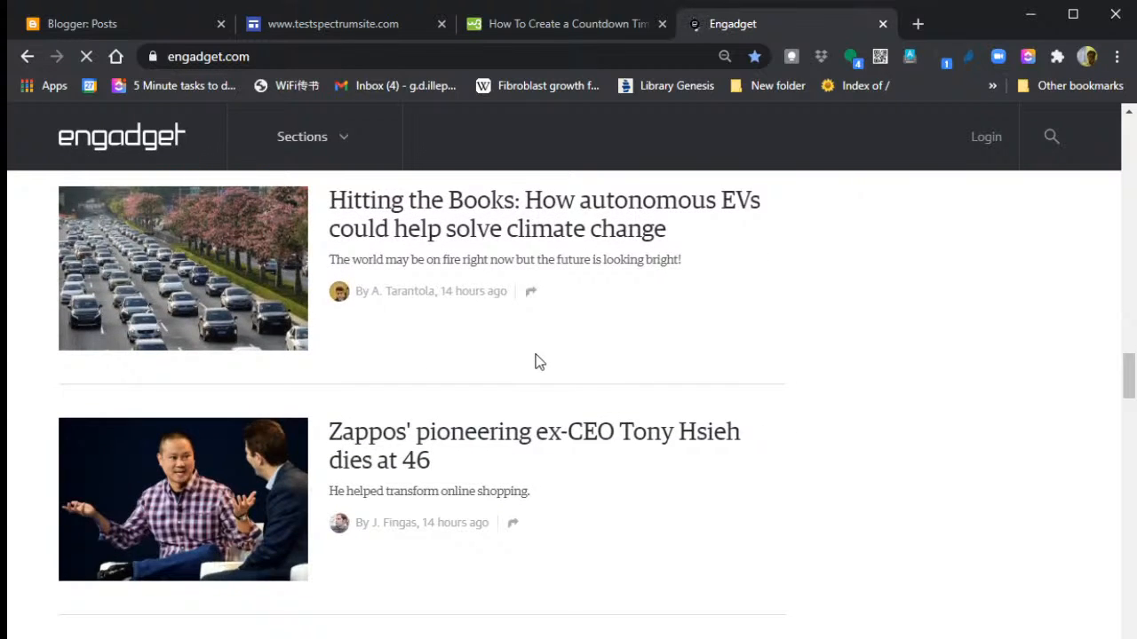
scroll(536, 362, down, 3)
scroll(536, 362, up, 7)
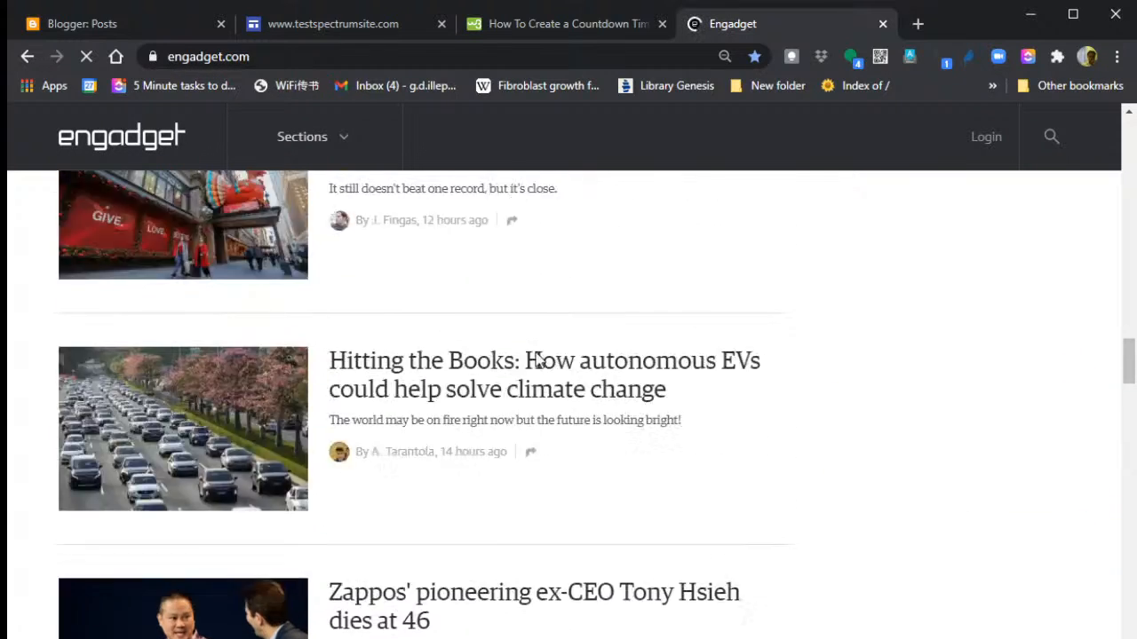
scroll(536, 360, up, 8)
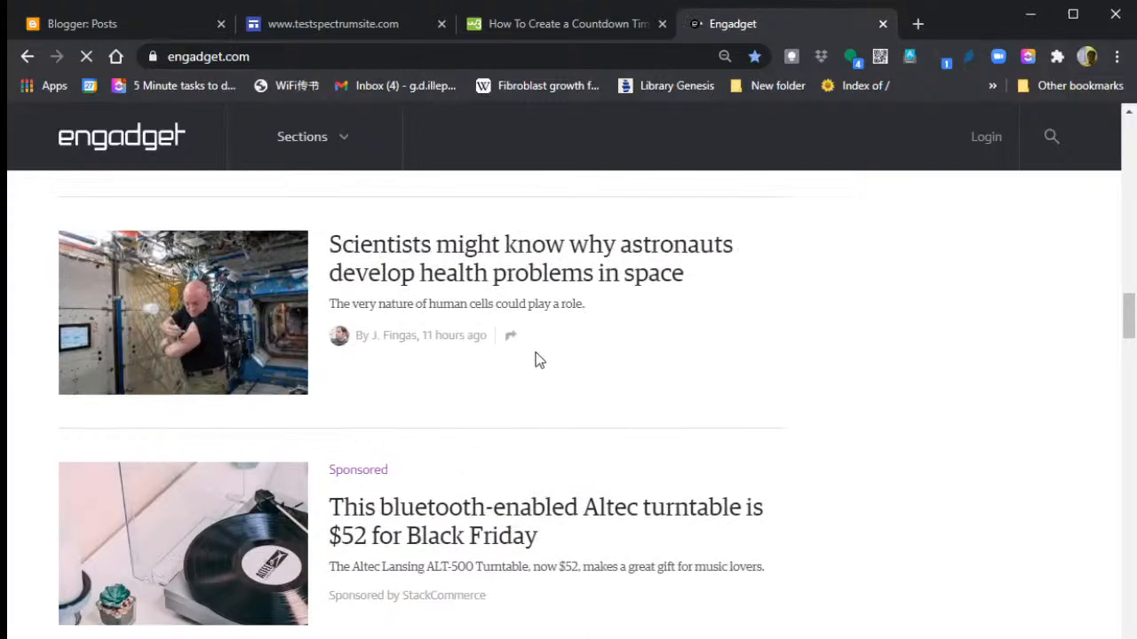
scroll(537, 359, up, 5)
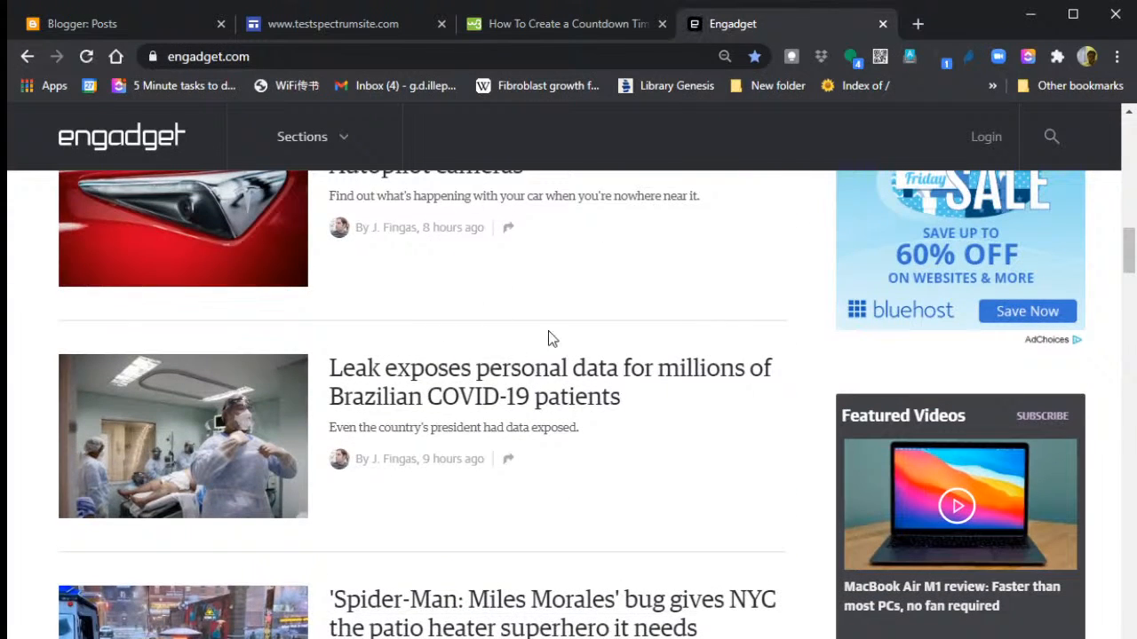
scroll(642, 377, up, 4)
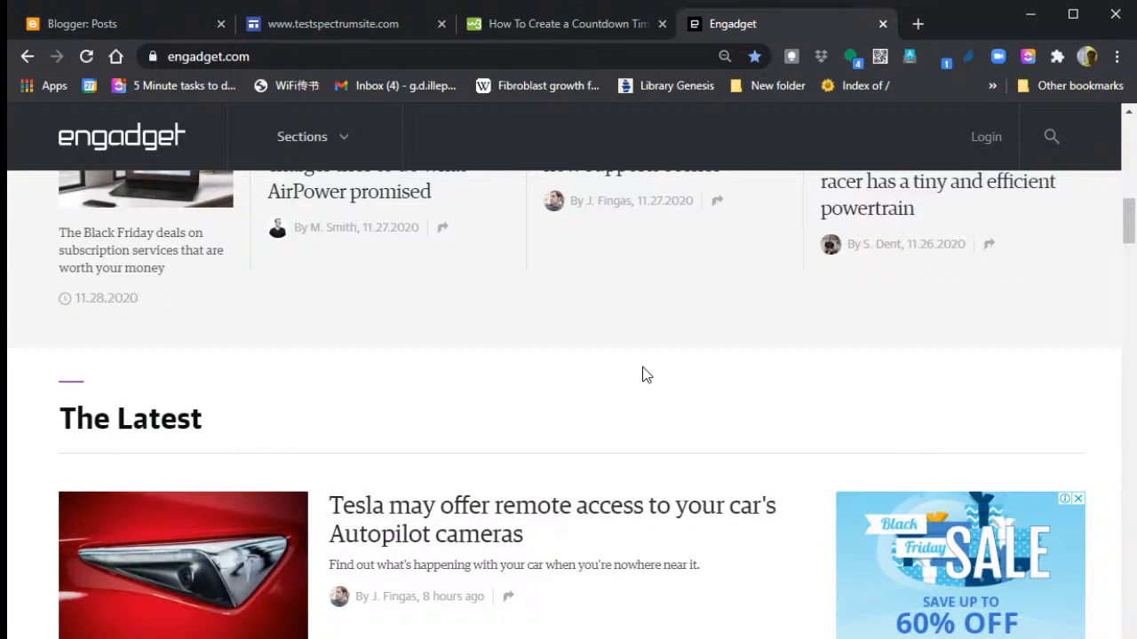
scroll(646, 375, up, 4)
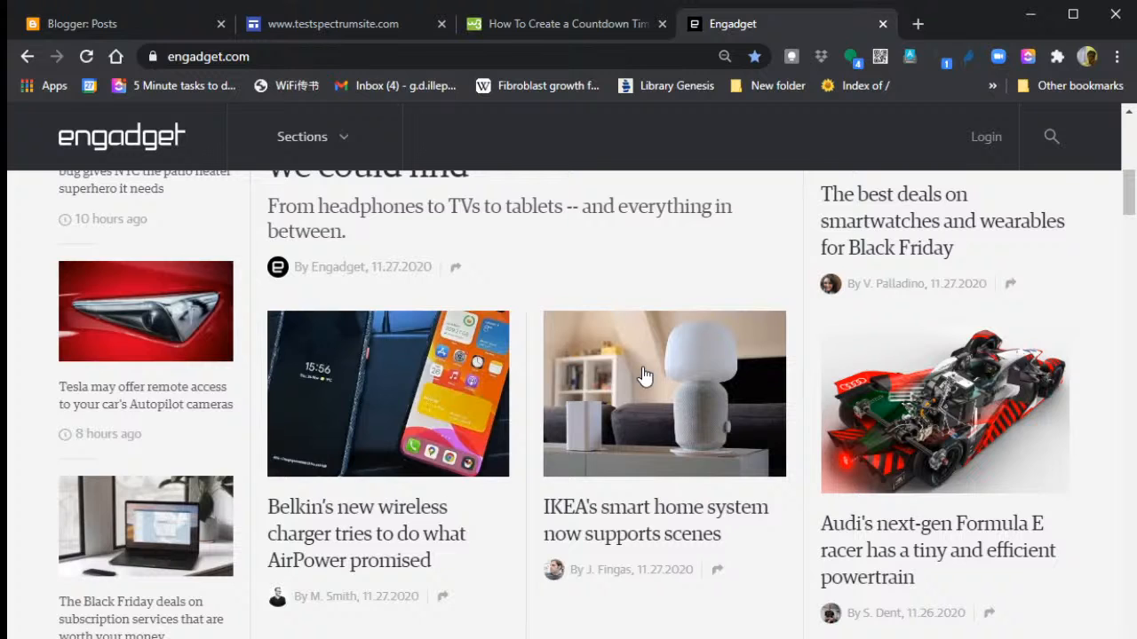
scroll(645, 374, up, 7)
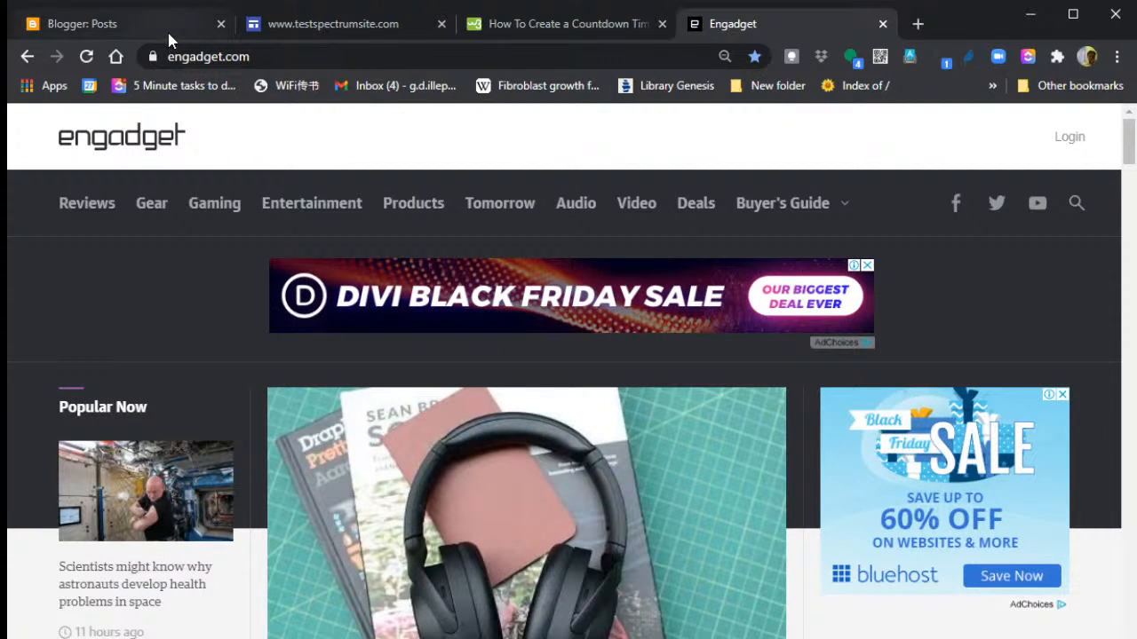
- Switch back to Blogger and check the account's list of recent and other blogs
click(133, 24)
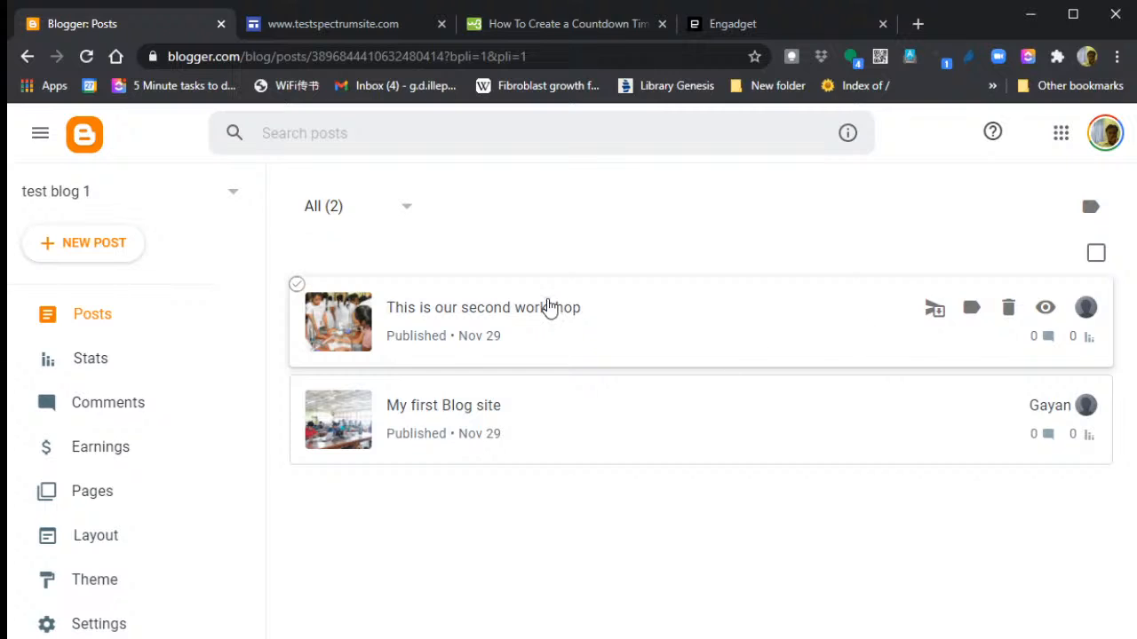
click(219, 191)
scroll(219, 191, up, 1)
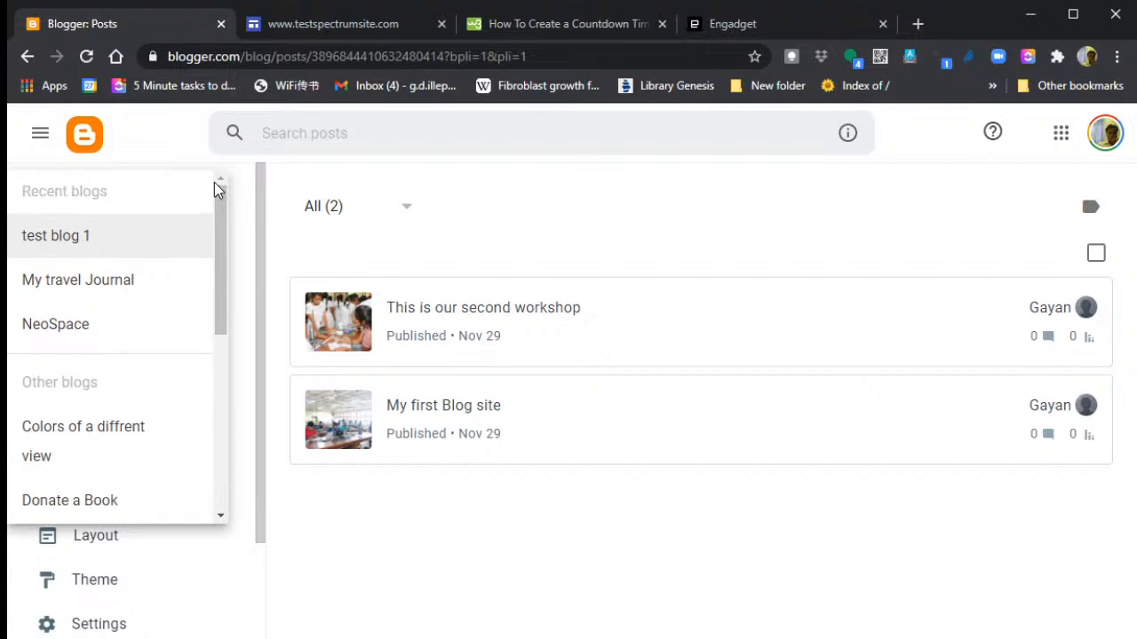
click(581, 186)
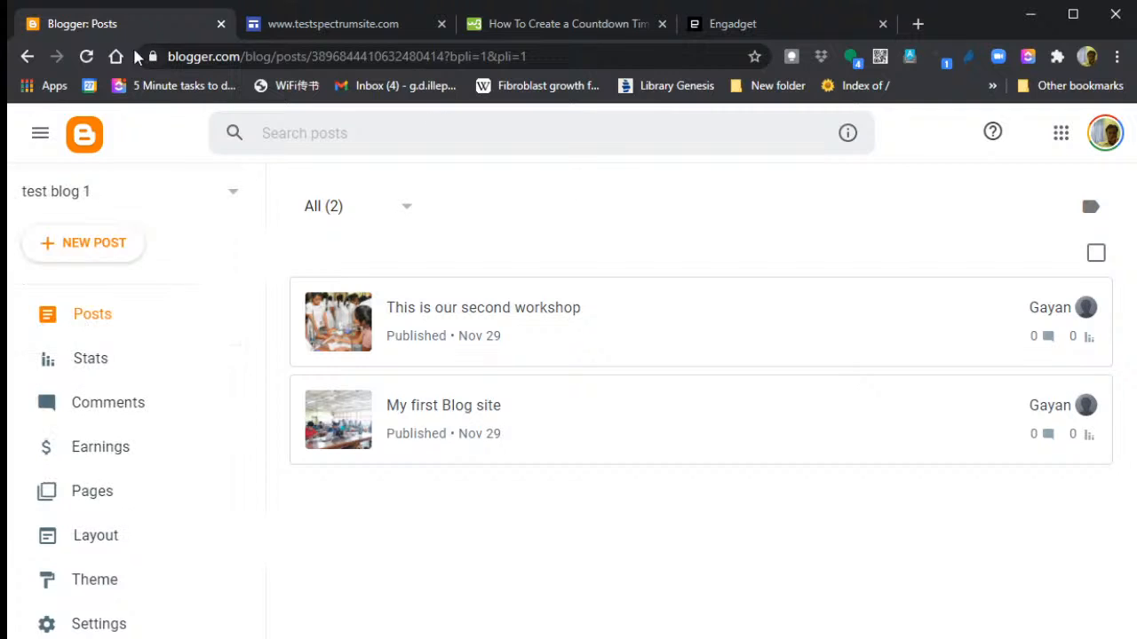
- Start a new blog from the blog list and give it the title MytestblogSite
click(218, 194)
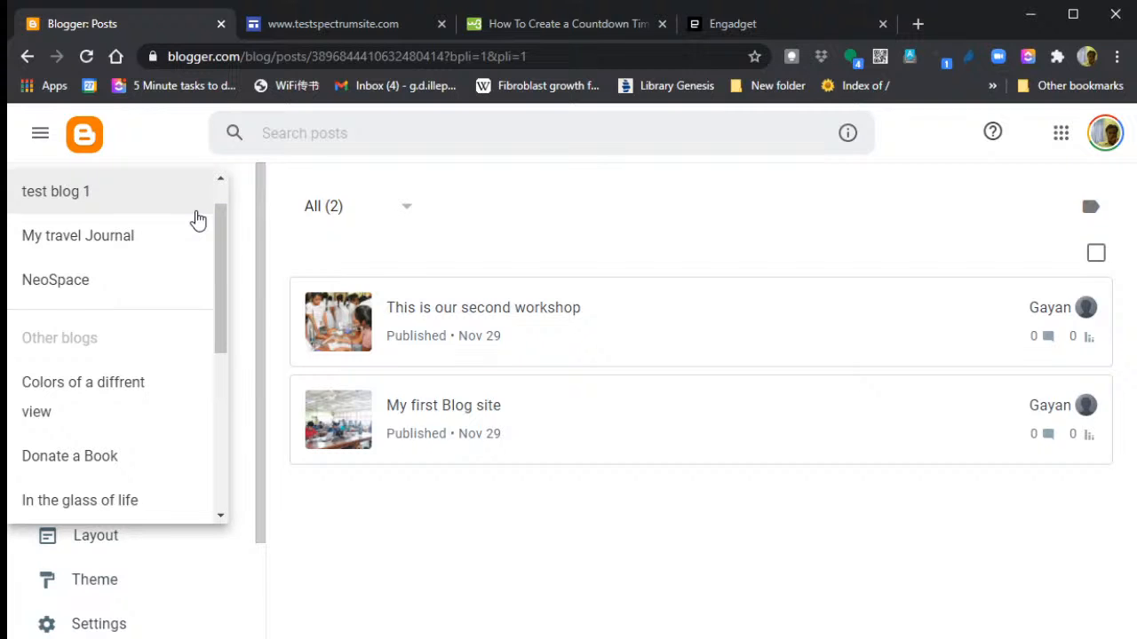
scroll(197, 220, down, 4)
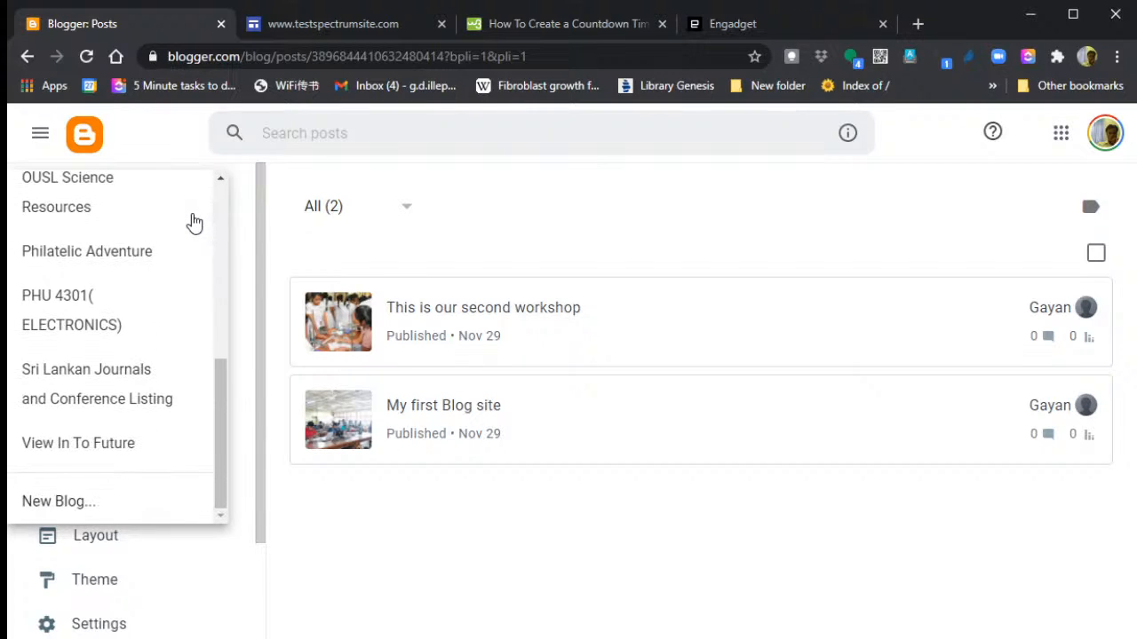
scroll(161, 357, up, 5)
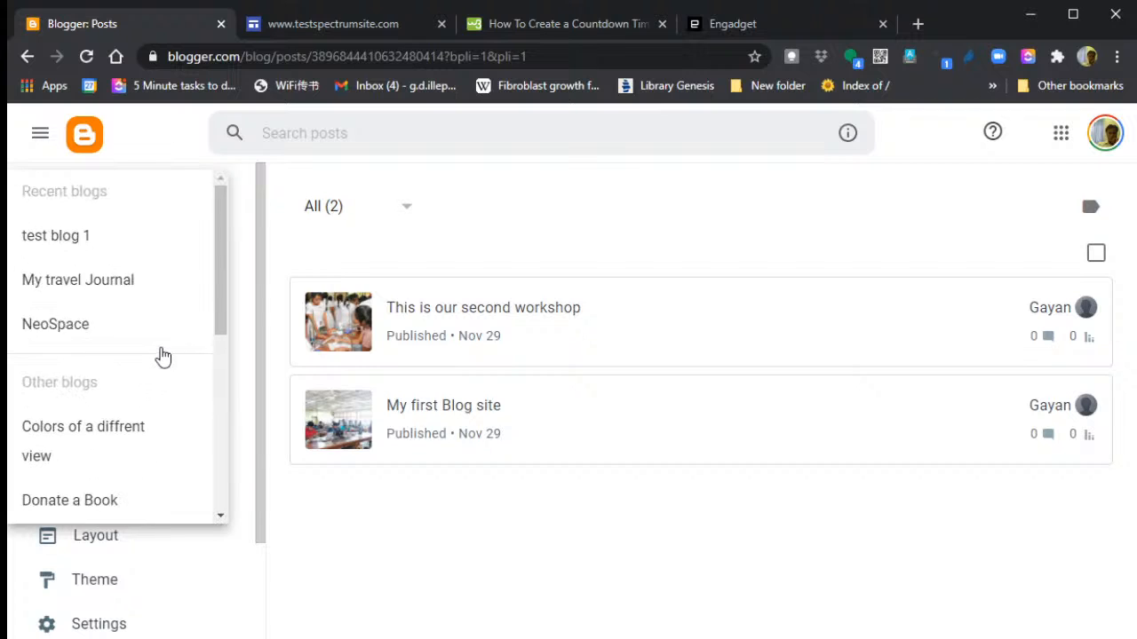
scroll(169, 274, down, 5)
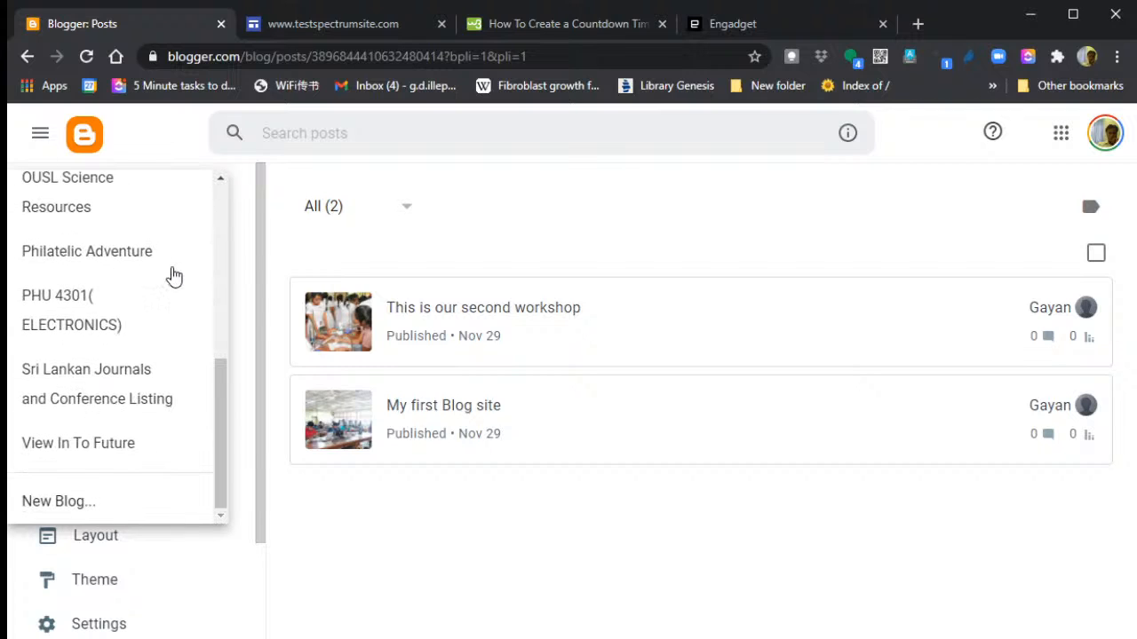
click(69, 497)
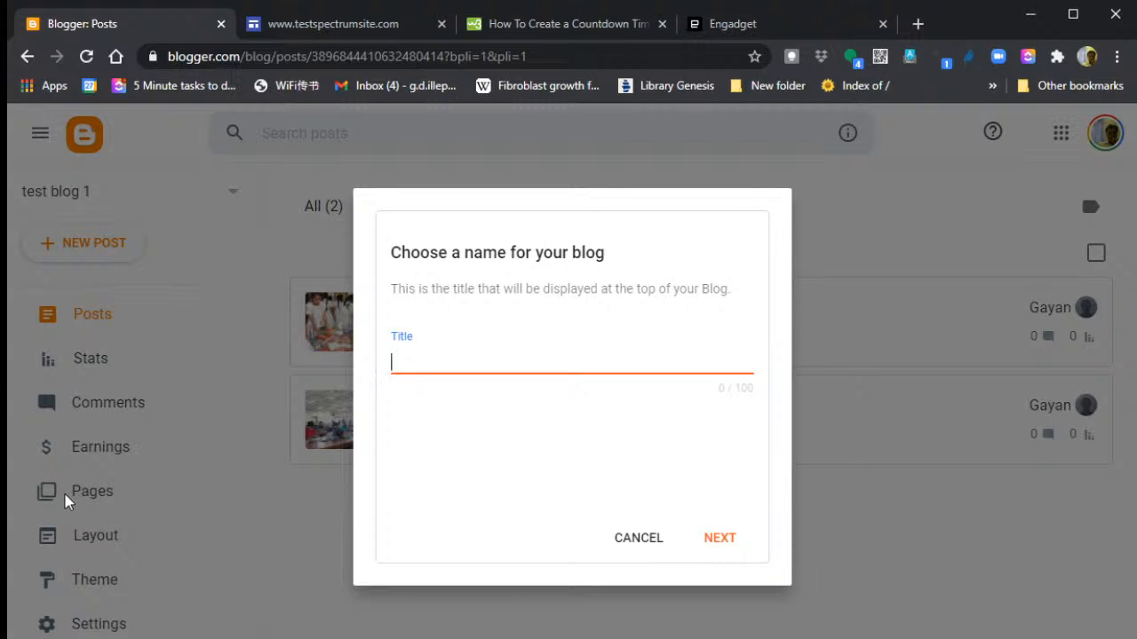
text(MytestblogSite)
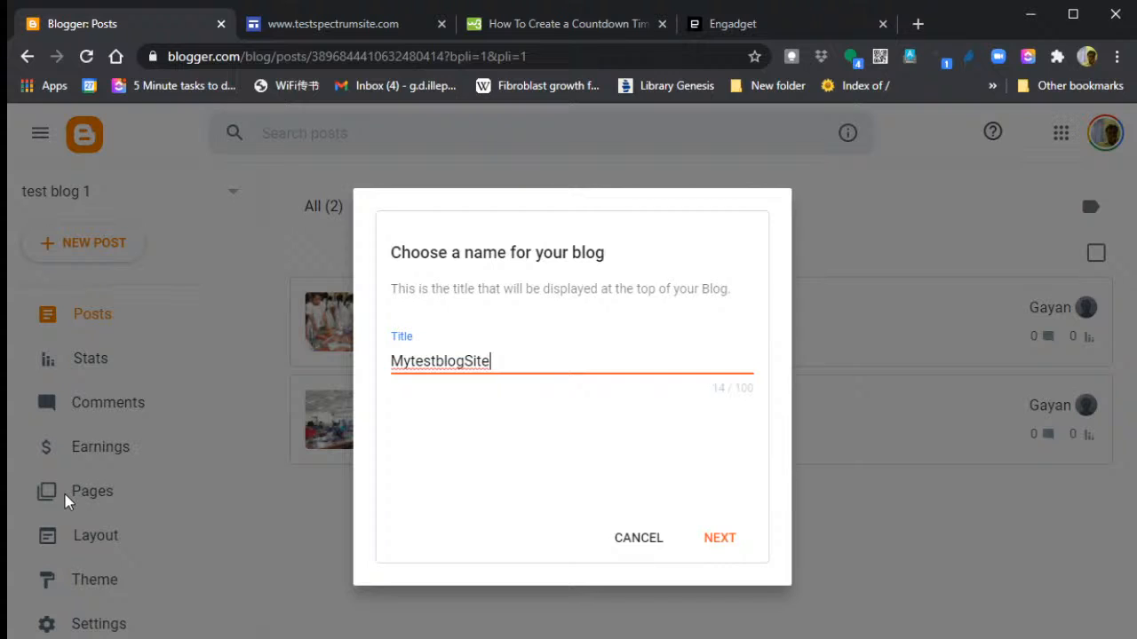
click(719, 538)
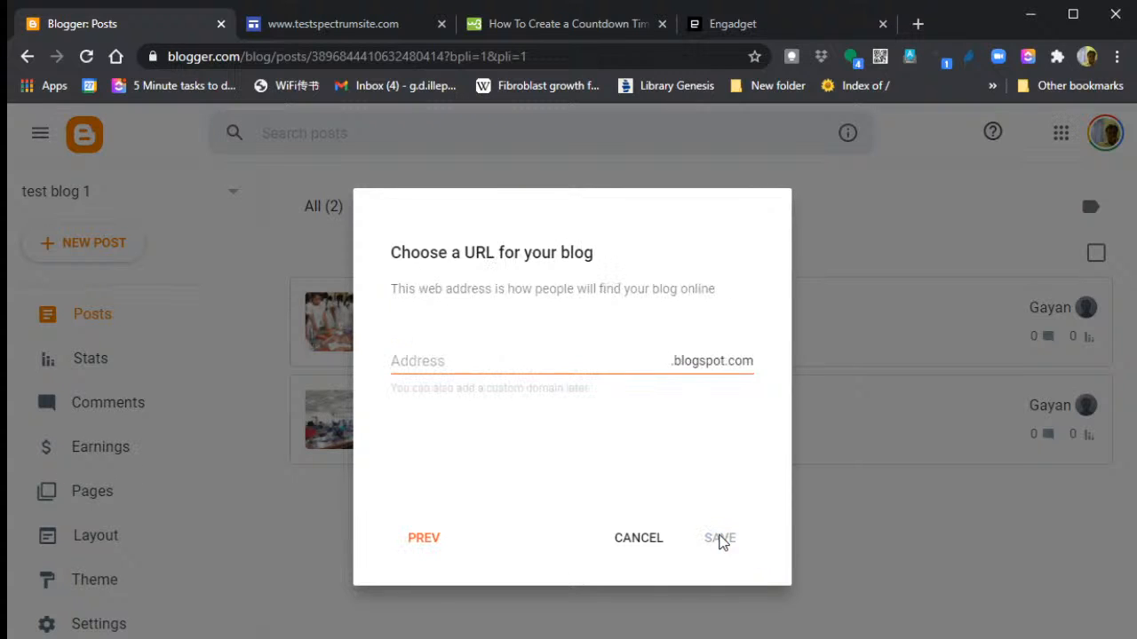
- Set the new blog's address to mytestblogsite2021.blogspot.com and save the blog
click(573, 356)
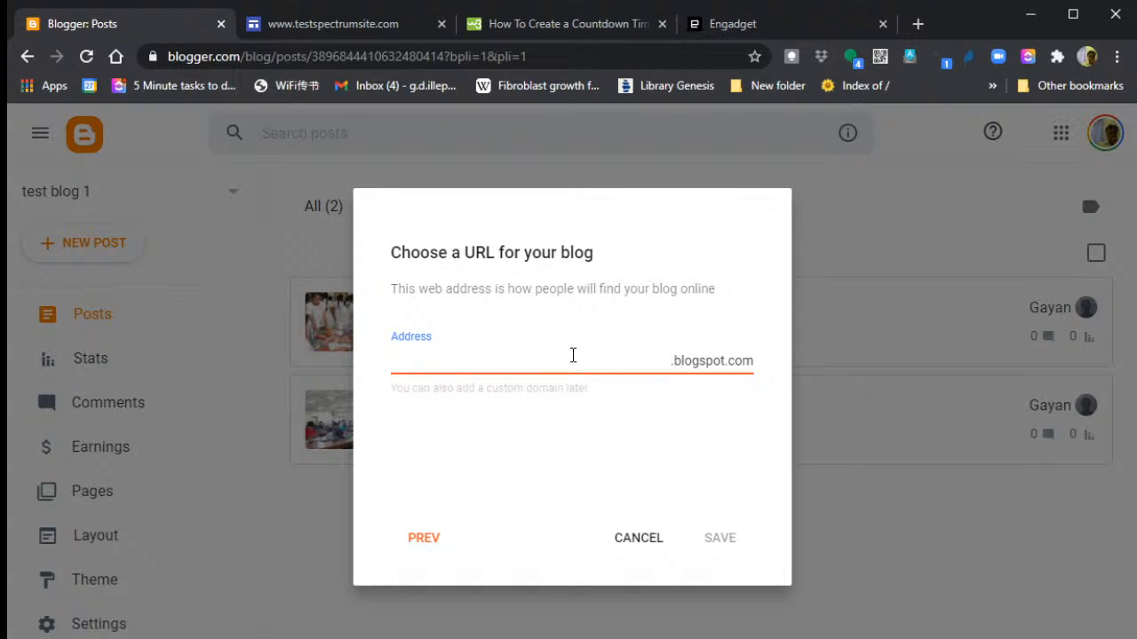
text(mytest)
text(blogsite)
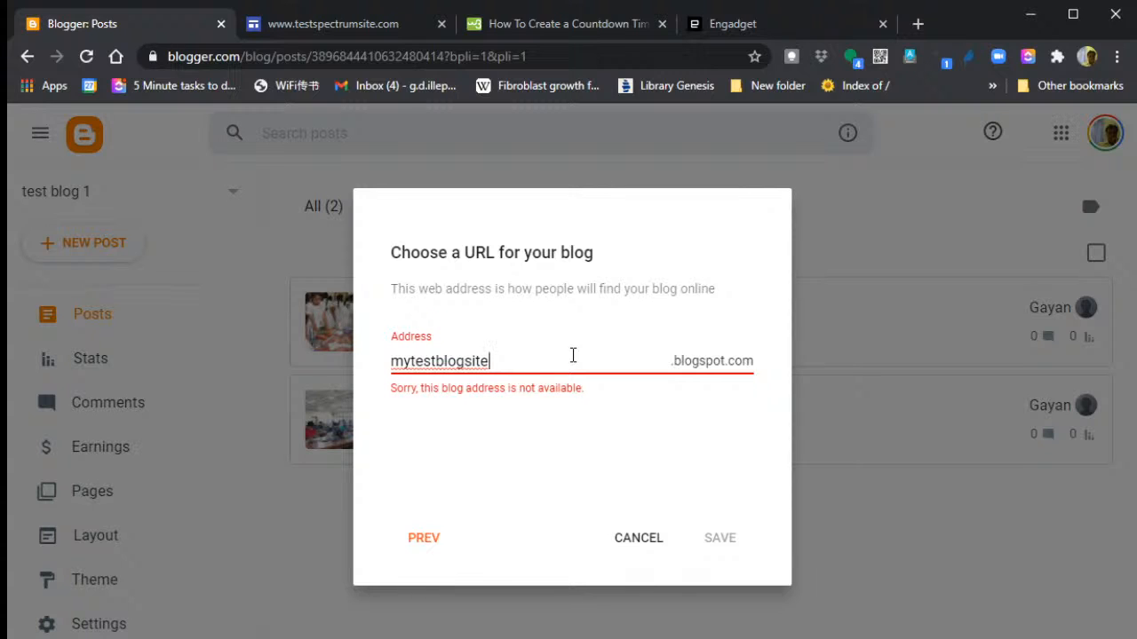
text(2021)
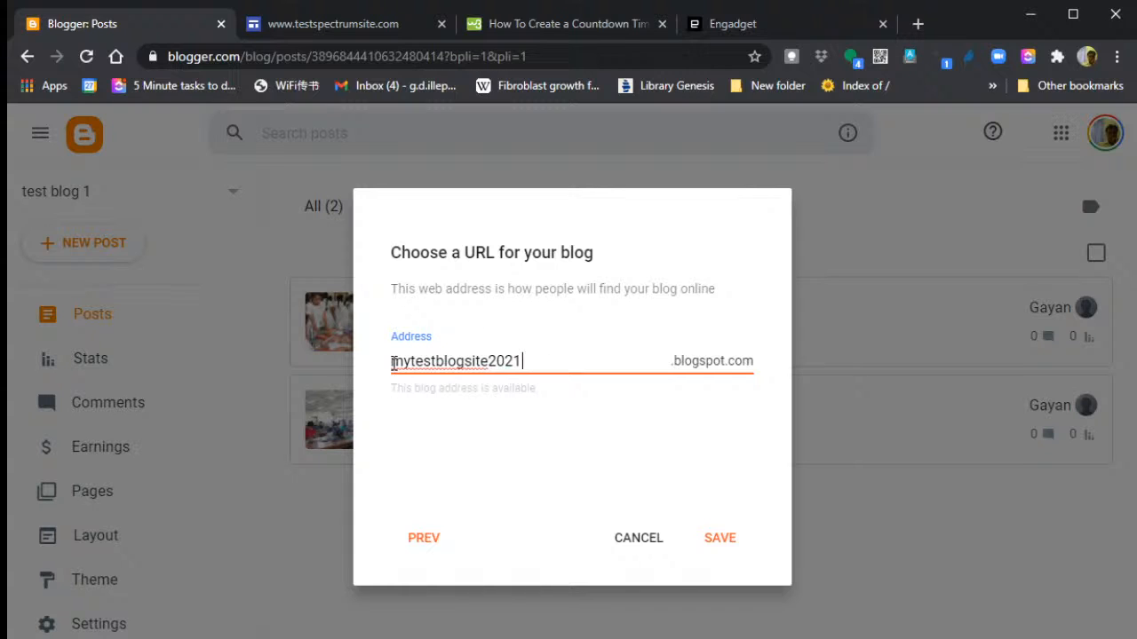
drag(393, 364, 530, 363)
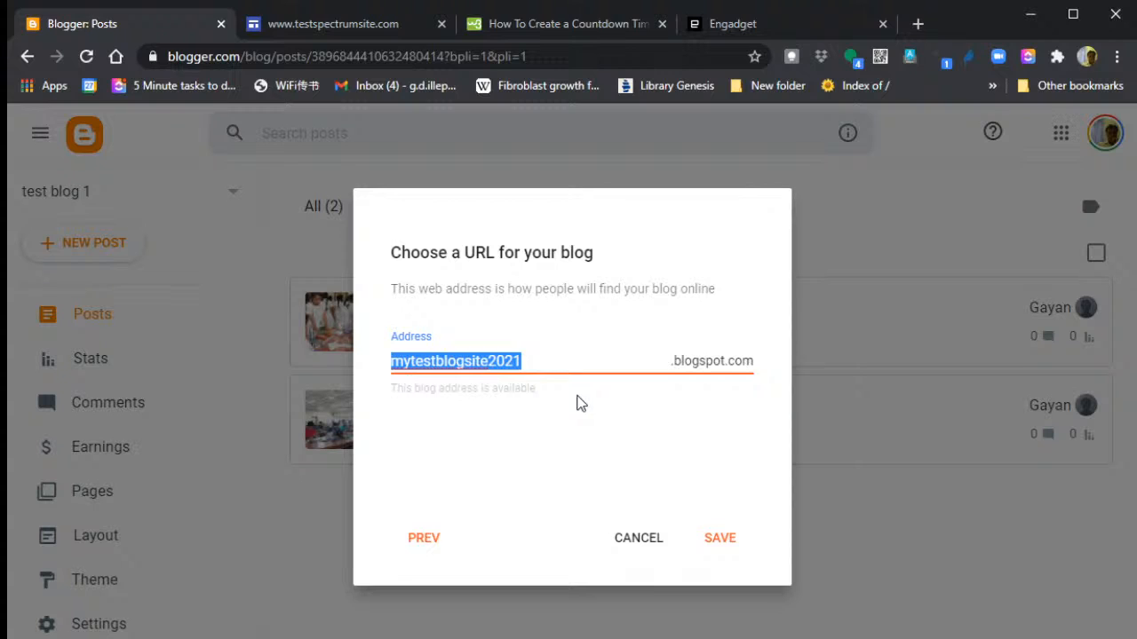
click(716, 542)
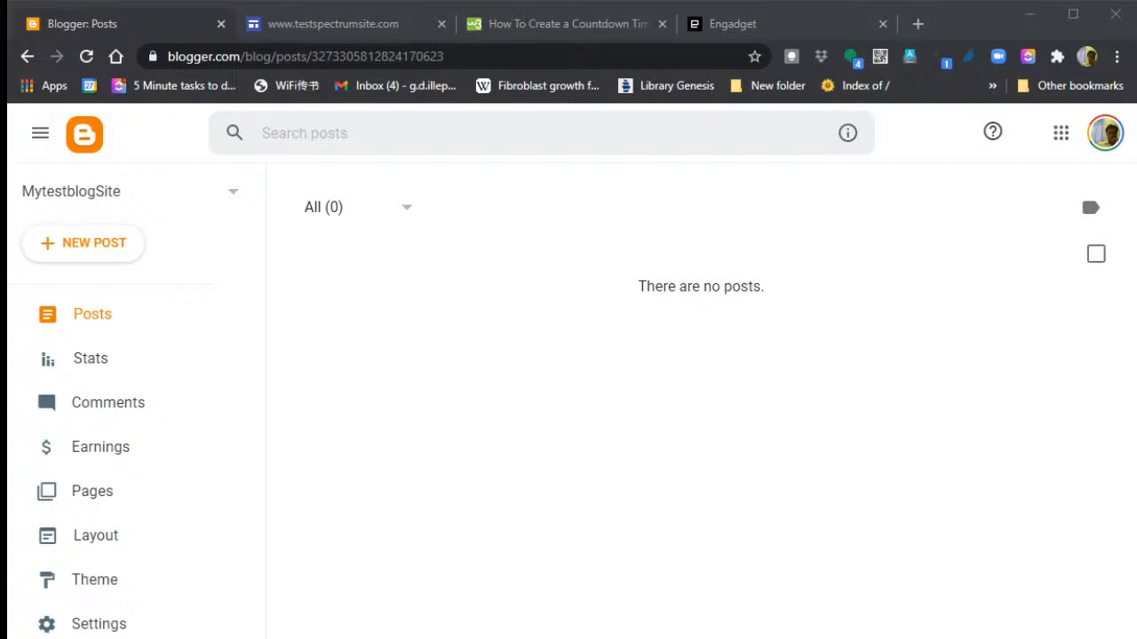
click(675, 413)
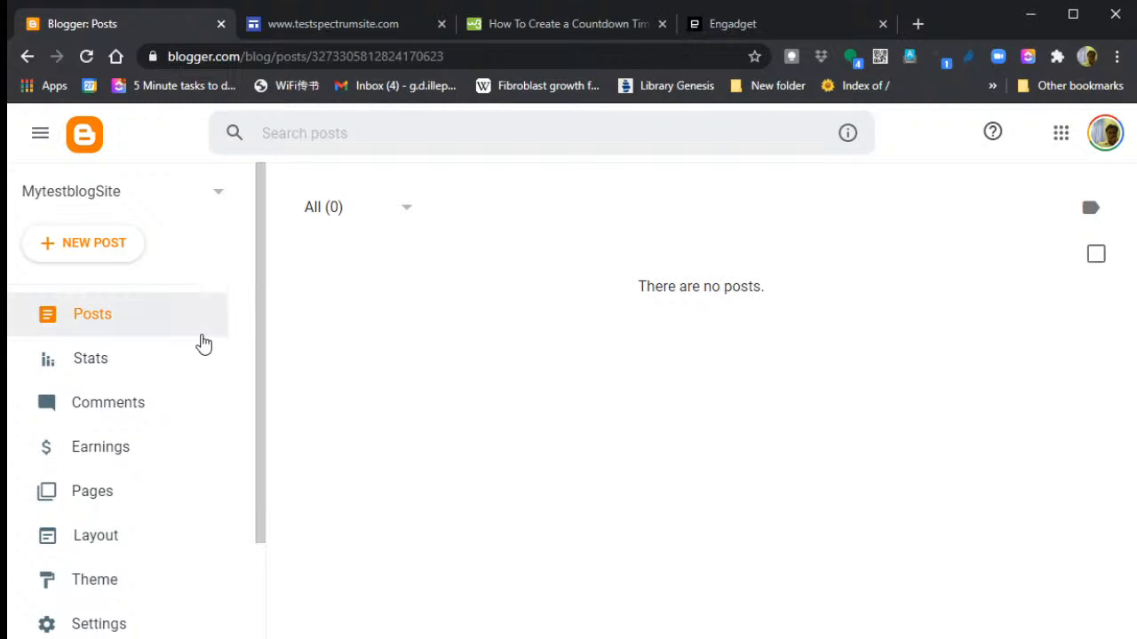
scroll(203, 344, down, 1)
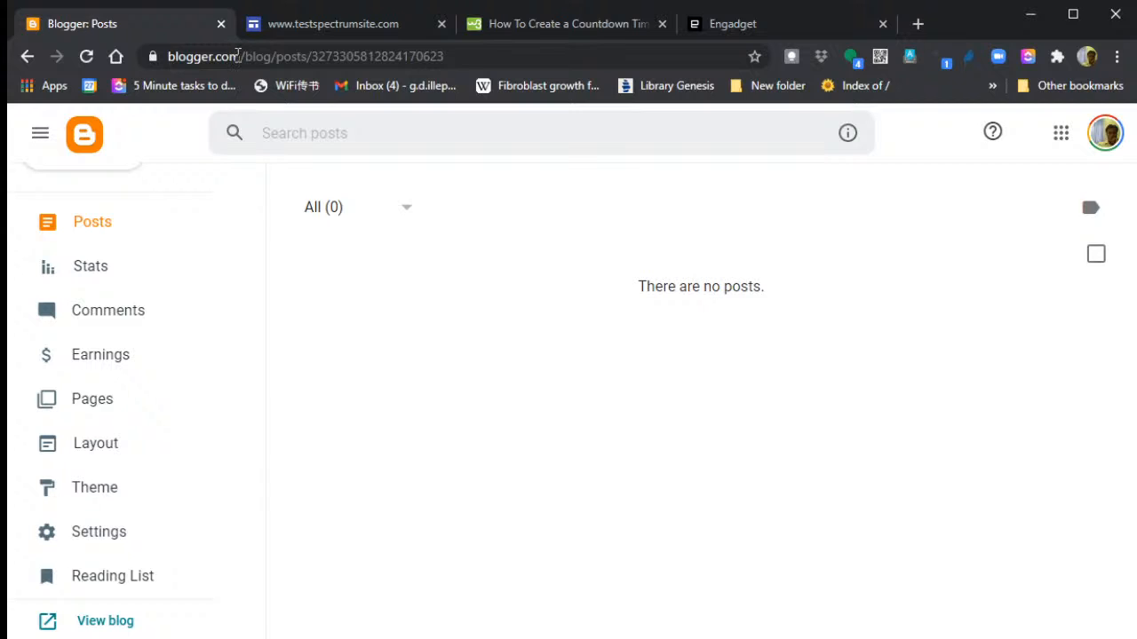
drag(239, 56, 167, 56)
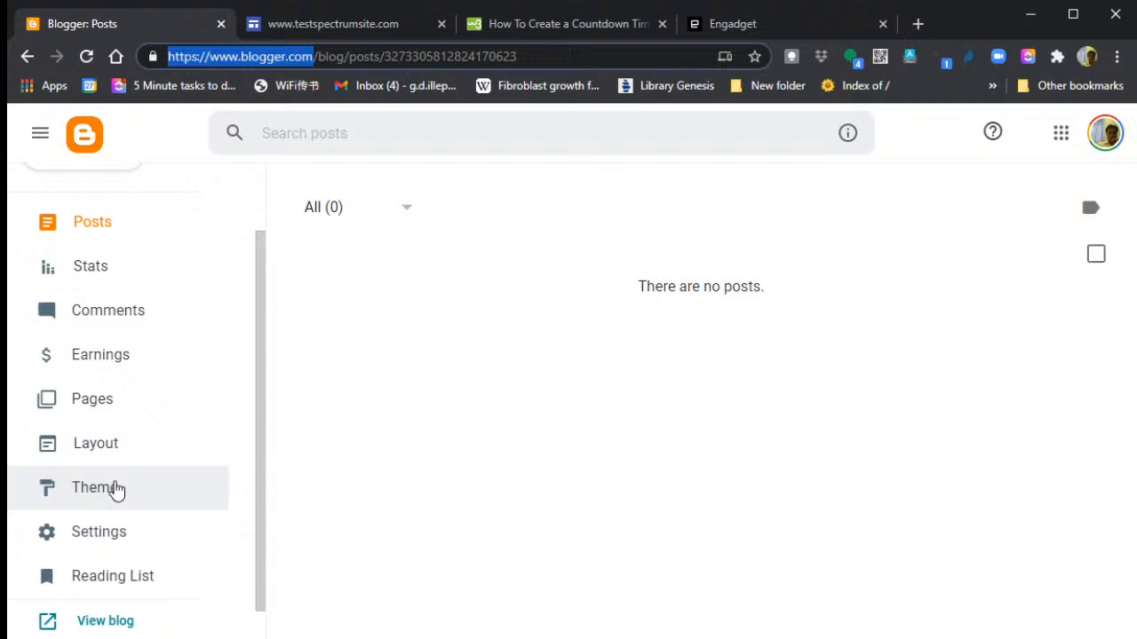
scroll(146, 431, up, 2)
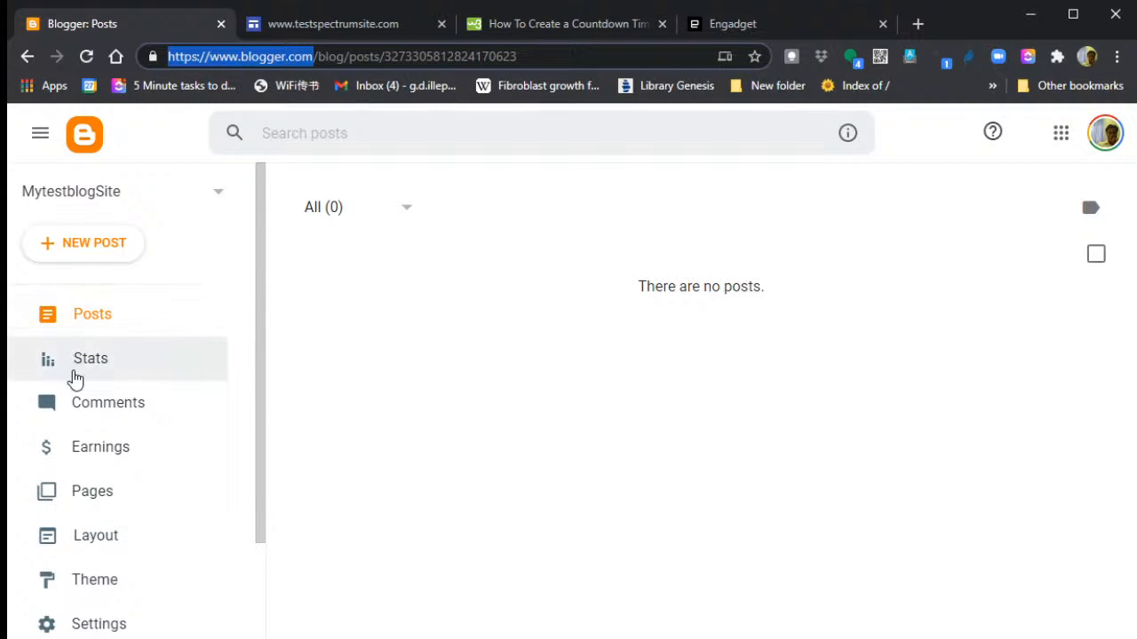
- Examine the blog's theme gallery, from the Contempo group through the Picture Window group
click(92, 579)
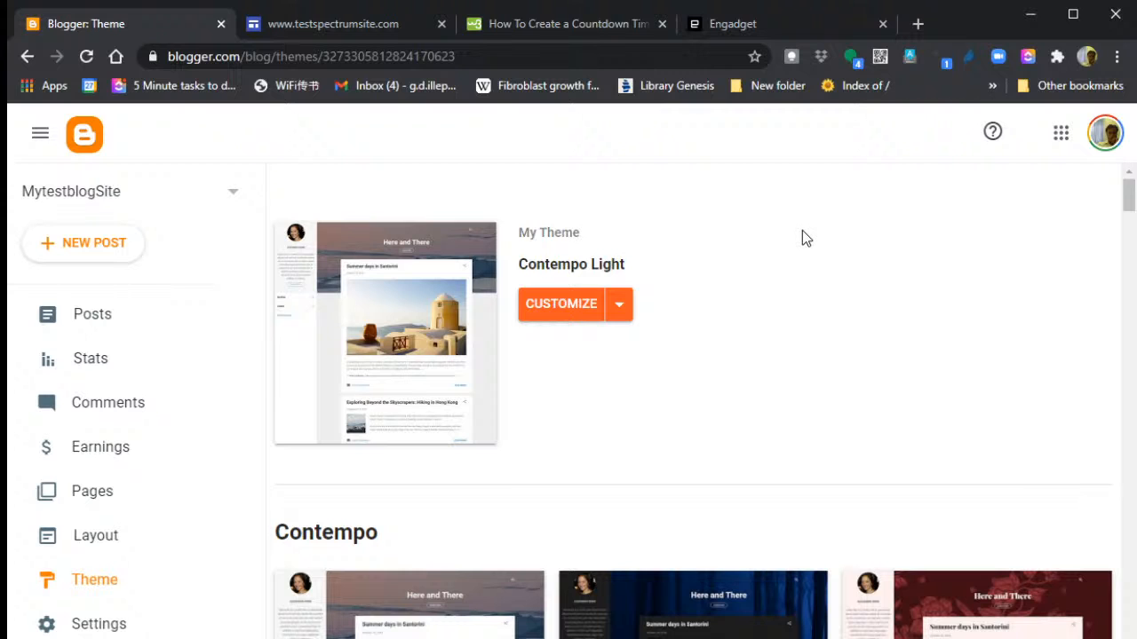
scroll(802, 238, down, 8)
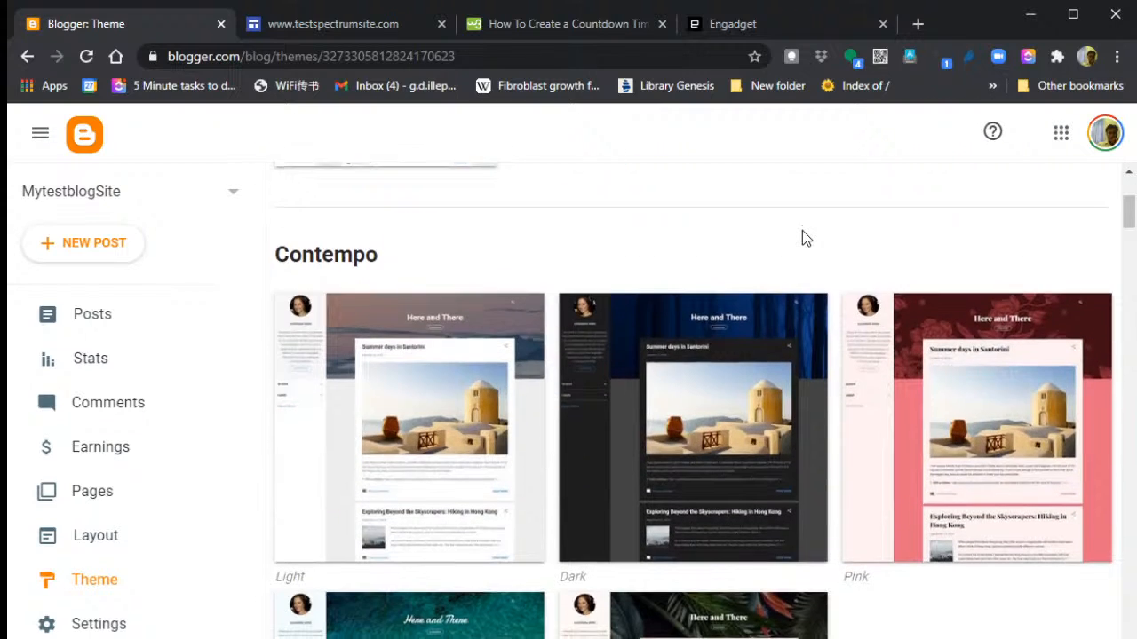
scroll(802, 238, down, 7)
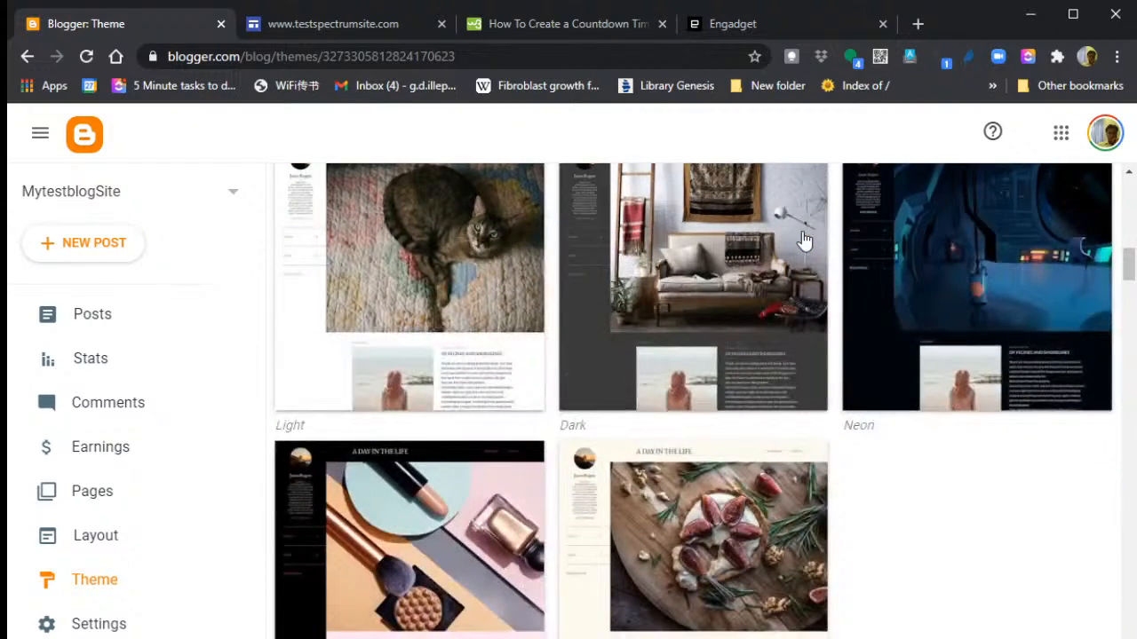
scroll(802, 238, down, 8)
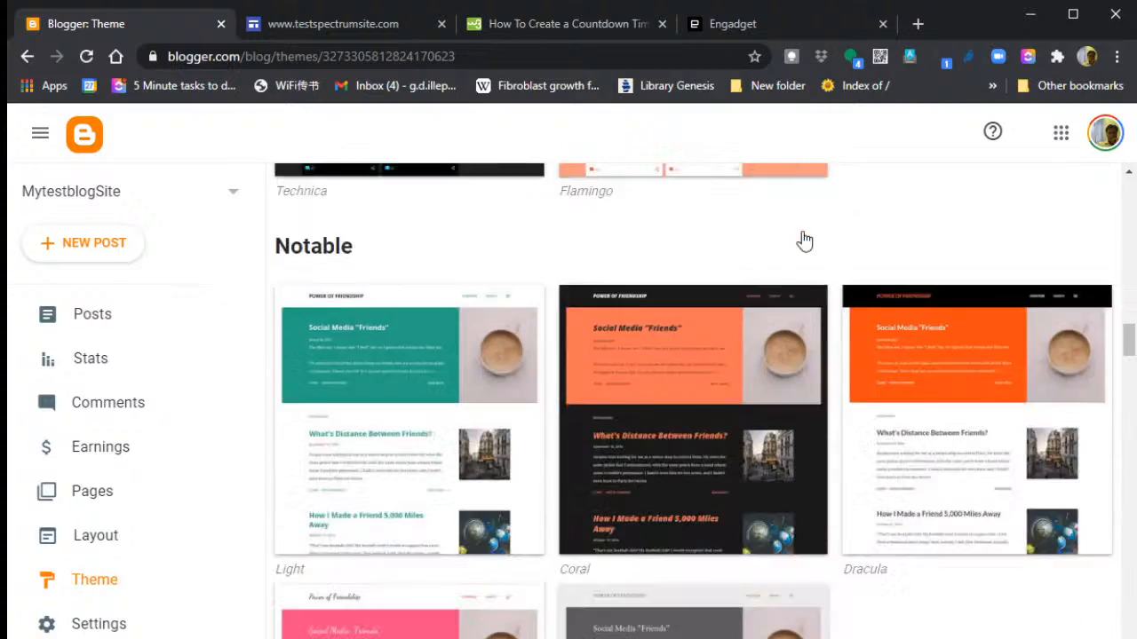
scroll(801, 238, down, 6)
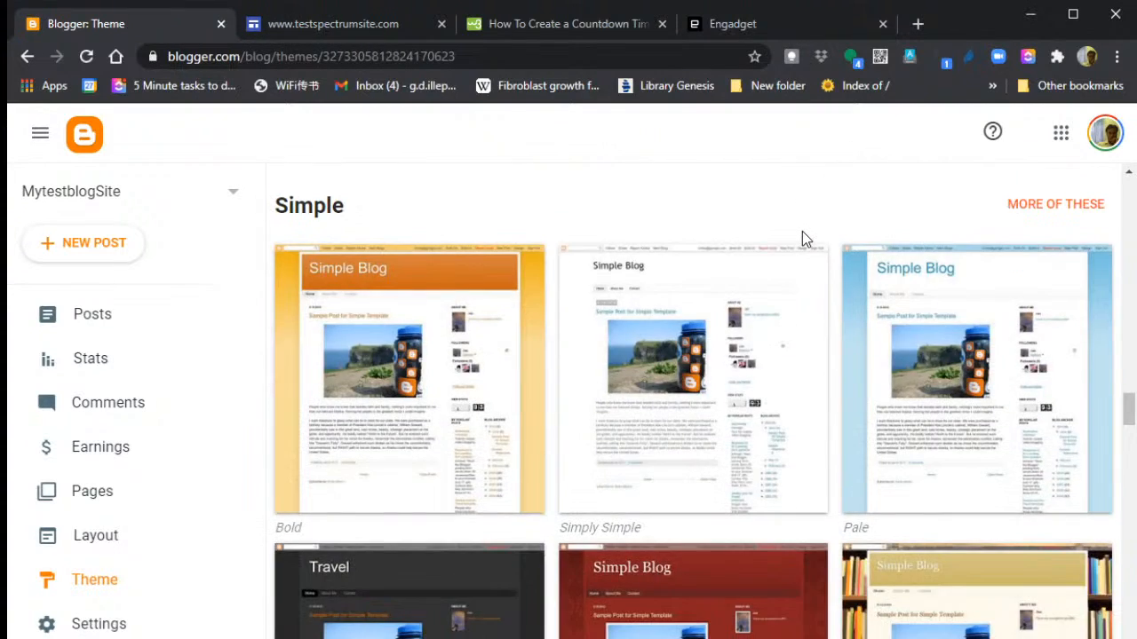
scroll(804, 238, down, 5)
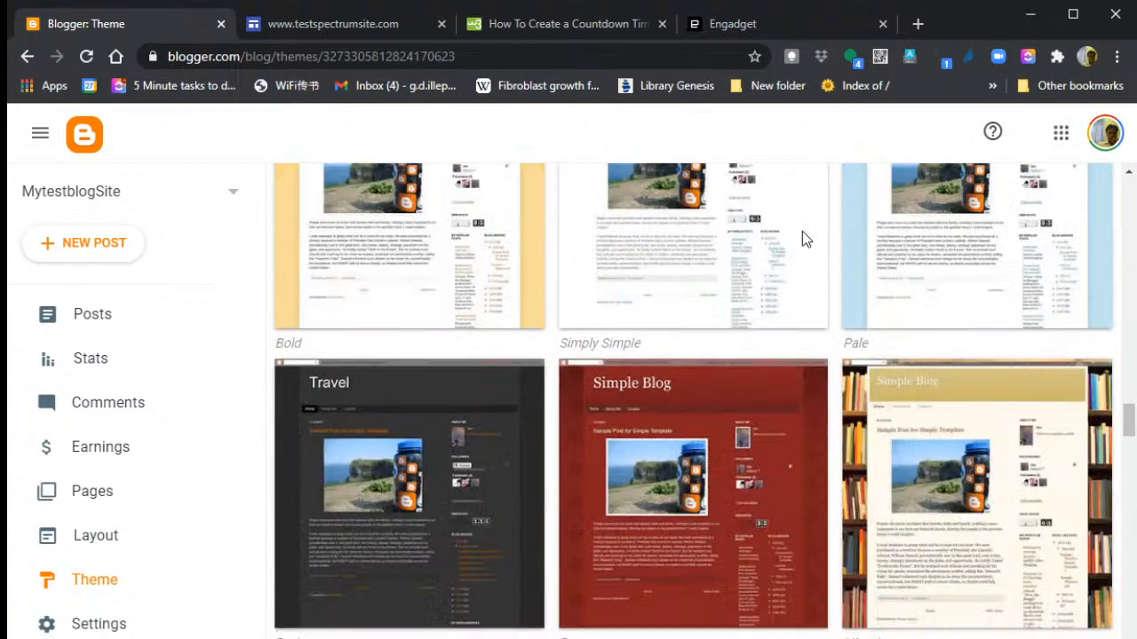
scroll(803, 240, down, 10)
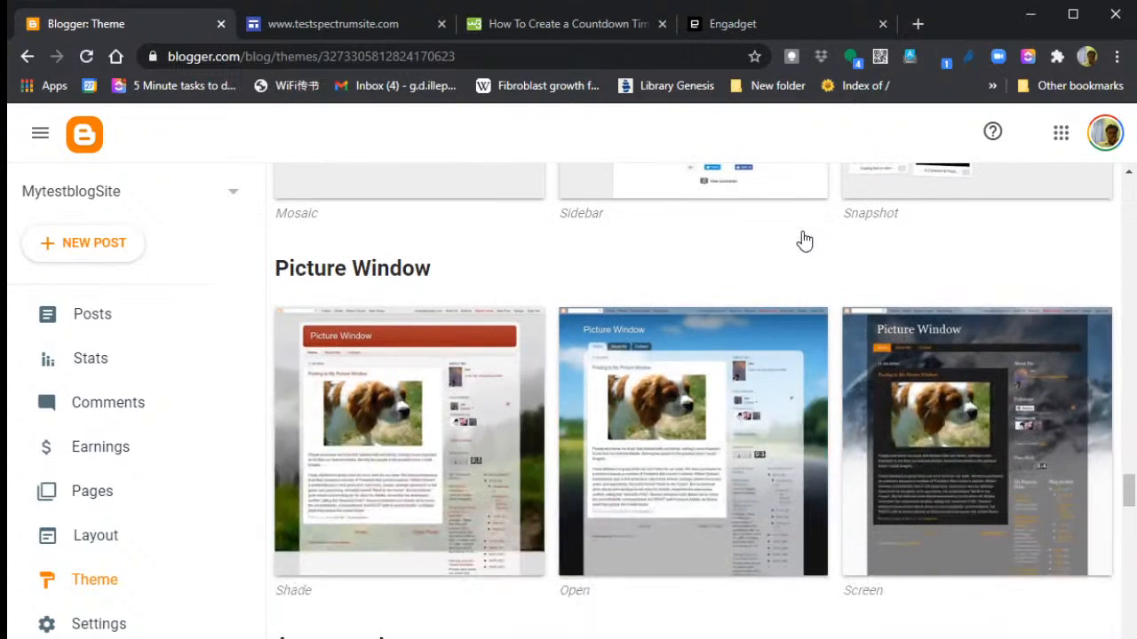
- Apply the Bold theme from the Simple group to the blog, accepting the gadget notice, and check it under My Theme
scroll(802, 238, up, 12)
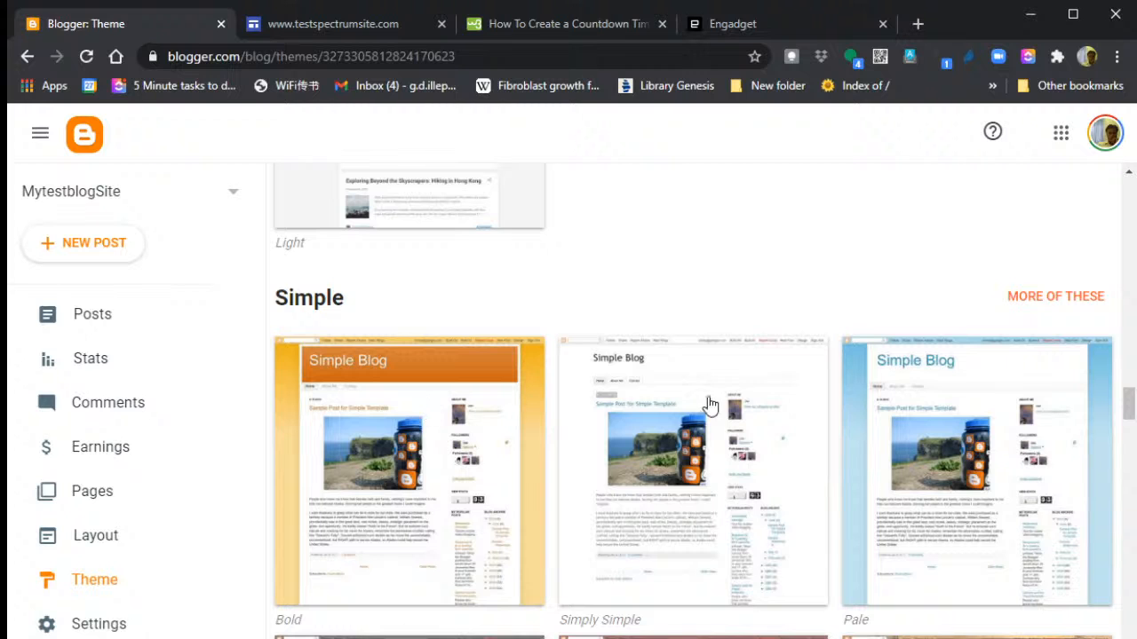
click(427, 393)
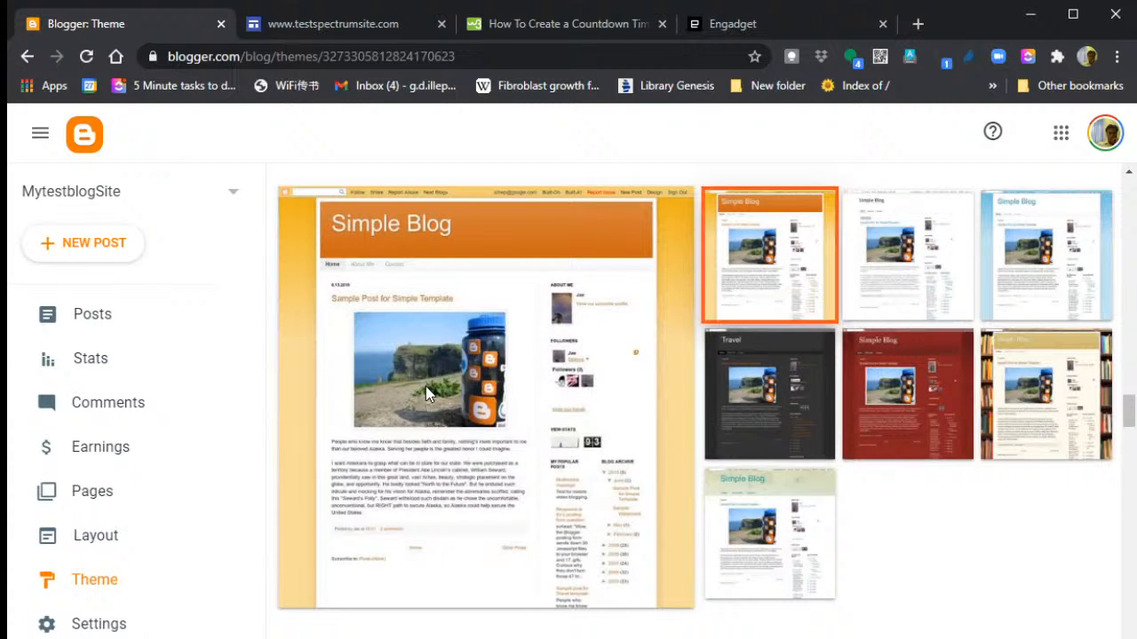
scroll(520, 343, down, 1)
scroll(519, 343, down, 1)
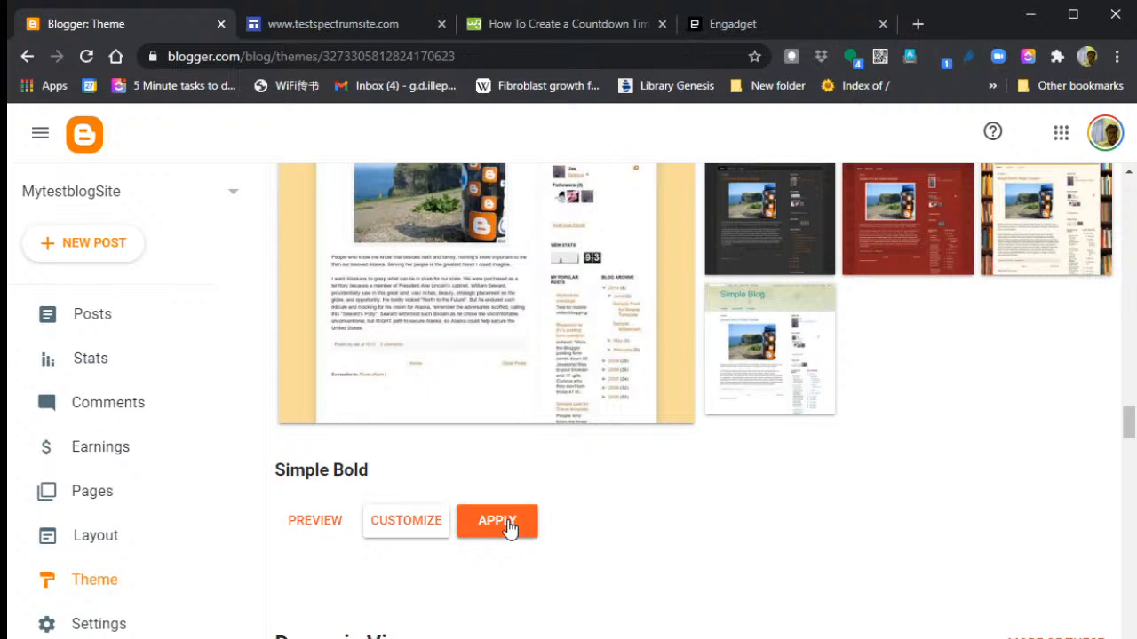
click(504, 522)
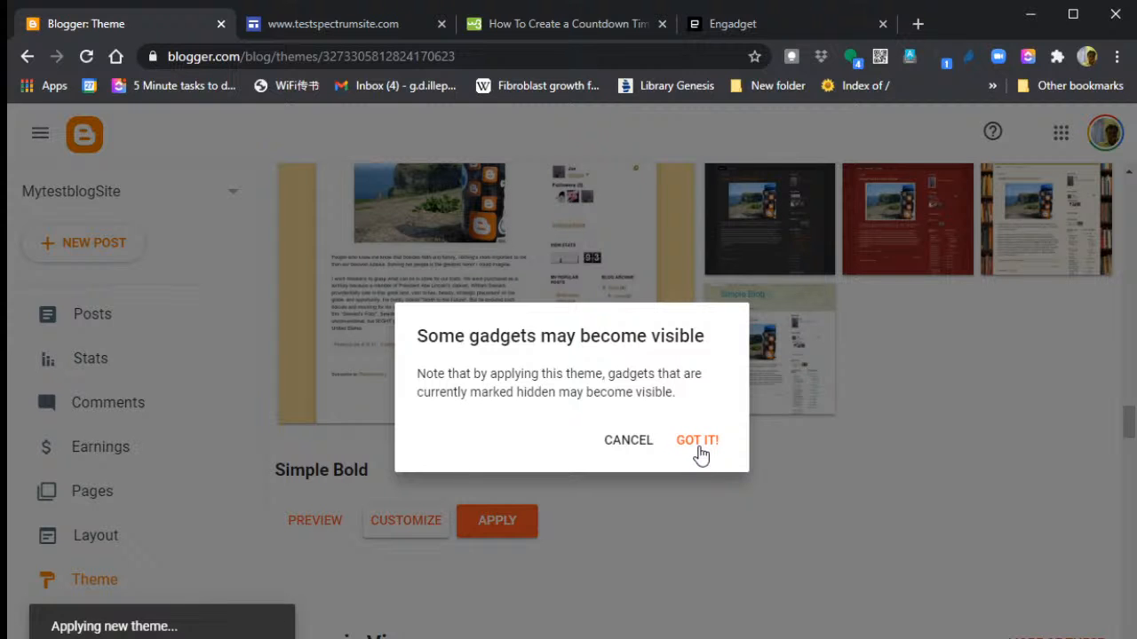
click(698, 442)
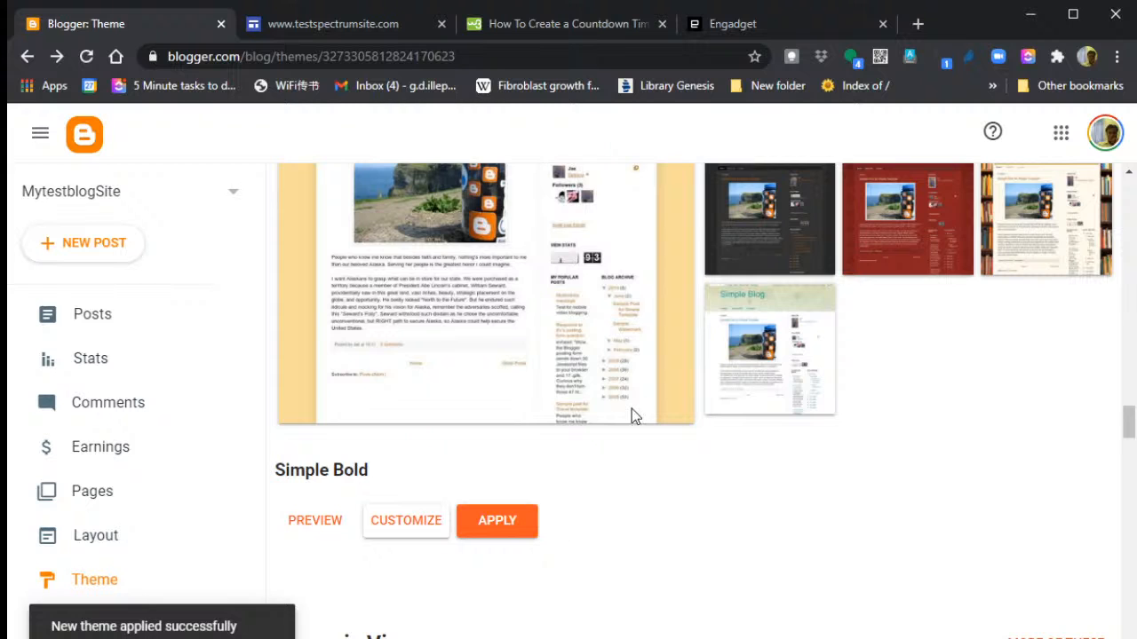
scroll(631, 416, up, 5)
scroll(631, 415, up, 10)
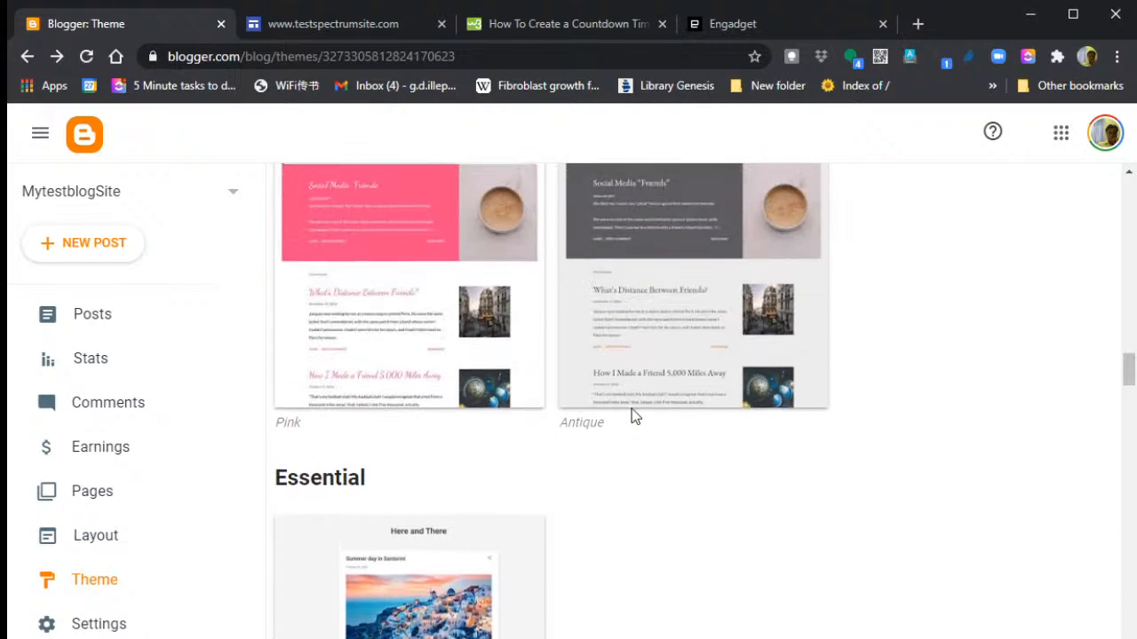
scroll(632, 415, up, 15)
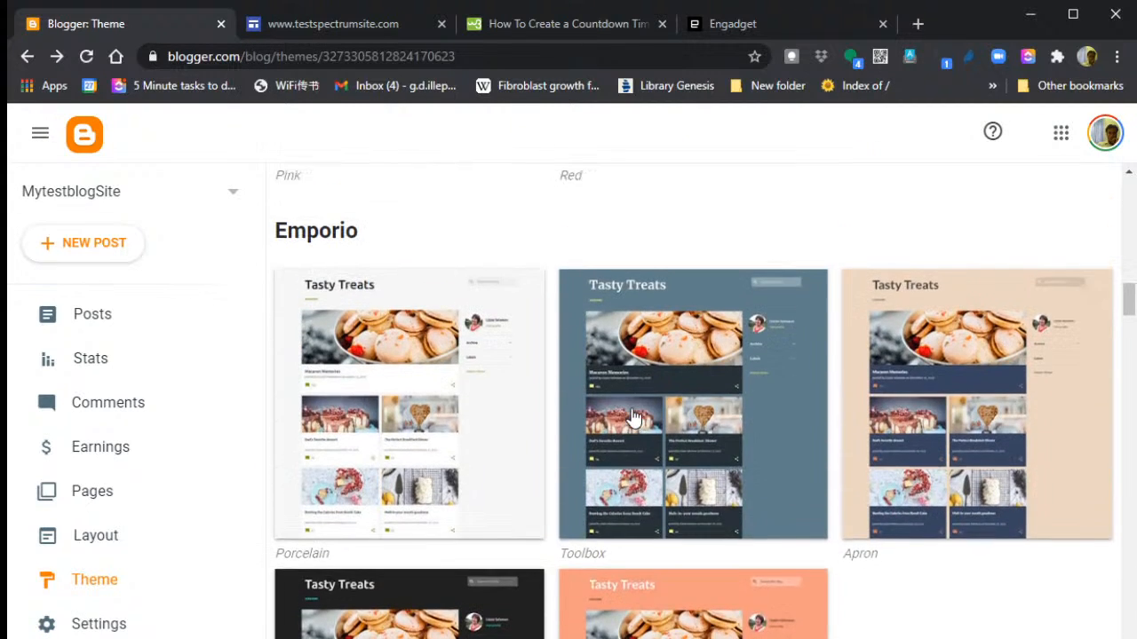
scroll(633, 417, up, 12)
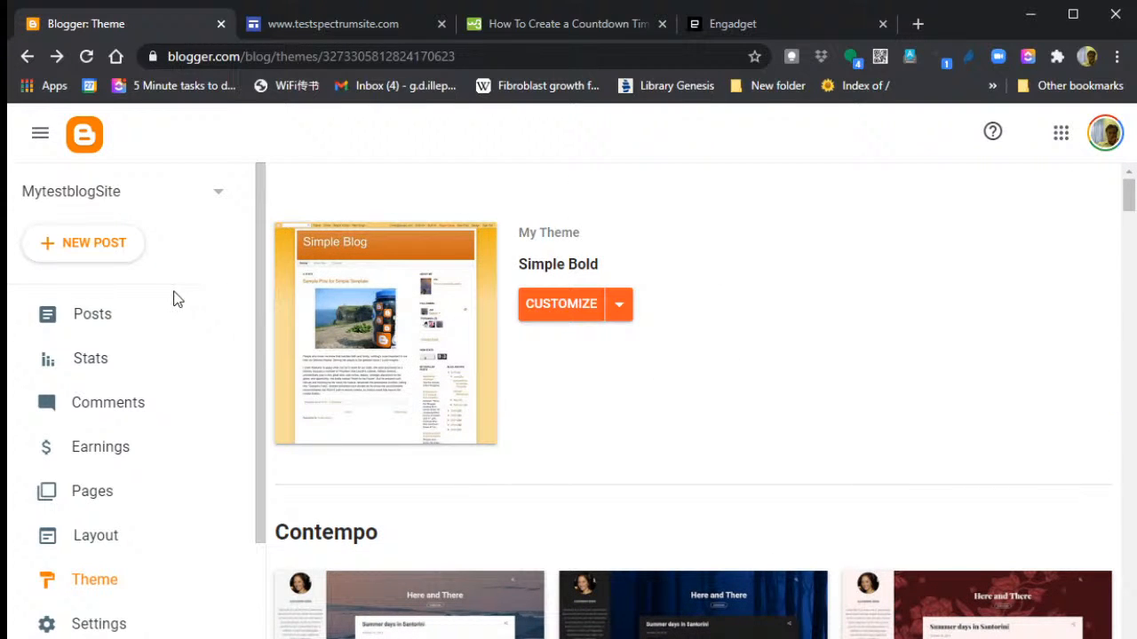
- Start a new post in MytestblogSite and title it "My first Post"
click(109, 321)
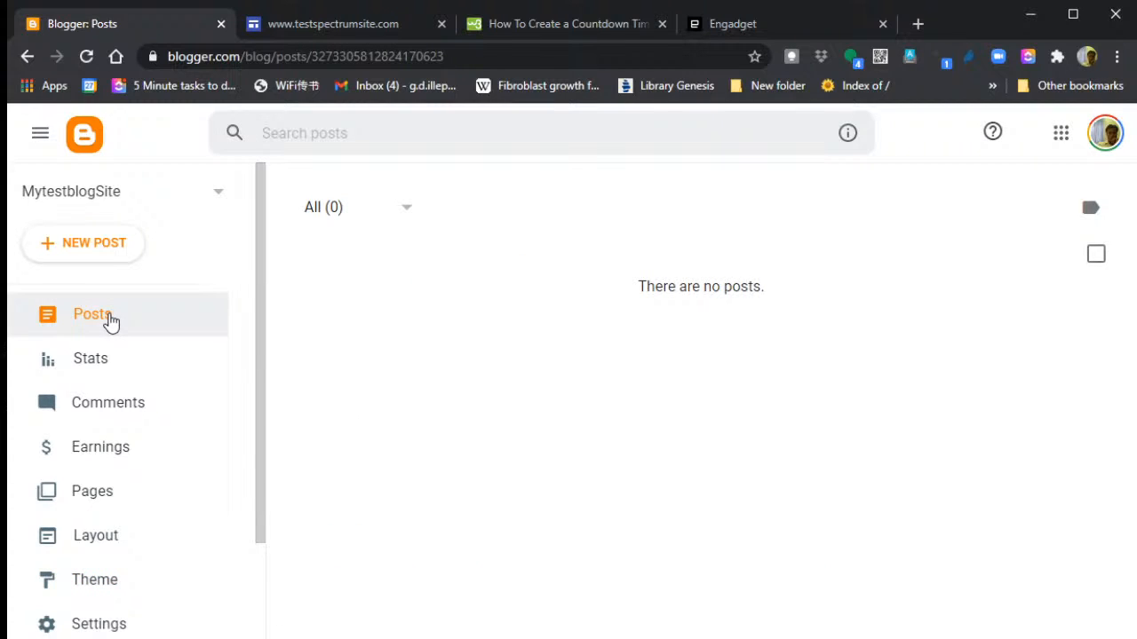
click(98, 257)
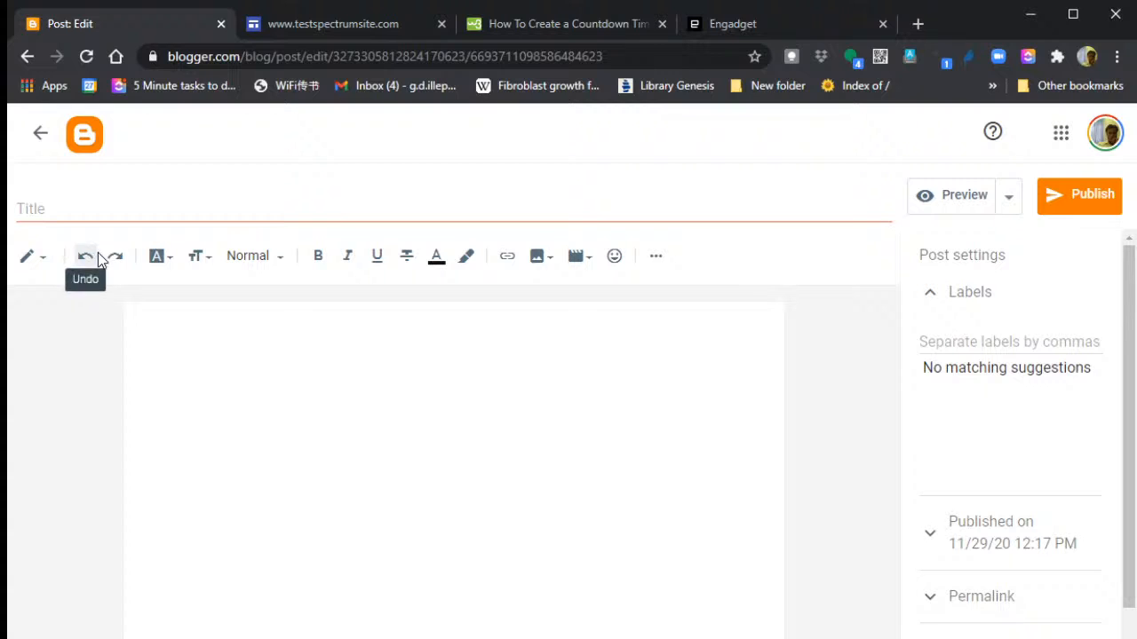
click(233, 205)
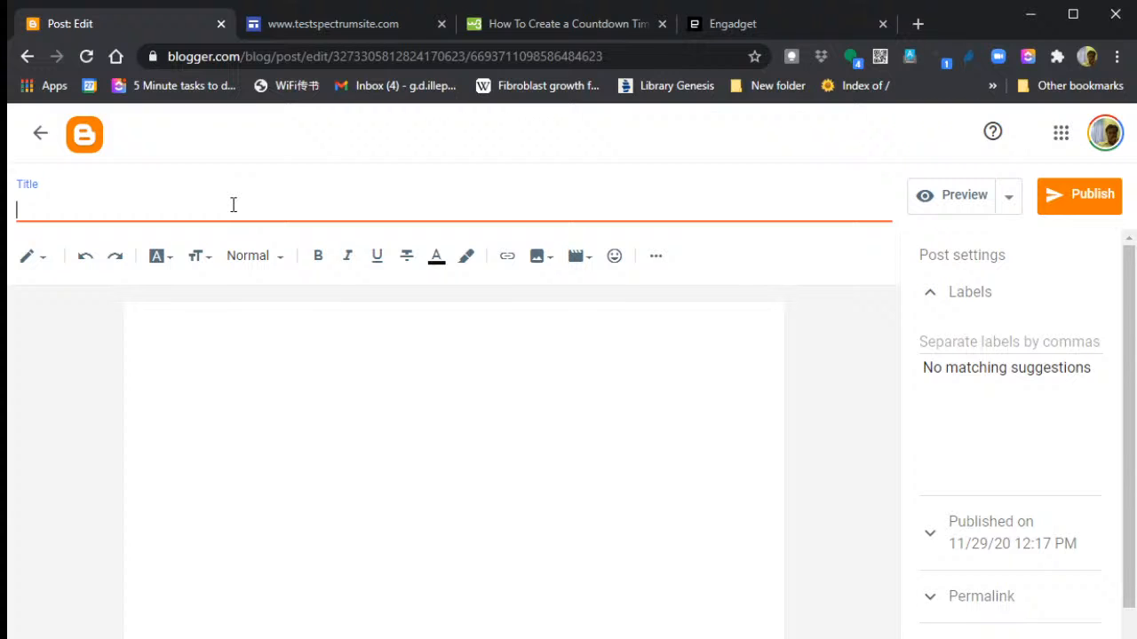
text(My)
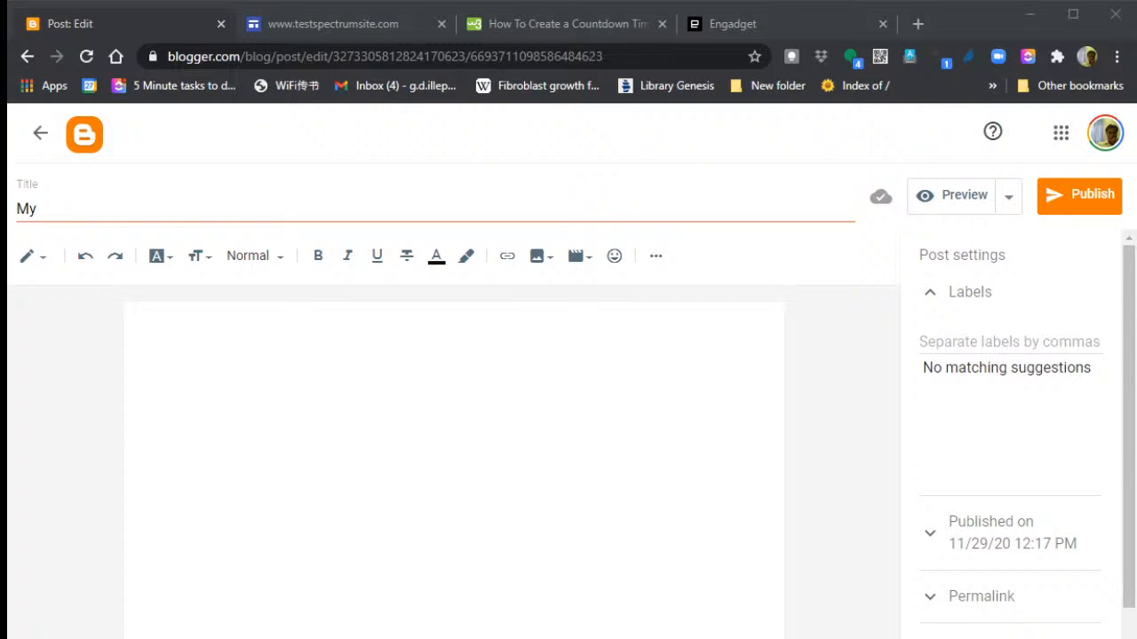
click(227, 213)
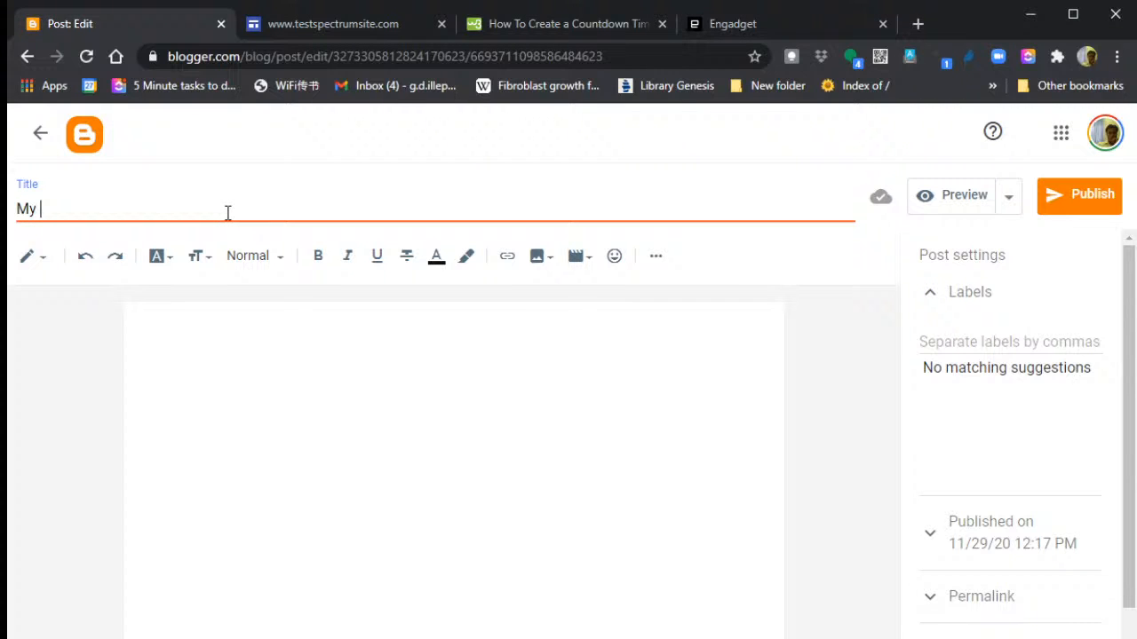
text(first Post)
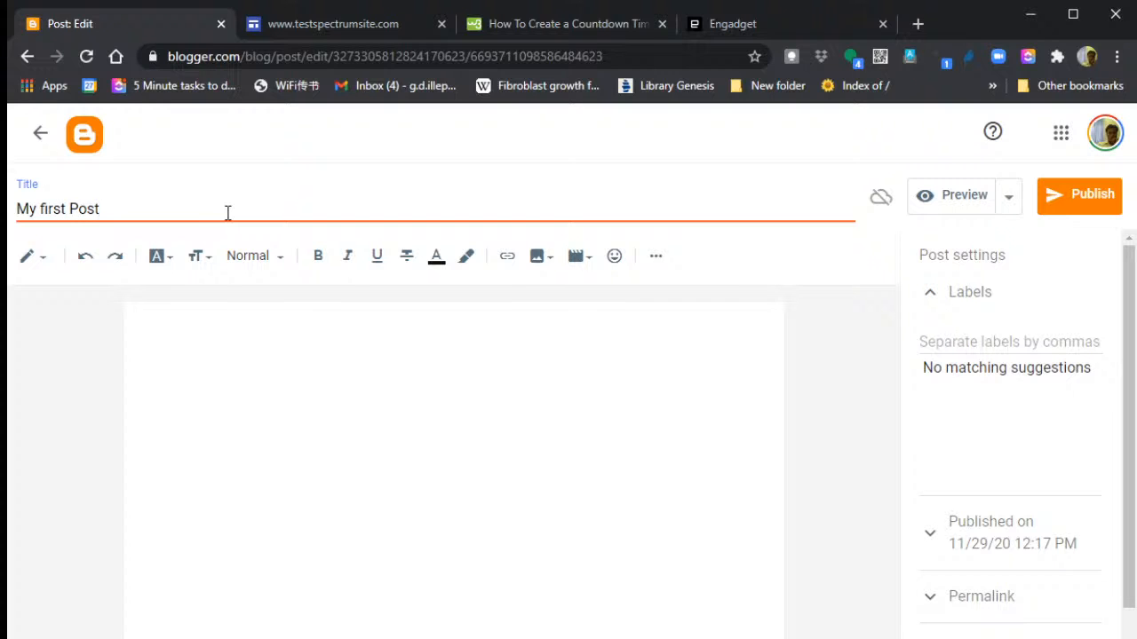
- Write "This is my first blog post" as the body text of the post
click(245, 353)
text(This )
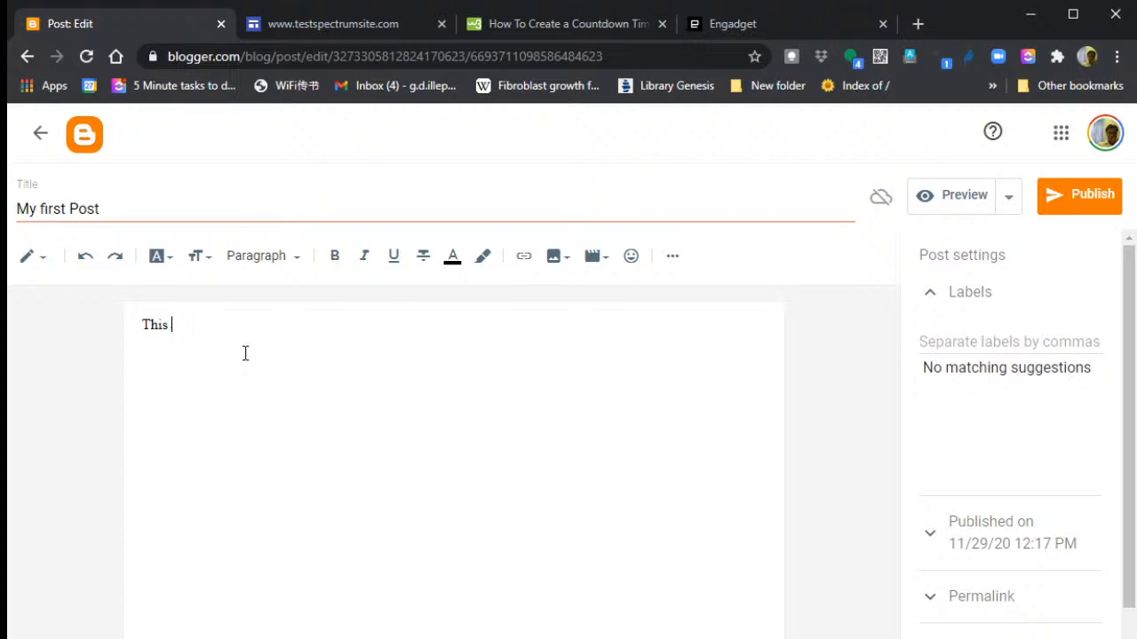
text(is my first blog post)
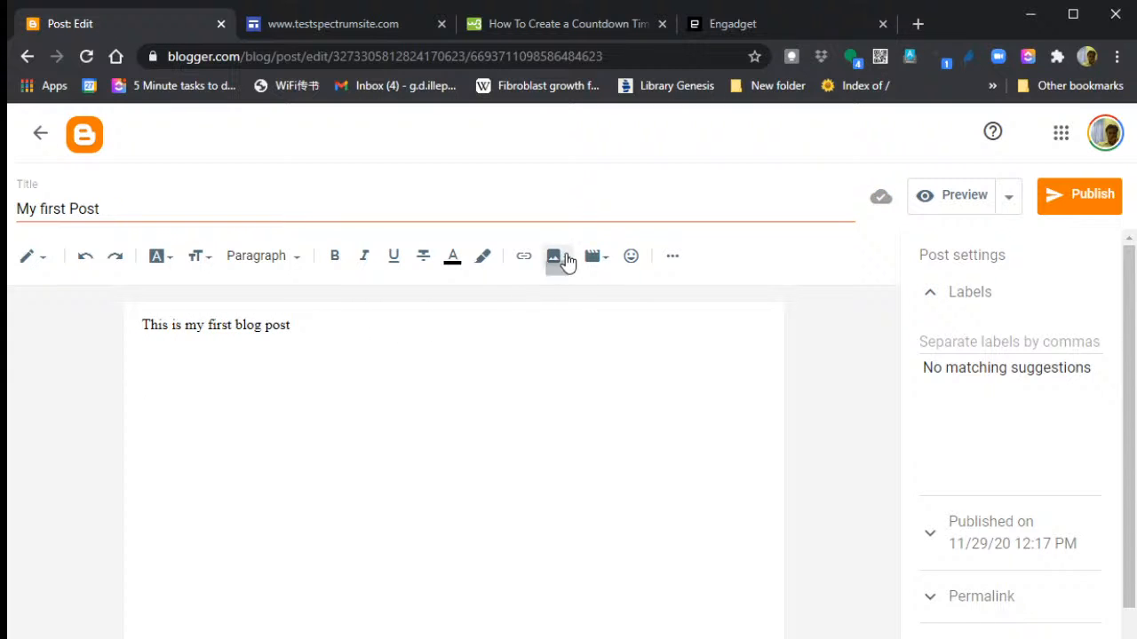
- Upload the photo of students around an experiment table from the computer and insert it below the post's text
click(557, 259)
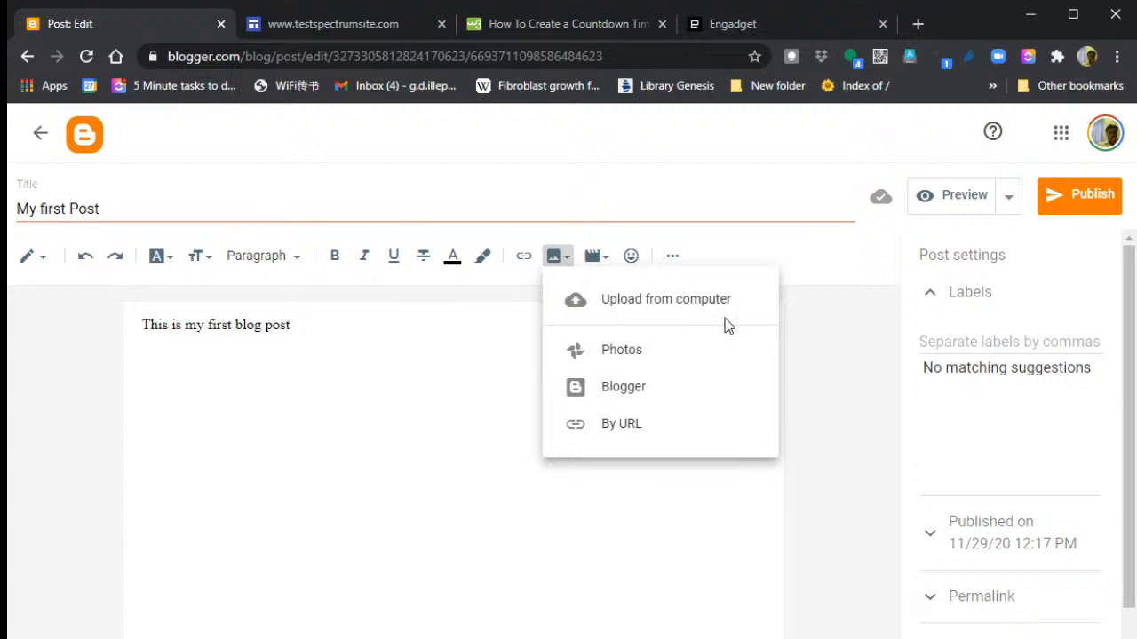
click(653, 318)
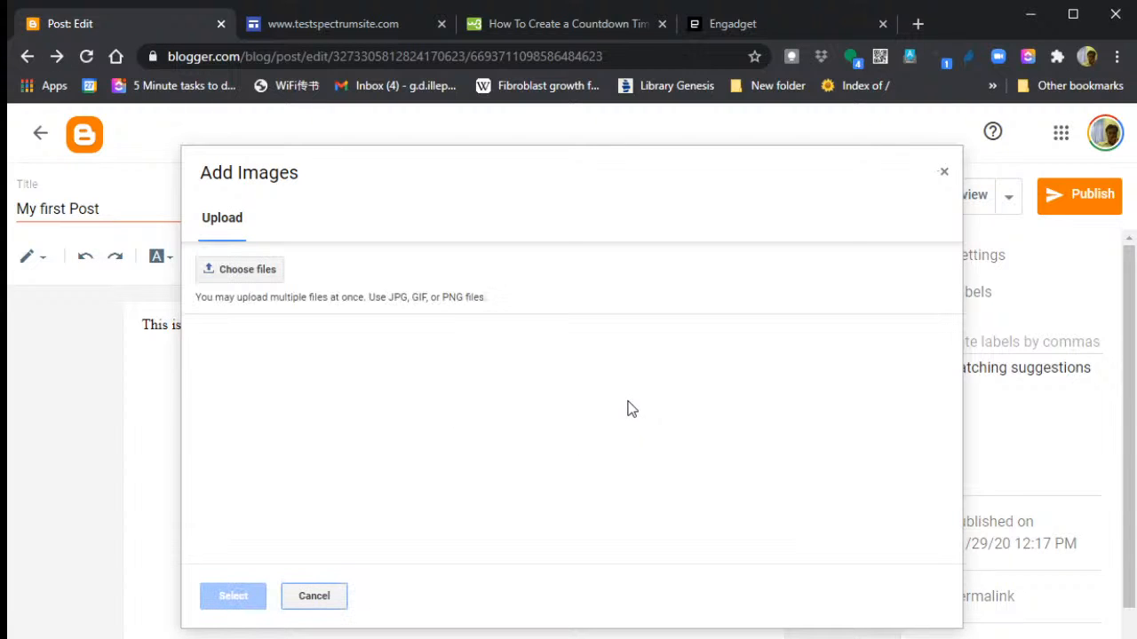
click(263, 271)
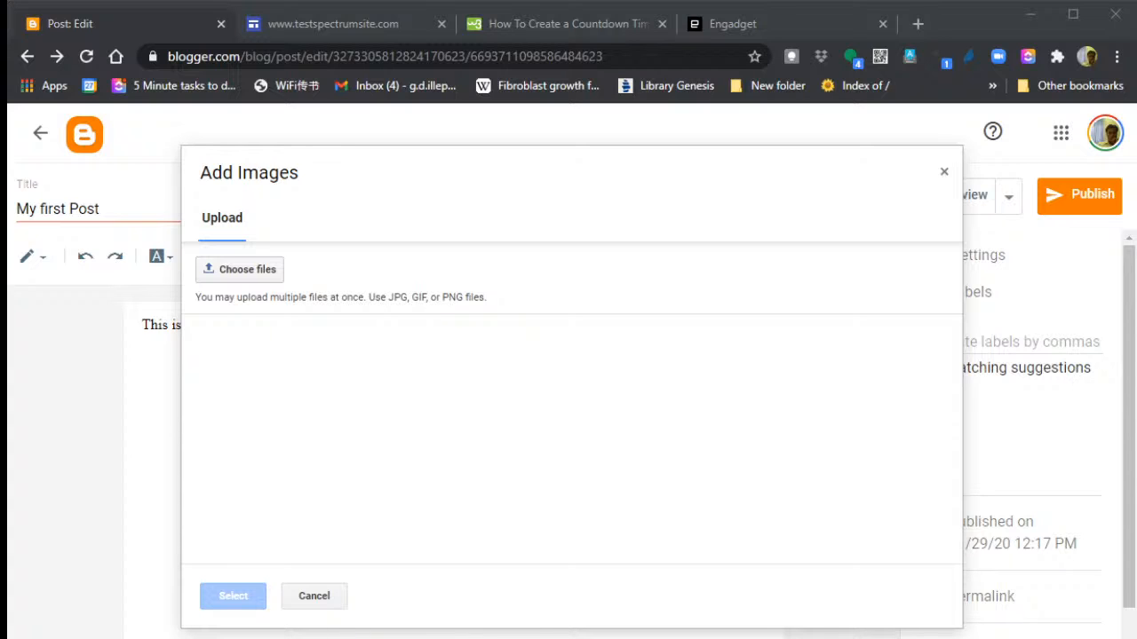
click(718, 475)
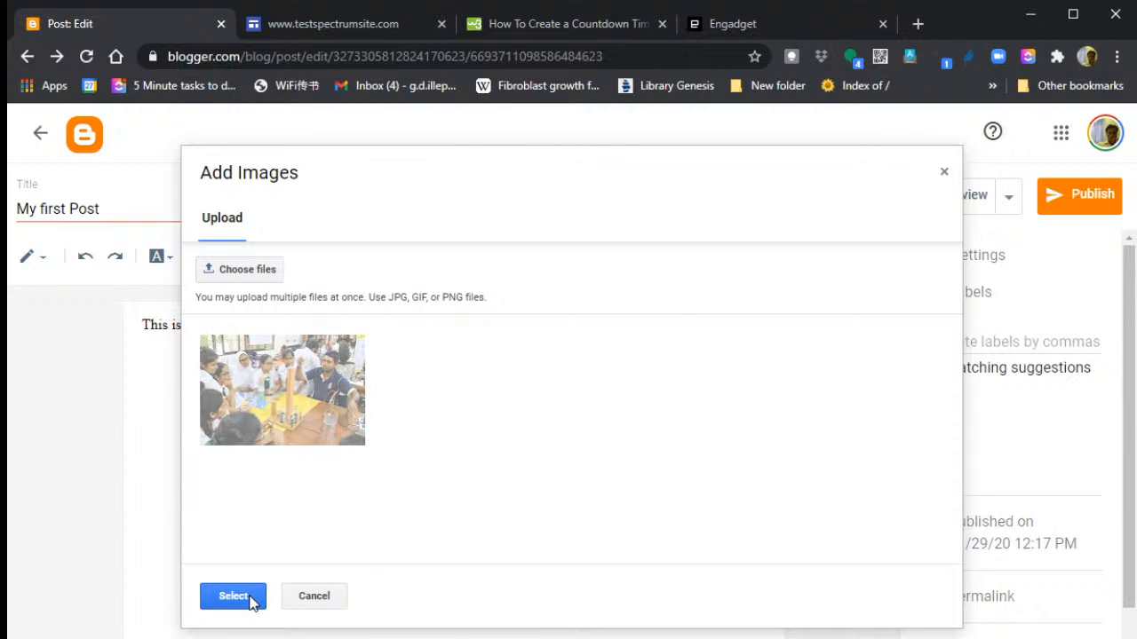
click(233, 596)
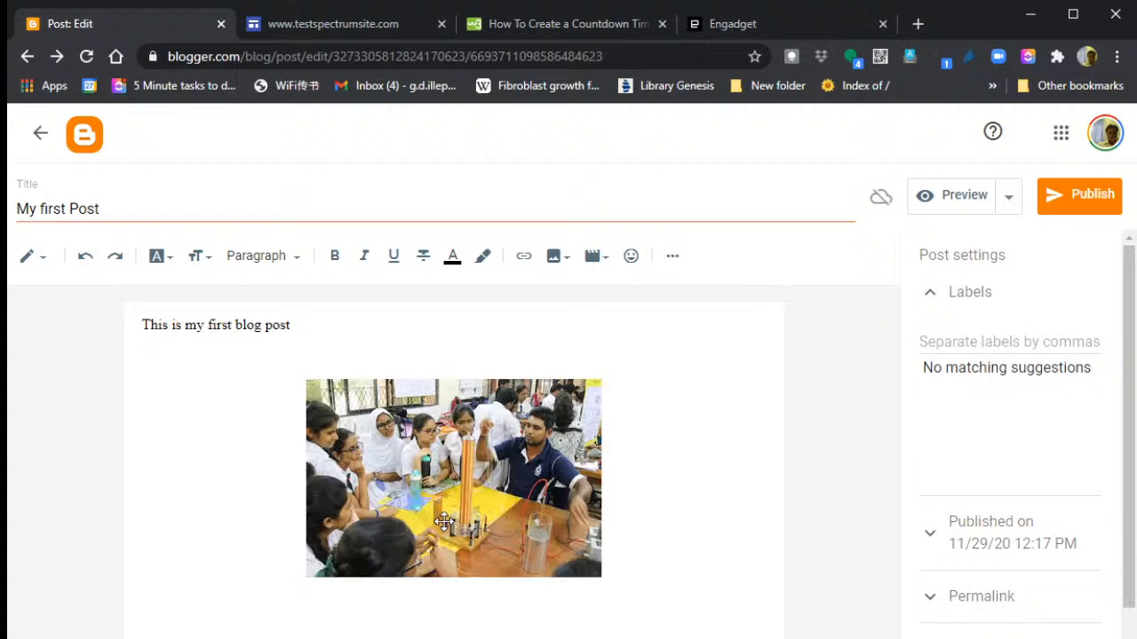
- Set the font of the sentence "This is my first blog post" to Arial
click(318, 339)
drag(320, 325, 133, 329)
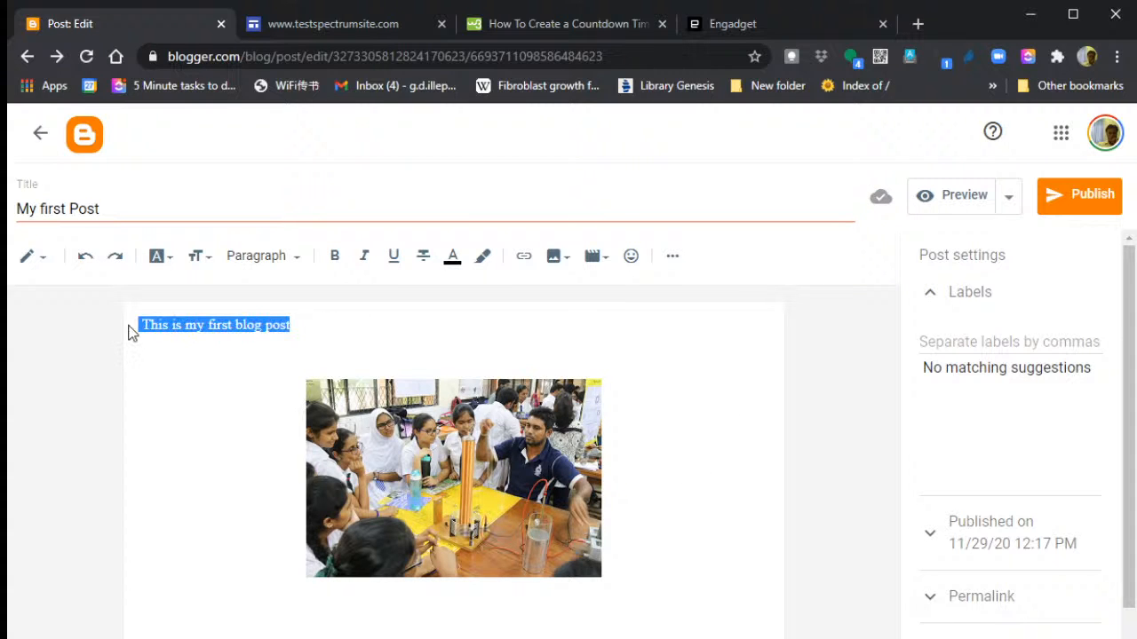
click(163, 259)
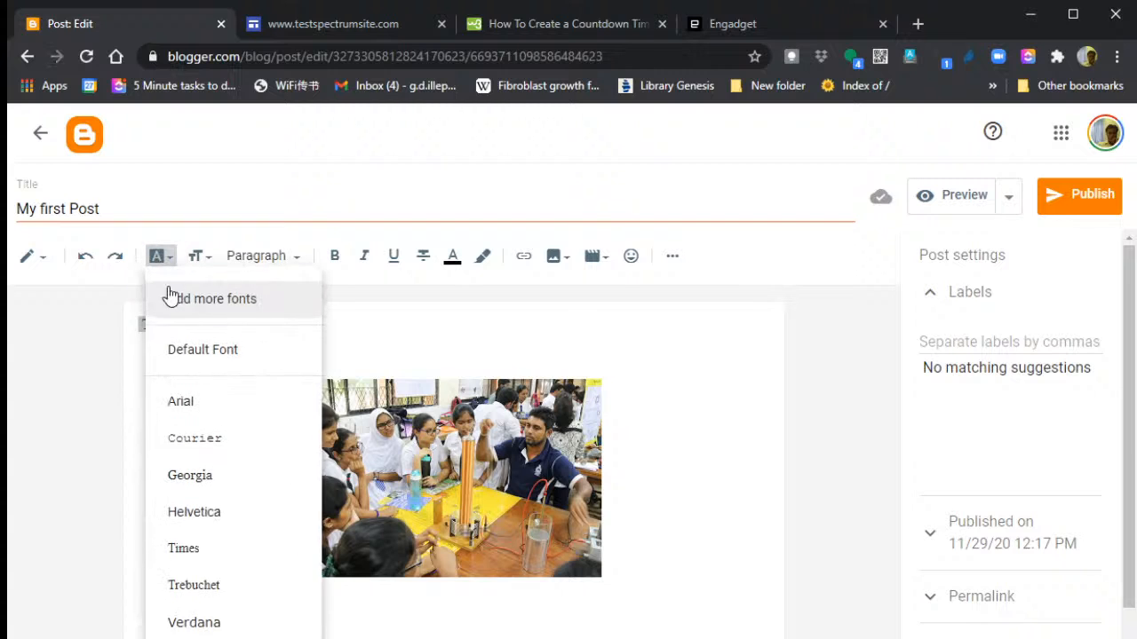
click(220, 398)
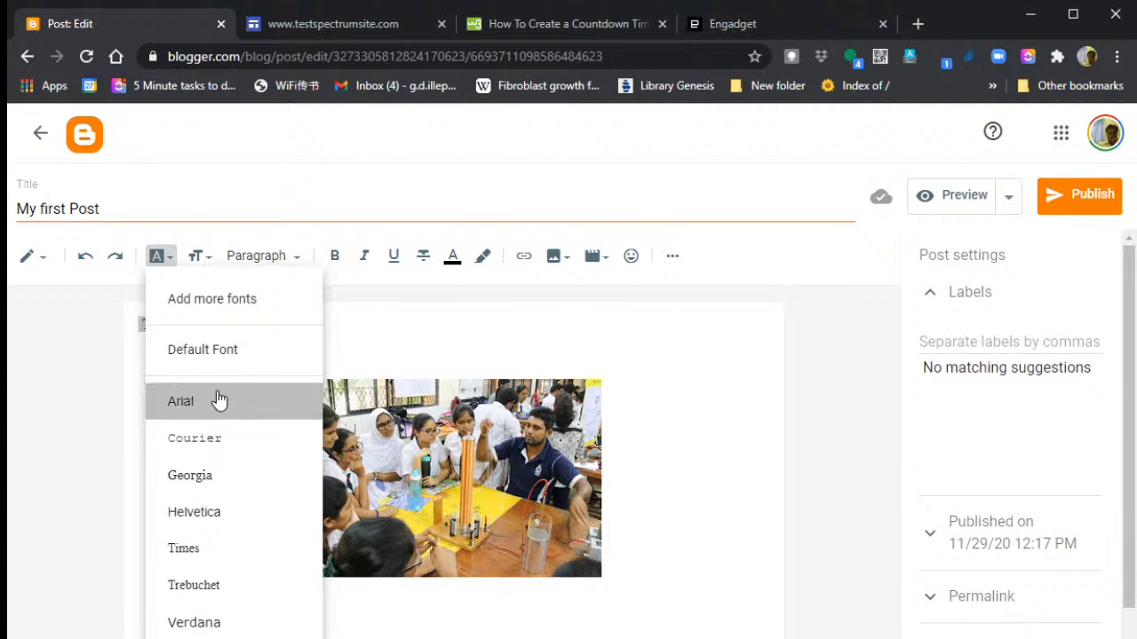
click(472, 322)
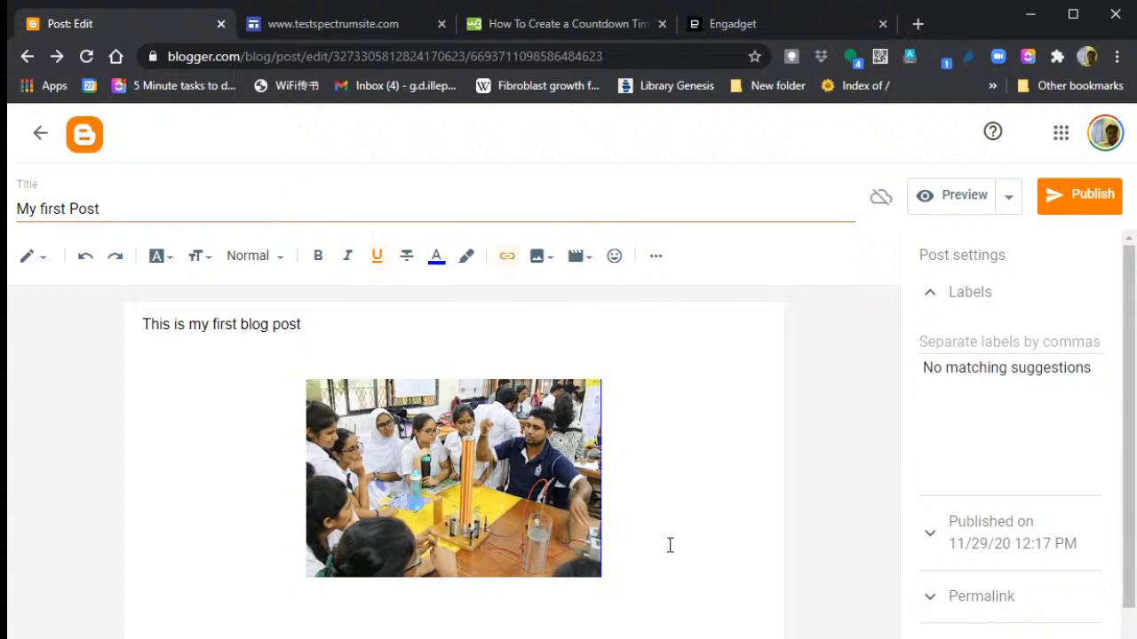
- Check which additional formatting options the post editor offers, and hide them again
click(663, 579)
click(668, 266)
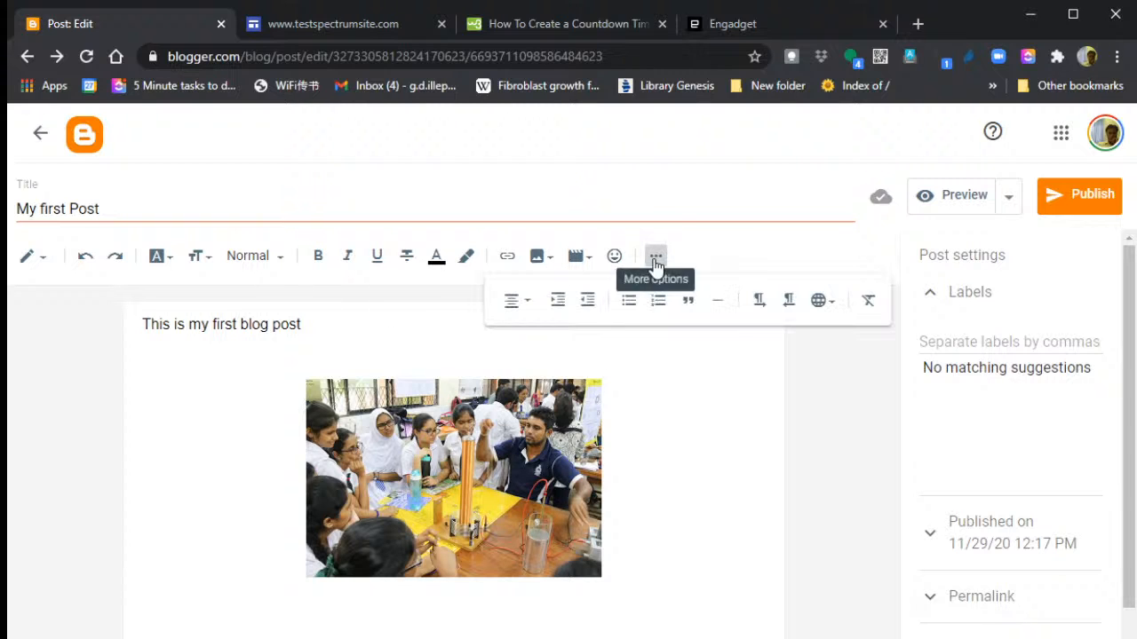
click(735, 401)
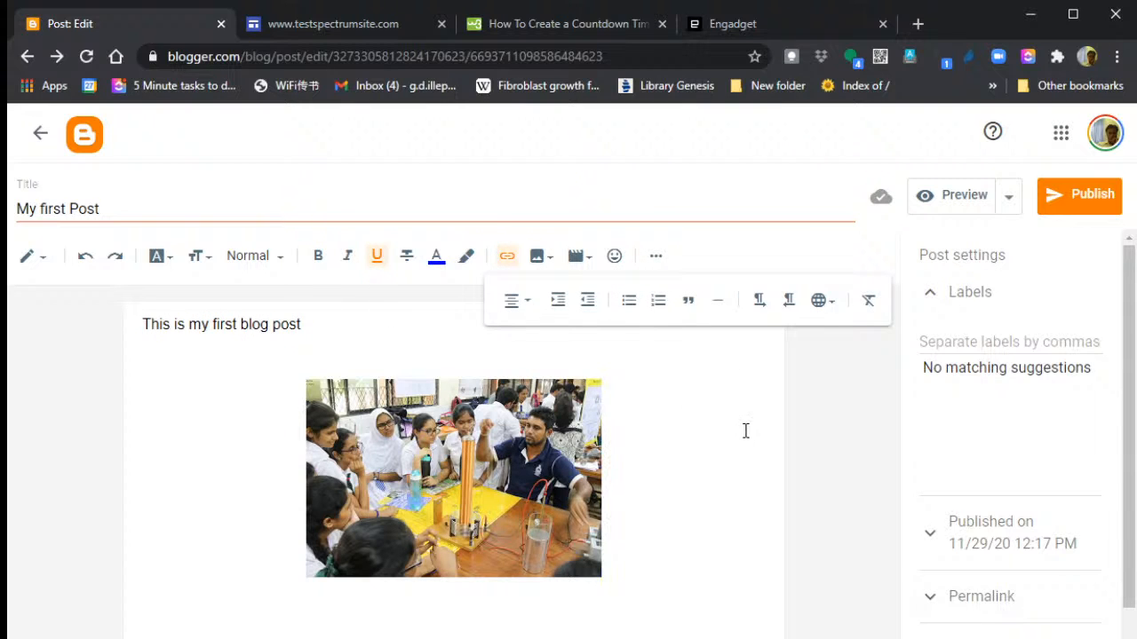
click(655, 258)
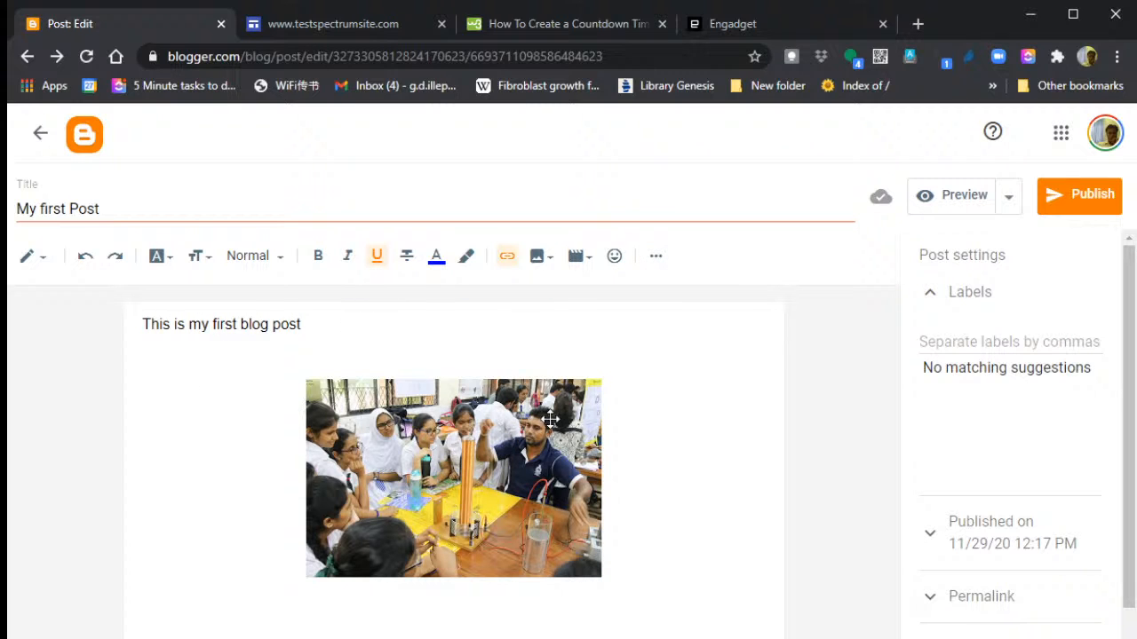
- Preview the post "My first Post" as it looks on the blog, and return to the post editor
click(929, 201)
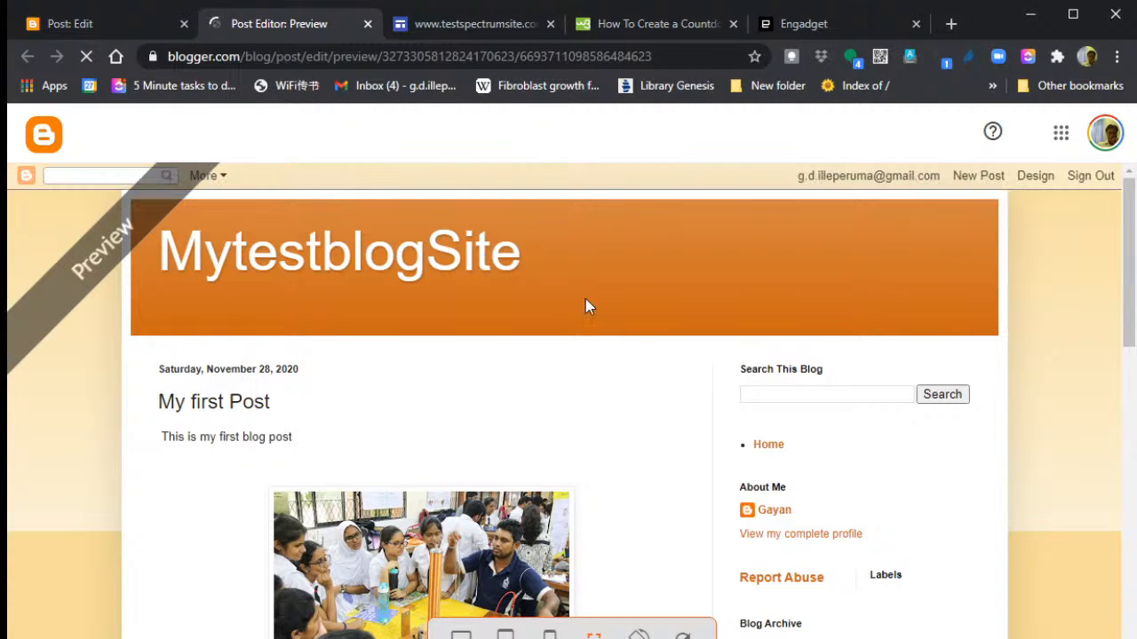
scroll(642, 328, down, 5)
scroll(642, 326, up, 5)
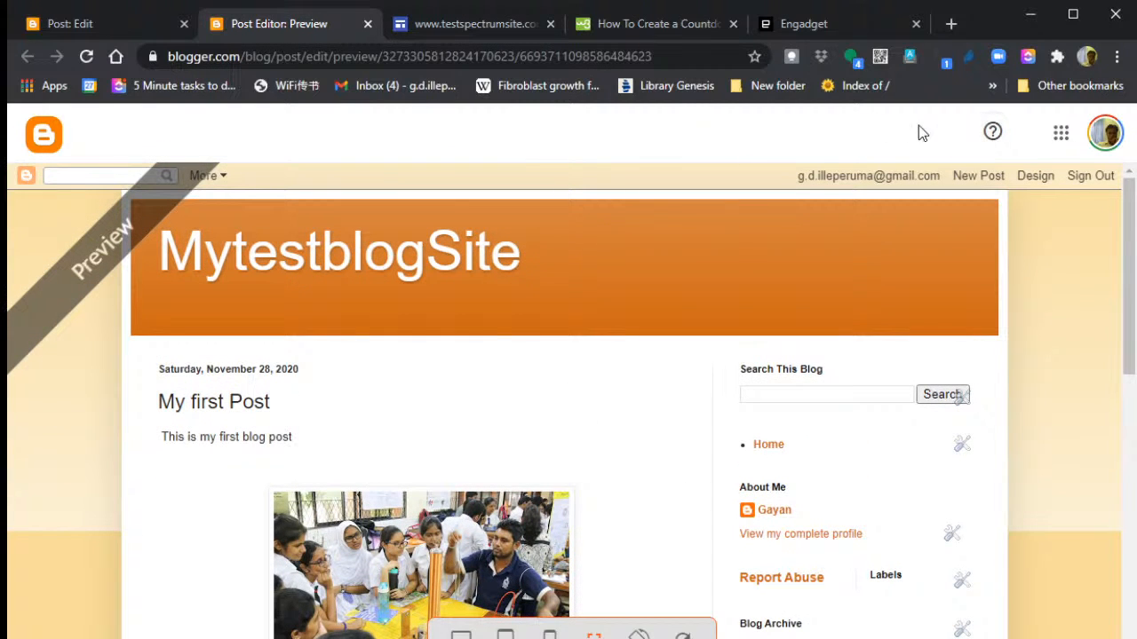
click(108, 24)
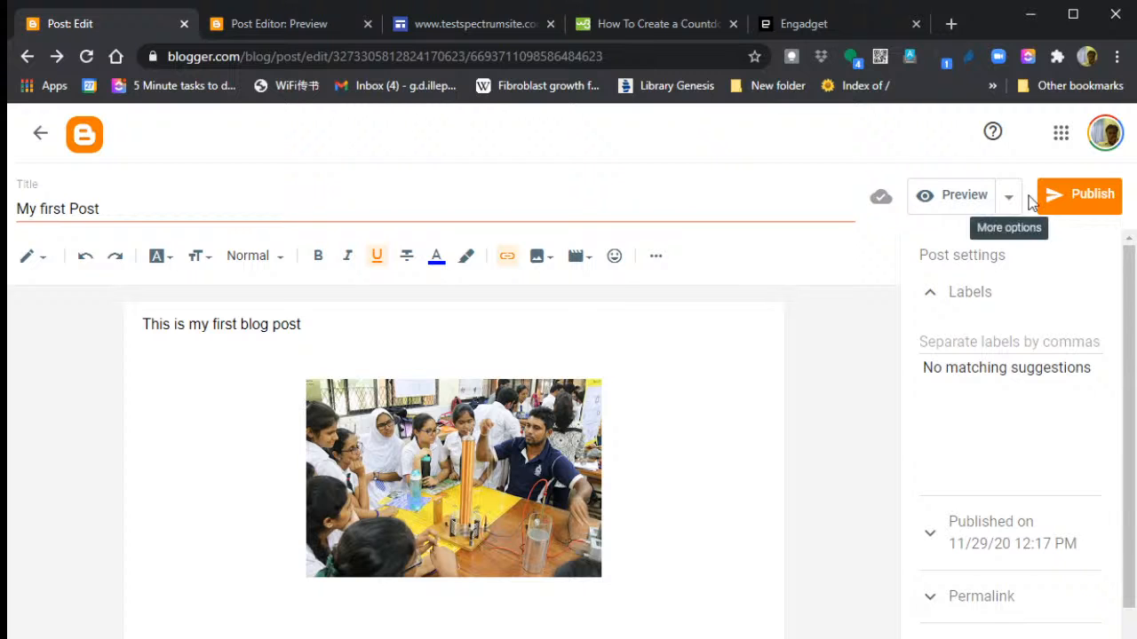
- Publish the post "My first Post" to the blog and confirm the publication
click(1064, 199)
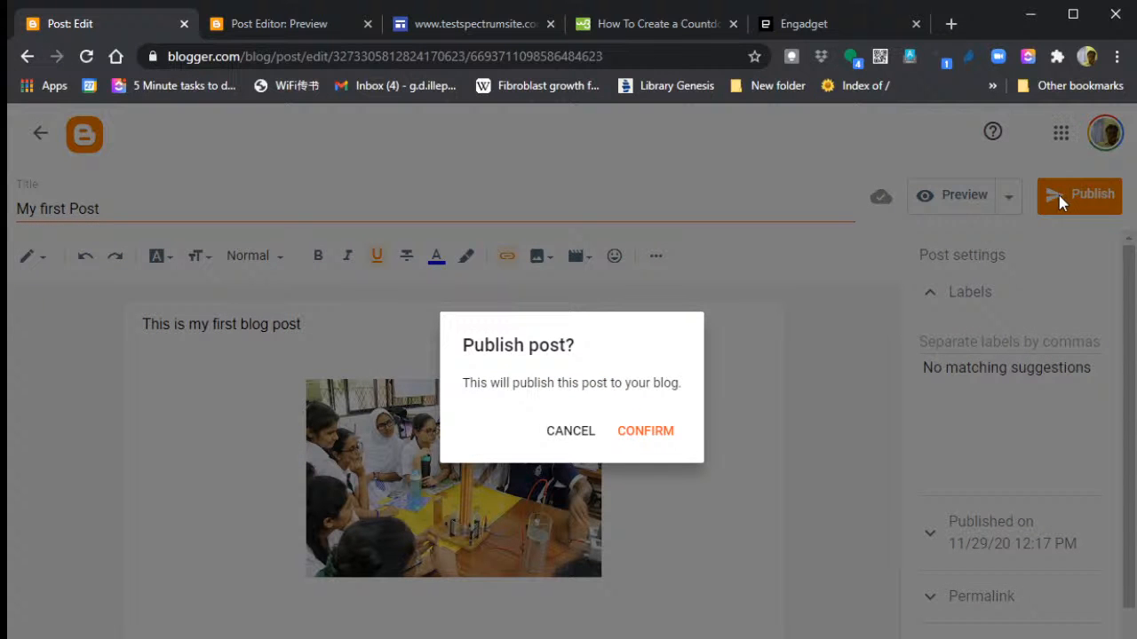
click(655, 430)
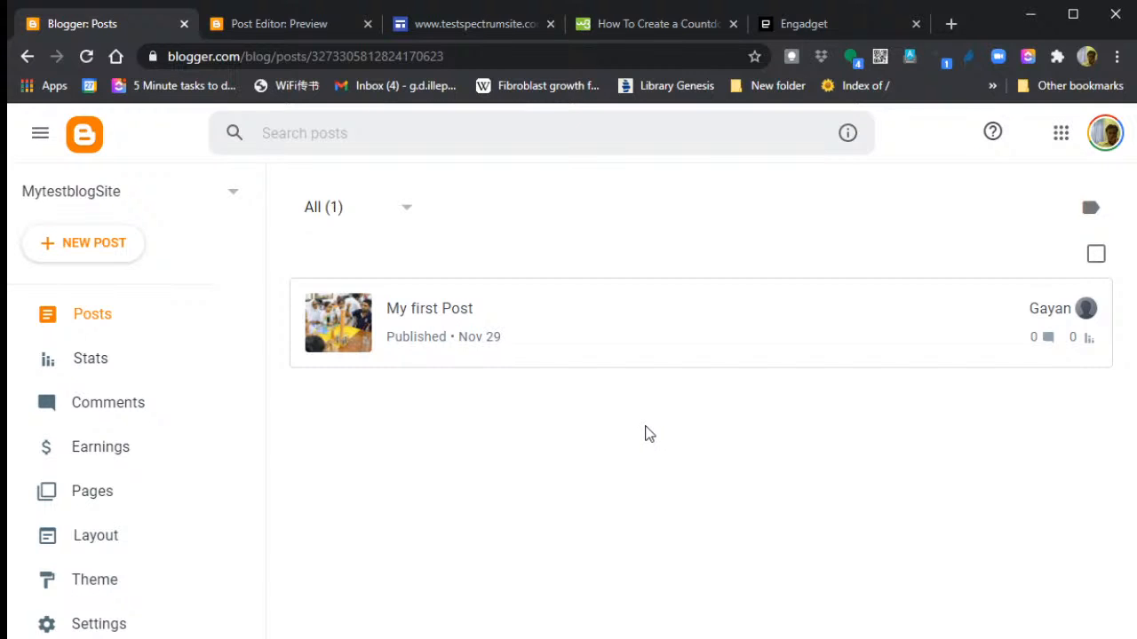
mouse_move(543, 343)
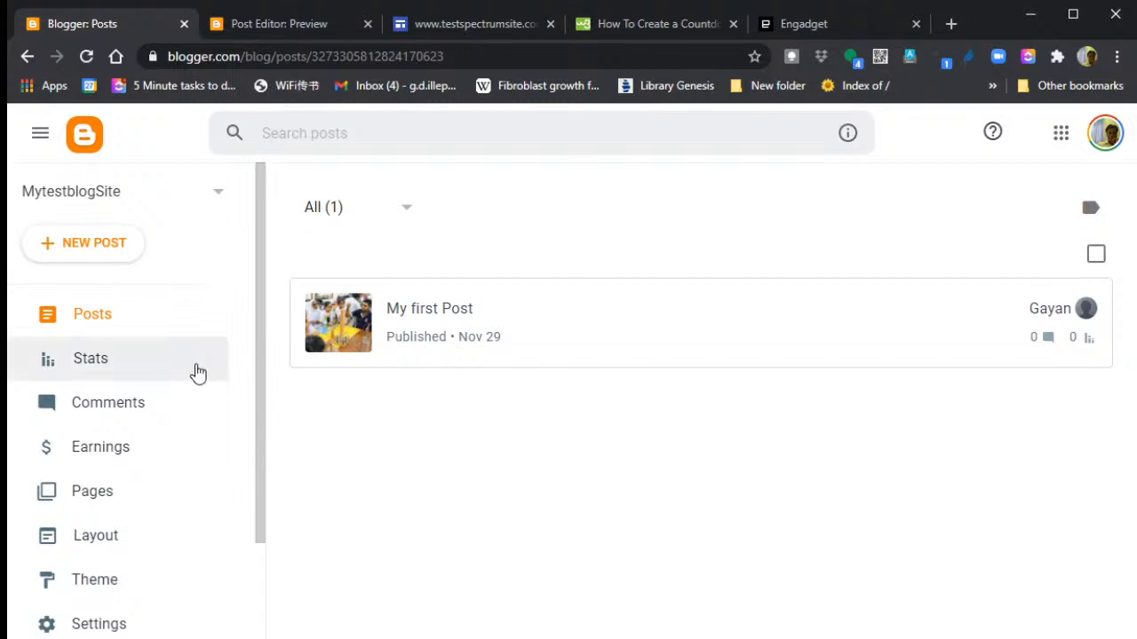
- Open the live MytestblogSite blog and examine the published post, the header, the sidebar gadgets and the footer
scroll(187, 369, down, 2)
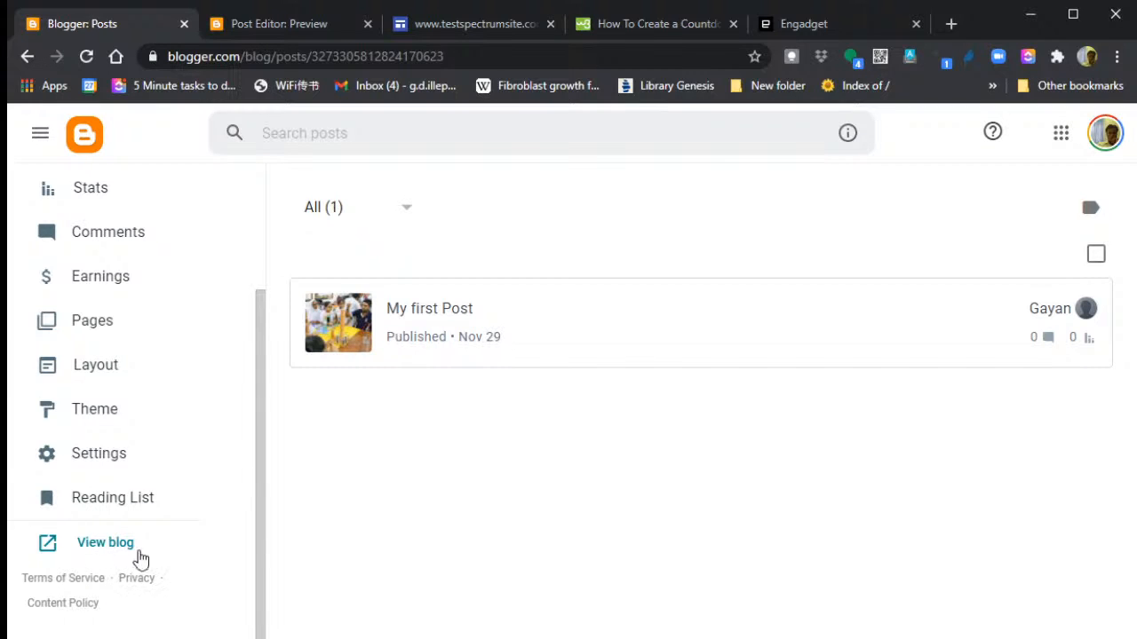
click(110, 546)
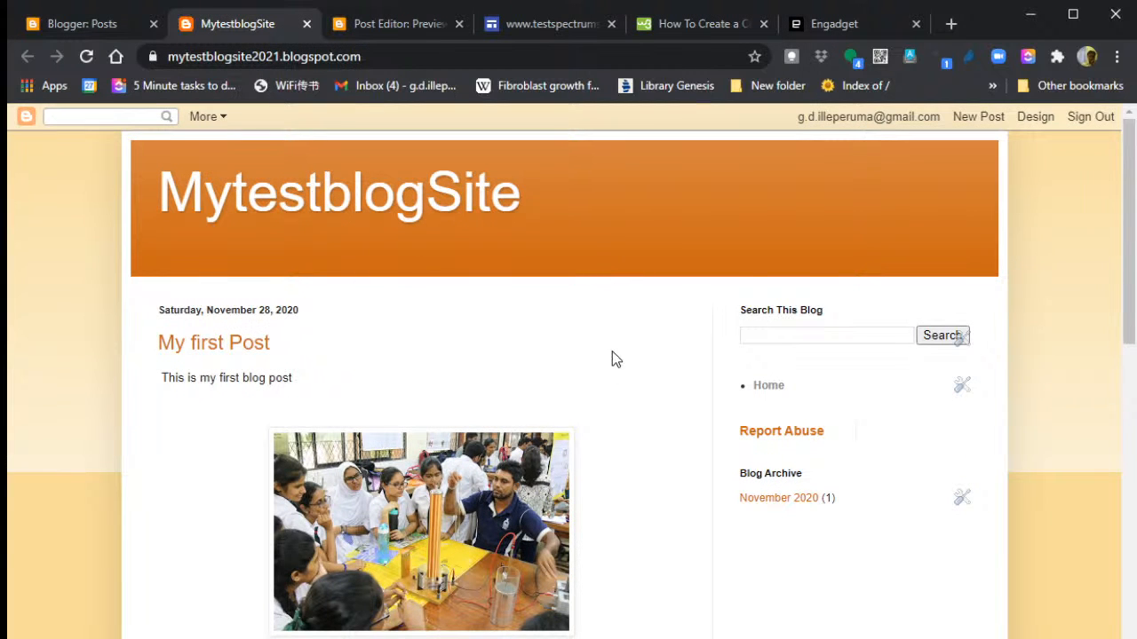
scroll(589, 436, down, 5)
scroll(589, 436, down, 4)
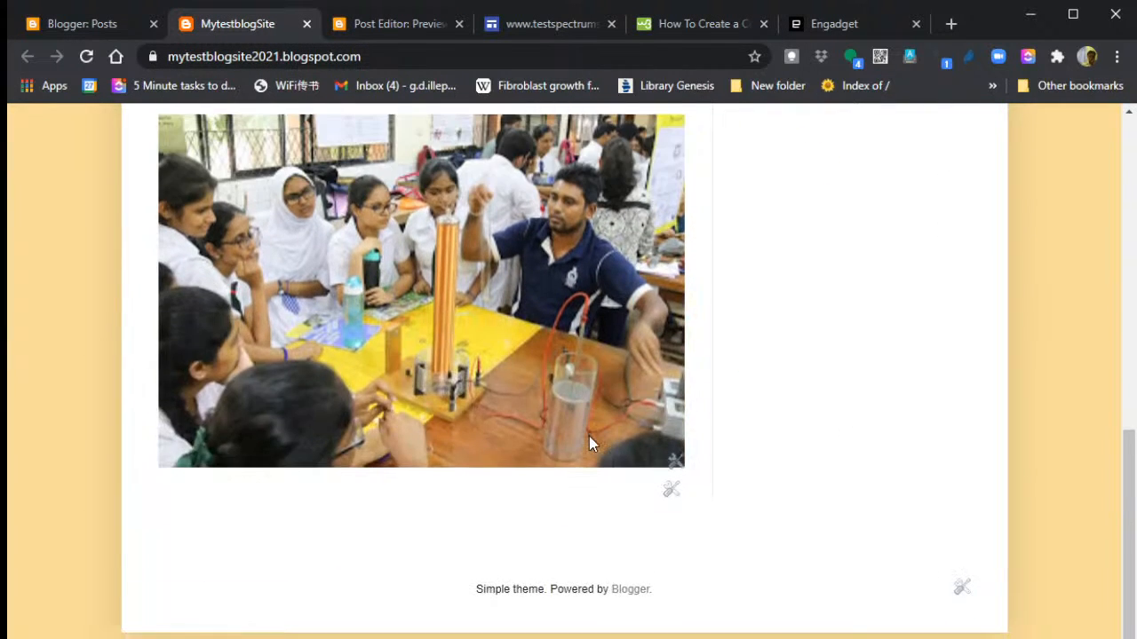
scroll(588, 436, up, 7)
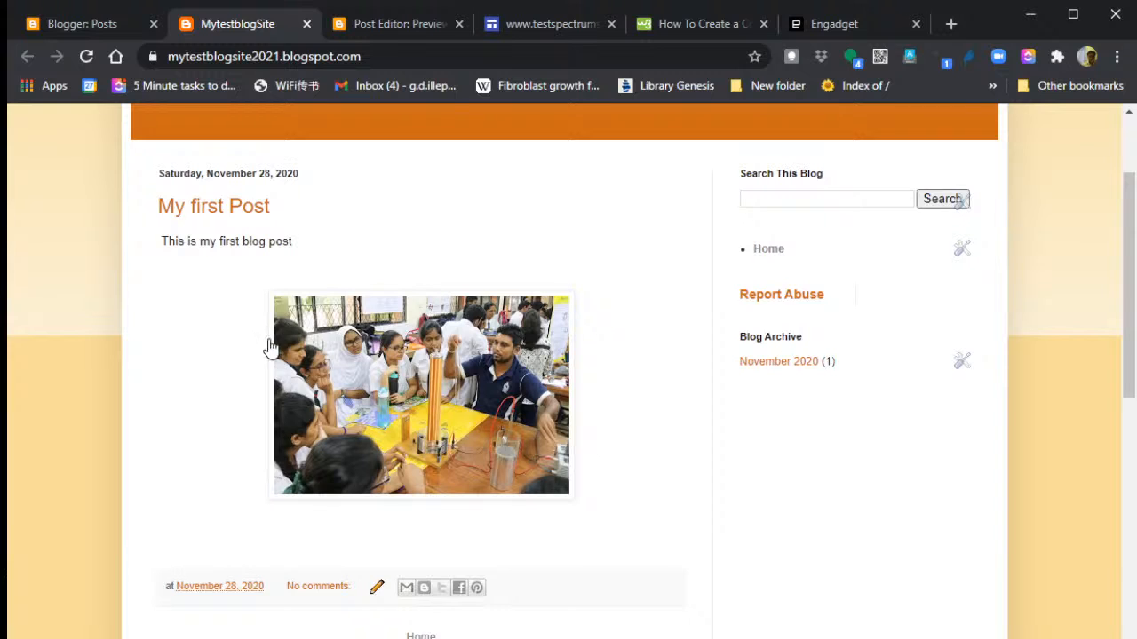
scroll(535, 215, up, 1)
scroll(535, 215, up, 1)
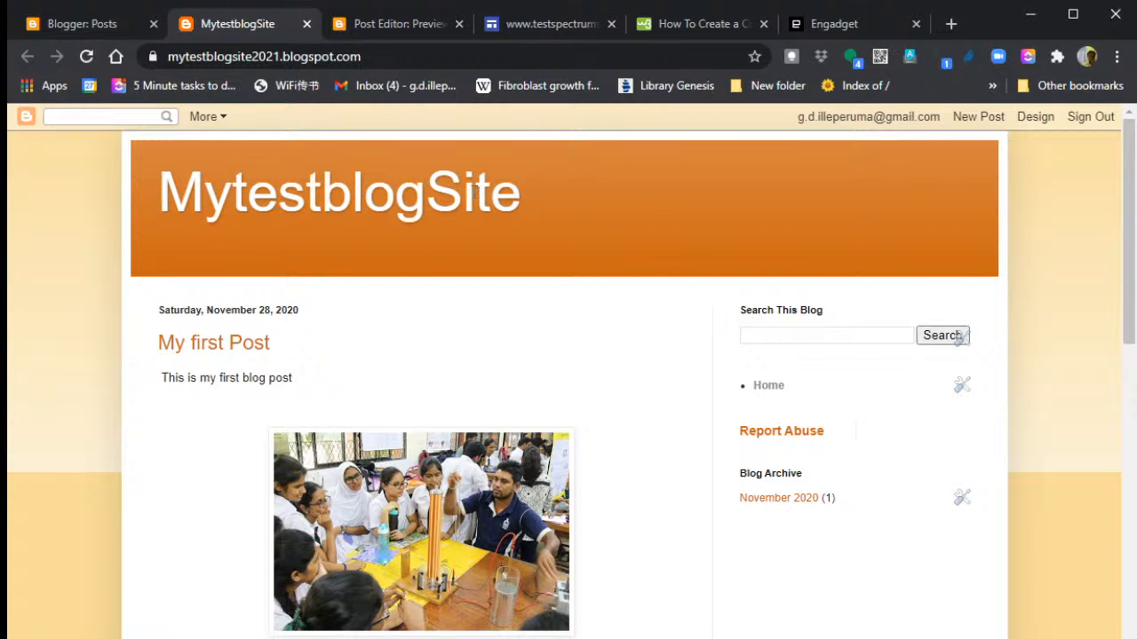
scroll(513, 257, down, 1)
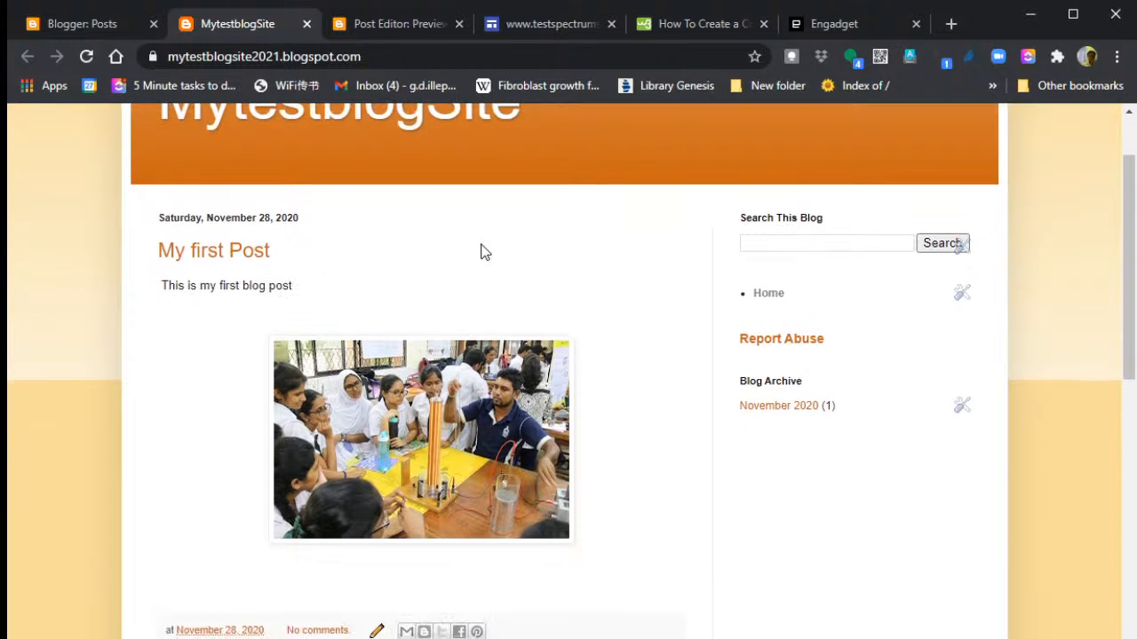
scroll(484, 253, up, 1)
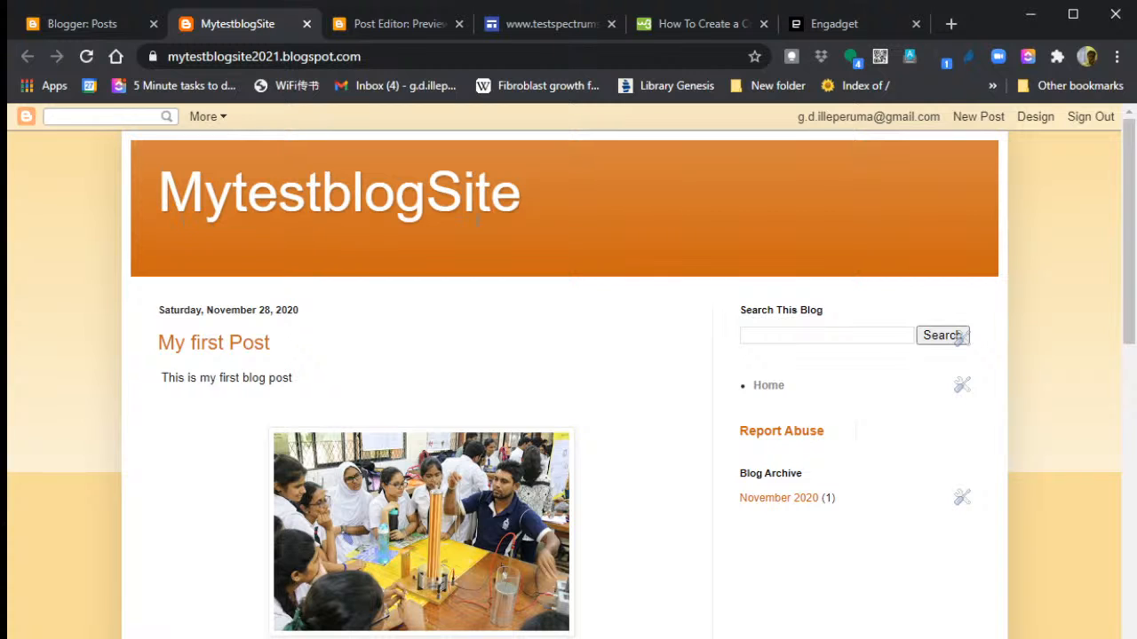
scroll(359, 298, down, 1)
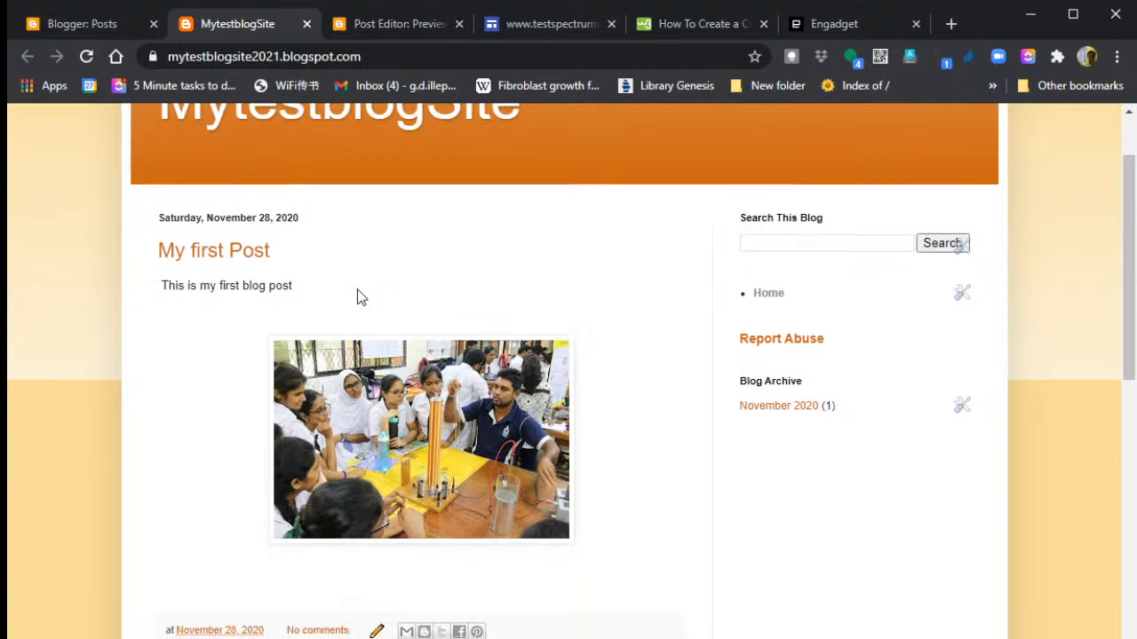
click(800, 247)
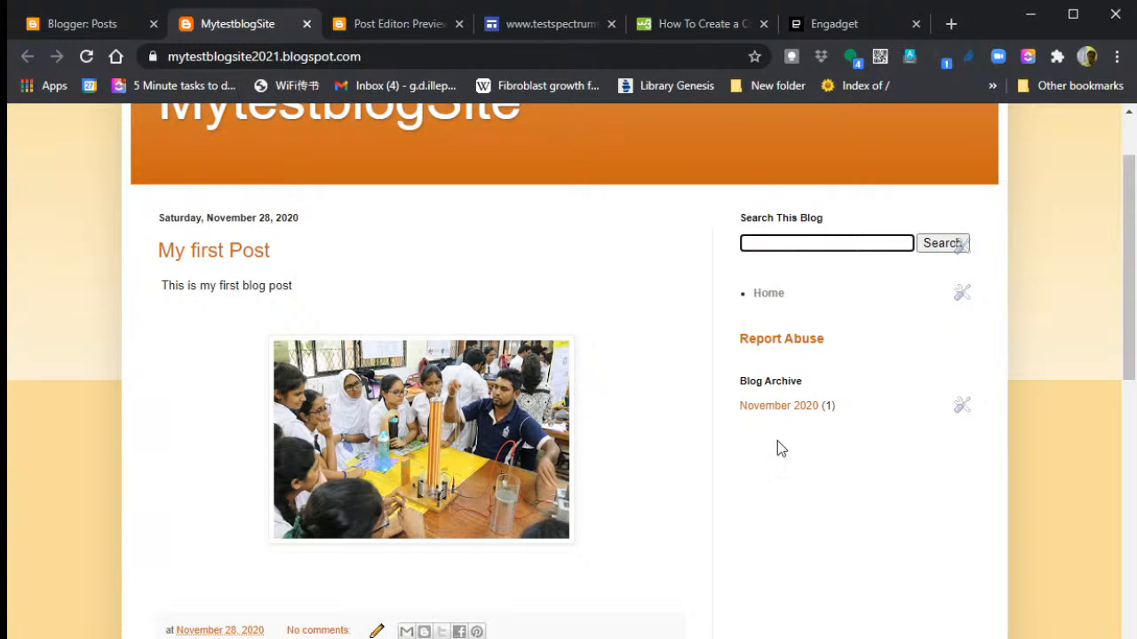
scroll(773, 445, down, 10)
scroll(773, 445, up, 7)
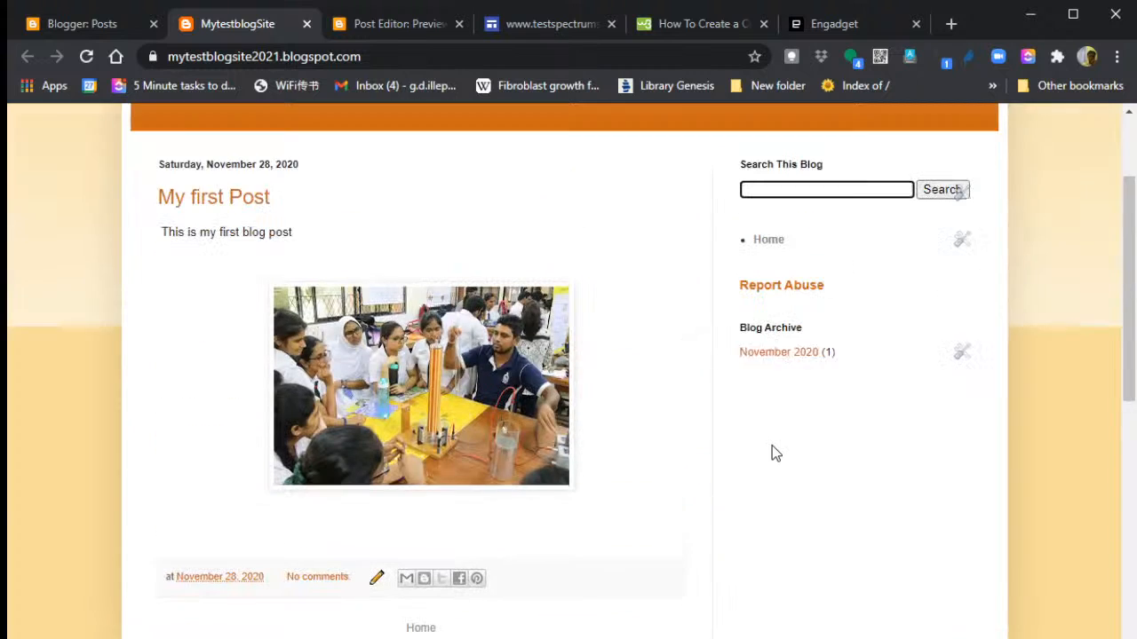
- Create a new blog post titled "Second post" with the body text "This is my second post"
click(115, 31)
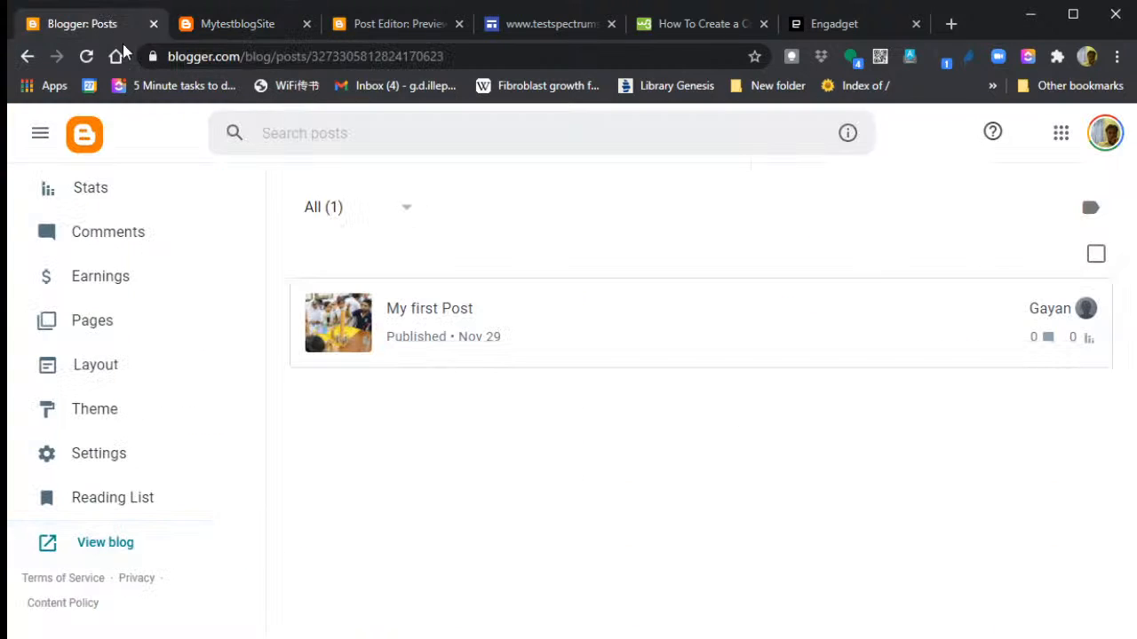
scroll(133, 266, up, 2)
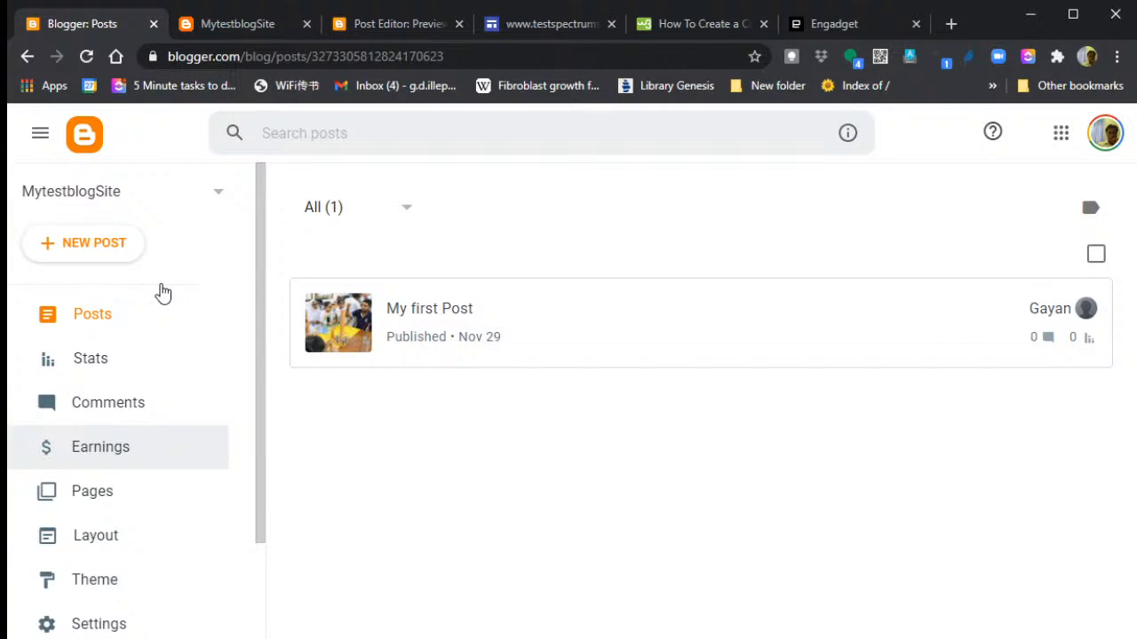
click(86, 253)
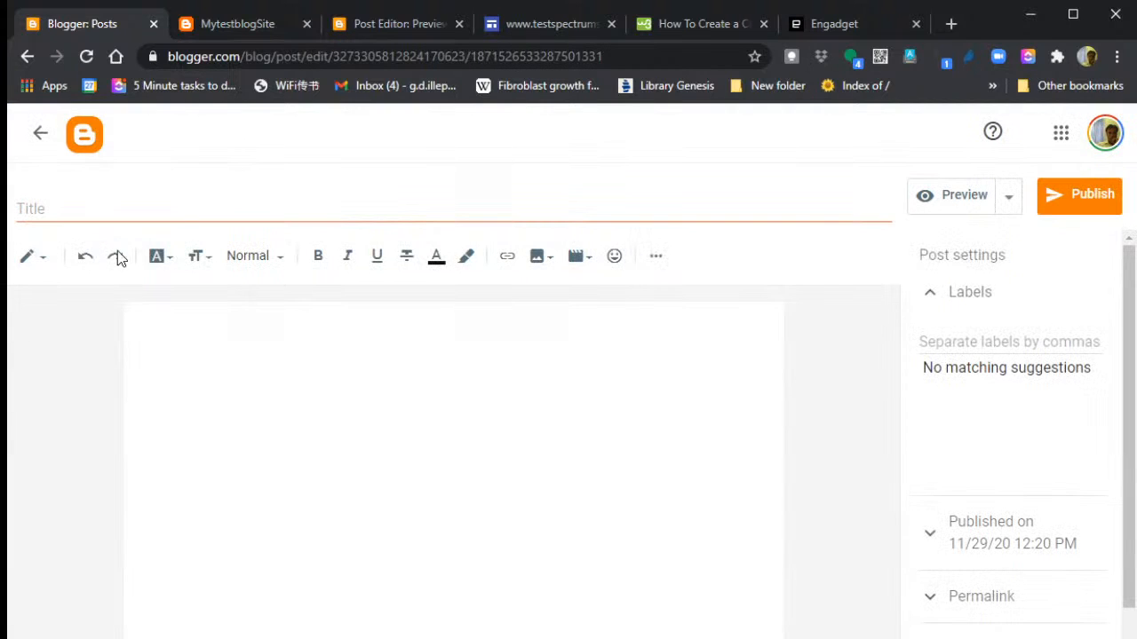
click(184, 209)
text(S)
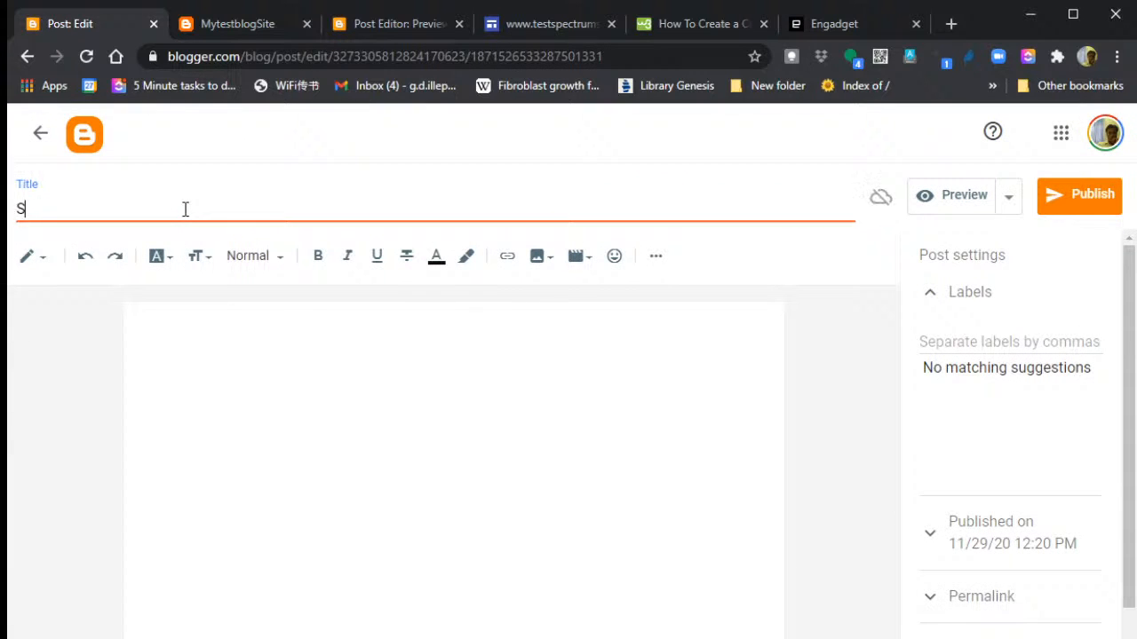
text(econd post)
click(308, 401)
text(T)
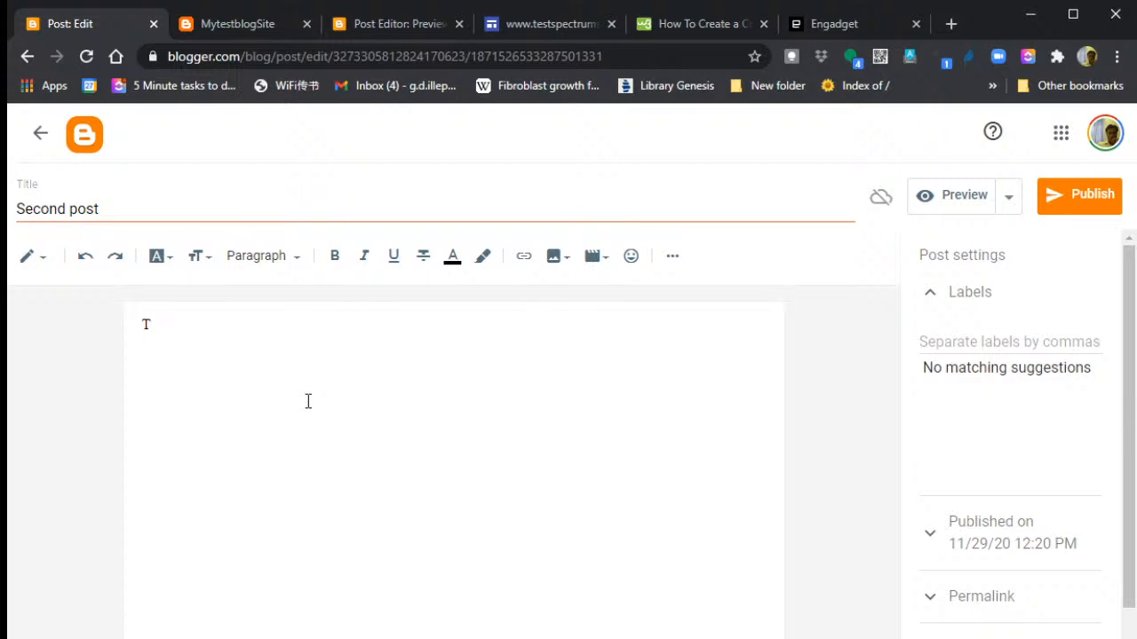
text(iis is my second post)
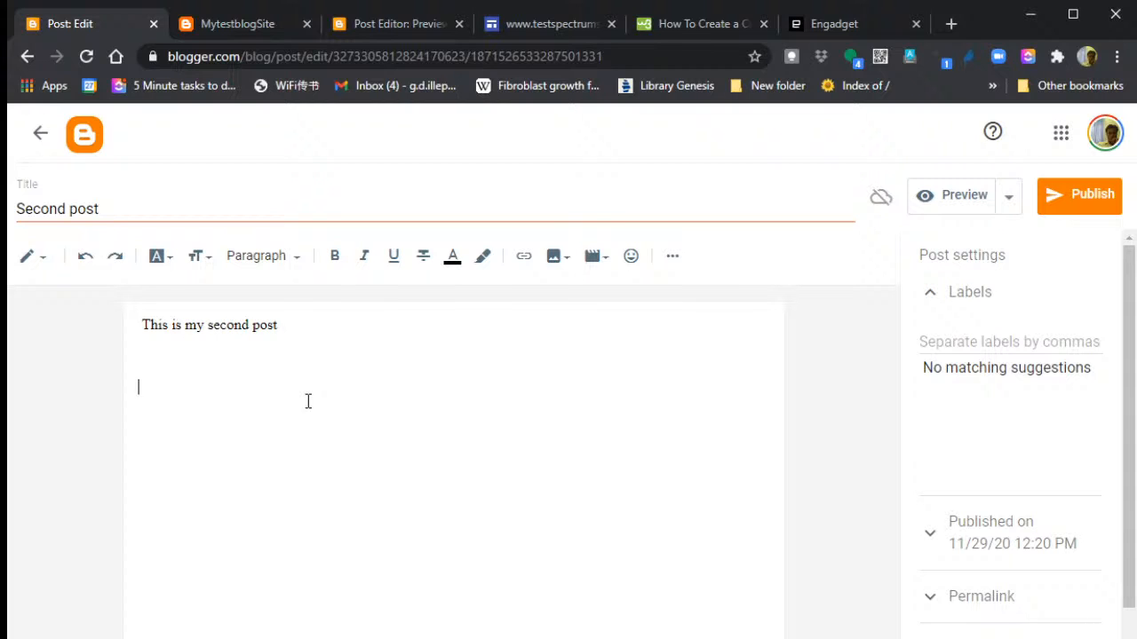
- Upload the photo of students working at lab tables from the computer, insert it below the text, and publish the second post
click(552, 257)
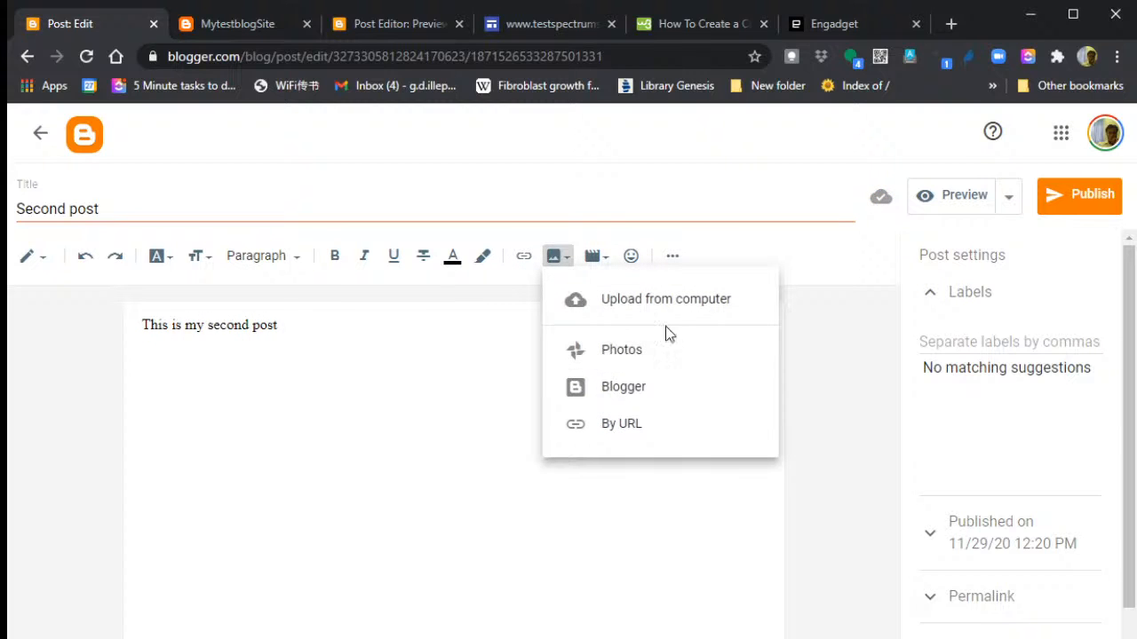
click(675, 305)
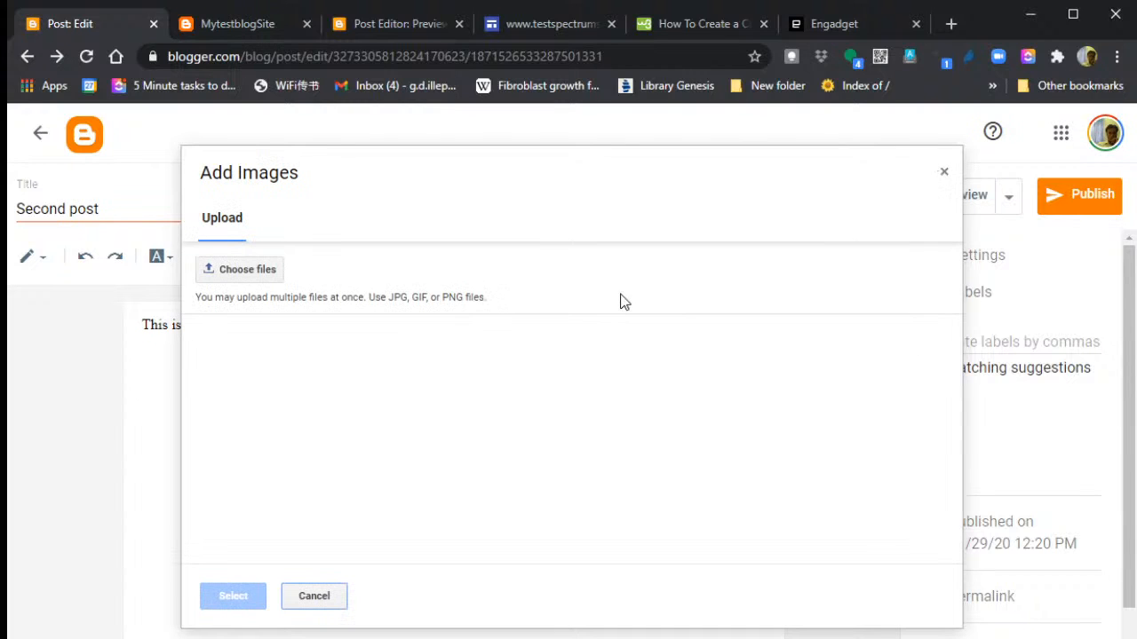
click(235, 271)
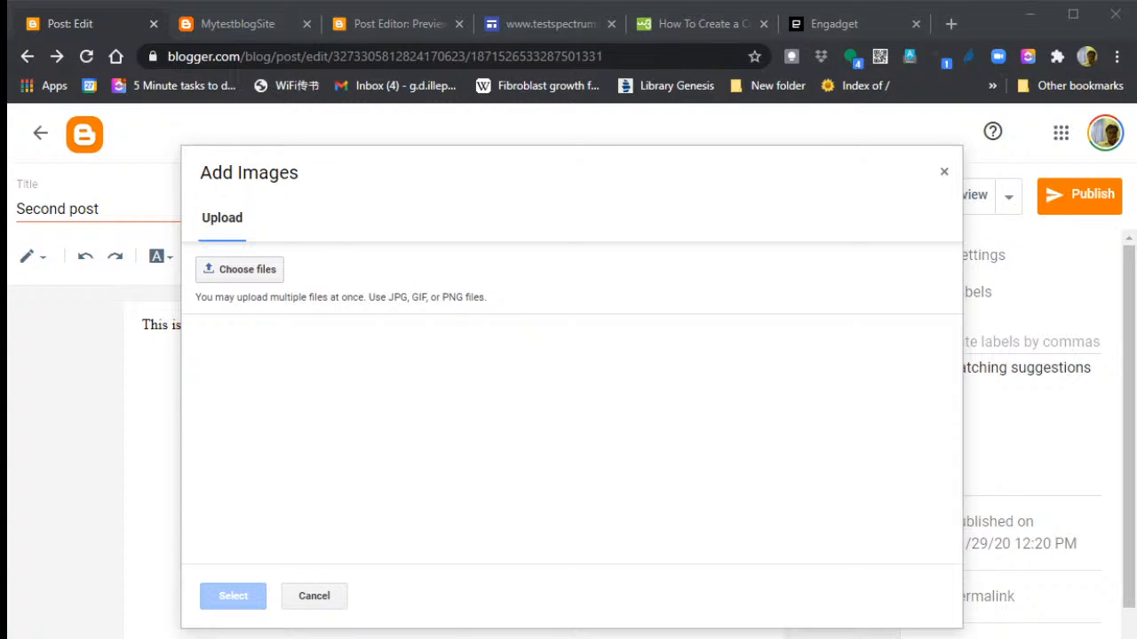
click(742, 476)
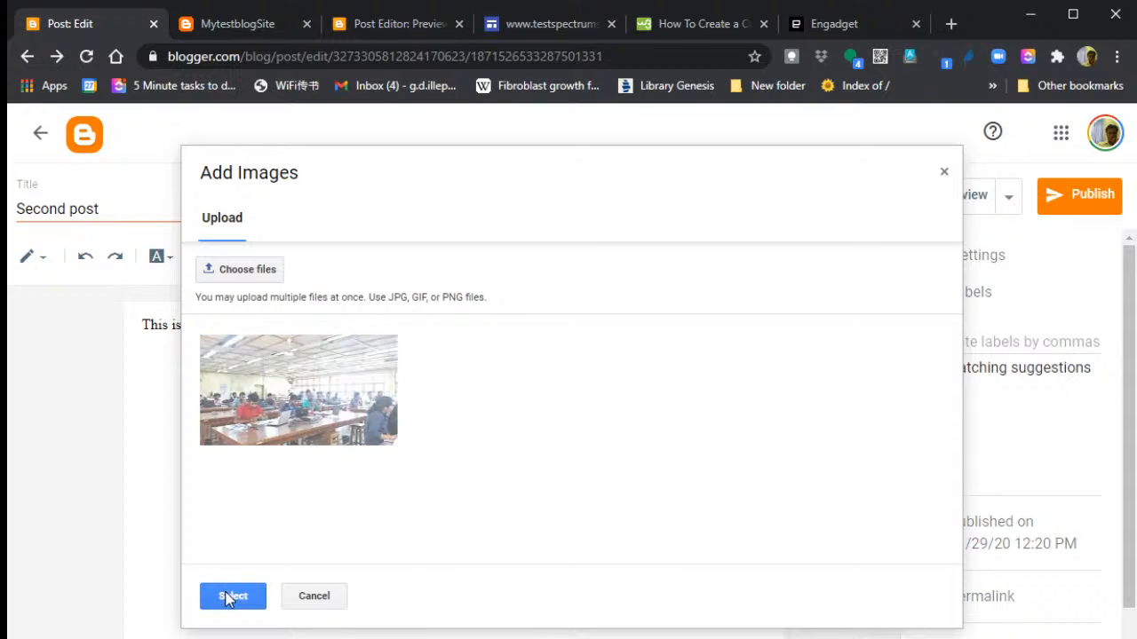
click(231, 596)
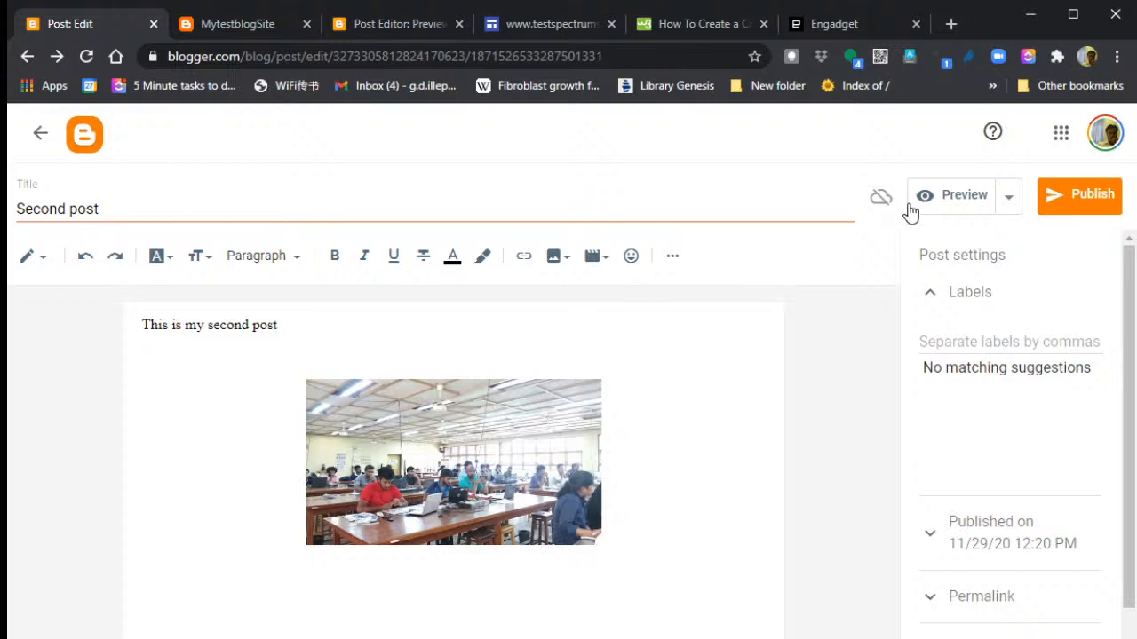
click(1083, 200)
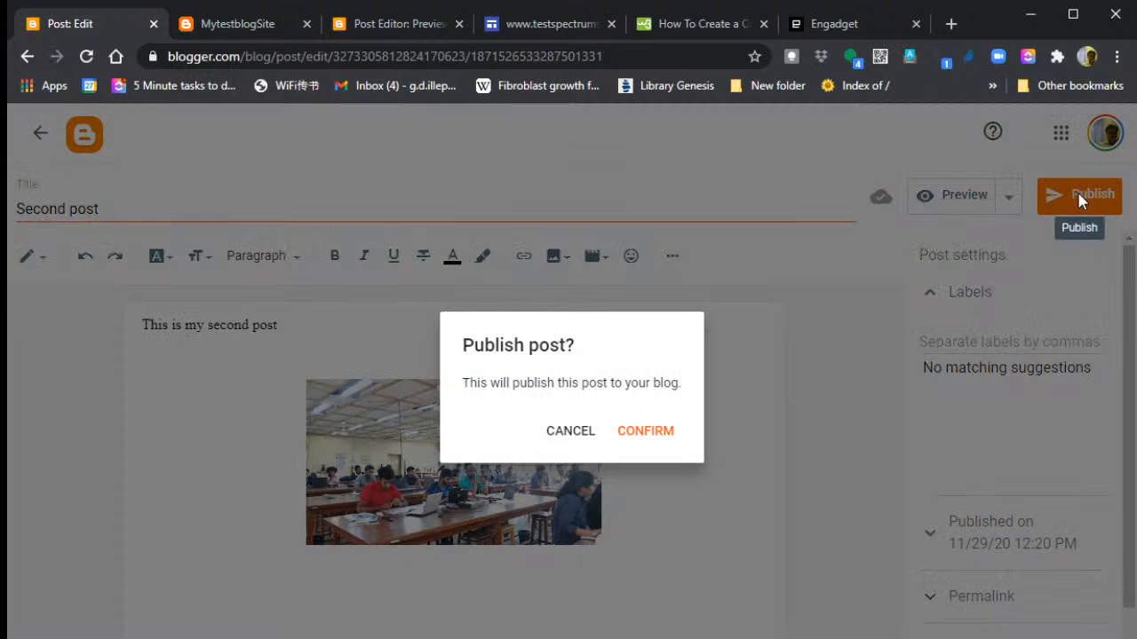
click(655, 430)
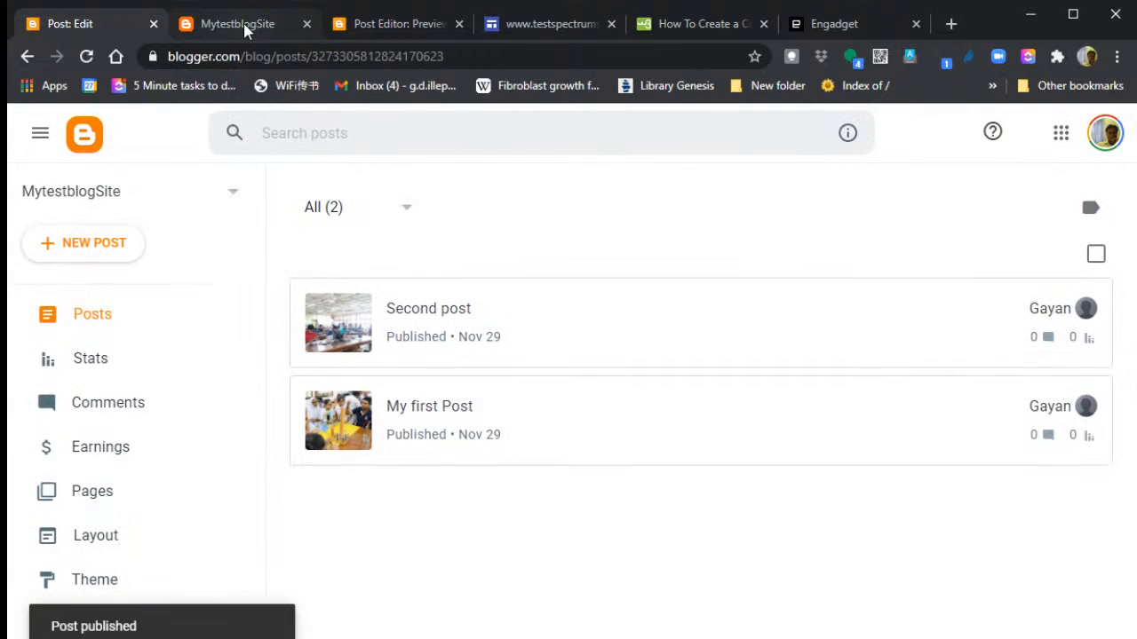
- Reload the live MytestblogSite blog and check how the second post is displayed in relation to the first one
click(246, 30)
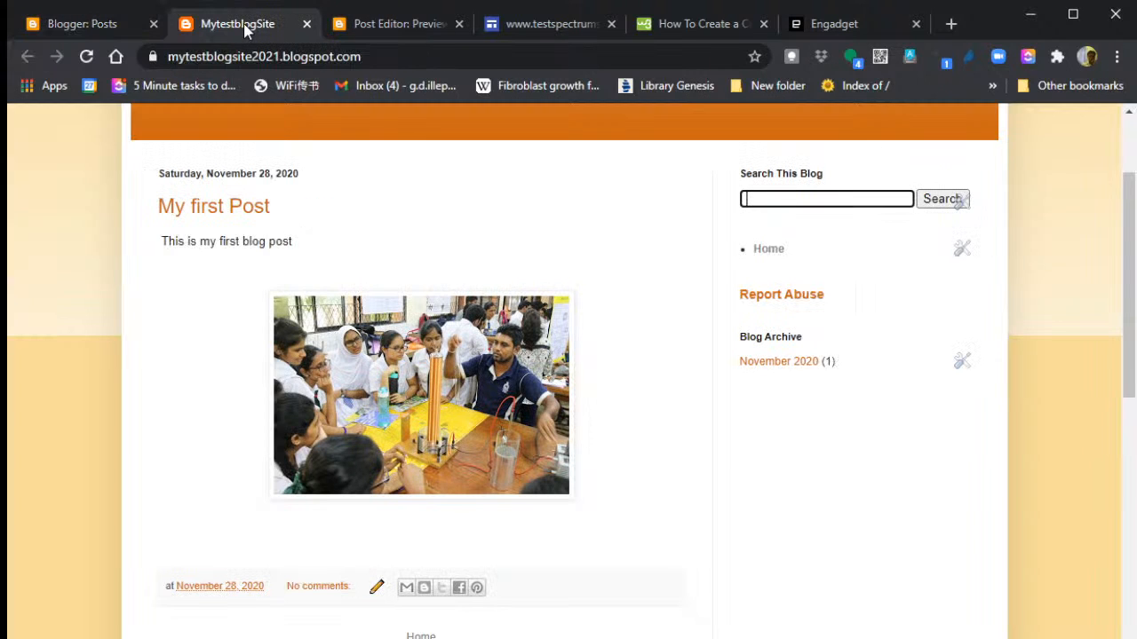
scroll(512, 309, up, 2)
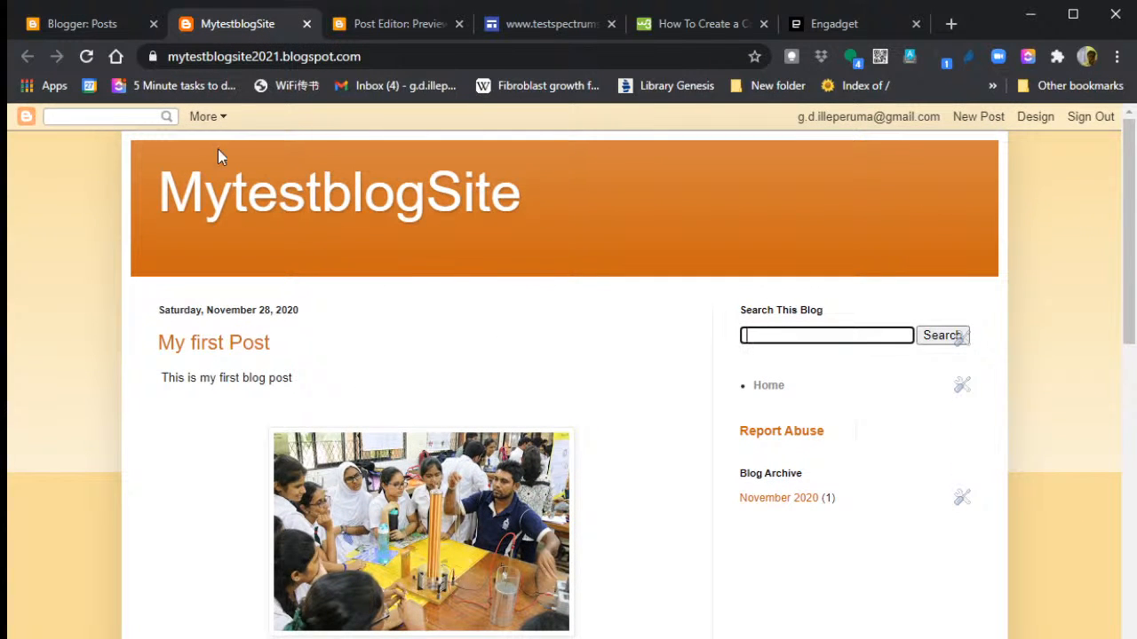
click(86, 58)
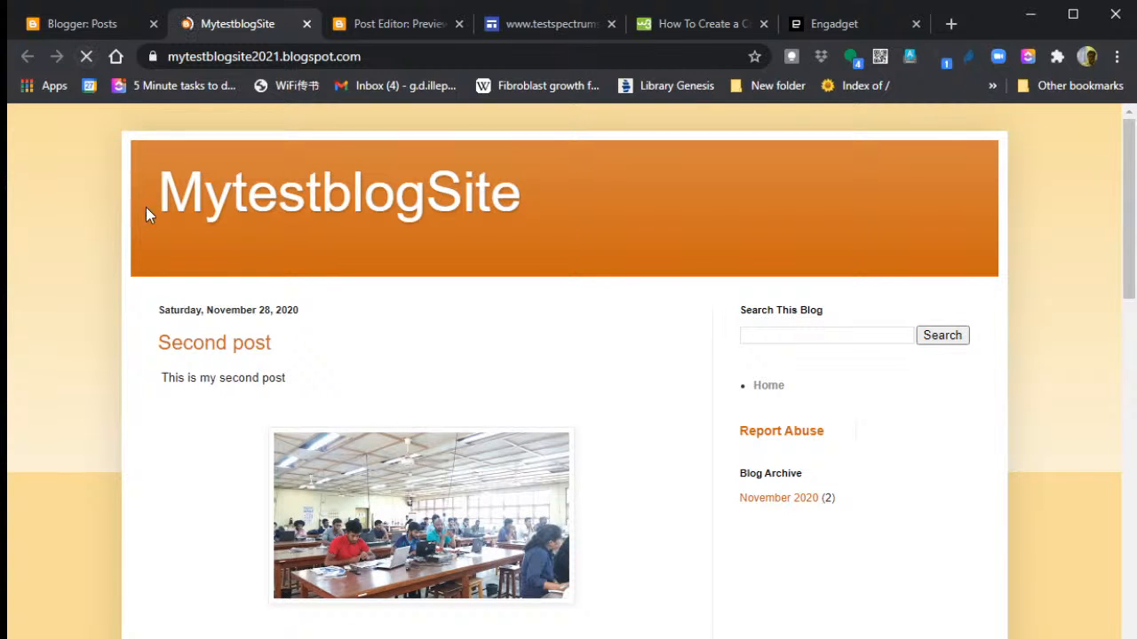
scroll(521, 376, down, 1)
scroll(521, 375, down, 6)
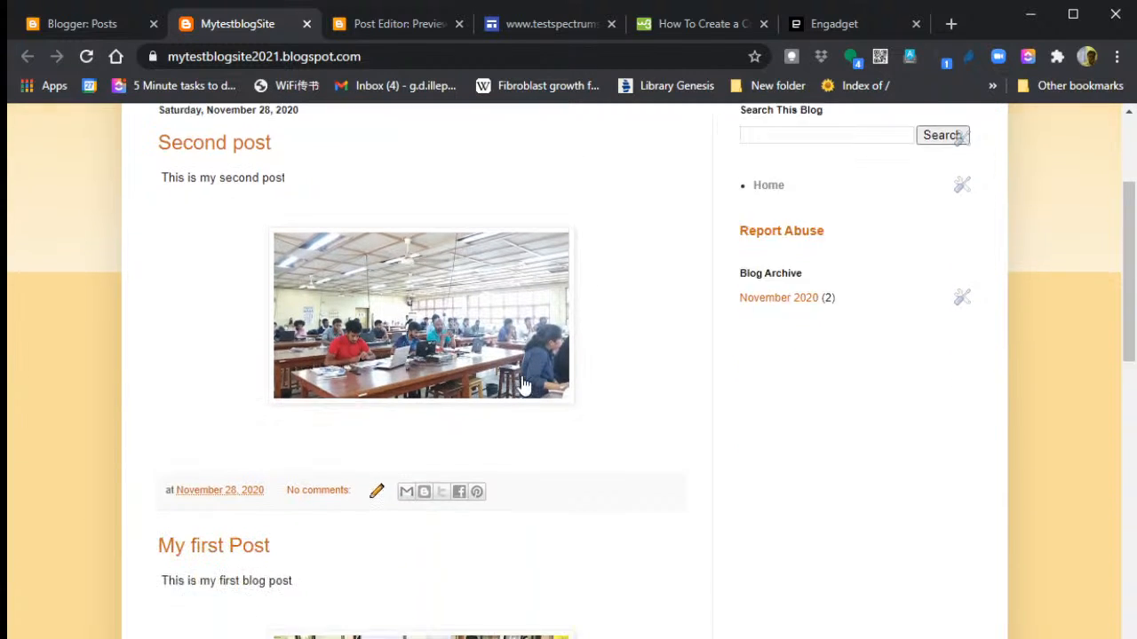
scroll(524, 385, up, 1)
scroll(524, 384, up, 4)
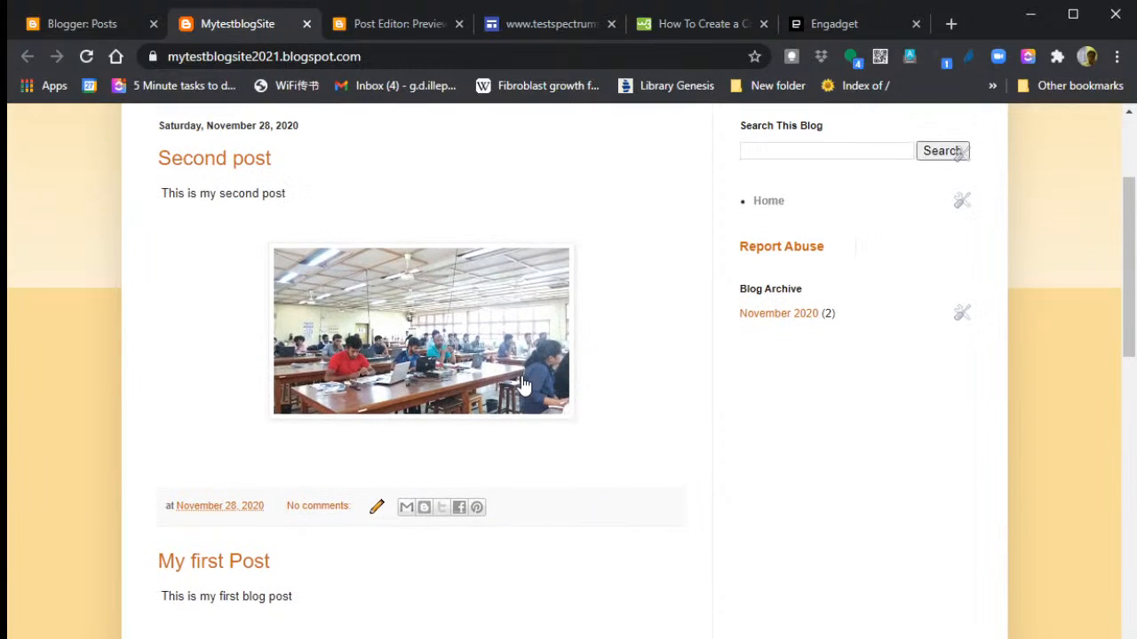
scroll(620, 282, up, 1)
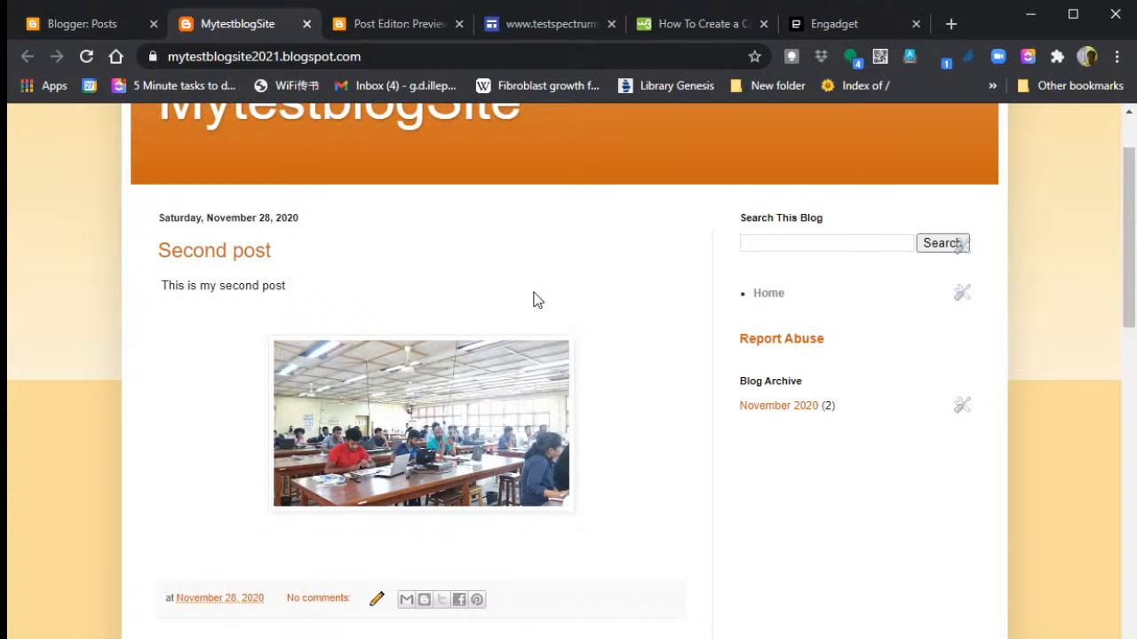
- Look through both published posts and the sidebar on the live MytestblogSite blog
scroll(647, 397, down, 5)
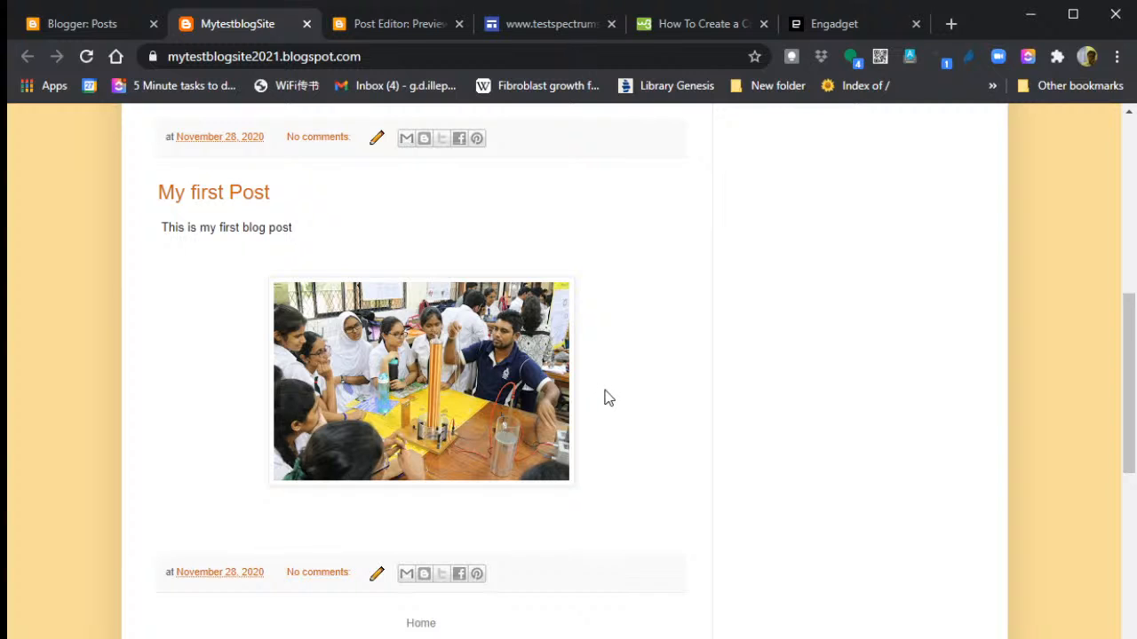
scroll(618, 405, up, 5)
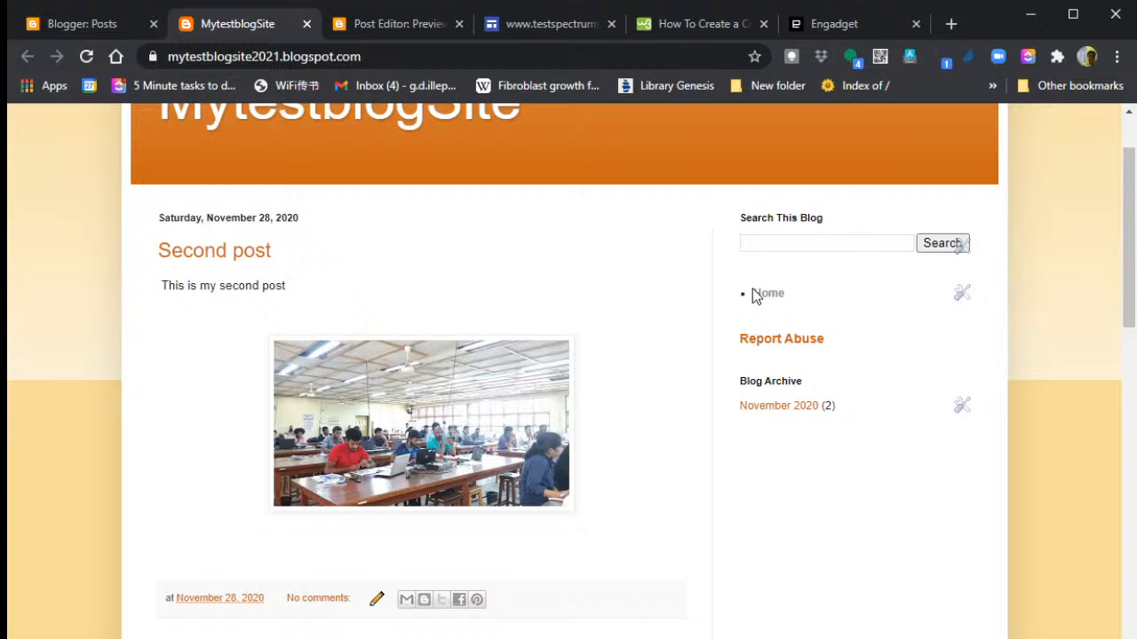
scroll(346, 272, up, 2)
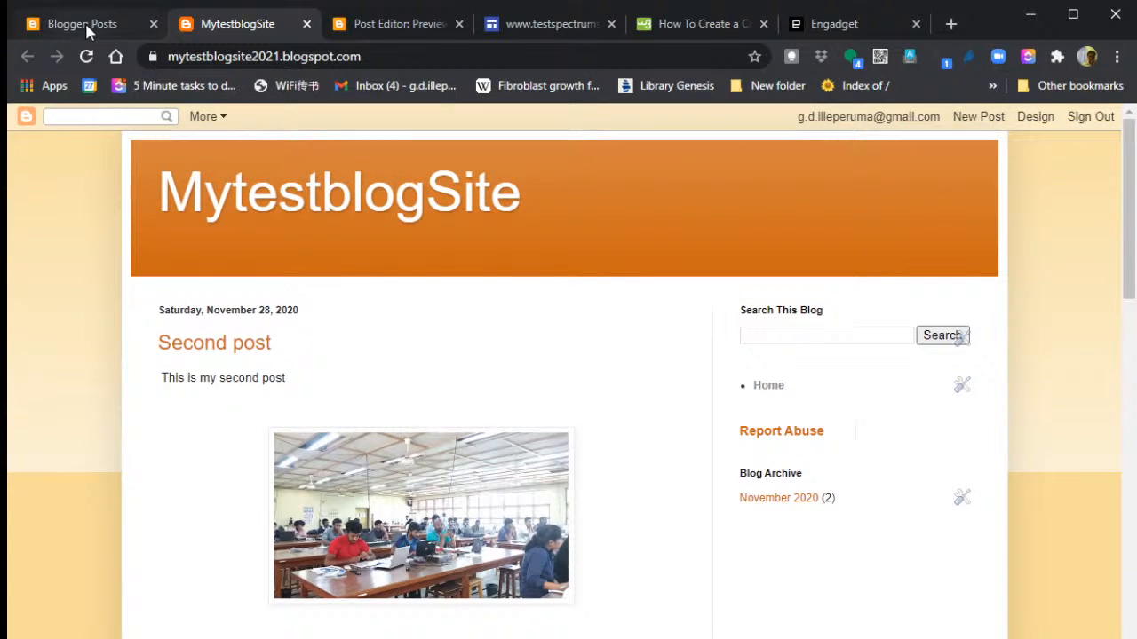
- Apply the Contempo Light theme to MytestblogSite in Blogger, skipping the backup of the current theme
click(86, 27)
scroll(125, 388, down, 2)
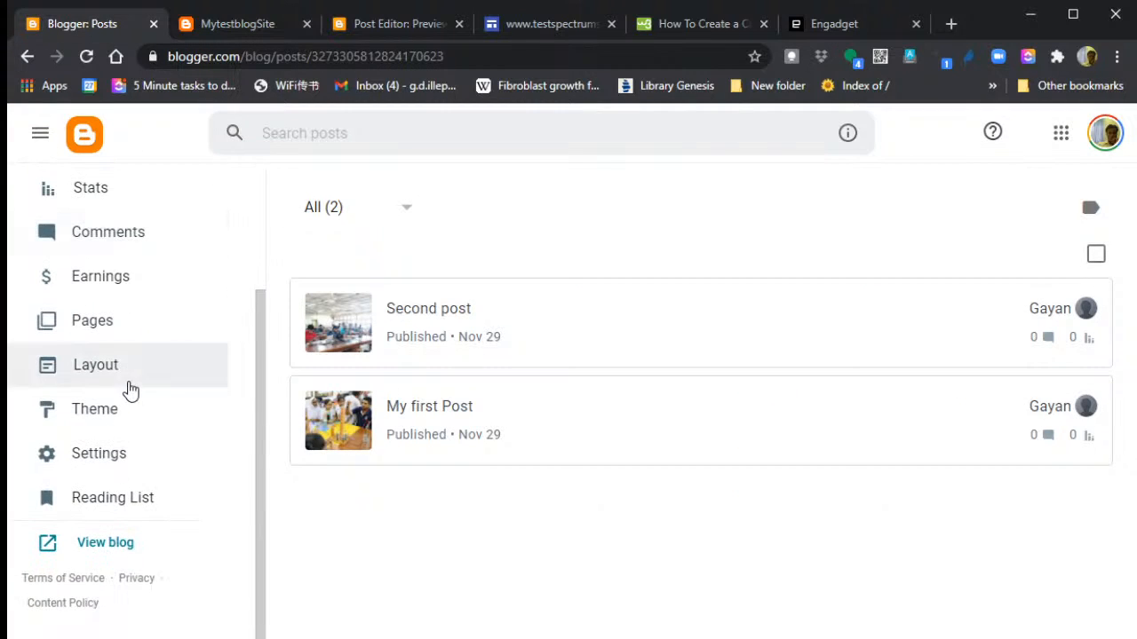
click(97, 416)
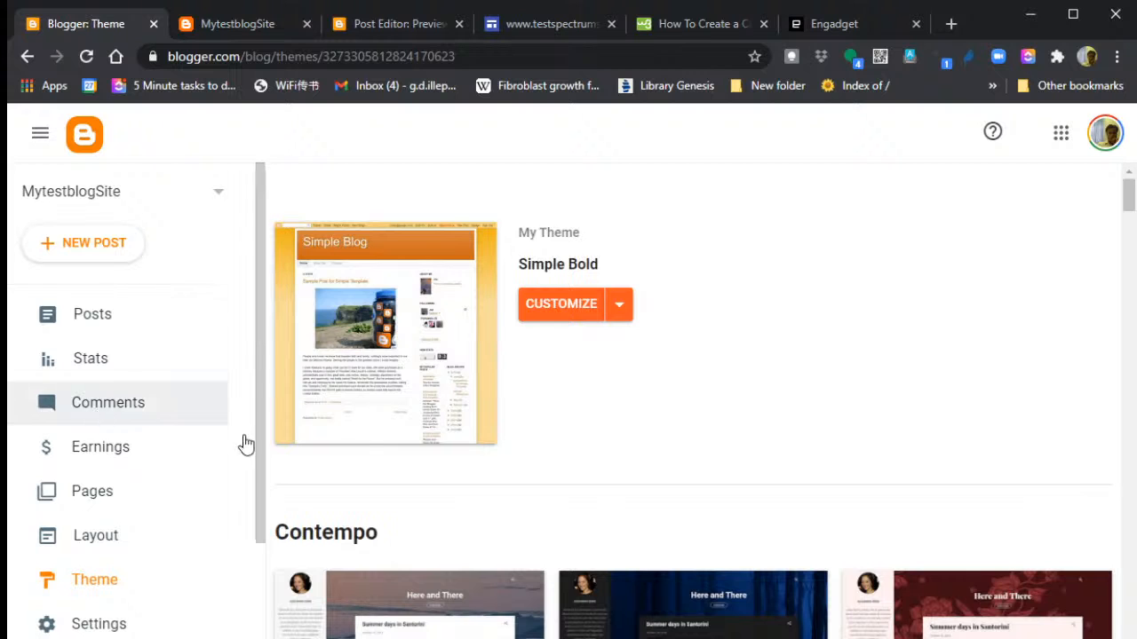
scroll(746, 428, down, 3)
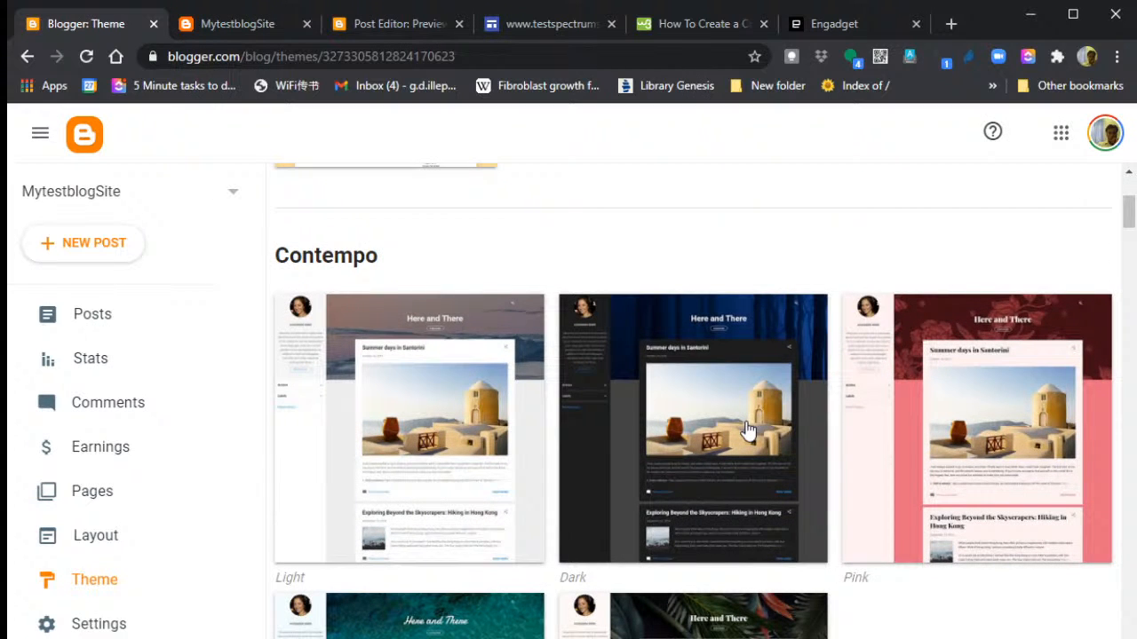
scroll(746, 429, down, 1)
click(476, 299)
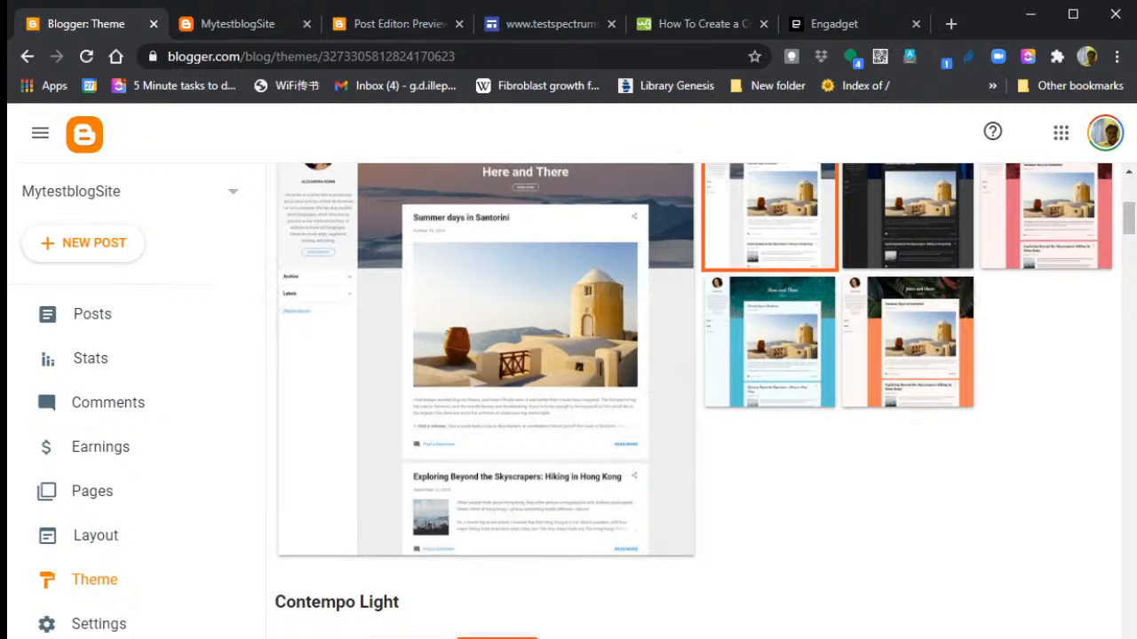
click(497, 638)
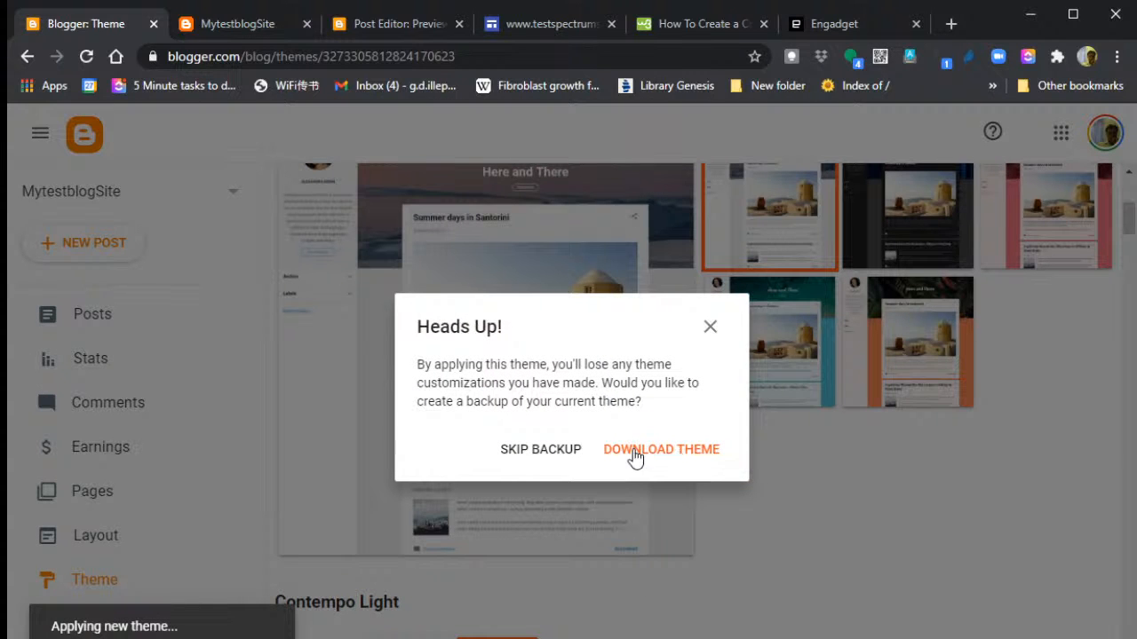
click(552, 451)
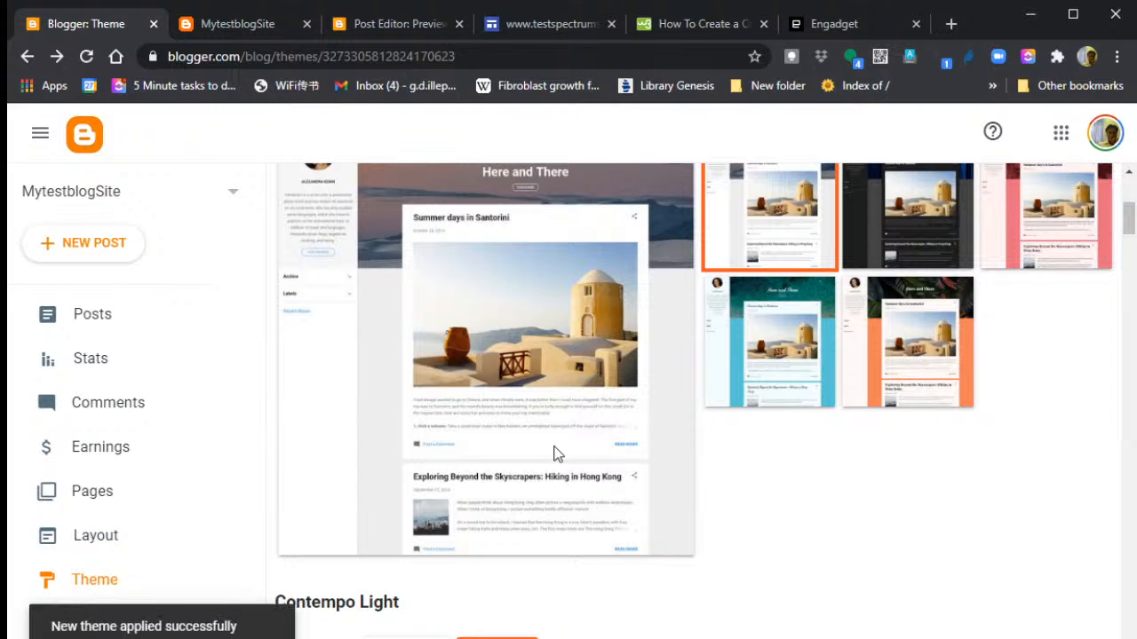
scroll(556, 452, up, 5)
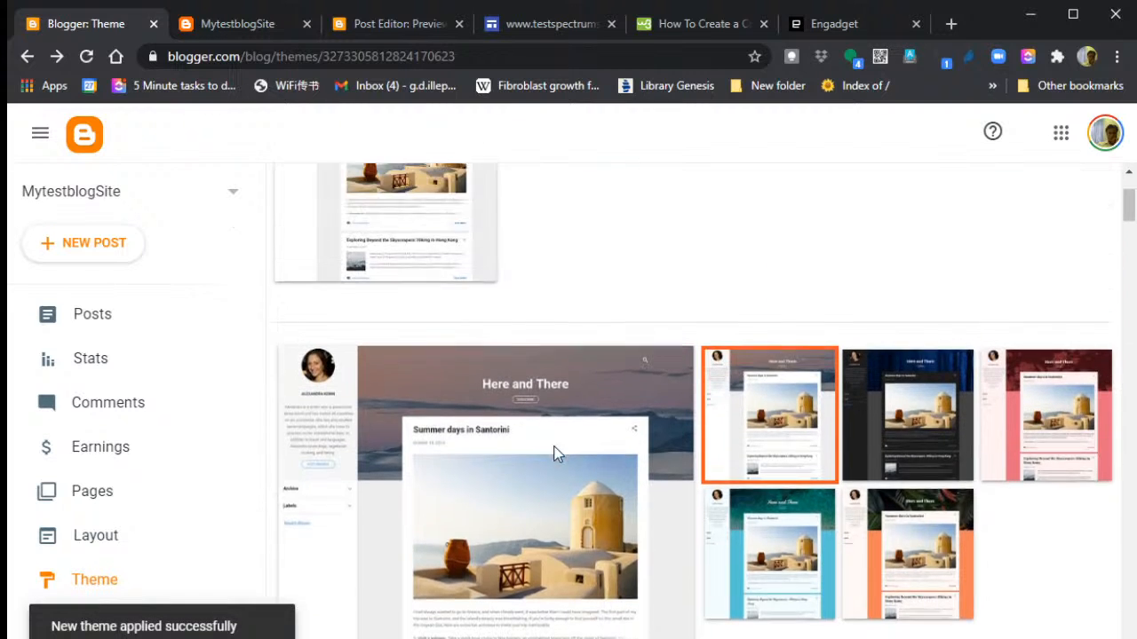
- Reload the live blog and examine how the header and both posts look in the Contempo Light theme
click(257, 27)
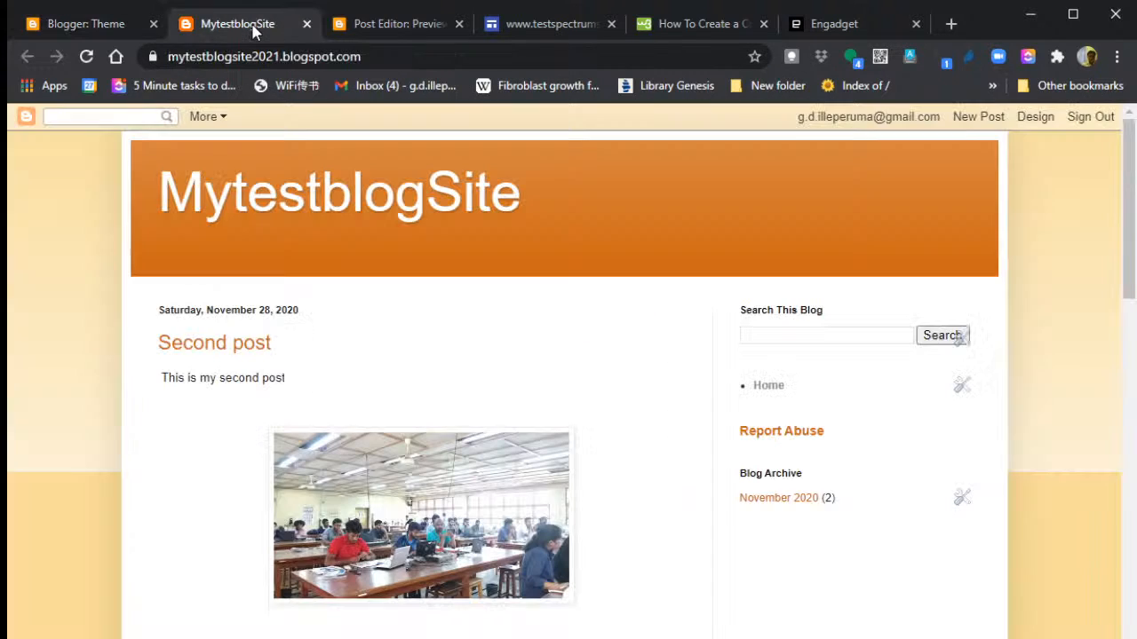
click(87, 58)
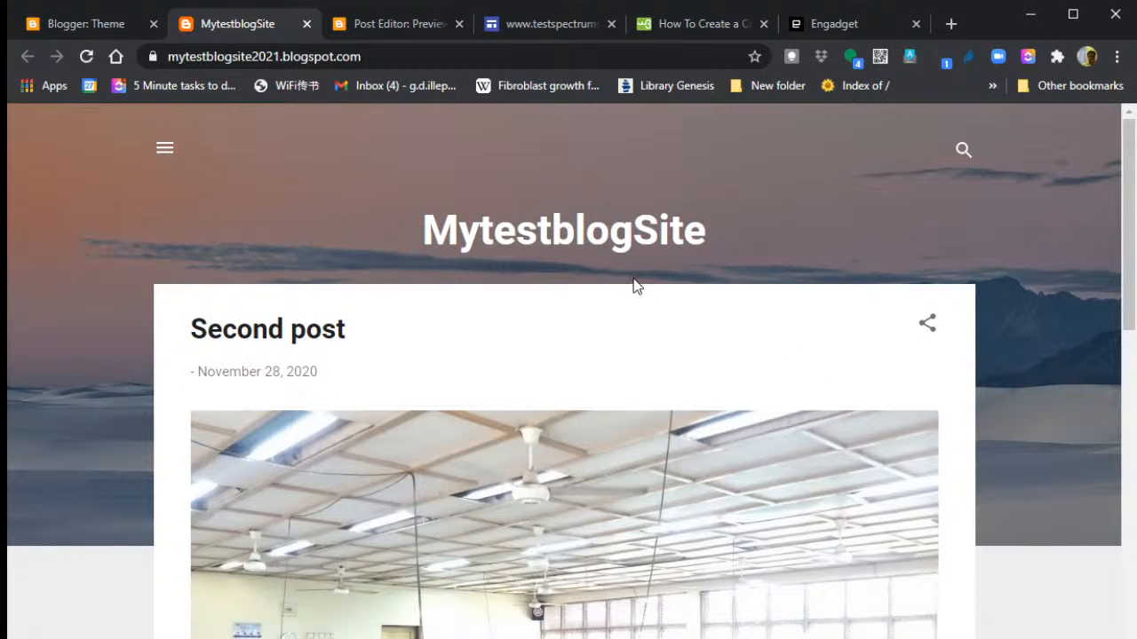
scroll(633, 278, down, 3)
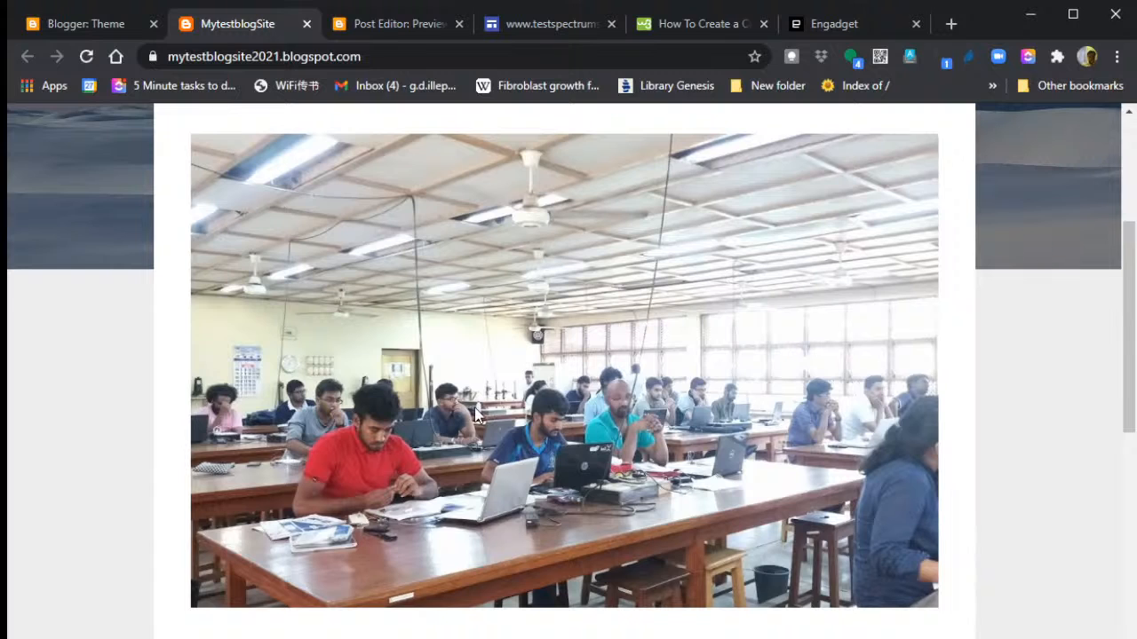
scroll(604, 366, down, 4)
scroll(599, 364, down, 2)
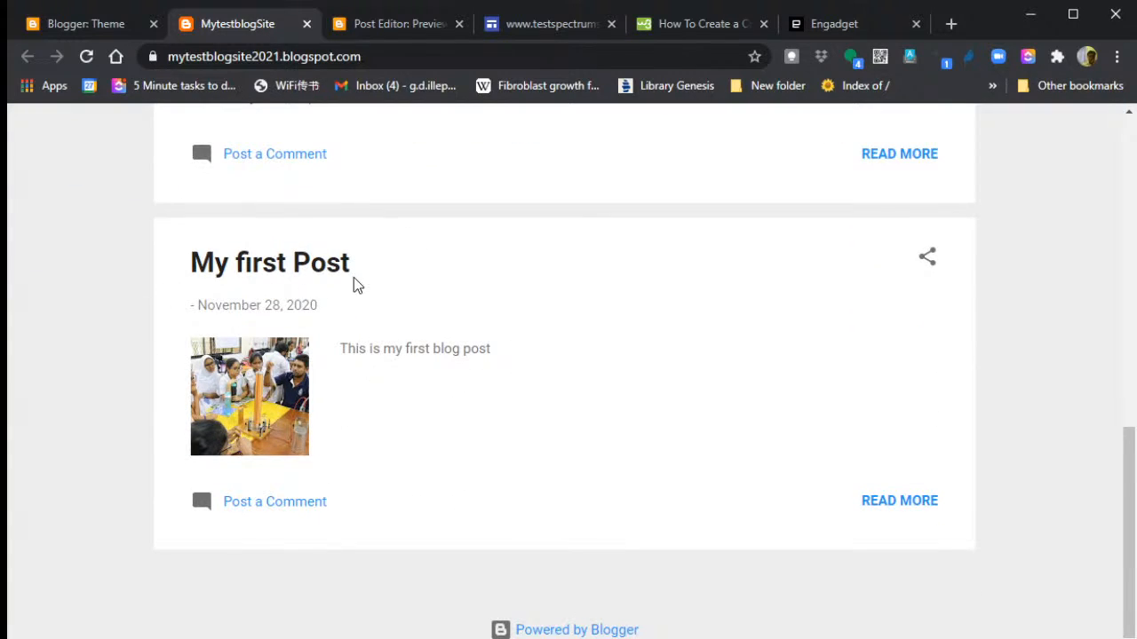
scroll(468, 388, up, 10)
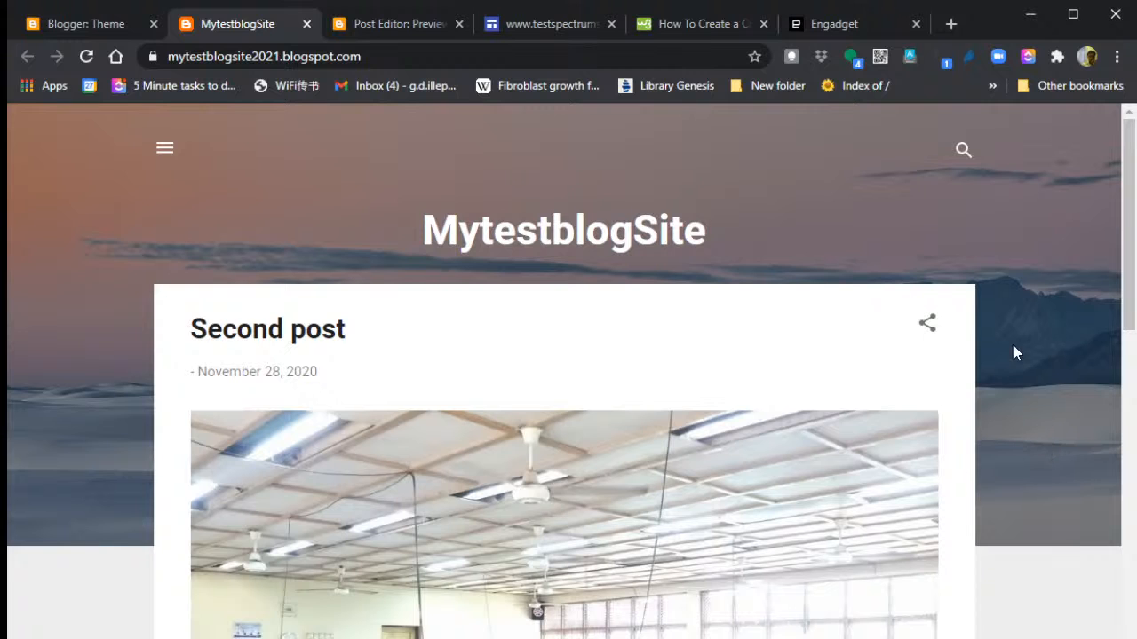
scroll(698, 377, down, 1)
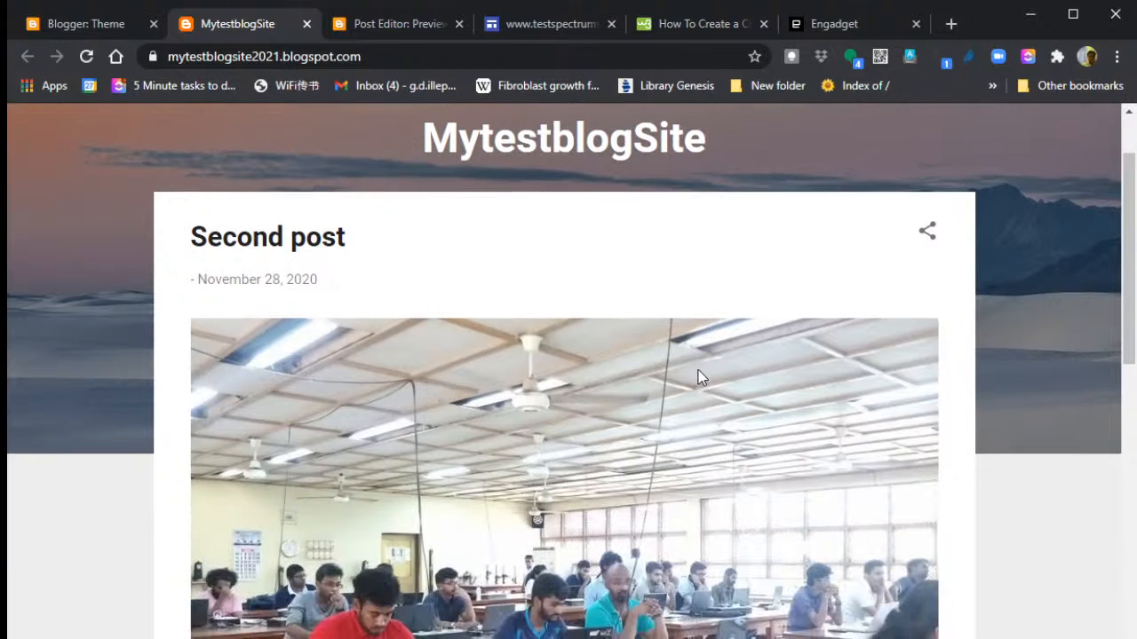
scroll(698, 378, up, 1)
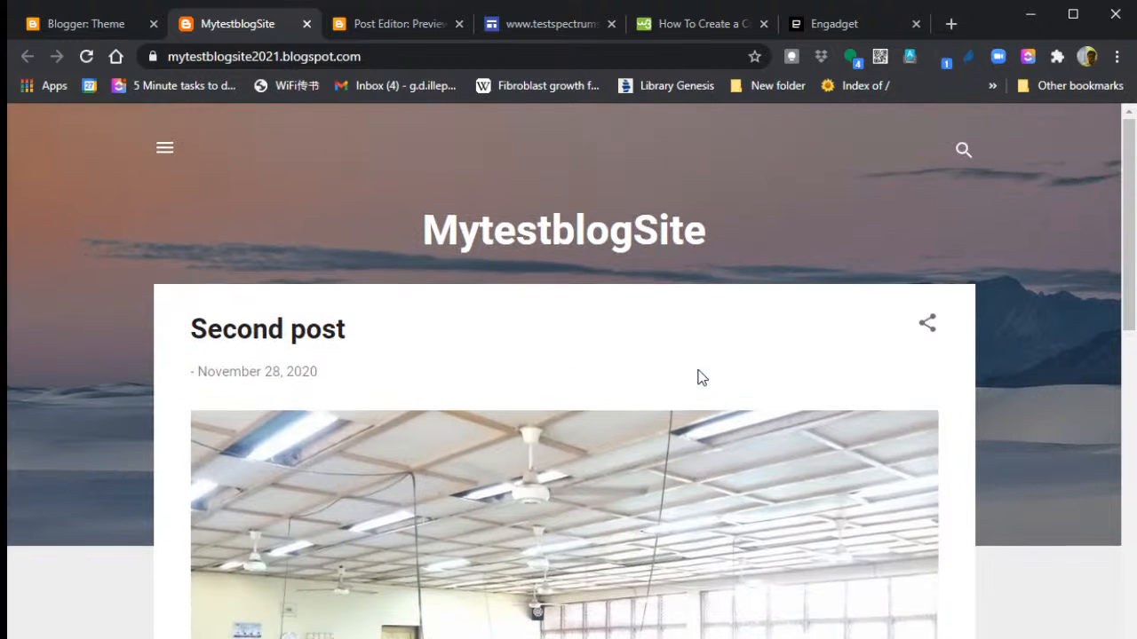
- Return to the Blogger theme gallery and apply the Soho Red theme to MytestblogSite
click(99, 26)
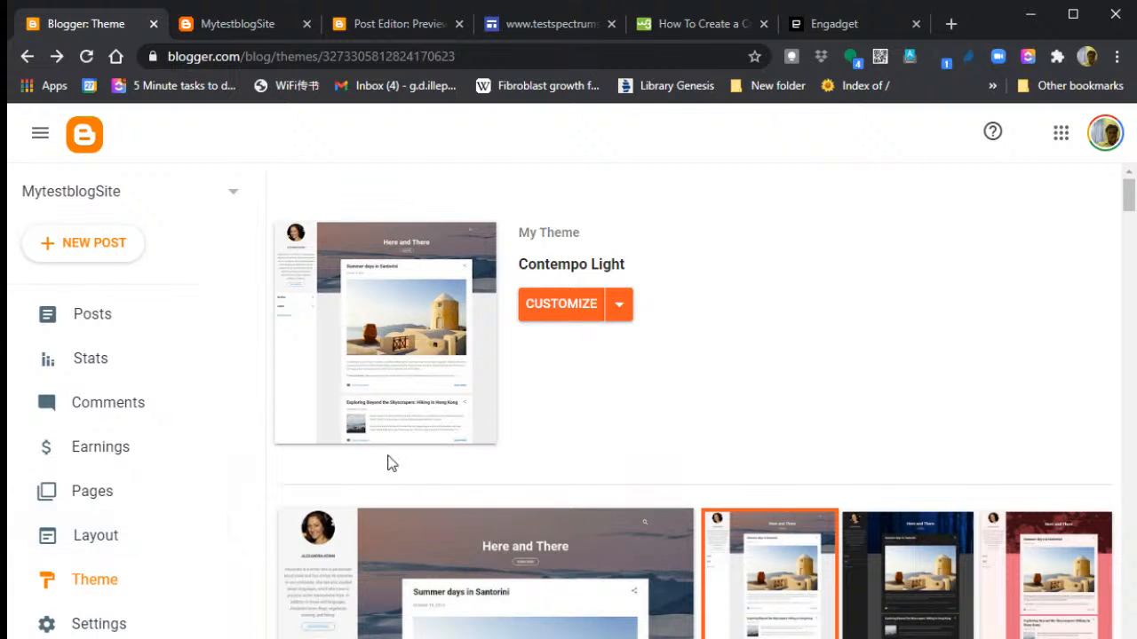
scroll(672, 401, down, 3)
scroll(968, 458, down, 5)
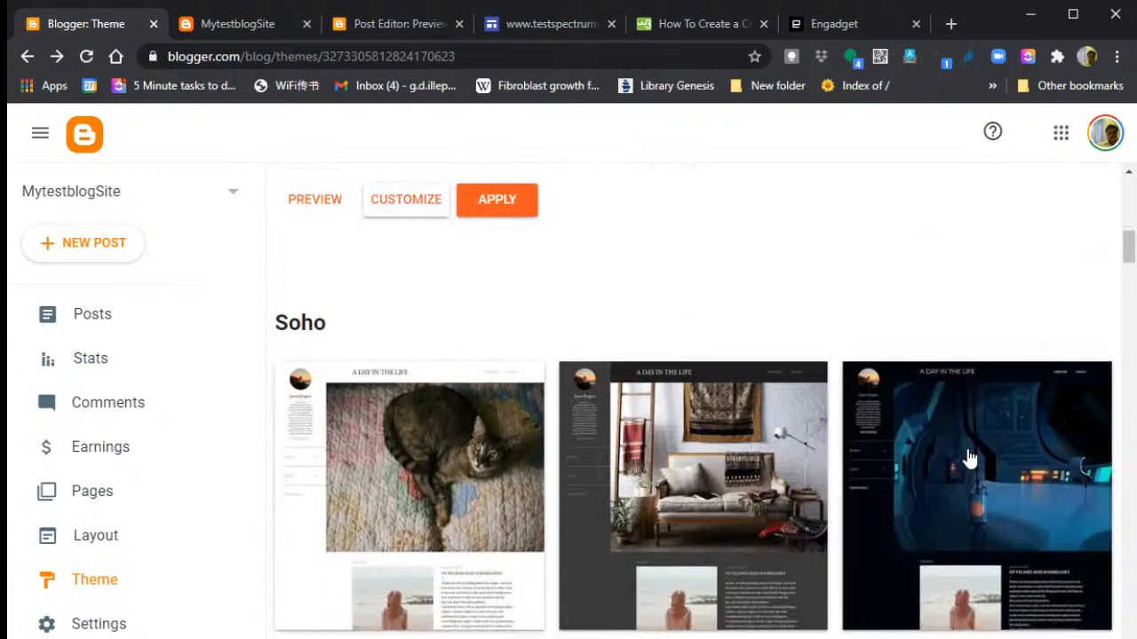
scroll(970, 459, down, 5)
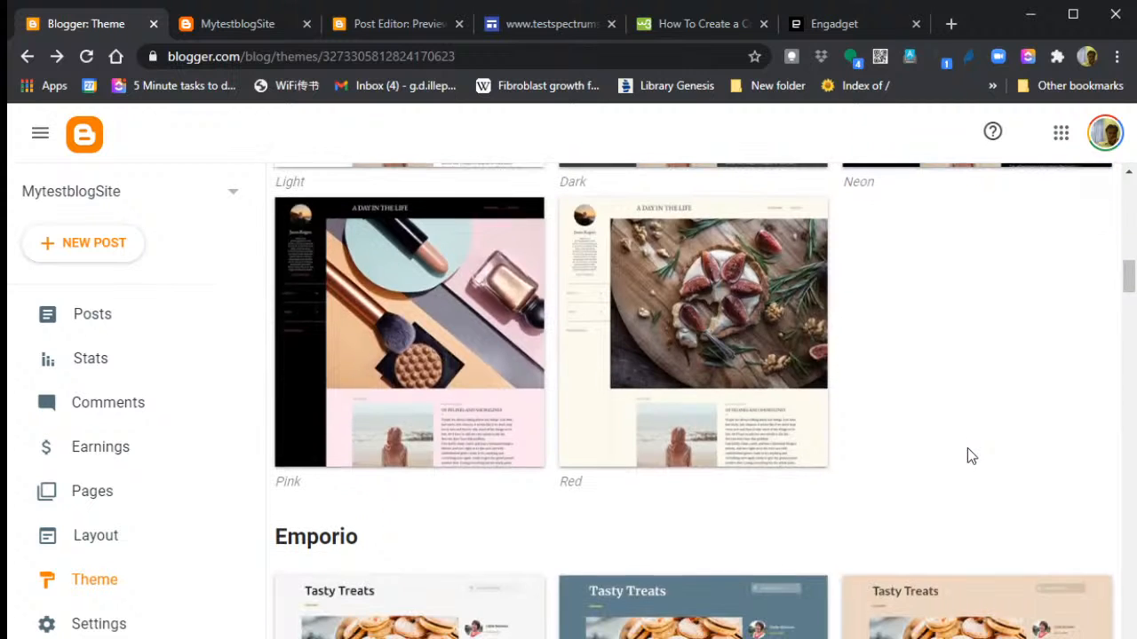
click(634, 317)
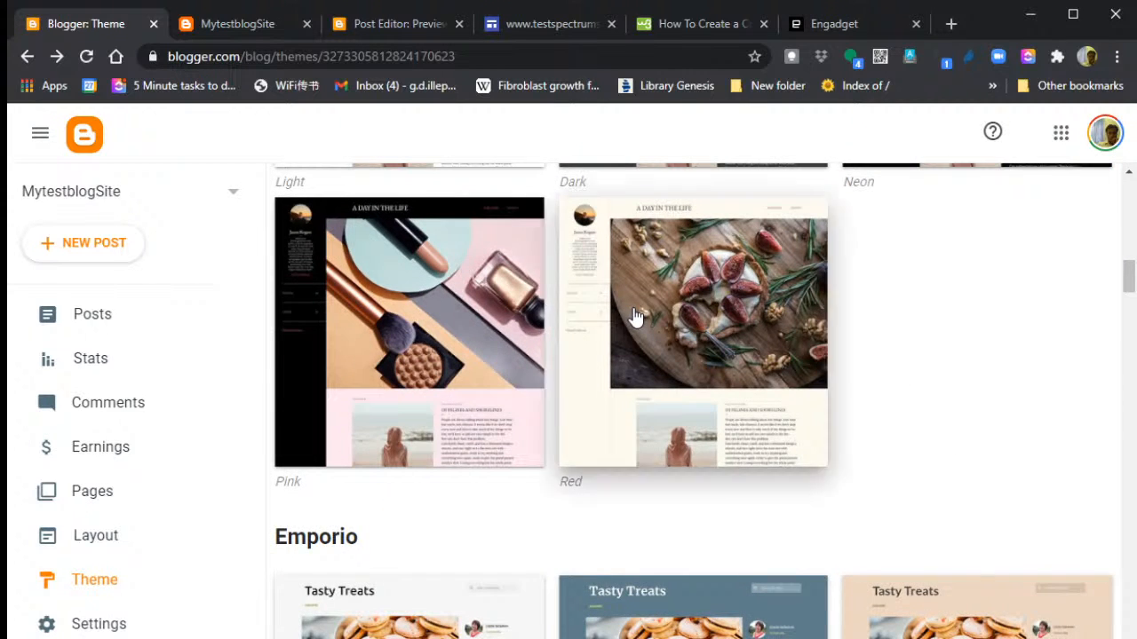
scroll(580, 423, down, 4)
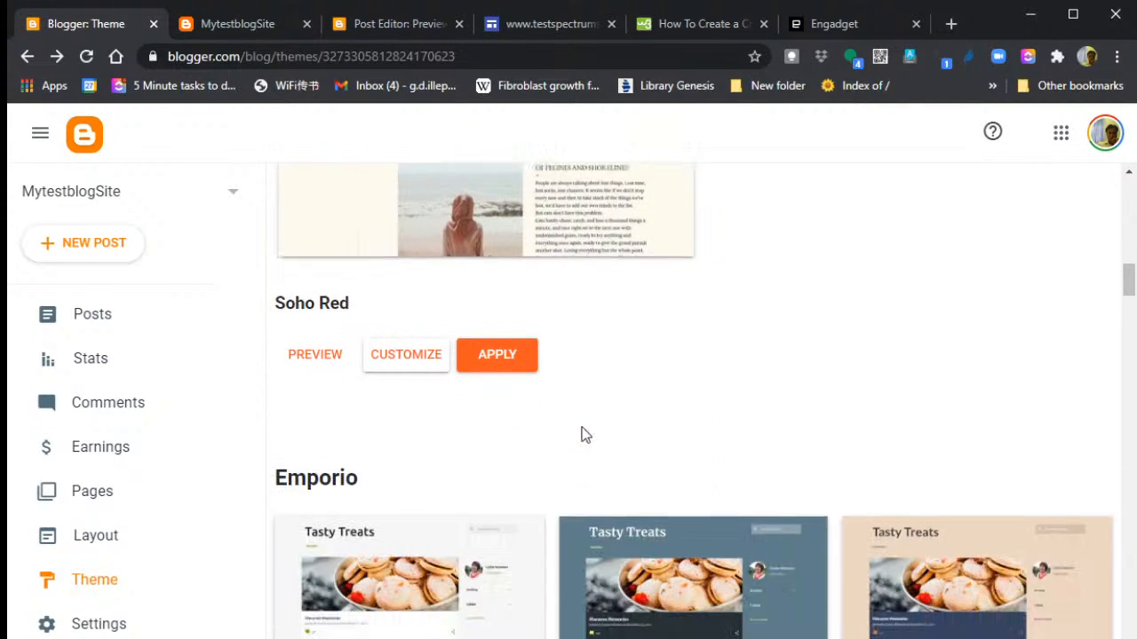
click(493, 346)
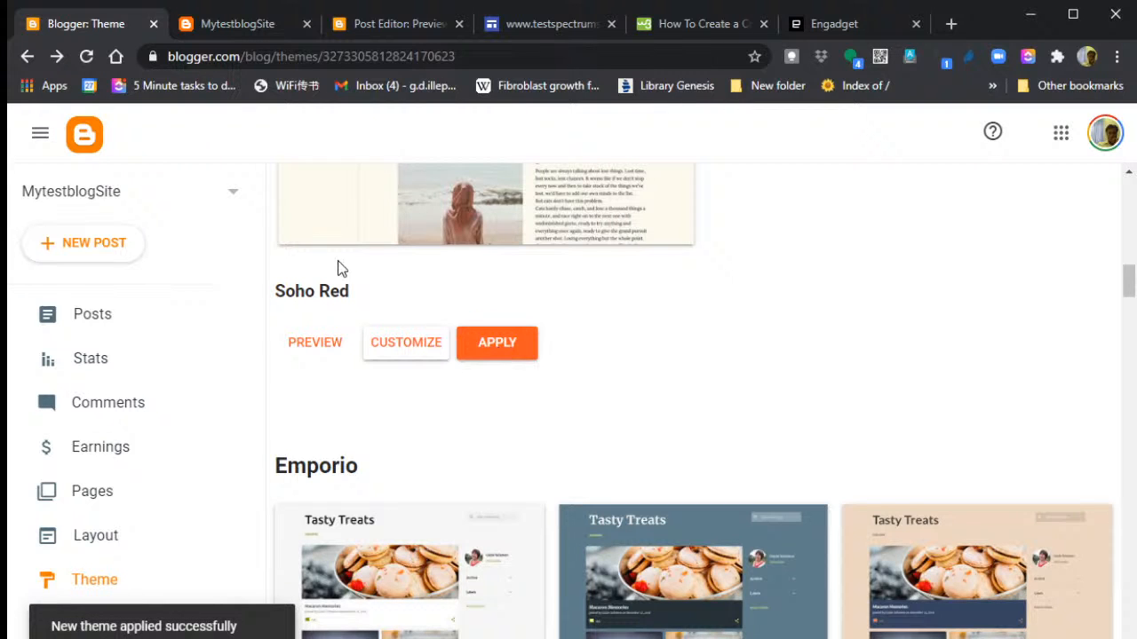
- Reload the live blog and examine the header image, featured post and latest posts in the Soho Red theme
click(258, 27)
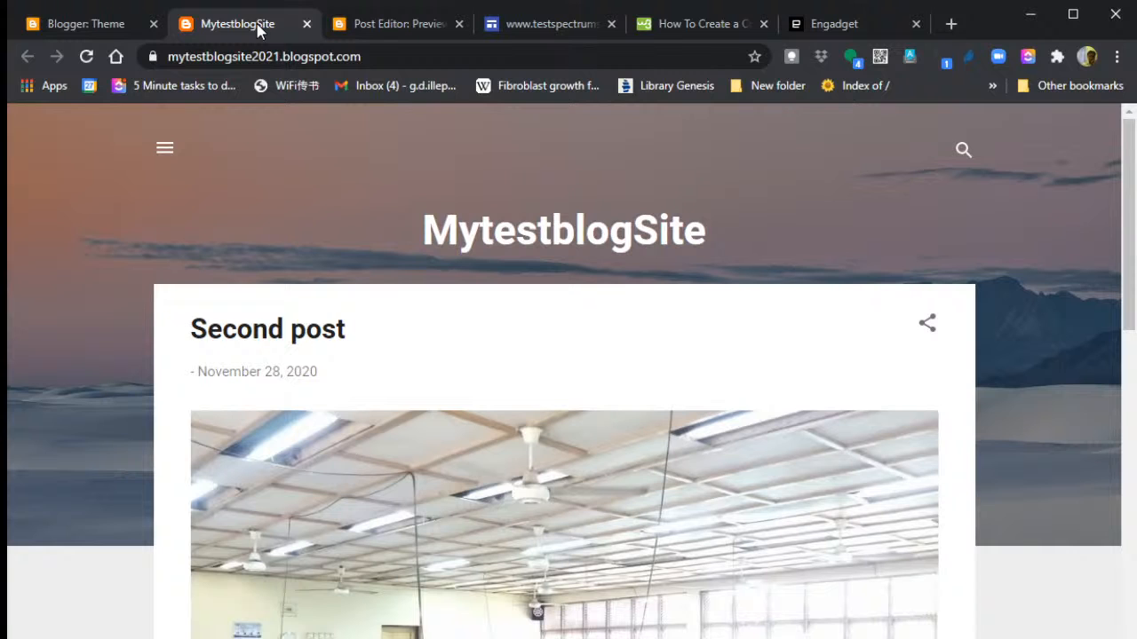
click(87, 55)
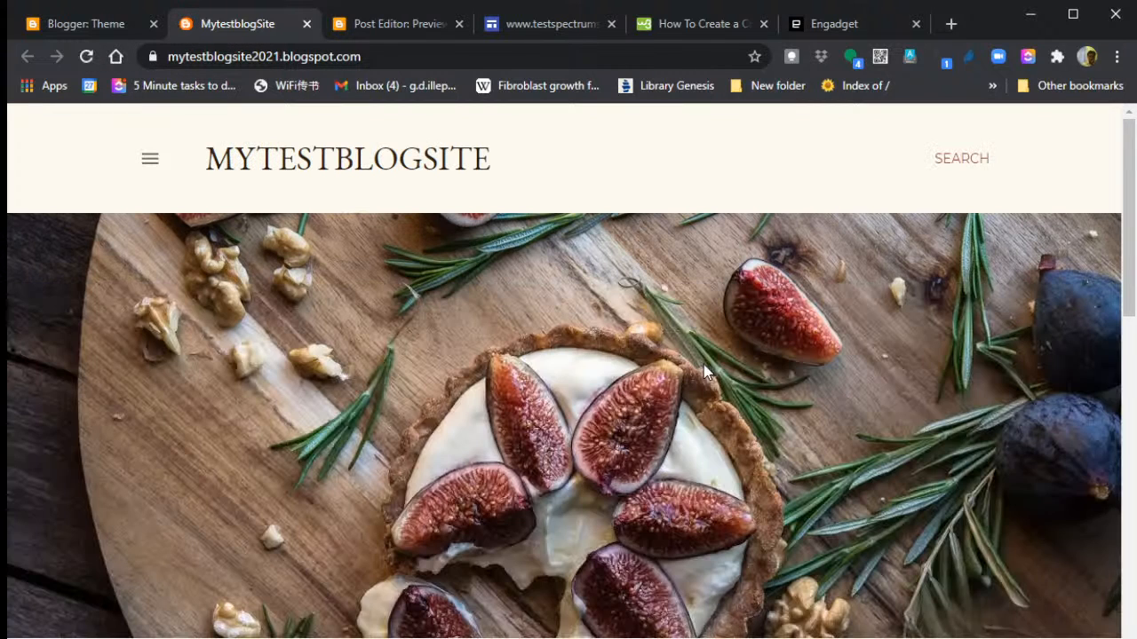
scroll(611, 317, down, 5)
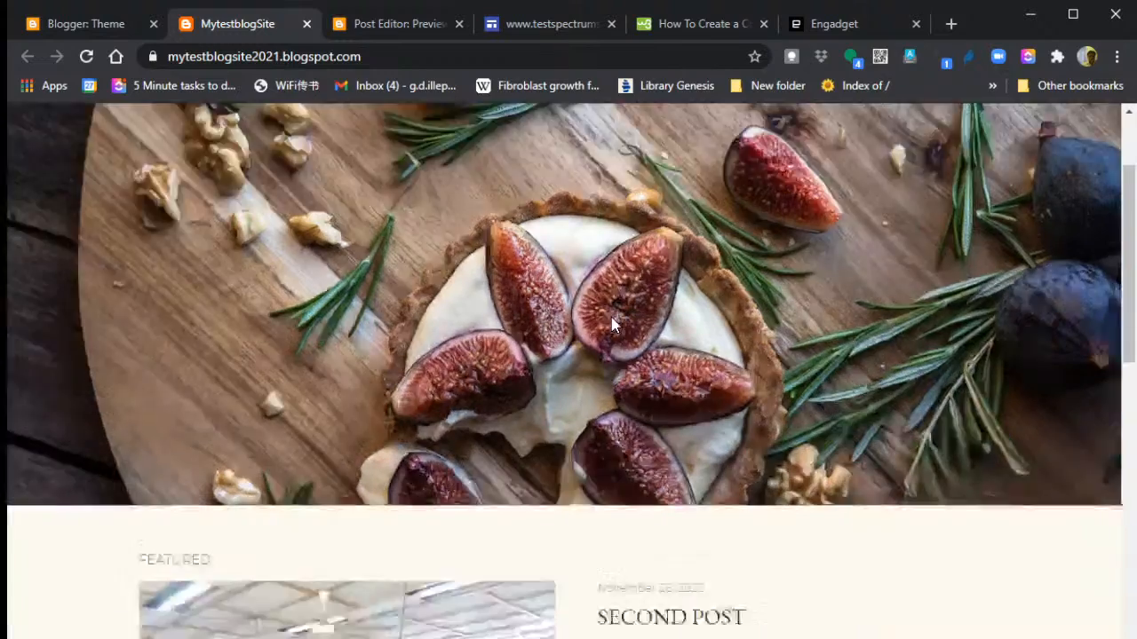
scroll(611, 317, up, 4)
scroll(535, 290, up, 1)
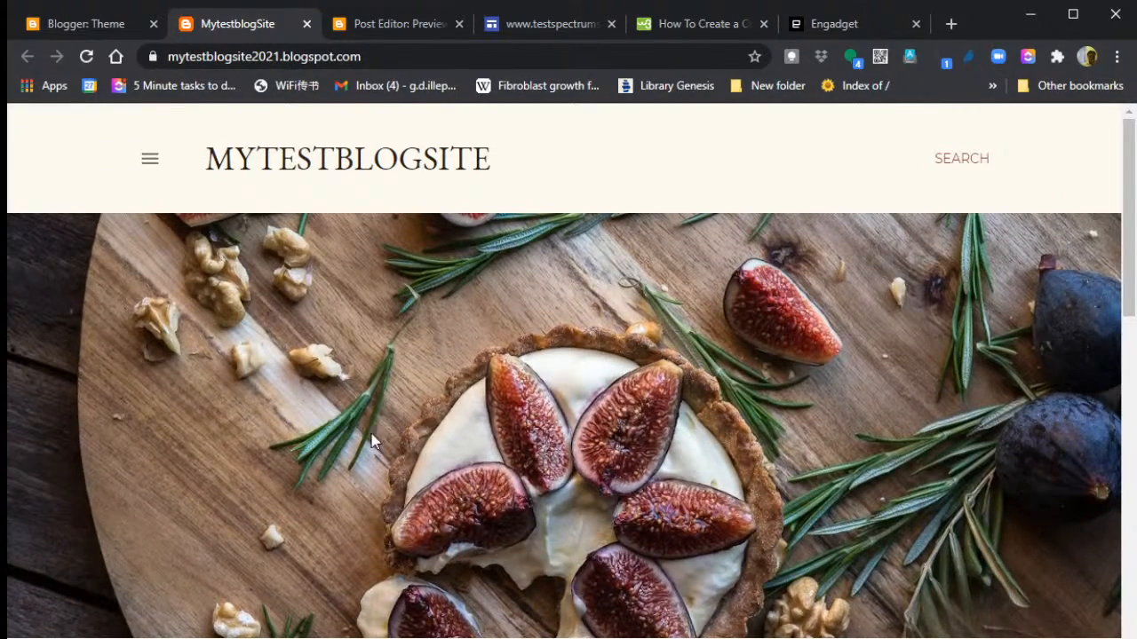
scroll(644, 314, down, 5)
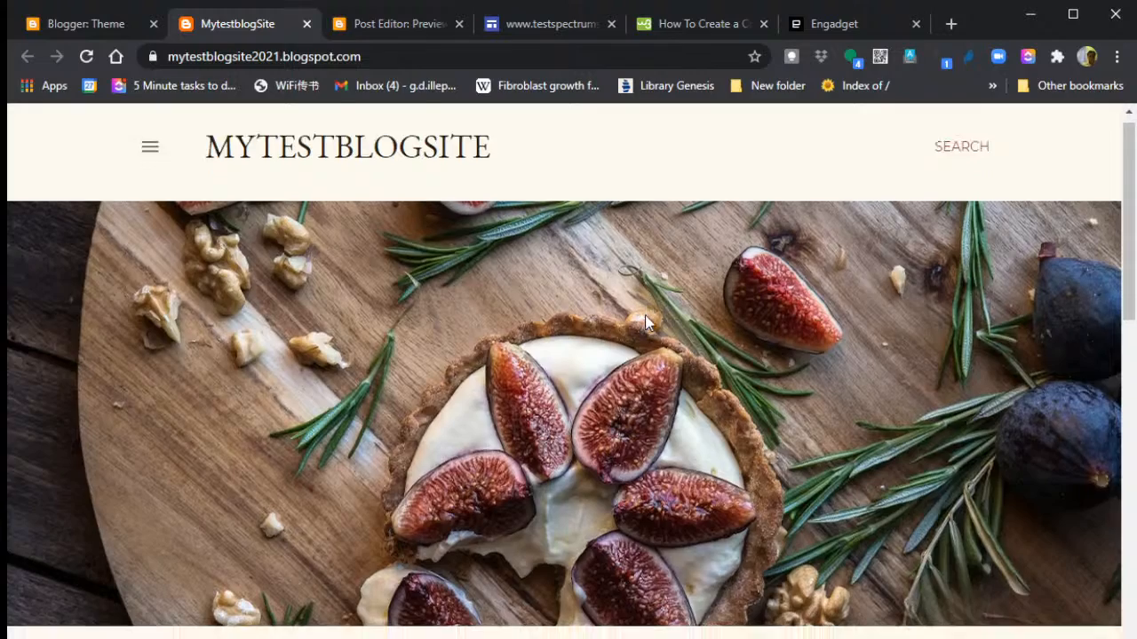
scroll(659, 462, down, 4)
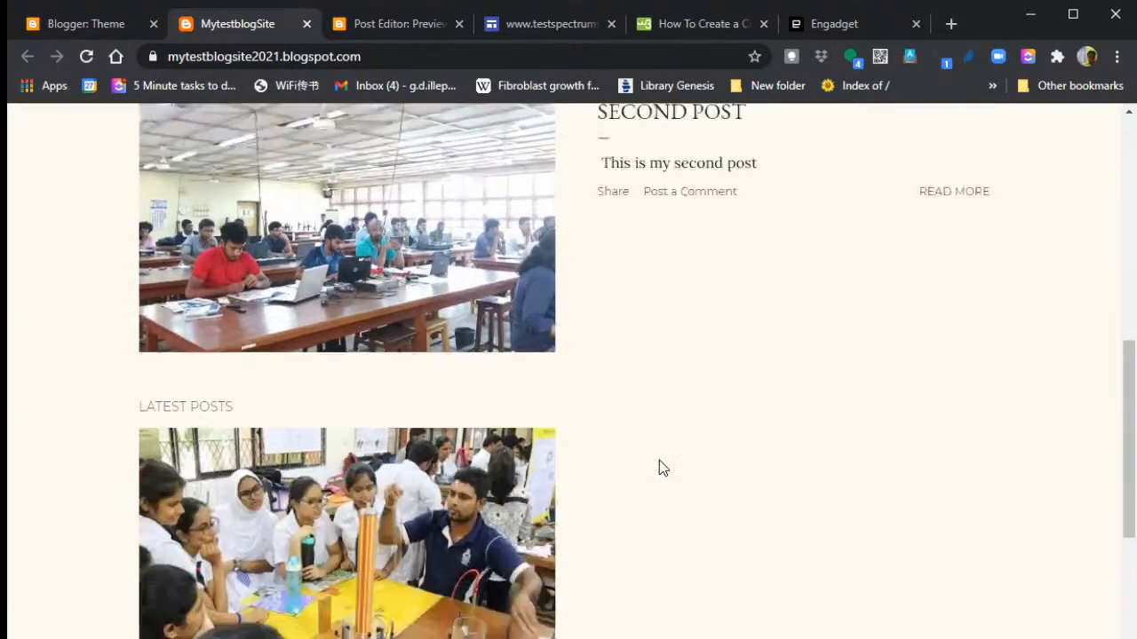
scroll(659, 460, up, 9)
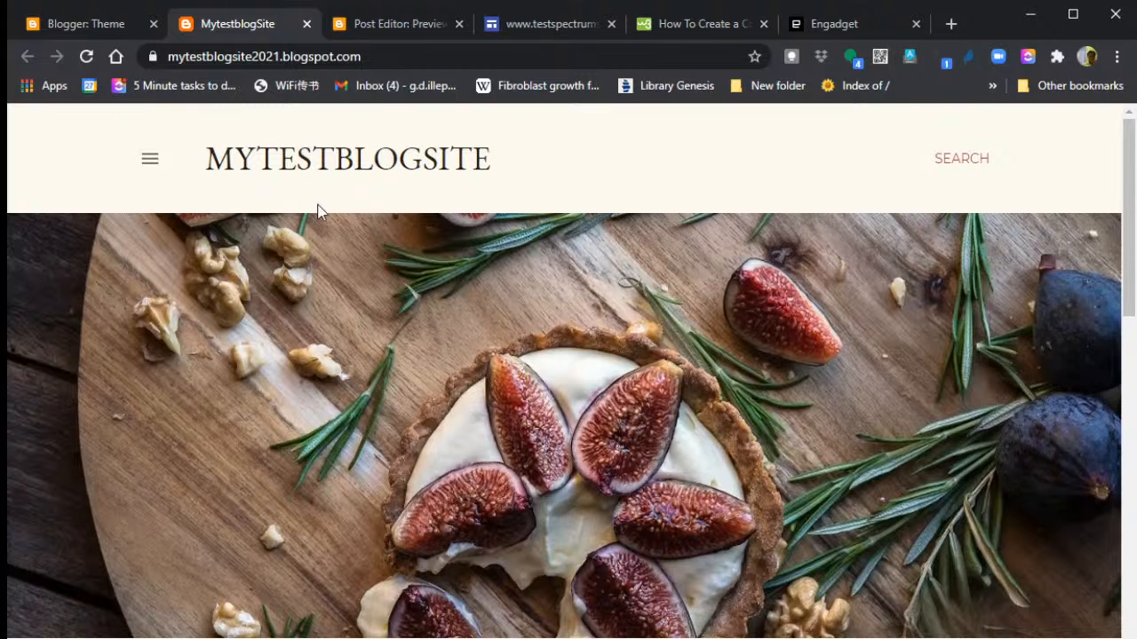
- Open the Soho Red theme for customizing and replace its background image with the blue-purple light burst from the Abstract category
click(103, 26)
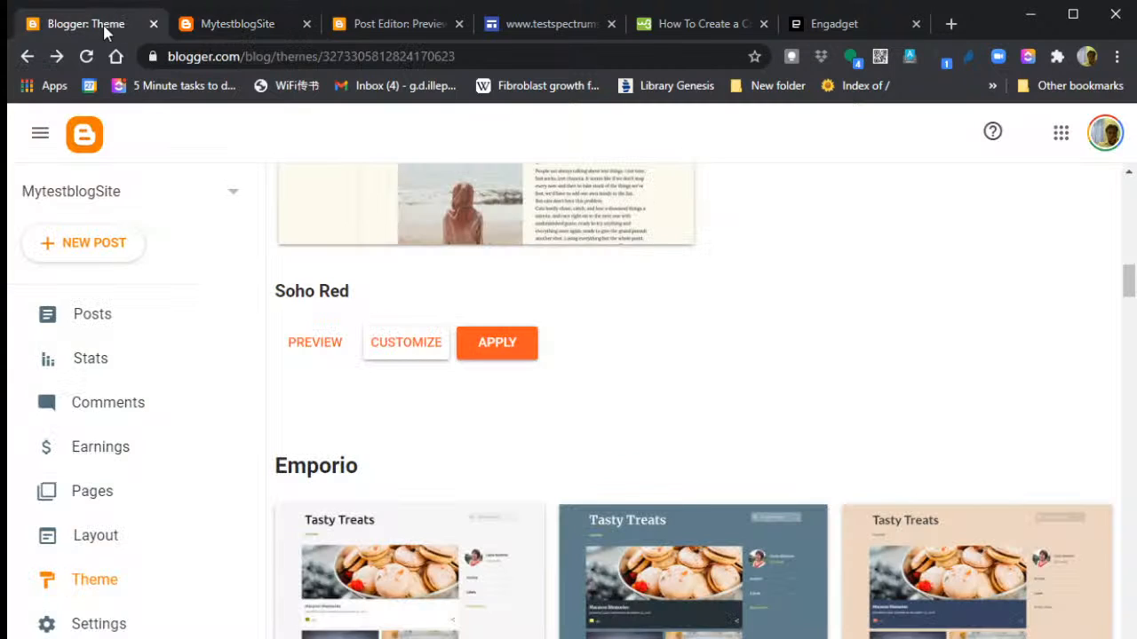
scroll(589, 213, up, 4)
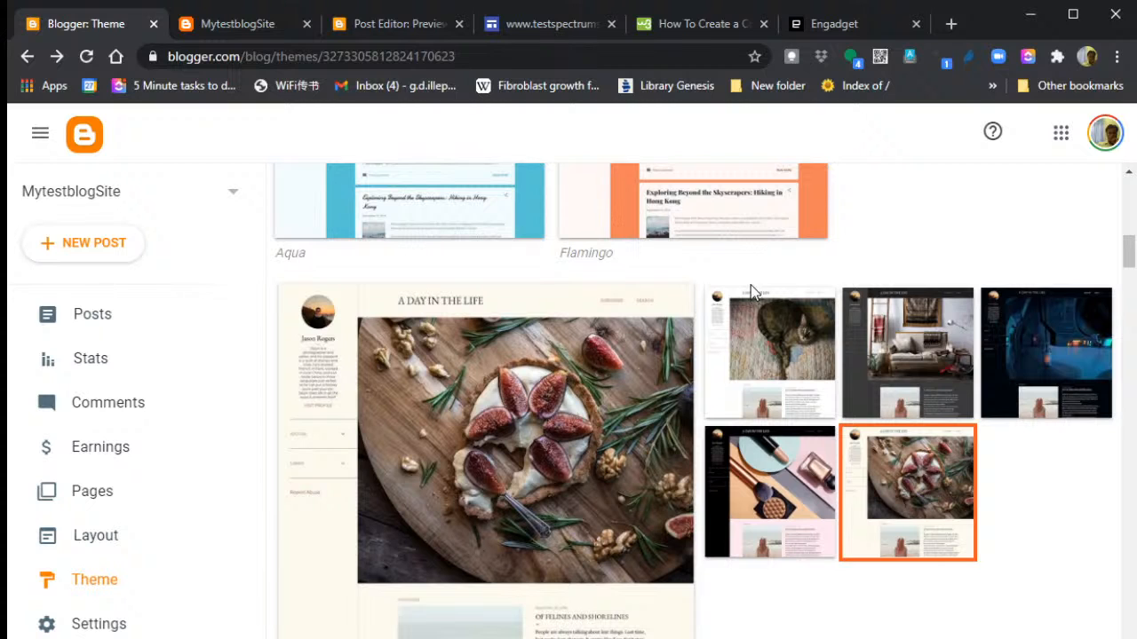
scroll(678, 484, down, 3)
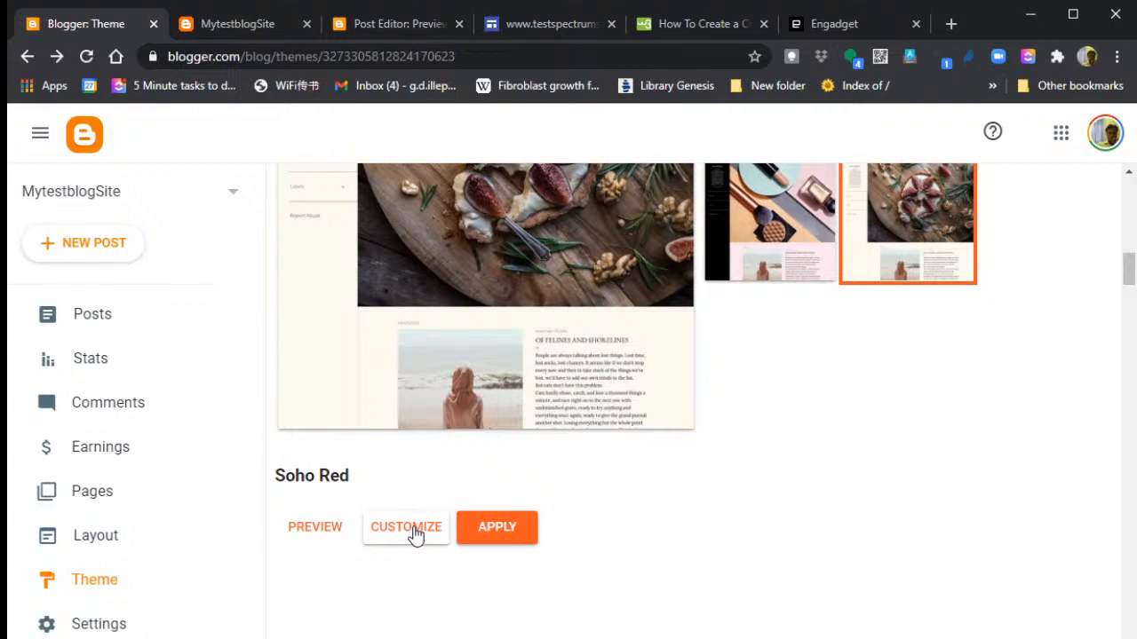
click(412, 531)
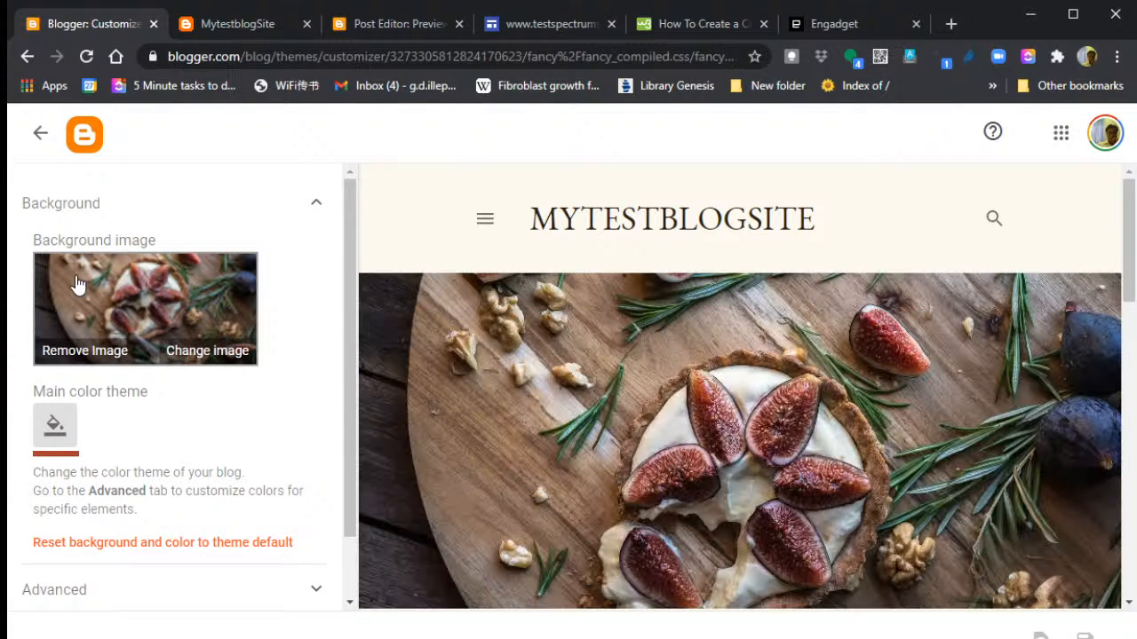
click(213, 350)
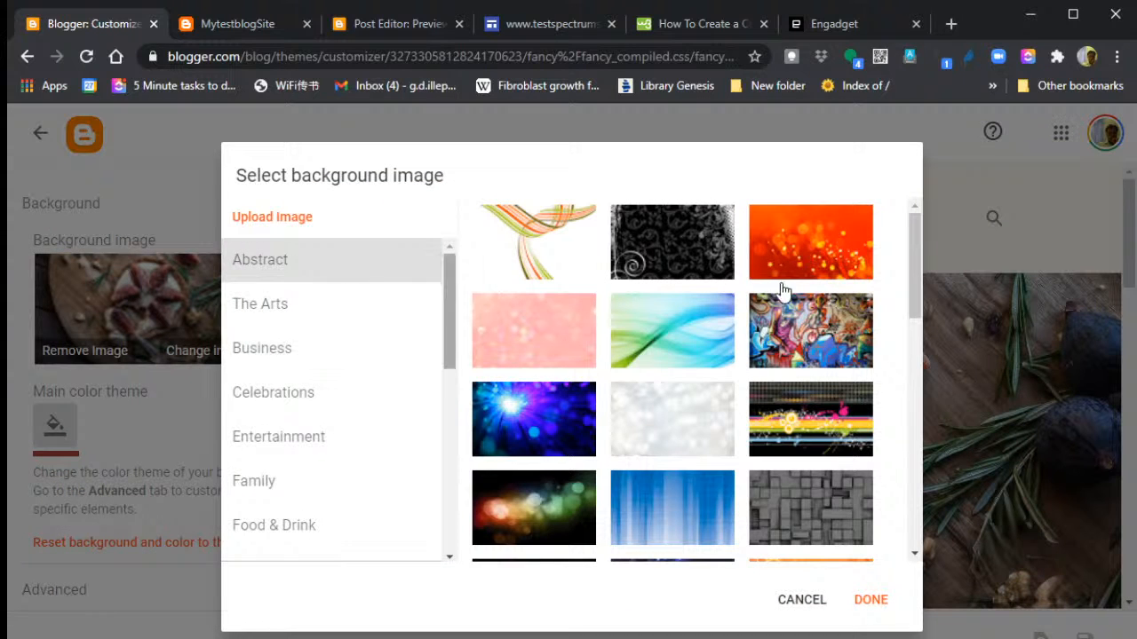
click(543, 435)
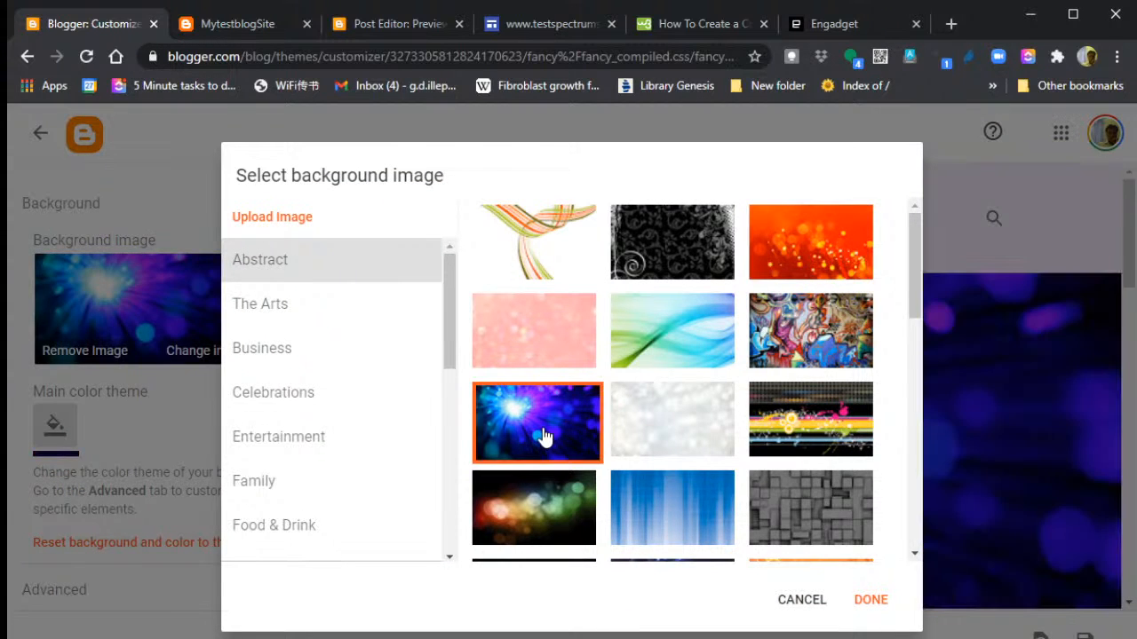
click(870, 602)
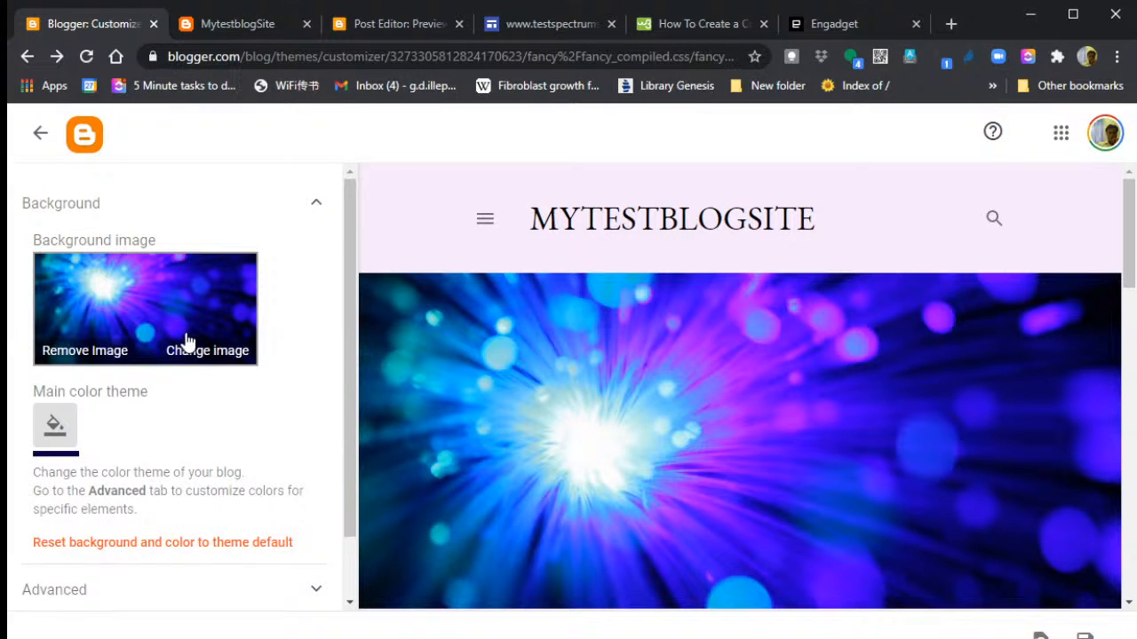
- Check the posts in the customizer preview, save the customized Soho Red theme and return to the blog's theme page
scroll(185, 341, down, 1)
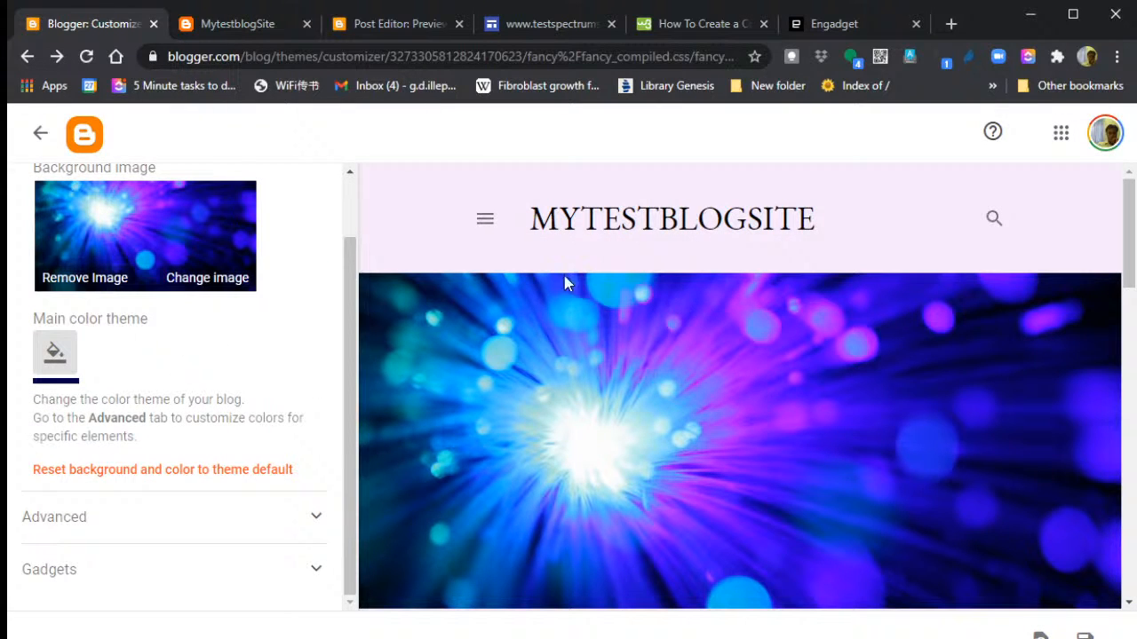
click(40, 132)
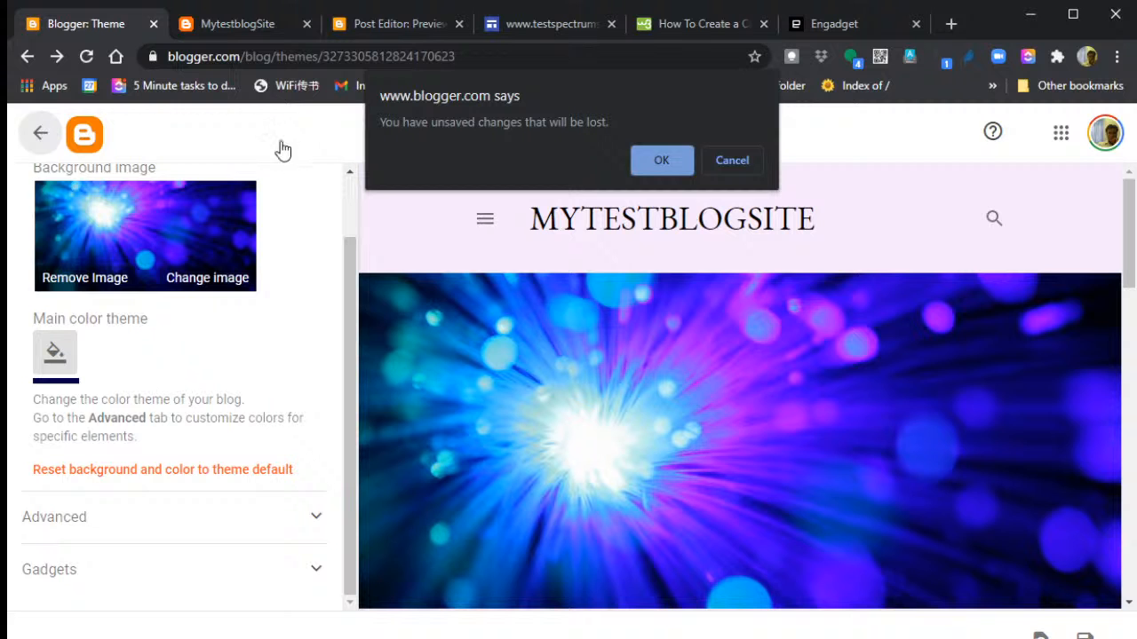
click(730, 160)
scroll(901, 337, down, 10)
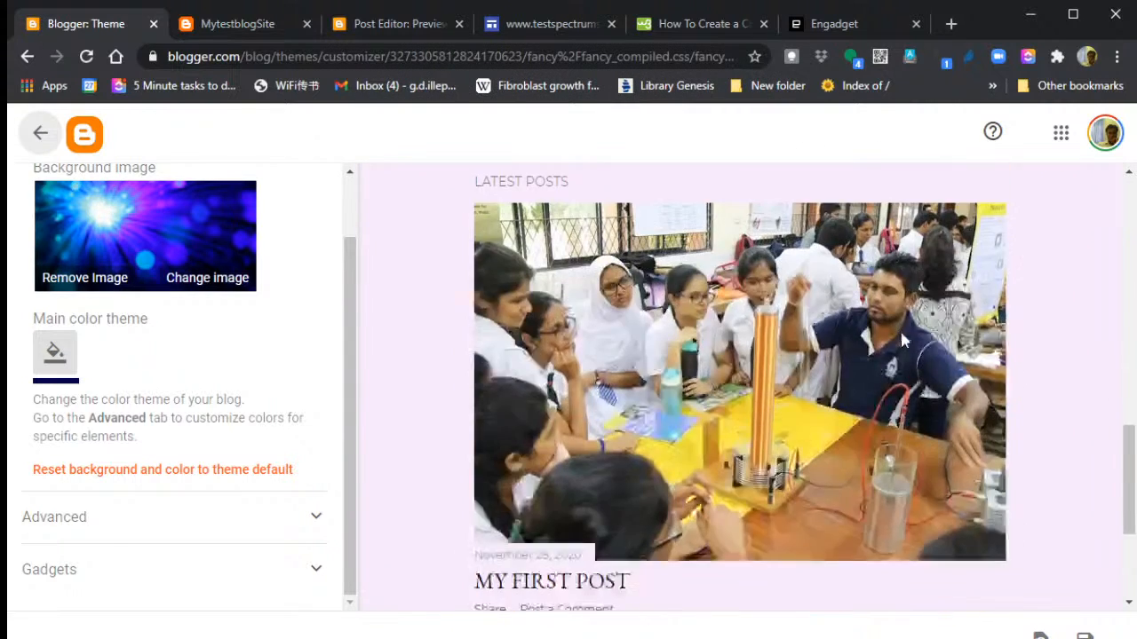
scroll(901, 338, down, 3)
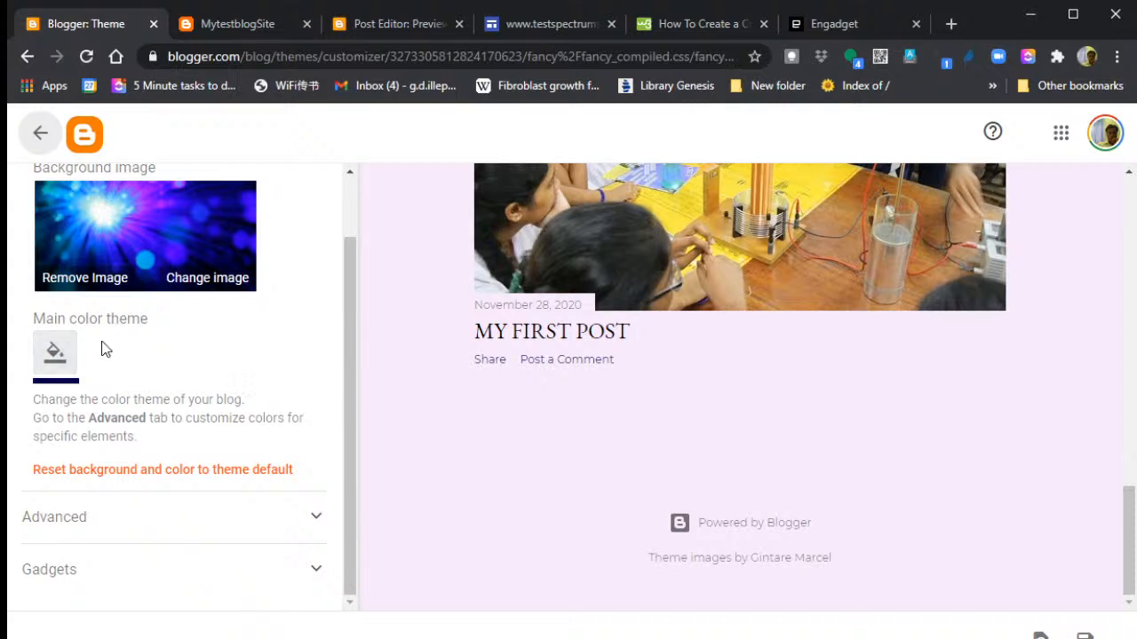
scroll(114, 347, up, 1)
scroll(113, 347, down, 1)
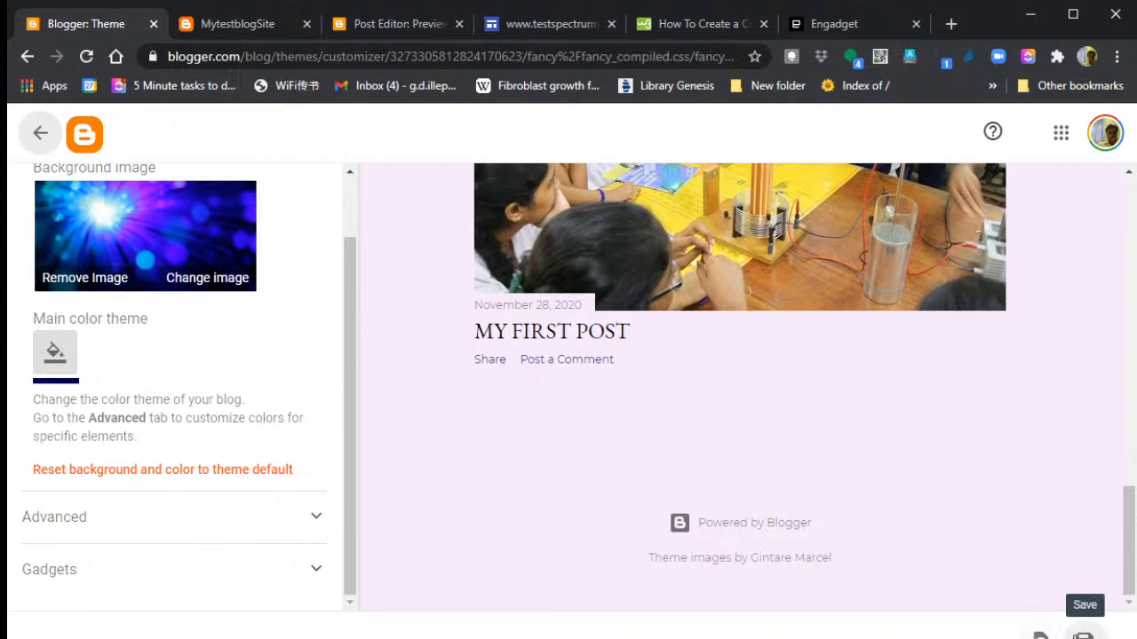
click(1085, 635)
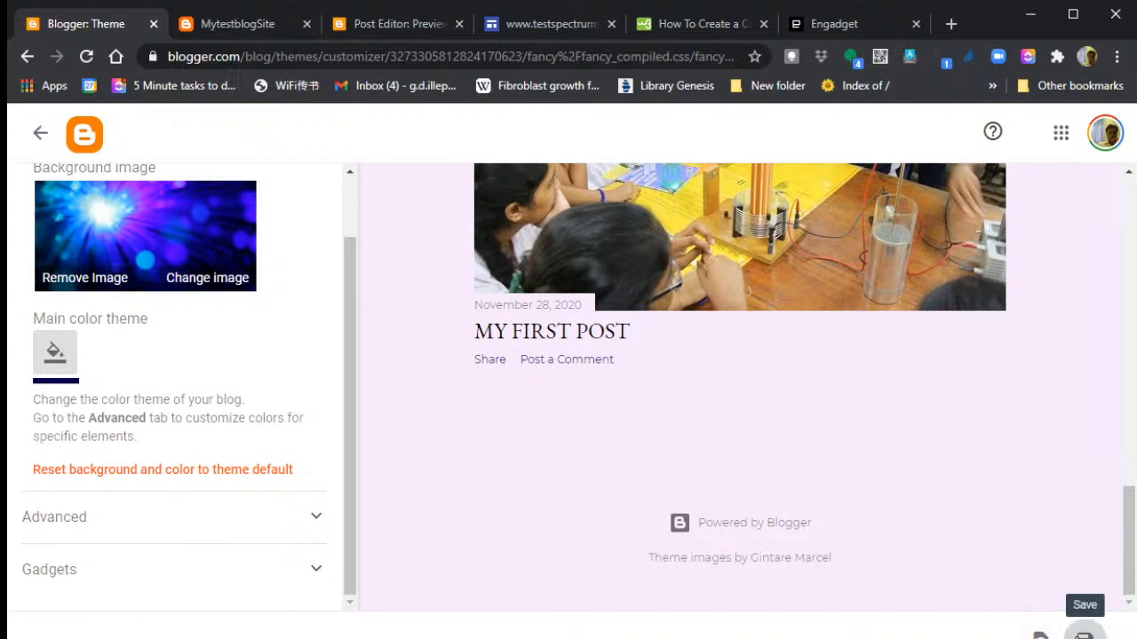
click(48, 137)
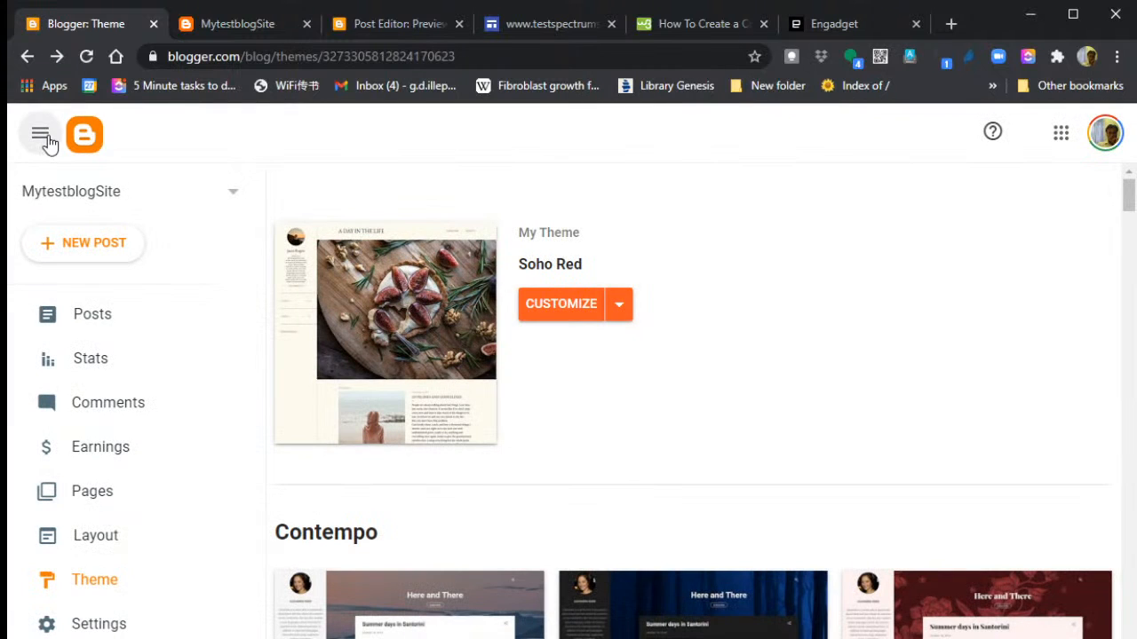
- Reload the live blog and examine the header image, featured post and latest posts with the customized Soho Red background
click(262, 25)
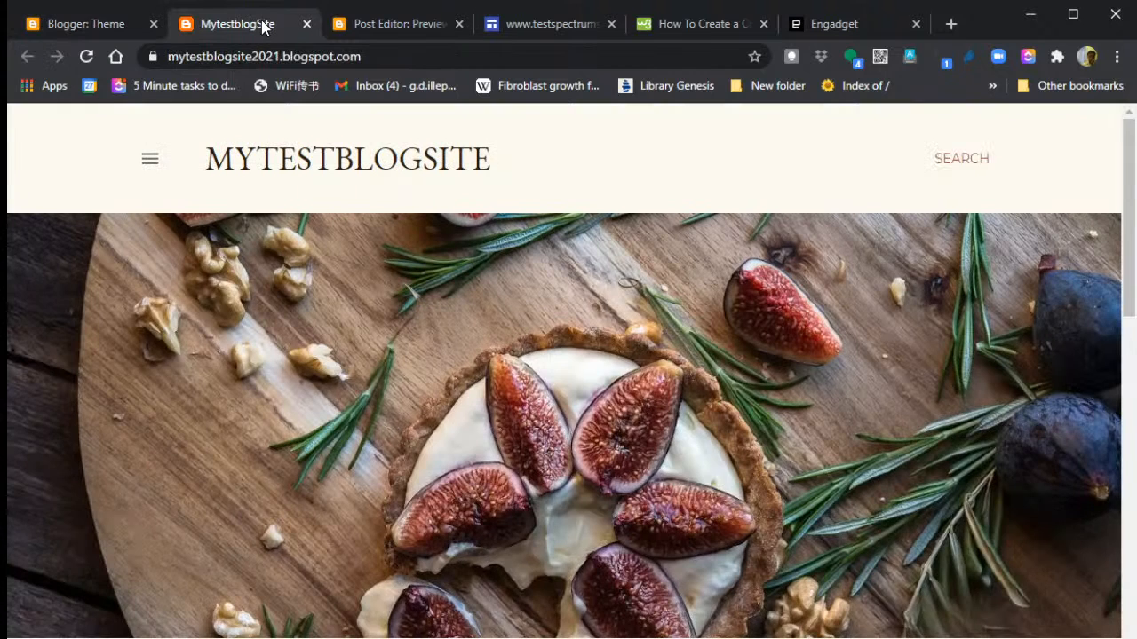
click(86, 56)
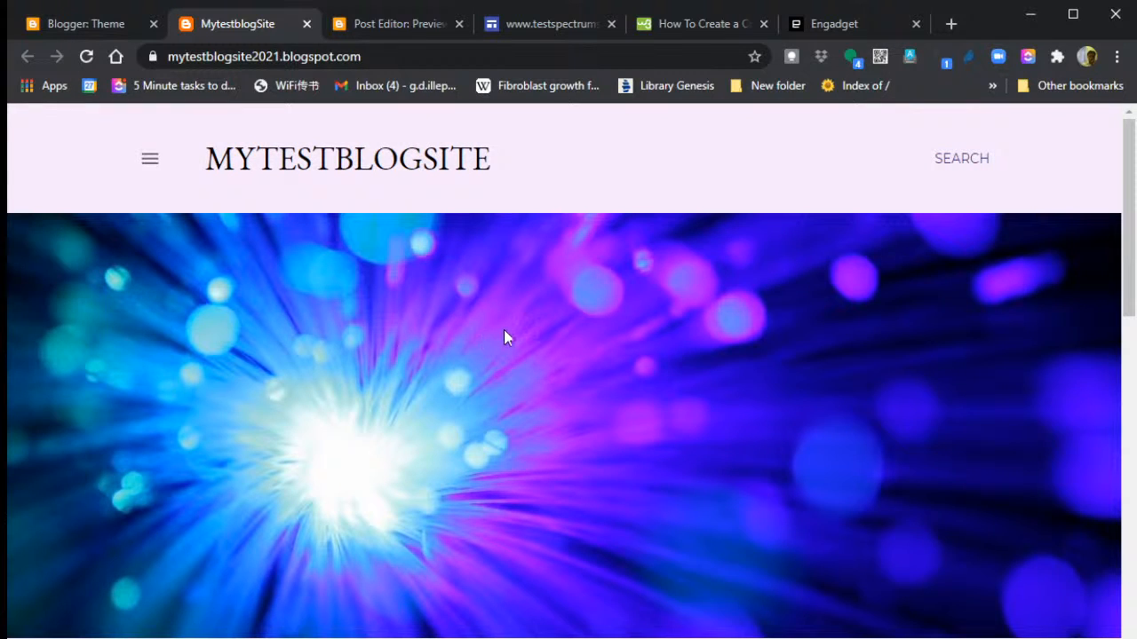
scroll(504, 338, down, 1)
scroll(630, 338, down, 4)
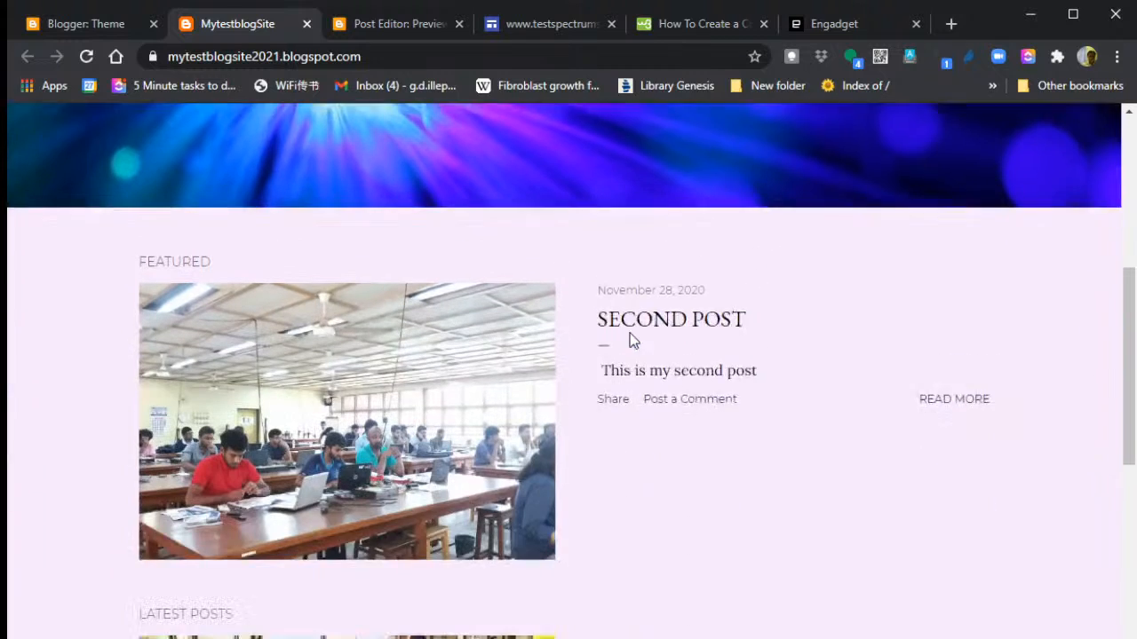
scroll(612, 434, down, 3)
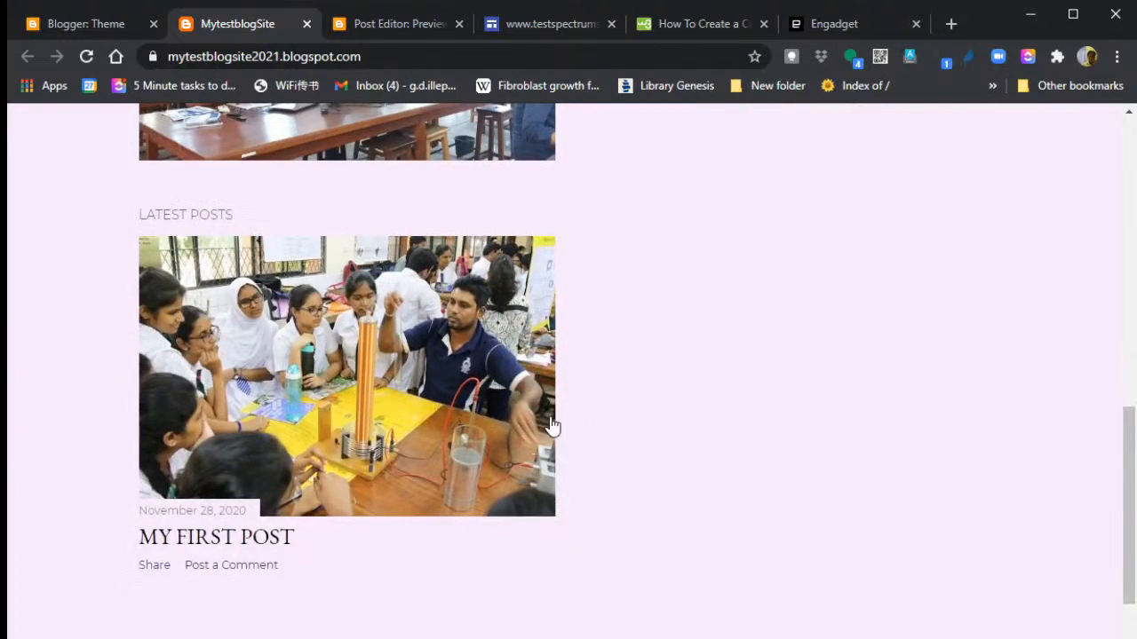
scroll(548, 424, up, 7)
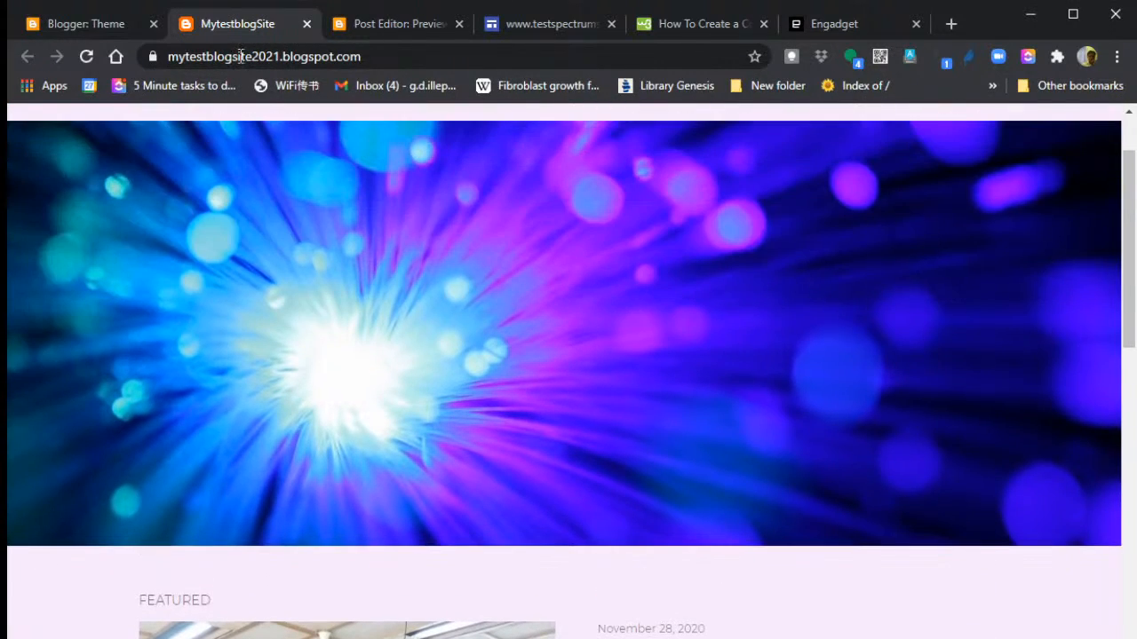
click(101, 23)
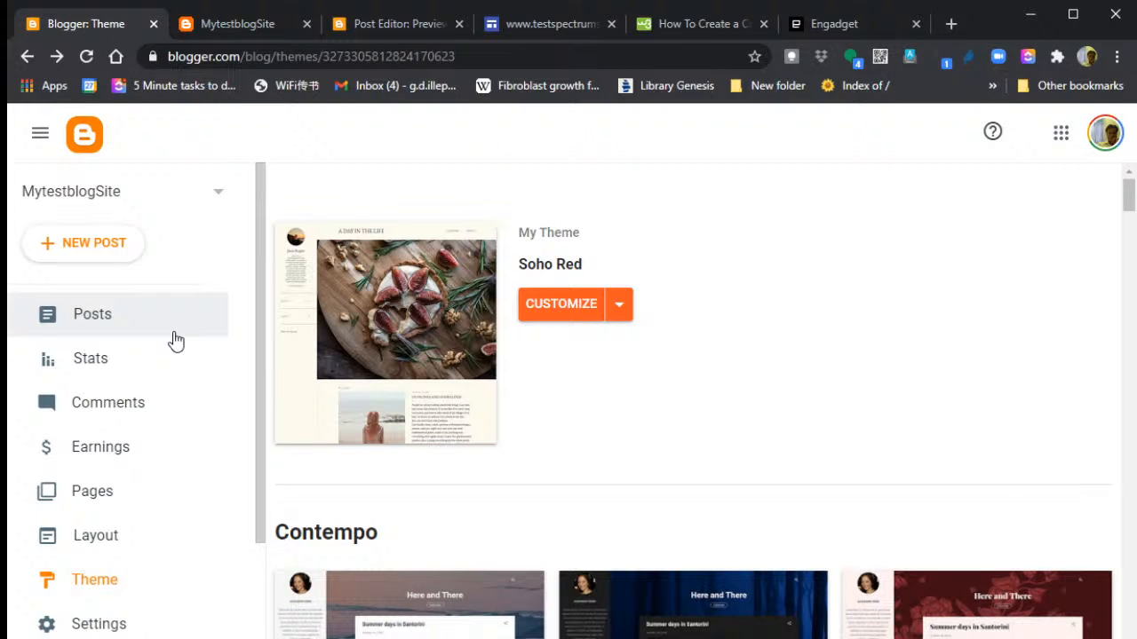
scroll(175, 341, down, 2)
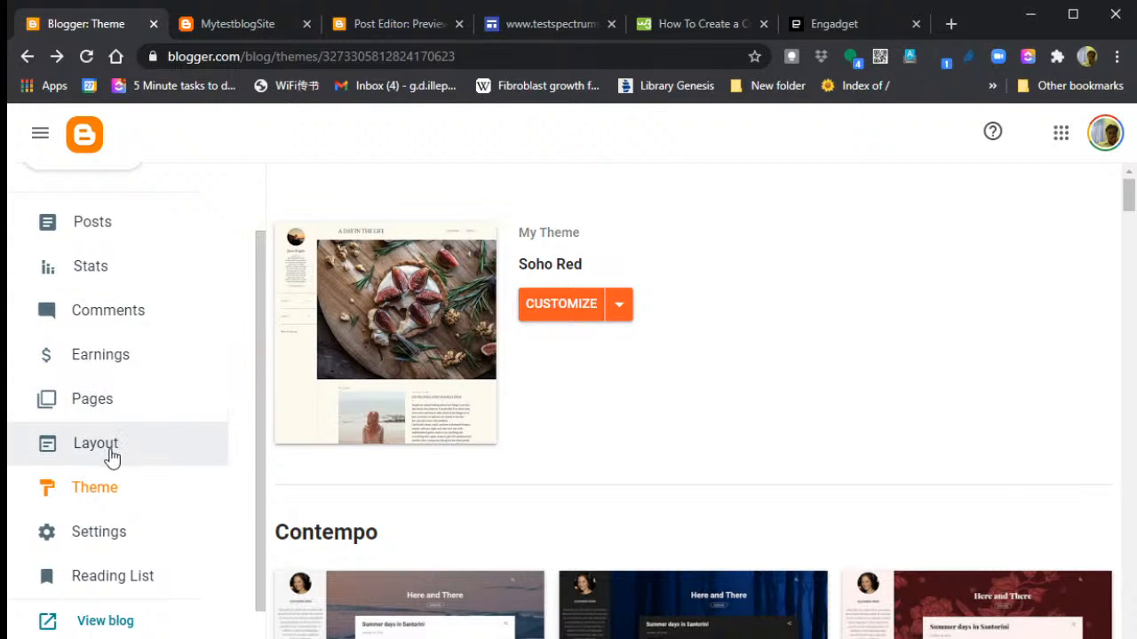
click(260, 33)
scroll(769, 306, down, 3)
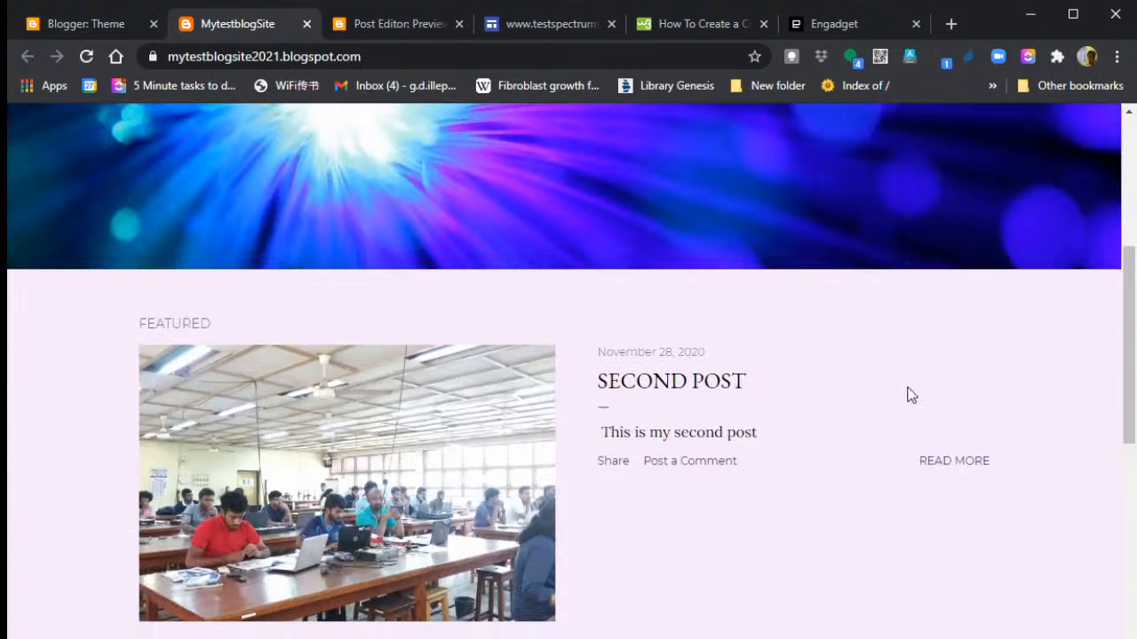
- Review the gadgets in MytestblogSite's layout and add a Search This Blog gadget to the sidebar
click(80, 24)
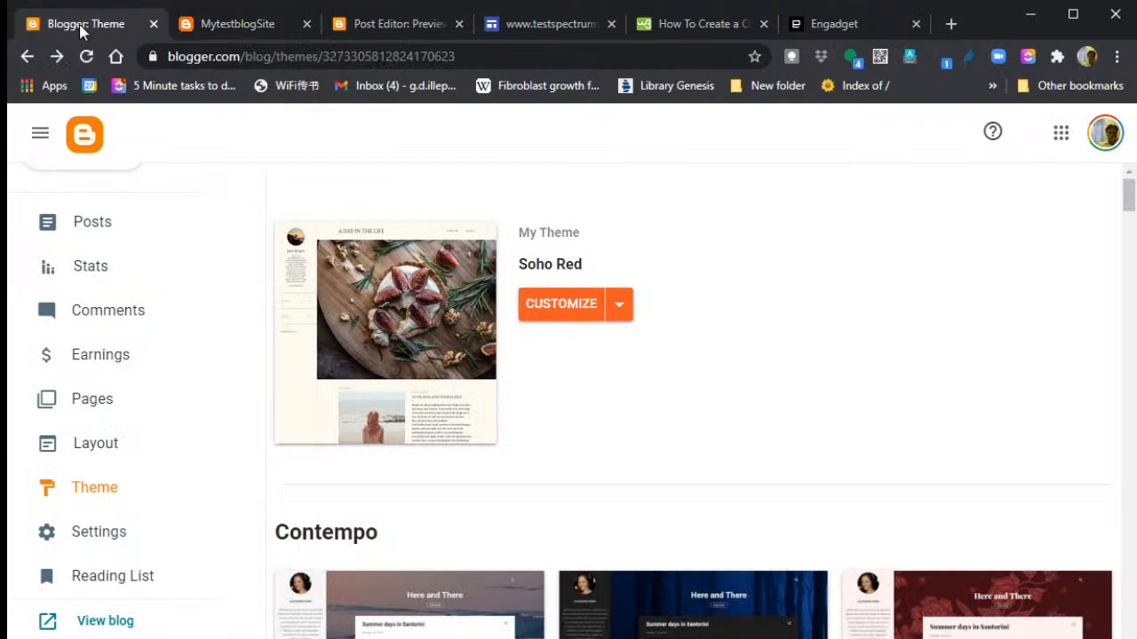
click(96, 449)
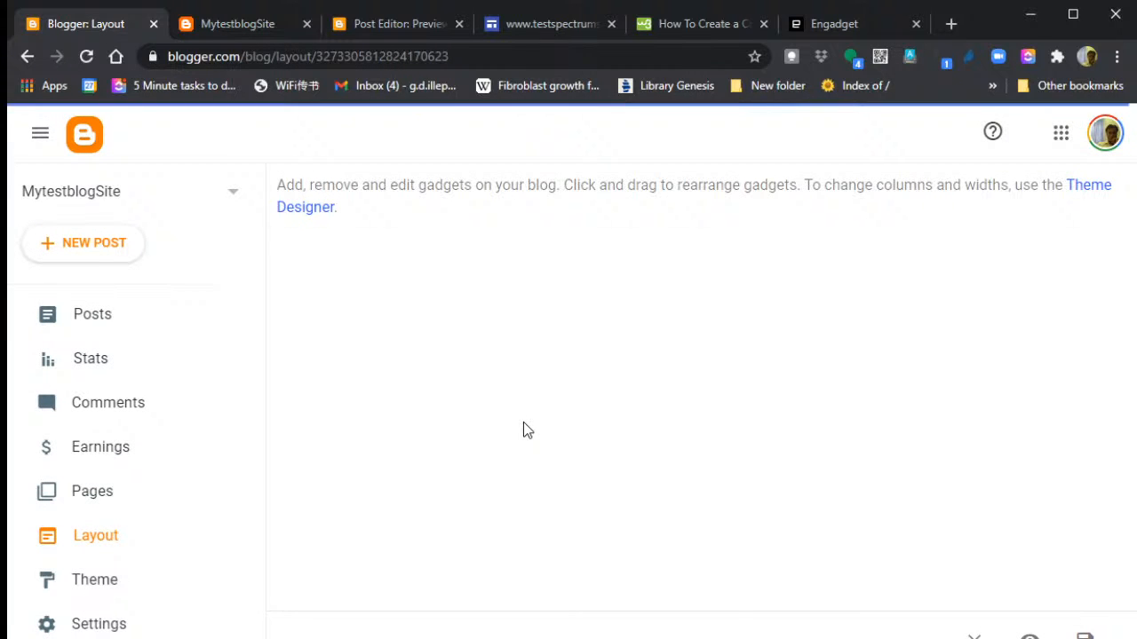
scroll(720, 310, down, 1)
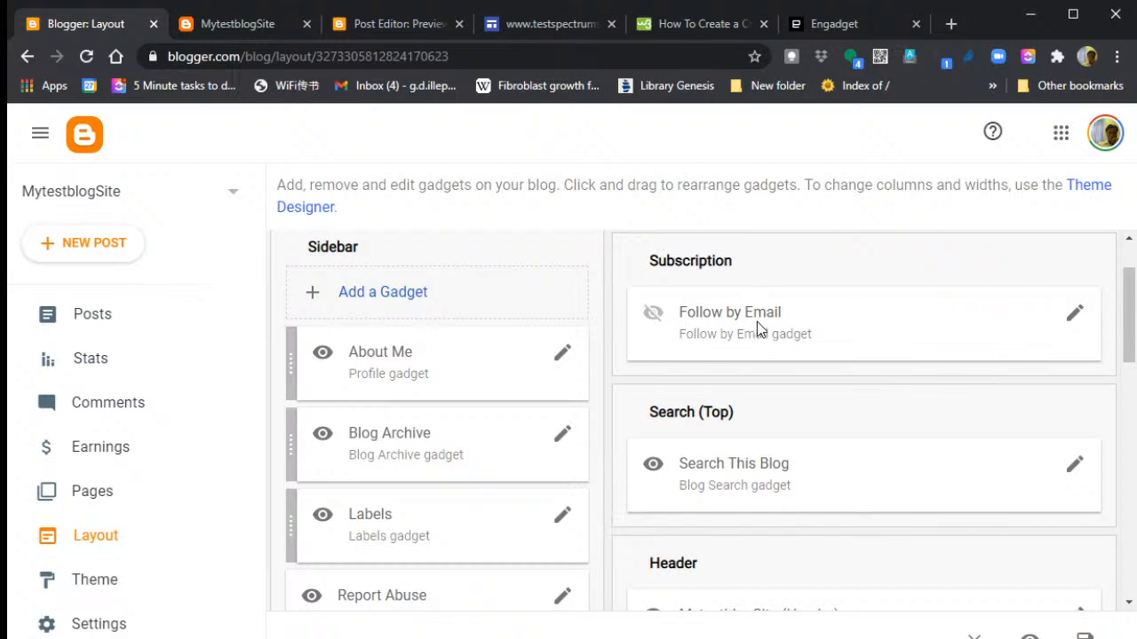
scroll(813, 395, down, 1)
scroll(702, 517, down, 3)
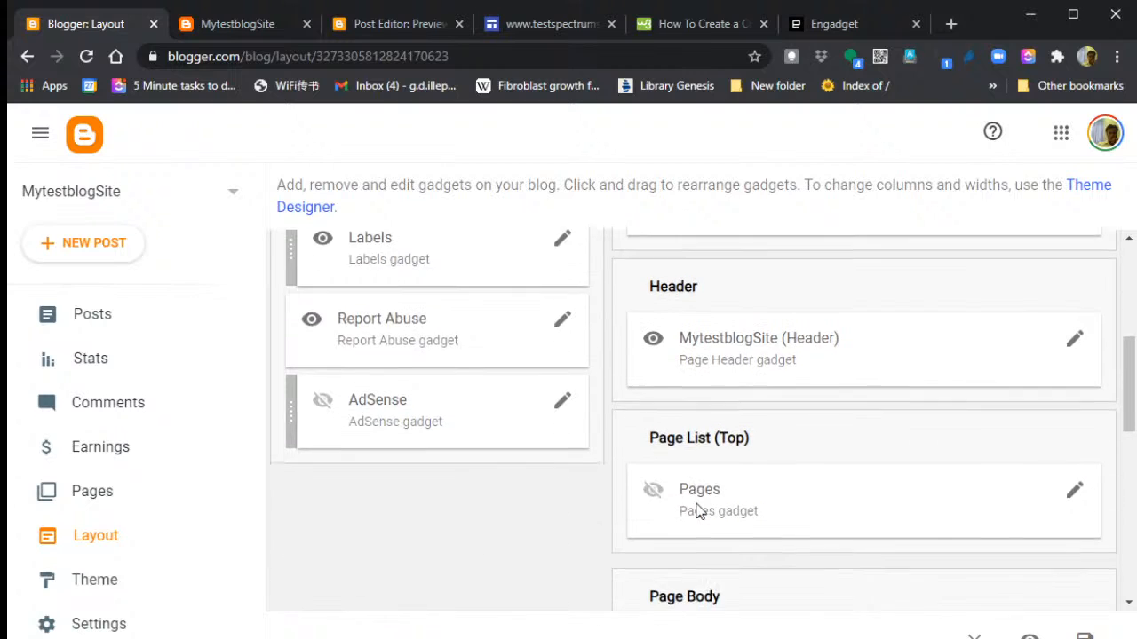
scroll(697, 508, up, 5)
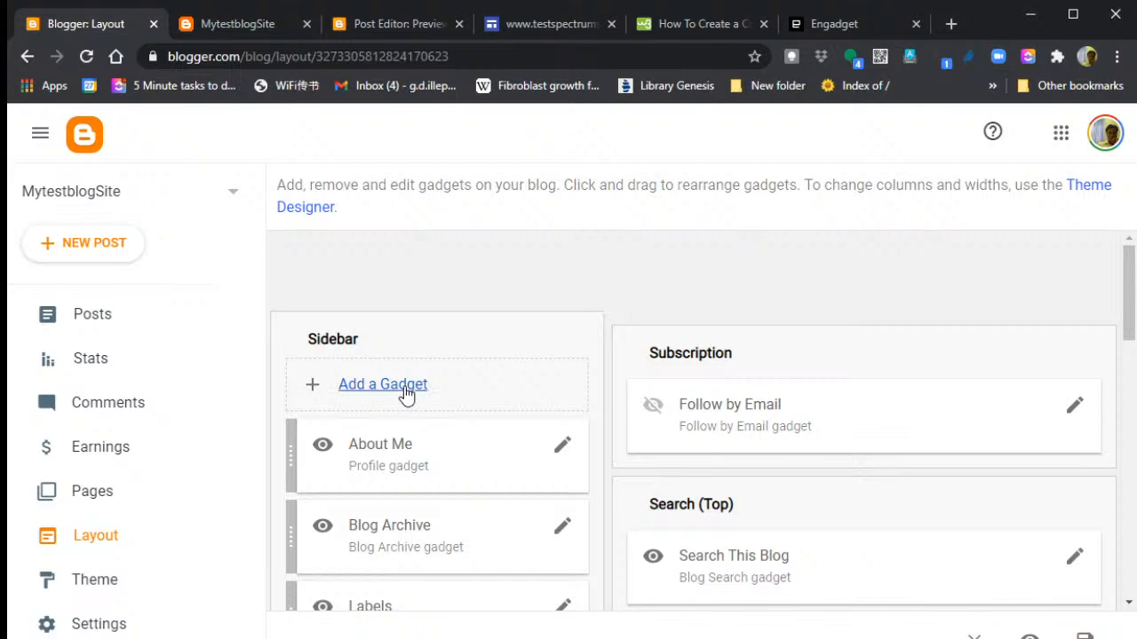
click(406, 390)
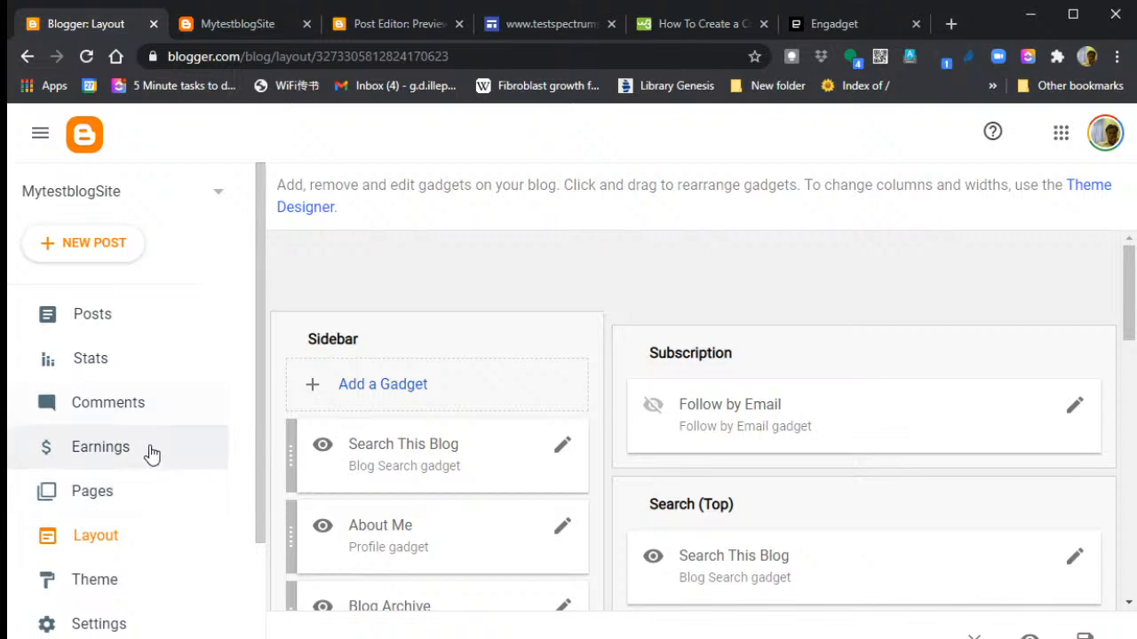
- Create a new blank page for MytestblogSite and return to the page list, leaving it as an untitled draft
click(105, 493)
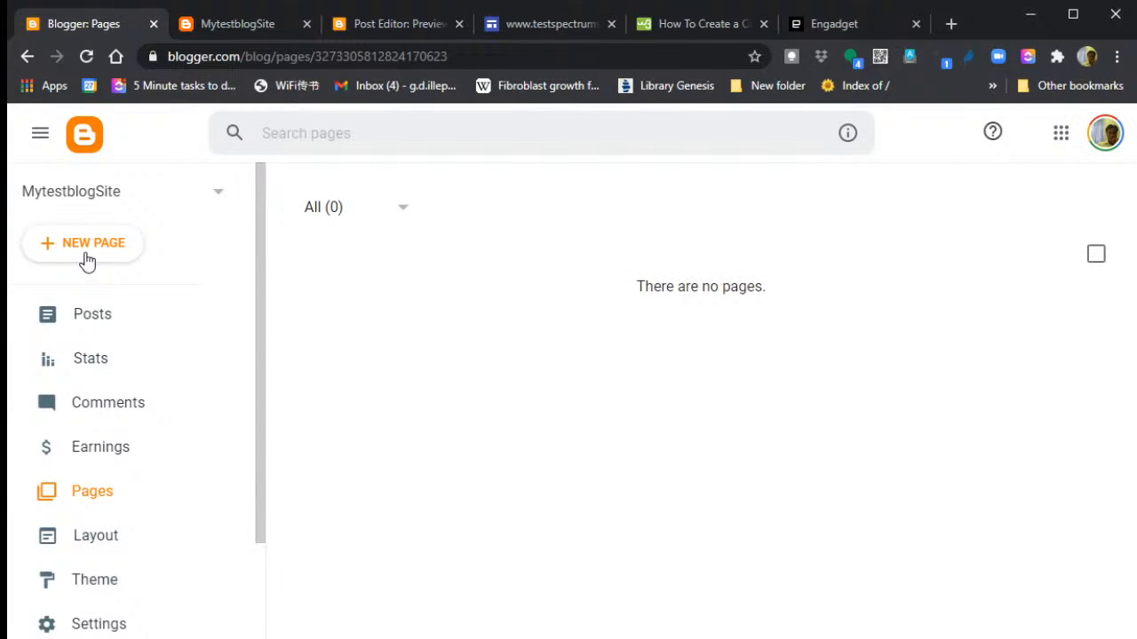
click(87, 259)
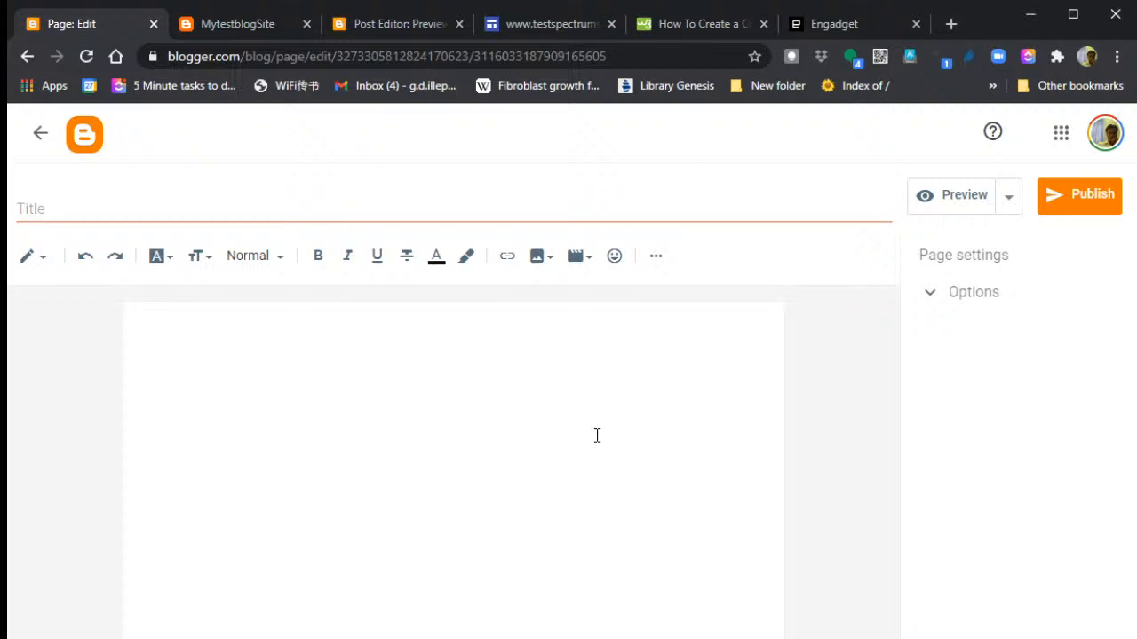
click(44, 133)
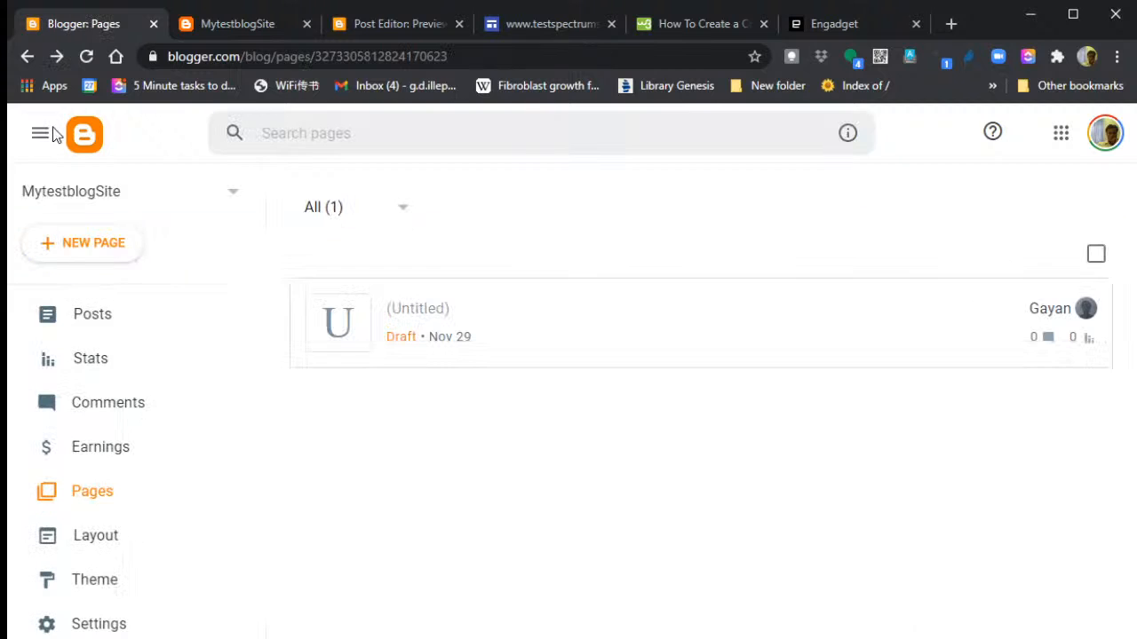
scroll(190, 465, down, 2)
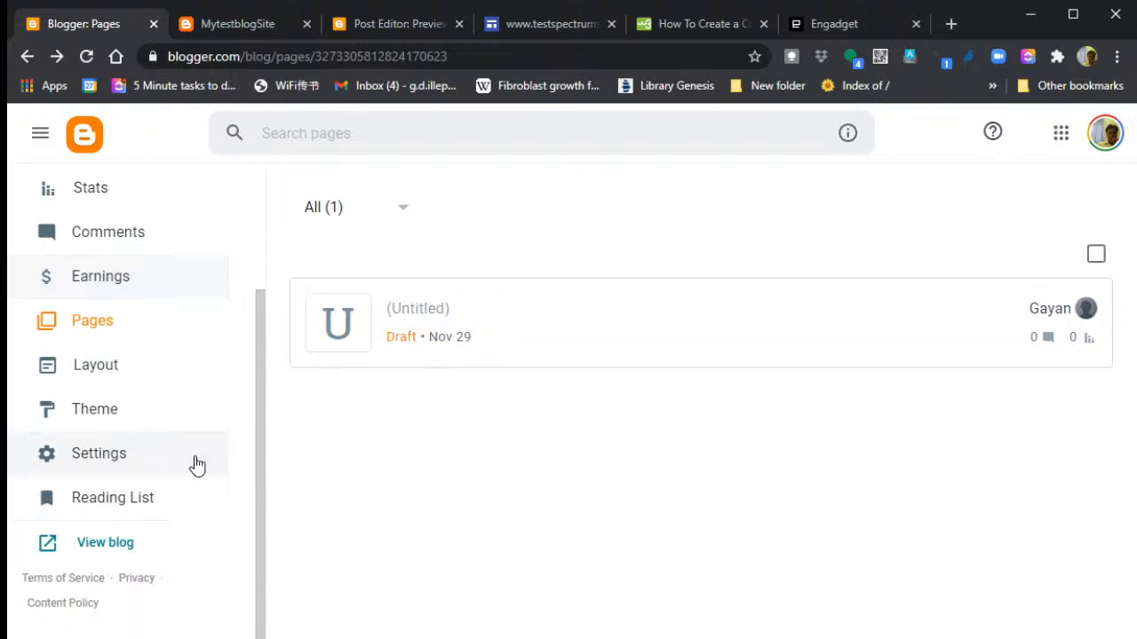
scroll(157, 522, up, 2)
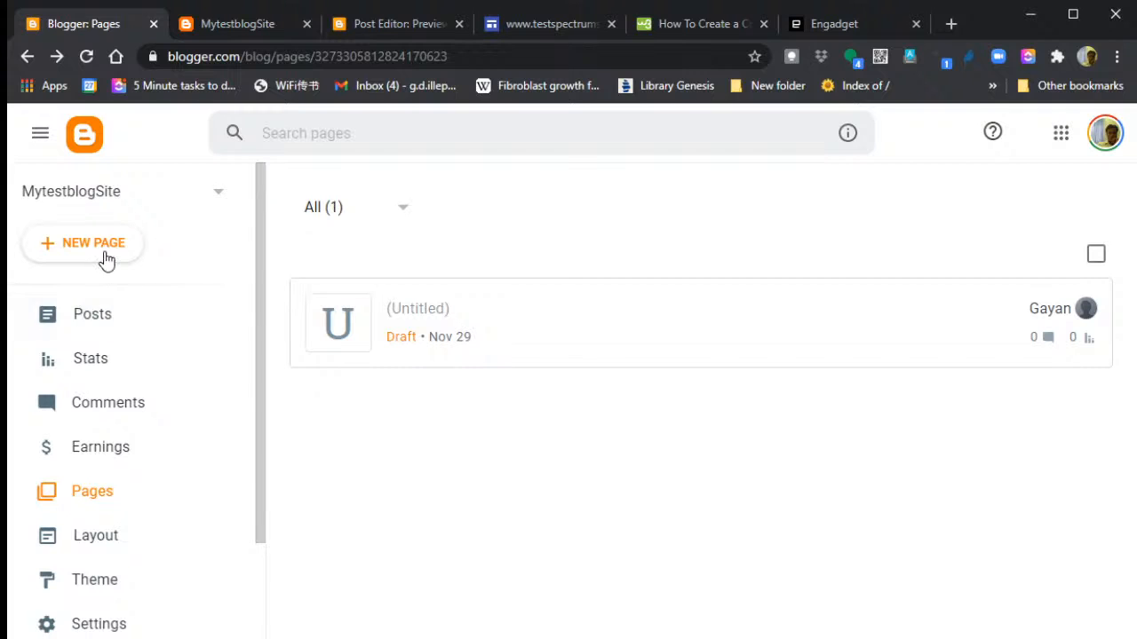
- View the blog's post list, the live blog and the editor preview of My first Post
click(94, 322)
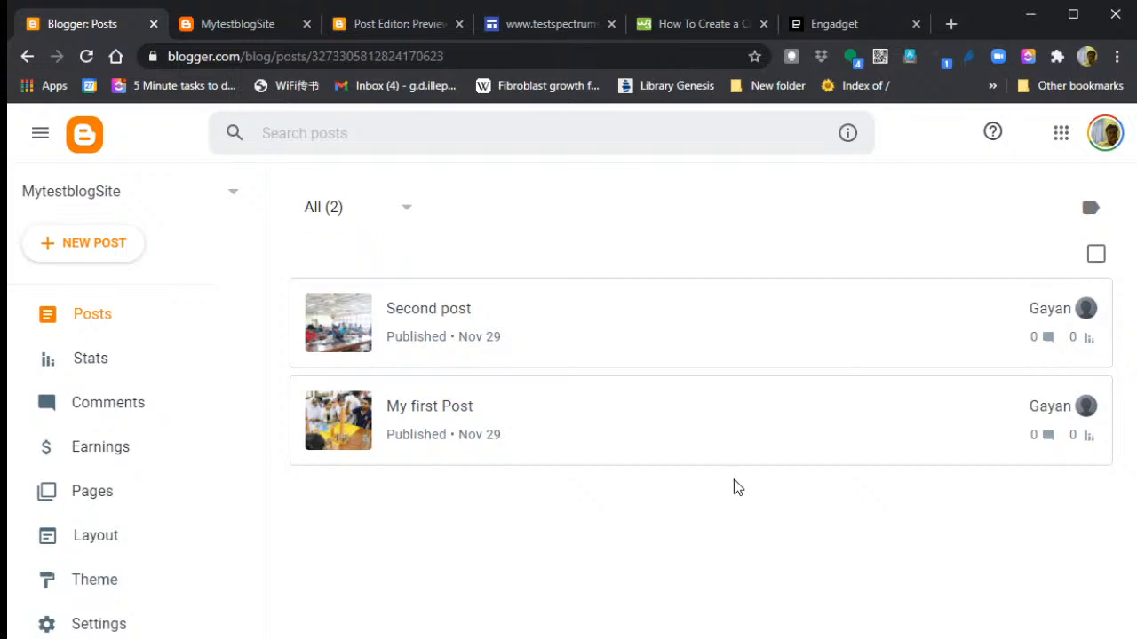
mouse_move(710, 439)
click(210, 24)
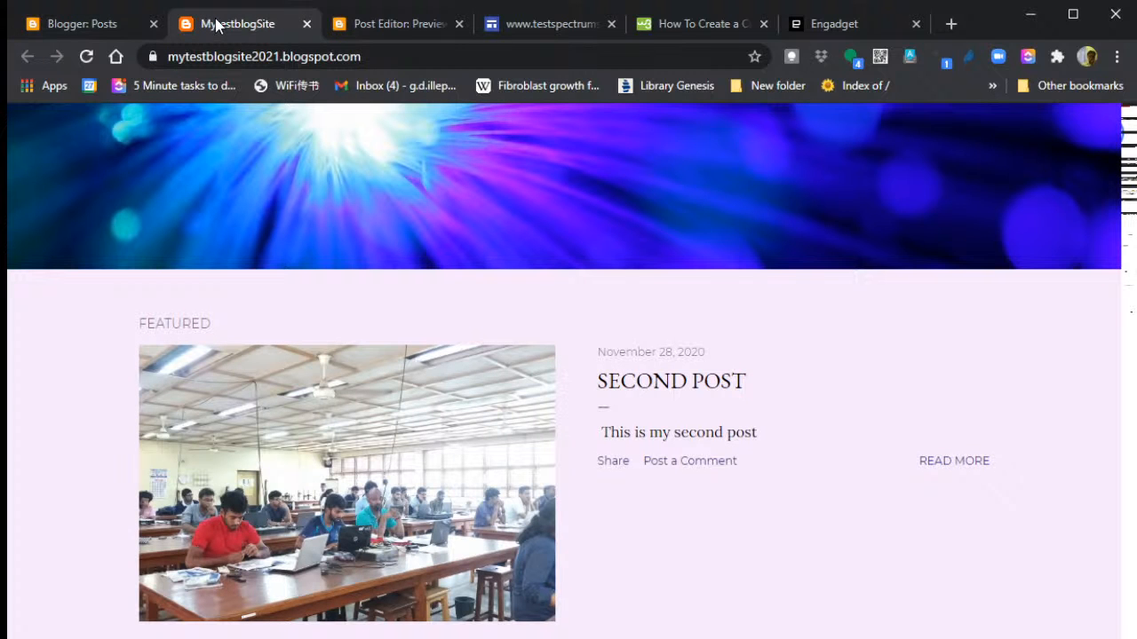
click(376, 31)
scroll(639, 368, down, 2)
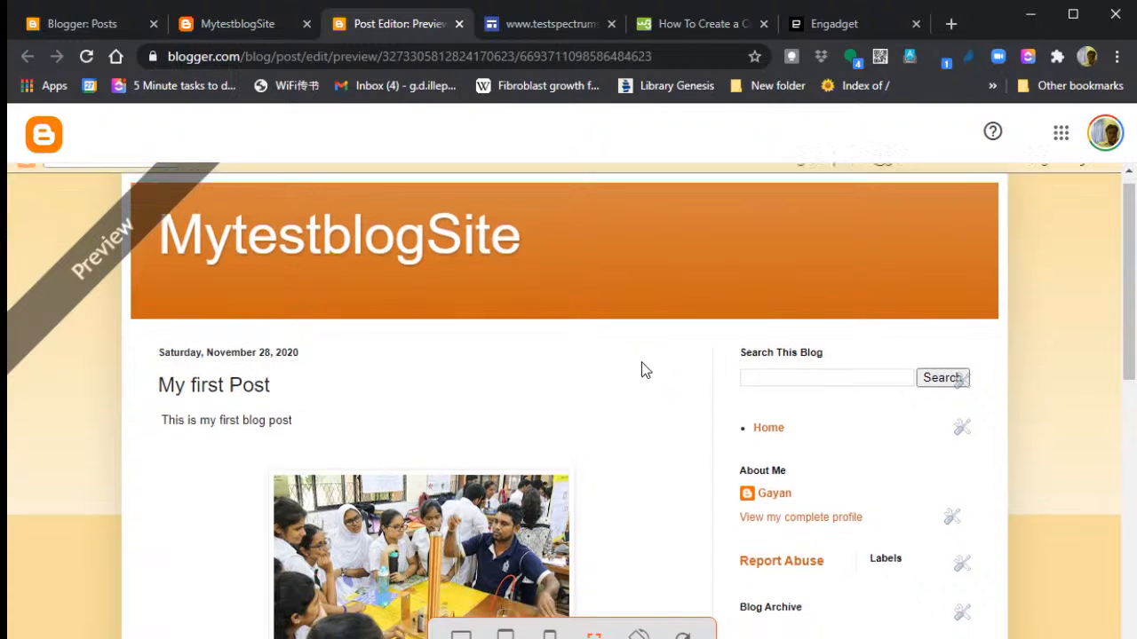